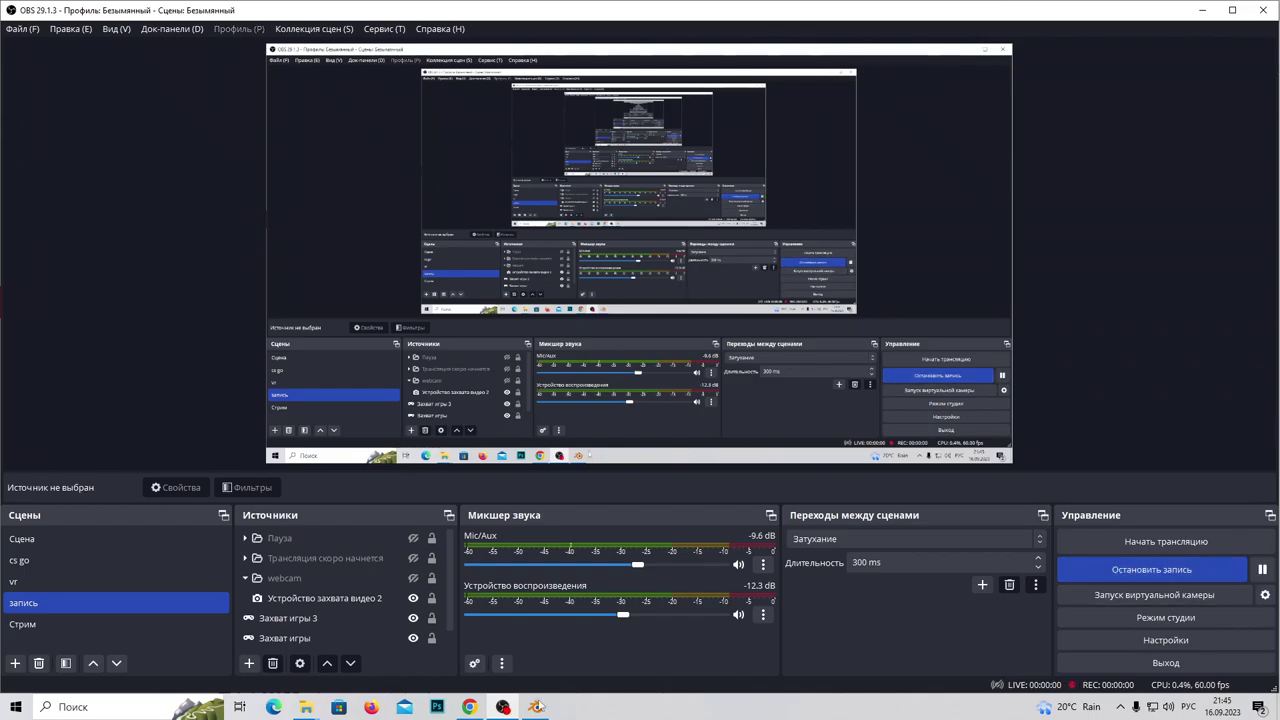
# Start the OBS recording and select the camera in the Blender scene
pyautogui.click(535, 707)
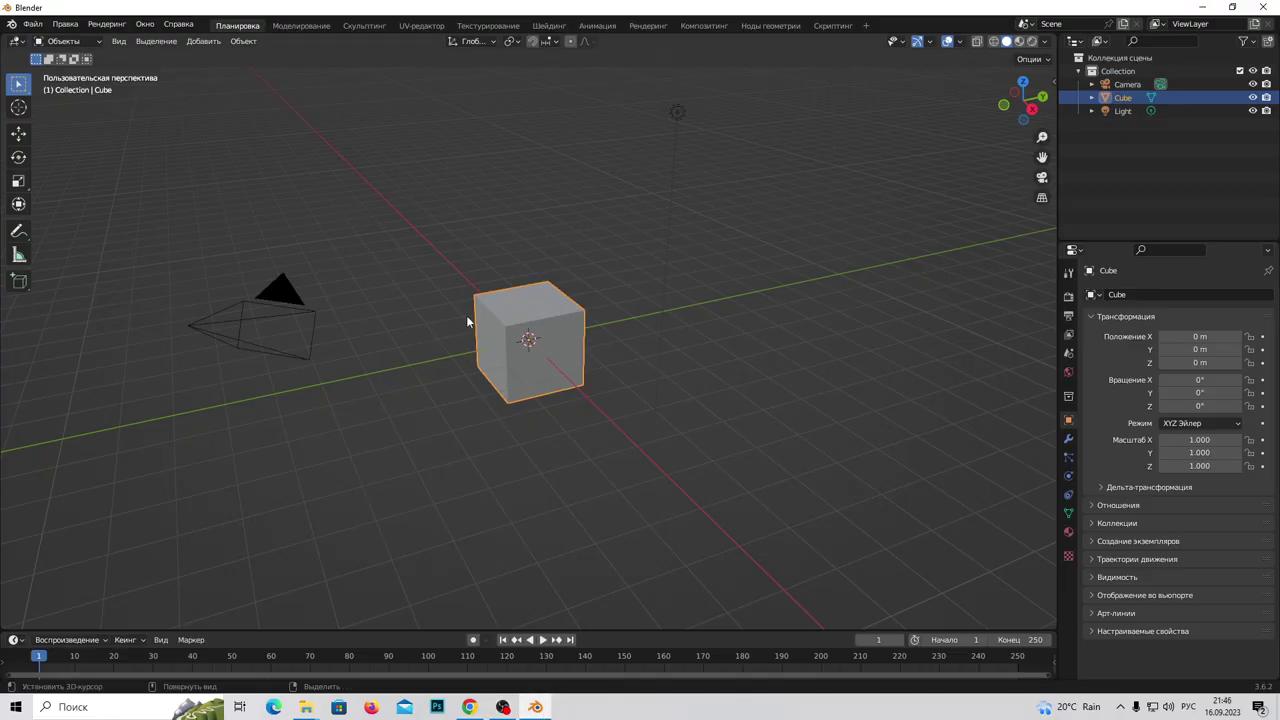
pyautogui.click(277, 324)
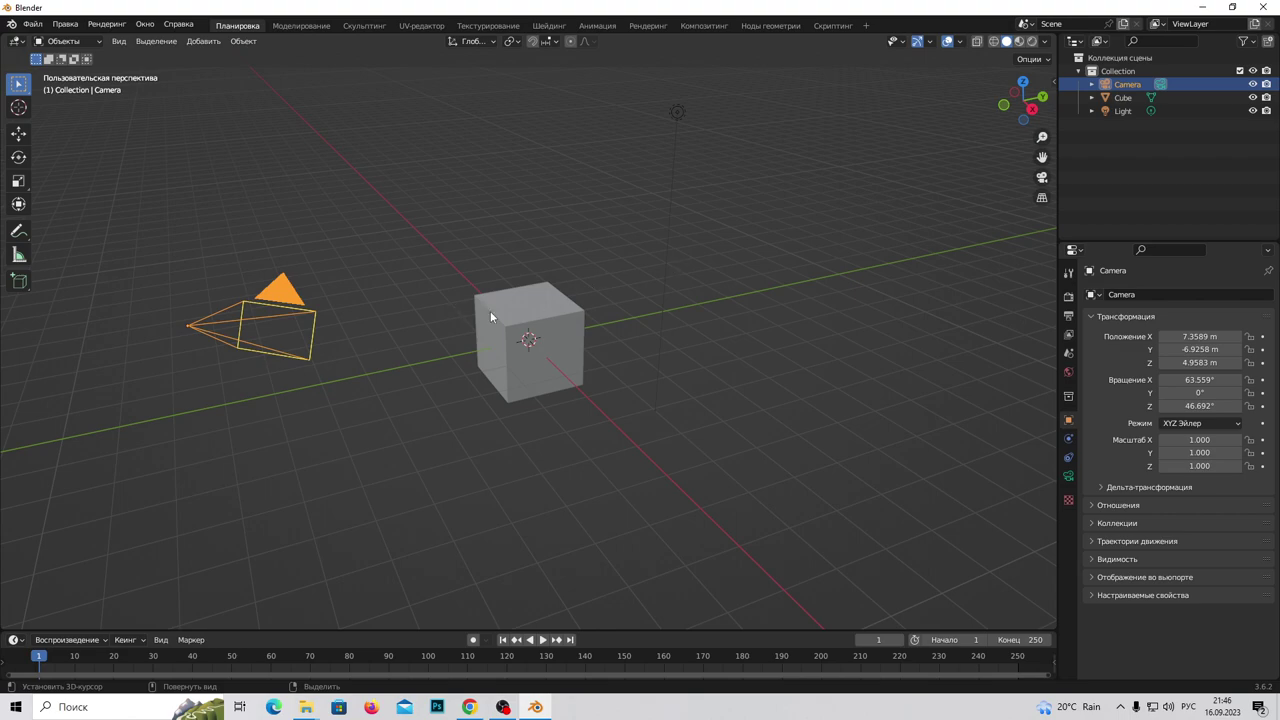
# Delete the camera and the light, then select the cube and show its transform sidebar
pyautogui.press('Delete')
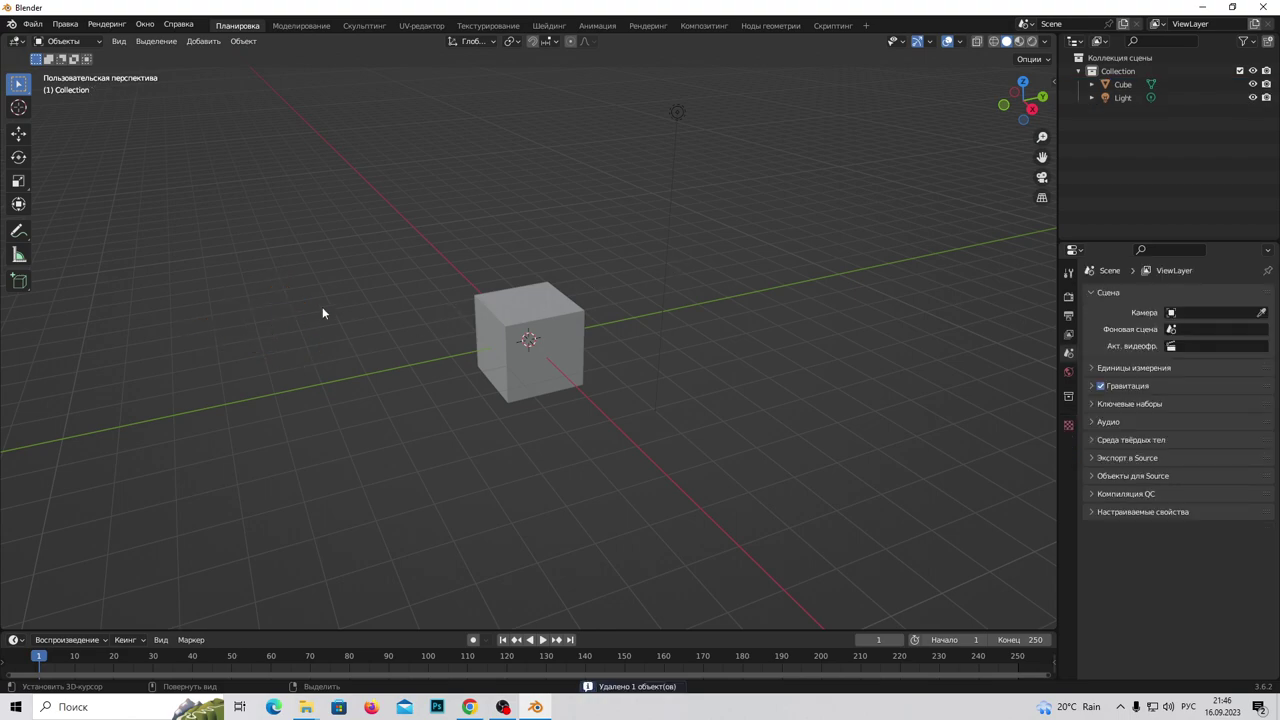
pyautogui.click(667, 122)
pyautogui.press('Delete')
pyautogui.click(547, 297)
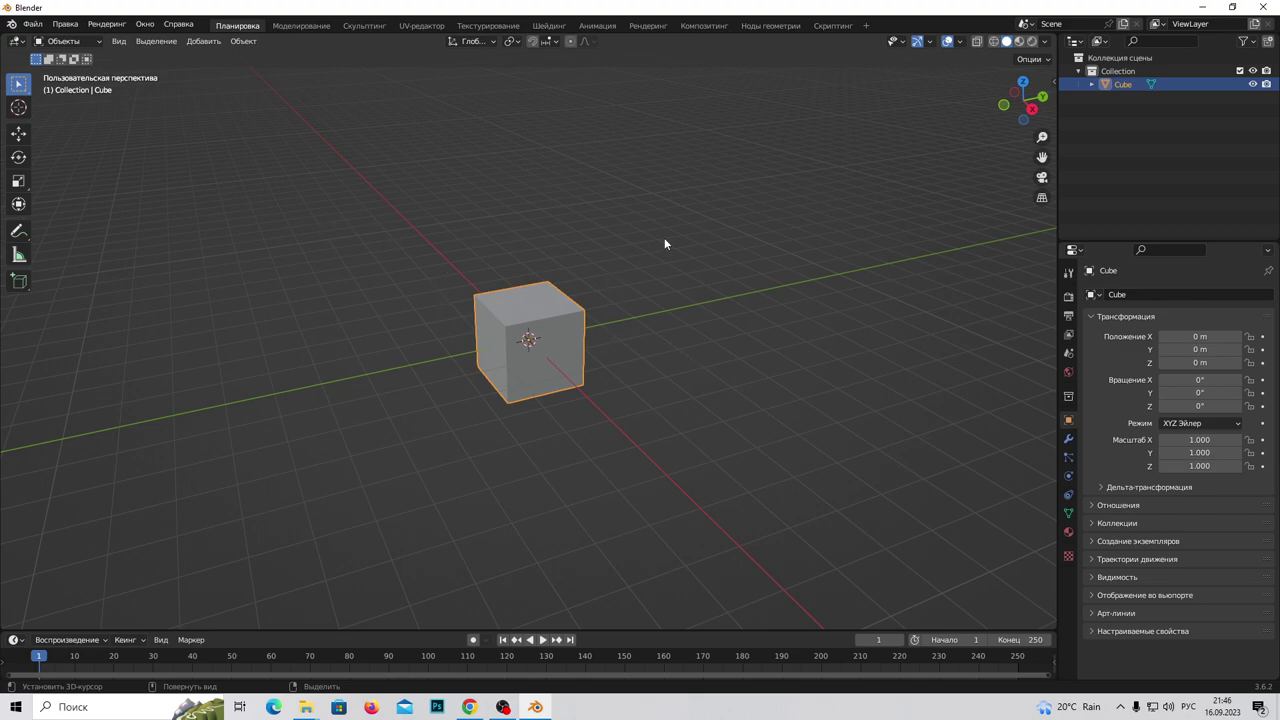
pyautogui.press('n')
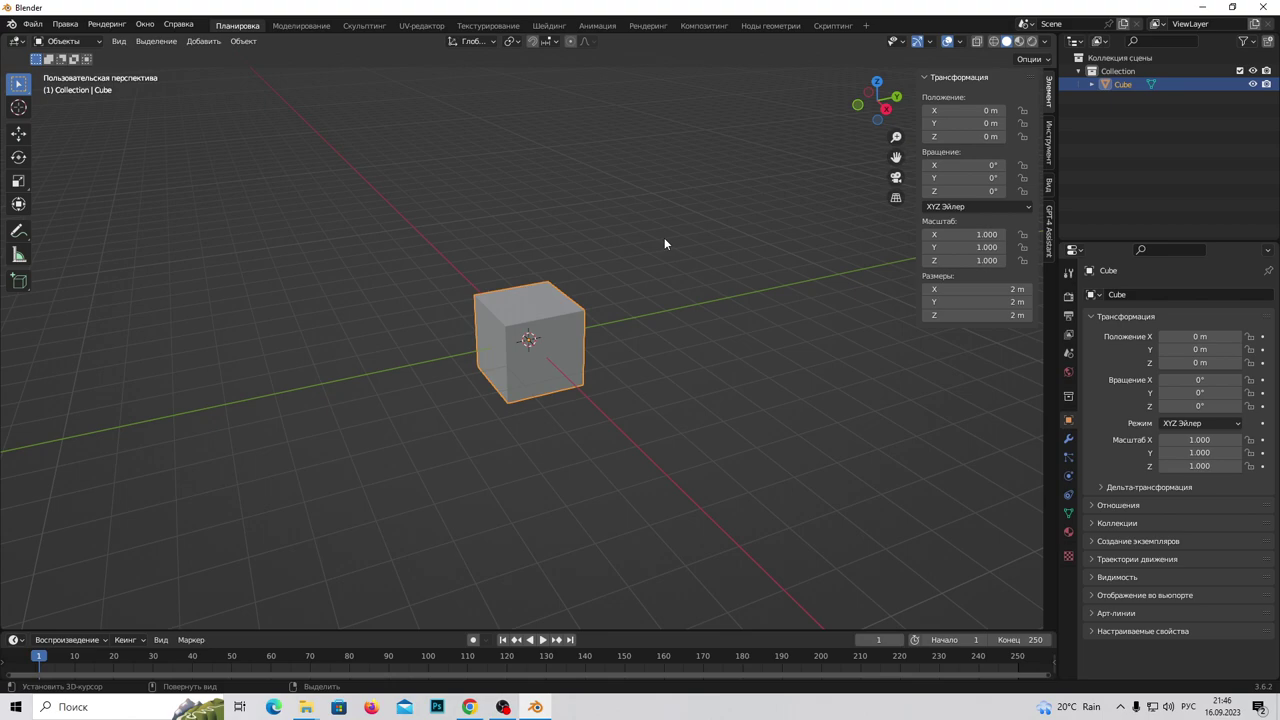
# View the 2 m cube zoomed in from the front in orthographic projection
pyautogui.press('KP_5')
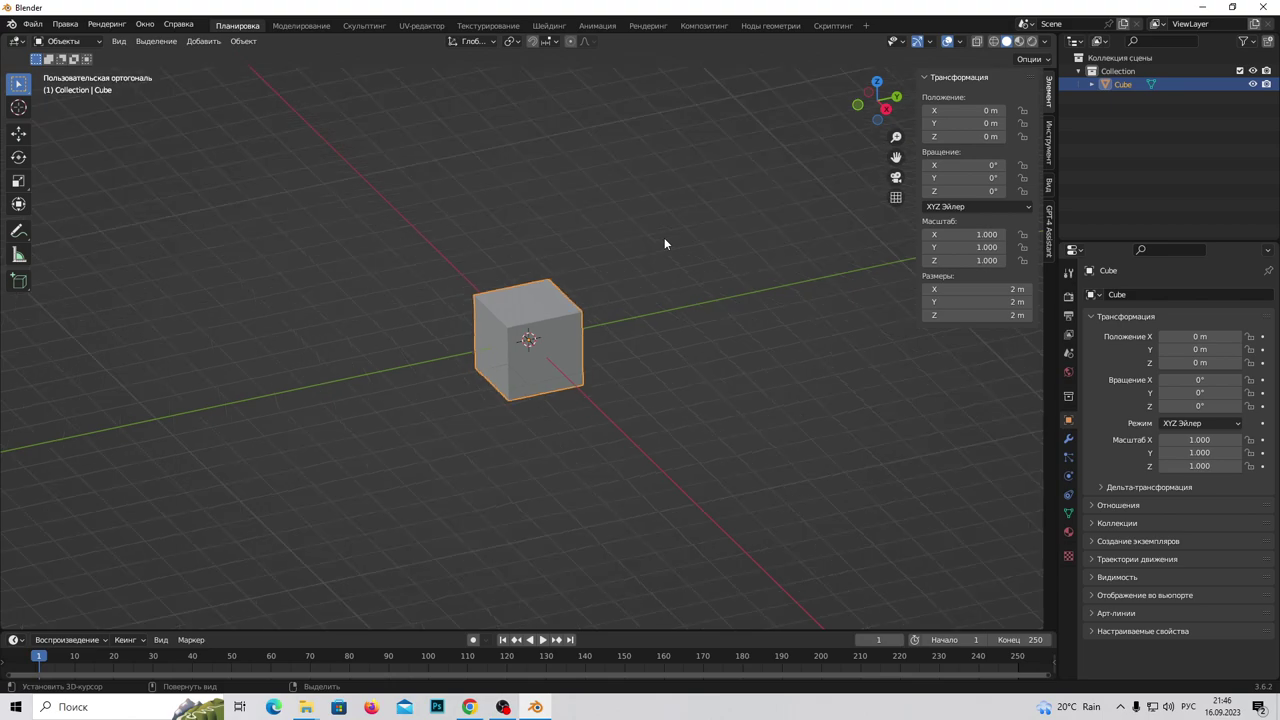
pyautogui.scroll(1, 542, 315)
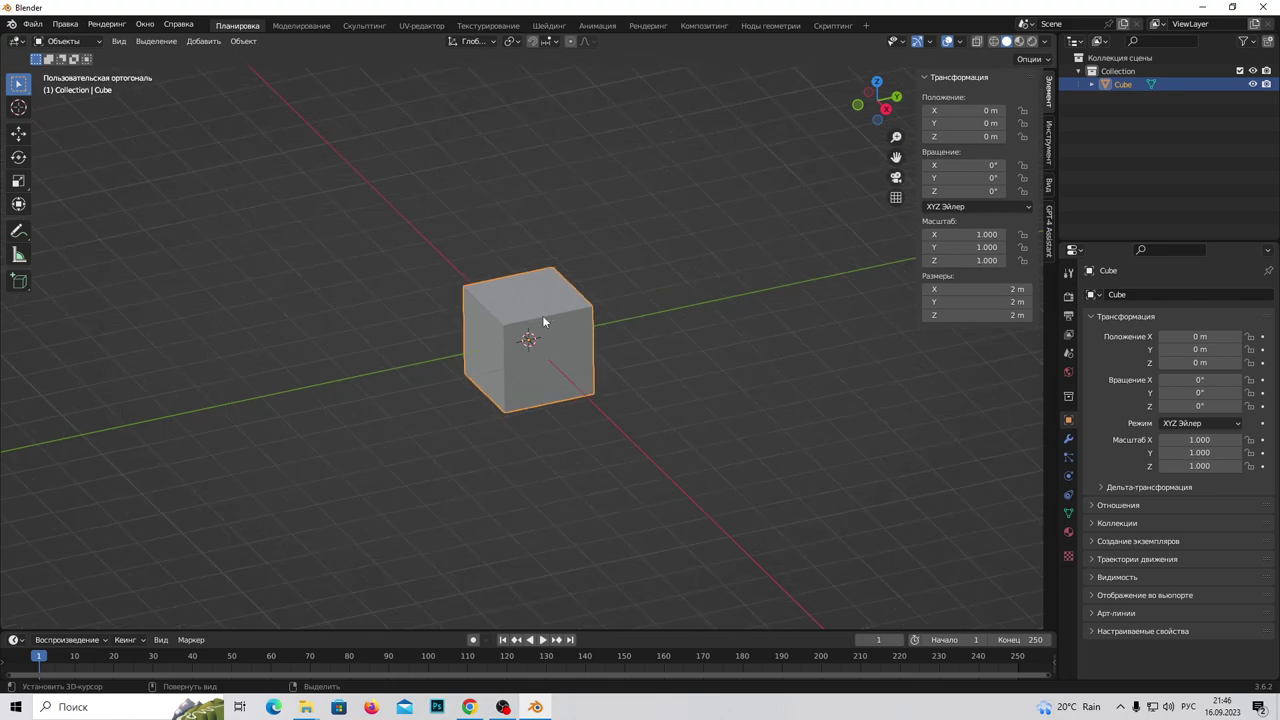
pyautogui.scroll(1, 542, 315)
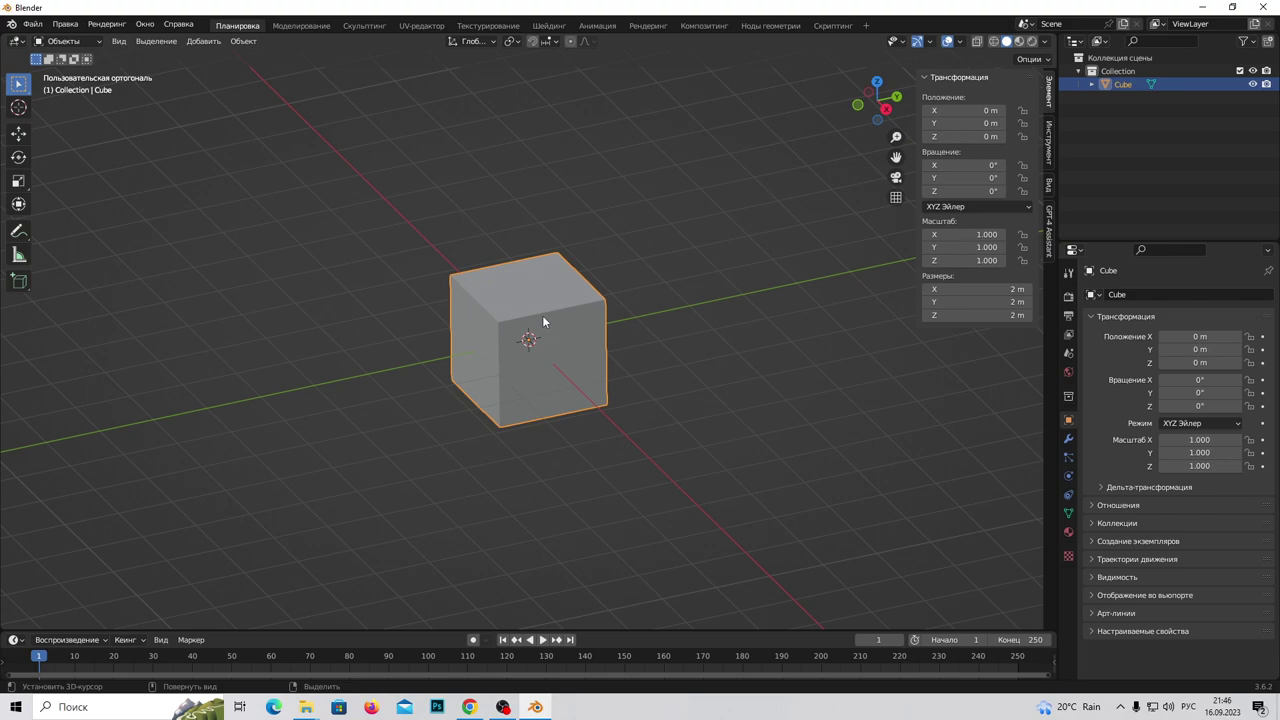
pyautogui.press('KP_1')
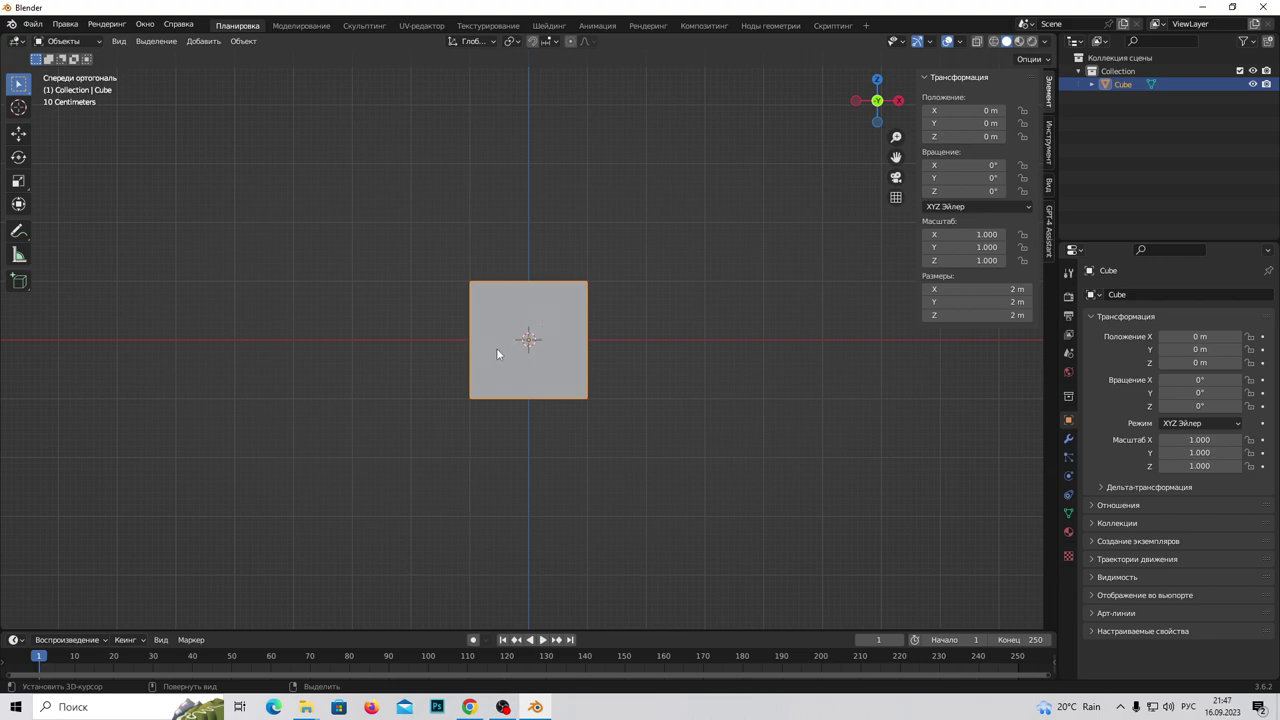
pyautogui.scroll(4, 497, 353)
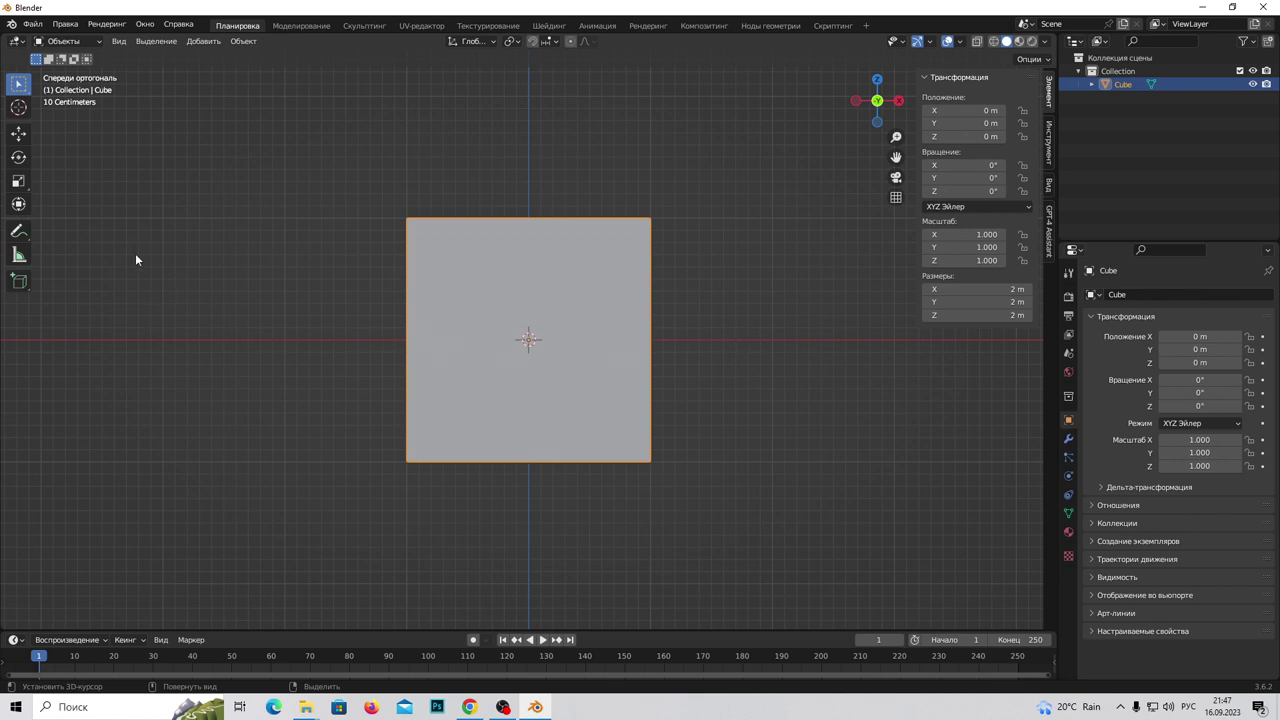
pyautogui.click(78, 44)
# In Edit Mode with face selection, select the cube's front and back faces
pyautogui.click(100, 75)
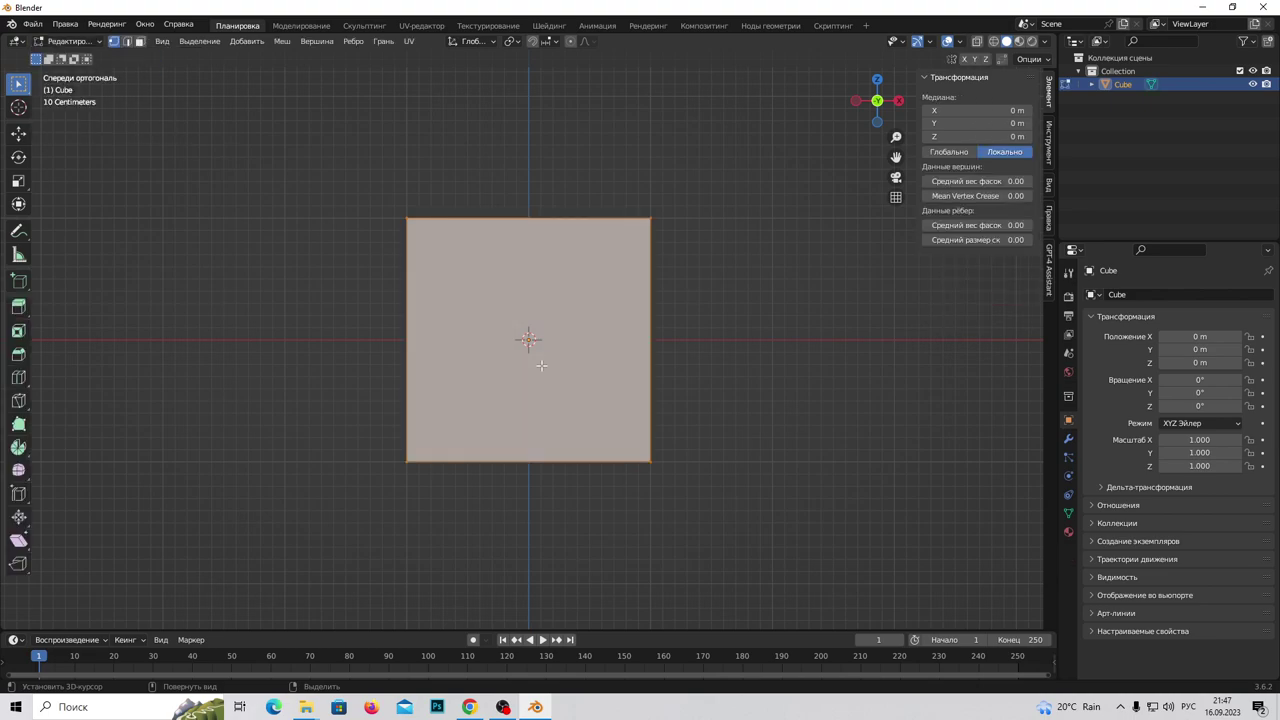
pyautogui.moveTo(541, 366)
pyautogui.mouseDown(button='middle')
pyautogui.moveTo(503, 420)
pyautogui.moveTo(528, 443)
pyautogui.moveTo(549, 389)
pyautogui.mouseUp(button='middle')
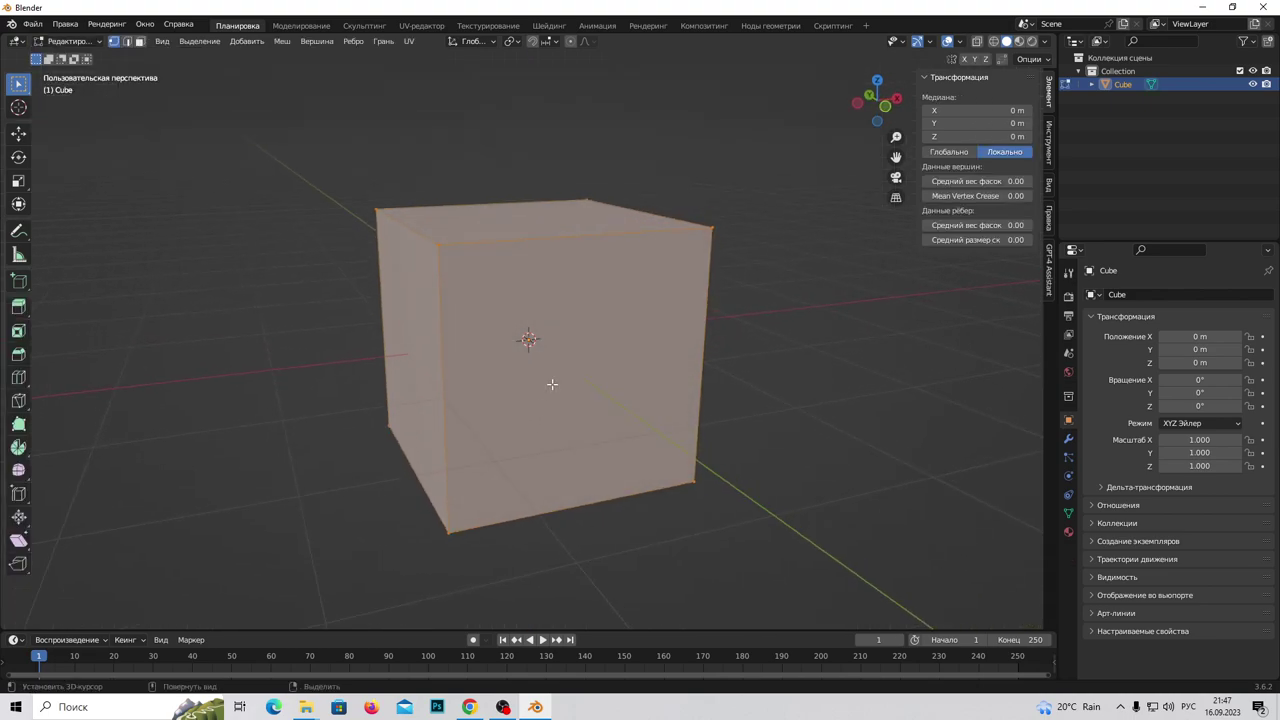
pyautogui.click(560, 370)
pyautogui.click(139, 45)
pyautogui.click(556, 398)
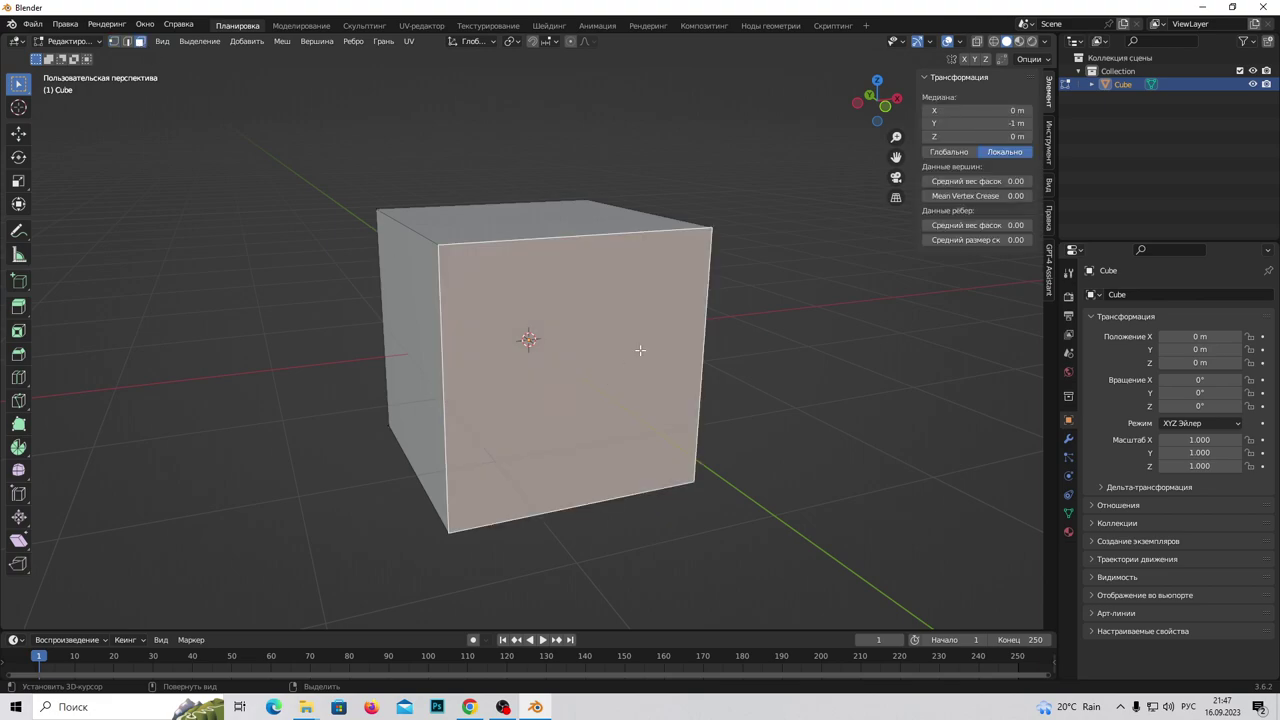
pyautogui.moveTo(371, 403); pyautogui.dragTo(589, 414, button='middle')
pyautogui.keyDown('shift'); pyautogui.click(500, 357); pyautogui.keyUp('shift')
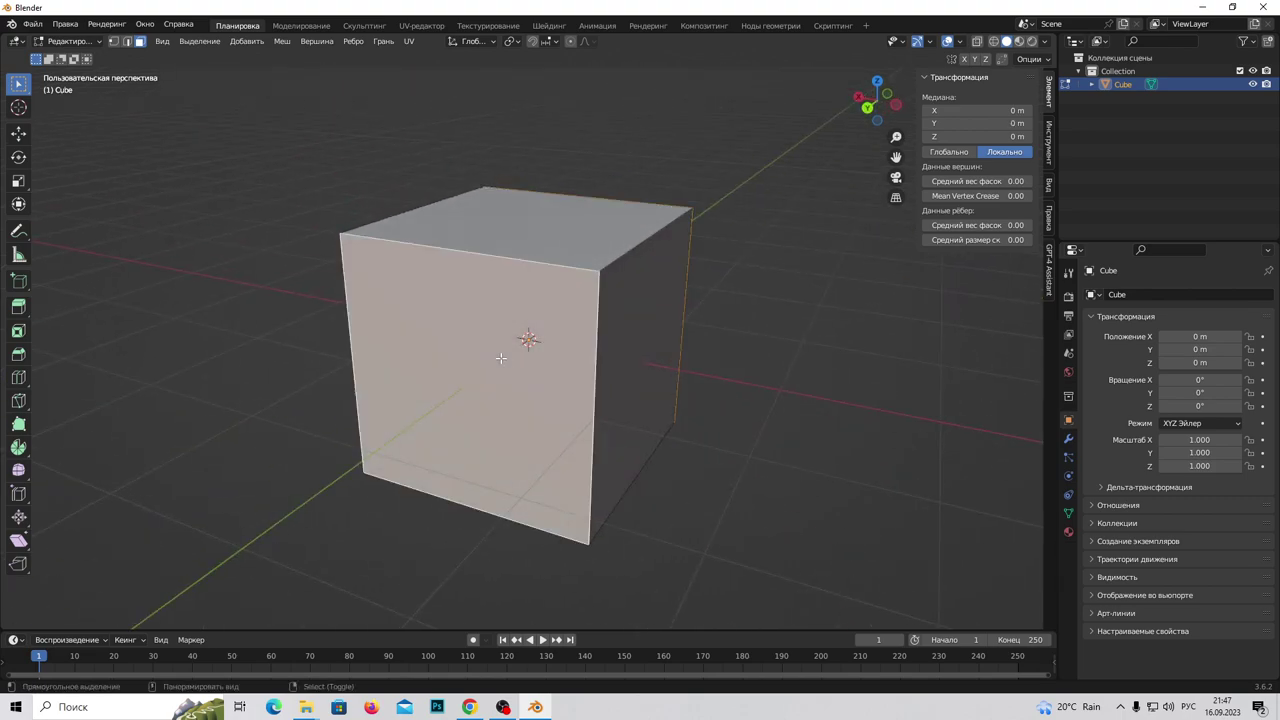
pyautogui.moveTo(500, 357); pyautogui.dragTo(577, 414, button='middle')
# Extrude the two faces in place and scale them to 0.9 in front ortho view
pyautogui.press('e')
pyautogui.click(591, 335)
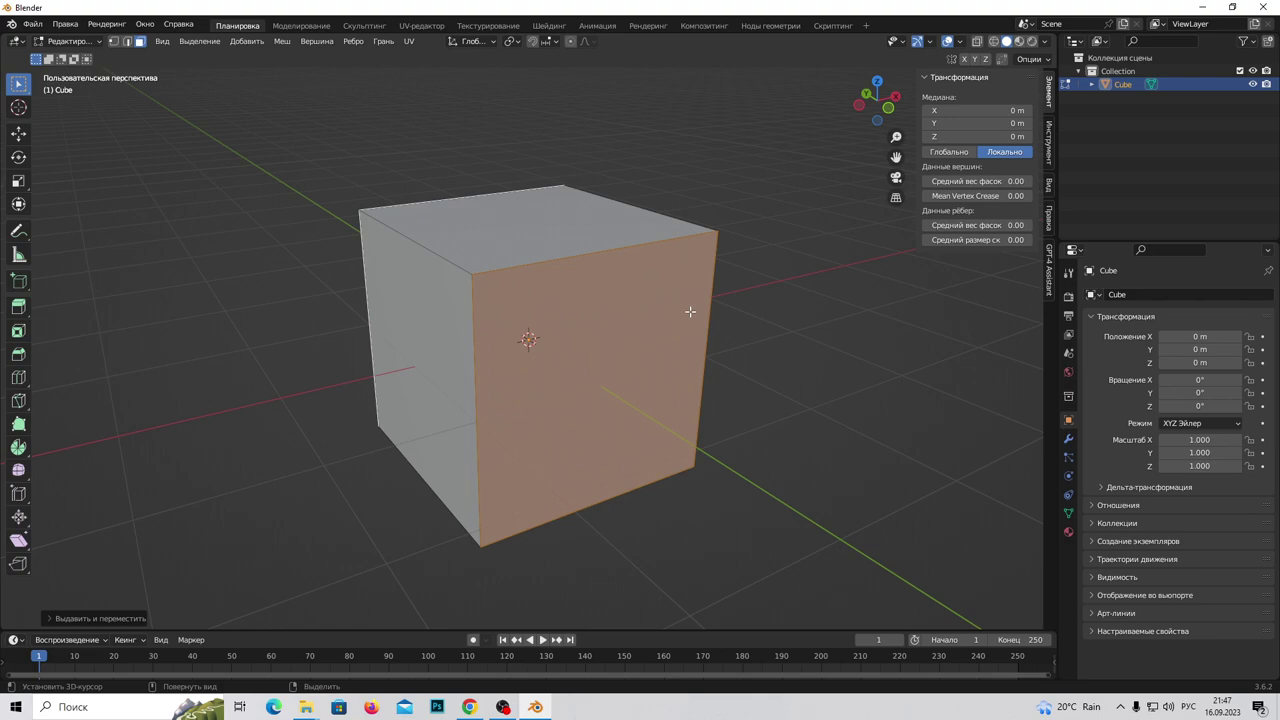
pyautogui.press('KP_1')
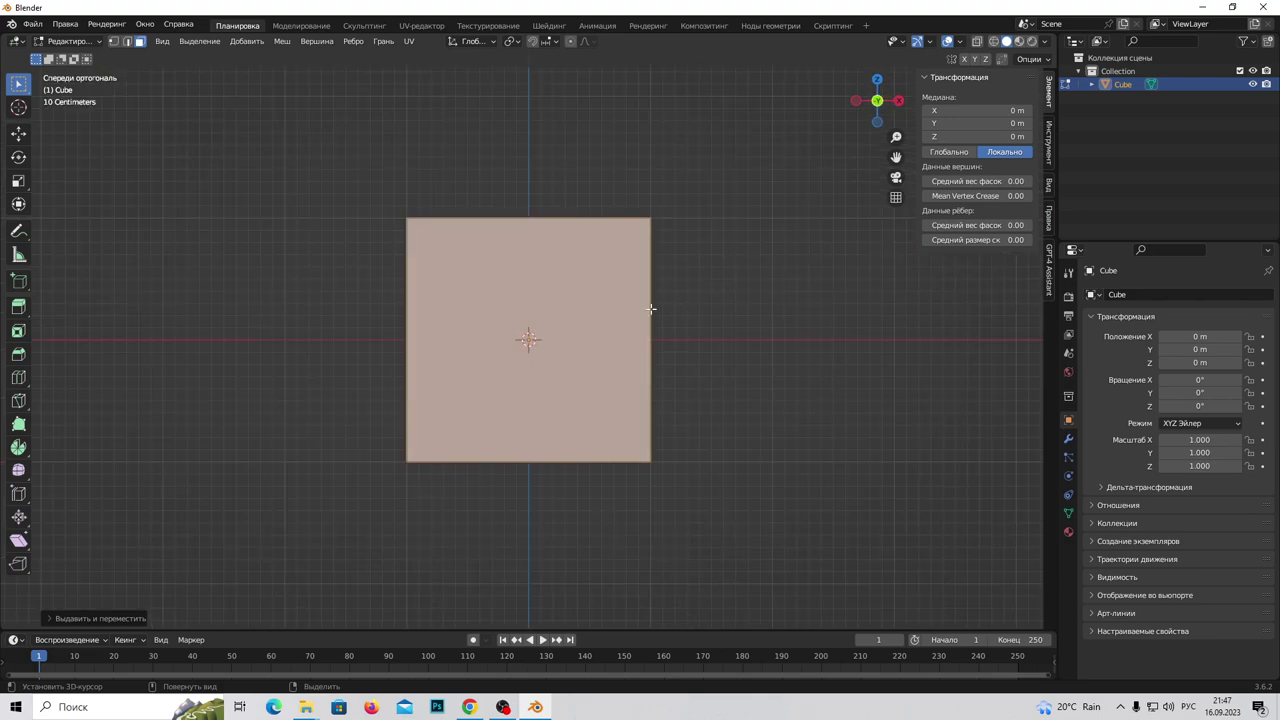
pyautogui.scroll(2, 624, 300)
pyautogui.press('s')
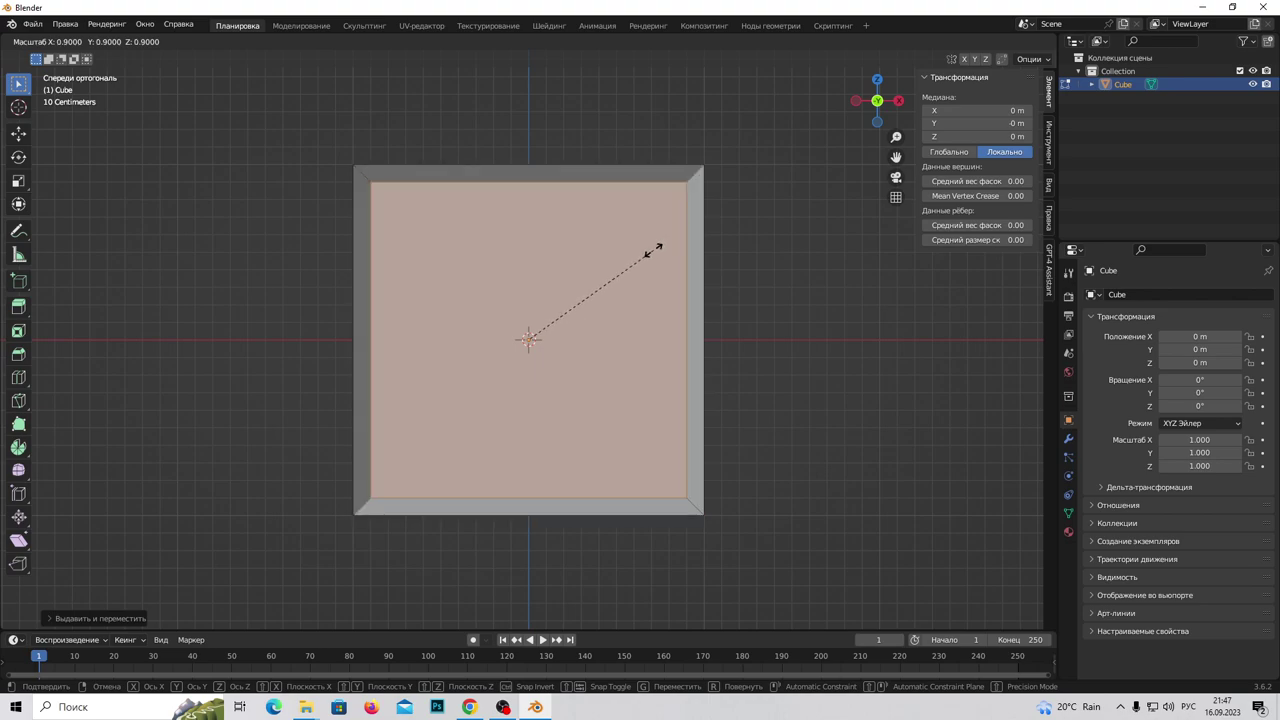
pyautogui.click(654, 249)
pyautogui.moveTo(554, 303); pyautogui.dragTo(557, 385, button='middle')
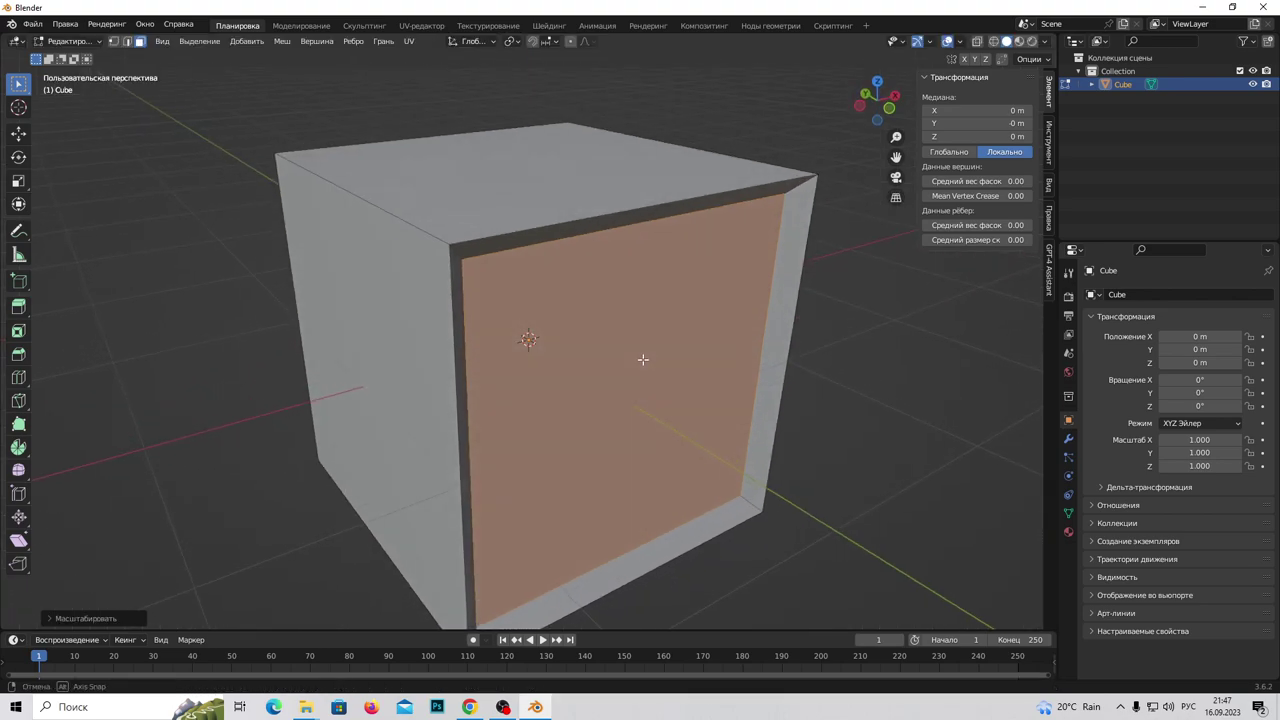
pyautogui.moveTo(557, 385); pyautogui.dragTo(490, 368, button='middle')
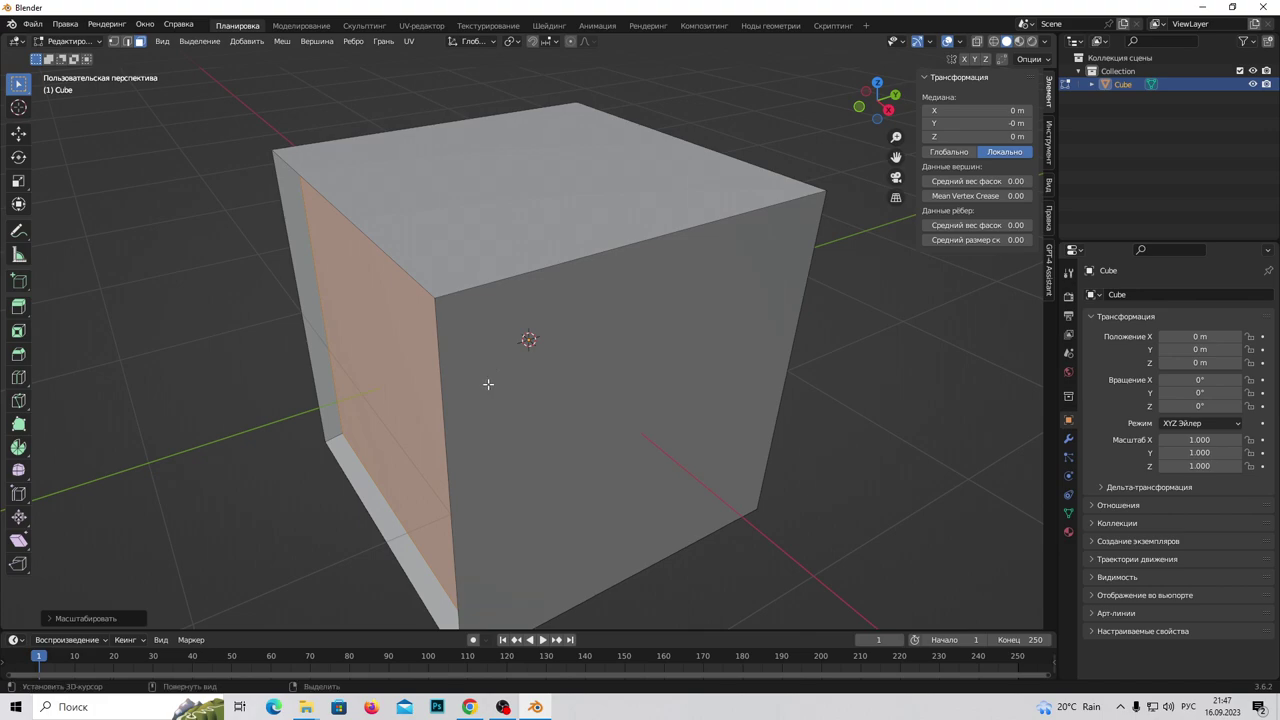
pyautogui.press('KP_7')
pyautogui.press('z')
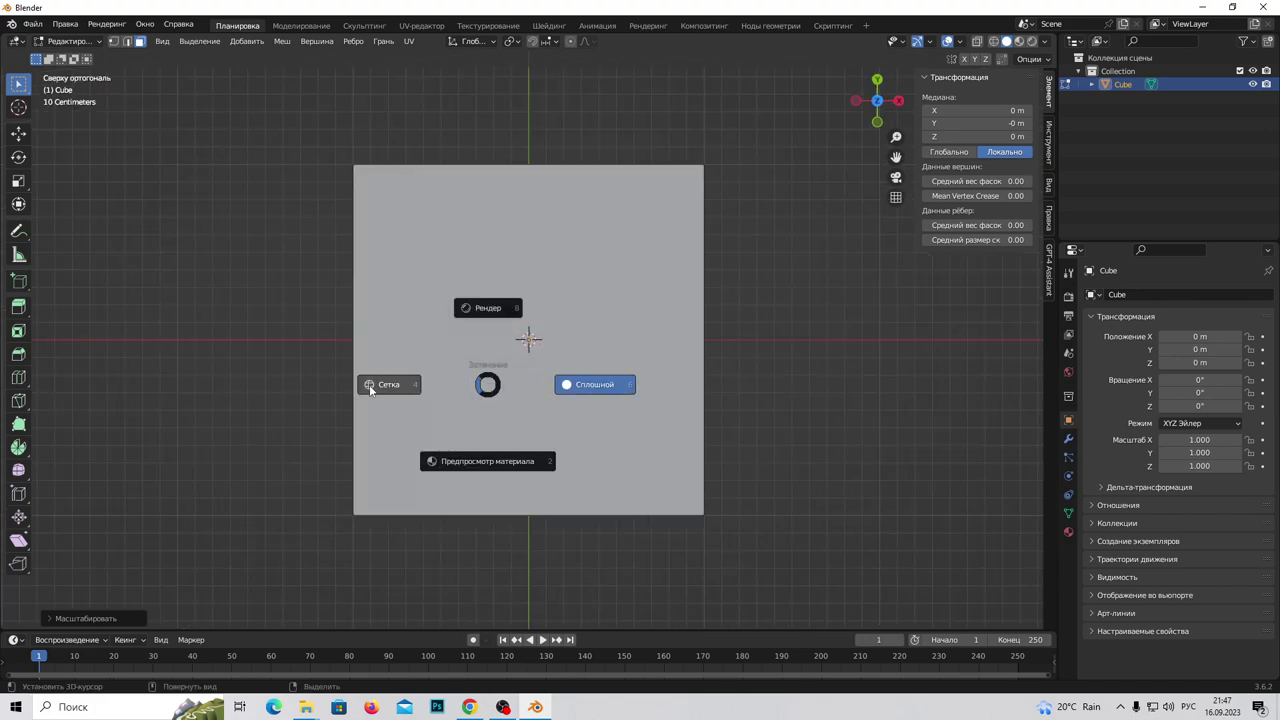
# In wireframe with edge selection, set the front inset edge's Y to -0.9 m
pyautogui.click(369, 384)
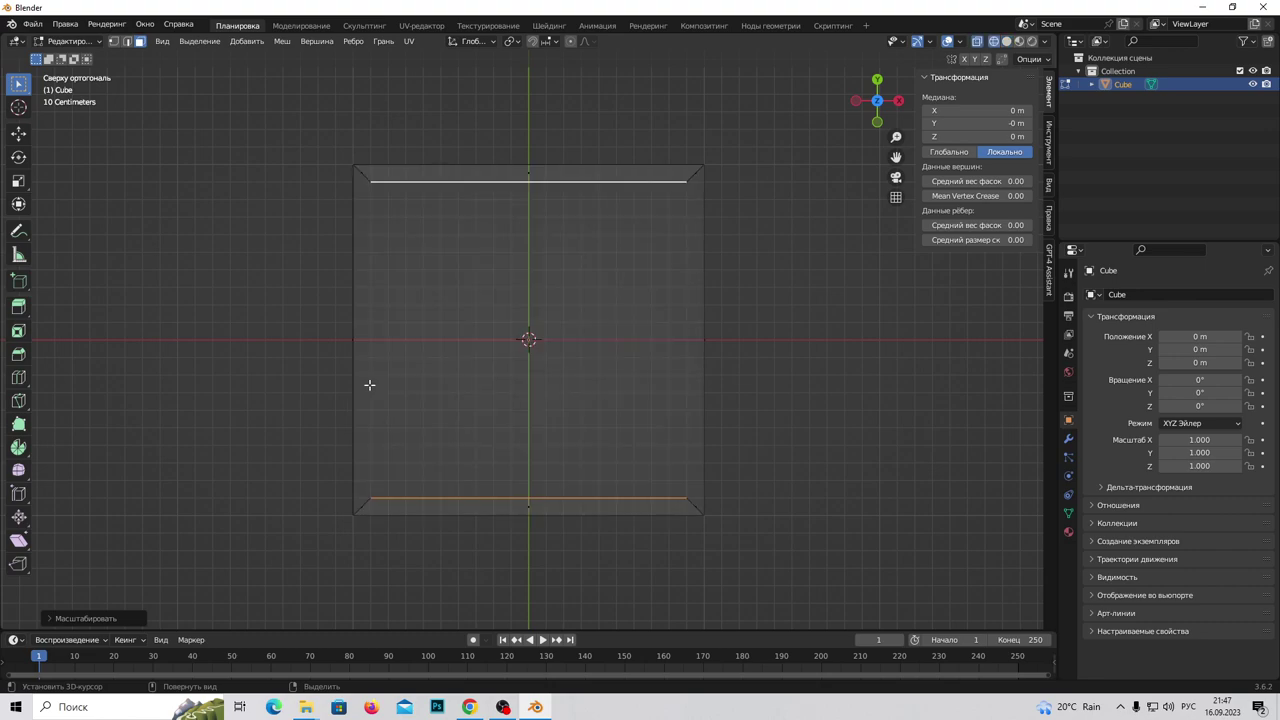
pyautogui.keyDown('shift'); pyautogui.moveTo(483, 440); pyautogui.dragTo(517, 320, button='middle'); pyautogui.keyUp('shift')
pyautogui.click(128, 42)
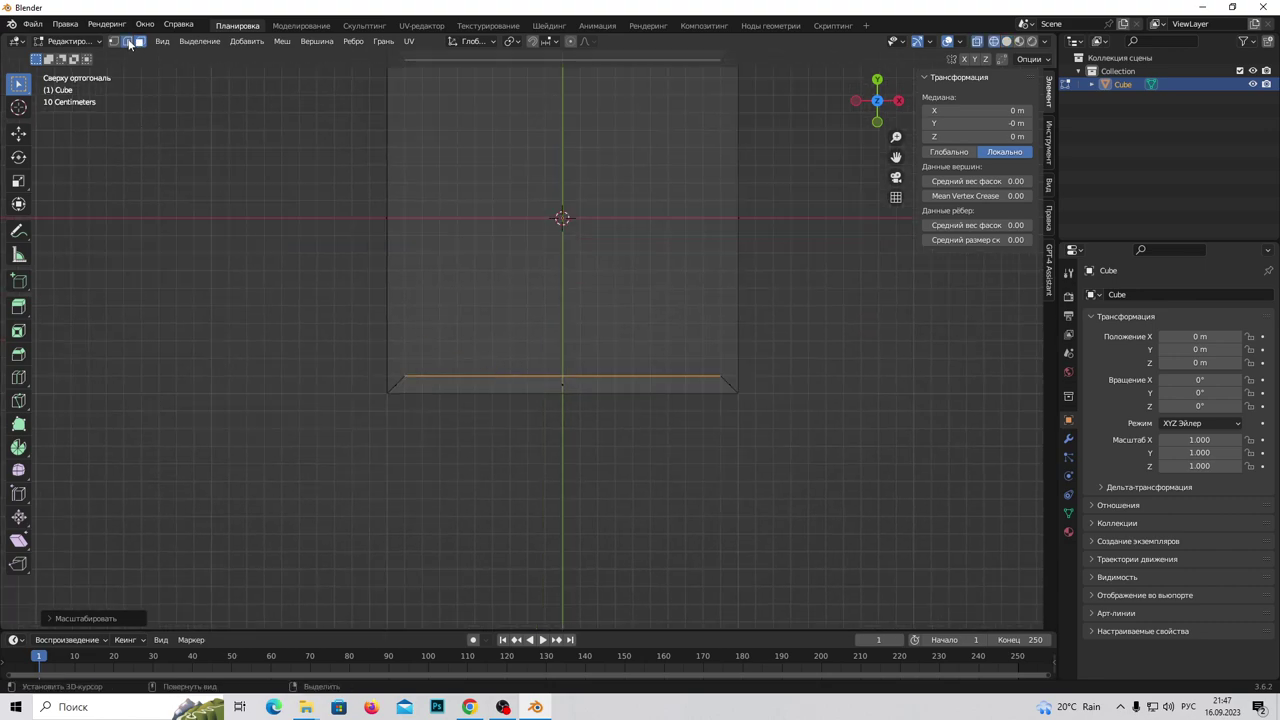
pyautogui.click(553, 393)
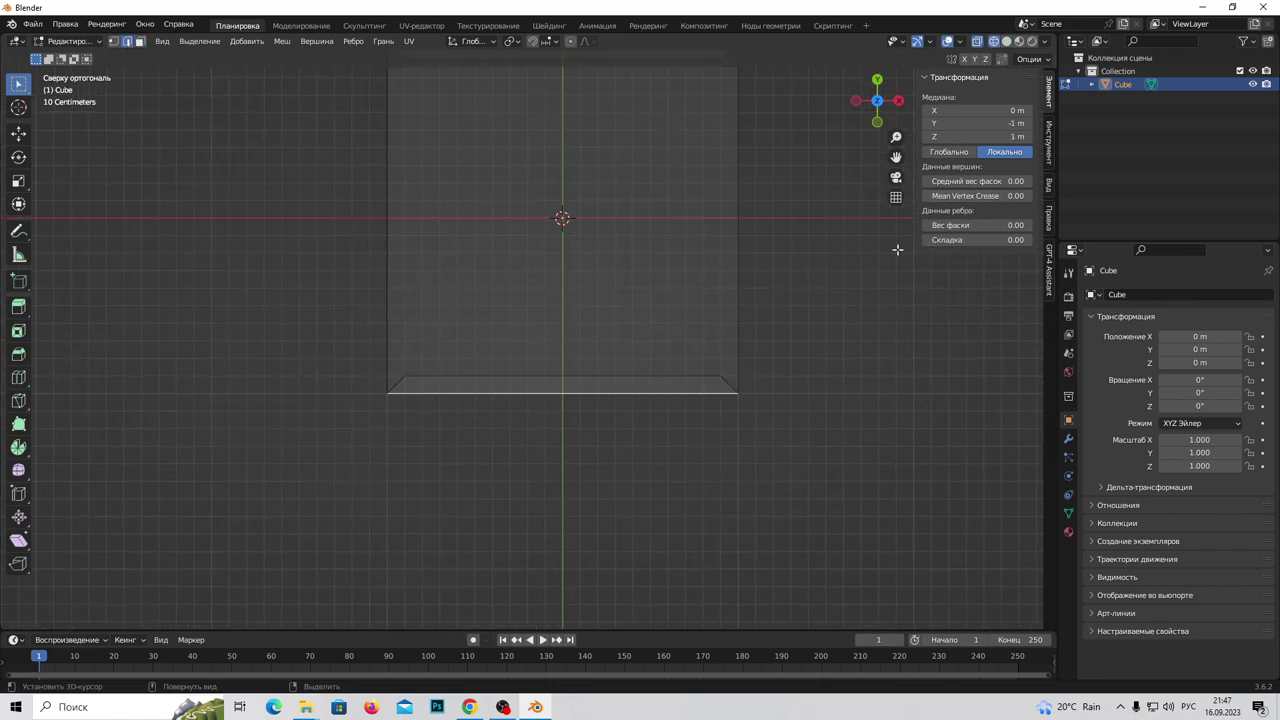
pyautogui.click(17, 136)
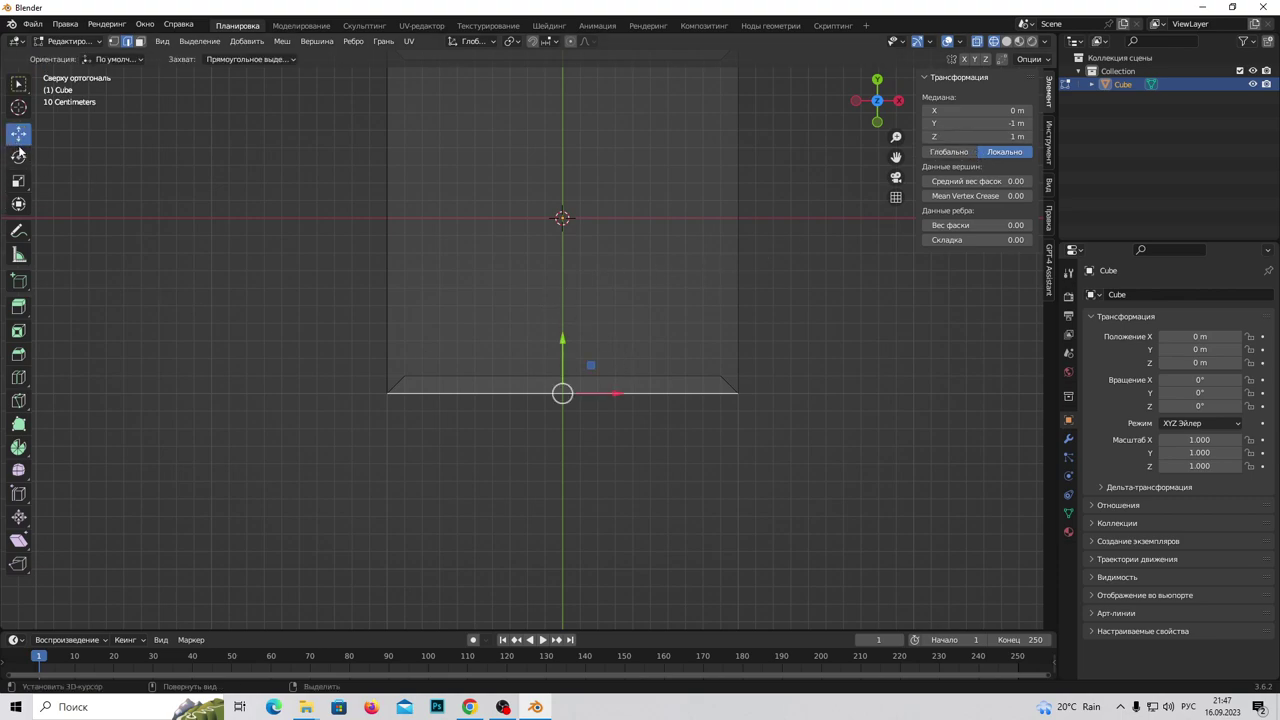
pyautogui.moveTo(562, 342); pyautogui.dragTo(562, 380)
pyautogui.doubleClick(982, 123)
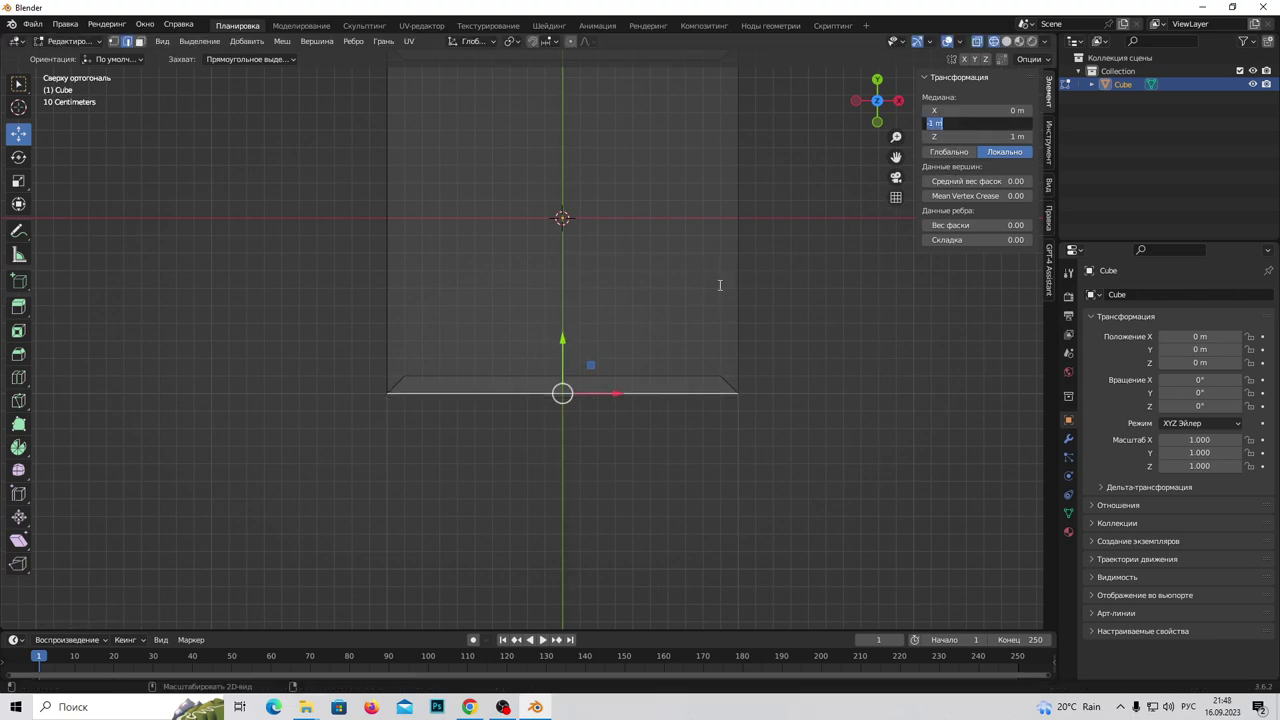
pyautogui.write('-0.9')
pyautogui.press('Return')
# Set the two inner front edges to Y -1 m
pyautogui.click(638, 376)
pyautogui.doubleClick(986, 122)
pyautogui.write('-1')
pyautogui.press('Return')
pyautogui.click(641, 376)
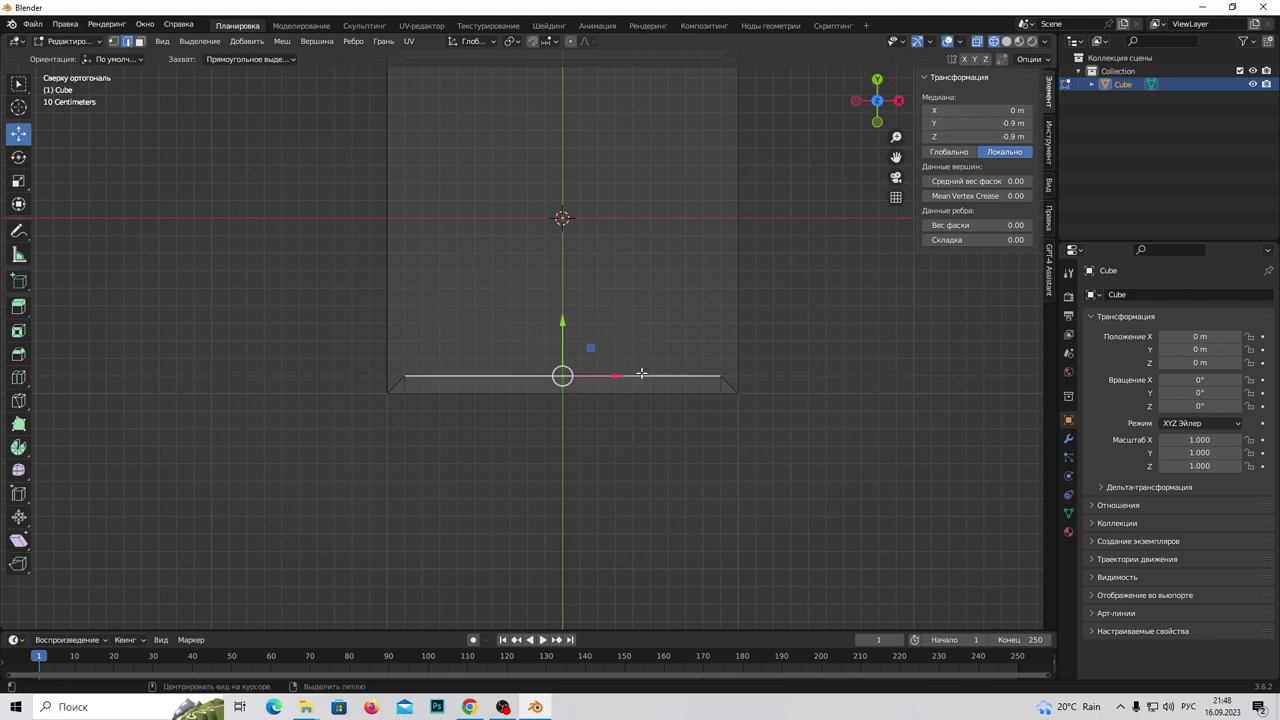
pyautogui.doubleClick(998, 122)
pyautogui.write('1')
pyautogui.press('Return')
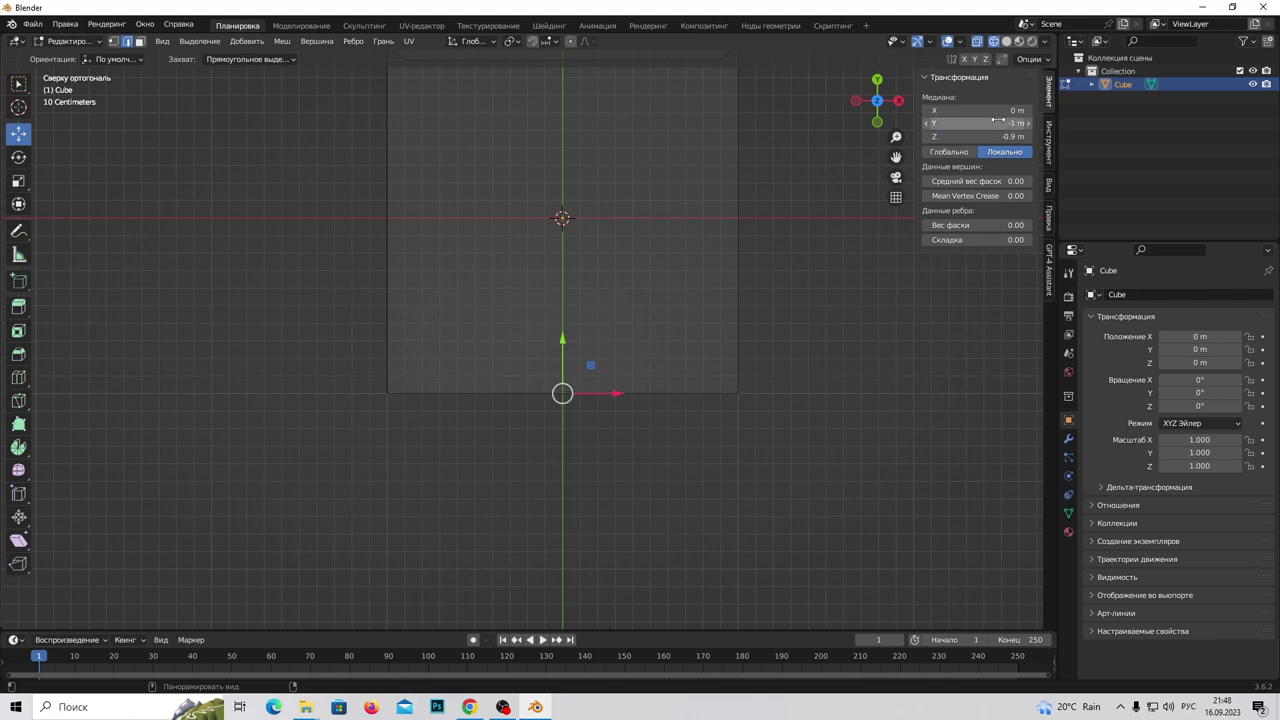
# Move the back inset edge to Y 1 m and return to solid shading
pyautogui.keyDown('shift'); pyautogui.moveTo(694, 223); pyautogui.dragTo(674, 466, button='middle'); pyautogui.keyUp('shift')
pyautogui.click(605, 287)
pyautogui.doubleClick(1000, 123)
pyautogui.press('Tab')
pyautogui.write('0.9')
pyautogui.press('Return')
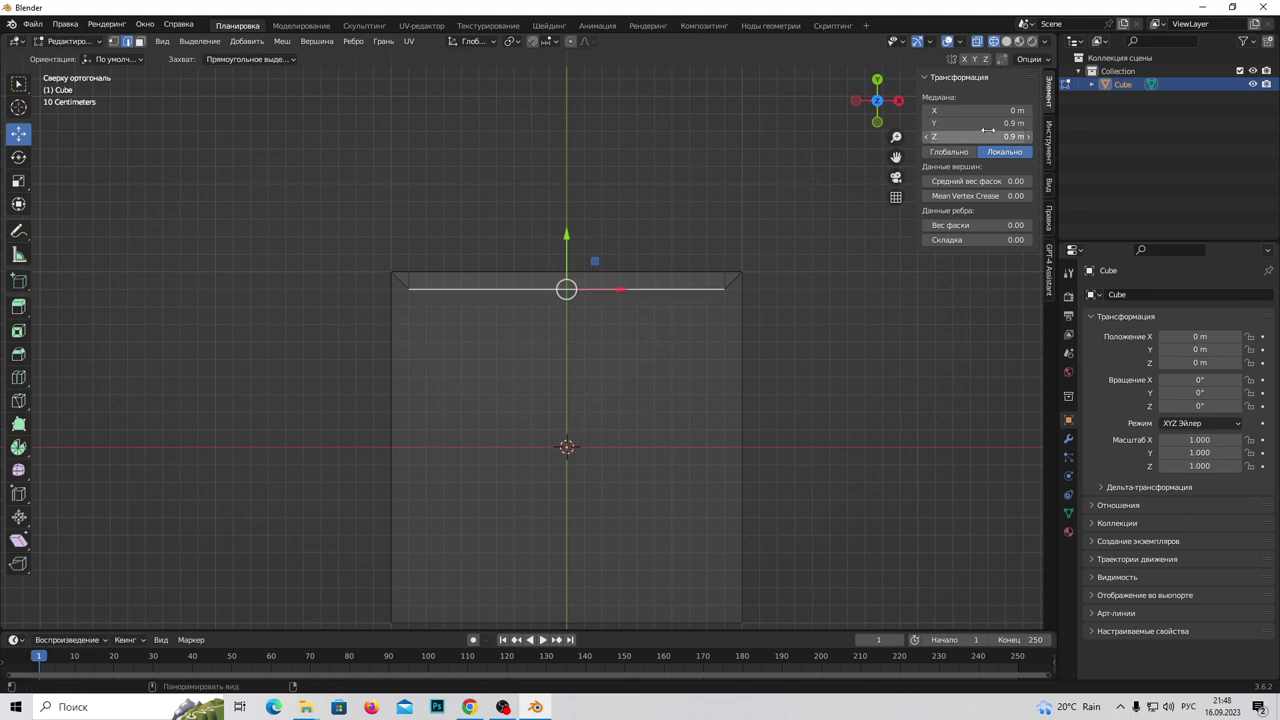
pyautogui.doubleClick(990, 123)
pyautogui.write('1')
pyautogui.press('Return')
pyautogui.press('z')
pyautogui.click(709, 423)
pyautogui.moveTo(709, 423)
pyautogui.mouseDown(button='middle')
pyautogui.moveTo(681, 343)
pyautogui.moveTo(688, 352)
pyautogui.mouseUp(button='middle')
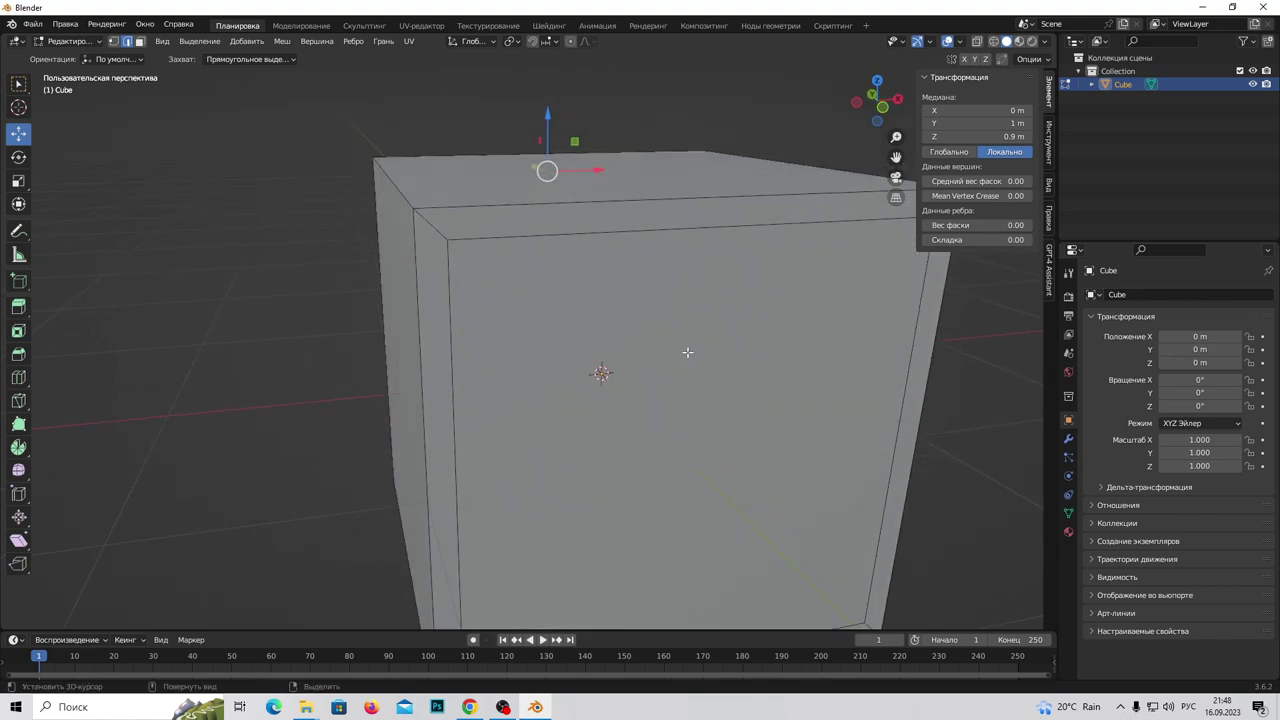
# Select the front inset face in face mode and extrude it in place
pyautogui.click(139, 41)
pyautogui.click(548, 368)
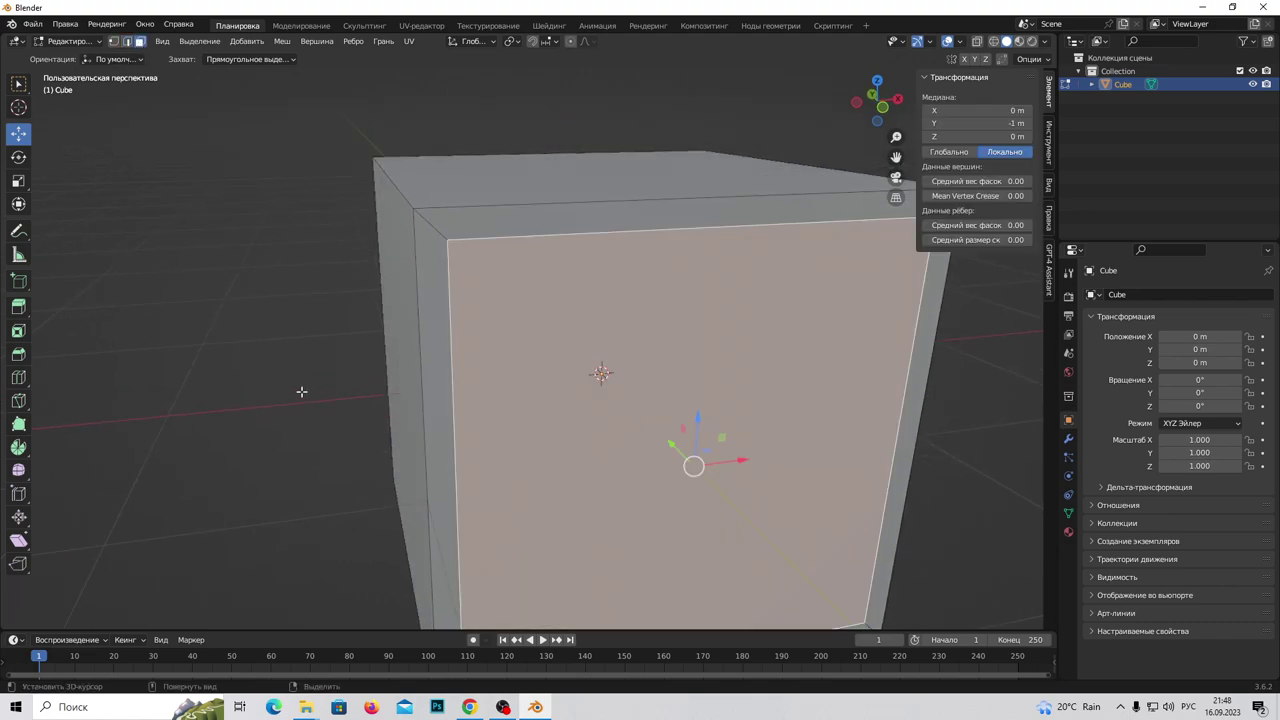
pyautogui.scroll(-3, 550, 365)
pyautogui.moveTo(550, 365); pyautogui.dragTo(572, 348, button='middle')
pyautogui.click(572, 340)
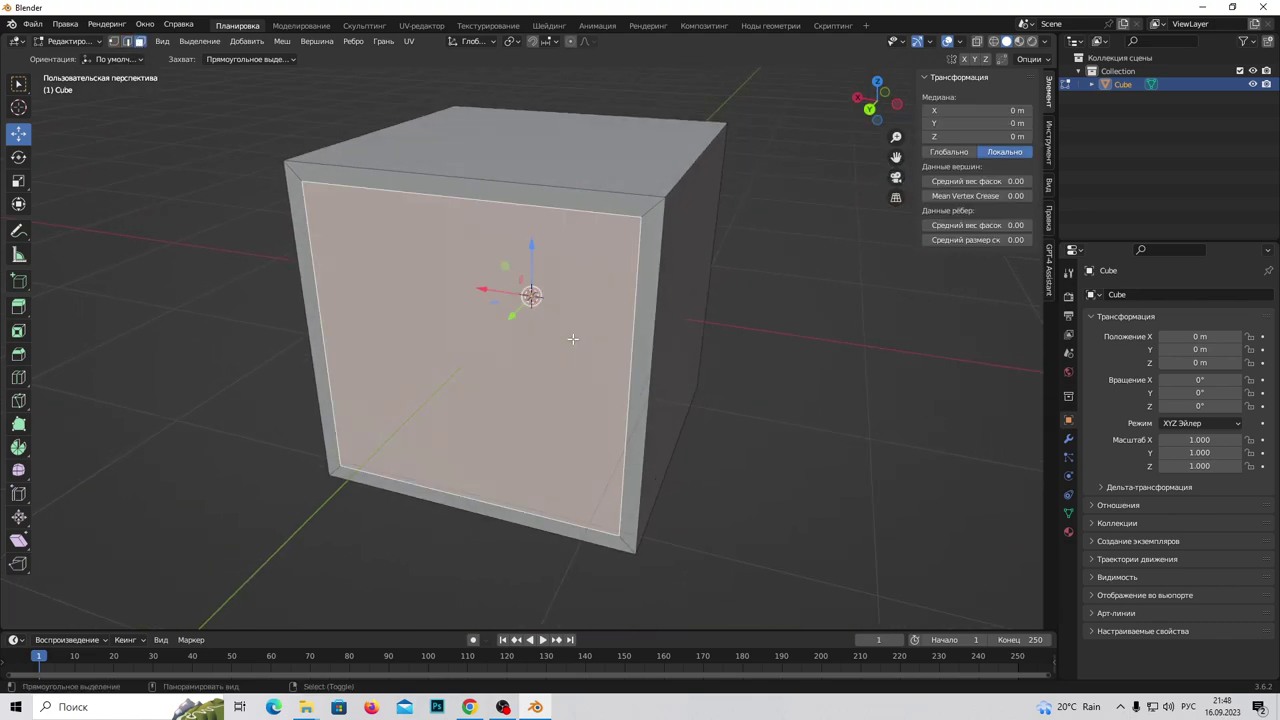
pyautogui.press('e')
pyautogui.click(572, 339)
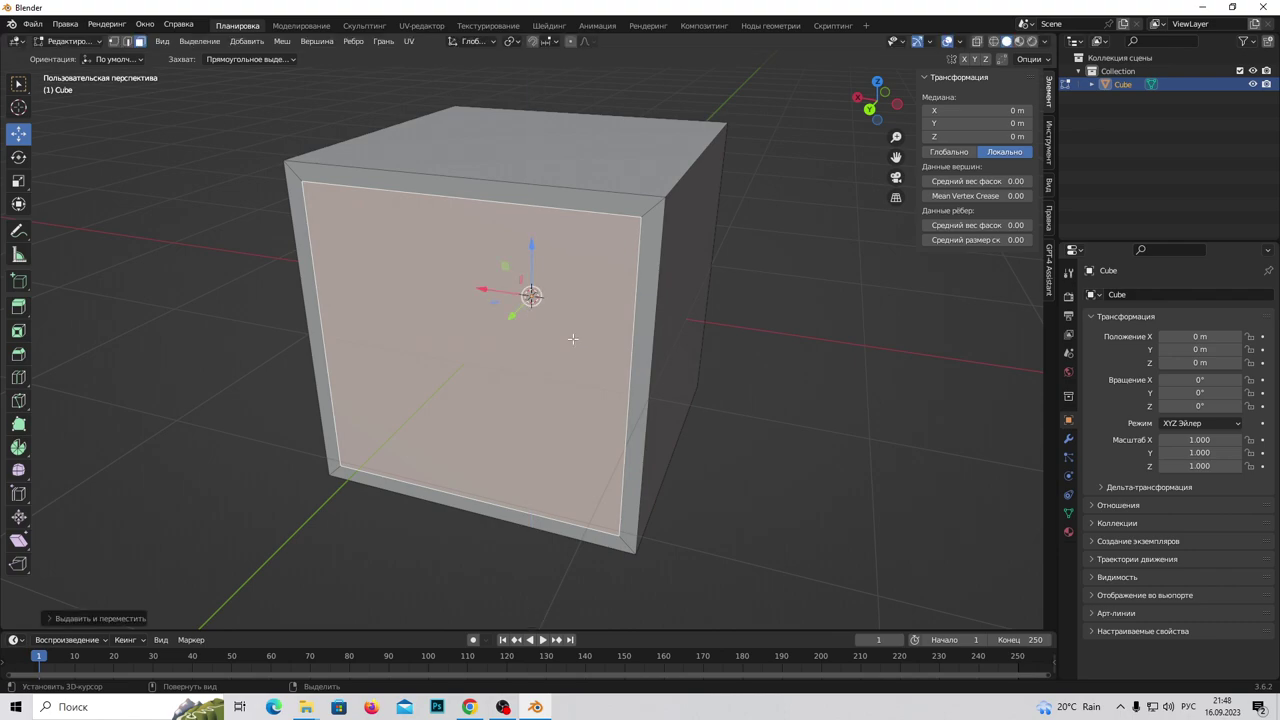
# In top view with X-ray on, scale the extruded faces to 0.9
pyautogui.press('KP_7')
pyautogui.press('z')
pyautogui.click(608, 424)
pyautogui.keyDown('shift'); pyautogui.moveTo(608, 424); pyautogui.dragTo(572, 325, button='middle'); pyautogui.keyUp('shift')
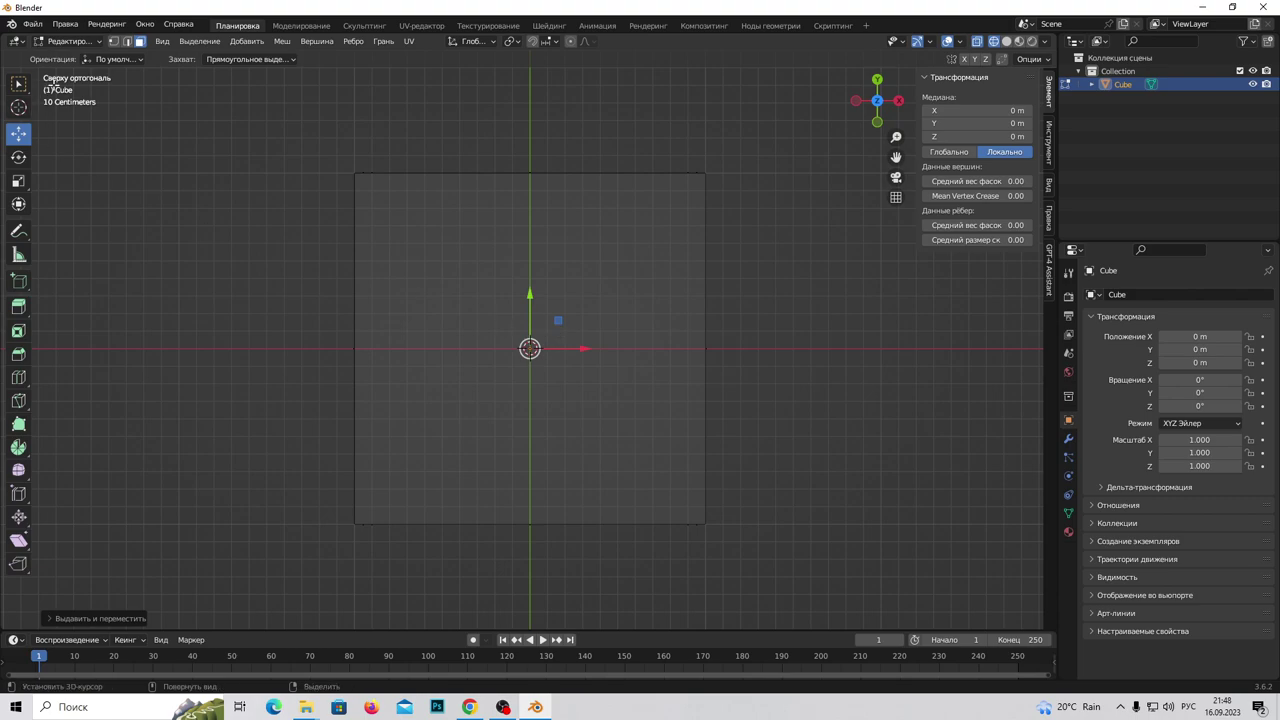
pyautogui.scroll(2, 568, 300)
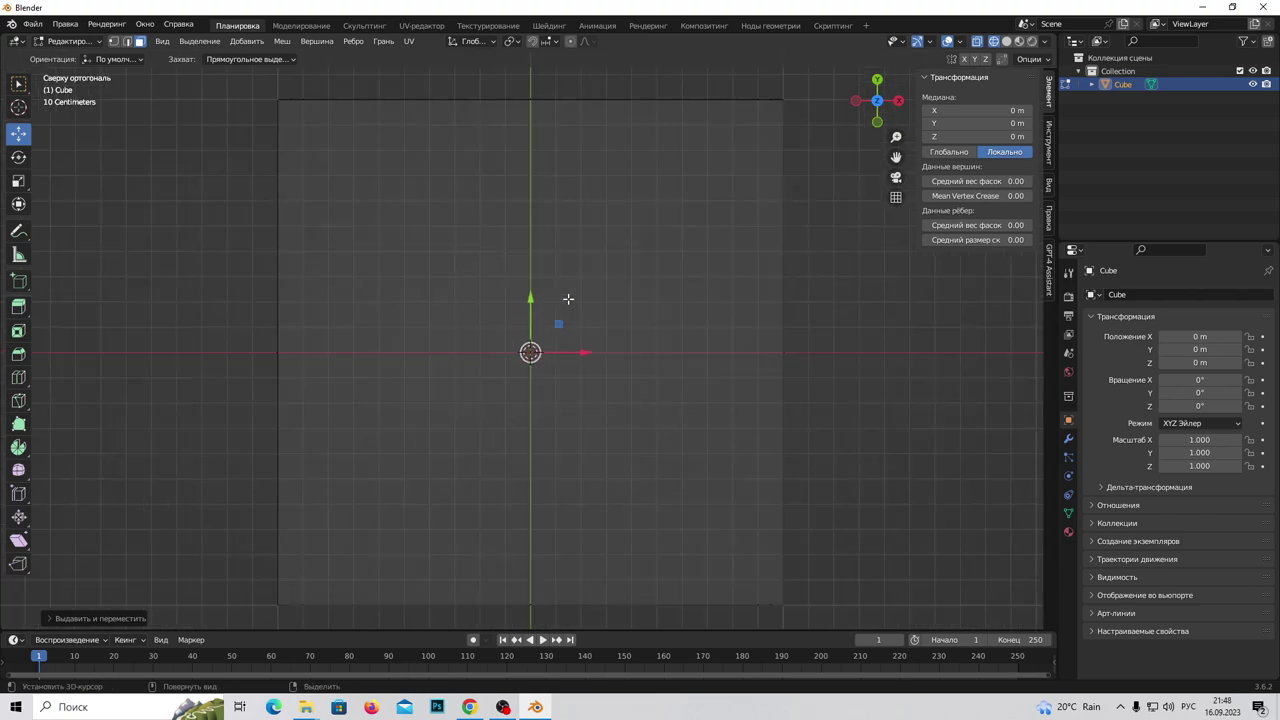
pyautogui.press('s')
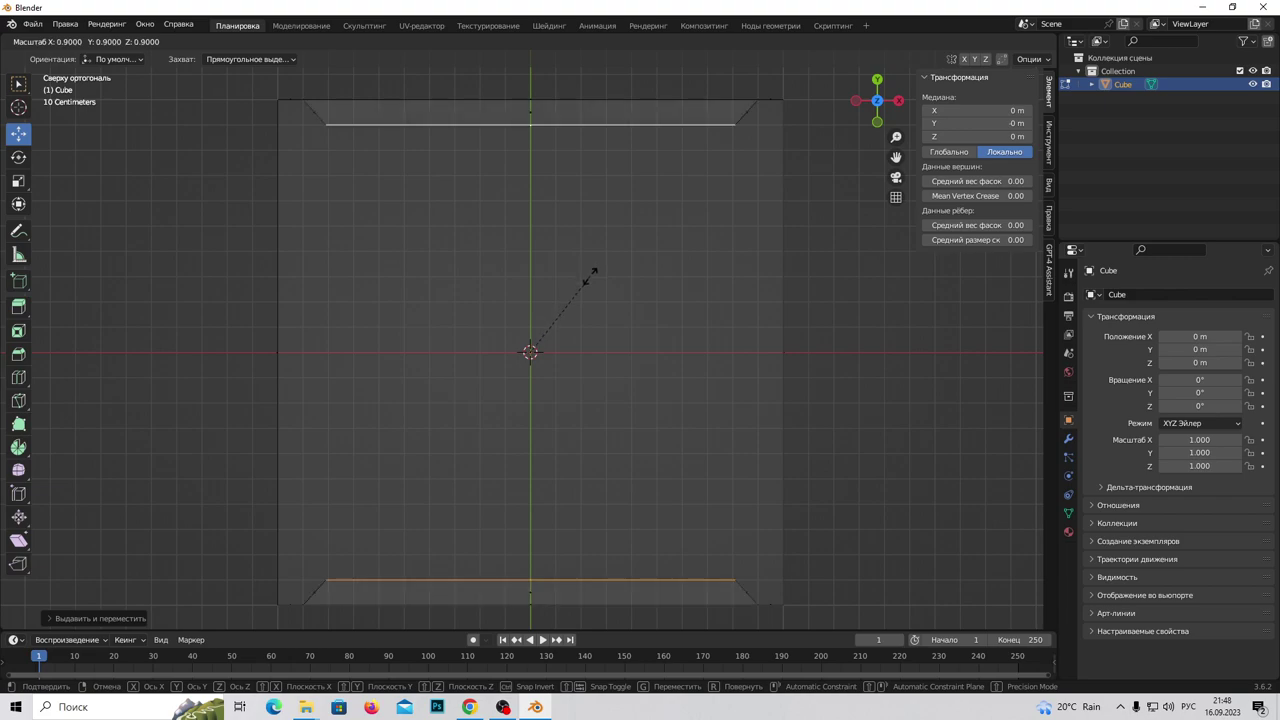
pyautogui.click(590, 276)
# Return to solid shading and select the large face on the cube's opposite side
pyautogui.moveTo(591, 277)
pyautogui.mouseDown(button='middle')
pyautogui.moveTo(614, 434)
pyautogui.moveTo(614, 374)
pyautogui.mouseUp(button='middle')
pyautogui.press('z')
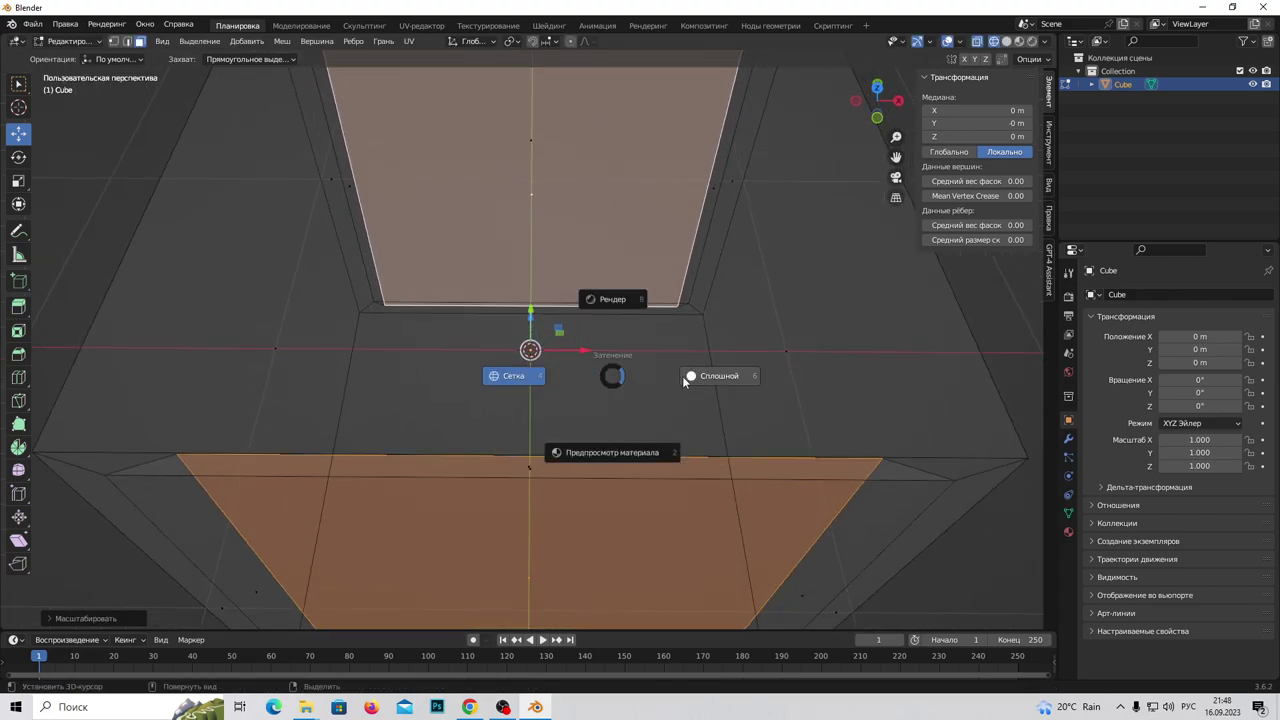
pyautogui.click(688, 377)
pyautogui.scroll(-4, 684, 380)
pyautogui.scroll(-3, 684, 380)
pyautogui.moveTo(684, 380)
pyautogui.mouseDown(button='middle')
pyautogui.moveTo(718, 374)
pyautogui.moveTo(601, 433)
pyautogui.moveTo(766, 420)
pyautogui.moveTo(663, 429)
pyautogui.mouseUp(button='middle')
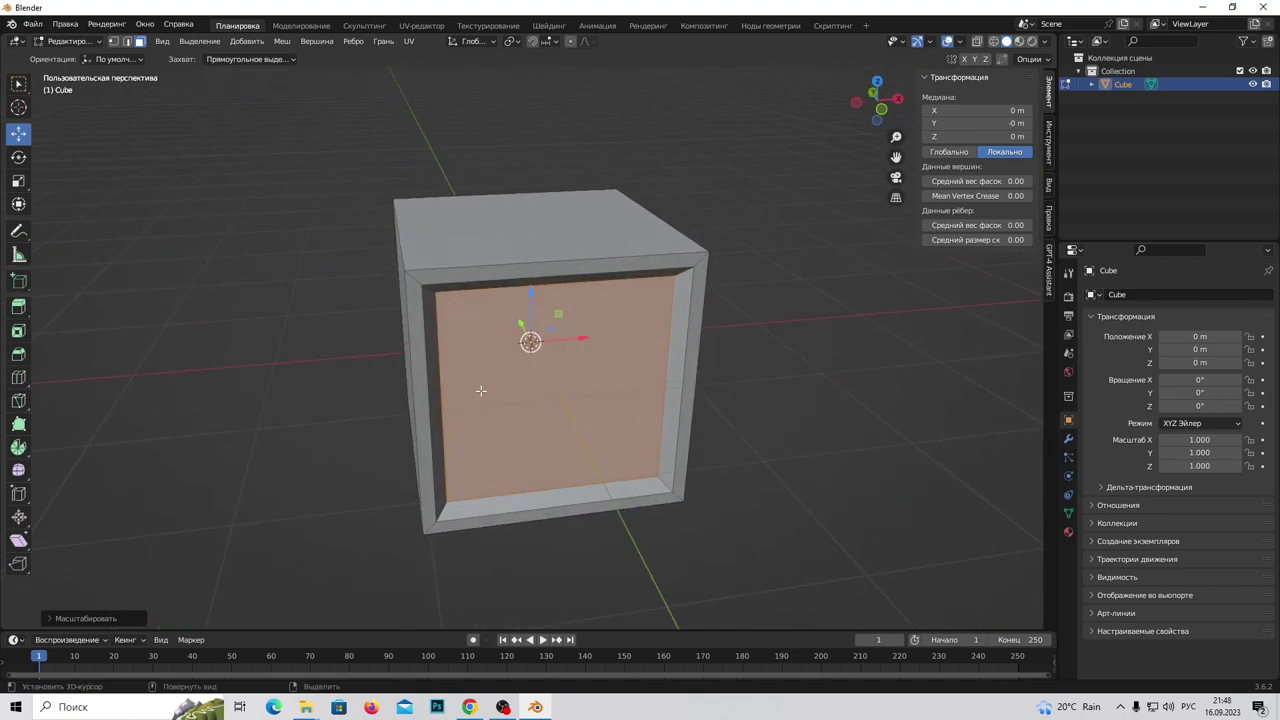
pyautogui.moveTo(481, 391)
pyautogui.mouseDown(button='middle')
pyautogui.moveTo(551, 380)
pyautogui.moveTo(442, 417)
pyautogui.mouseUp(button='middle')
pyautogui.click(551, 380)
pyautogui.press('KP_7')
# With X-ray on, extrude the selected side face in place and scale it to 0.9 in right view
pyautogui.press('z')
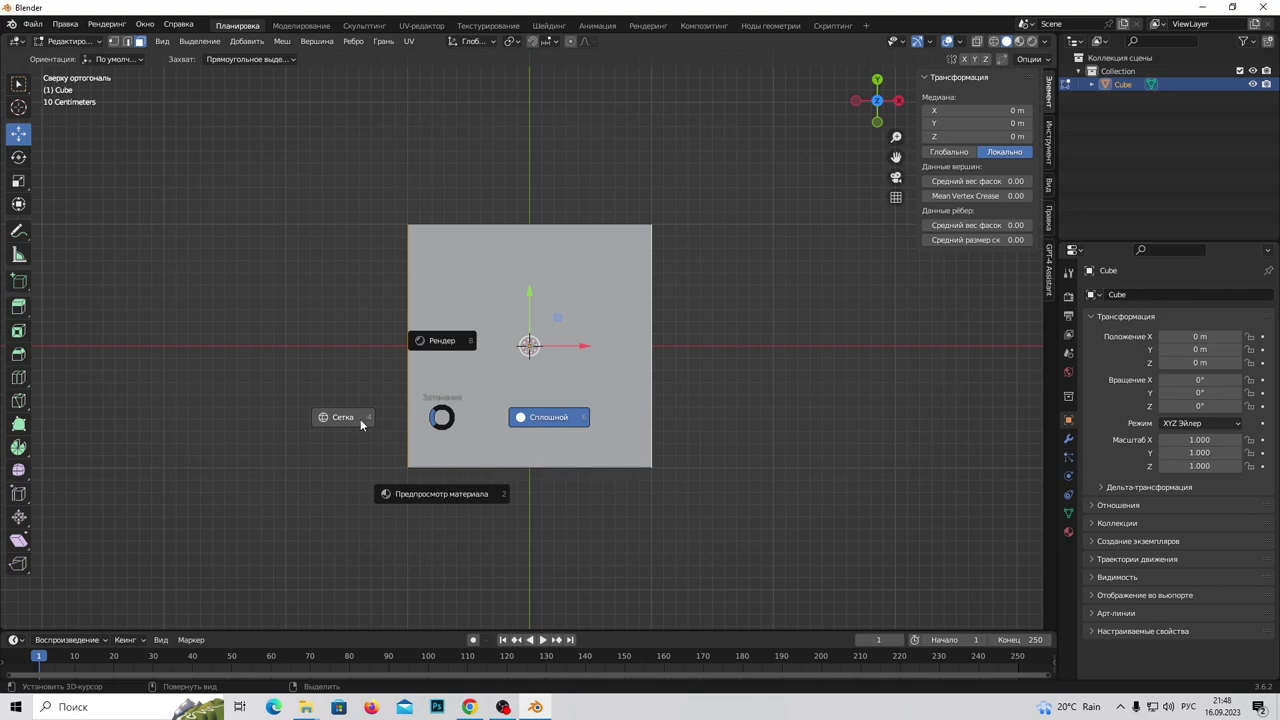
pyautogui.click(363, 422)
pyautogui.scroll(4, 561, 403)
pyautogui.keyDown('shift'); pyautogui.moveTo(554, 418); pyautogui.dragTo(654, 423, button='middle'); pyautogui.keyUp('shift')
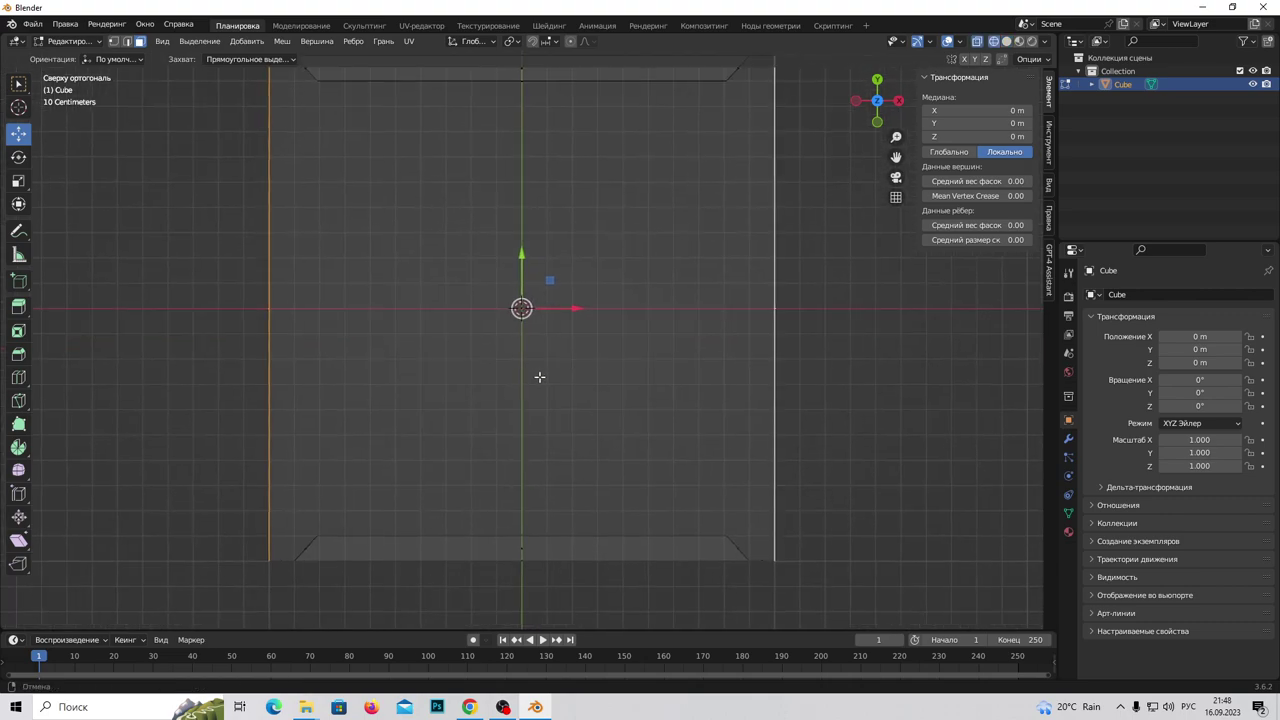
pyautogui.press('e')
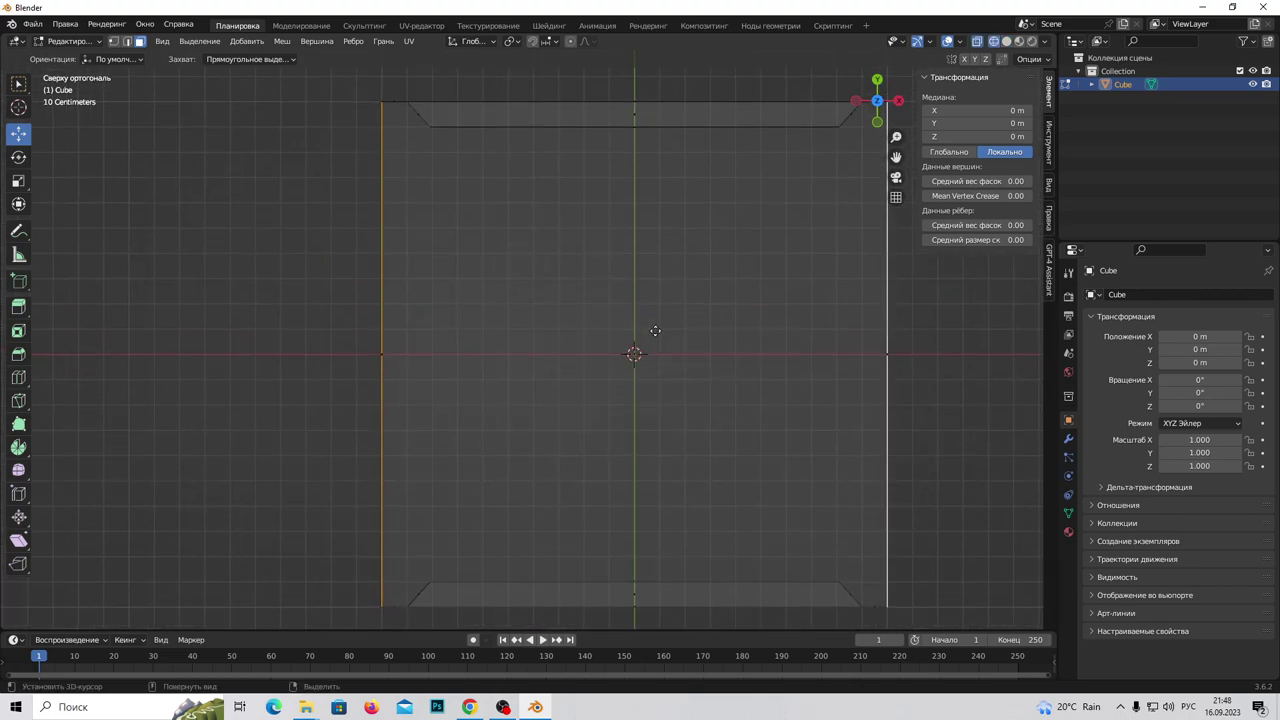
pyautogui.rightClick(656, 330)
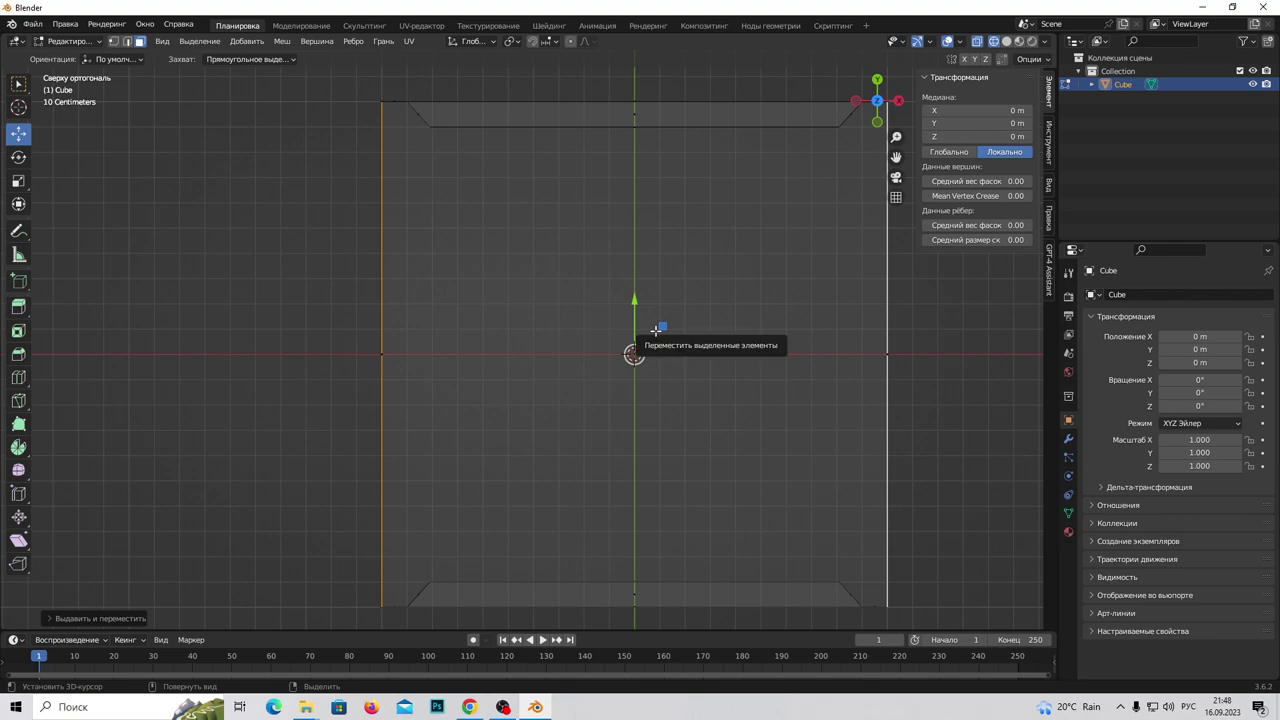
pyautogui.press('KP_1')
pyautogui.press('KP_3')
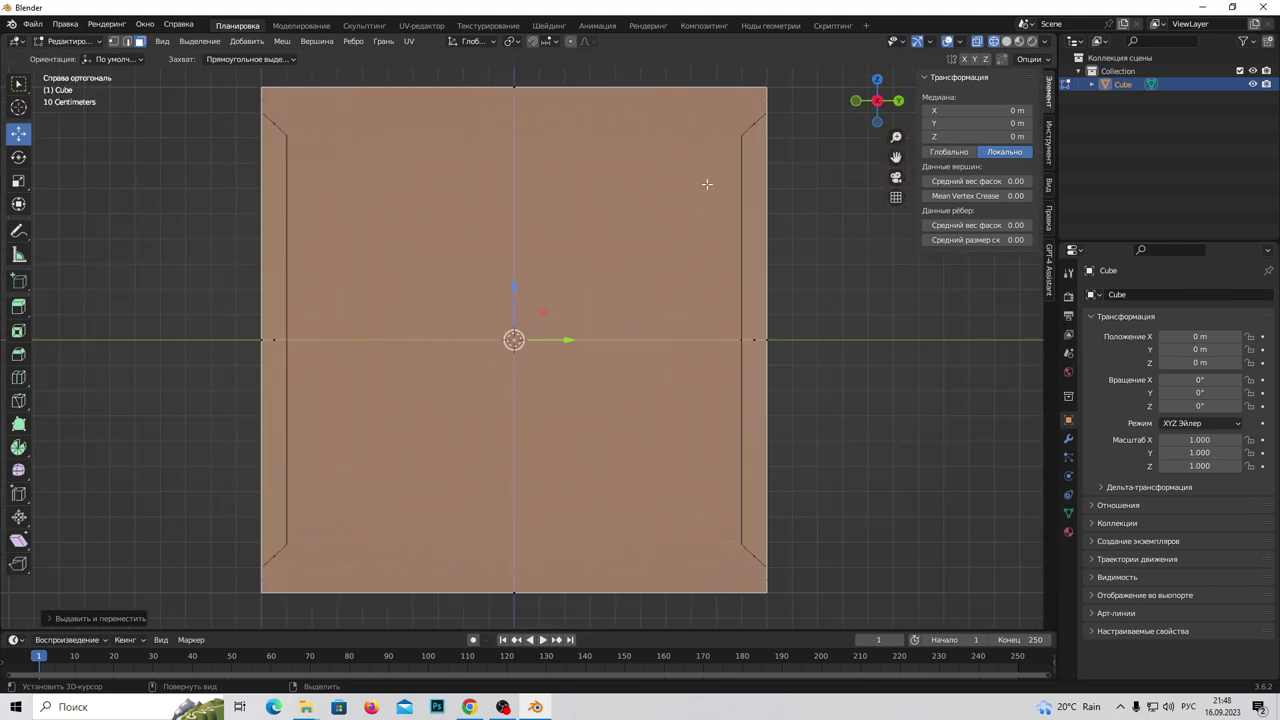
pyautogui.press('s')
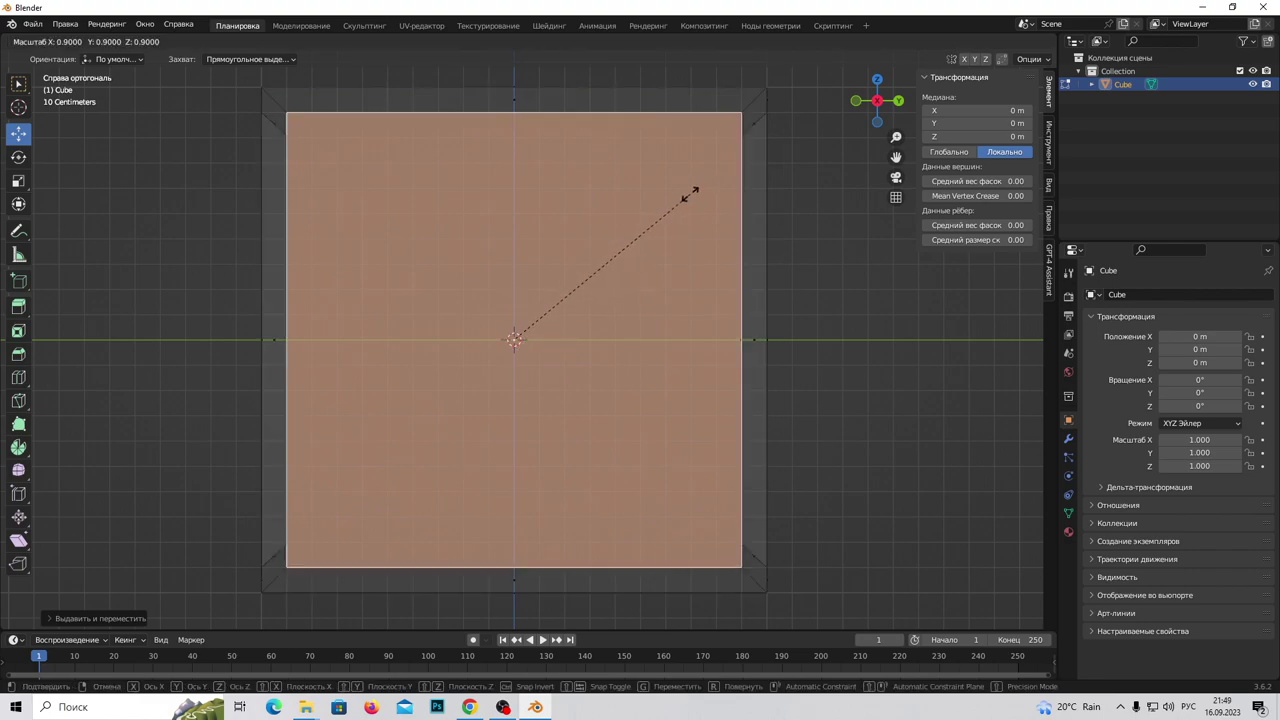
pyautogui.click(690, 192)
# Return to solid shading and reselect the inner side panel in face mode
pyautogui.moveTo(661, 257)
pyautogui.mouseDown(button='middle')
pyautogui.moveTo(547, 397)
pyautogui.moveTo(490, 408)
pyautogui.mouseUp(button='middle')
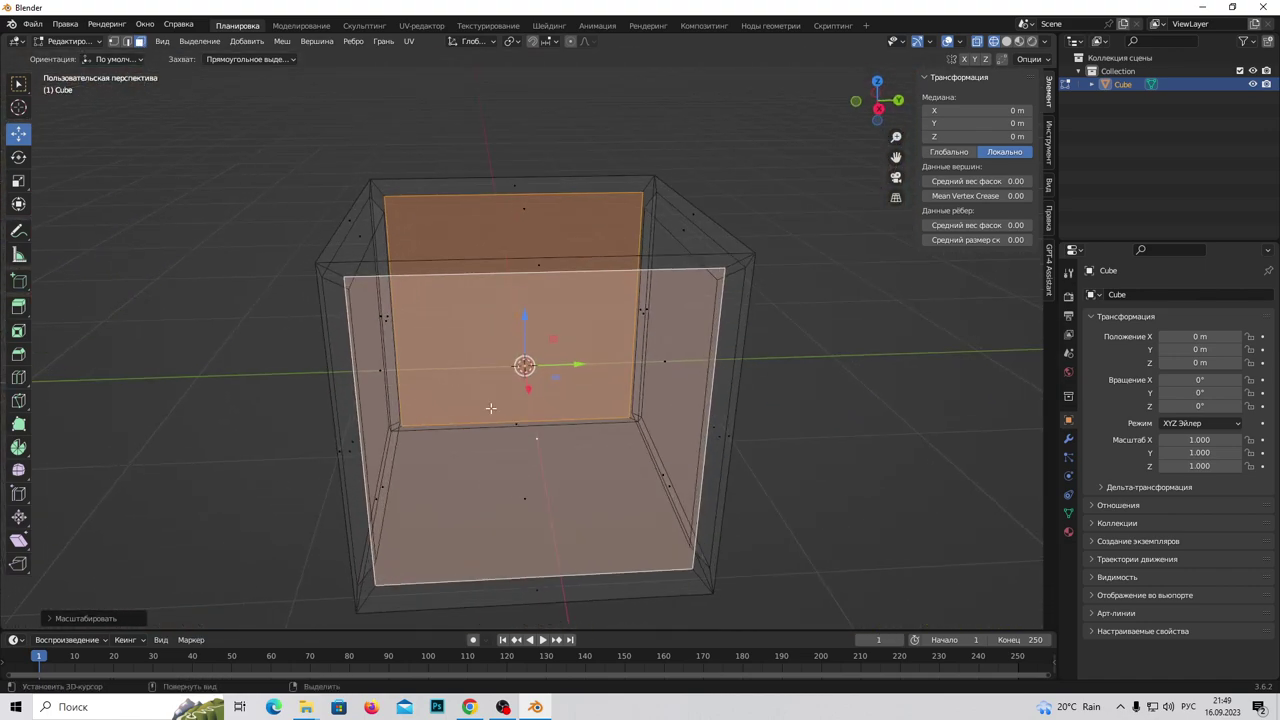
pyautogui.click(490, 408)
pyautogui.moveTo(490, 408); pyautogui.dragTo(630, 470, button='middle')
pyautogui.hotkey('shift', 'z')
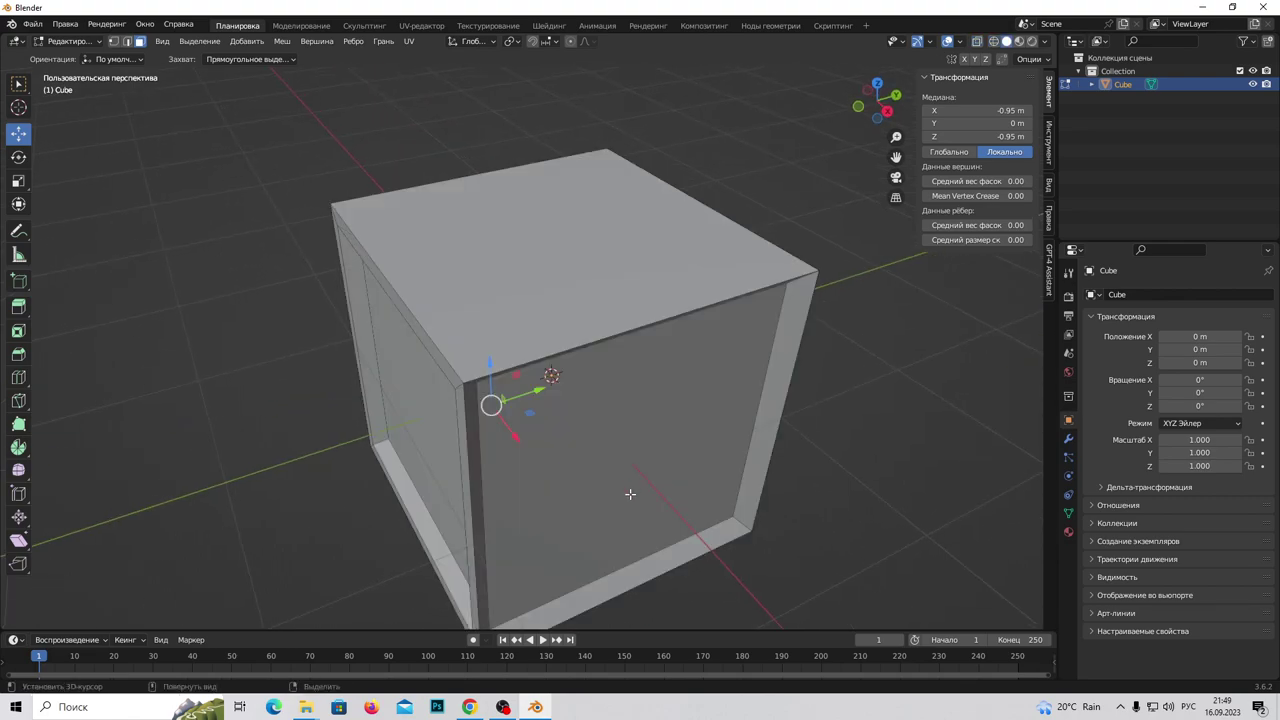
pyautogui.click(630, 494)
pyautogui.moveTo(605, 494); pyautogui.dragTo(610, 490, button='middle')
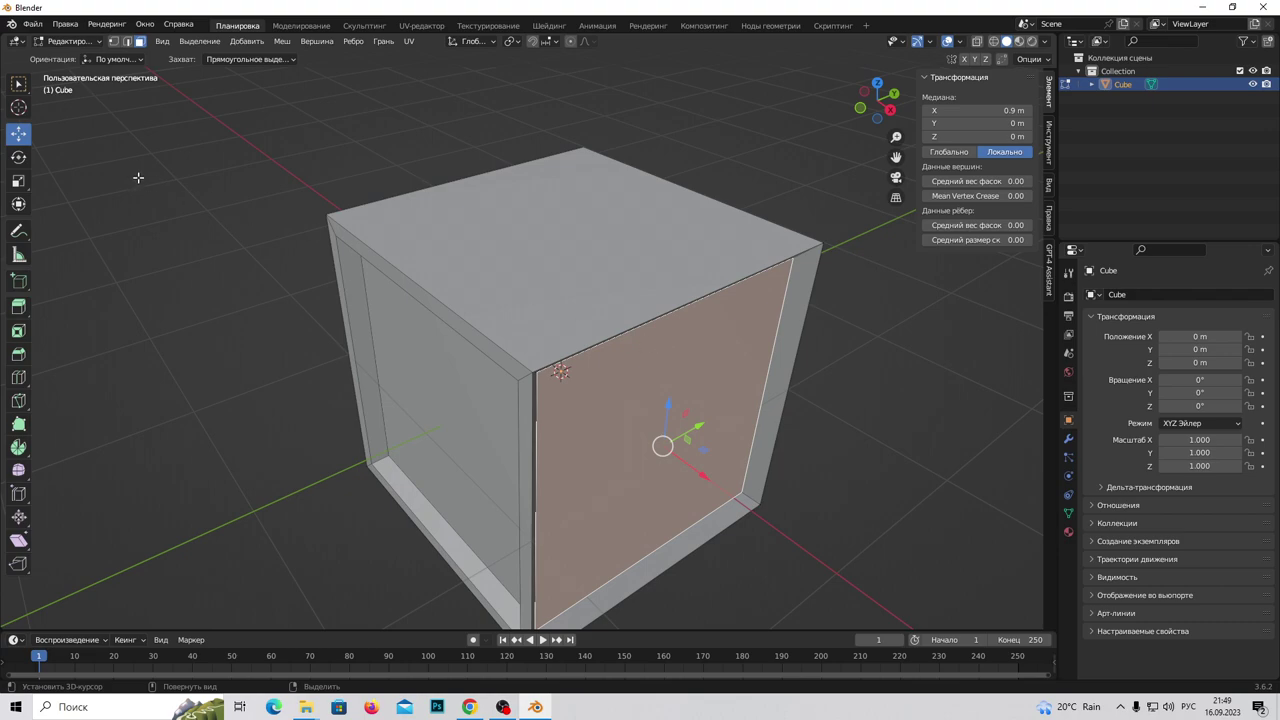
pyautogui.click(124, 42)
pyautogui.click(631, 319)
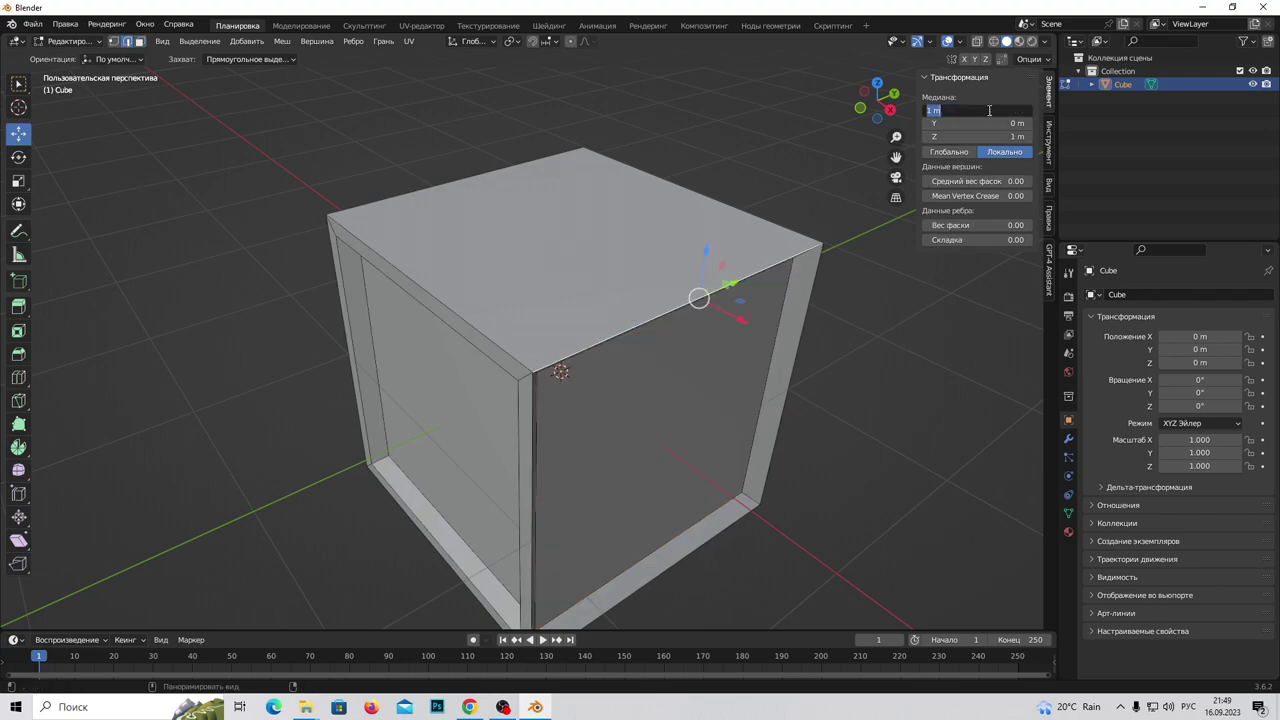
pyautogui.press('Escape')
pyautogui.press('3')
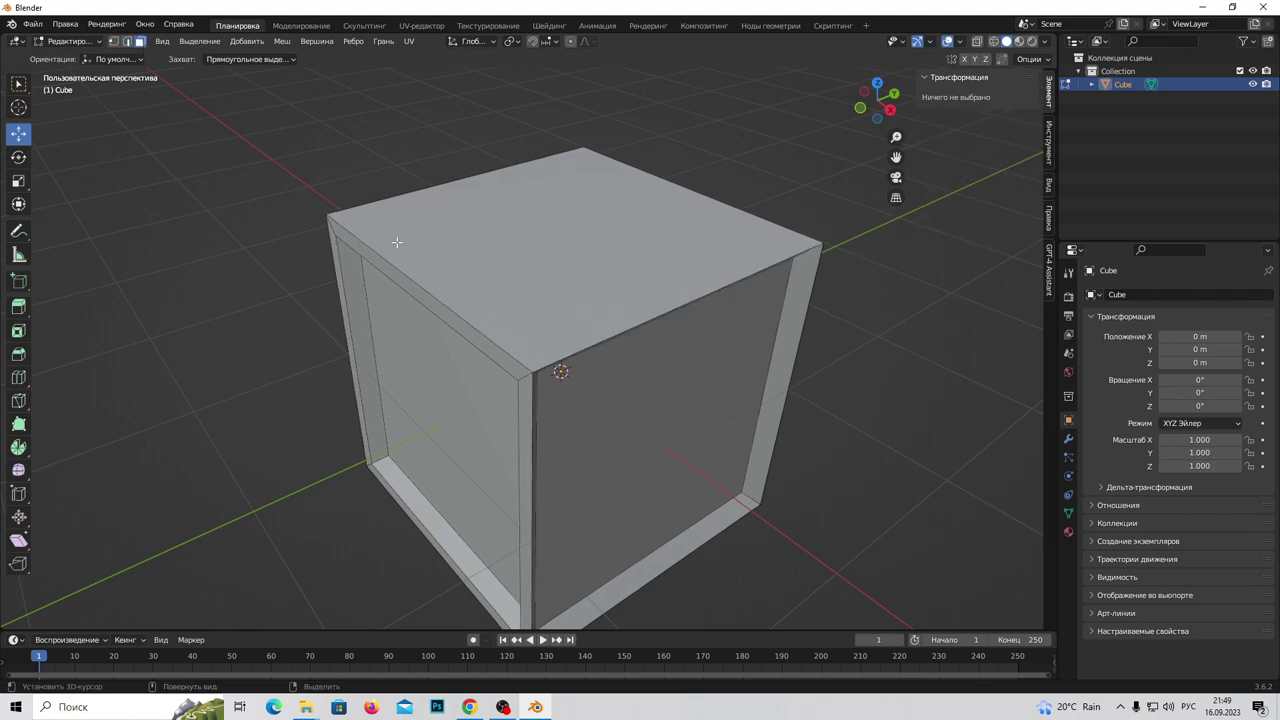
pyautogui.click(620, 440)
# Set the side panel's X position to -1 m and add the opposite side panel
pyautogui.click(982, 111)
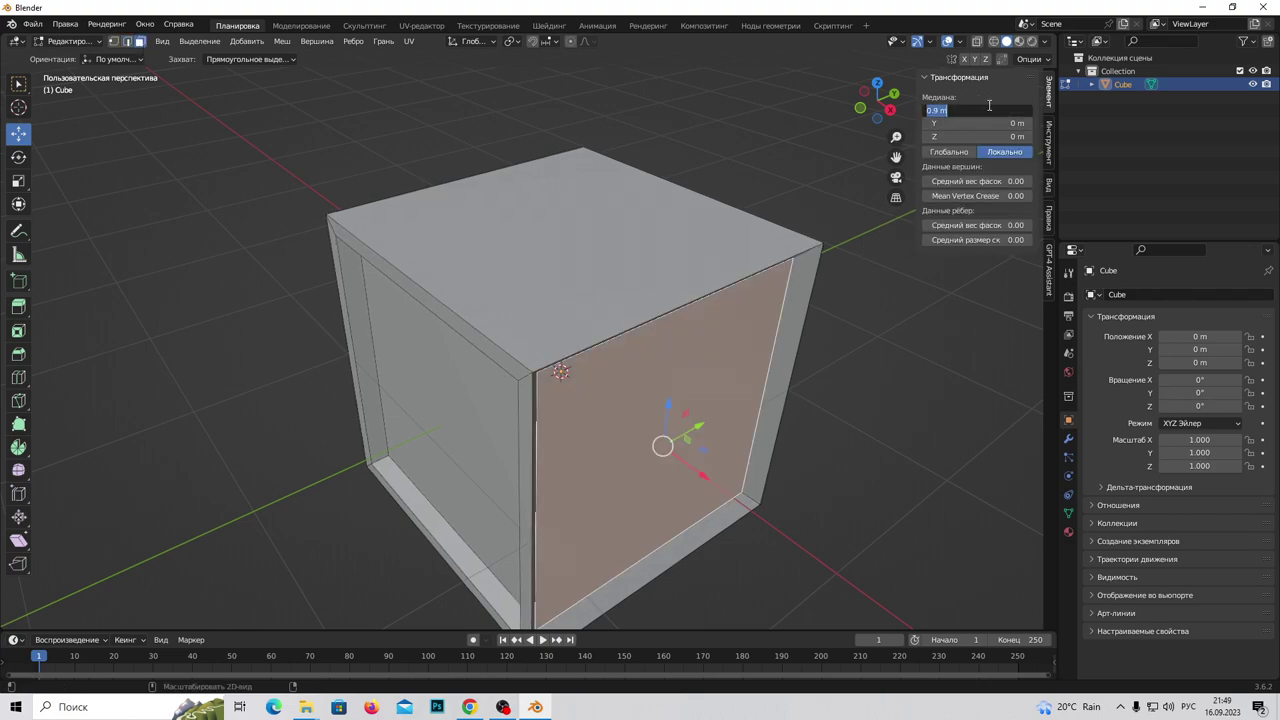
pyautogui.press('Return')
pyautogui.moveTo(416, 438)
pyautogui.mouseDown(button='middle')
pyautogui.moveTo(577, 434)
pyautogui.moveTo(496, 357)
pyautogui.mouseUp(button='middle')
pyautogui.click(985, 109)
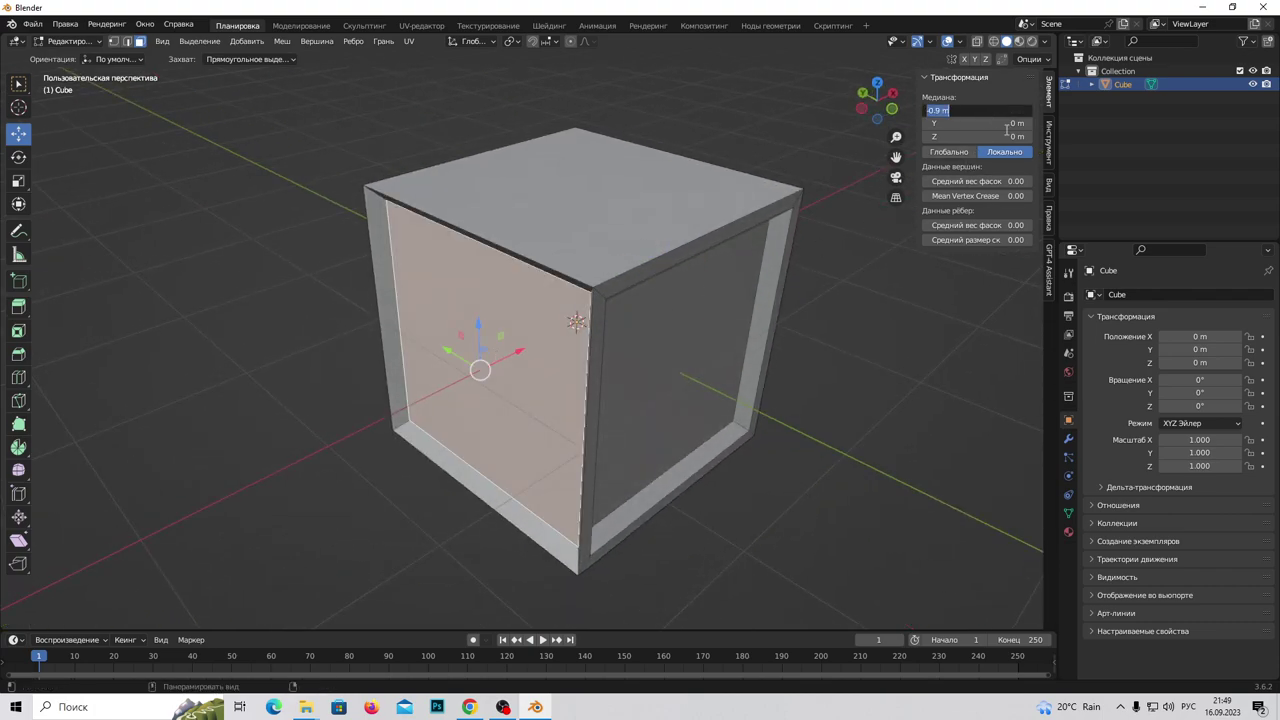
pyautogui.press('Return')
pyautogui.click(987, 109)
pyautogui.write('-1')
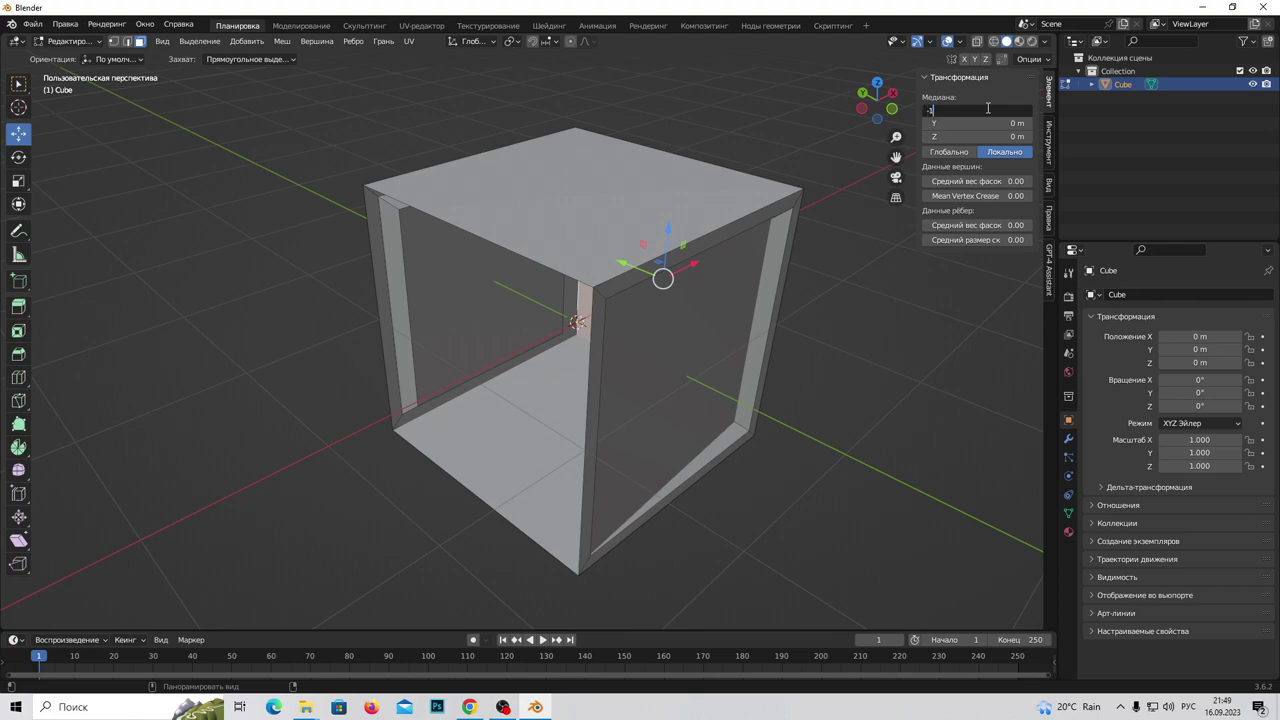
pyautogui.press('Return')
pyautogui.moveTo(624, 370)
pyautogui.mouseDown(button='middle')
pyautogui.moveTo(592, 351)
pyautogui.moveTo(537, 422)
pyautogui.moveTo(568, 395)
pyautogui.mouseUp(button='middle')
pyautogui.keyDown('shift'); pyautogui.click(537, 422); pyautogui.keyUp('shift')
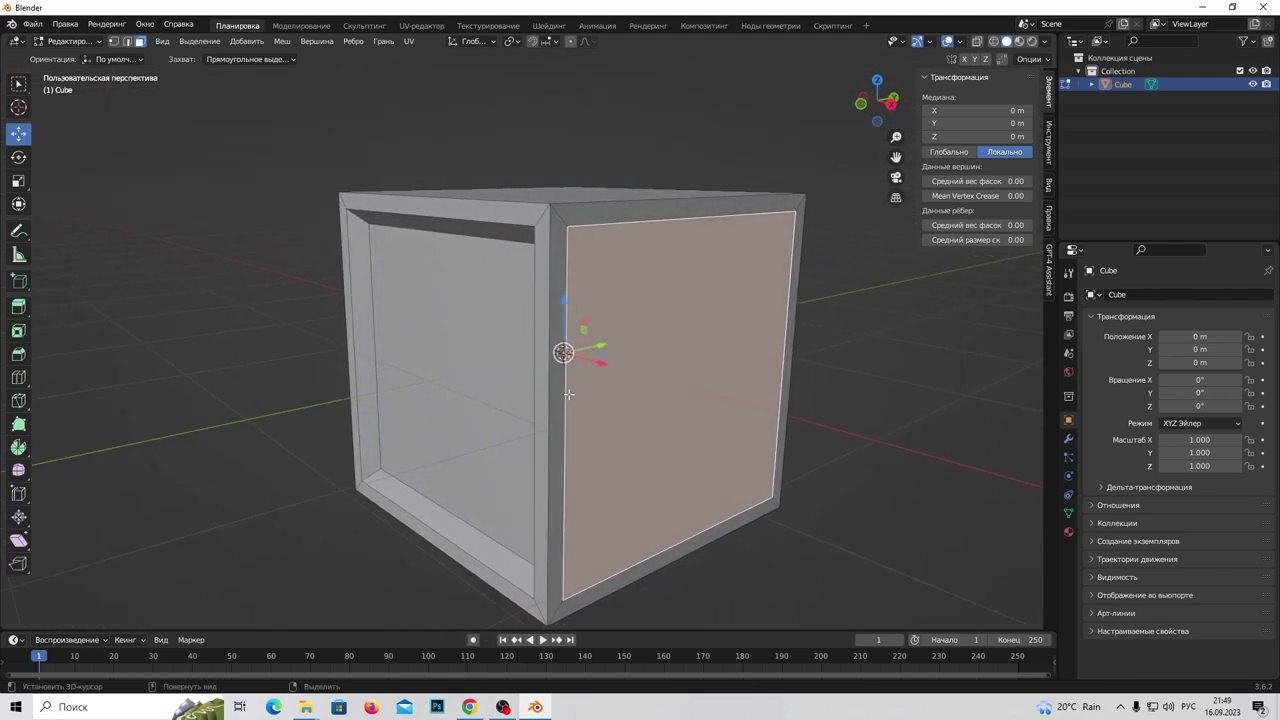
# Extrude the other side face in place and shrink it slightly in right ortho view
pyautogui.press('e')
pyautogui.rightClick(672, 352)
pyautogui.press('KP_3')
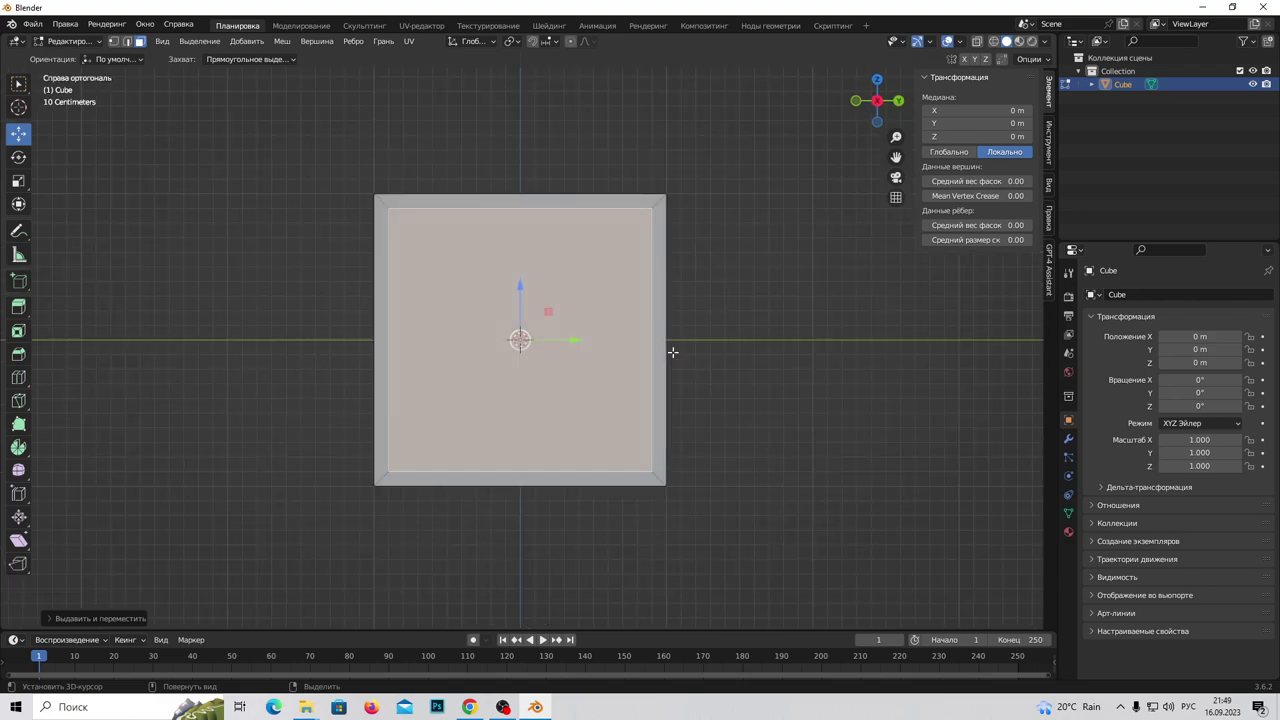
pyautogui.hotkey('ctrl', 'Tab')
pyautogui.click(548, 356)
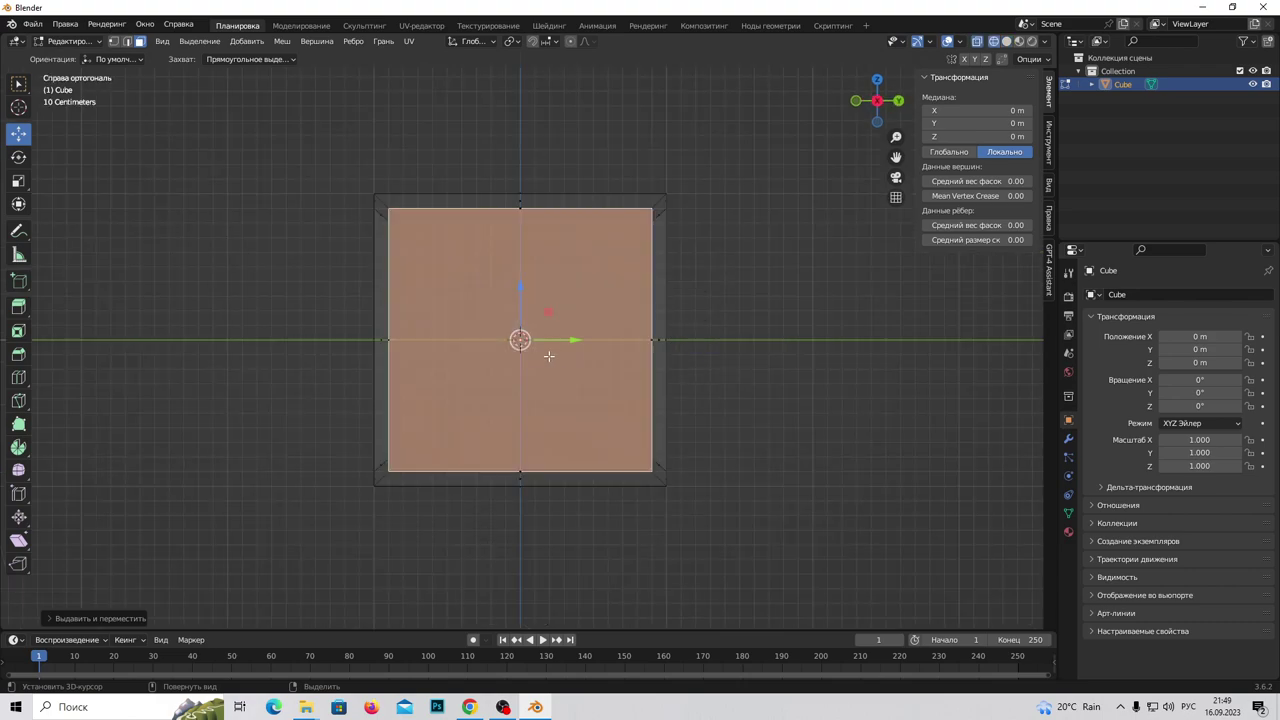
pyautogui.press('KP_Decimal')
pyautogui.press('s')
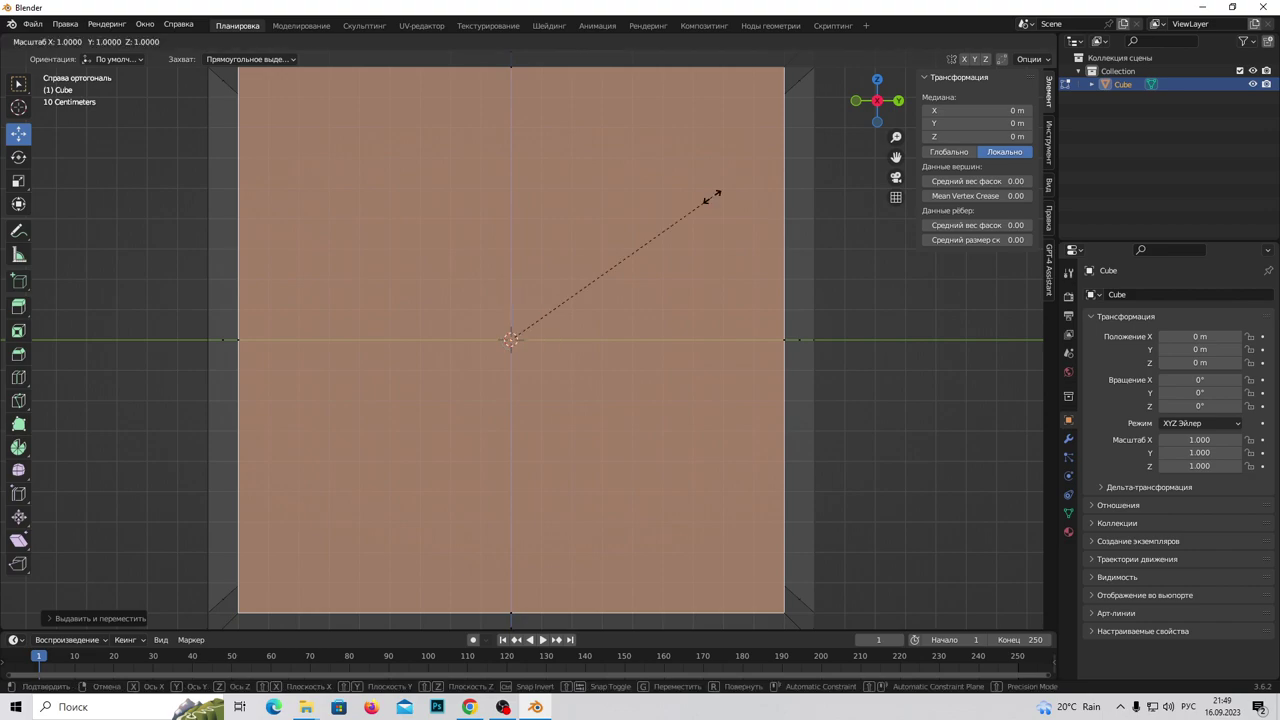
pyautogui.click(696, 209)
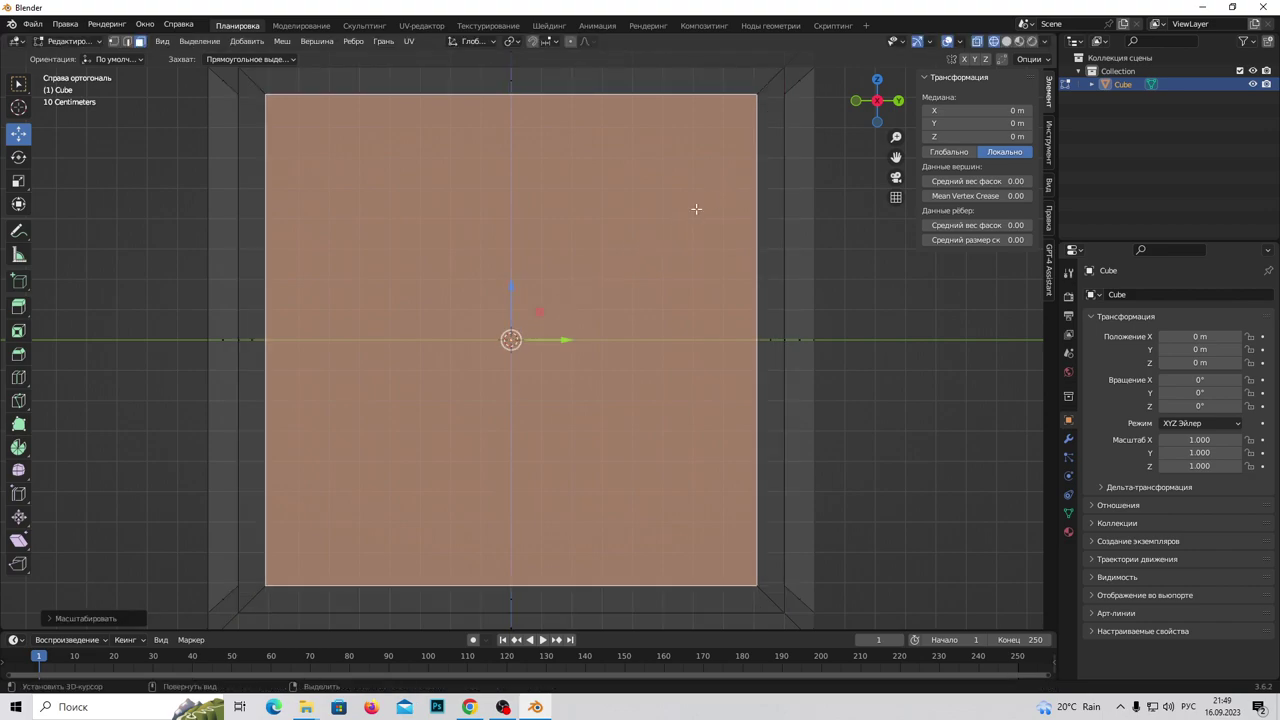
pyautogui.scroll(-5, 692, 220)
# Orbit to a three-quarter view of the framed box and select its top face
pyautogui.press('`')
pyautogui.click(757, 237)
pyautogui.moveTo(757, 237)
pyautogui.mouseDown(button='middle')
pyautogui.moveTo(646, 365)
pyautogui.moveTo(639, 301)
pyautogui.mouseUp(button='middle')
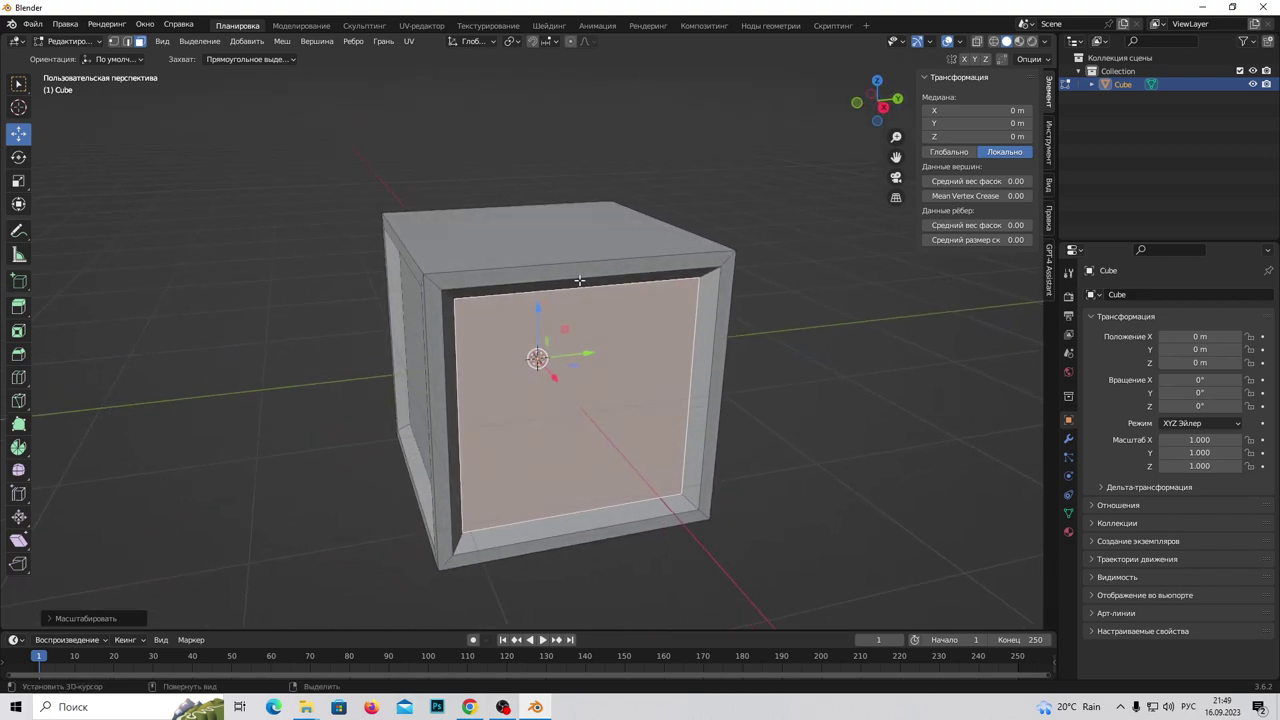
pyautogui.moveTo(469, 283)
pyautogui.mouseDown(button='middle')
pyautogui.moveTo(925, 373)
pyautogui.moveTo(941, 364)
pyautogui.moveTo(836, 384)
pyautogui.mouseUp(button='middle')
pyautogui.moveTo(469, 385)
pyautogui.mouseDown(button='middle')
pyautogui.moveTo(563, 346)
pyautogui.moveTo(872, 457)
pyautogui.moveTo(764, 469)
pyautogui.mouseUp(button='middle')
pyautogui.click(560, 347)
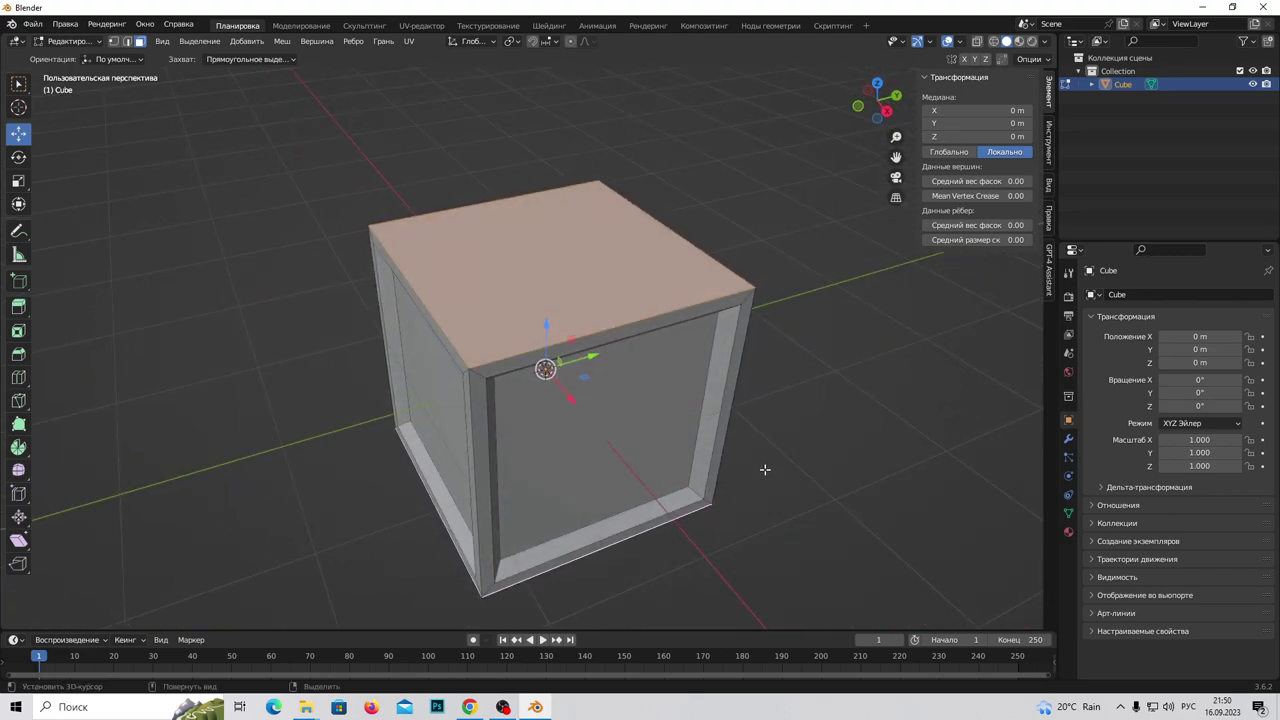
# Extrude the top face in place and scale it down in Top view
pyautogui.press('e')
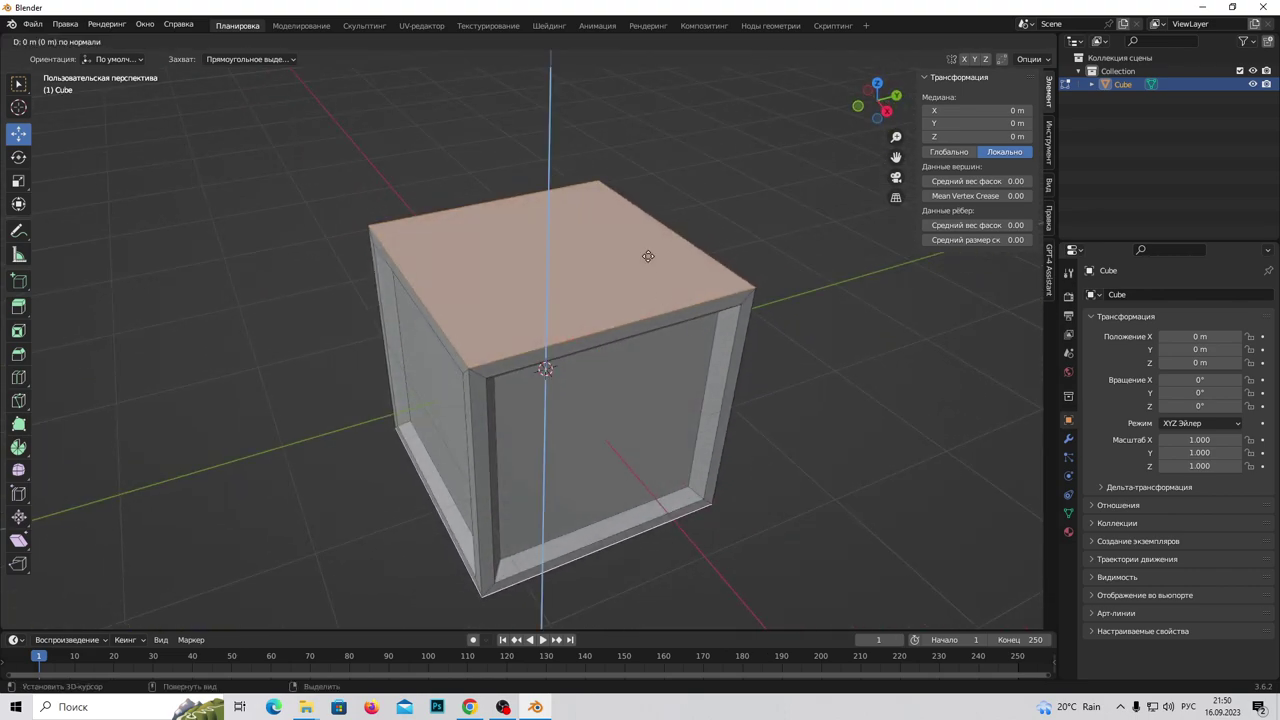
pyautogui.click(648, 256)
pyautogui.press('KP_7')
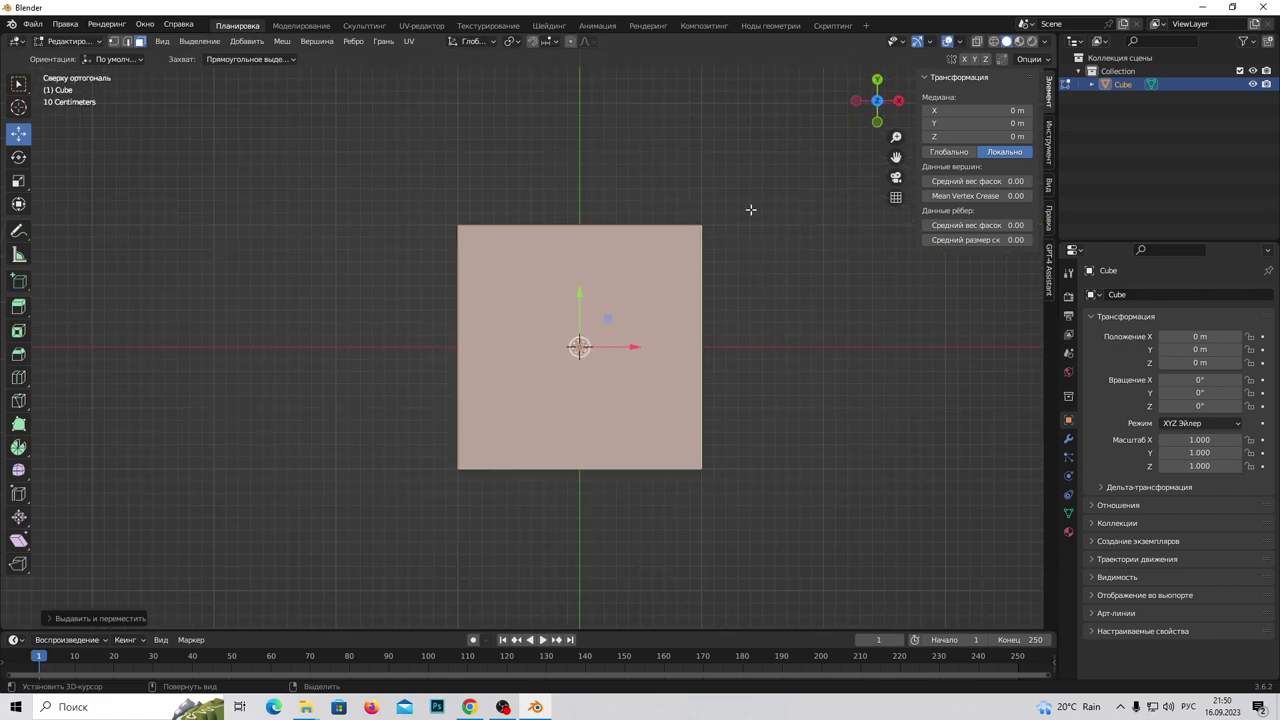
pyautogui.press('s')
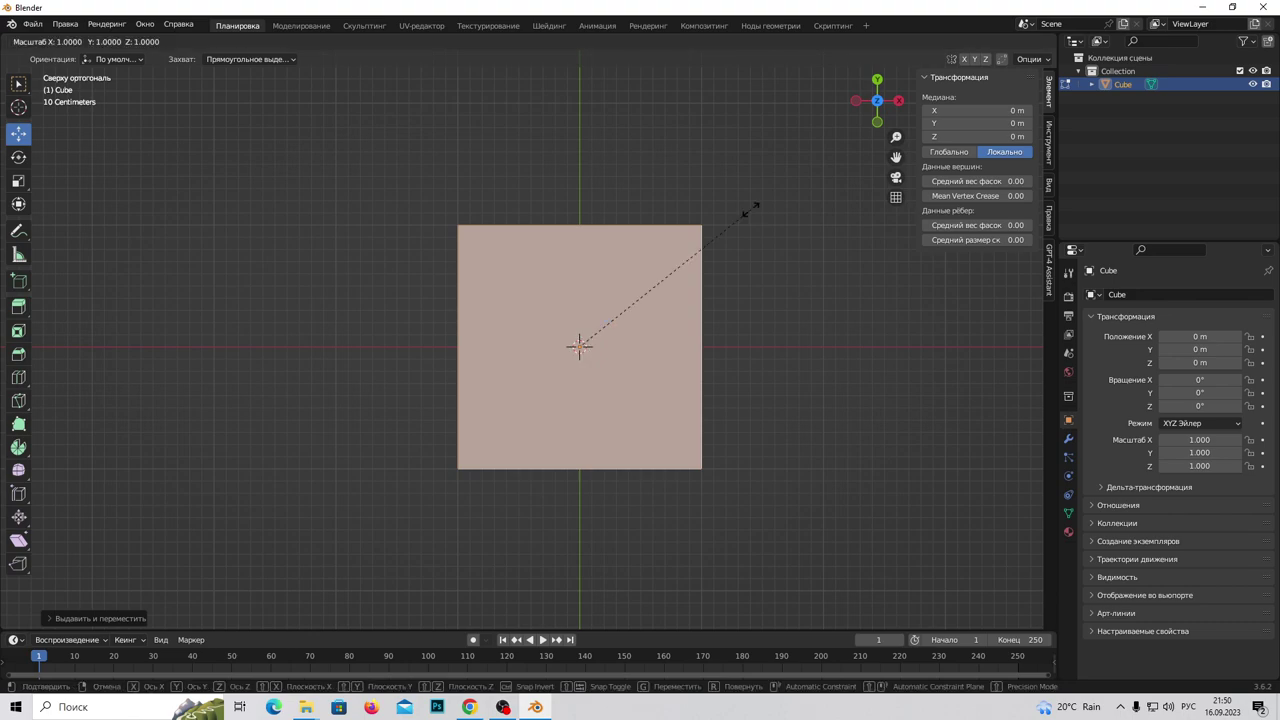
pyautogui.click(737, 215)
# Set the inner top face's Median Z to 1 m and the inner bottom face's to -1 m
pyautogui.moveTo(737, 217); pyautogui.dragTo(659, 278, button='middle')
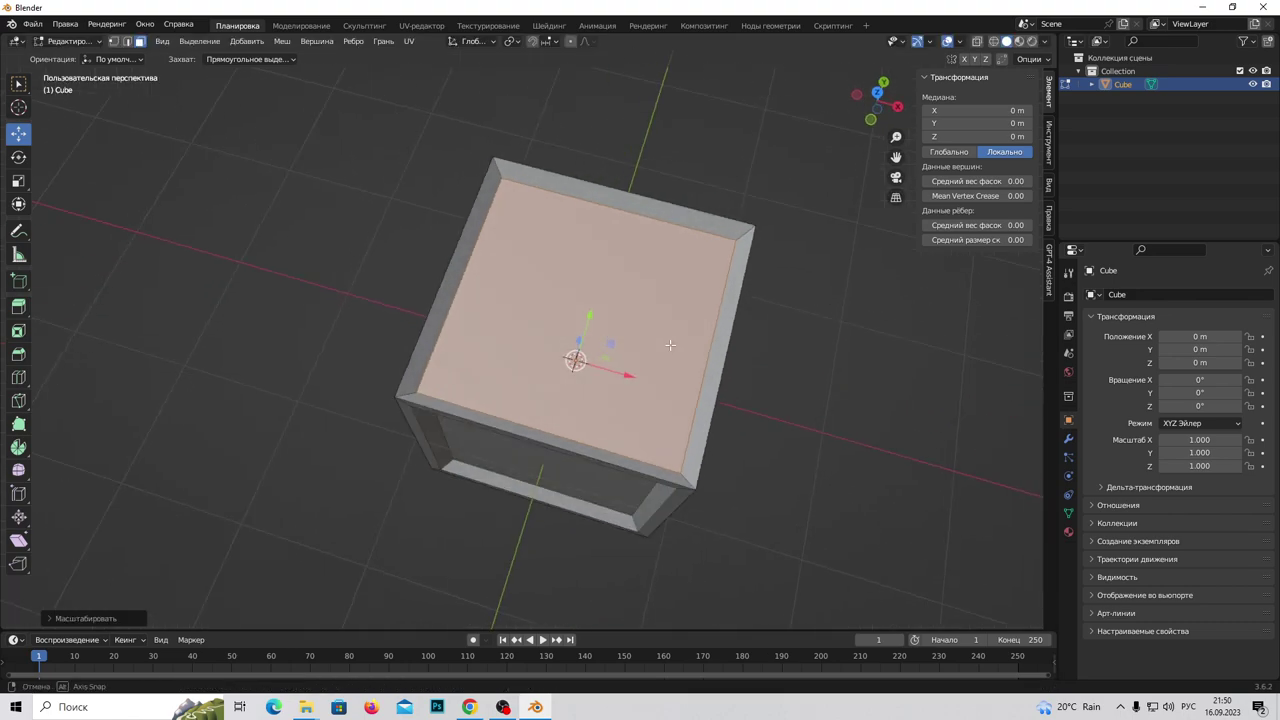
pyautogui.click(645, 235)
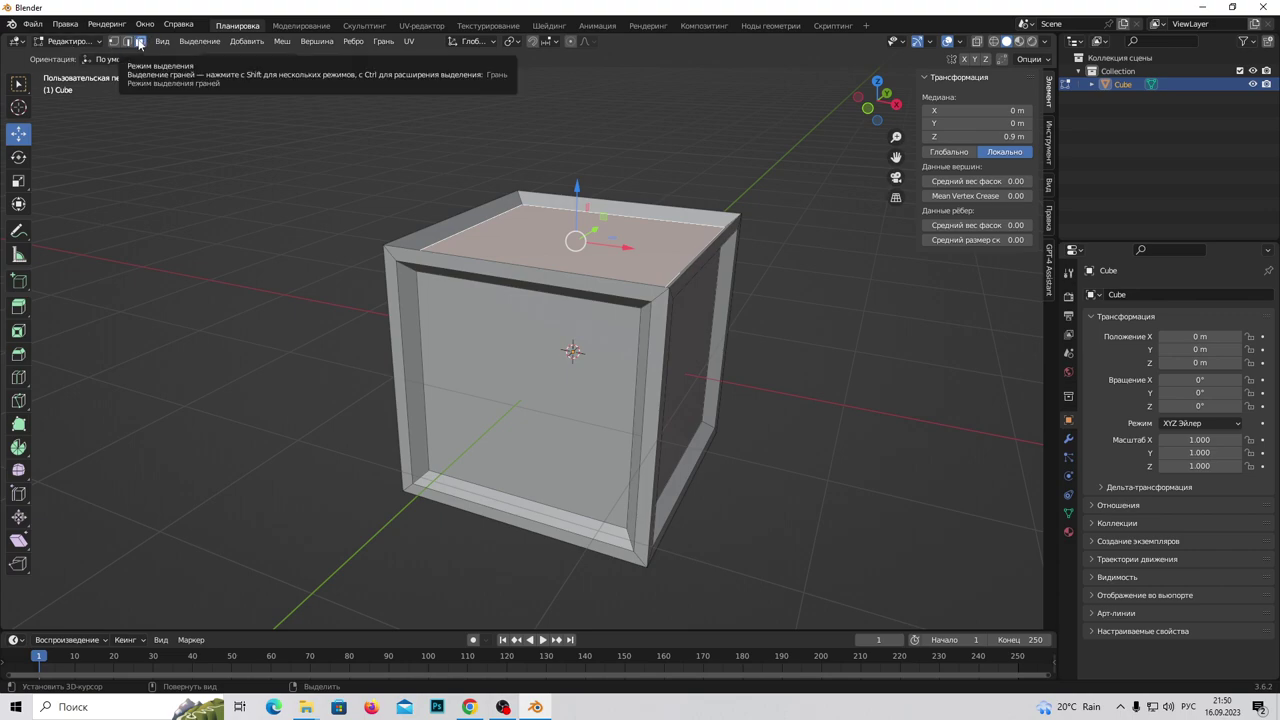
pyautogui.keyDown('shift'); pyautogui.moveTo(650, 181); pyautogui.dragTo(628, 211, button='middle'); pyautogui.keyUp('shift')
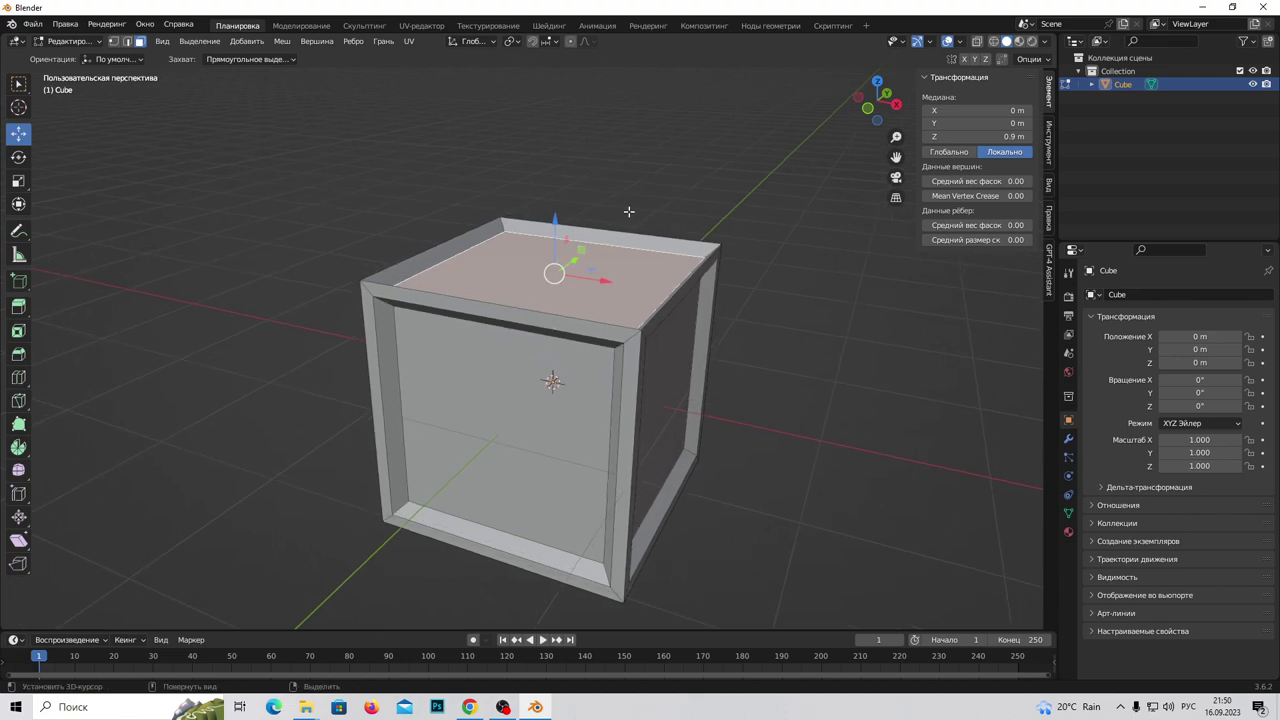
pyautogui.click(973, 138)
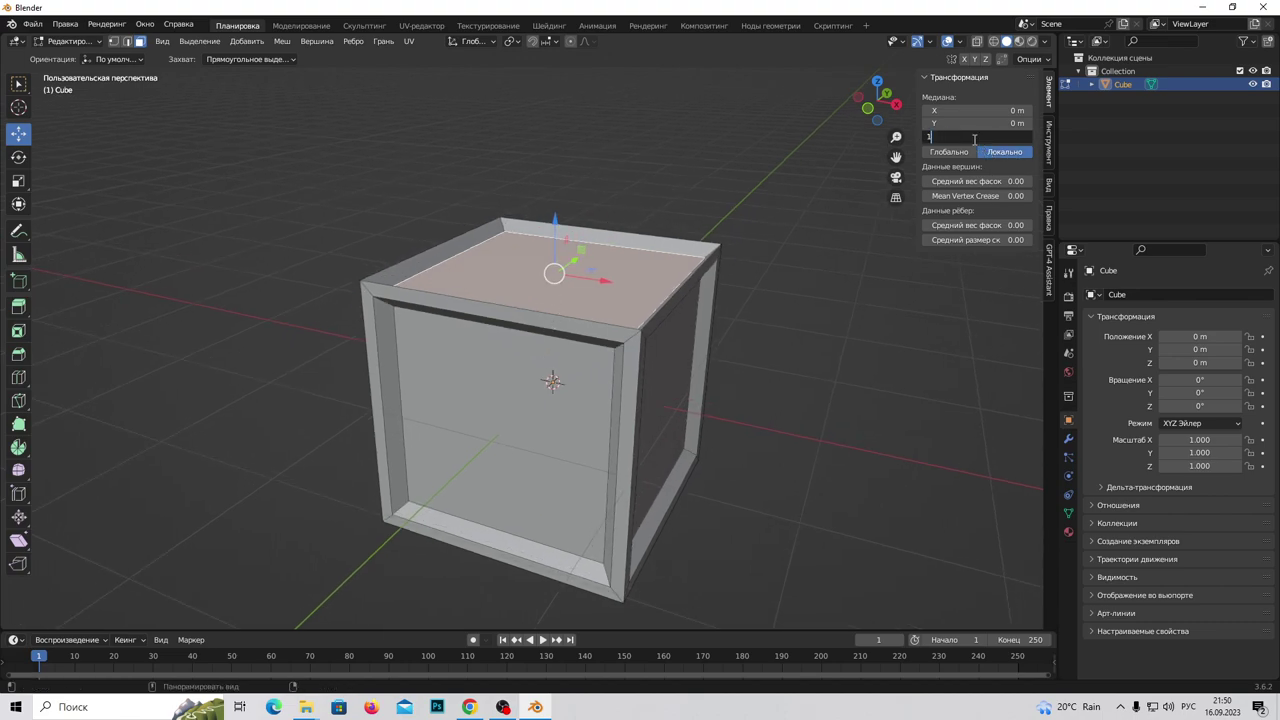
pyautogui.press('Return')
pyautogui.moveTo(560, 370)
pyautogui.mouseDown(button='middle')
pyautogui.moveTo(543, 363)
pyautogui.moveTo(624, 373)
pyautogui.mouseUp(button='middle')
pyautogui.click(624, 373)
pyautogui.click(987, 136)
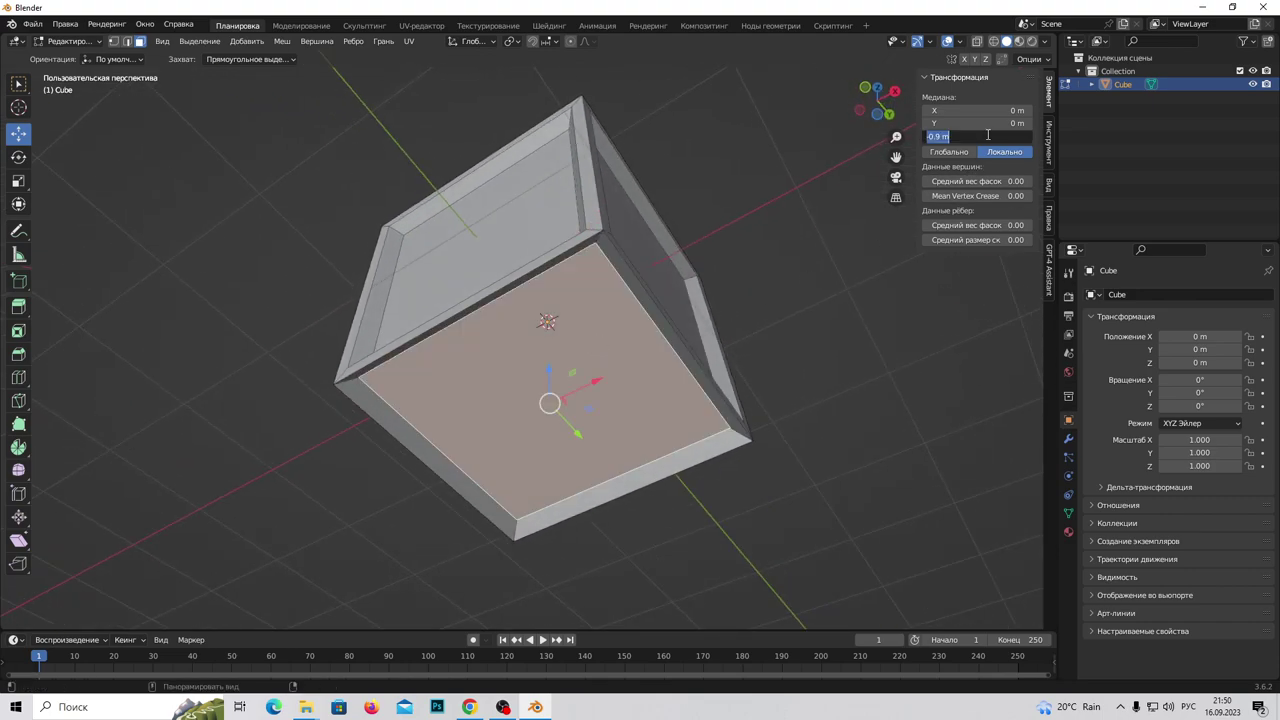
pyautogui.press('Return')
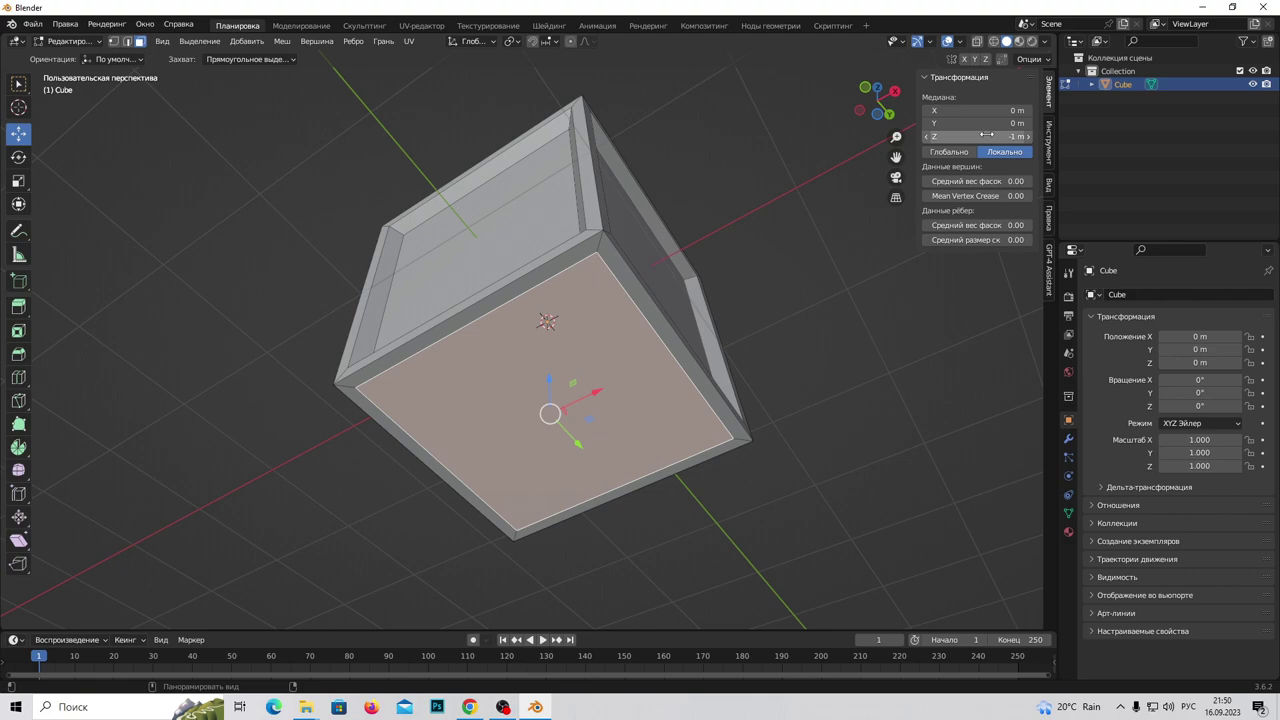
# Extrude the inner top and bottom faces in place and scale them down in Top view
pyautogui.moveTo(640, 328); pyautogui.dragTo(590, 267, button='middle')
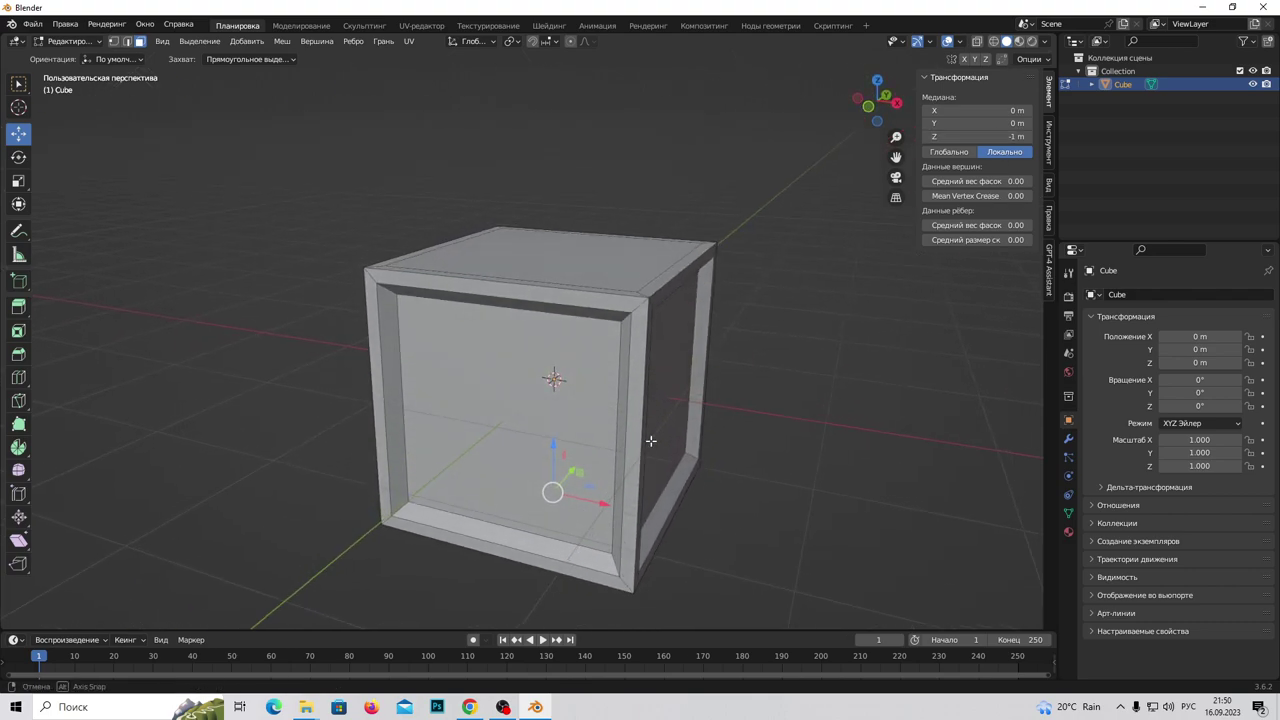
pyautogui.keyDown('shift'); pyautogui.click(590, 267); pyautogui.keyUp('shift')
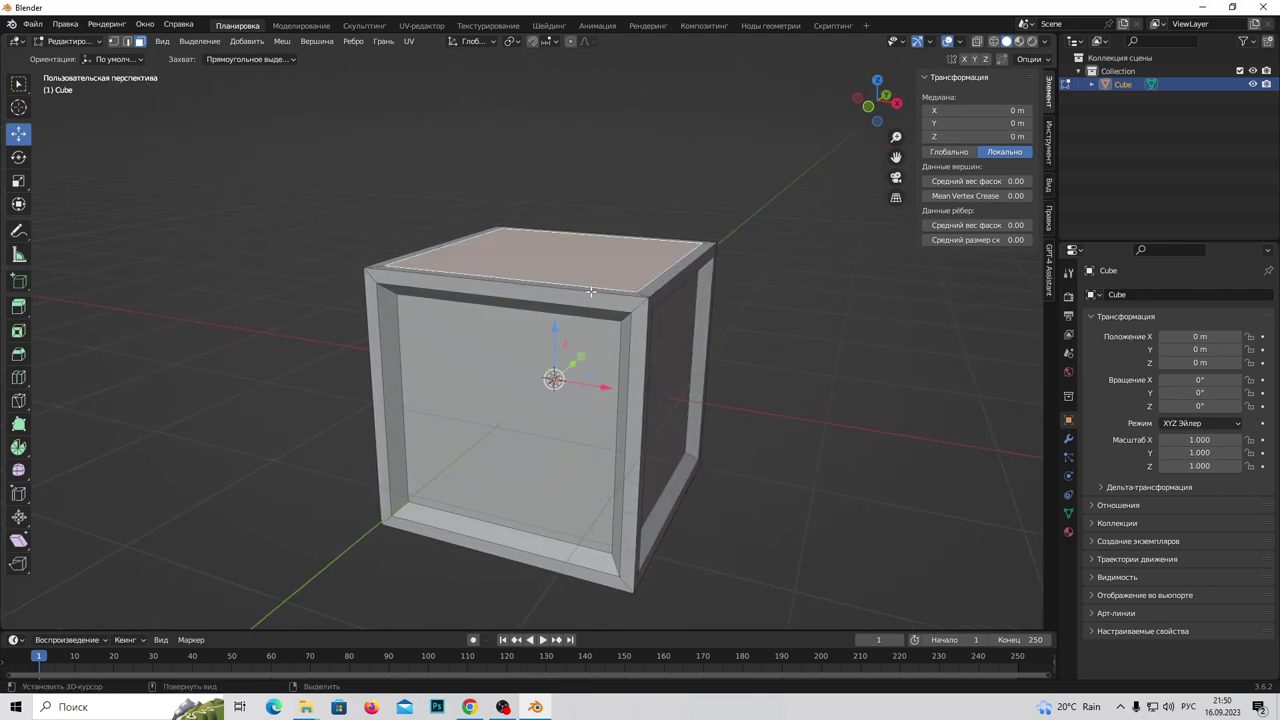
pyautogui.moveTo(590, 267); pyautogui.dragTo(601, 322, button='middle')
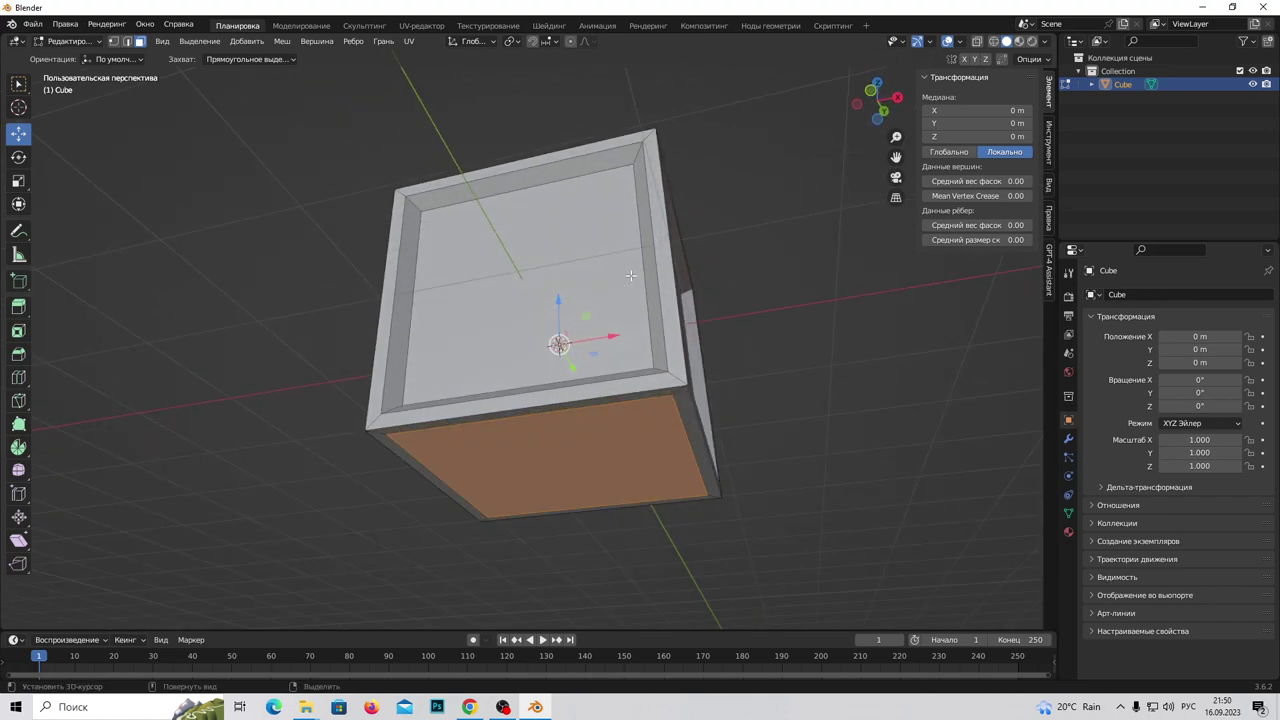
pyautogui.press('e')
pyautogui.rightClick(630, 275)
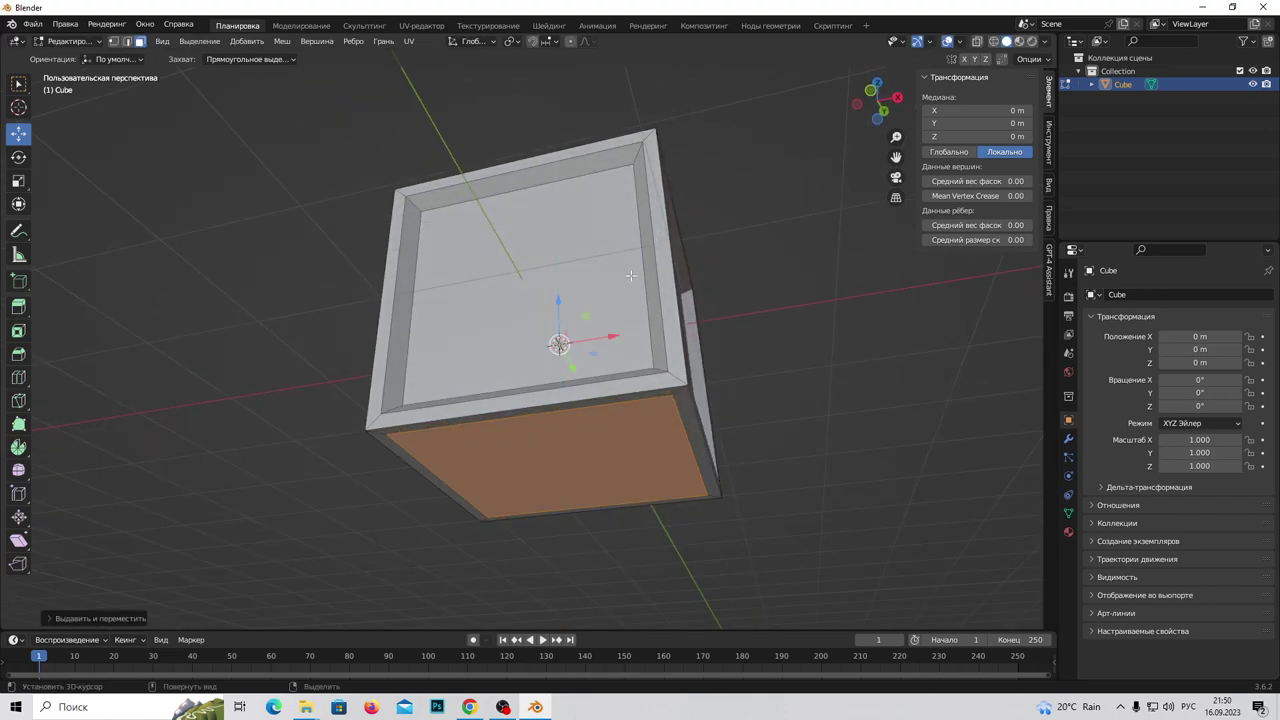
pyautogui.press('KP_7')
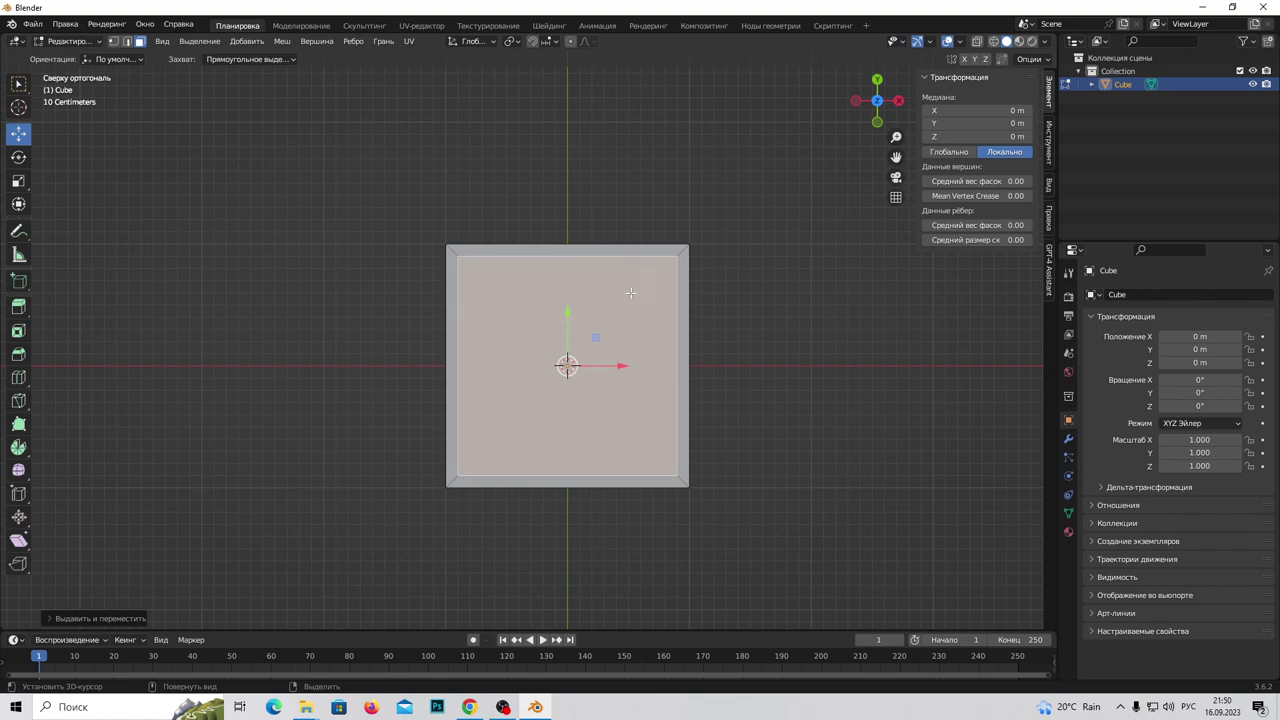
pyautogui.scroll(3, 635, 288)
pyautogui.press('s')
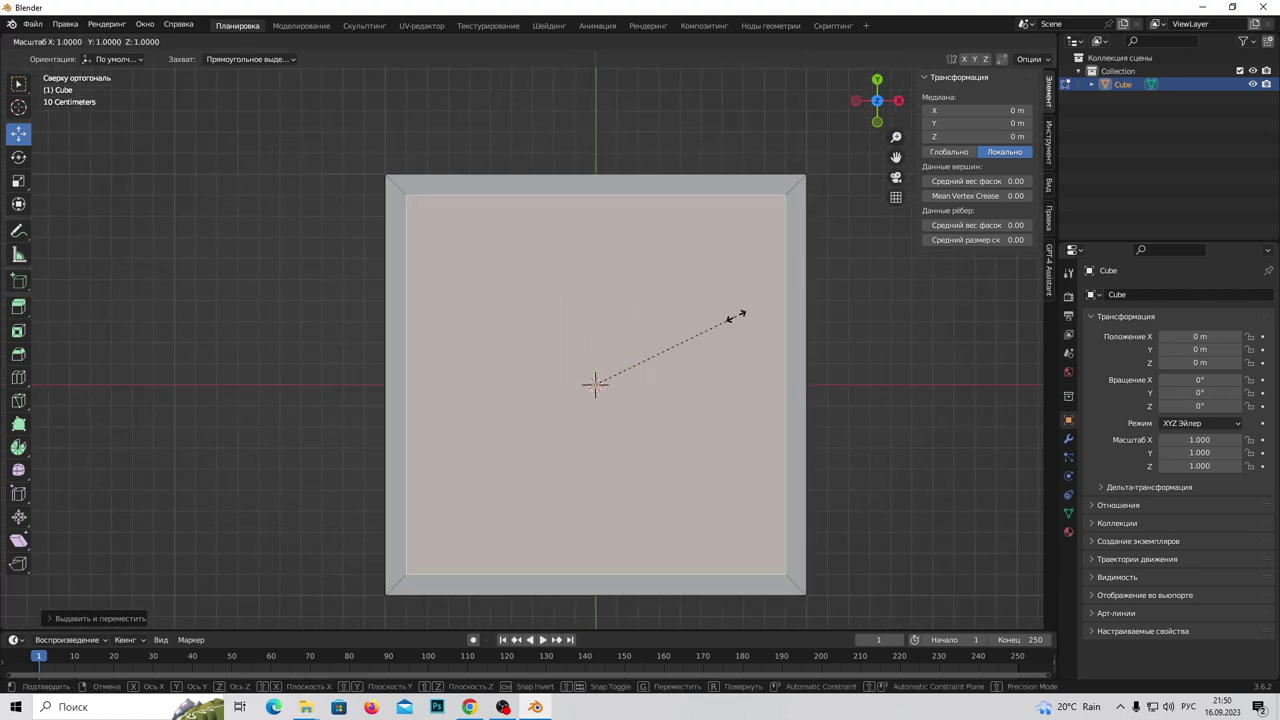
pyautogui.click(729, 318)
pyautogui.moveTo(729, 318)
pyautogui.mouseDown(button='middle')
pyautogui.moveTo(722, 366)
pyautogui.moveTo(692, 351)
pyautogui.moveTo(391, 381)
pyautogui.moveTo(517, 343)
pyautogui.mouseUp(button='middle')
pyautogui.scroll(-3, 692, 351)
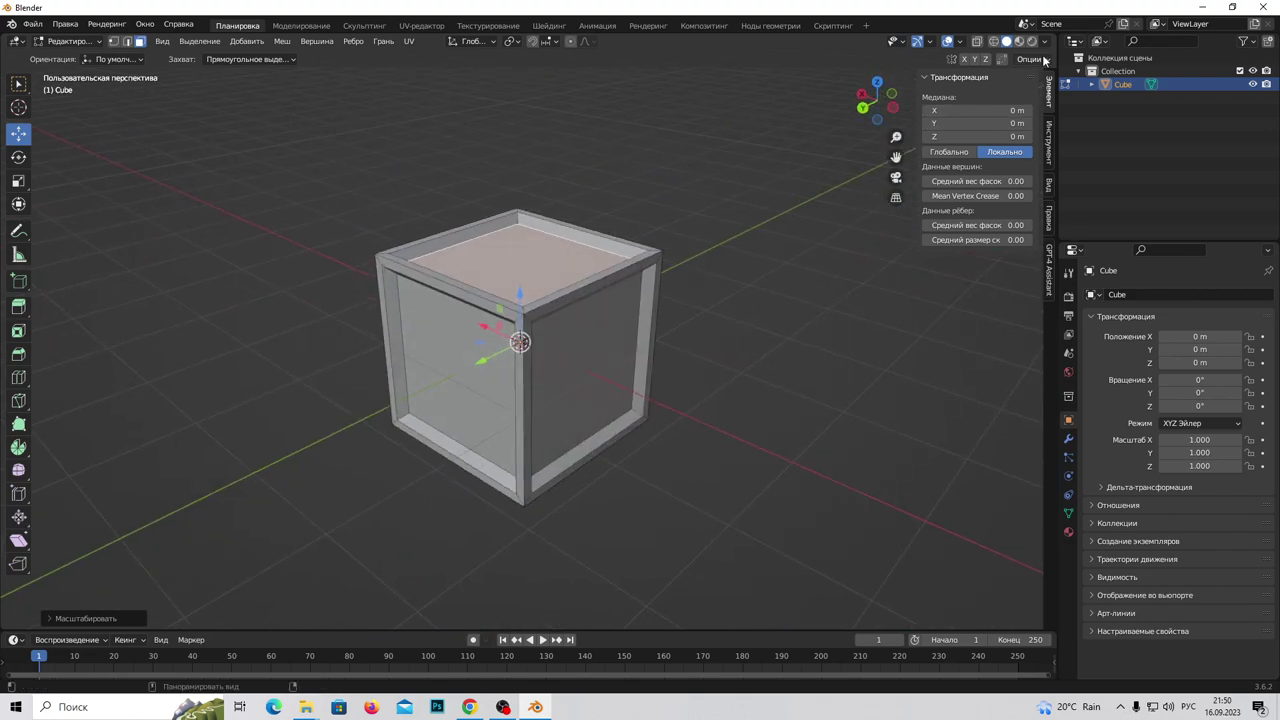
# Split the viewport and turn the right-hand area into a UV Editor
pyautogui.moveTo(1045, 38); pyautogui.dragTo(620, 70)
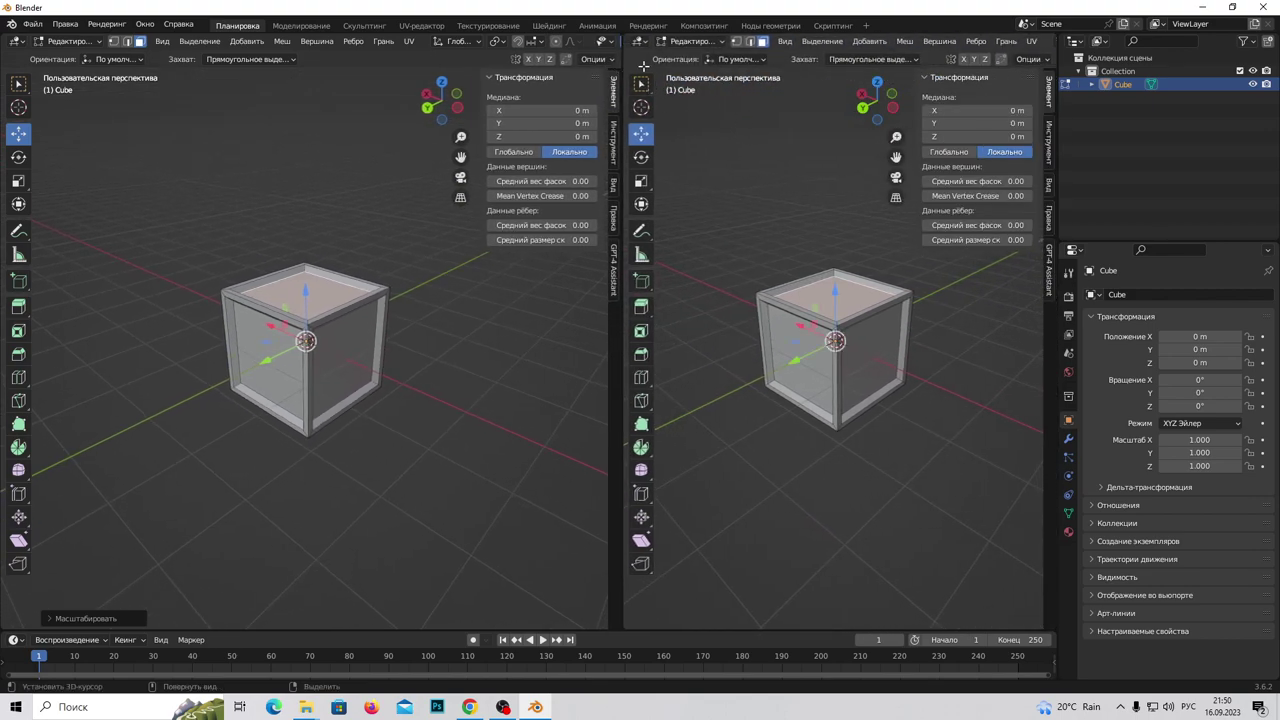
pyautogui.click(643, 41)
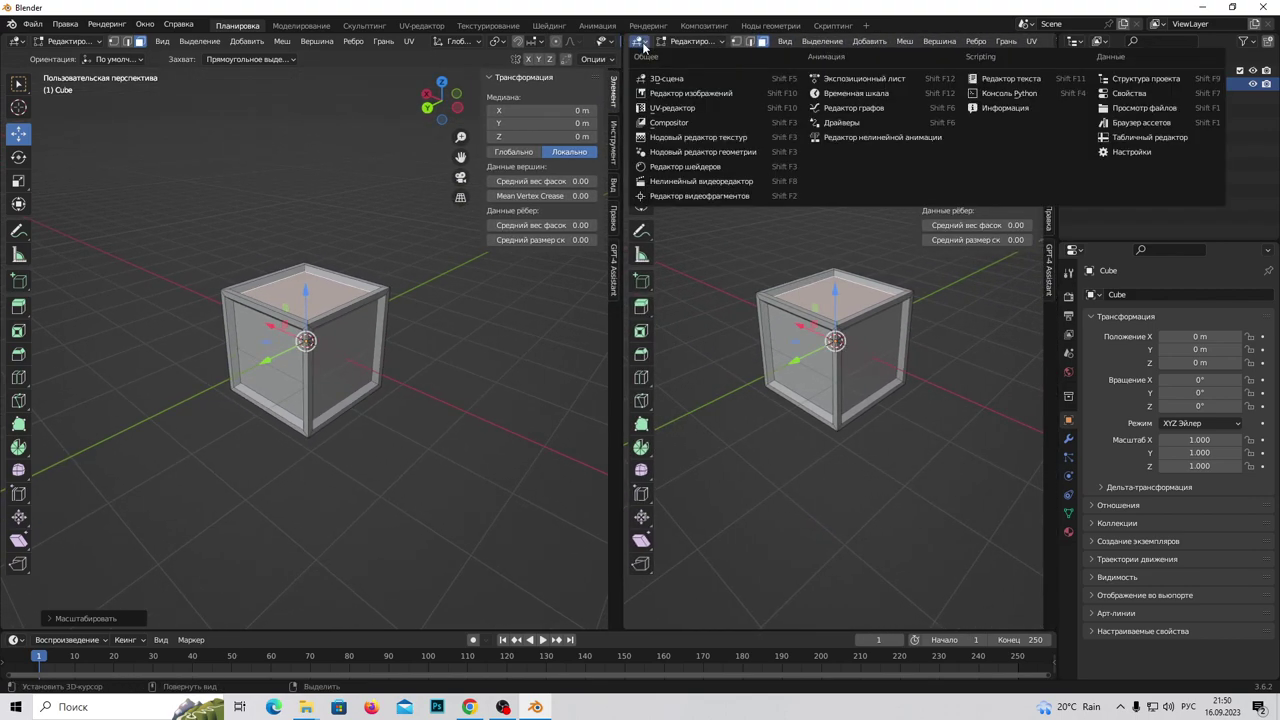
pyautogui.click(676, 110)
pyautogui.scroll(4, 276, 360)
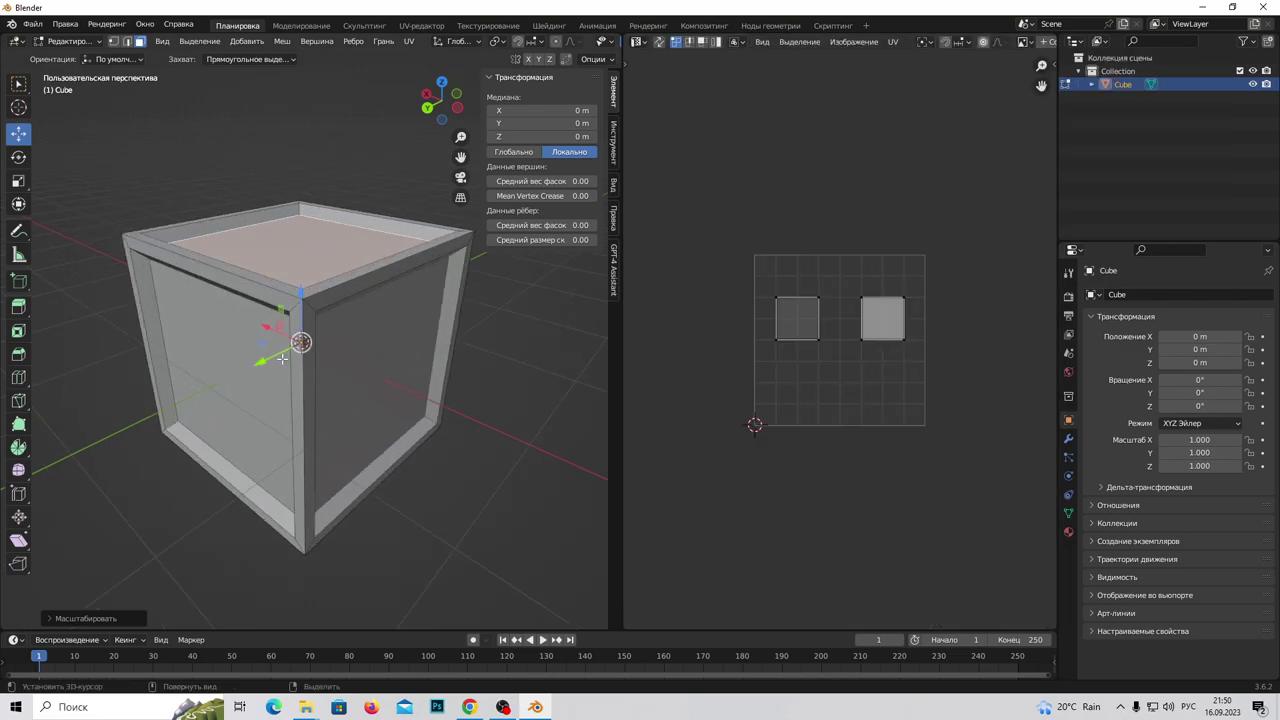
# In edge select mode, select the inner rim edges around the box's top face
pyautogui.press('a')
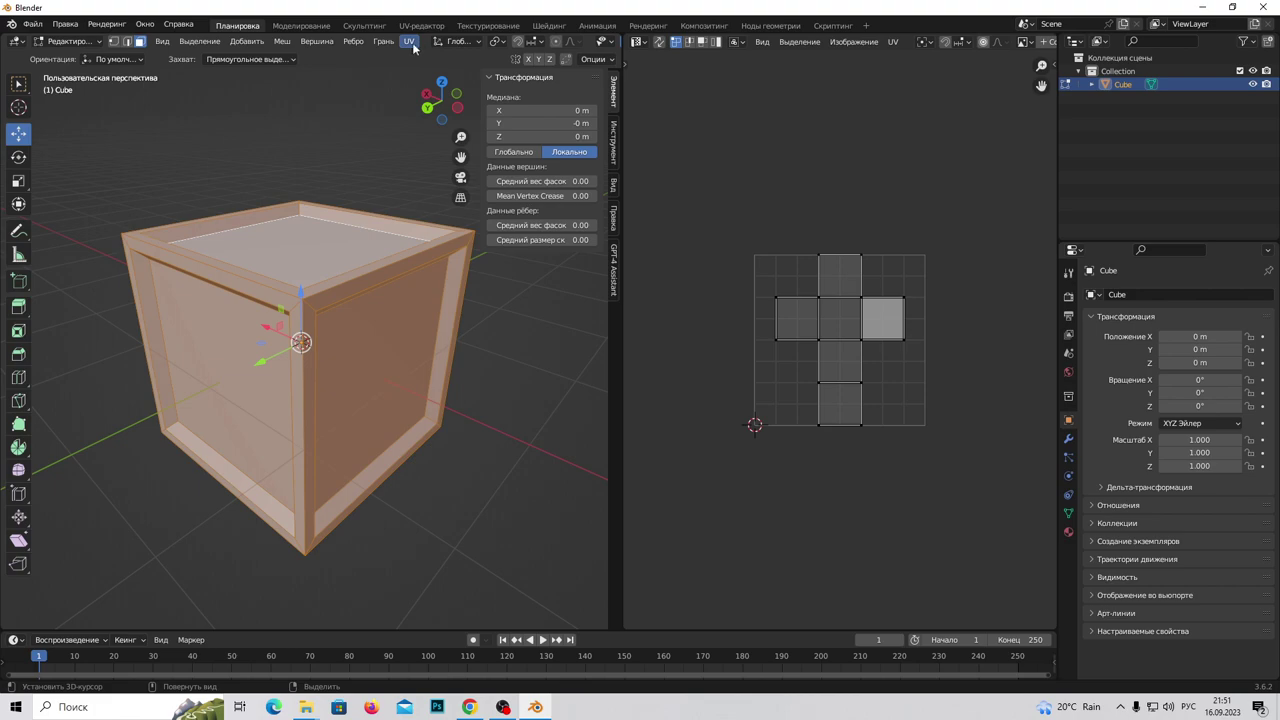
pyautogui.moveTo(422, 174); pyautogui.dragTo(423, 286, button='middle')
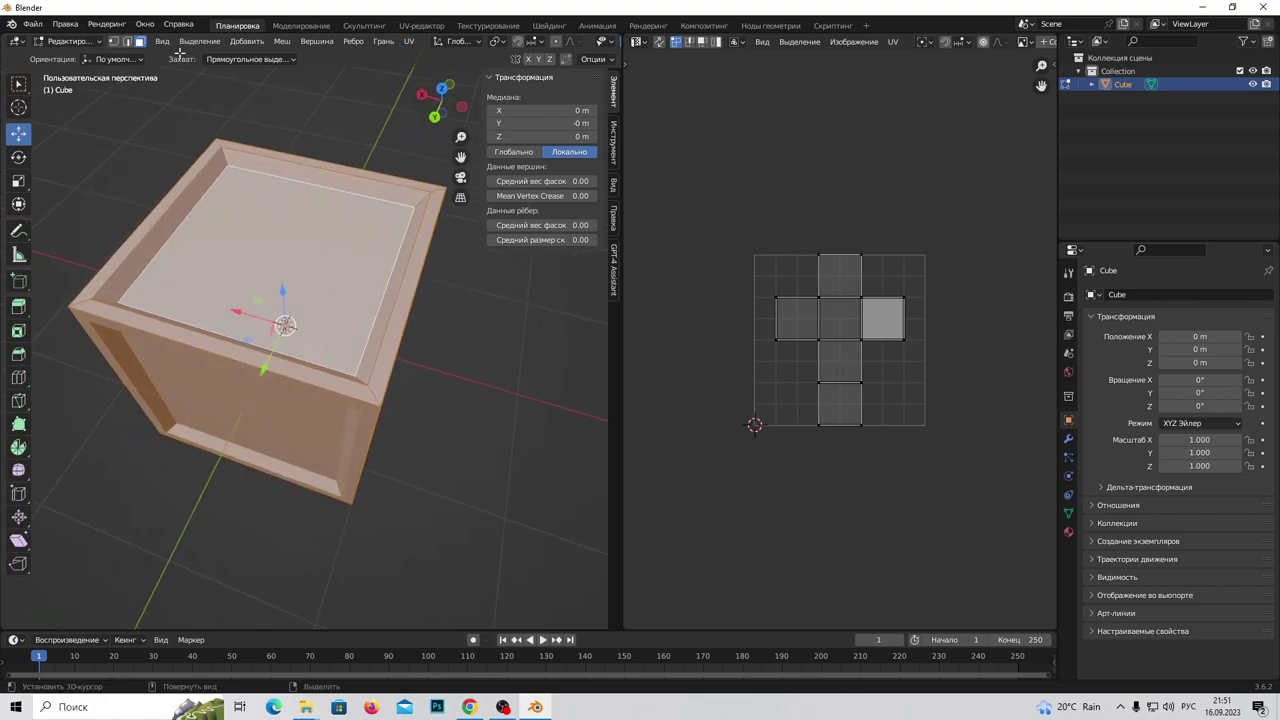
pyautogui.click(128, 42)
pyautogui.moveTo(333, 208)
pyautogui.mouseDown(button='middle')
pyautogui.moveTo(391, 266)
pyautogui.moveTo(409, 330)
pyautogui.mouseUp(button='middle')
pyautogui.click(324, 209)
pyautogui.keyDown('shift'); pyautogui.click(370, 432); pyautogui.keyUp('shift')
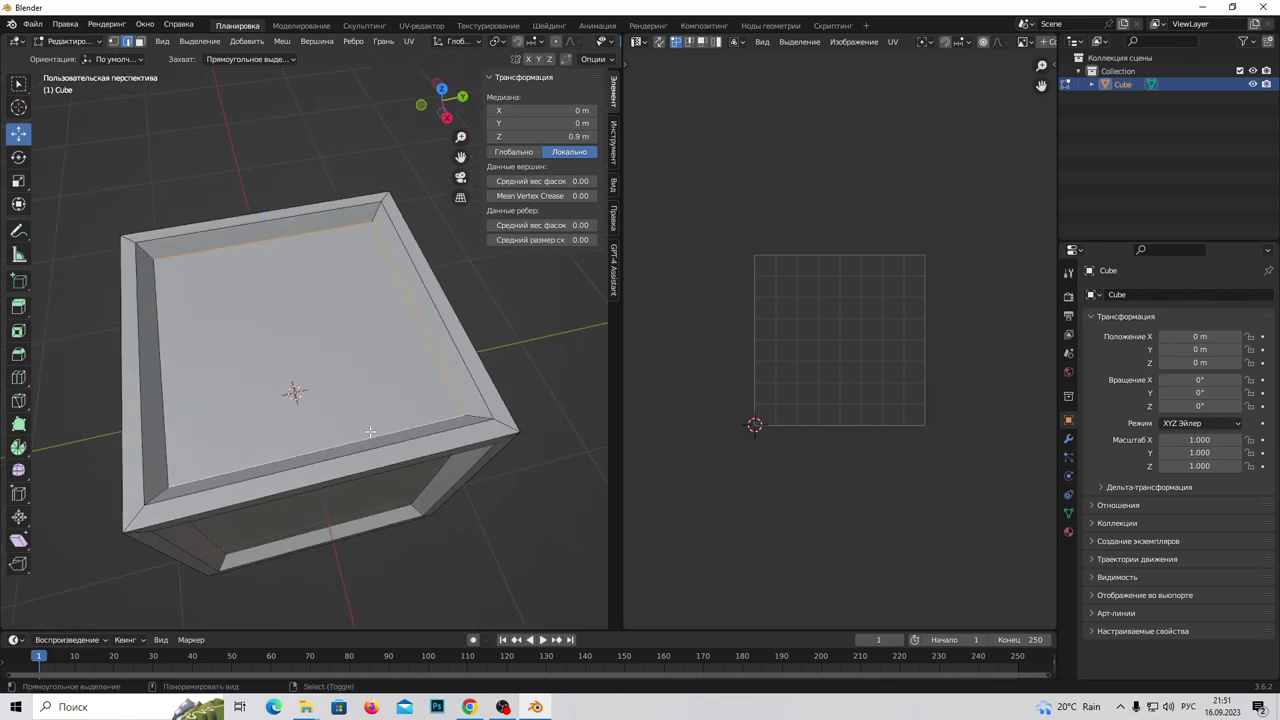
pyautogui.keyDown('shift'); pyautogui.click(174, 372); pyautogui.keyUp('shift')
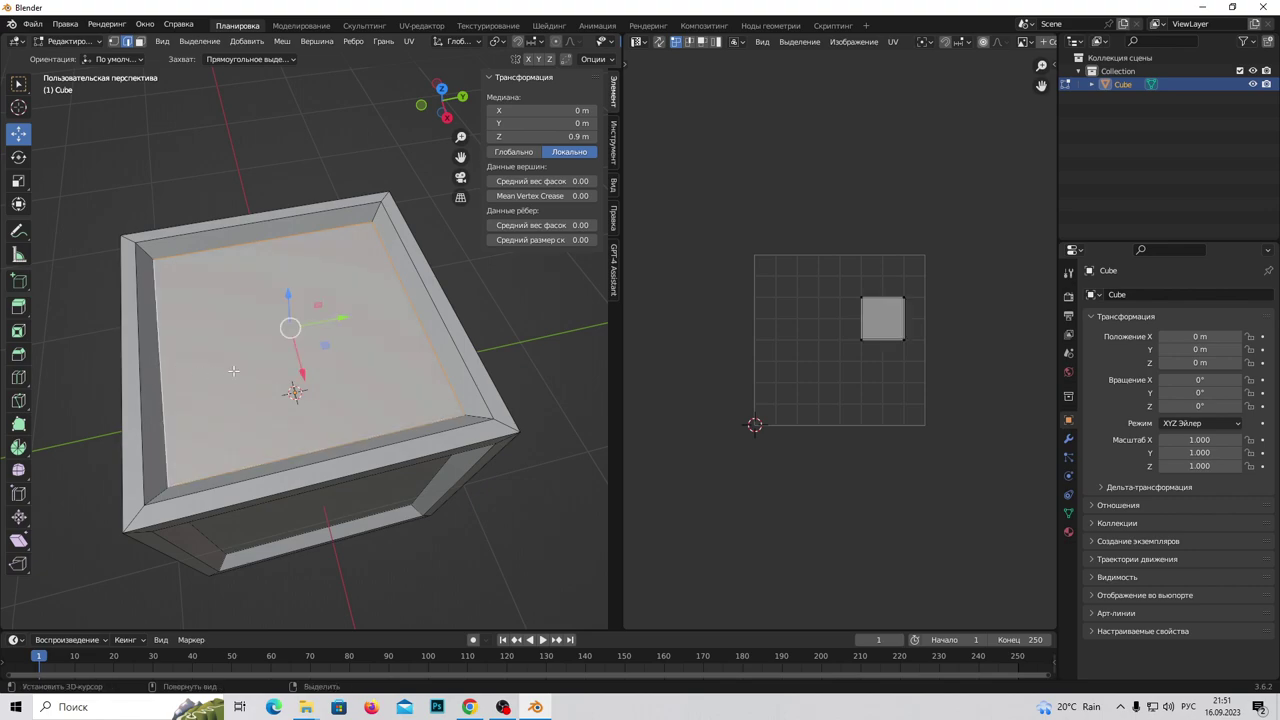
pyautogui.click(409, 41)
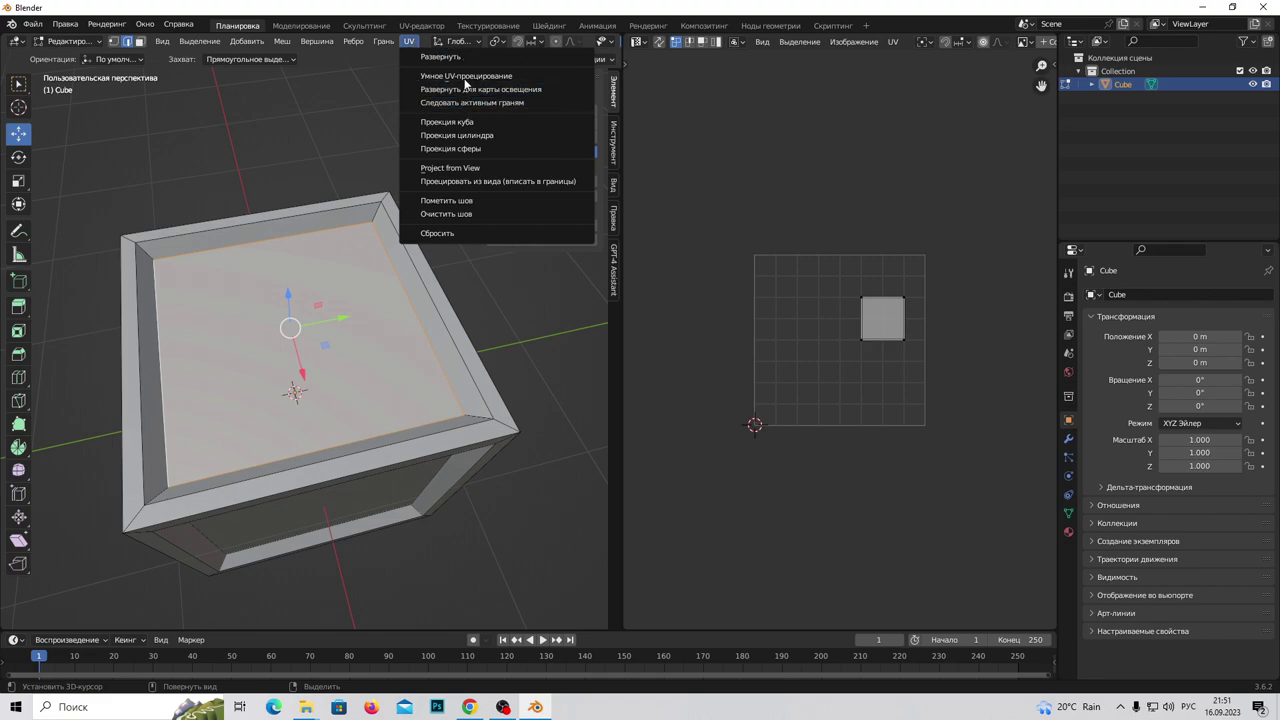
# Mark the top rim edges as seams, then mark another inner panel's rim edges too
pyautogui.click(483, 205)
pyautogui.moveTo(300, 300); pyautogui.dragTo(269, 266, button='middle')
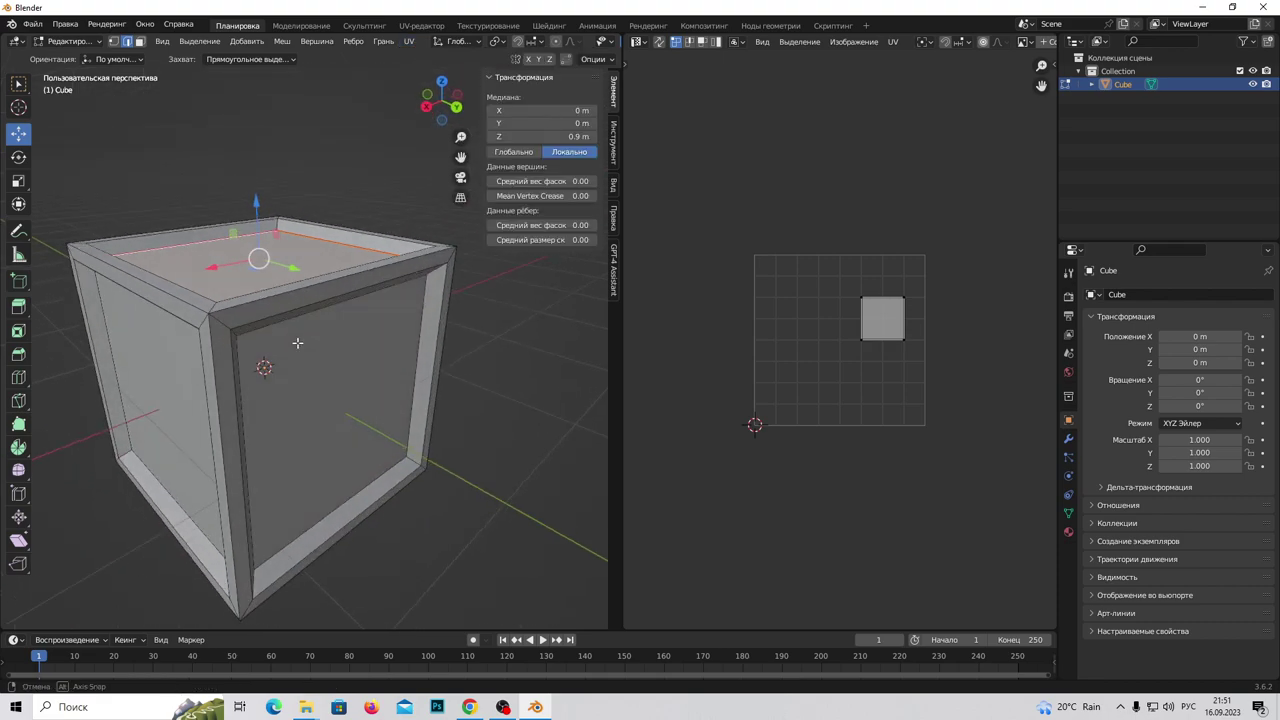
pyautogui.click(275, 214)
pyautogui.click(270, 234)
pyautogui.keyDown('shift'); pyautogui.click(141, 430); pyautogui.keyUp('shift')
pyautogui.keyDown('shift'); pyautogui.click(224, 497); pyautogui.keyUp('shift')
pyautogui.keyDown('shift'); pyautogui.click(409, 425); pyautogui.keyUp('shift')
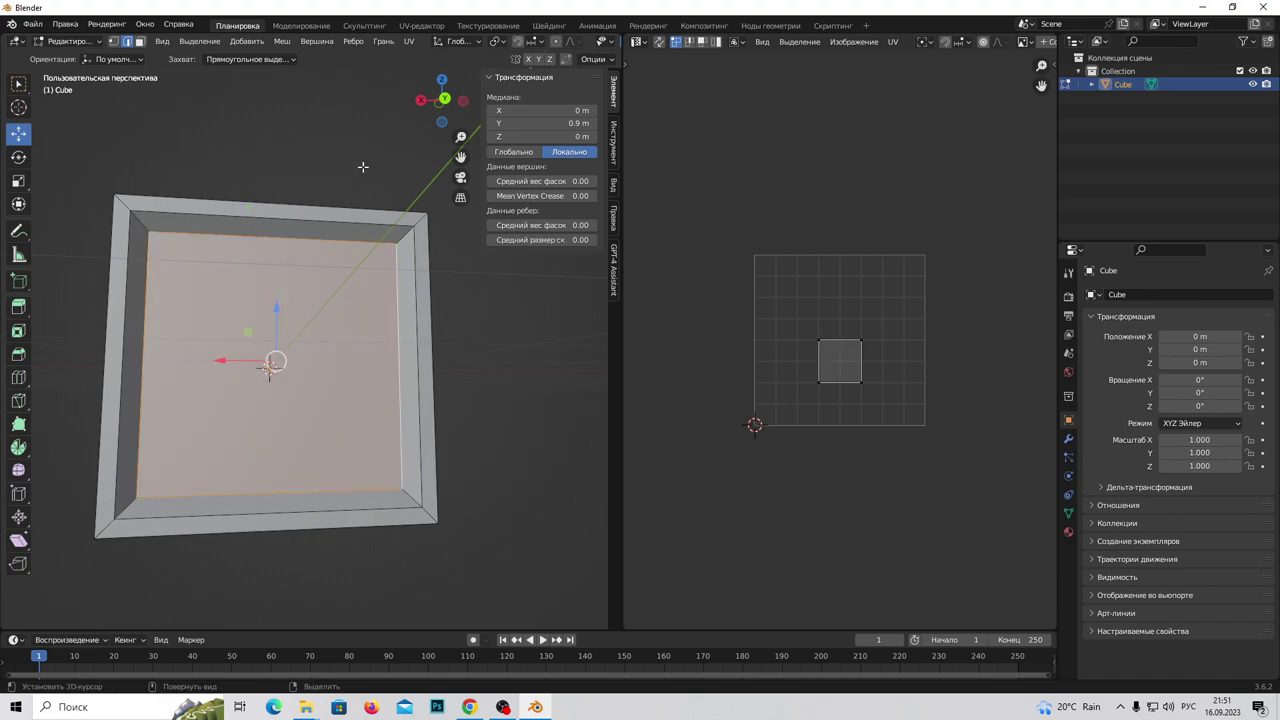
pyautogui.click(411, 50)
pyautogui.click(465, 206)
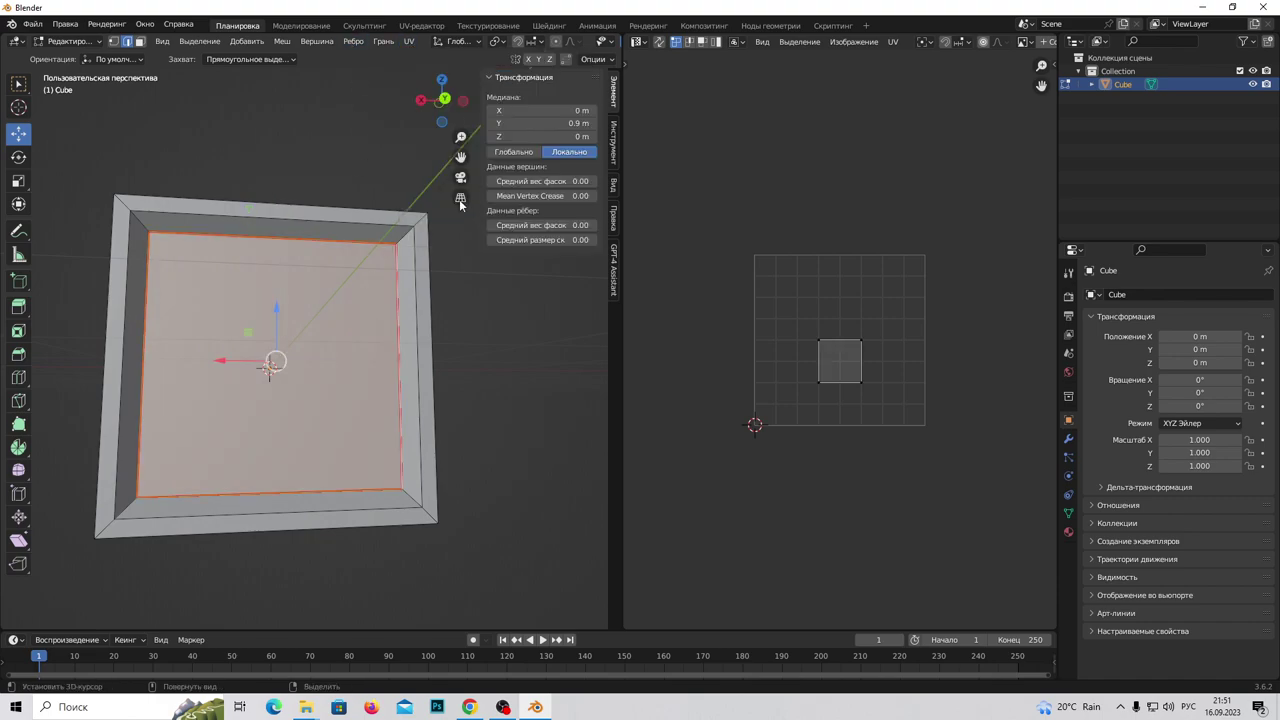
# Select several box faces in face mode, then return to edge select mode
pyautogui.click(139, 42)
pyautogui.moveTo(274, 363)
pyautogui.mouseDown(button='middle')
pyautogui.moveTo(178, 433)
pyautogui.moveTo(340, 374)
pyautogui.moveTo(351, 377)
pyautogui.moveTo(329, 419)
pyautogui.moveTo(357, 380)
pyautogui.moveTo(484, 410)
pyautogui.moveTo(350, 372)
pyautogui.mouseUp(button='middle')
pyautogui.keyDown('shift'); pyautogui.click(340, 374); pyautogui.keyUp('shift')
pyautogui.keyDown('shift'); pyautogui.click(329, 419); pyautogui.keyUp('shift')
pyautogui.keyDown('shift'); pyautogui.click(357, 380); pyautogui.keyUp('shift')
pyautogui.click(409, 41)
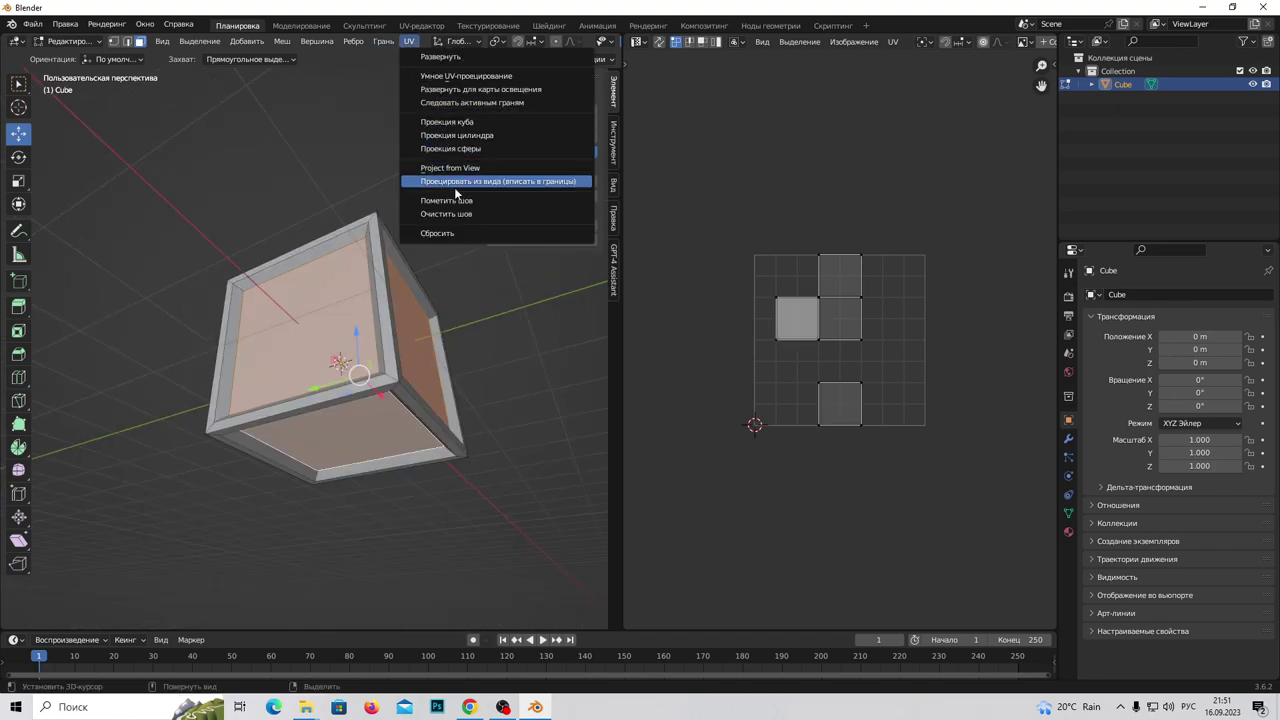
pyautogui.moveTo(420, 390)
pyautogui.mouseDown(button='middle')
pyautogui.moveTo(491, 551)
pyautogui.moveTo(446, 443)
pyautogui.moveTo(184, 237)
pyautogui.mouseUp(button='middle')
pyautogui.click(127, 41)
pyautogui.moveTo(328, 299)
pyautogui.mouseDown(button='middle')
pyautogui.moveTo(373, 347)
pyautogui.moveTo(386, 336)
pyautogui.moveTo(312, 348)
pyautogui.mouseUp(button='middle')
pyautogui.scroll(2, 388, 338)
pyautogui.keyDown('alt'); pyautogui.click(312, 348); pyautogui.keyUp('alt')
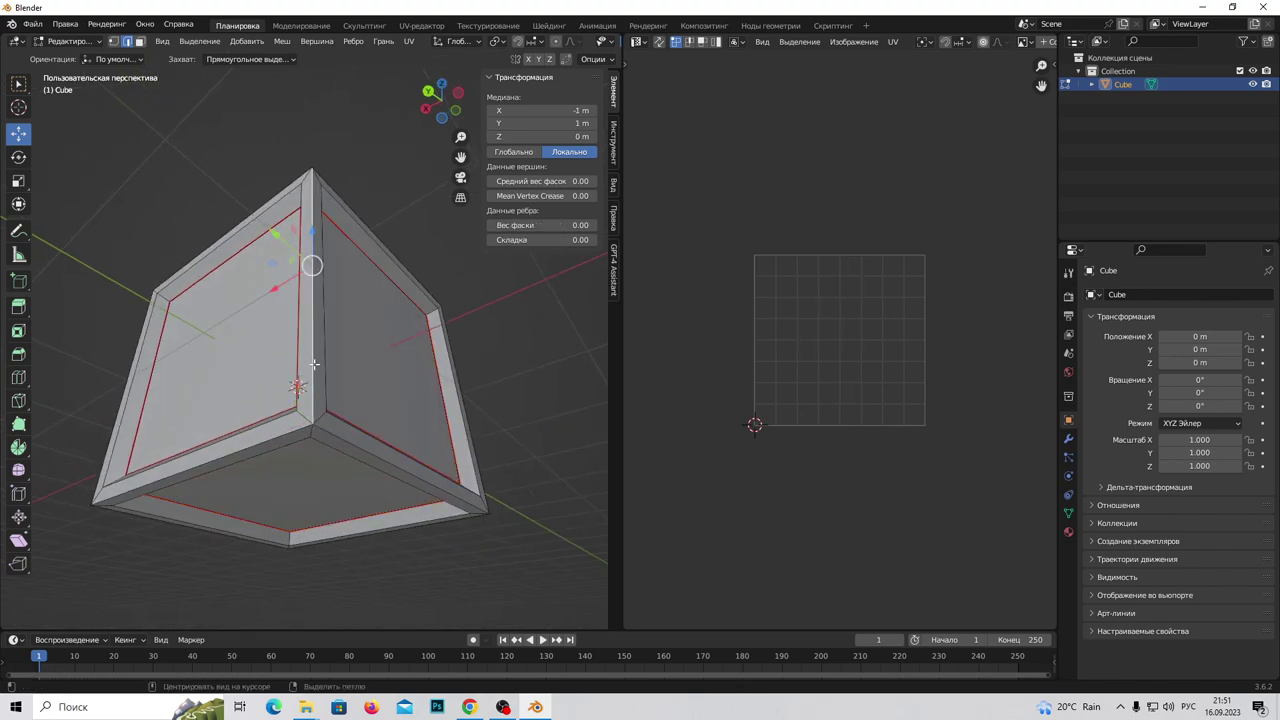
pyautogui.moveTo(313, 365); pyautogui.dragTo(250, 418, button='middle')
pyautogui.keyDown('shift'); pyautogui.click(250, 418); pyautogui.keyUp('shift')
pyautogui.keyDown('shift'); pyautogui.click(248, 420); pyautogui.keyUp('shift')
pyautogui.moveTo(366, 246); pyautogui.dragTo(318, 307, button='middle')
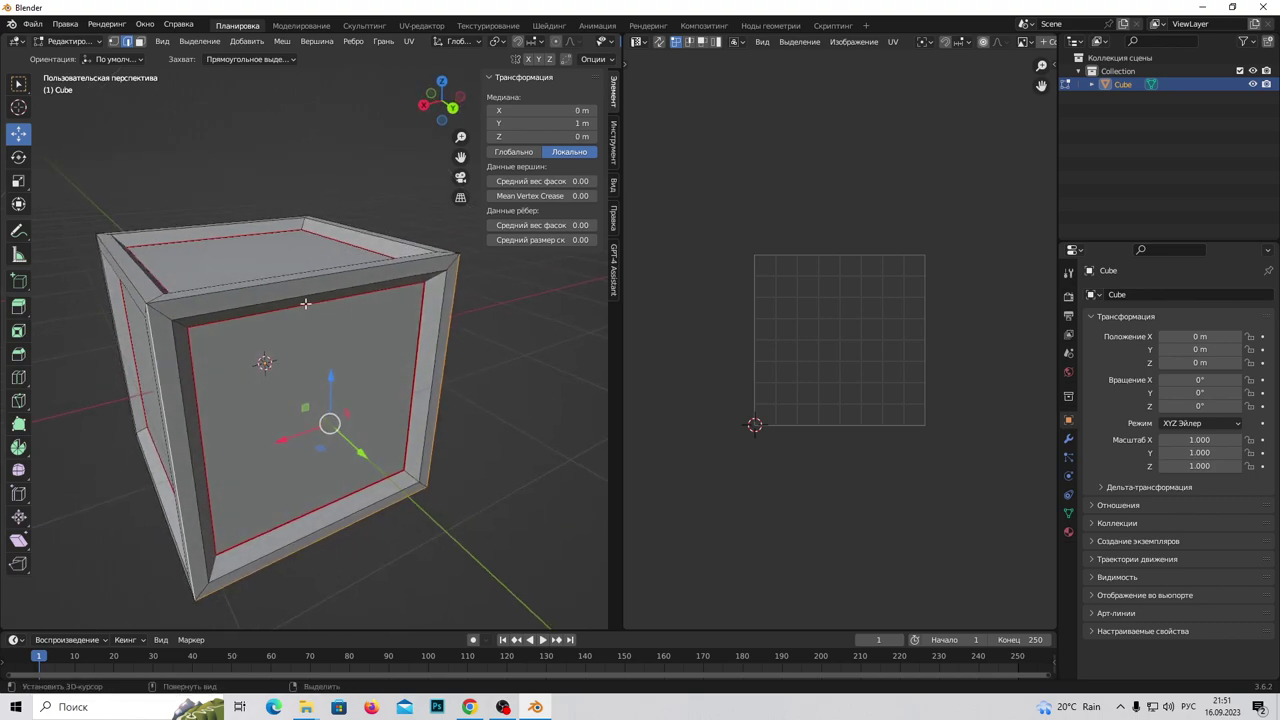
pyautogui.keyDown('shift'); pyautogui.click(134, 289); pyautogui.keyUp('shift')
pyautogui.moveTo(134, 289)
pyautogui.mouseDown(button='middle')
pyautogui.moveTo(300, 330)
pyautogui.moveTo(289, 318)
pyautogui.moveTo(321, 415)
pyautogui.mouseUp(button='middle')
pyautogui.keyDown('shift'); pyautogui.click(289, 318); pyautogui.keyUp('shift')
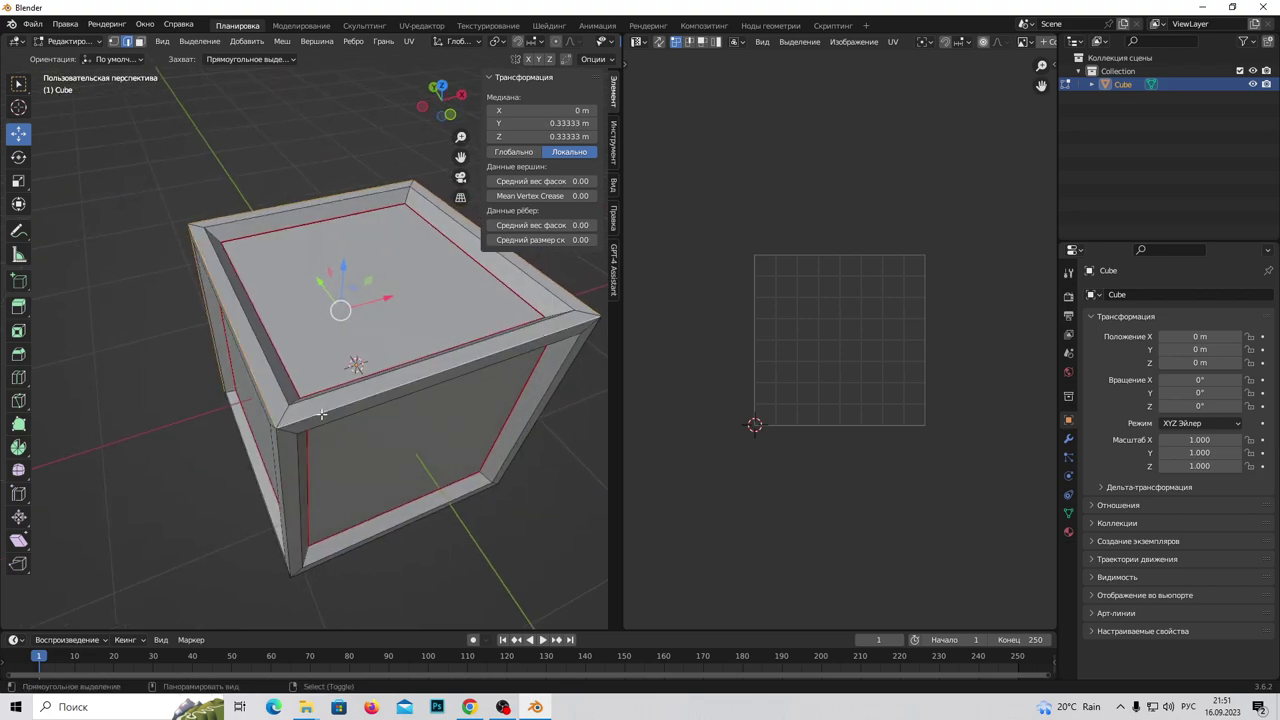
pyautogui.keyDown('shift'); pyautogui.click(280, 464); pyautogui.keyUp('shift')
pyautogui.moveTo(280, 464)
pyautogui.mouseDown(button='middle')
pyautogui.moveTo(371, 508)
pyautogui.moveTo(354, 489)
pyautogui.moveTo(366, 323)
pyautogui.mouseUp(button='middle')
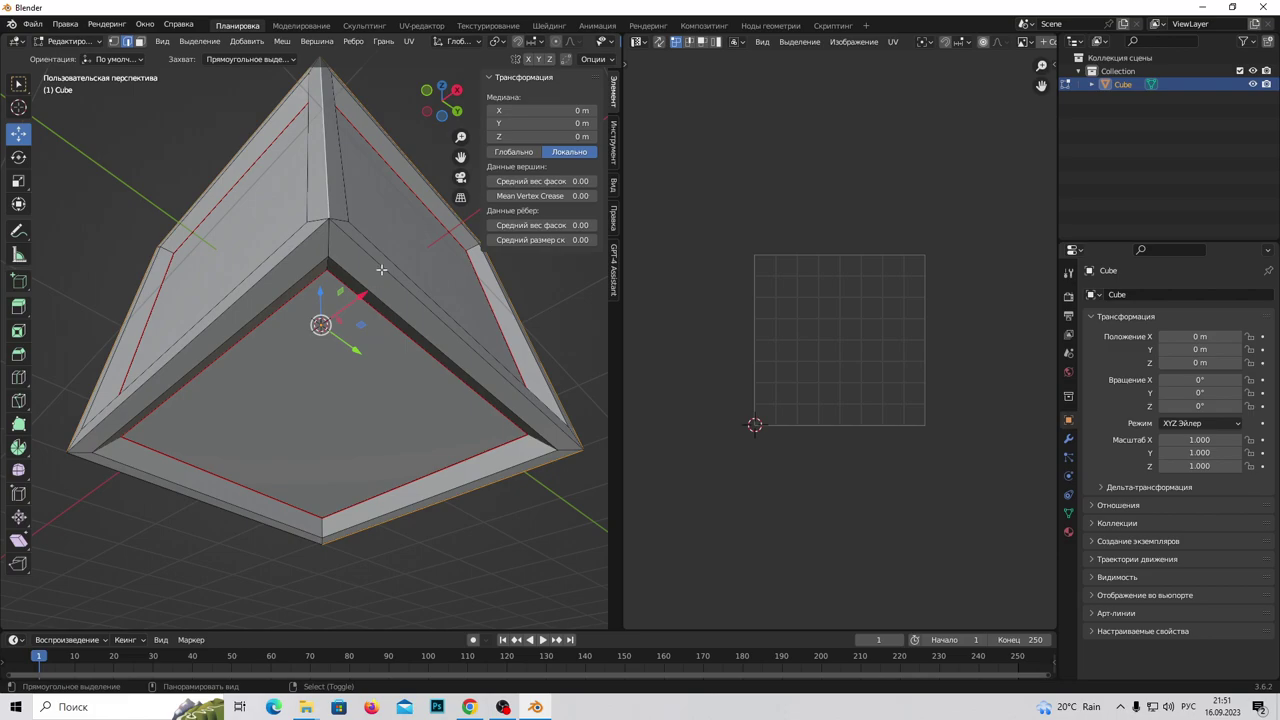
pyautogui.moveTo(381, 269)
pyautogui.mouseDown(button='middle')
pyautogui.moveTo(480, 426)
pyautogui.moveTo(412, 445)
pyautogui.mouseUp(button='middle')
pyautogui.click(409, 41)
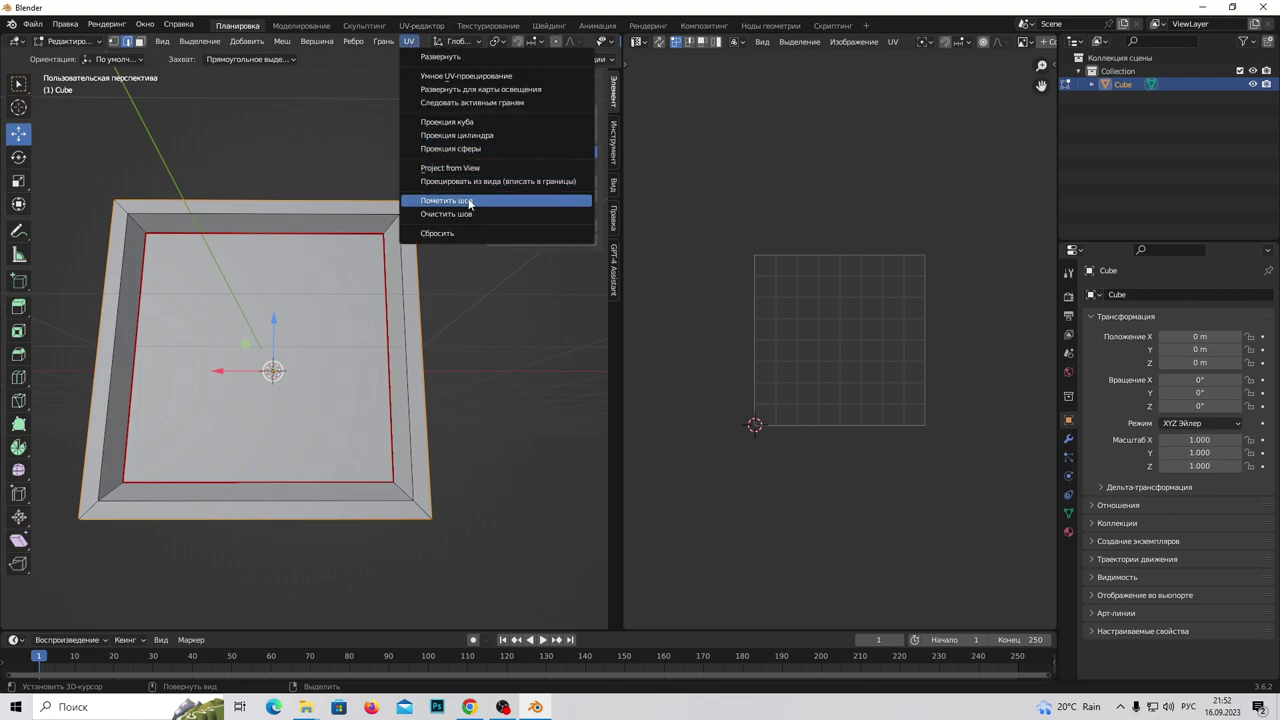
pyautogui.click(470, 197)
pyautogui.moveTo(389, 326)
pyautogui.mouseDown(button='middle')
pyautogui.moveTo(366, 390)
pyautogui.moveTo(253, 251)
pyautogui.mouseUp(button='middle')
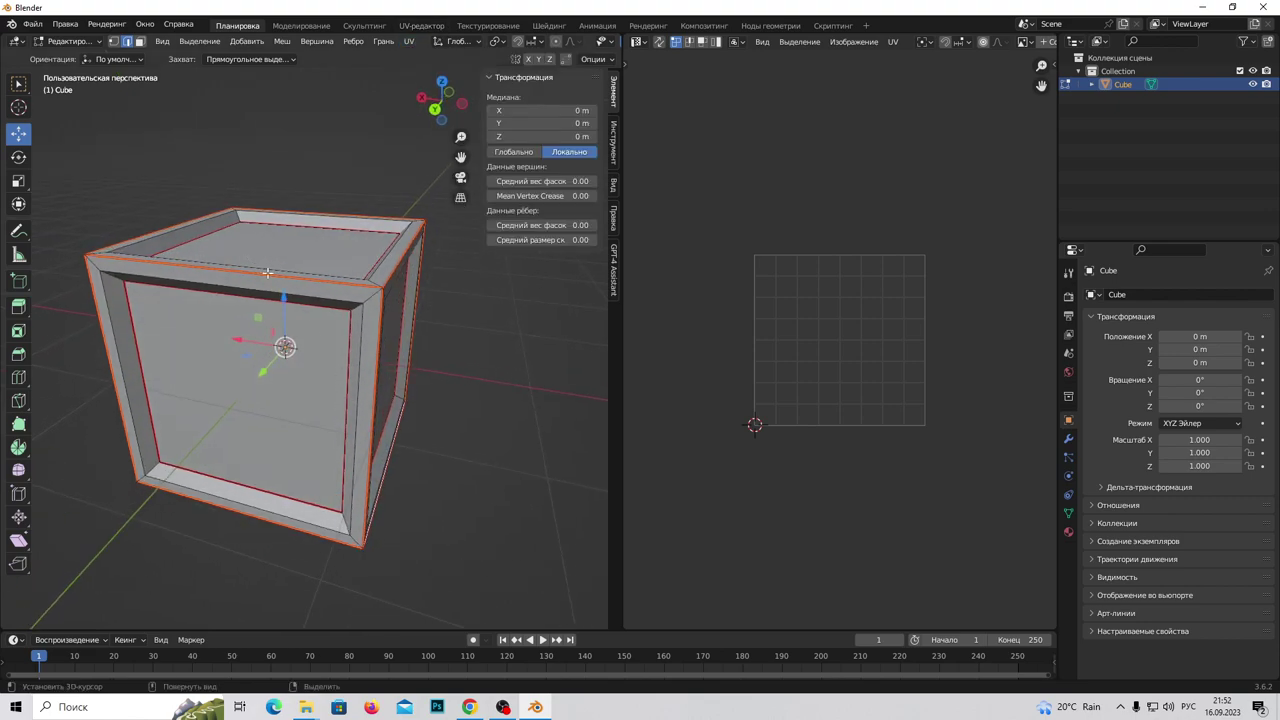
pyautogui.press('a')
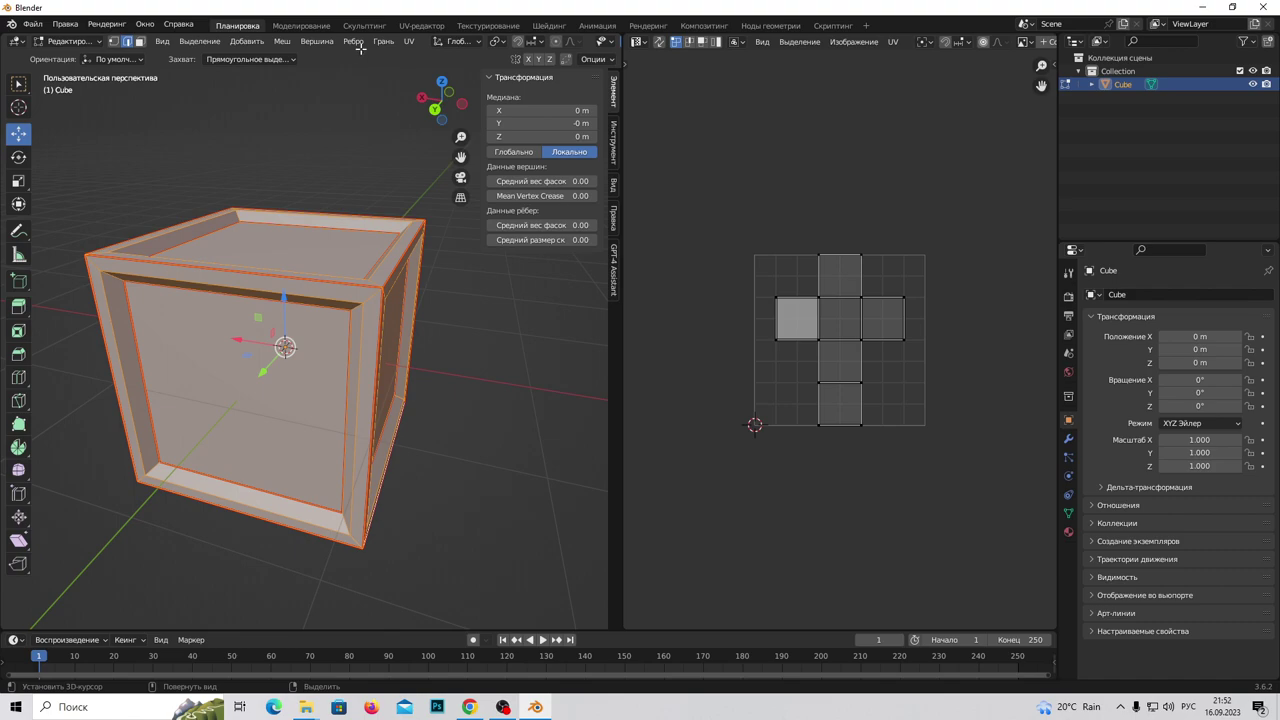
pyautogui.click(409, 41)
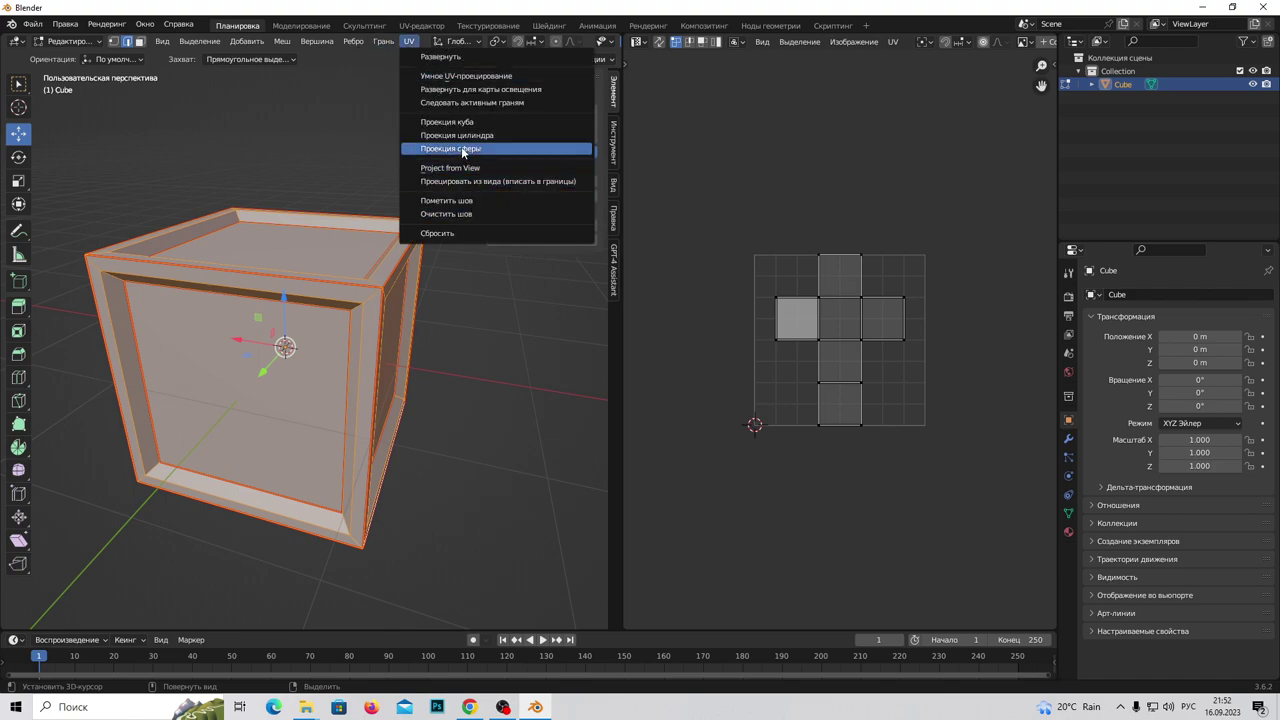
pyautogui.click(441, 57)
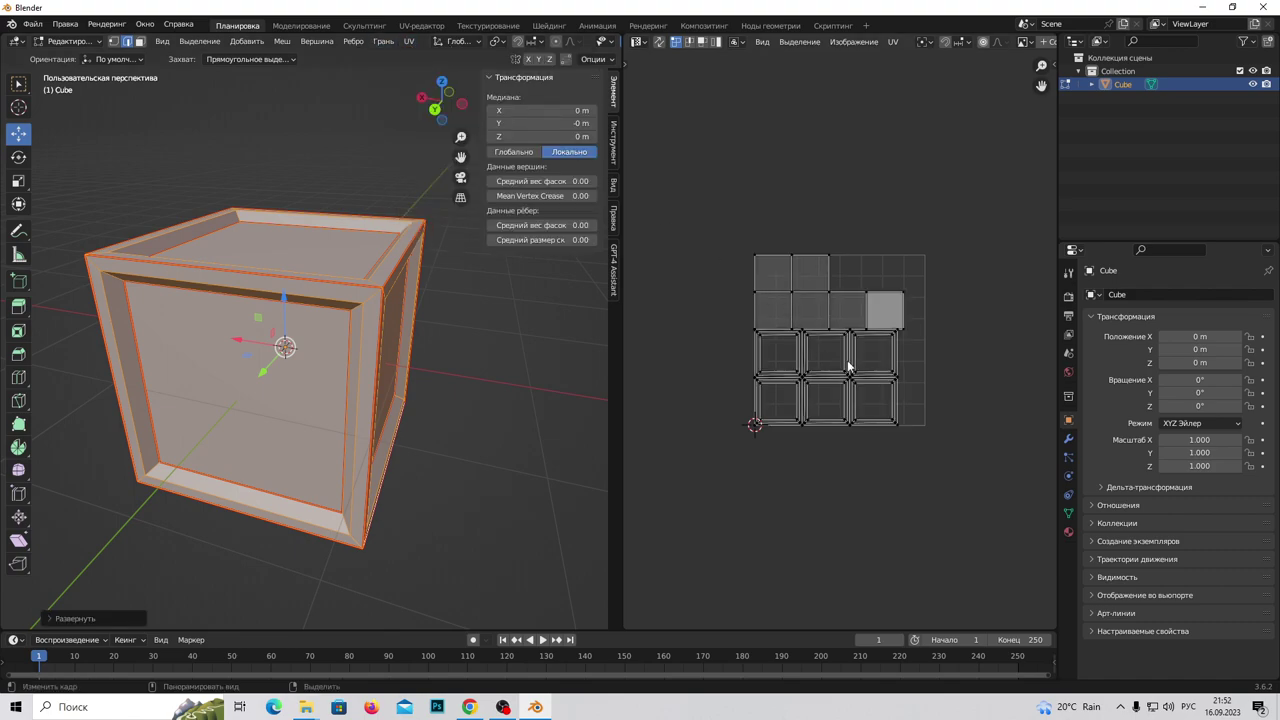
pyautogui.scroll(7, 850, 366)
pyautogui.scroll(-4, 855, 368)
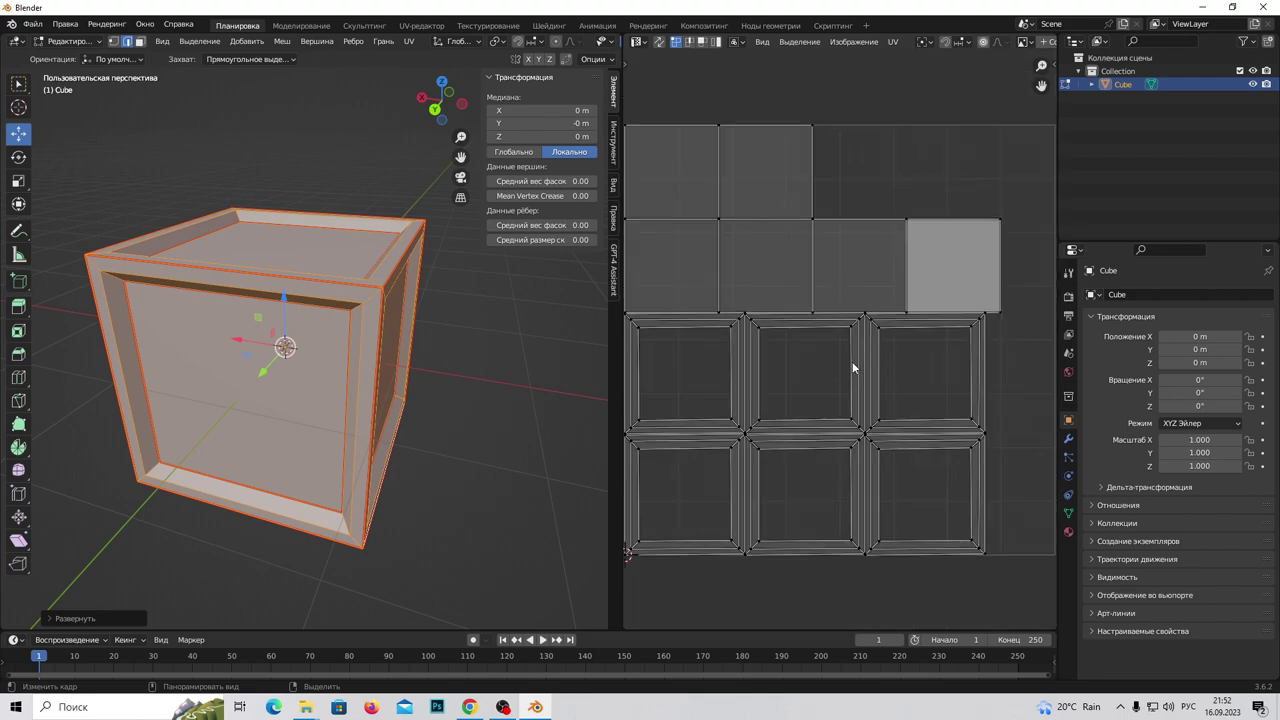
pyautogui.scroll(3, 630, 338)
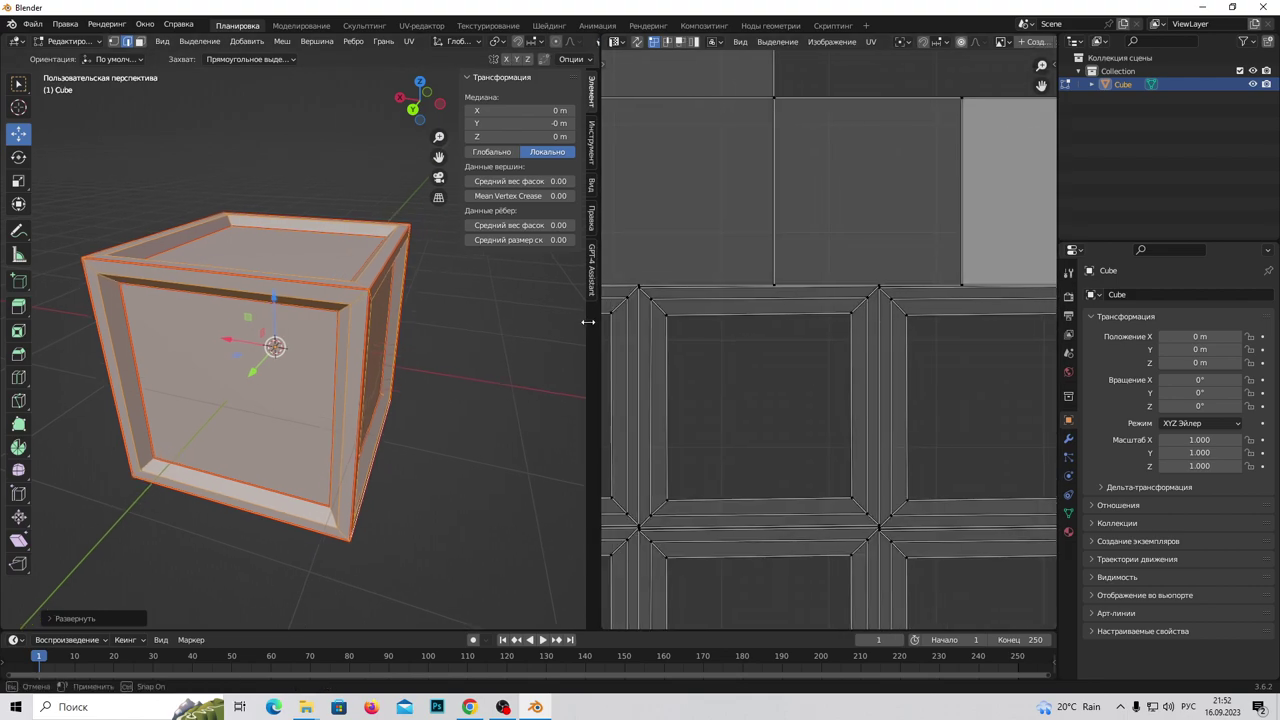
pyautogui.moveTo(618, 322); pyautogui.dragTo(350, 340)
pyautogui.scroll(4, 654, 329)
pyautogui.scroll(1, 645, 316)
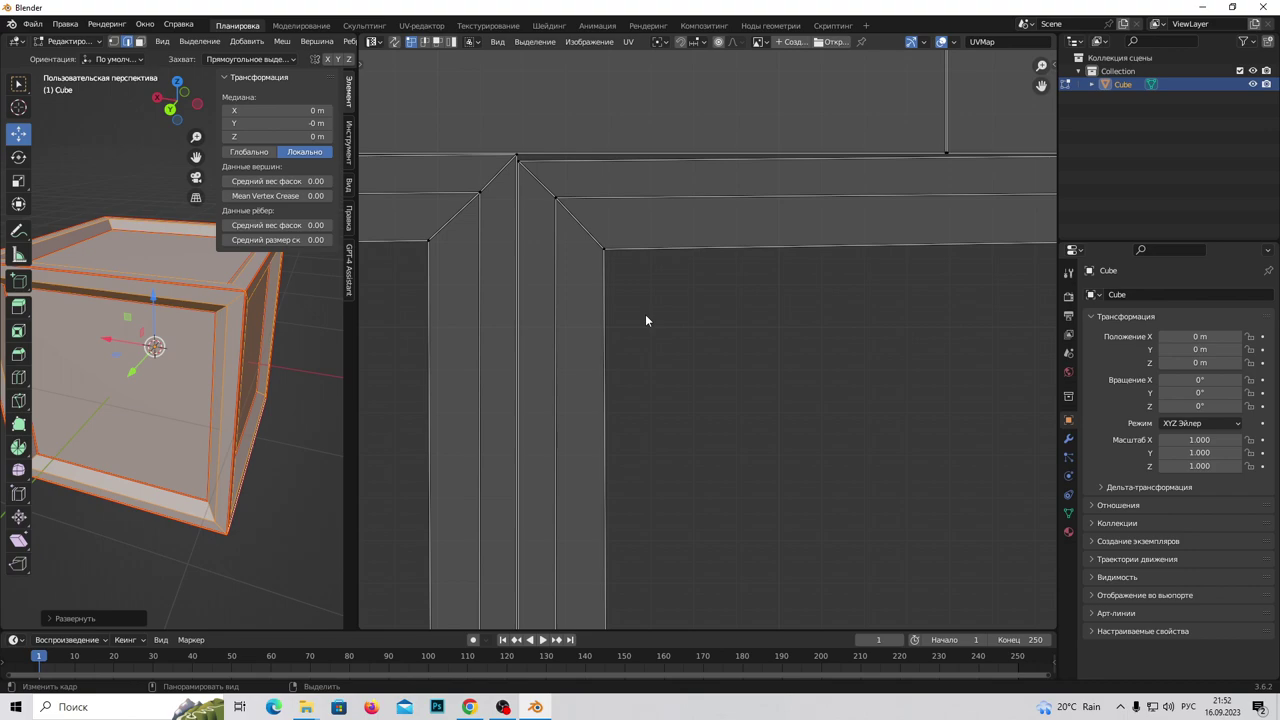
pyautogui.scroll(-3, 644, 314)
pyautogui.scroll(-1, 737, 317)
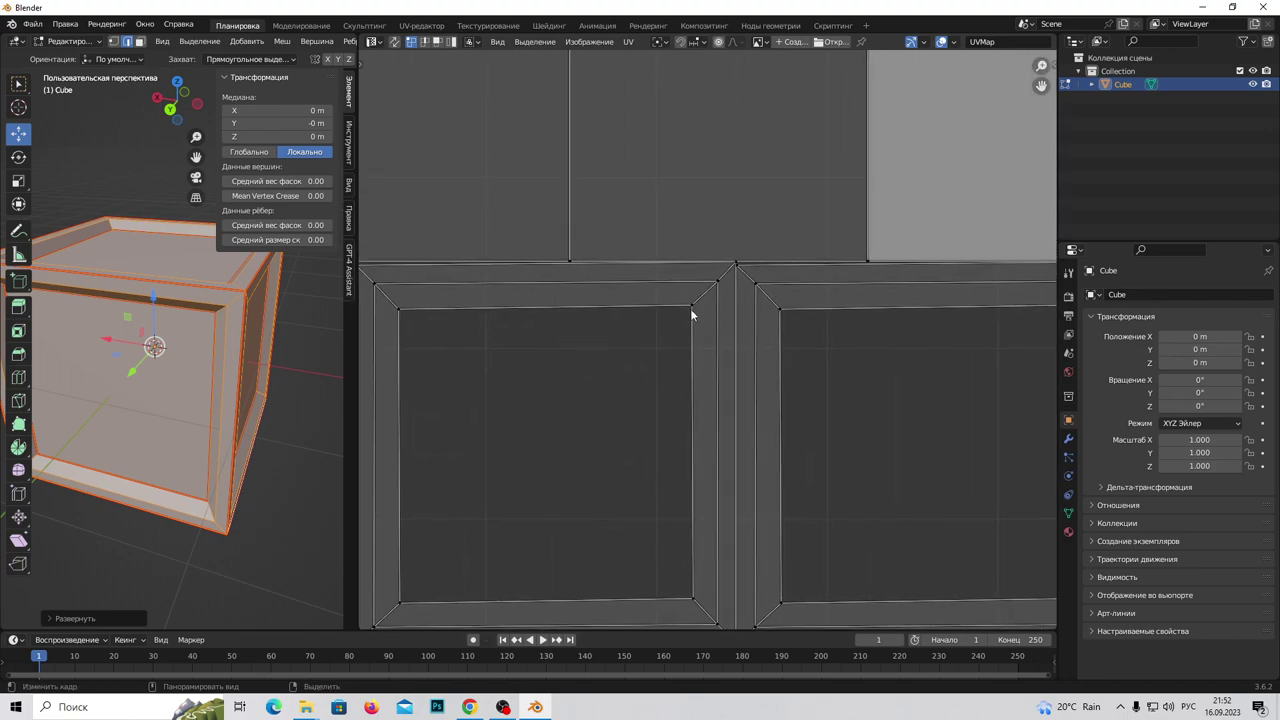
pyautogui.scroll(3, 693, 315)
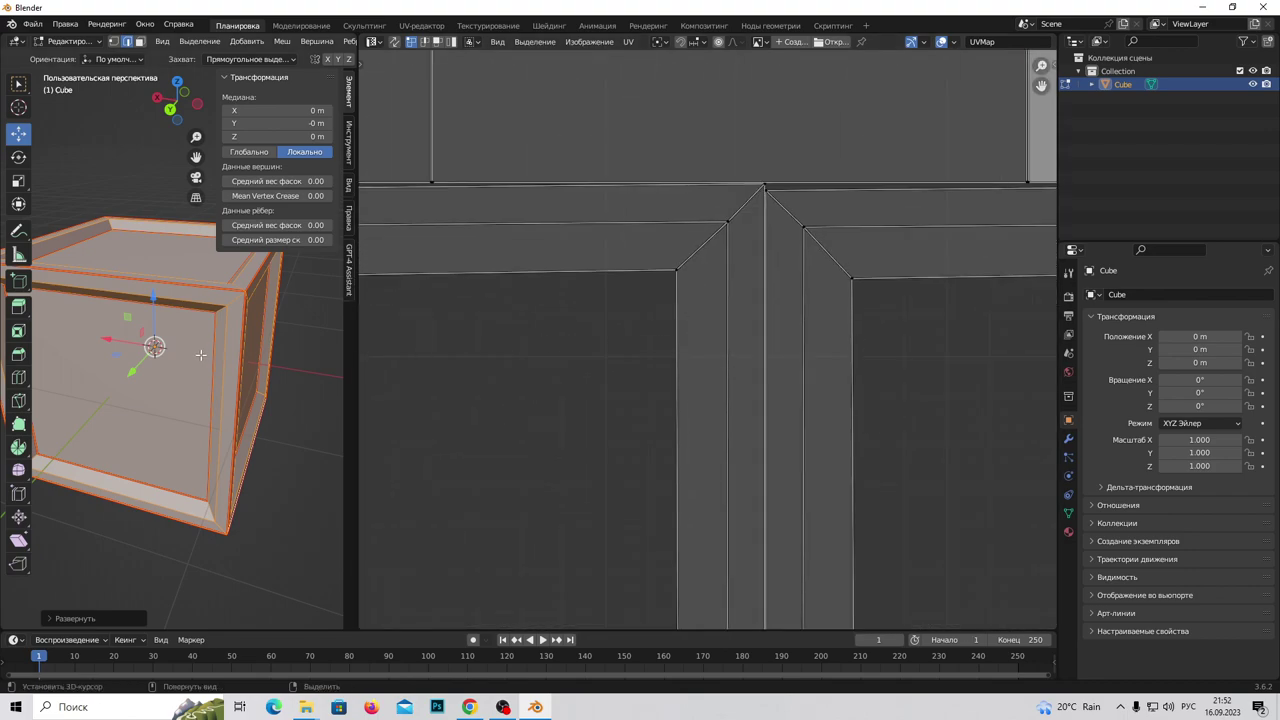
pyautogui.moveTo(201, 354); pyautogui.dragTo(394, 363, button='middle')
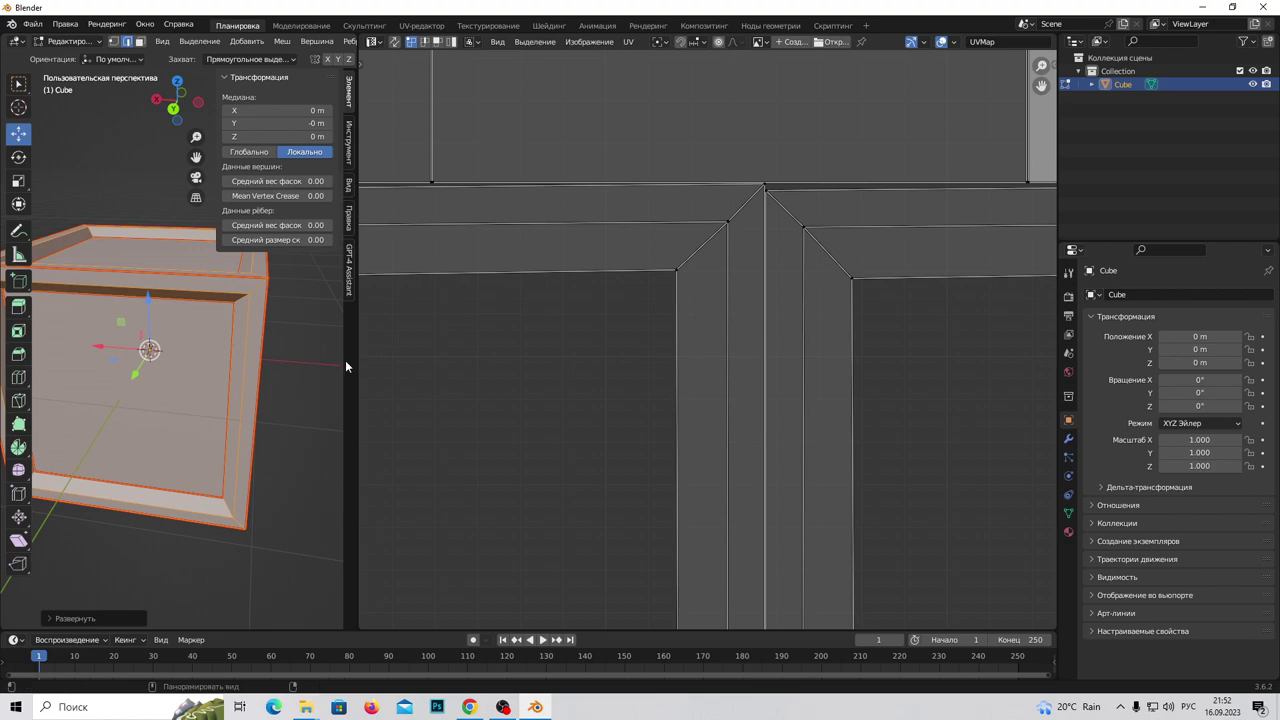
pyautogui.moveTo(351, 358); pyautogui.dragTo(739, 357)
pyautogui.moveTo(483, 429)
pyautogui.mouseDown(button='middle')
pyautogui.moveTo(479, 317)
pyautogui.moveTo(491, 339)
pyautogui.moveTo(436, 329)
pyautogui.moveTo(318, 363)
pyautogui.moveTo(131, 280)
pyautogui.moveTo(52, 310)
pyautogui.moveTo(477, 374)
pyautogui.mouseUp(button='middle')
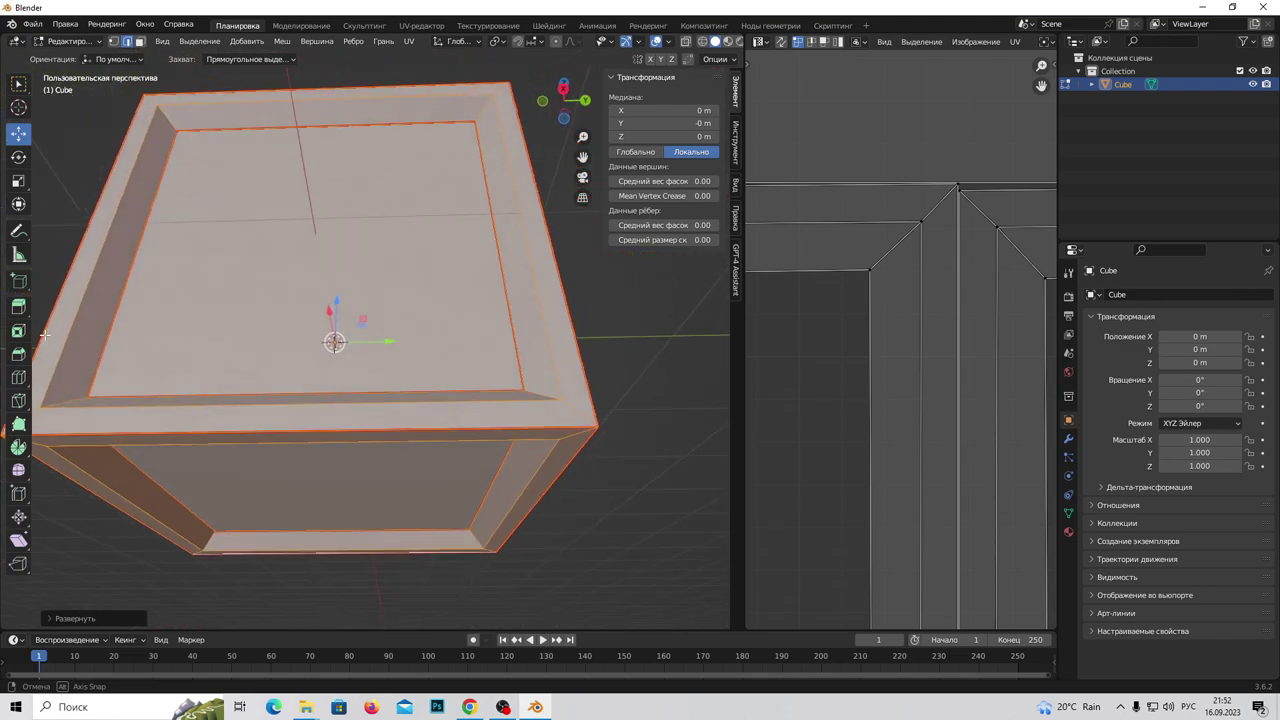
pyautogui.moveTo(745, 374); pyautogui.dragTo(462, 370)
pyautogui.scroll(-5, 726, 370)
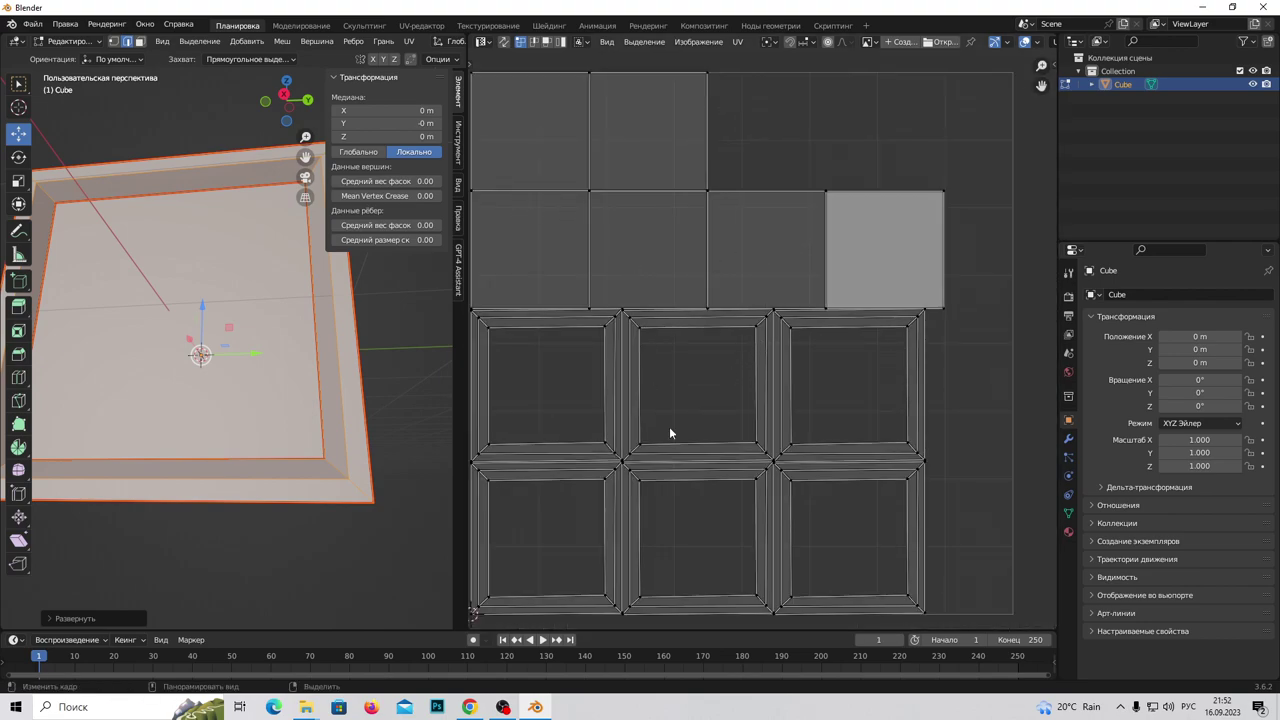
pyautogui.scroll(4, 667, 427)
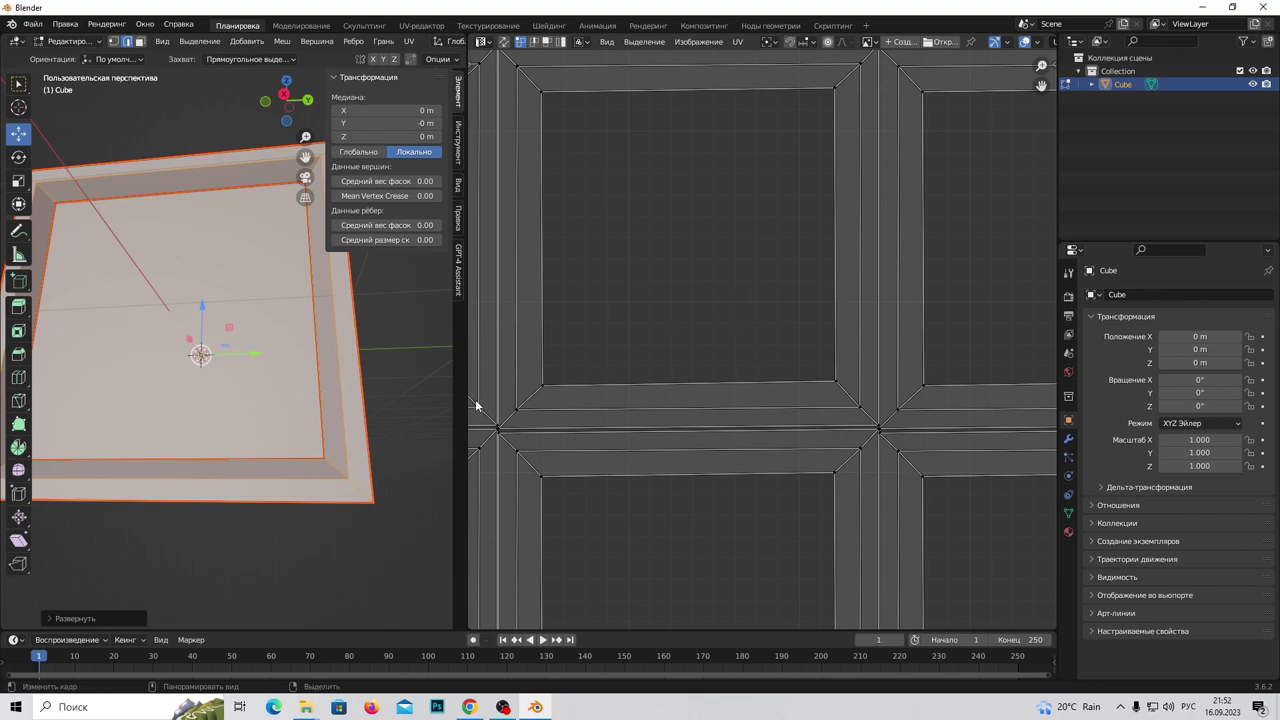
pyautogui.moveTo(465, 400); pyautogui.dragTo(900, 400)
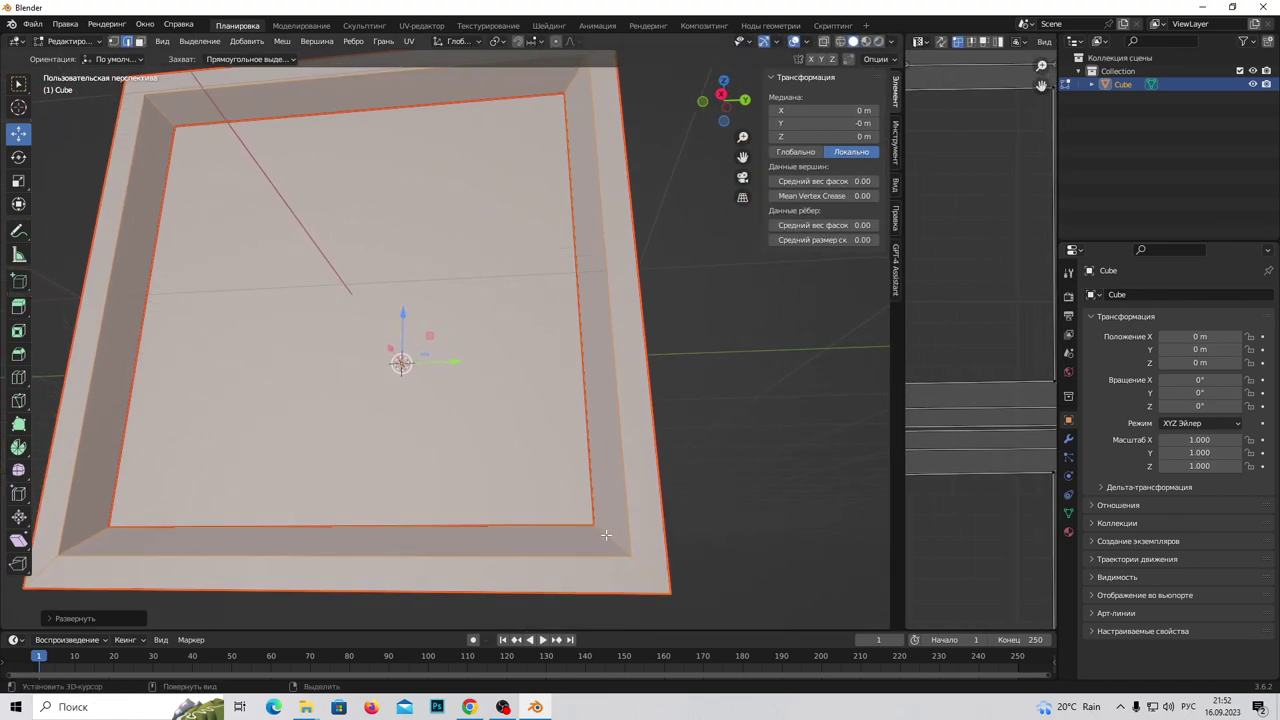
# Select frame edges around the box's recessed panels from several angles
pyautogui.click(606, 535)
pyautogui.scroll(4, 606, 329)
pyautogui.moveTo(606, 329)
pyautogui.mouseDown(button='middle')
pyautogui.moveTo(475, 315)
pyautogui.moveTo(357, 424)
pyautogui.mouseUp(button='middle')
pyautogui.keyDown('shift'); pyautogui.click(756, 427); pyautogui.keyUp('shift')
pyautogui.moveTo(756, 427); pyautogui.dragTo(377, 526, button='middle')
pyautogui.keyDown('shift'); pyautogui.click(646, 453); pyautogui.keyUp('shift')
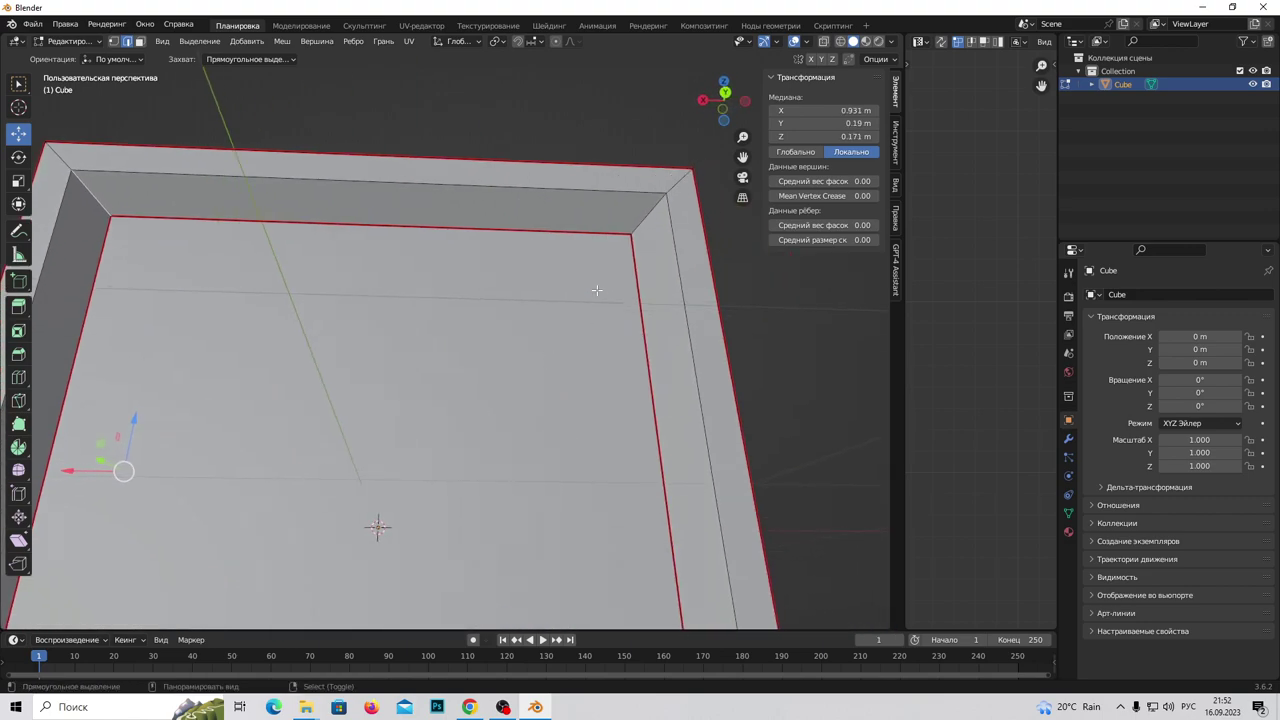
pyautogui.scroll(-4, 377, 526)
pyautogui.moveTo(617, 380)
pyautogui.mouseDown(button='middle')
pyautogui.moveTo(557, 477)
pyautogui.moveTo(322, 420)
pyautogui.moveTo(391, 423)
pyautogui.moveTo(370, 340)
pyautogui.mouseUp(button='middle')
pyautogui.keyDown('shift'); pyautogui.click(322, 420); pyautogui.keyUp('shift')
pyautogui.keyDown('shift'); pyautogui.click(289, 409); pyautogui.keyUp('shift')
pyautogui.keyDown('shift'); pyautogui.click(316, 194); pyautogui.keyUp('shift')
pyautogui.keyDown('shift'); pyautogui.click(503, 227); pyautogui.keyUp('shift')
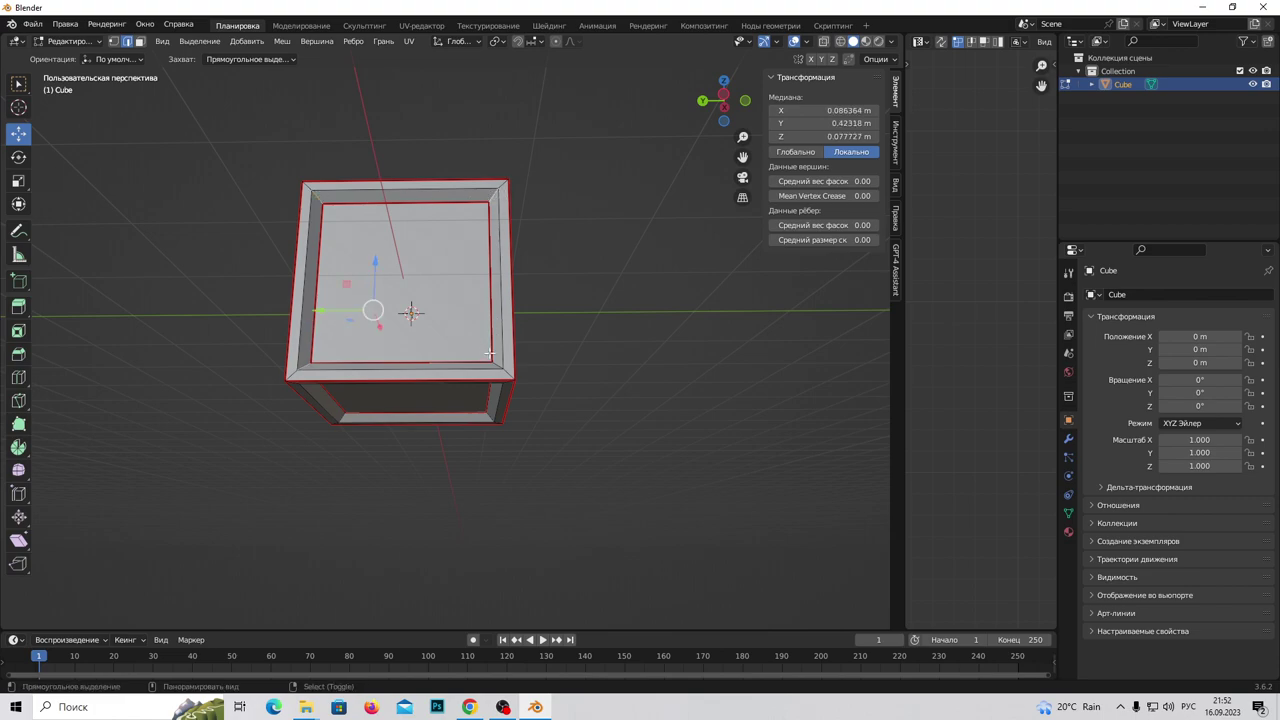
# Add the remaining front, side and inner-corner rim edges to the selection
pyautogui.moveTo(496, 364)
pyautogui.mouseDown(button='middle')
pyautogui.moveTo(534, 391)
pyautogui.moveTo(417, 280)
pyautogui.mouseUp(button='middle')
pyautogui.keyDown('shift'); pyautogui.click(417, 280); pyautogui.keyUp('shift')
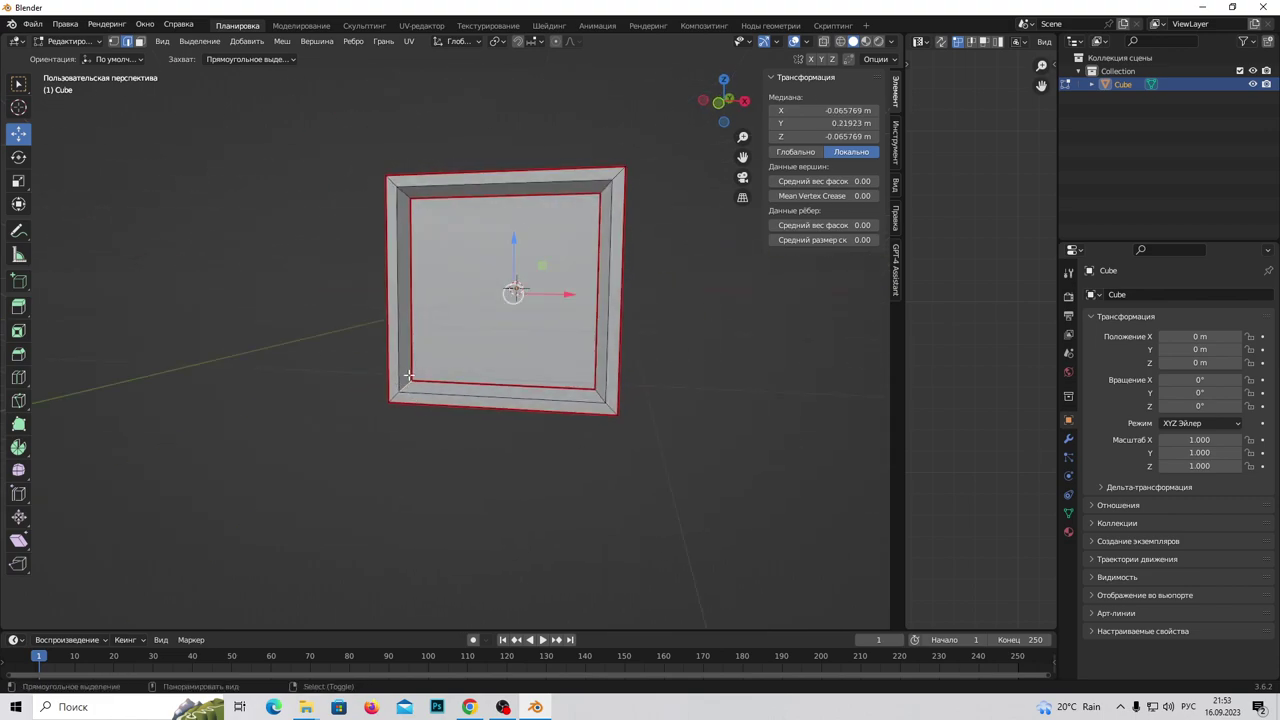
pyautogui.keyDown('shift'); pyautogui.click(410, 210); pyautogui.keyUp('shift')
pyautogui.moveTo(410, 210); pyautogui.dragTo(530, 266, button='middle')
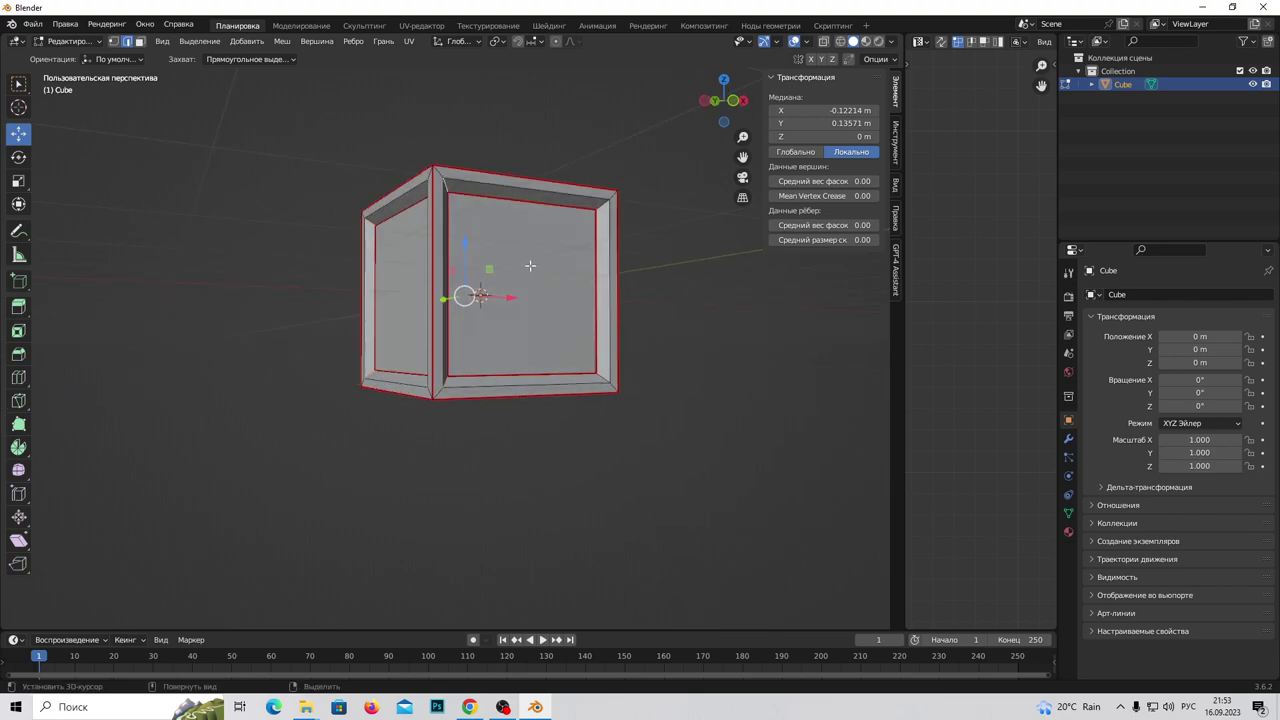
pyautogui.keyDown('shift'); pyautogui.click(603, 343); pyautogui.keyUp('shift')
pyautogui.moveTo(603, 343)
pyautogui.mouseDown(button='middle')
pyautogui.moveTo(601, 376)
pyautogui.moveTo(321, 408)
pyautogui.mouseUp(button='middle')
pyautogui.keyDown('shift'); pyautogui.click(601, 376); pyautogui.keyUp('shift')
pyautogui.moveTo(370, 374); pyautogui.dragTo(288, 383, button='middle')
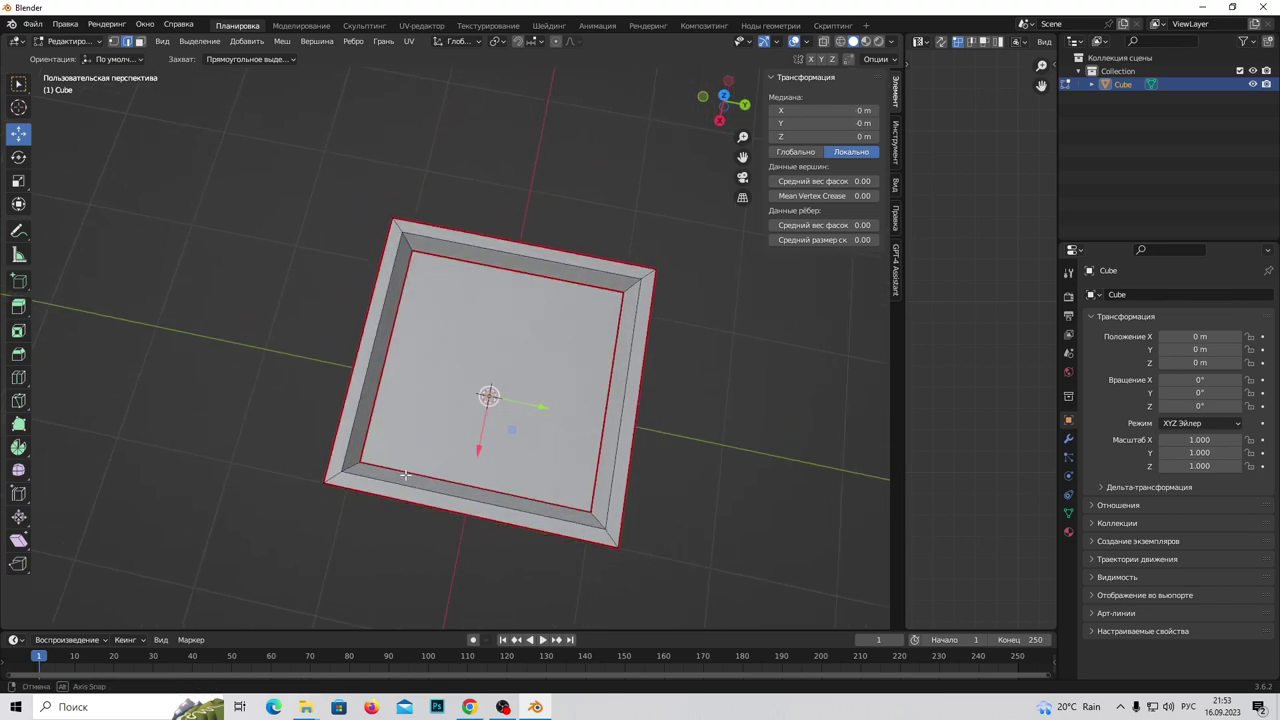
pyautogui.keyDown('shift'); pyautogui.click(288, 383); pyautogui.keyUp('shift')
pyautogui.moveTo(288, 383)
pyautogui.mouseDown(button='middle')
pyautogui.moveTo(570, 170)
pyautogui.moveTo(592, 420)
pyautogui.moveTo(563, 300)
pyautogui.mouseUp(button='middle')
pyautogui.keyDown('shift'); pyautogui.click(570, 170); pyautogui.keyUp('shift')
pyautogui.scroll(3, 563, 300)
pyautogui.keyDown('shift'); pyautogui.click(563, 295); pyautogui.keyUp('shift')
pyautogui.keyDown('shift'); pyautogui.click(376, 269); pyautogui.keyUp('shift')
pyautogui.keyDown('shift'); pyautogui.click(412, 609); pyautogui.keyUp('shift')
pyautogui.keyDown('shift'); pyautogui.click(732, 588); pyautogui.keyUp('shift')
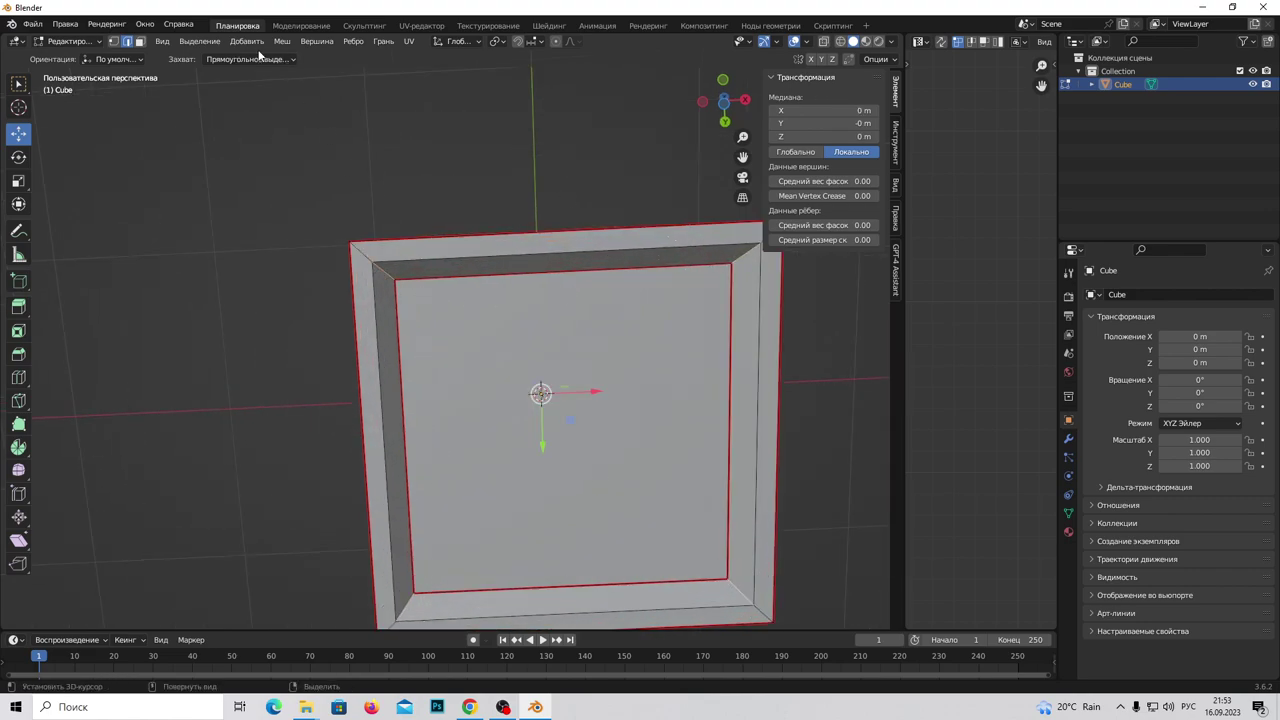
# Mark the chosen edges as seams, then select the whole mesh and unwrap it
pyautogui.click(410, 42)
pyautogui.click(459, 203)
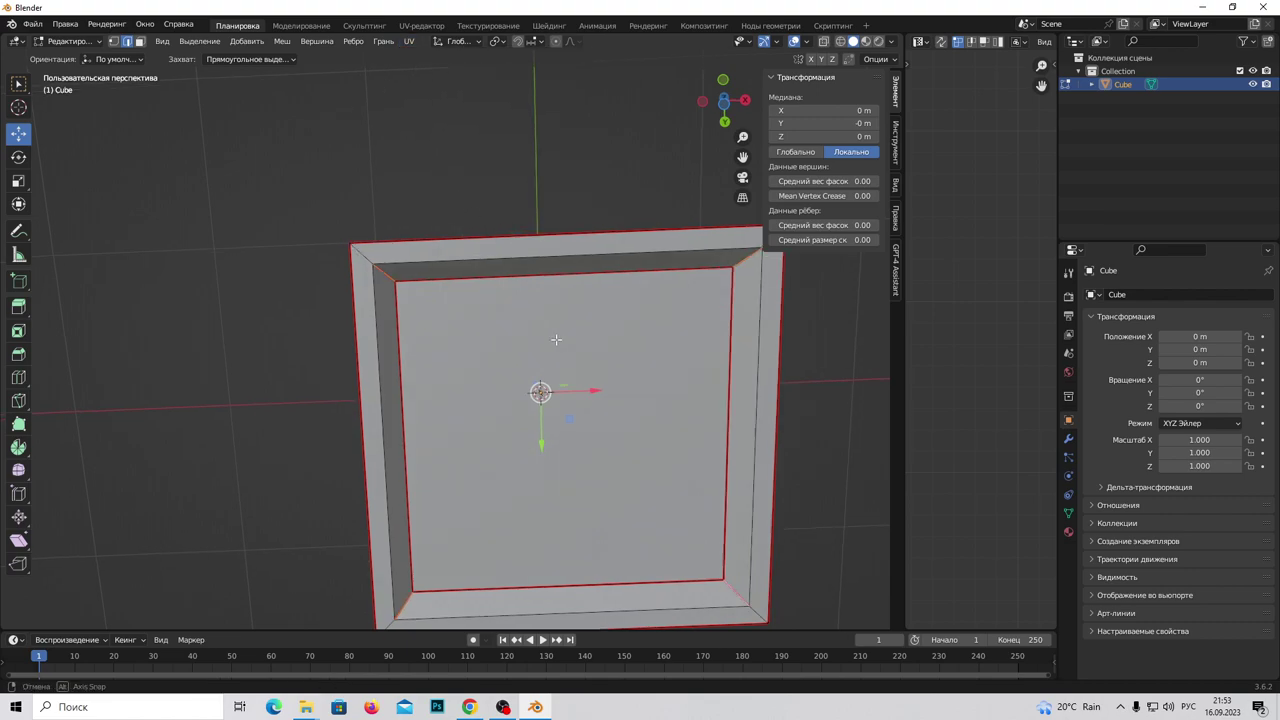
pyautogui.moveTo(459, 203); pyautogui.dragTo(536, 402, button='middle')
pyautogui.press('a')
pyautogui.click(409, 41)
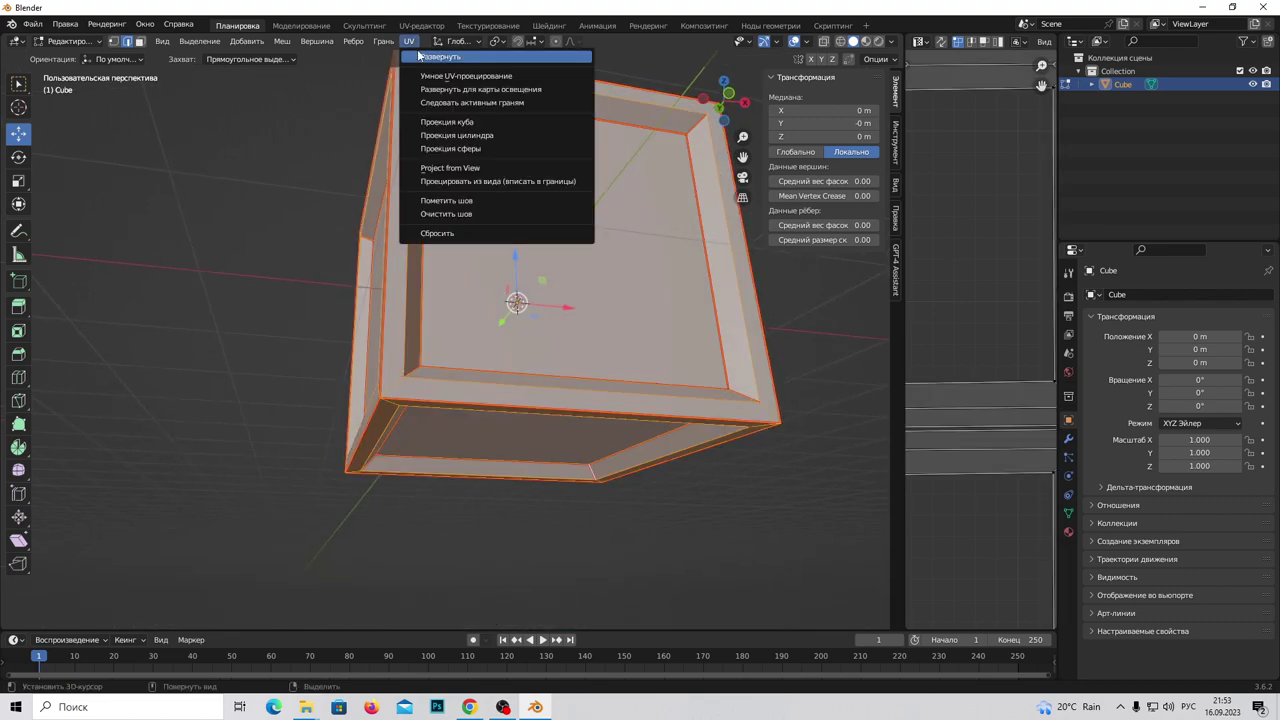
pyautogui.click(424, 56)
# Widen the UV editor to inspect the new panel islands, then restore the 3D viewport
pyautogui.moveTo(900, 301); pyautogui.dragTo(457, 303)
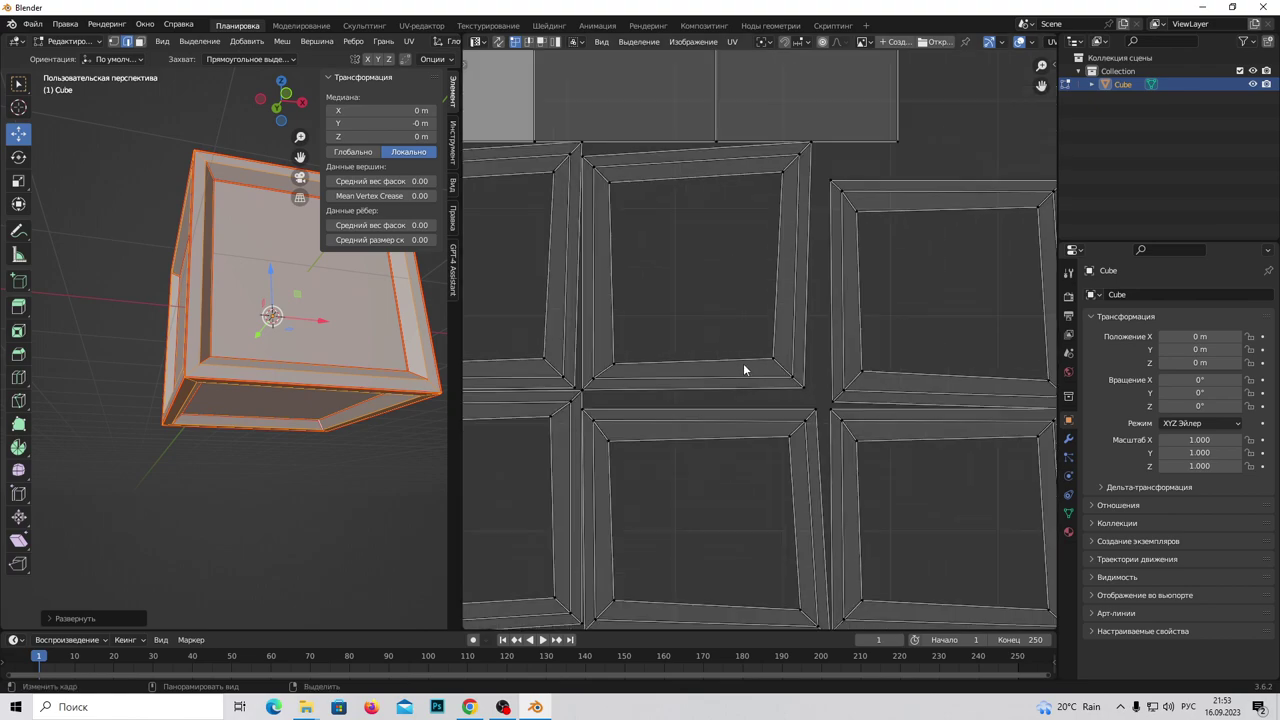
pyautogui.scroll(-3, 744, 364)
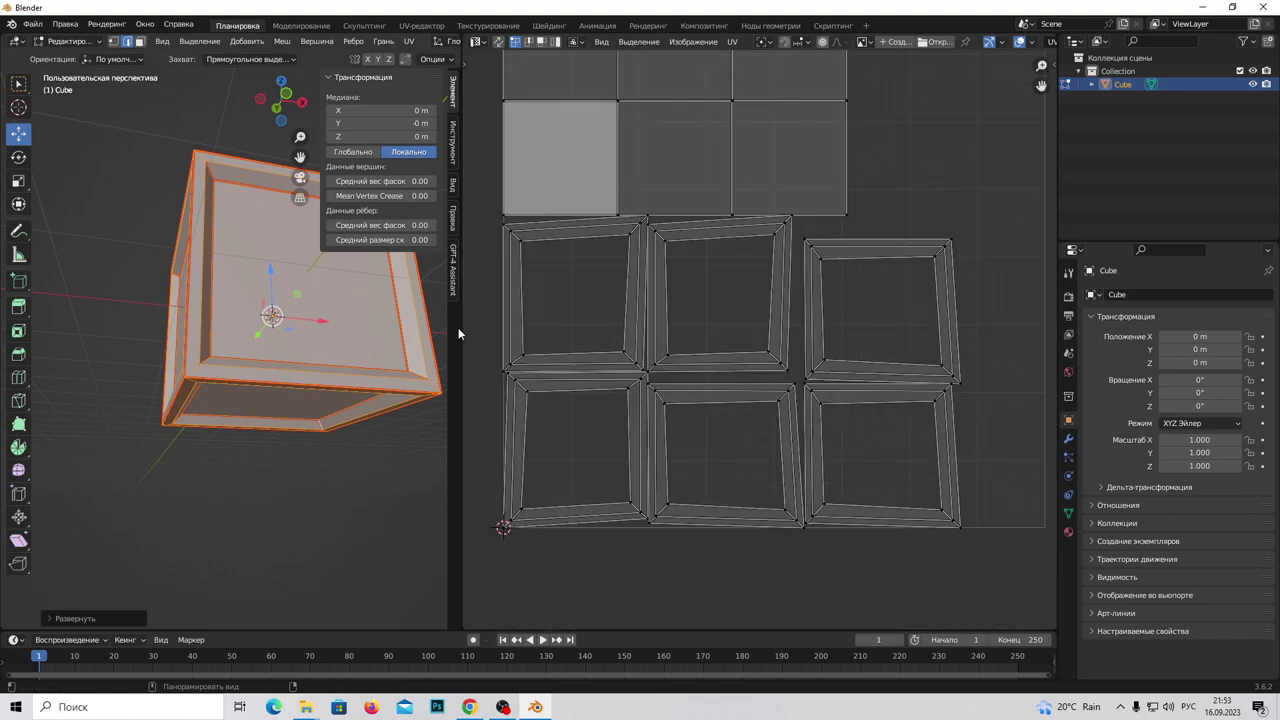
pyautogui.moveTo(462, 332); pyautogui.dragTo(647, 332)
pyautogui.moveTo(455, 330)
pyautogui.mouseDown(button='middle')
pyautogui.moveTo(508, 430)
pyautogui.moveTo(470, 400)
pyautogui.mouseUp(button='middle')
pyautogui.click(366, 266)
# Select corner vertices around the front and sides of the hollow box
pyautogui.moveTo(366, 266)
pyautogui.mouseDown(button='middle')
pyautogui.moveTo(425, 414)
pyautogui.moveTo(374, 369)
pyautogui.moveTo(429, 360)
pyautogui.mouseUp(button='middle')
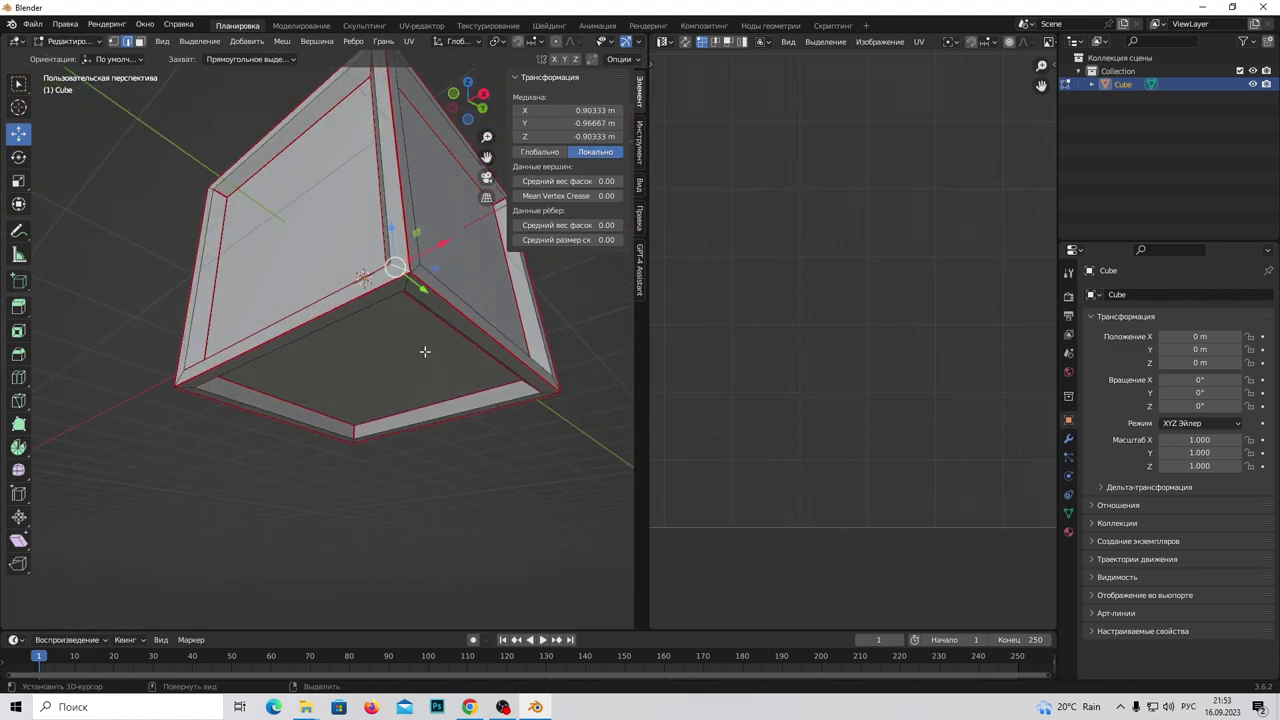
pyautogui.moveTo(410, 287)
pyautogui.mouseDown(button='middle')
pyautogui.moveTo(266, 329)
pyautogui.moveTo(414, 389)
pyautogui.moveTo(400, 330)
pyautogui.moveTo(415, 300)
pyautogui.mouseUp(button='middle')
pyautogui.scroll(3, 266, 329)
pyautogui.click(231, 367)
pyautogui.click(380, 390)
pyautogui.moveTo(185, 379); pyautogui.dragTo(234, 304, button='middle')
pyautogui.keyDown('shift'); pyautogui.click(273, 263); pyautogui.keyUp('shift')
pyautogui.moveTo(273, 263); pyautogui.dragTo(301, 350, button='middle')
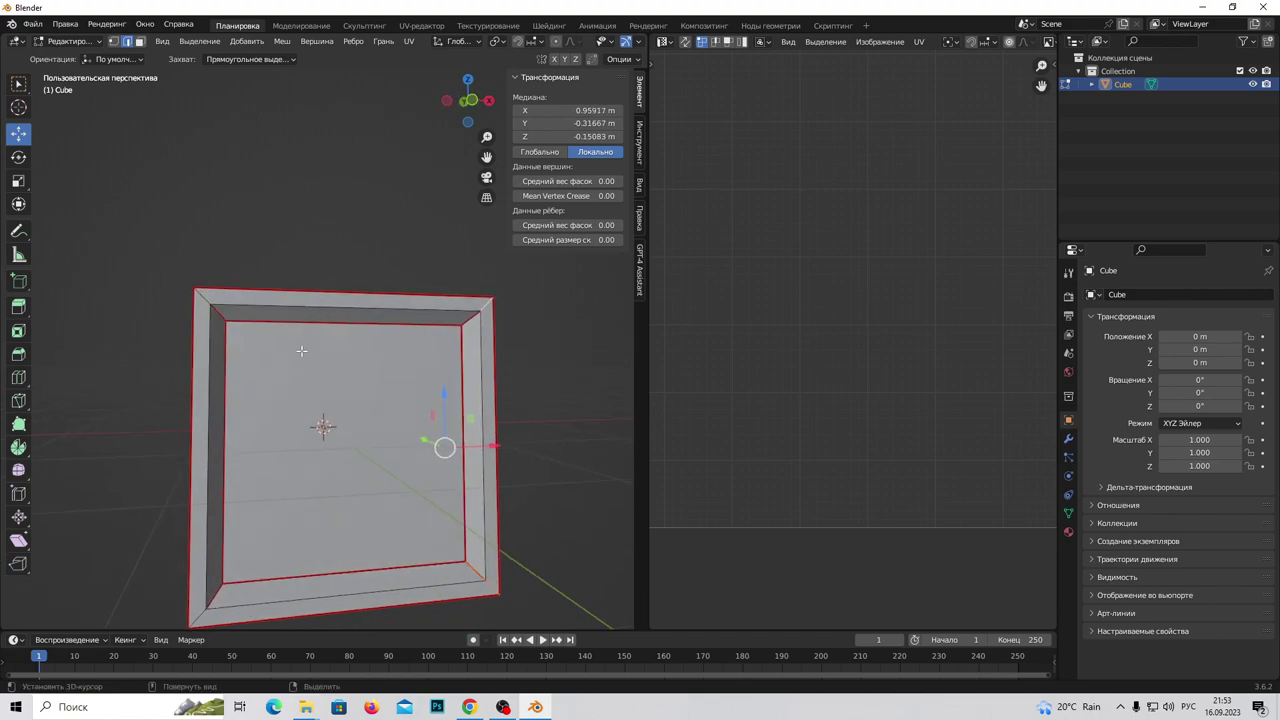
pyautogui.keyDown('shift'); pyautogui.click(227, 552); pyautogui.keyUp('shift')
pyautogui.keyDown('shift'); pyautogui.click(200, 615); pyautogui.keyUp('shift')
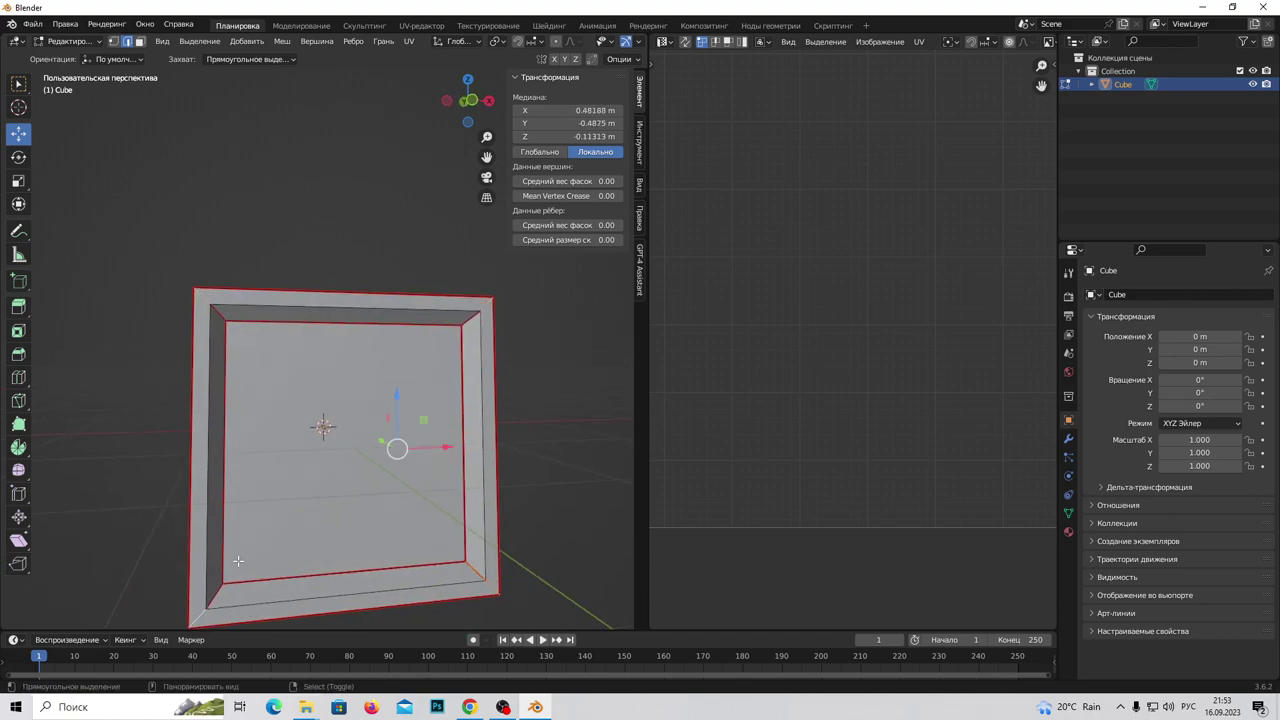
pyautogui.moveTo(238, 562); pyautogui.dragTo(428, 246, button='middle')
pyautogui.keyDown('shift'); pyautogui.click(431, 320); pyautogui.keyUp('shift')
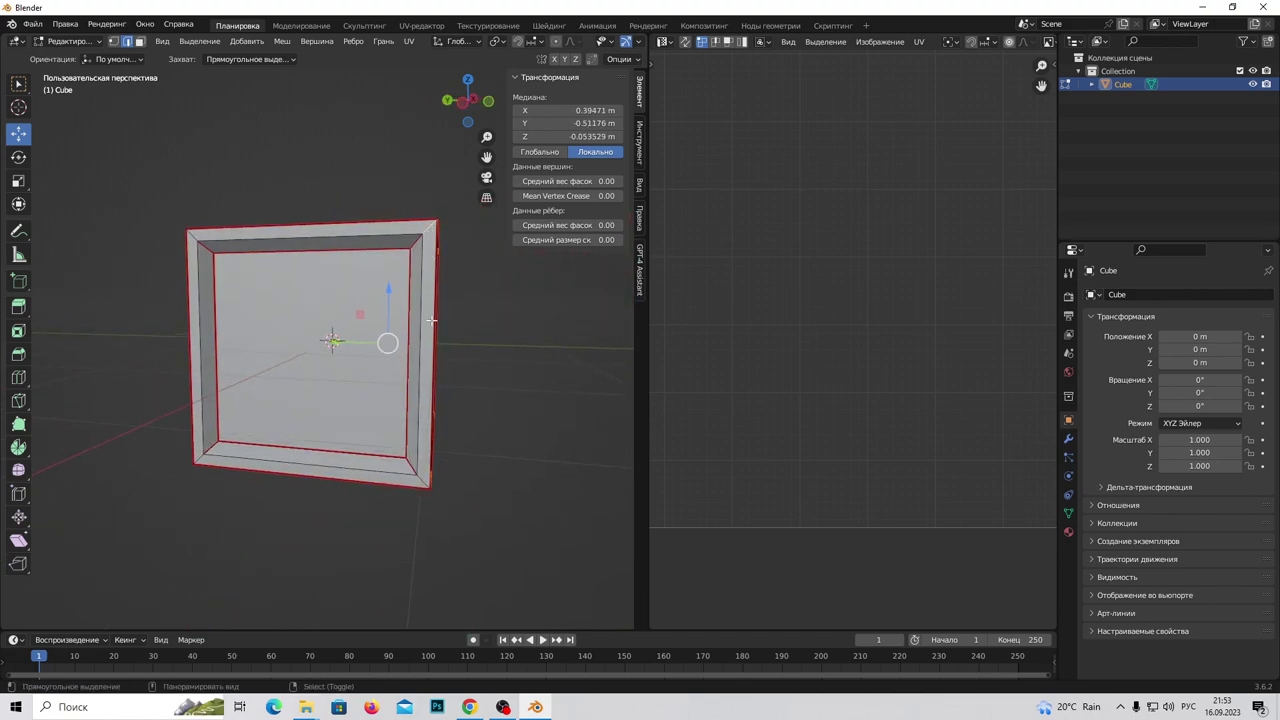
pyautogui.keyDown('shift'); pyautogui.click(418, 487); pyautogui.keyUp('shift')
pyautogui.moveTo(418, 487); pyautogui.dragTo(317, 464, button='middle')
pyautogui.keyDown('shift'); pyautogui.click(323, 452); pyautogui.keyUp('shift')
pyautogui.keyDown('shift'); pyautogui.click(327, 231); pyautogui.keyUp('shift')
pyautogui.moveTo(327, 231); pyautogui.dragTo(302, 270, button='middle')
pyautogui.keyDown('shift'); pyautogui.click(275, 237); pyautogui.keyUp('shift')
pyautogui.keyDown('shift'); pyautogui.click(280, 460); pyautogui.keyUp('shift')
pyautogui.moveTo(280, 460)
pyautogui.mouseDown(button='middle')
pyautogui.moveTo(332, 232)
pyautogui.moveTo(451, 360)
pyautogui.mouseUp(button='middle')
pyautogui.keyDown('shift'); pyautogui.click(332, 232); pyautogui.keyUp('shift')
pyautogui.keyDown('shift'); pyautogui.click(326, 224); pyautogui.keyUp('shift')
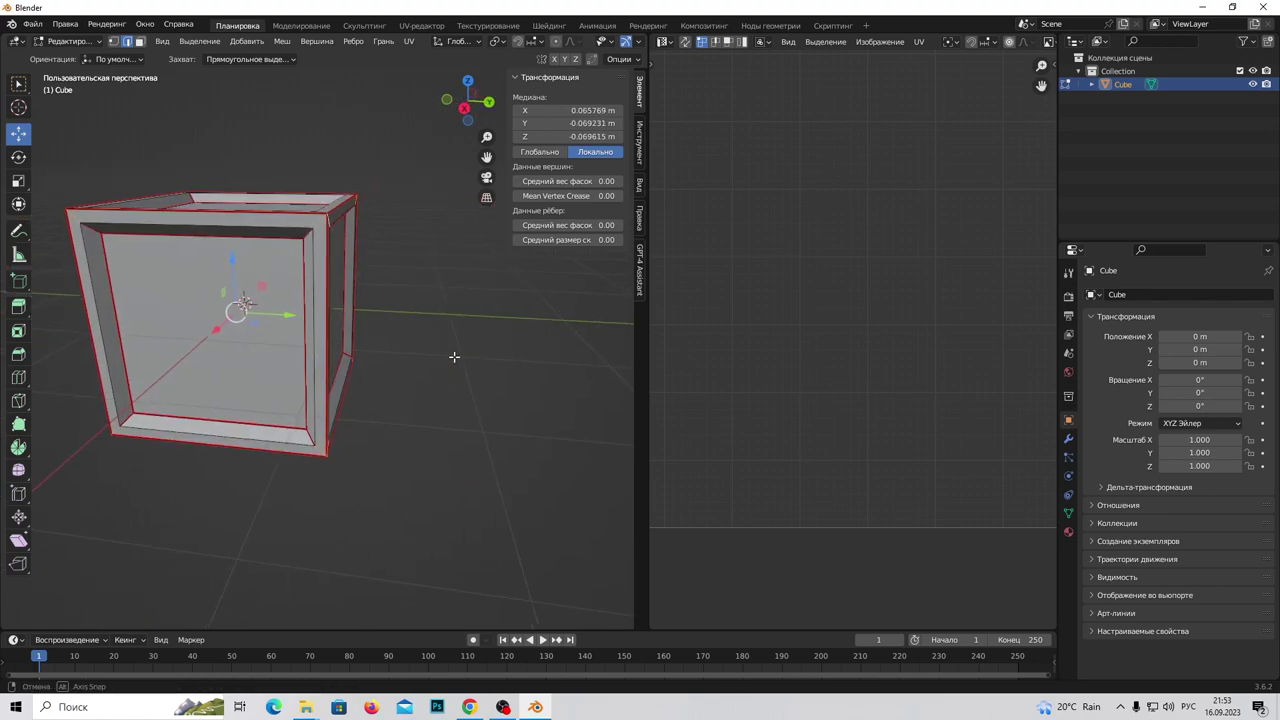
# Add the remaining top and inner corner vertices, dropping the long front edge from the selection
pyautogui.scroll(3, 491, 471)
pyautogui.moveTo(491, 471); pyautogui.dragTo(315, 335, button='middle')
pyautogui.keyDown('shift'); pyautogui.click(315, 335); pyautogui.keyUp('shift')
pyautogui.moveTo(246, 196); pyautogui.dragTo(480, 286, button='middle')
pyautogui.keyDown('shift'); pyautogui.click(465, 302); pyautogui.keyUp('shift')
pyautogui.keyDown('shift'); pyautogui.click(156, 424); pyautogui.keyUp('shift')
pyautogui.moveTo(156, 424)
pyautogui.mouseDown(button='middle')
pyautogui.moveTo(365, 335)
pyautogui.moveTo(374, 264)
pyautogui.mouseUp(button='middle')
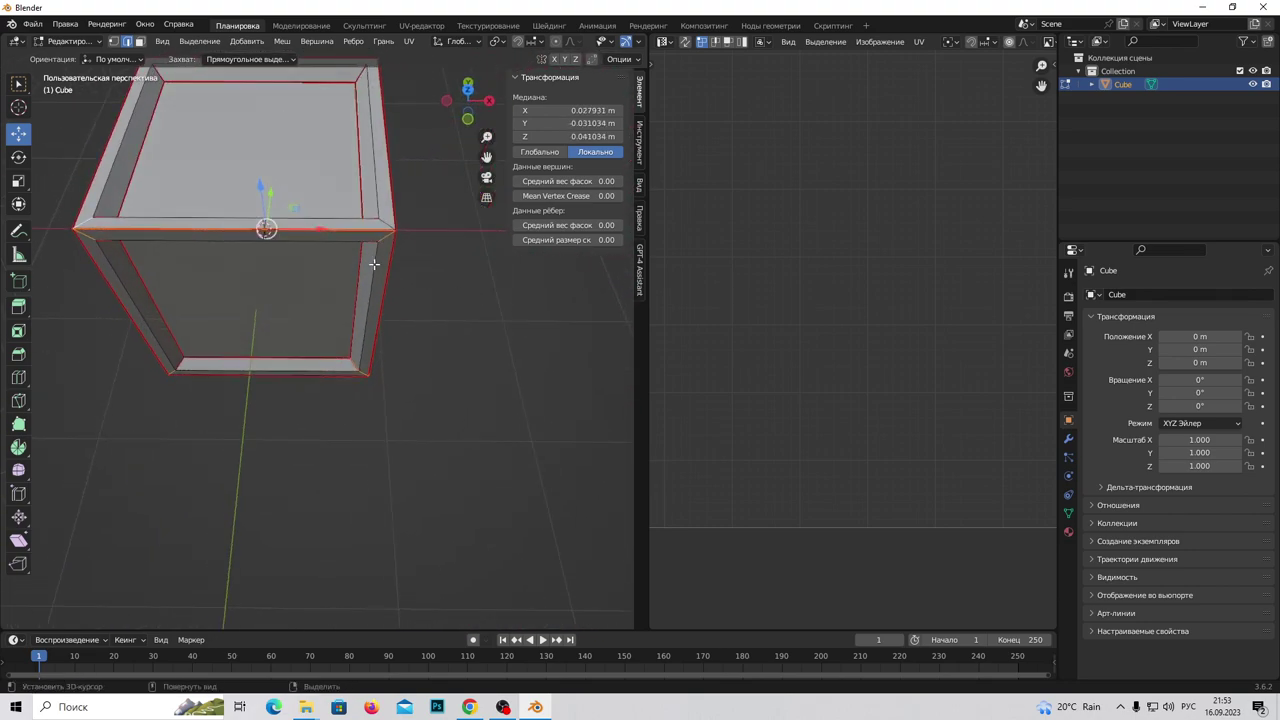
pyautogui.scroll(3, 378, 192)
pyautogui.moveTo(378, 192)
pyautogui.mouseDown(button='middle')
pyautogui.moveTo(400, 219)
pyautogui.moveTo(401, 283)
pyautogui.mouseUp(button='middle')
pyautogui.keyDown('shift'); pyautogui.click(450, 271); pyautogui.keyUp('shift')
pyautogui.moveTo(494, 334); pyautogui.dragTo(429, 331, button='middle')
pyautogui.keyDown('shift'); pyautogui.click(429, 331); pyautogui.keyUp('shift')
pyautogui.keyDown('shift'); pyautogui.click(429, 331); pyautogui.keyUp('shift')
pyautogui.keyDown('shift'); pyautogui.click(429, 331); pyautogui.keyUp('shift')
pyautogui.moveTo(464, 467)
pyautogui.mouseDown(button='middle')
pyautogui.moveTo(437, 509)
pyautogui.moveTo(354, 306)
pyautogui.mouseUp(button='middle')
pyautogui.moveTo(273, 505)
pyautogui.keyDown('shift'); pyautogui.mouseDown(button='middle')
pyautogui.moveTo(405, 440)
pyautogui.moveTo(415, 420)
pyautogui.mouseUp(button='middle'); pyautogui.keyUp('shift')
pyautogui.keyDown('shift'); pyautogui.click(405, 440); pyautogui.keyUp('shift')
pyautogui.keyDown('shift'); pyautogui.click(255, 300); pyautogui.keyUp('shift')
pyautogui.moveTo(255, 300)
pyautogui.mouseDown(button='middle')
pyautogui.moveTo(414, 380)
pyautogui.moveTo(334, 428)
pyautogui.moveTo(400, 400)
pyautogui.moveTo(370, 453)
pyautogui.moveTo(92, 470)
pyautogui.moveTo(586, 477)
pyautogui.moveTo(440, 470)
pyautogui.moveTo(534, 470)
pyautogui.moveTo(557, 543)
pyautogui.moveTo(500, 586)
pyautogui.moveTo(453, 575)
pyautogui.moveTo(429, 360)
pyautogui.moveTo(374, 398)
pyautogui.mouseUp(button='middle')
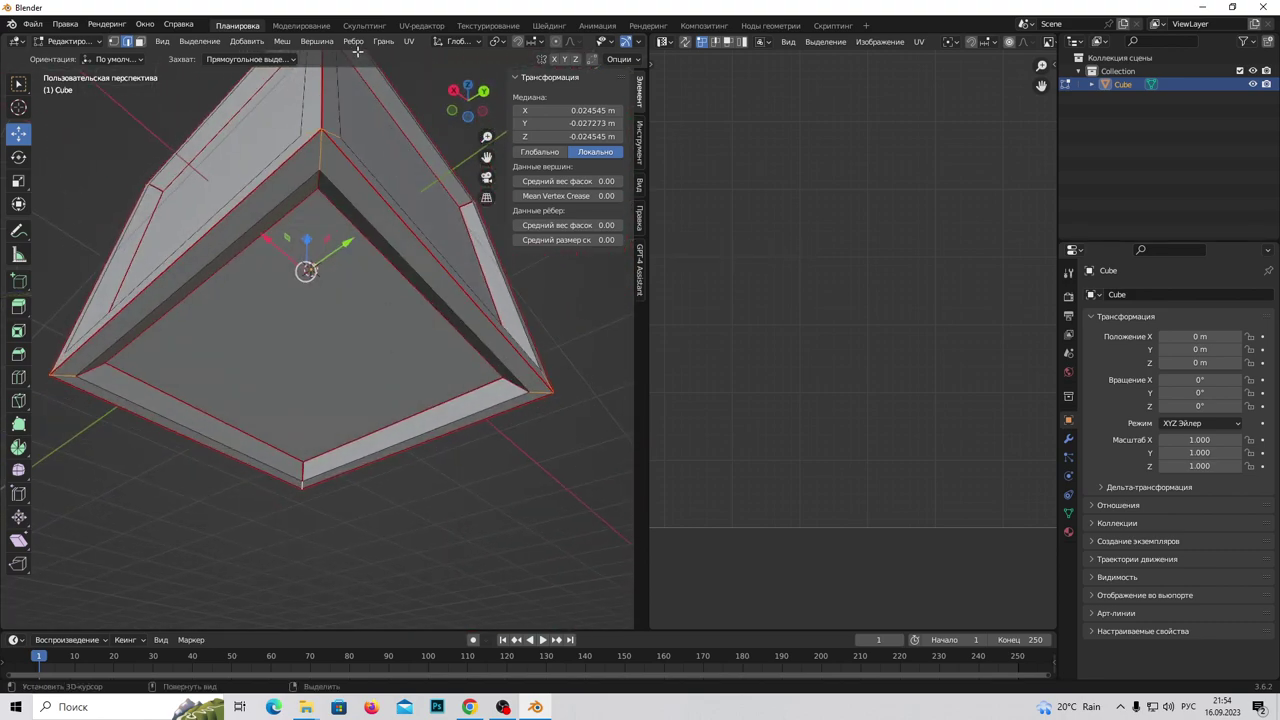
# Mark the selected corner edges as seams, then select the entire mesh
pyautogui.click(408, 44)
pyautogui.click(432, 198)
pyautogui.moveTo(415, 254); pyautogui.dragTo(434, 288, button='middle')
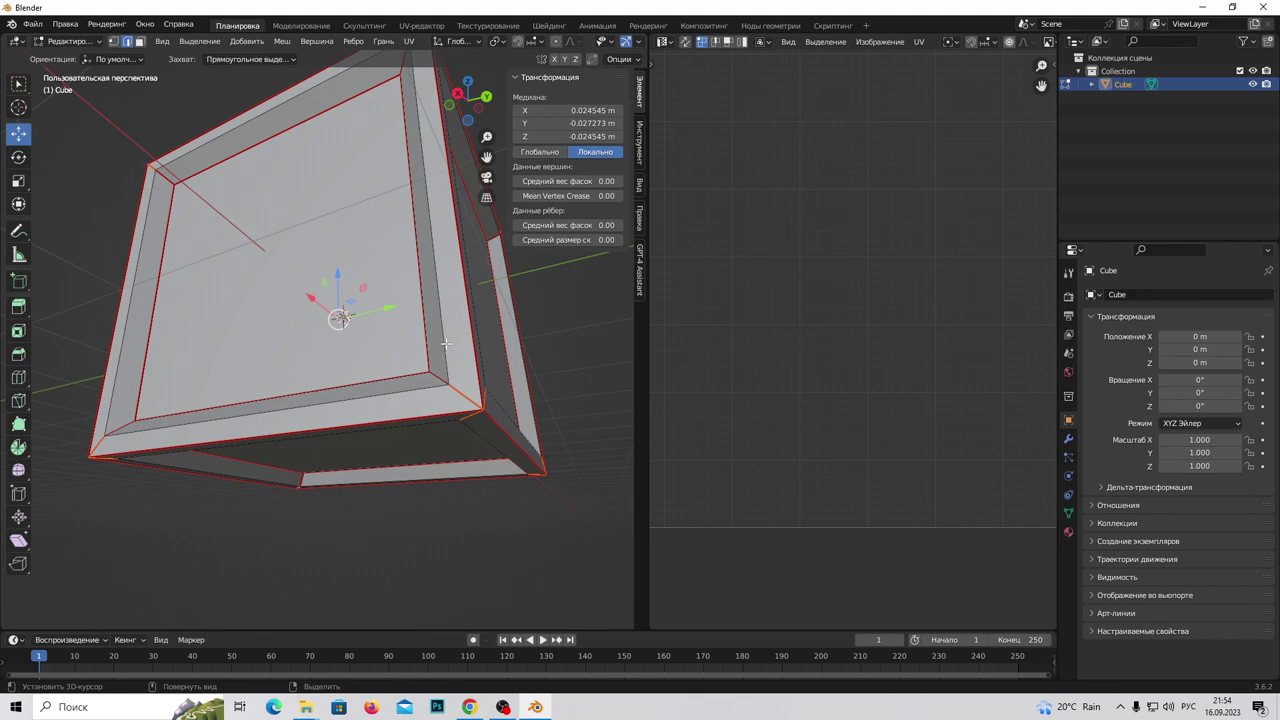
pyautogui.press('a')
pyautogui.click(409, 41)
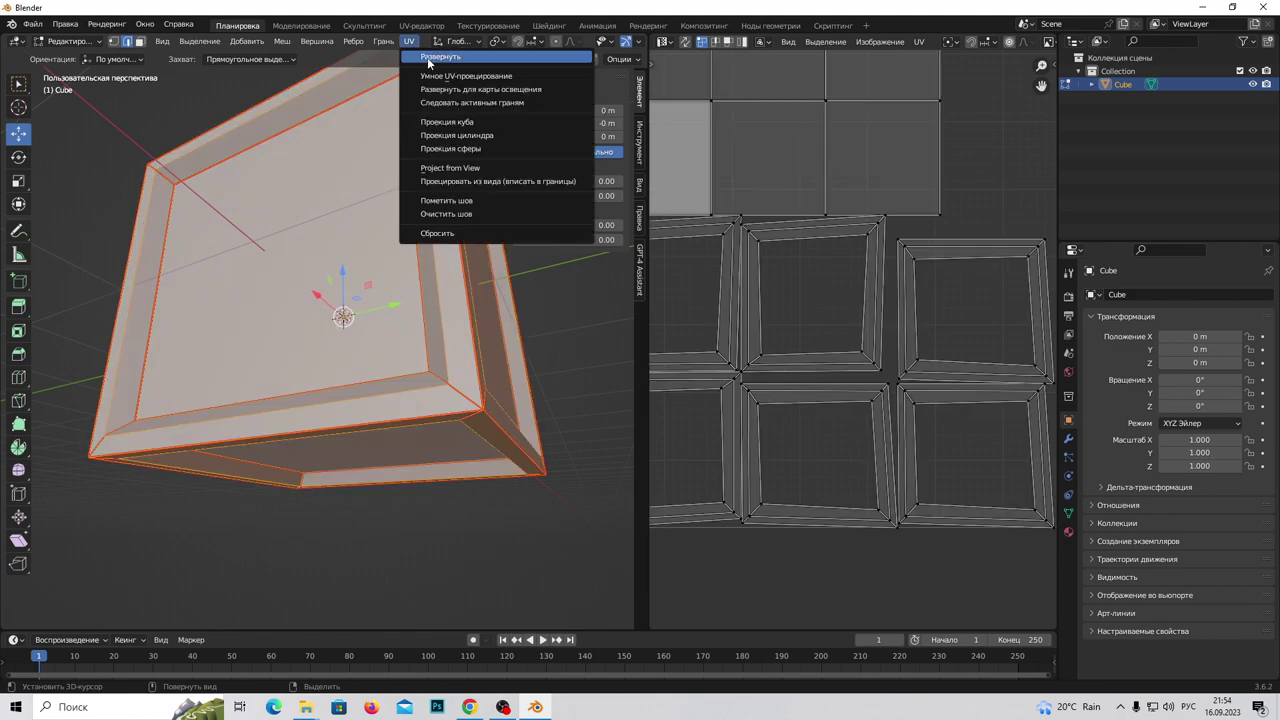
# Unwrap the whole box again and resize the UV and 3D areas to inspect it
pyautogui.click(427, 57)
pyautogui.moveTo(645, 287); pyautogui.dragTo(243, 286)
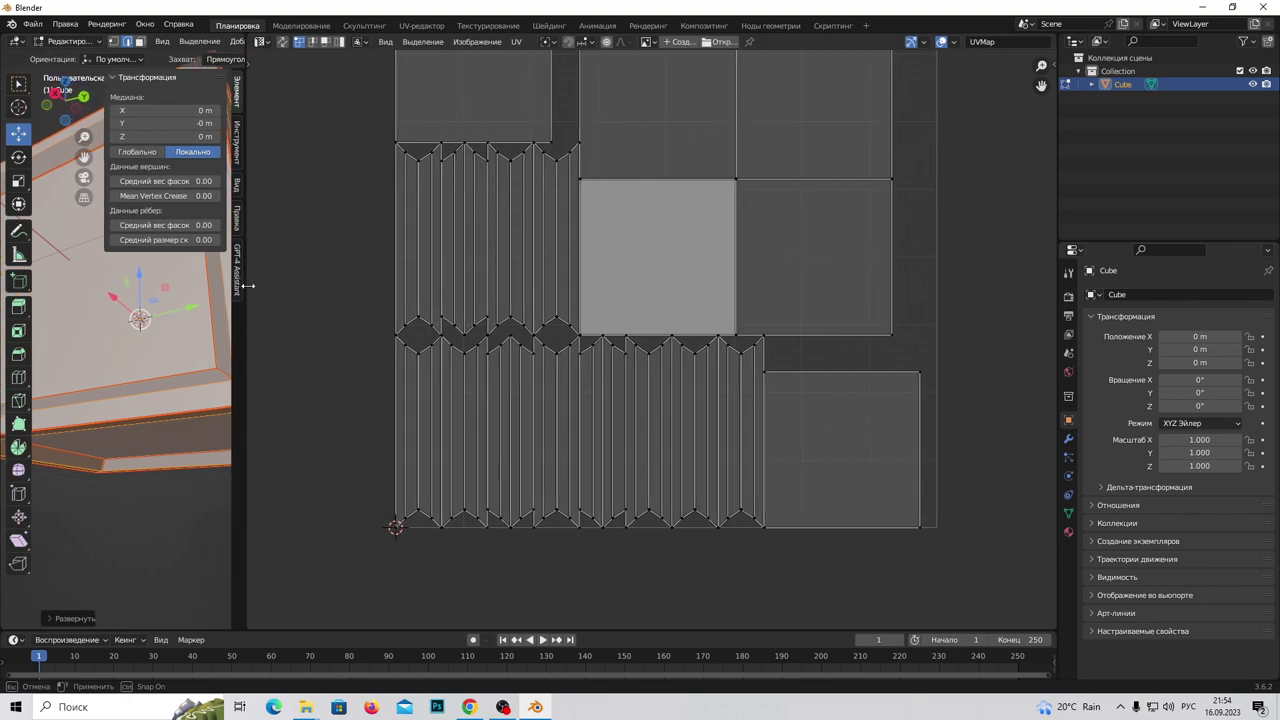
pyautogui.scroll(3, 700, 301)
pyautogui.scroll(-3, 700, 306)
pyautogui.scroll(-1, 700, 306)
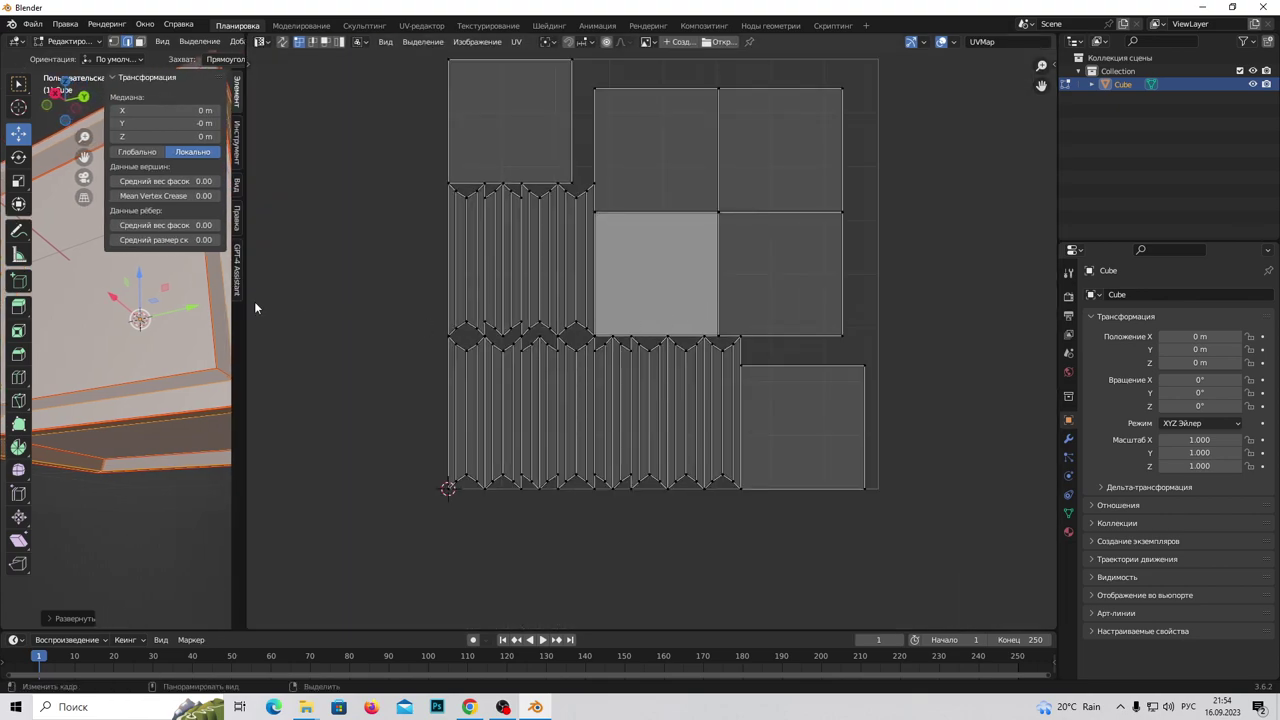
pyautogui.moveTo(243, 316); pyautogui.dragTo(893, 316)
pyautogui.scroll(3, 600, 380)
pyautogui.moveTo(620, 360)
pyautogui.mouseDown(button='middle')
pyautogui.moveTo(597, 390)
pyautogui.moveTo(520, 357)
pyautogui.moveTo(563, 347)
pyautogui.mouseUp(button='middle')
pyautogui.scroll(-3, 597, 390)
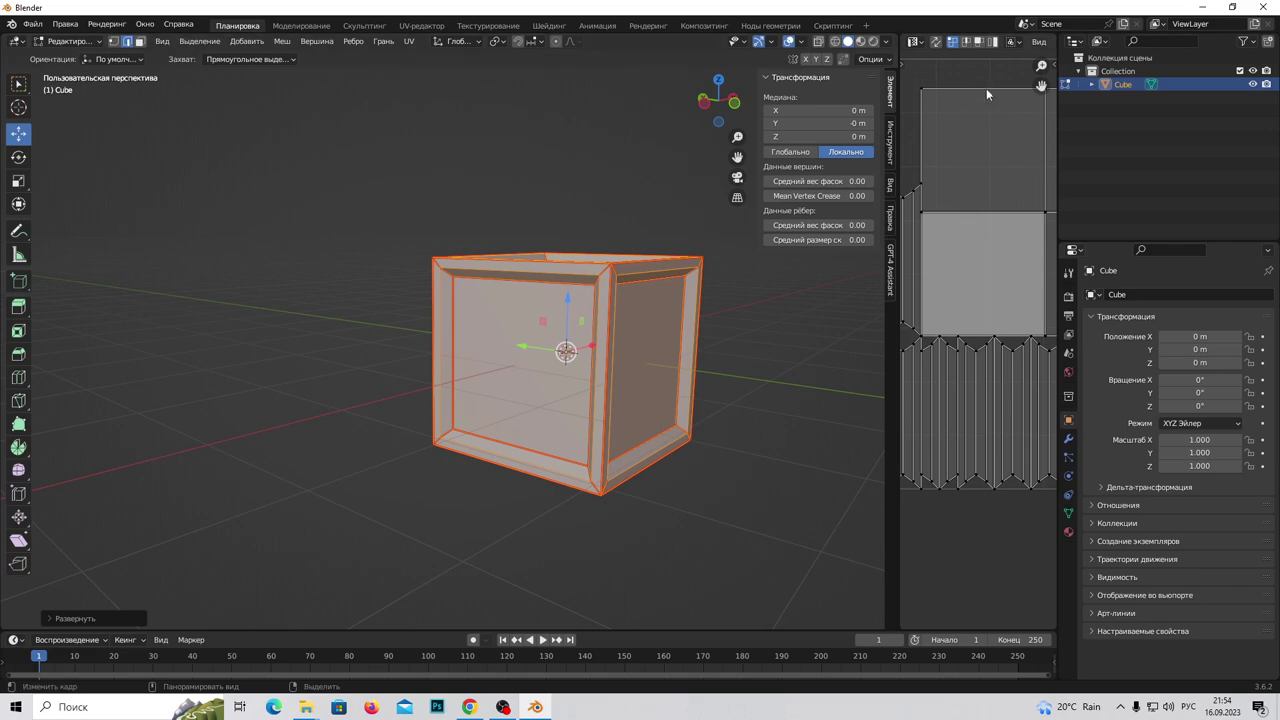
# Switch to Object Mode, give the UV Editor most of the window, then return to Edit Mode
pyautogui.click(68, 41)
pyautogui.click(75, 57)
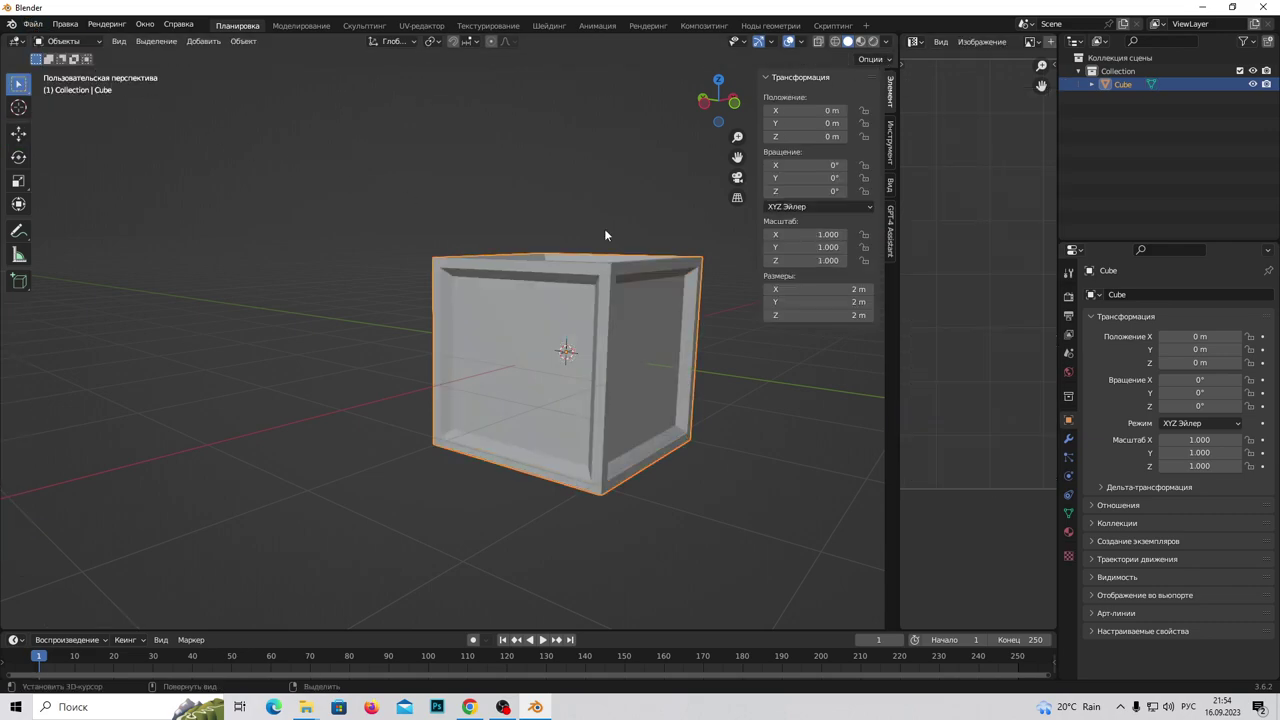
pyautogui.moveTo(900, 315); pyautogui.dragTo(334, 290)
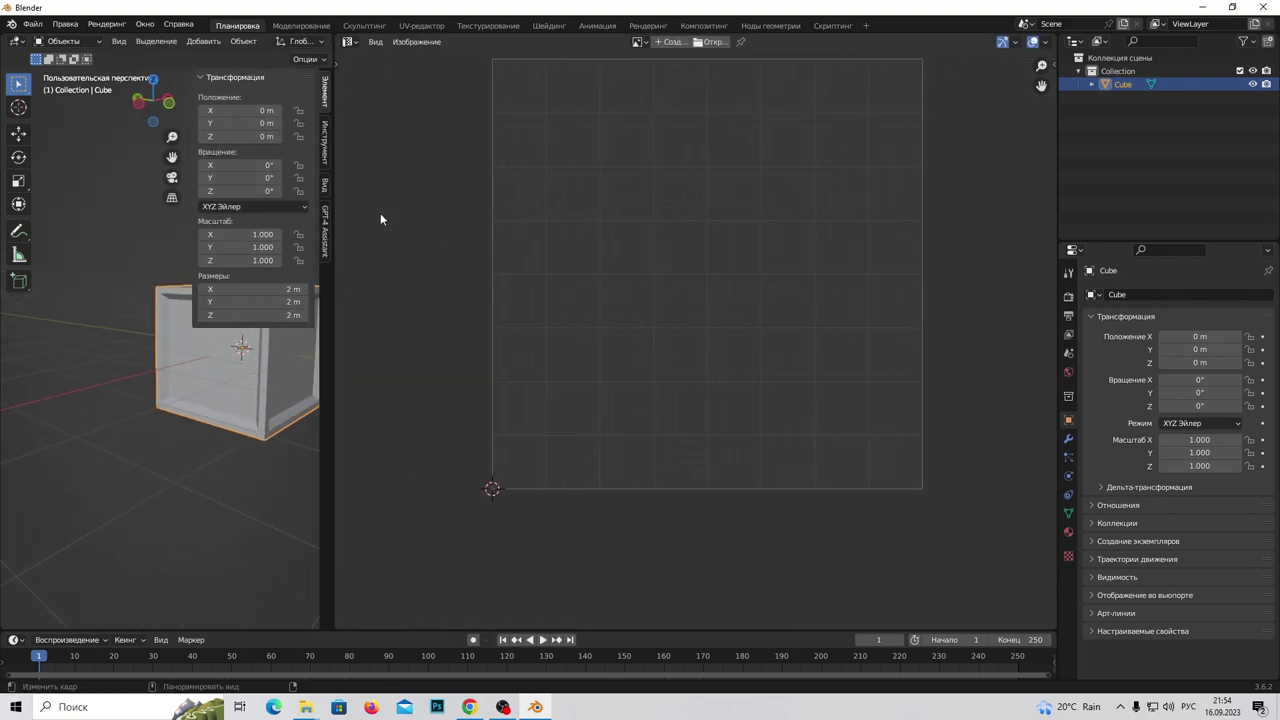
pyautogui.click(68, 41)
pyautogui.click(95, 72)
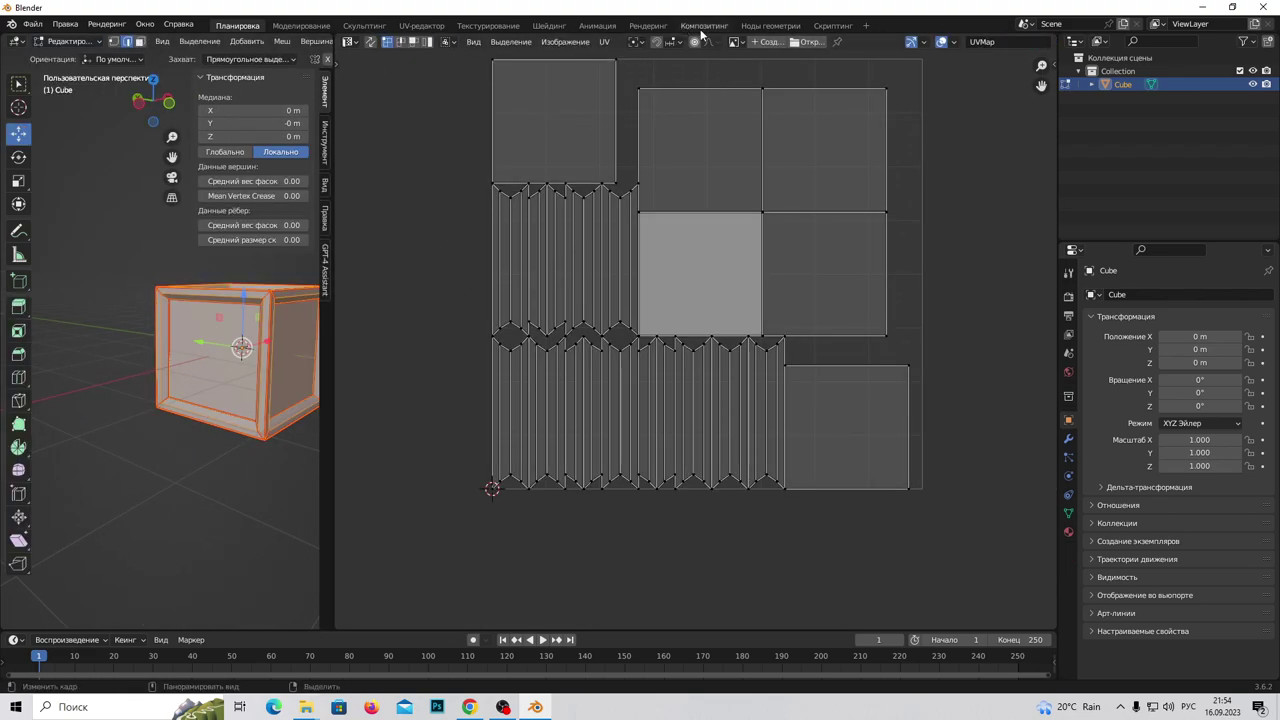
pyautogui.click(604, 41)
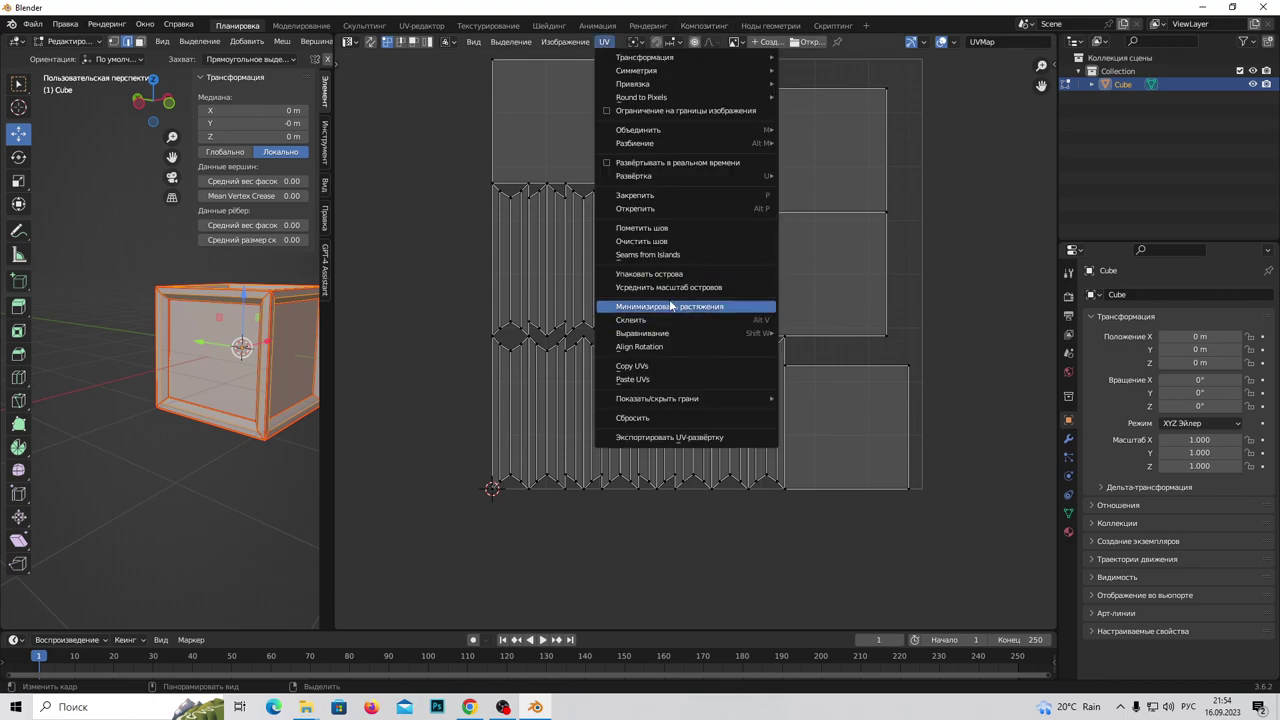
# Export the UV layout to the Desktop as cube.png at 2048 × 2048 pixels
pyautogui.click(688, 439)
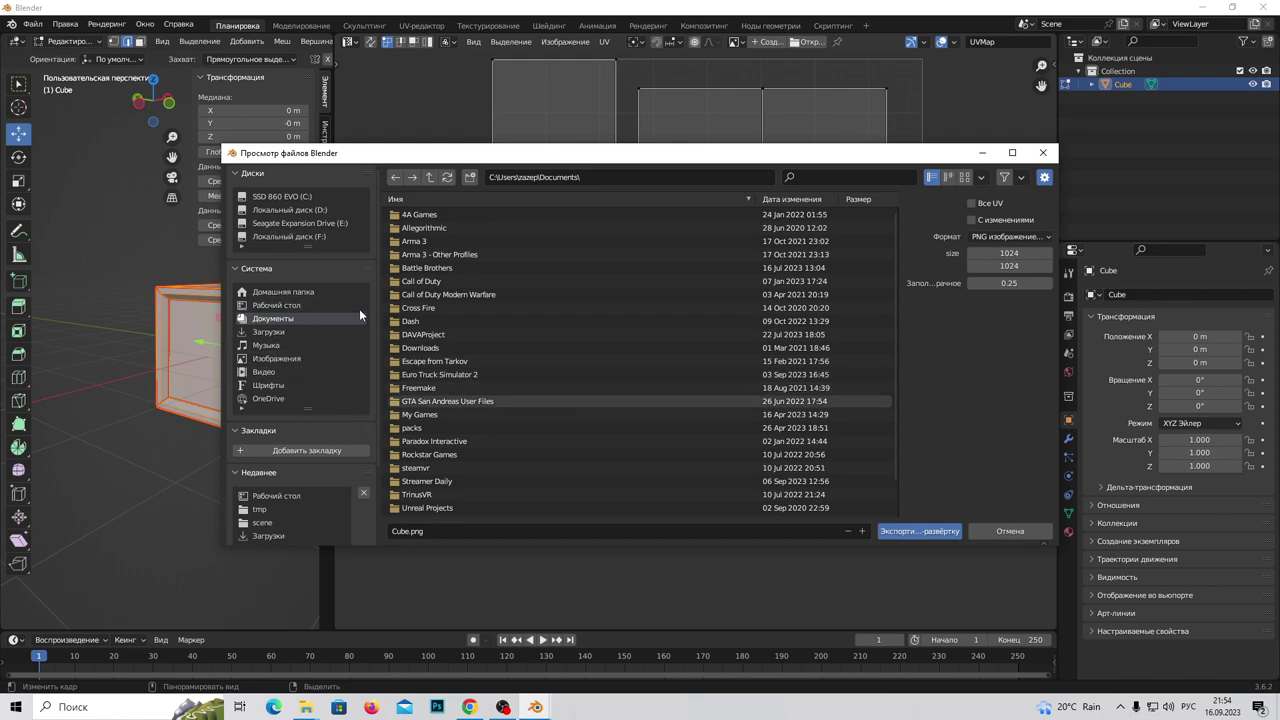
pyautogui.click(272, 305)
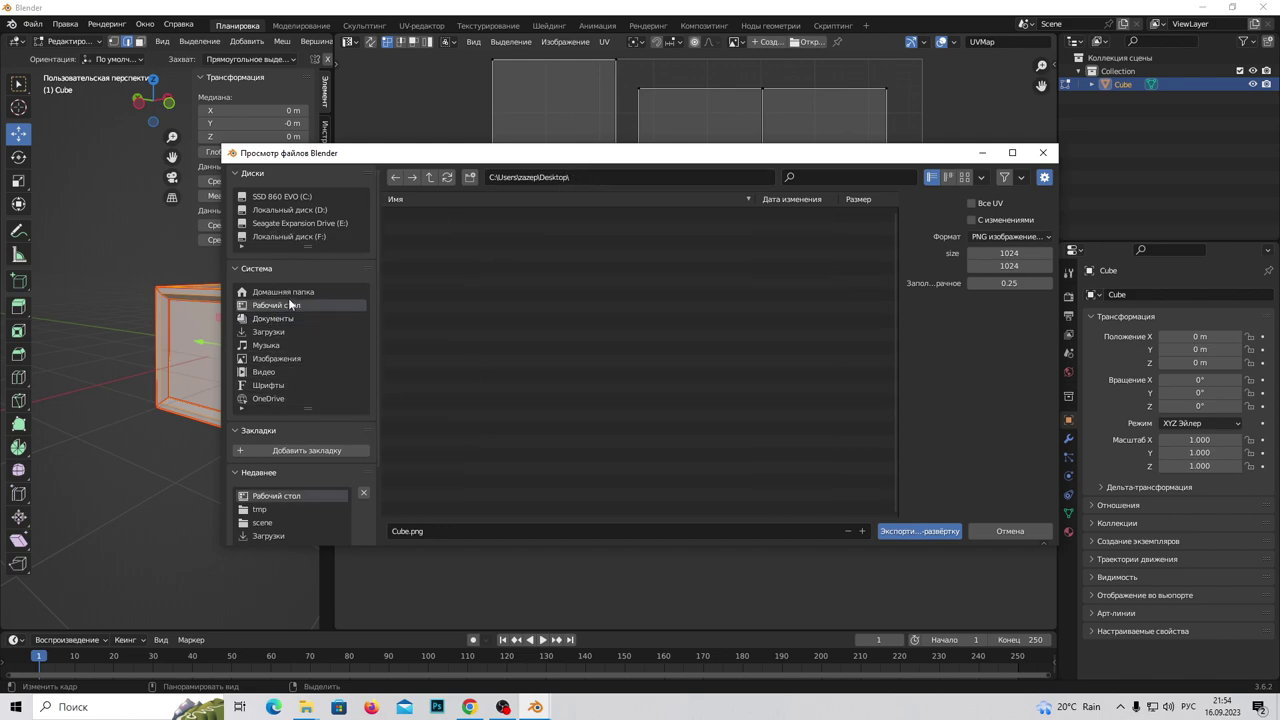
pyautogui.click(429, 530)
pyautogui.write('cube')
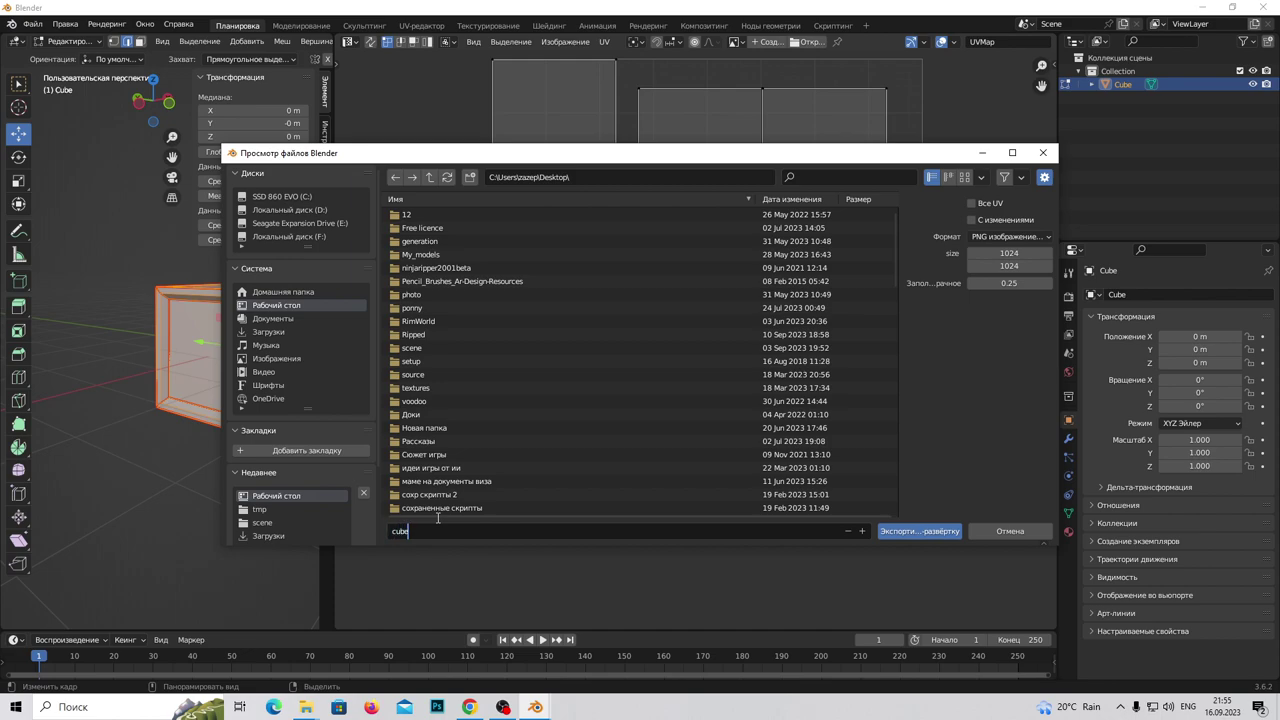
pyautogui.click(896, 530)
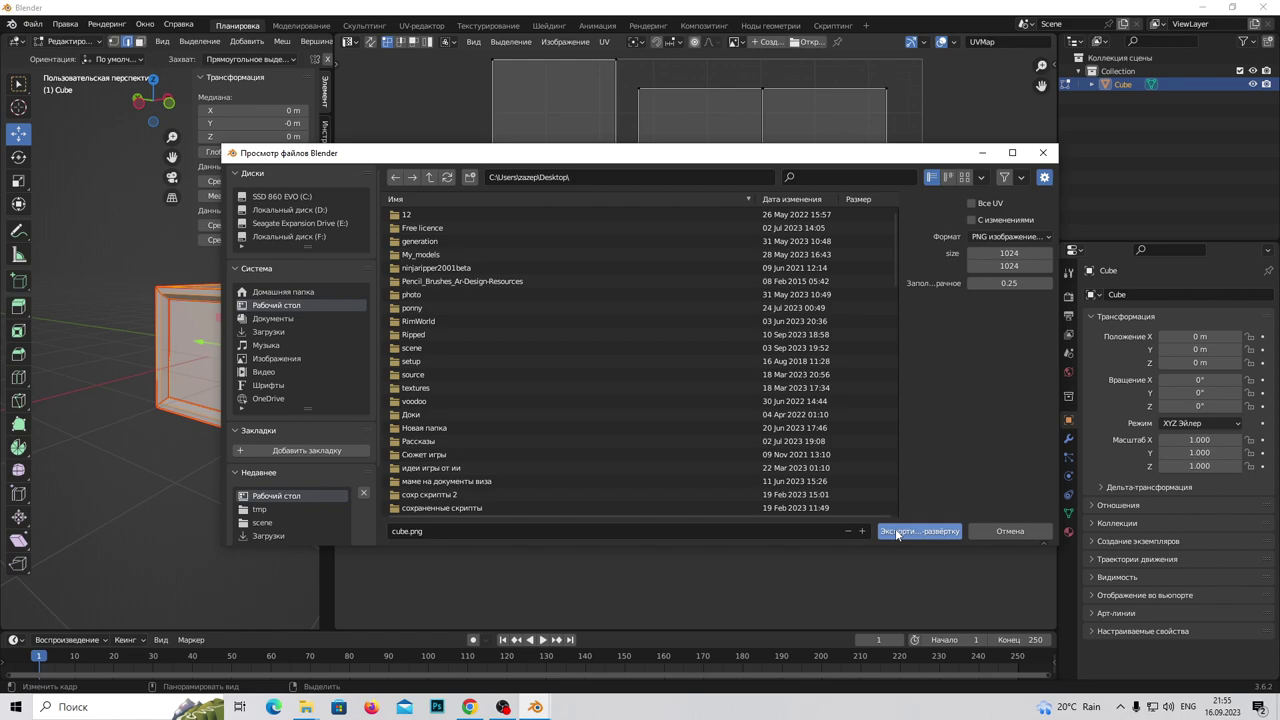
pyautogui.click(1022, 252)
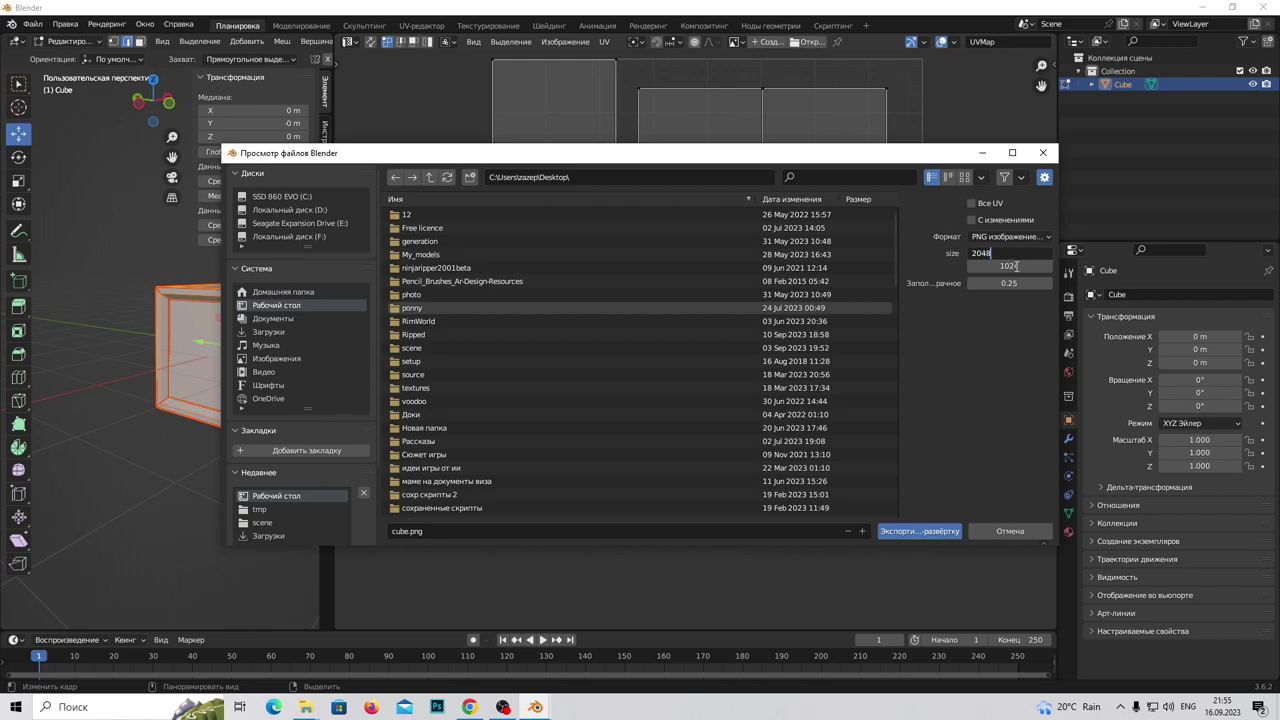
pyautogui.click(1017, 266)
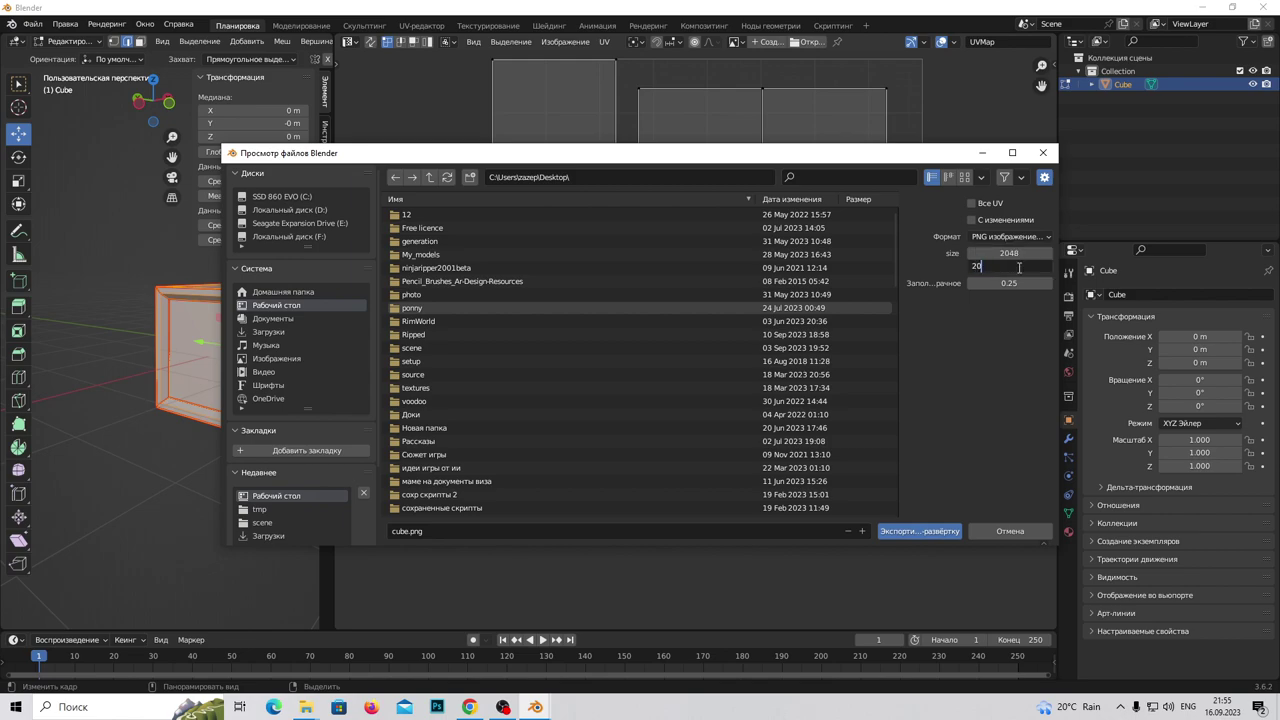
pyautogui.write('2048')
pyautogui.click(910, 533)
pyautogui.click(910, 533)
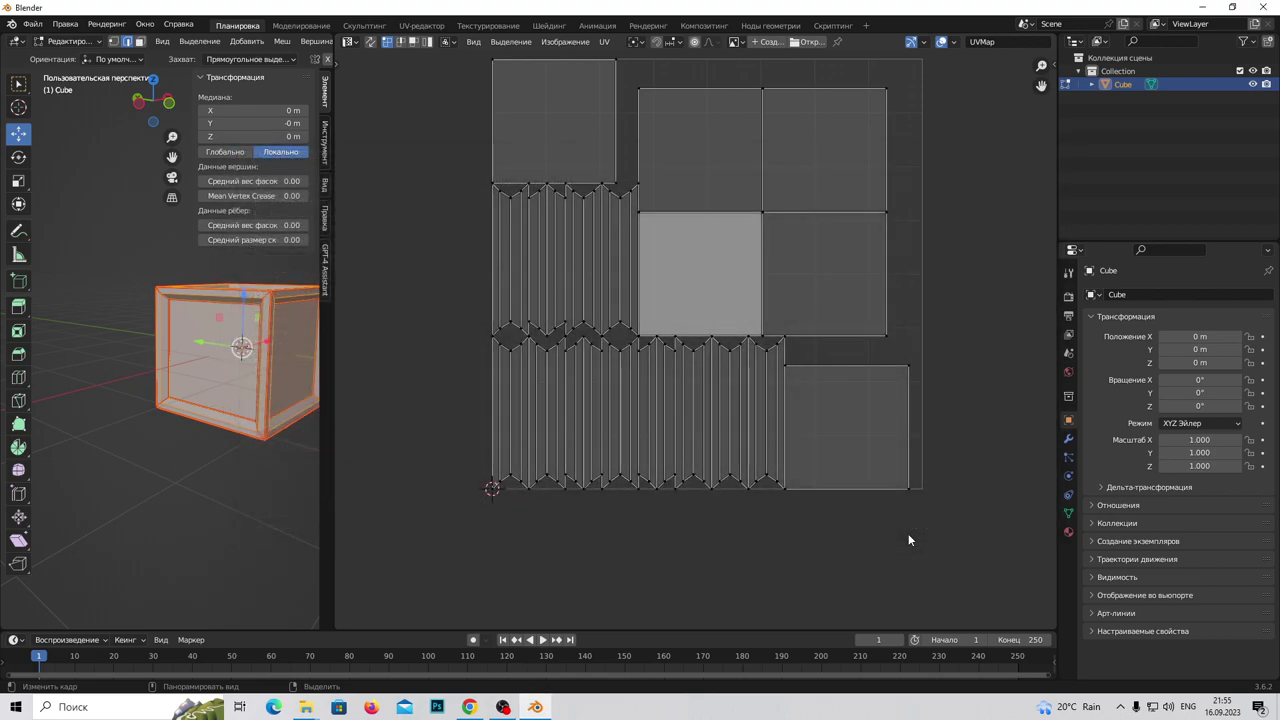
pyautogui.click(437, 708)
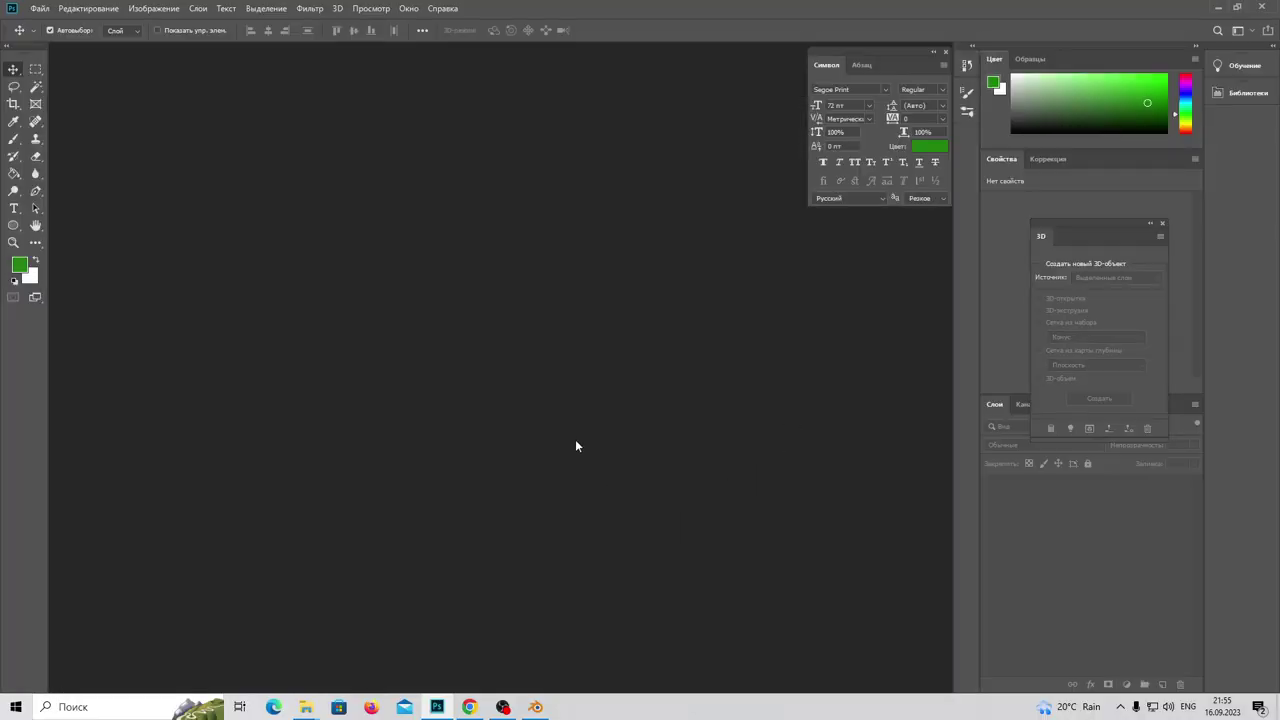
pyautogui.click(535, 707)
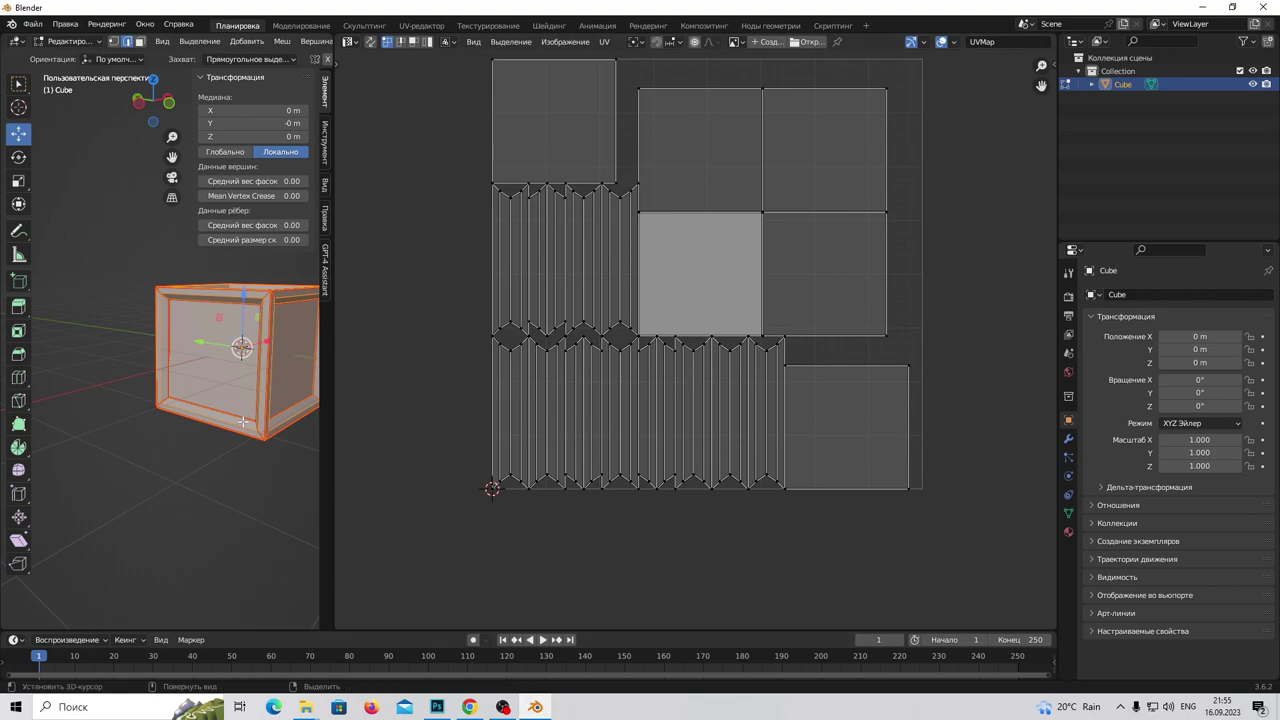
# Select only the cube's front face and widen the UV Editor to show its single square island
pyautogui.moveTo(335, 457); pyautogui.dragTo(853, 463)
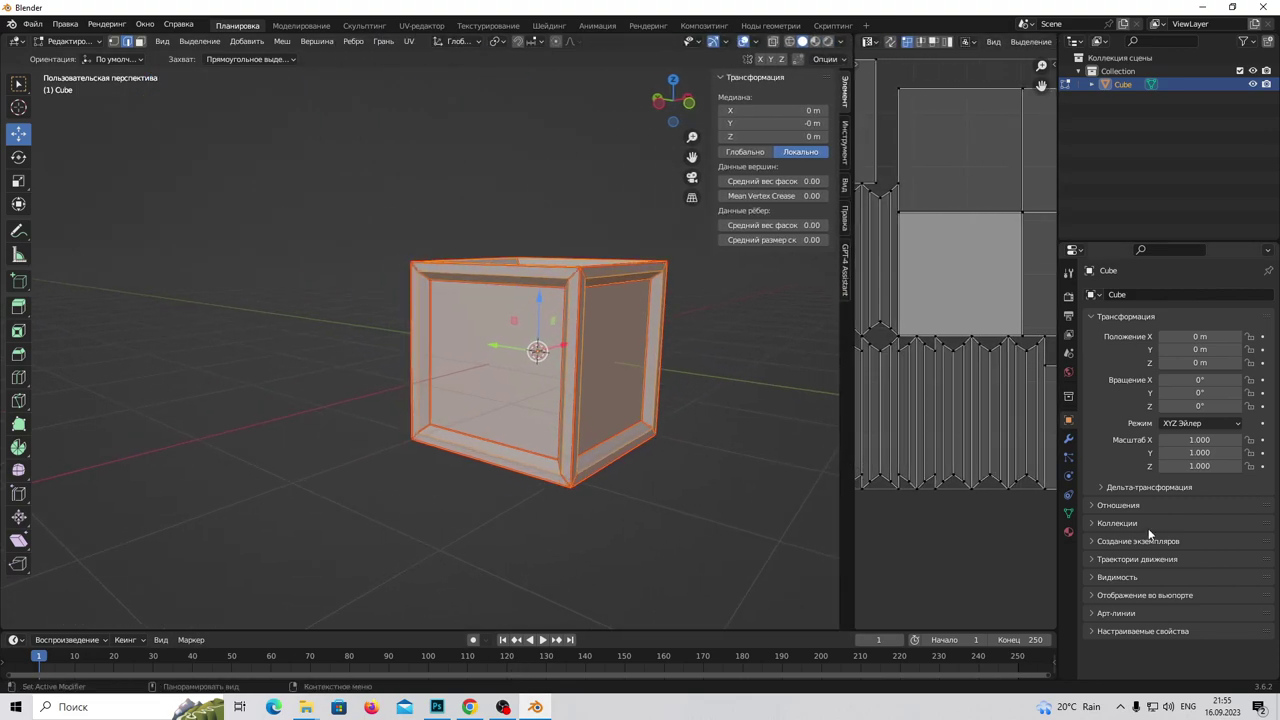
pyautogui.press('KP_1')
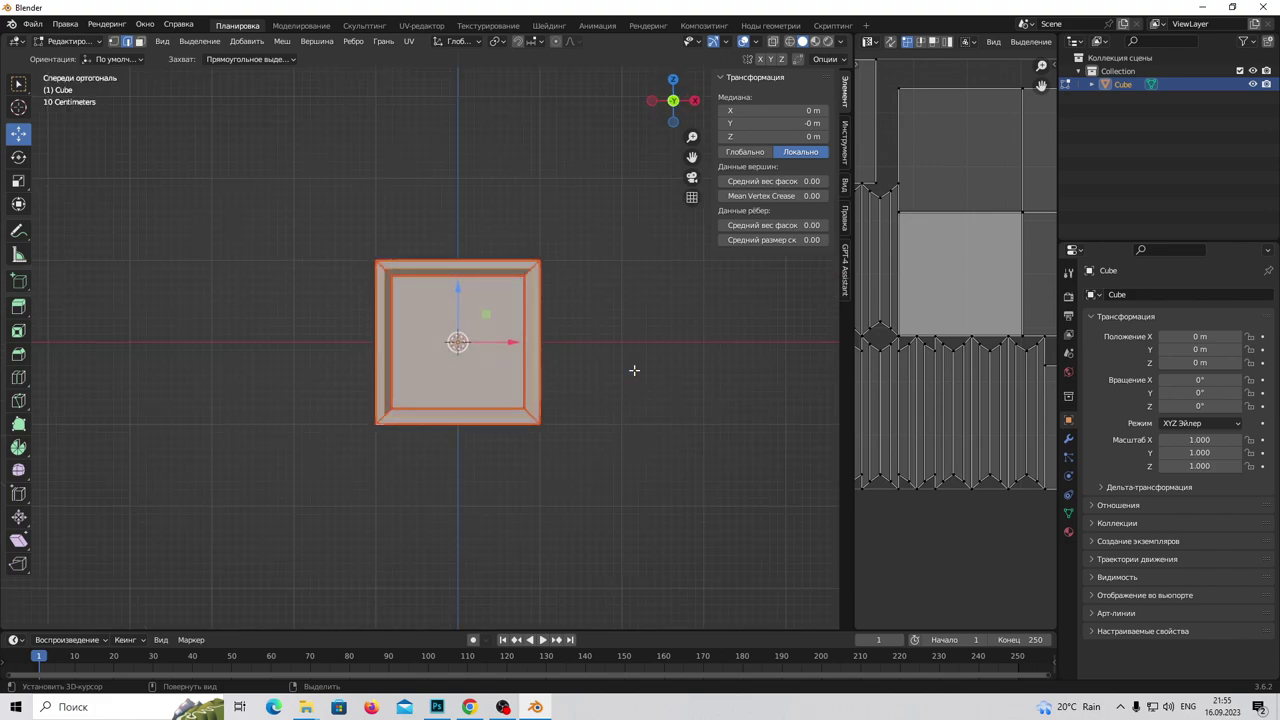
pyautogui.moveTo(509, 317)
pyautogui.mouseDown(button='middle')
pyautogui.moveTo(529, 387)
pyautogui.moveTo(243, 197)
pyautogui.mouseUp(button='middle')
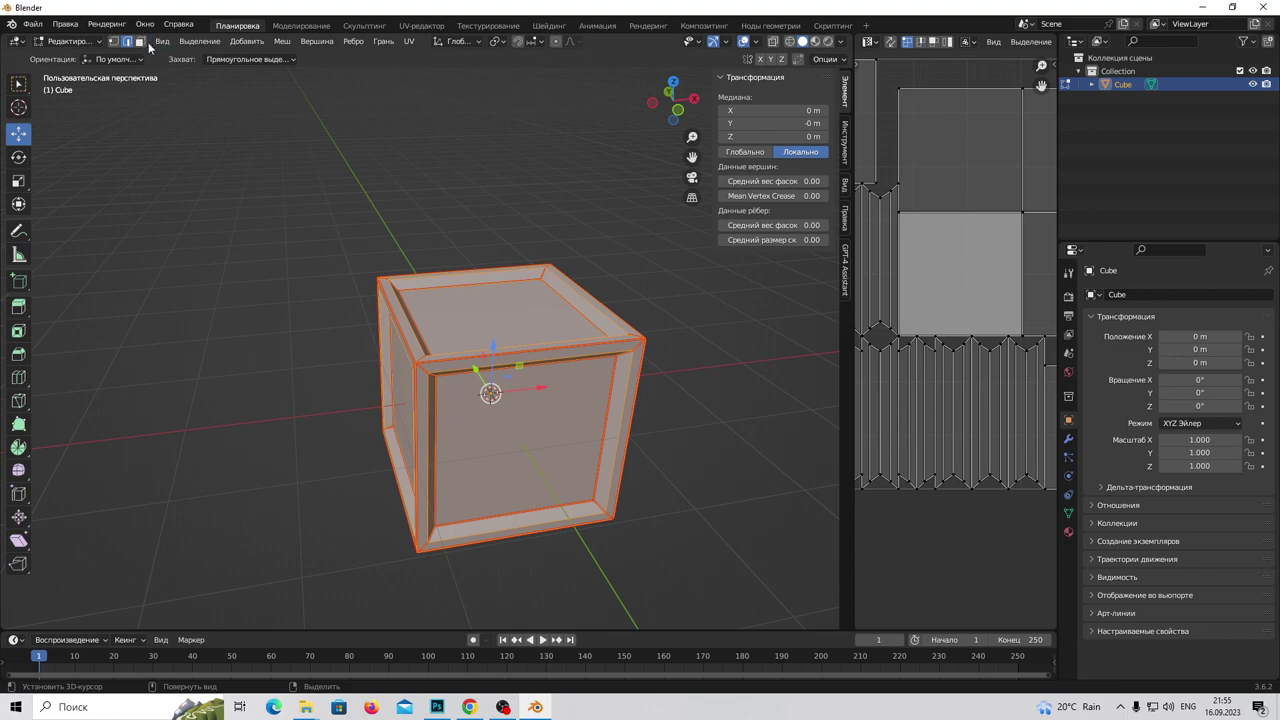
pyautogui.click(490, 397)
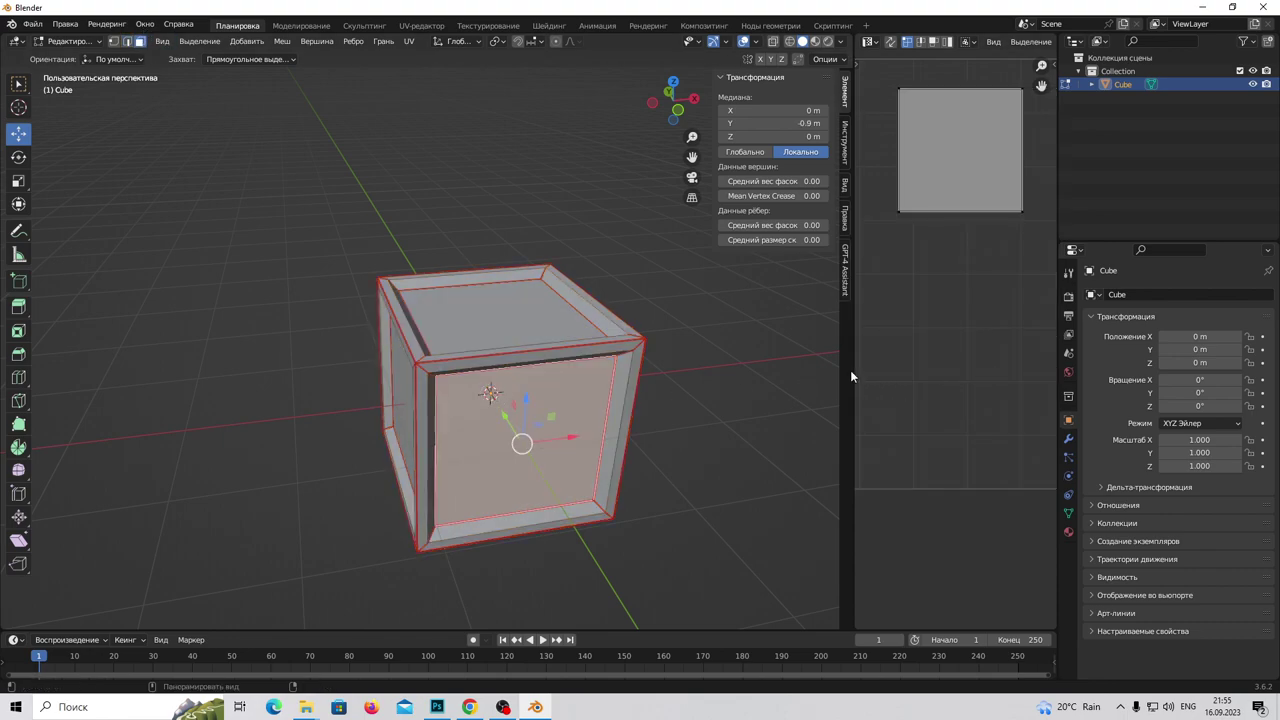
pyautogui.moveTo(850, 376); pyautogui.dragTo(573, 370)
pyautogui.scroll(-3, 855, 321)
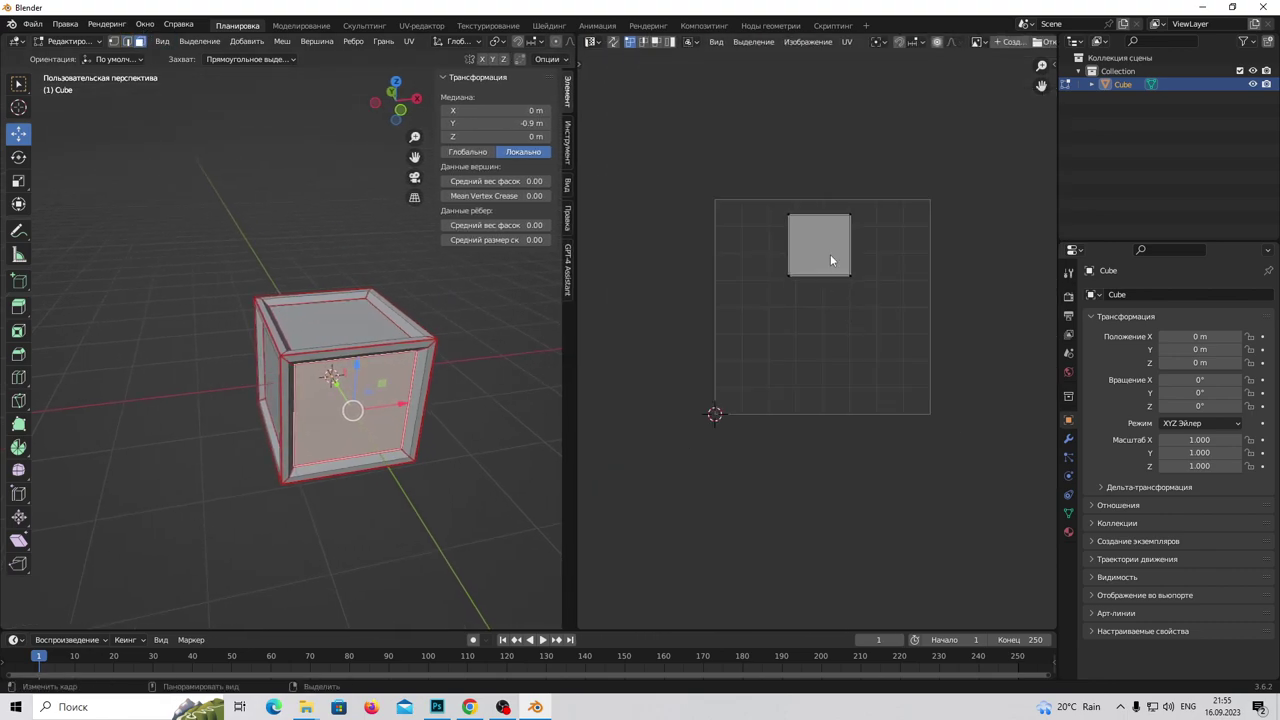
pyautogui.click(436, 707)
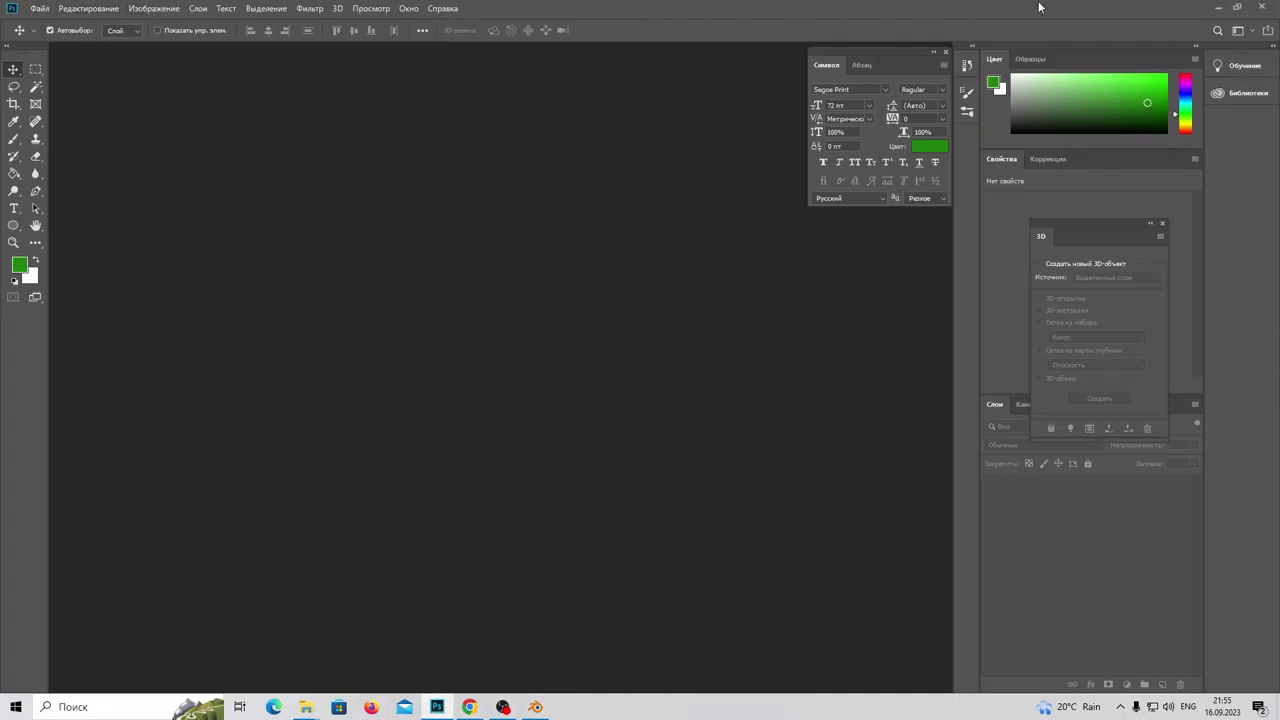
# Minimize the open windows and drag cube.png from the desktop into Photoshop to open it
pyautogui.click(1217, 7)
pyautogui.click(1204, 8)
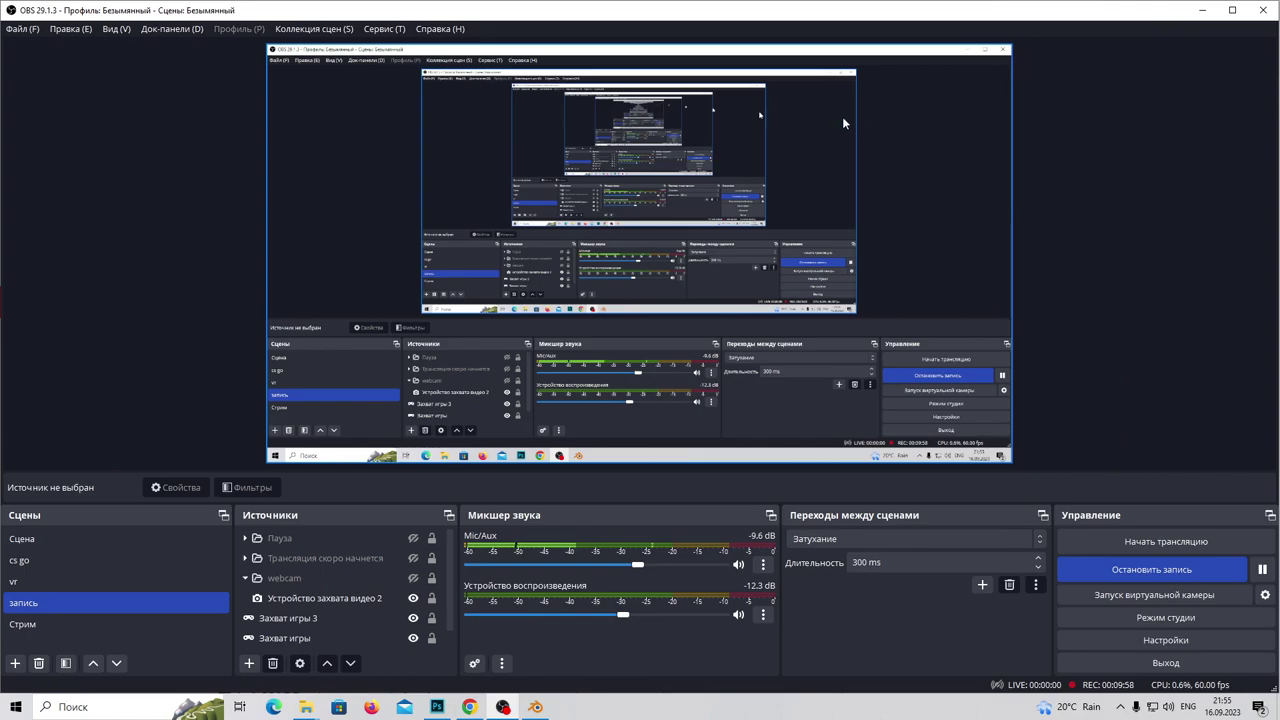
pyautogui.click(1206, 10)
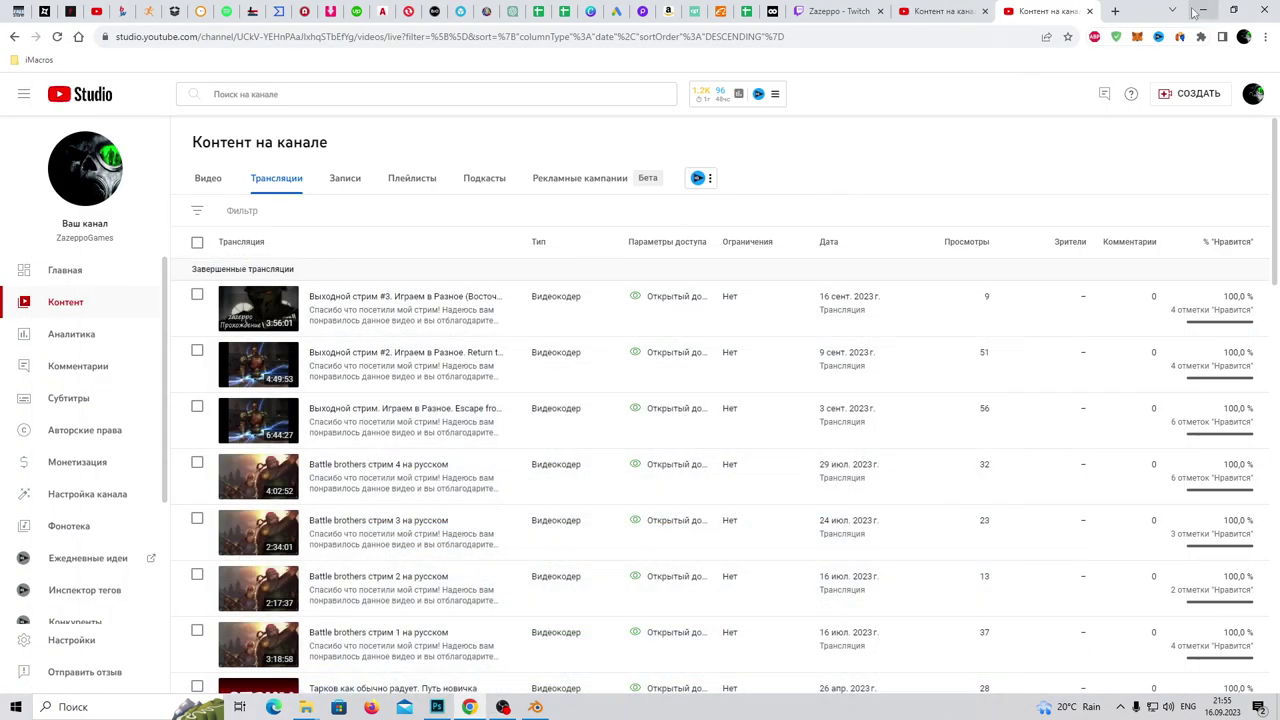
pyautogui.click(1203, 10)
pyautogui.click(912, 200)
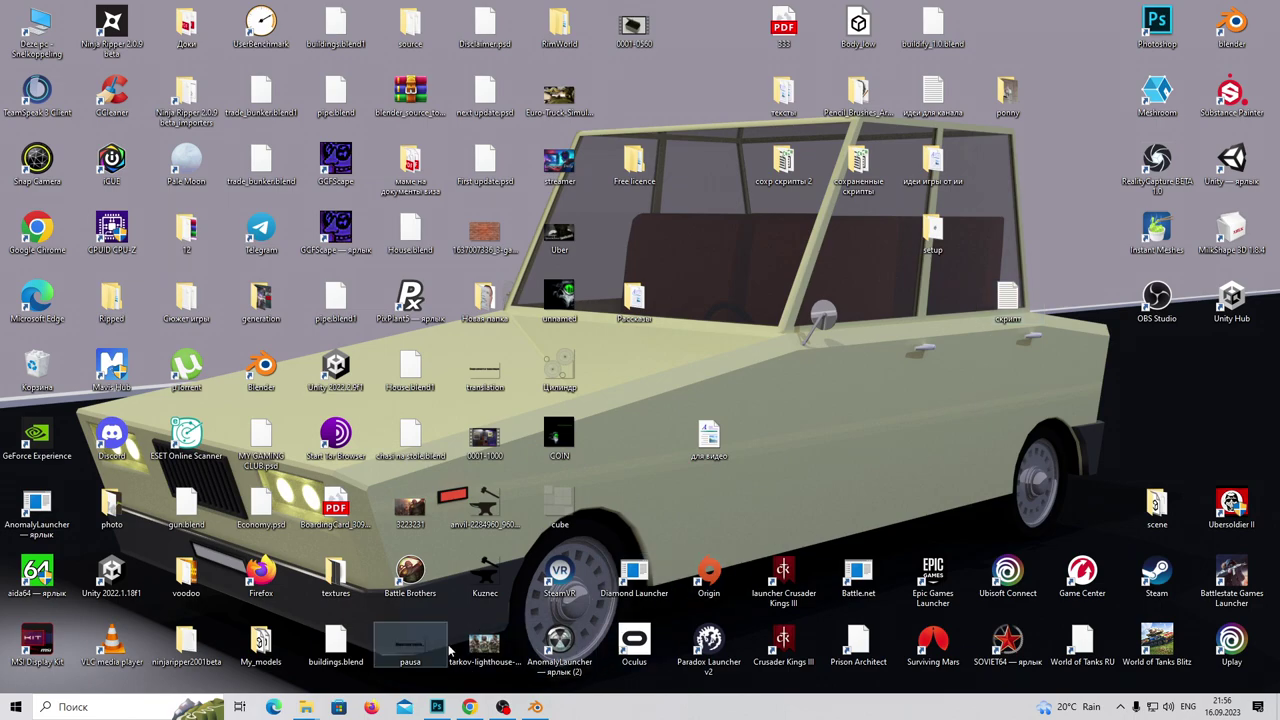
pyautogui.moveTo(560, 503); pyautogui.dragTo(432, 410)
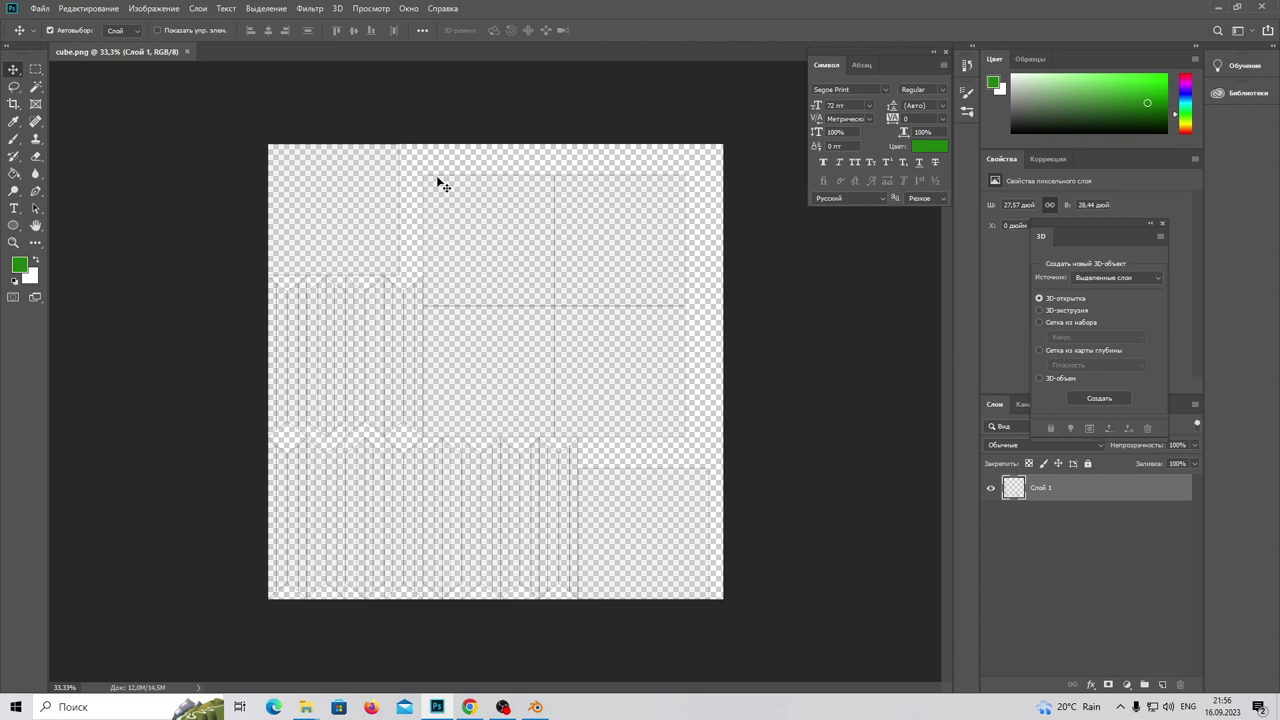
pyautogui.click(1216, 7)
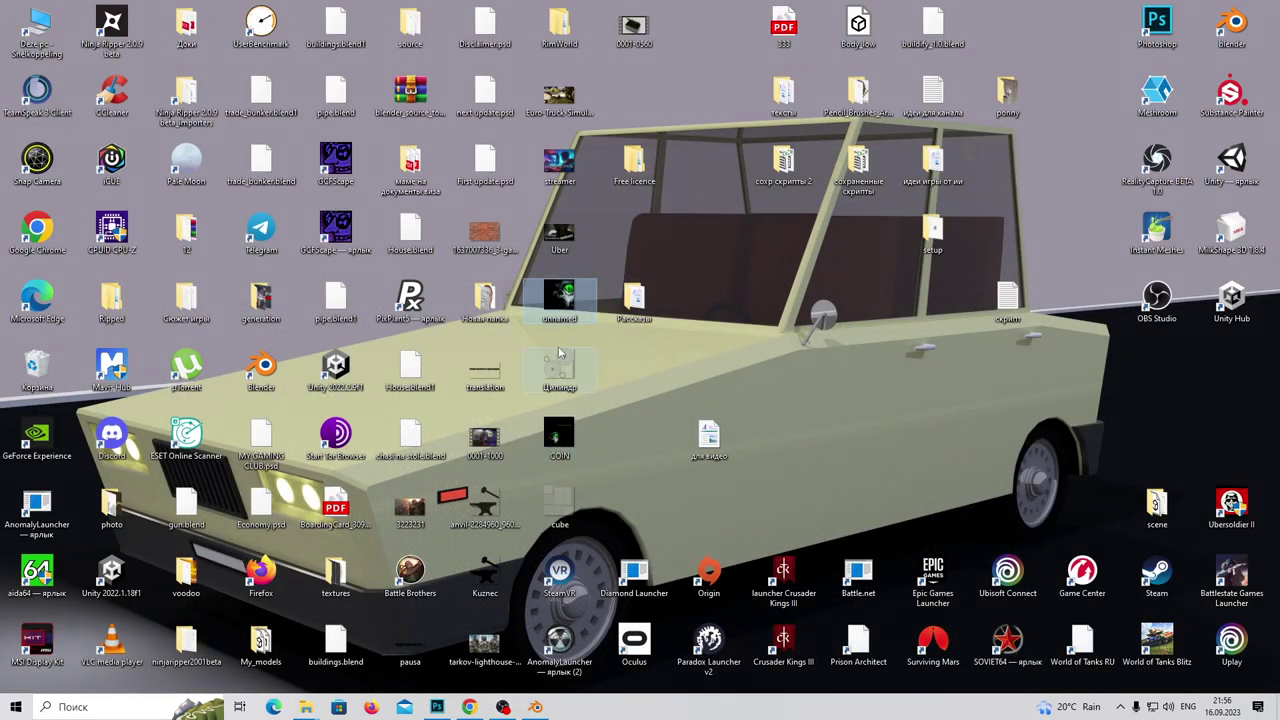
# Place the gas-mask picture onto the UV canvas and lower its layer opacity
pyautogui.click(437, 707)
pyautogui.moveTo(437, 707); pyautogui.dragTo(477, 380)
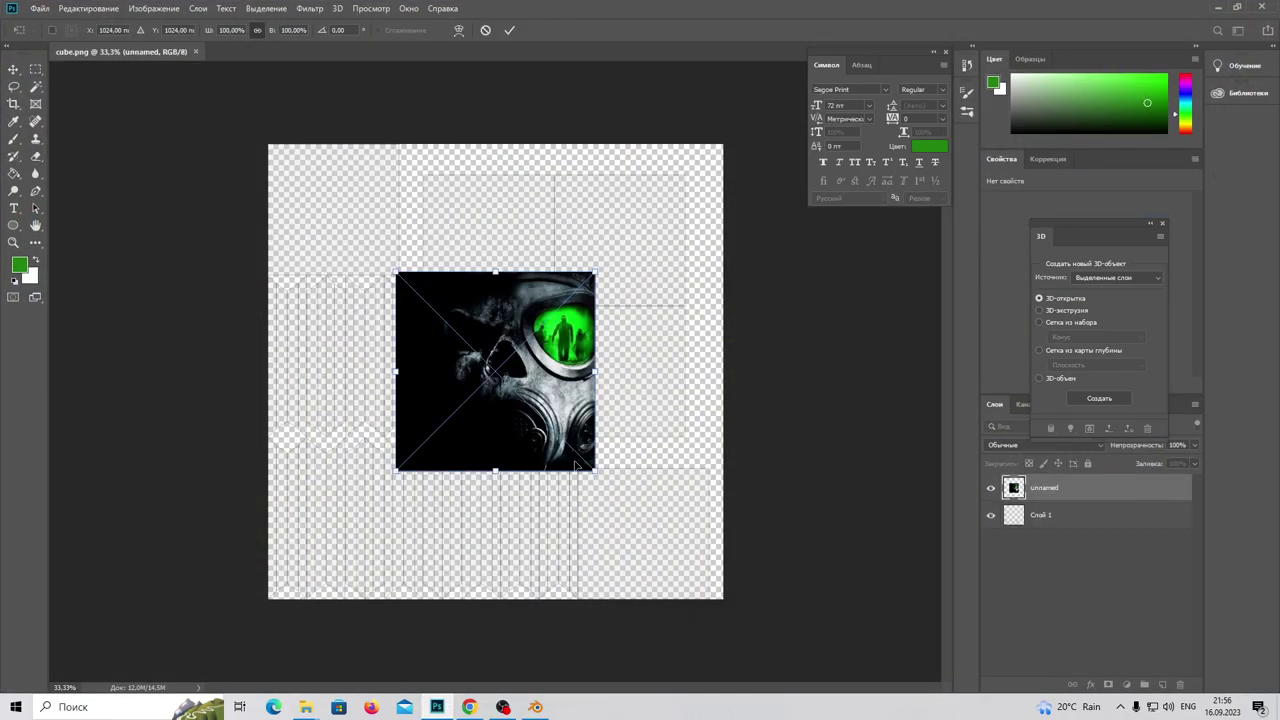
pyautogui.hotkey('ctrl', '+')
pyautogui.hotkey('ctrl', '+')
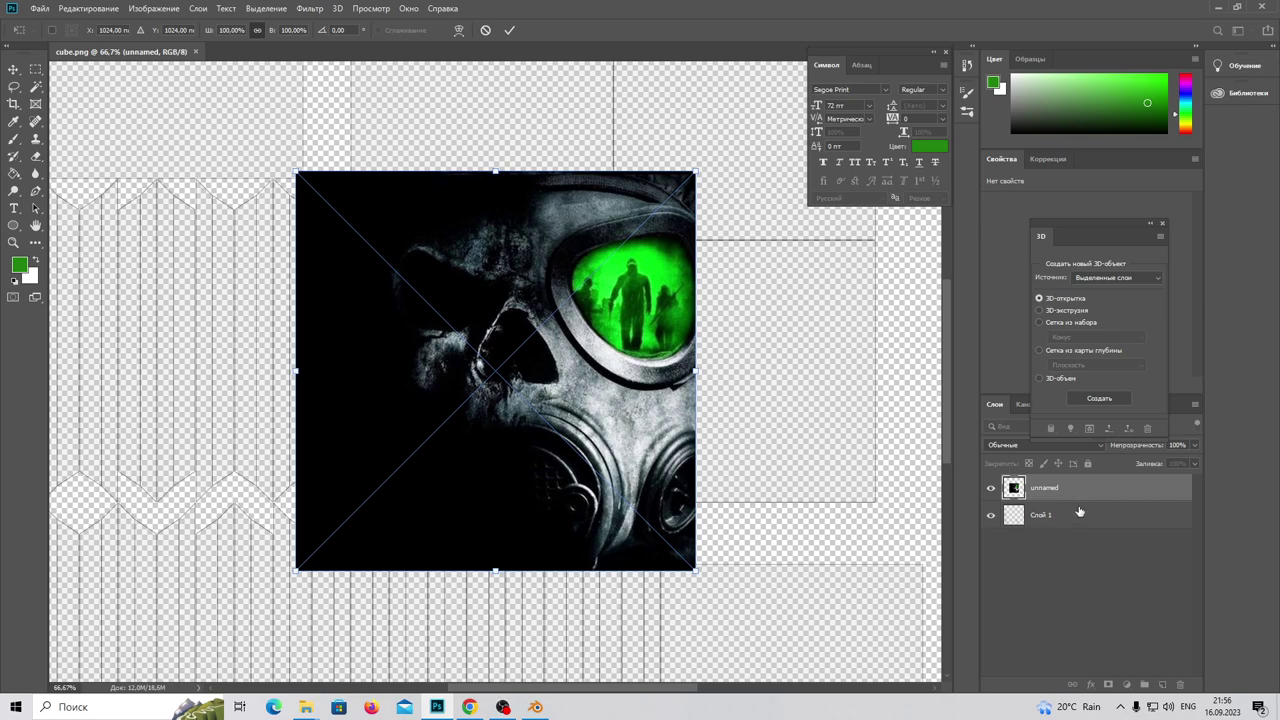
pyautogui.click(1199, 444)
pyautogui.moveTo(1196, 461); pyautogui.dragTo(1173, 461)
# Scale the gas-mask image and align its corners to fit one UV square
pyautogui.click(695, 569)
pyautogui.moveTo(695, 569); pyautogui.dragTo(614, 502)
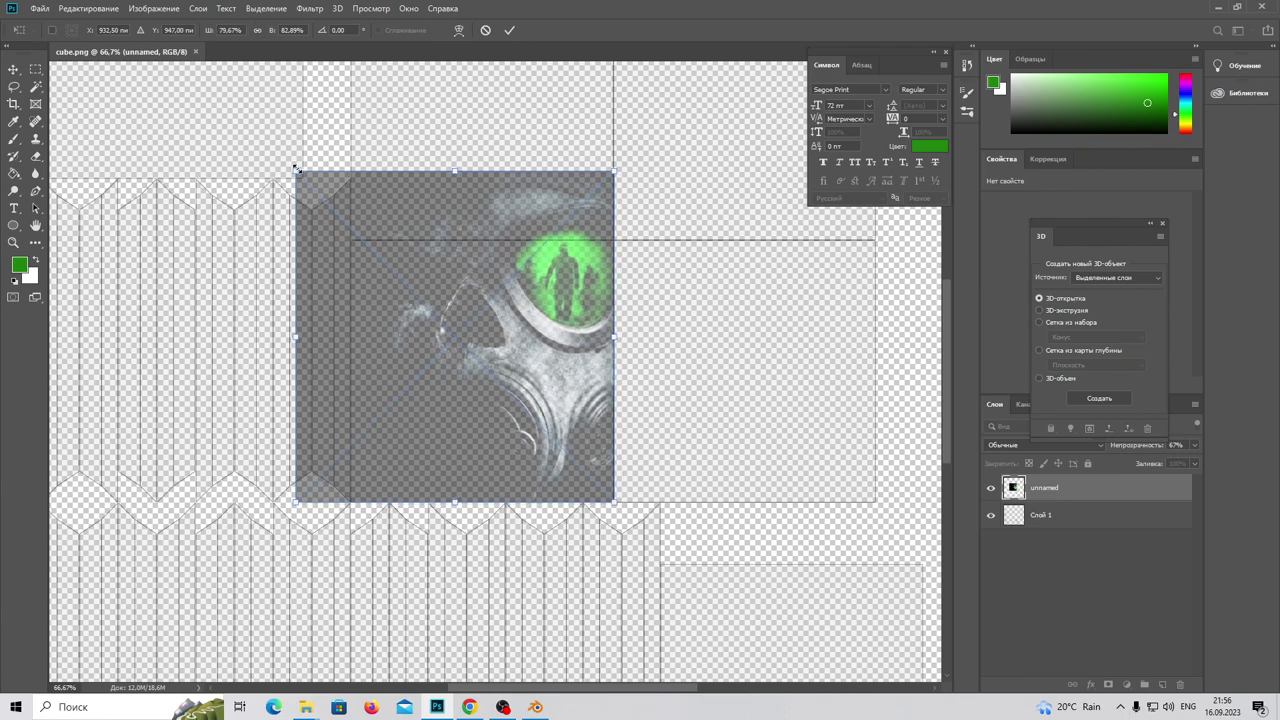
pyautogui.moveTo(296, 169); pyautogui.dragTo(350, 239)
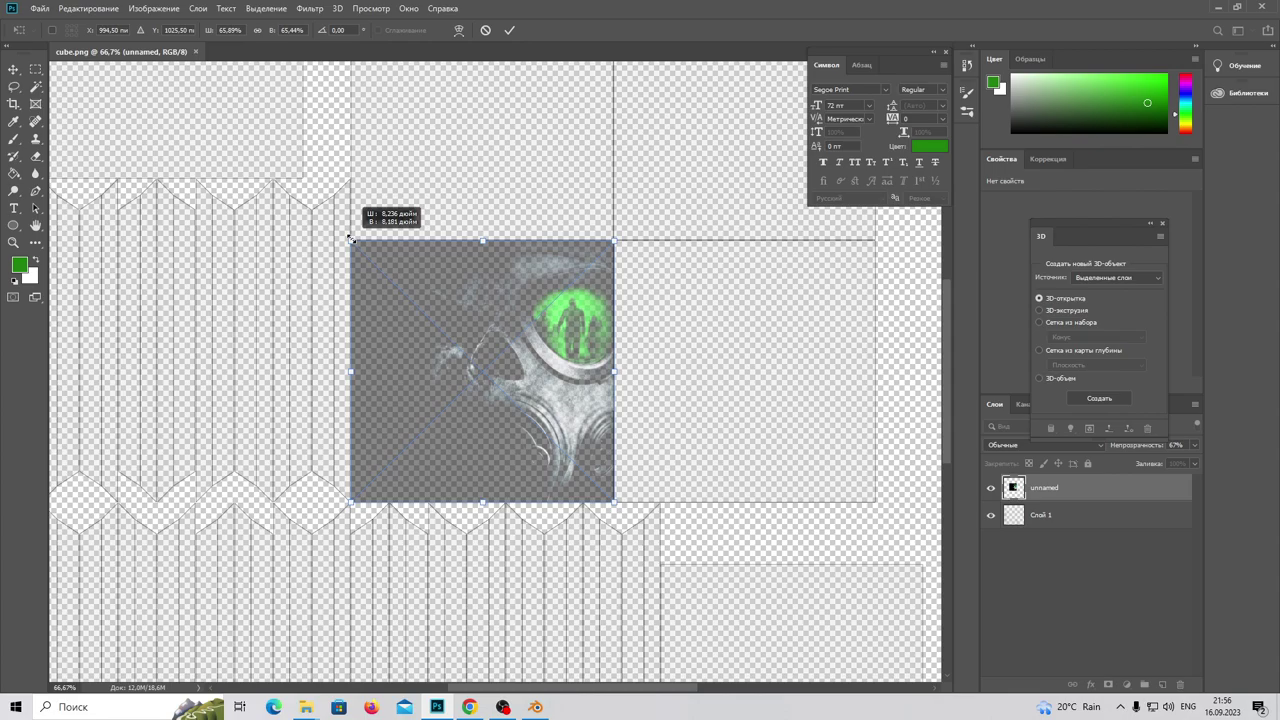
pyautogui.hotkey('ctrl', '+')
pyautogui.hotkey('ctrl', '+')
pyautogui.scroll(2, 366, 348)
pyautogui.scroll(2, 366, 352)
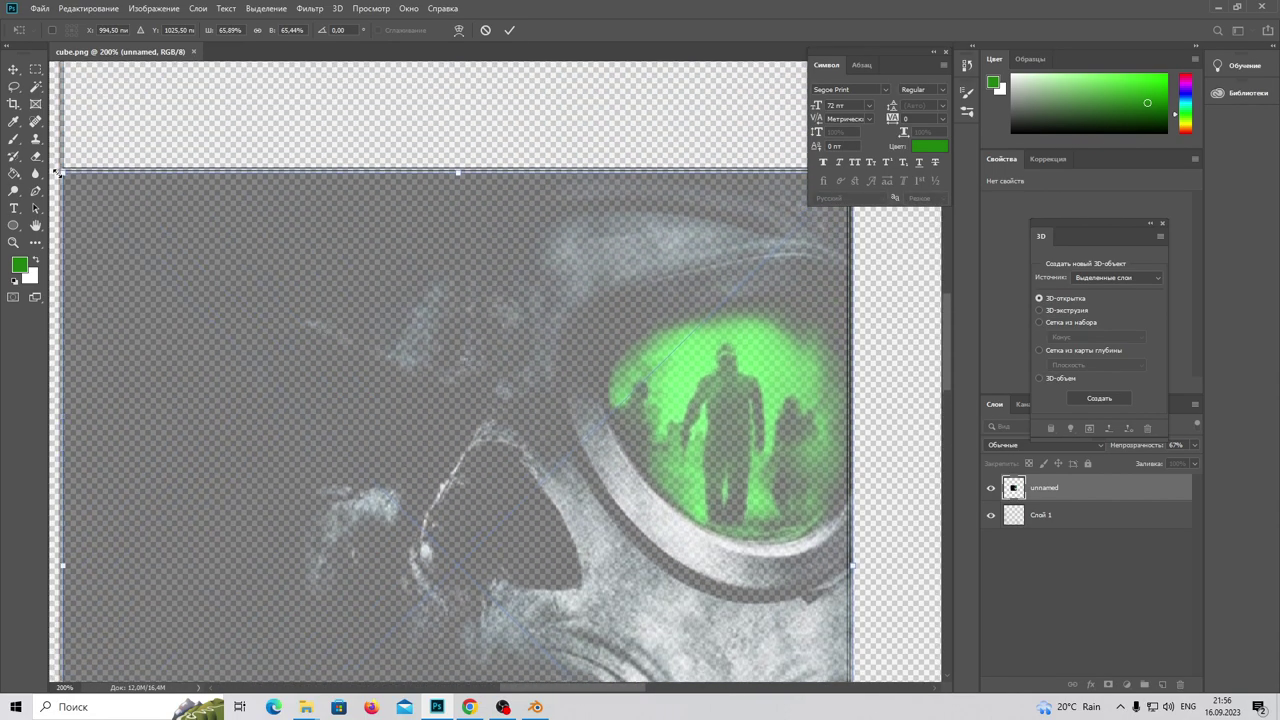
pyautogui.moveTo(62, 172); pyautogui.dragTo(59, 170)
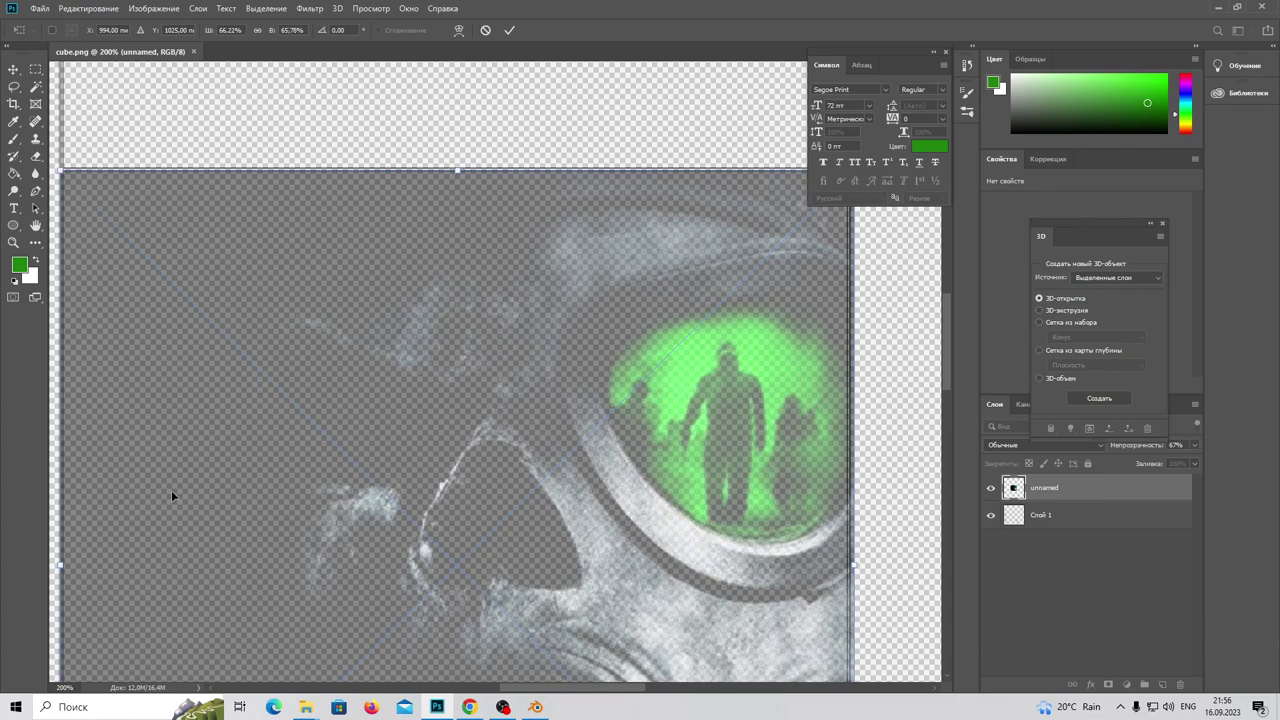
pyautogui.scroll(-2, 301, 559)
pyautogui.scroll(-2, 324, 574)
pyautogui.scroll(-2, 336, 590)
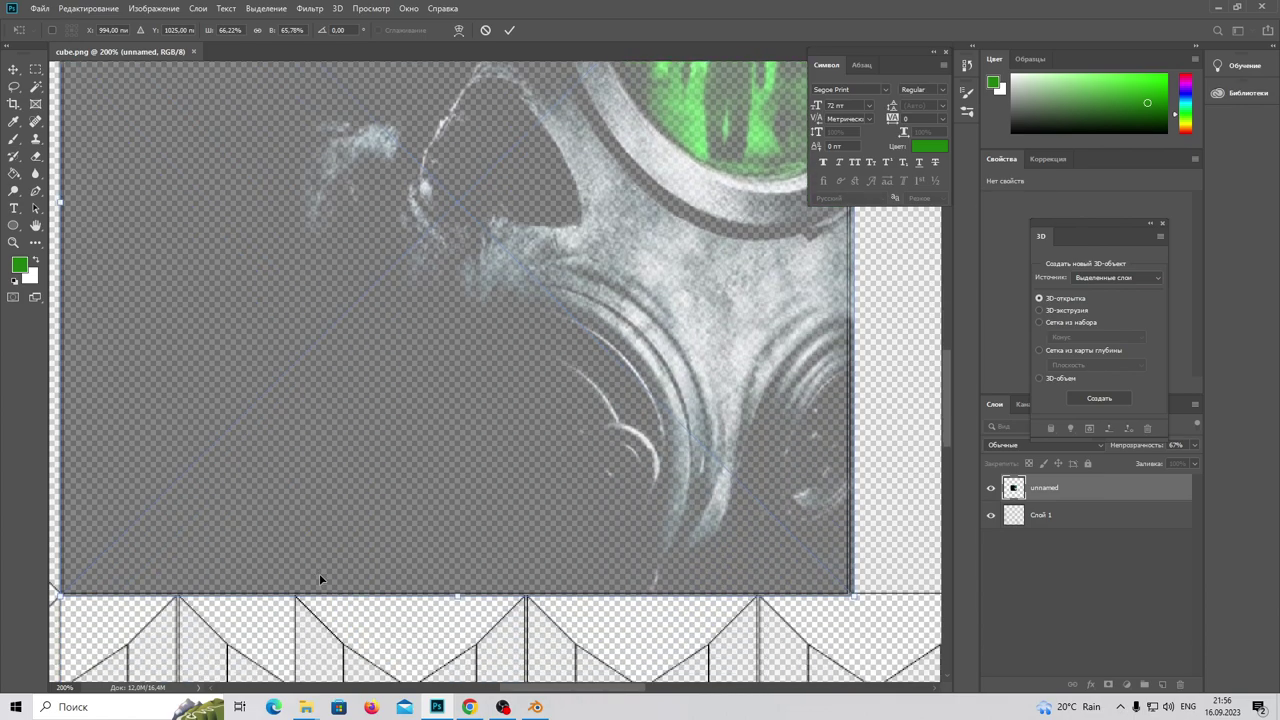
pyautogui.moveTo(855, 597); pyautogui.dragTo(849, 593)
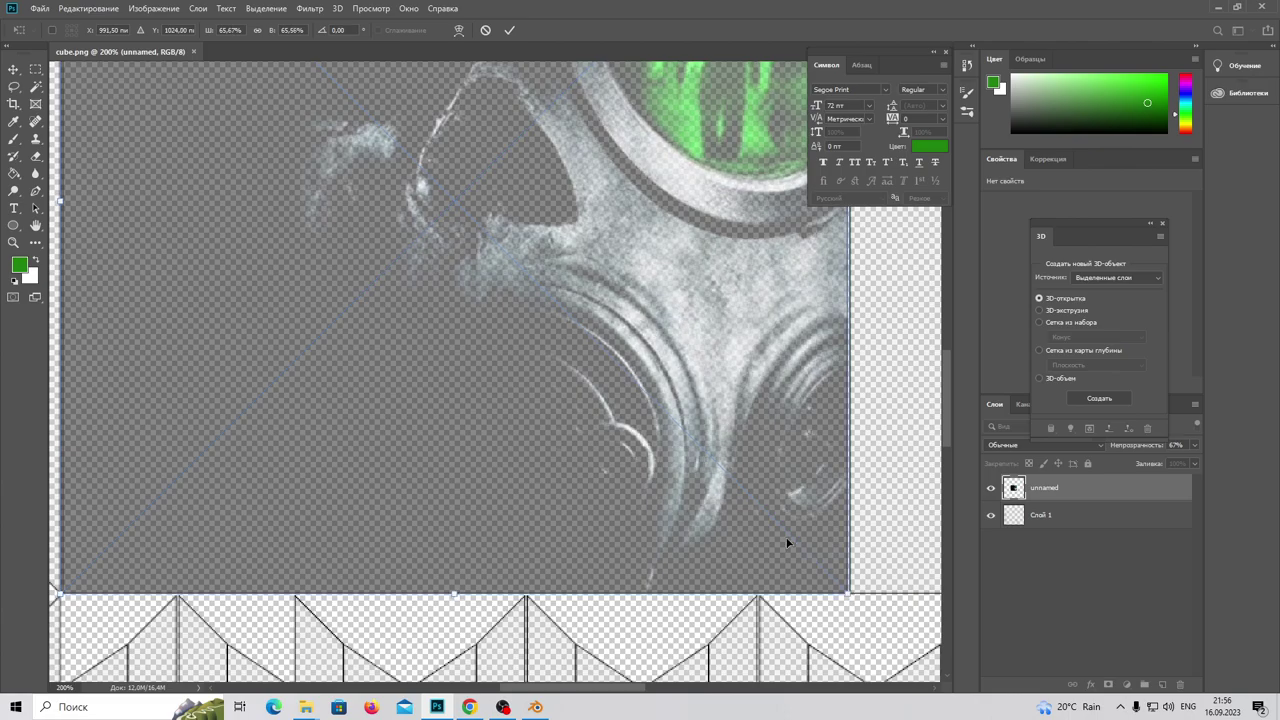
pyautogui.hotkey('ctrl', '-')
pyautogui.hotkey('ctrl', '-')
# Restore the gas-mask layer to full opacity and switch over to Blender
pyautogui.click(1194, 446)
pyautogui.moveTo(1178, 461); pyautogui.dragTo(1193, 461)
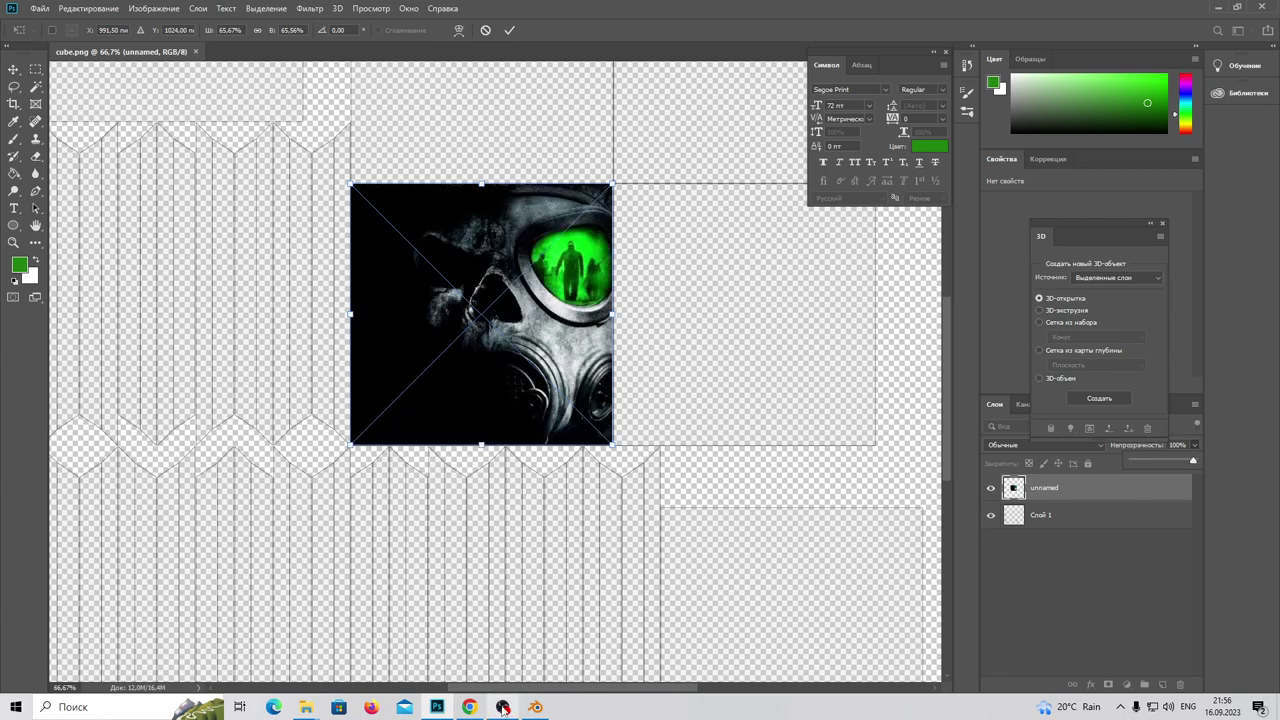
pyautogui.moveTo(557, 689); pyautogui.dragTo(600, 688)
pyautogui.scroll(-2, 452, 451)
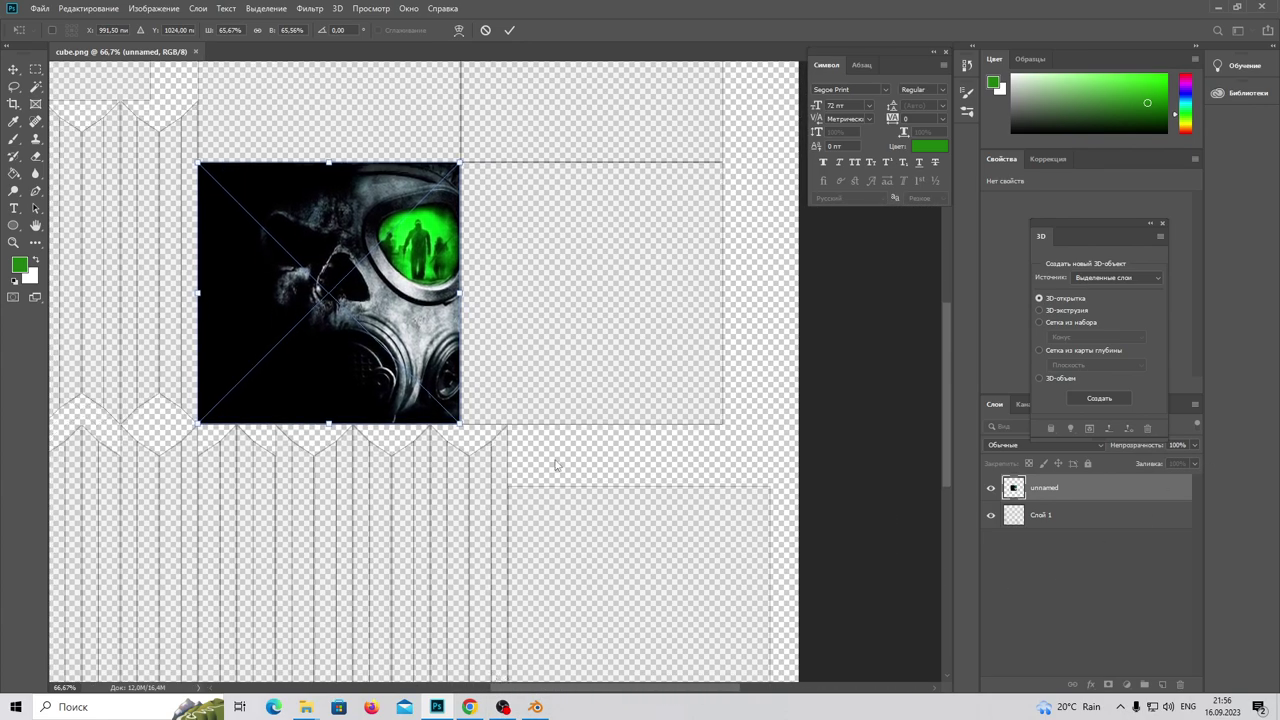
pyautogui.scroll(3, 520, 499)
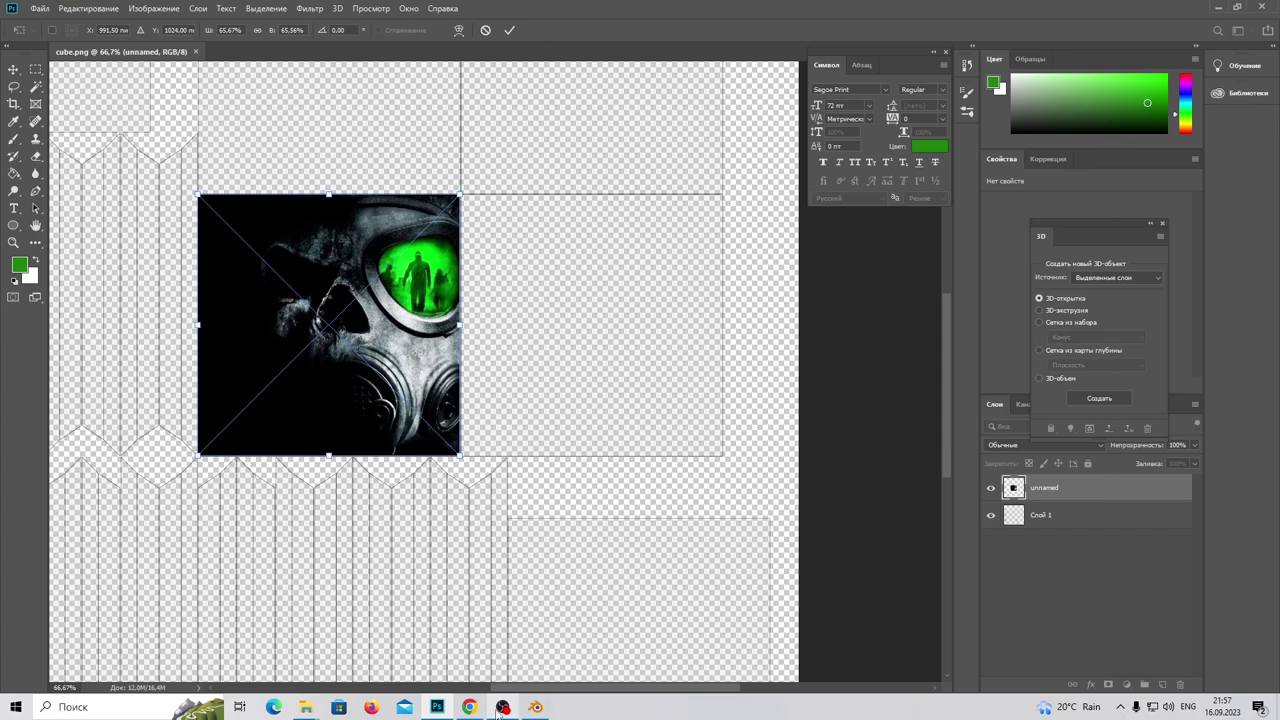
pyautogui.click(537, 708)
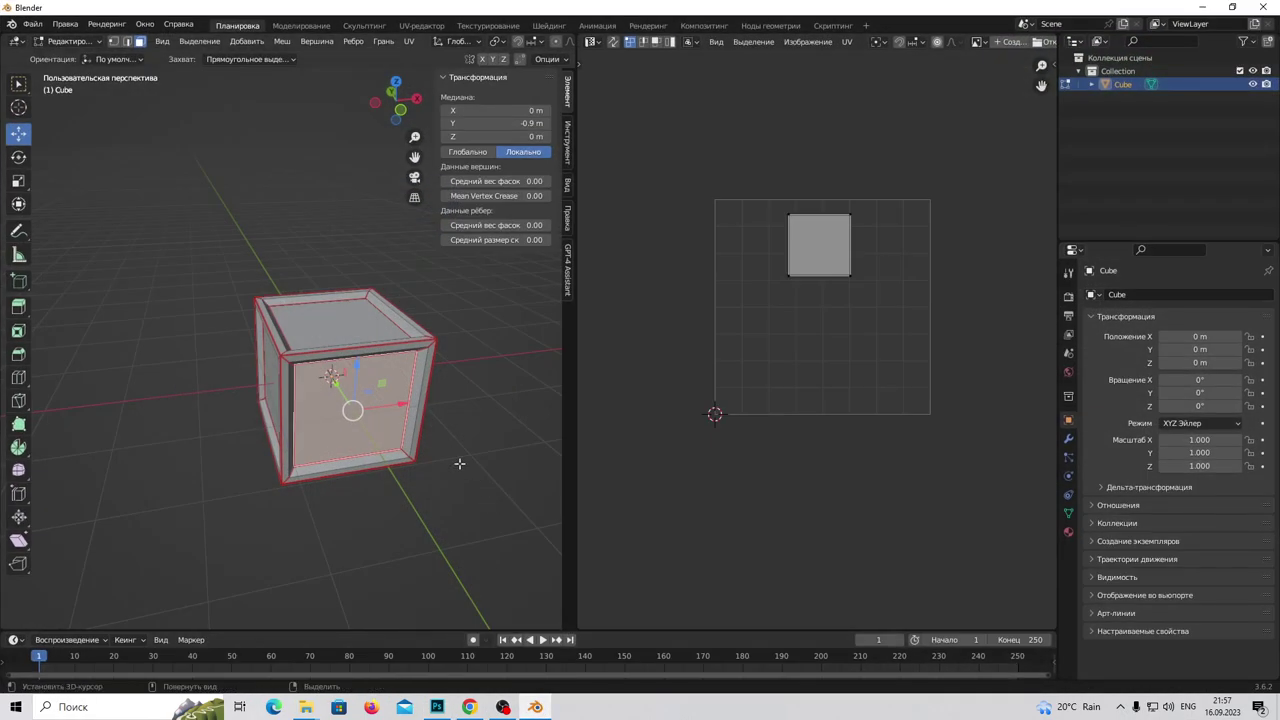
# Select the cube's left face to see which UV square it uses, then return to Photoshop
pyautogui.press('g')
pyautogui.moveTo(325, 459)
pyautogui.mouseDown(button='middle')
pyautogui.moveTo(269, 402)
pyautogui.moveTo(277, 451)
pyautogui.moveTo(334, 449)
pyautogui.moveTo(126, 449)
pyautogui.moveTo(280, 449)
pyautogui.moveTo(333, 383)
pyautogui.mouseUp(button='middle')
pyautogui.click(333, 383)
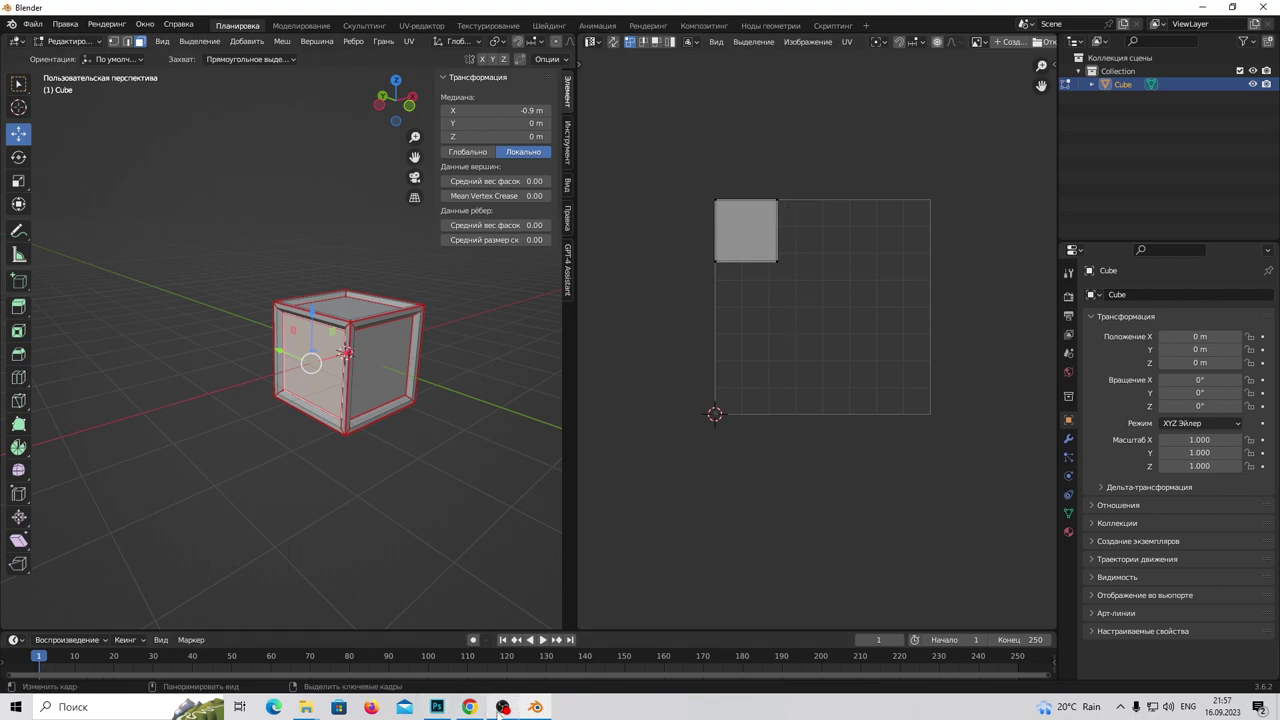
pyautogui.click(446, 710)
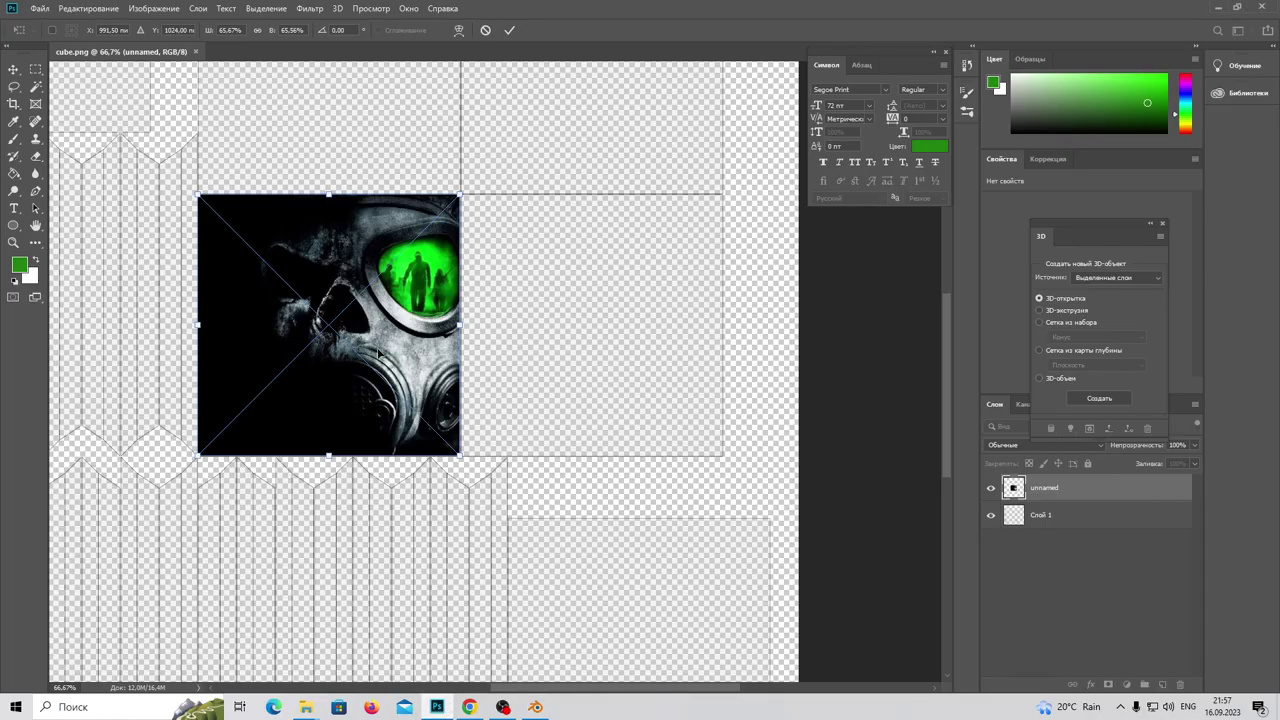
# Commit the gas-mask placement and add a new empty layer
pyautogui.scroll(2, 567, 418)
pyautogui.scroll(2, 528, 580)
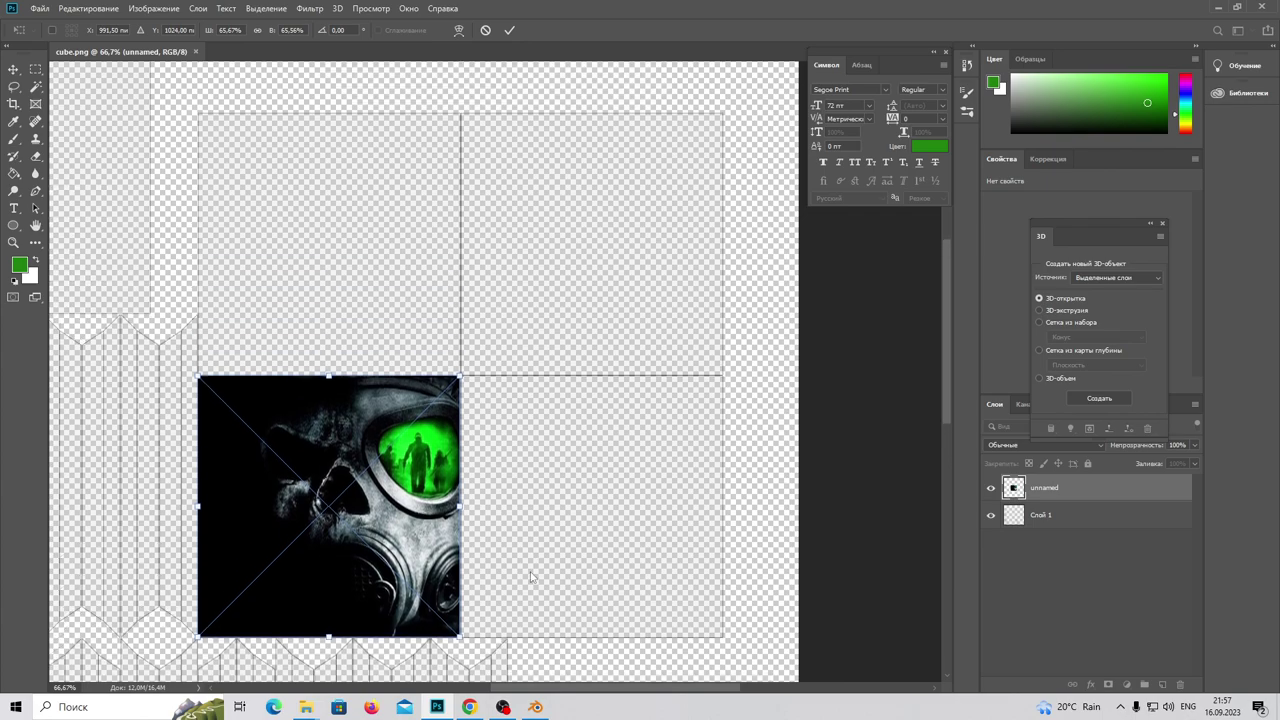
pyautogui.scroll(2, 530, 640)
pyautogui.moveTo(535, 688); pyautogui.dragTo(427, 678)
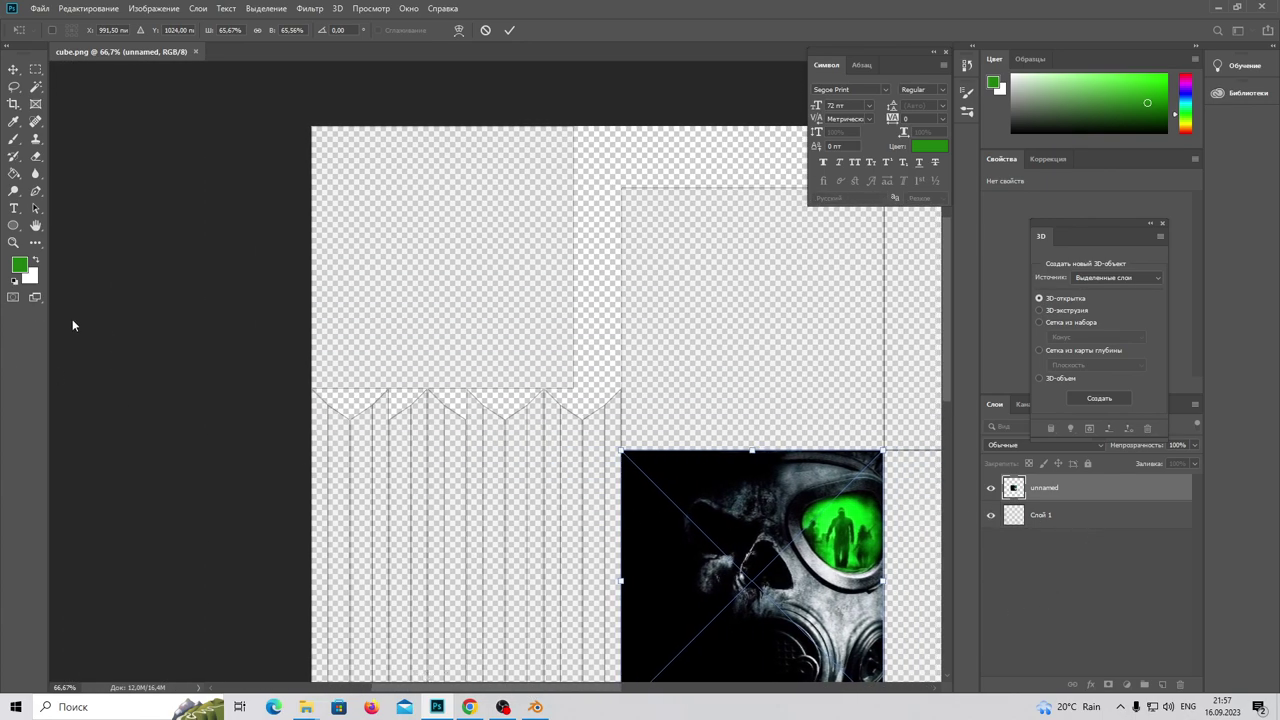
pyautogui.click(14, 86)
pyautogui.click(1162, 684)
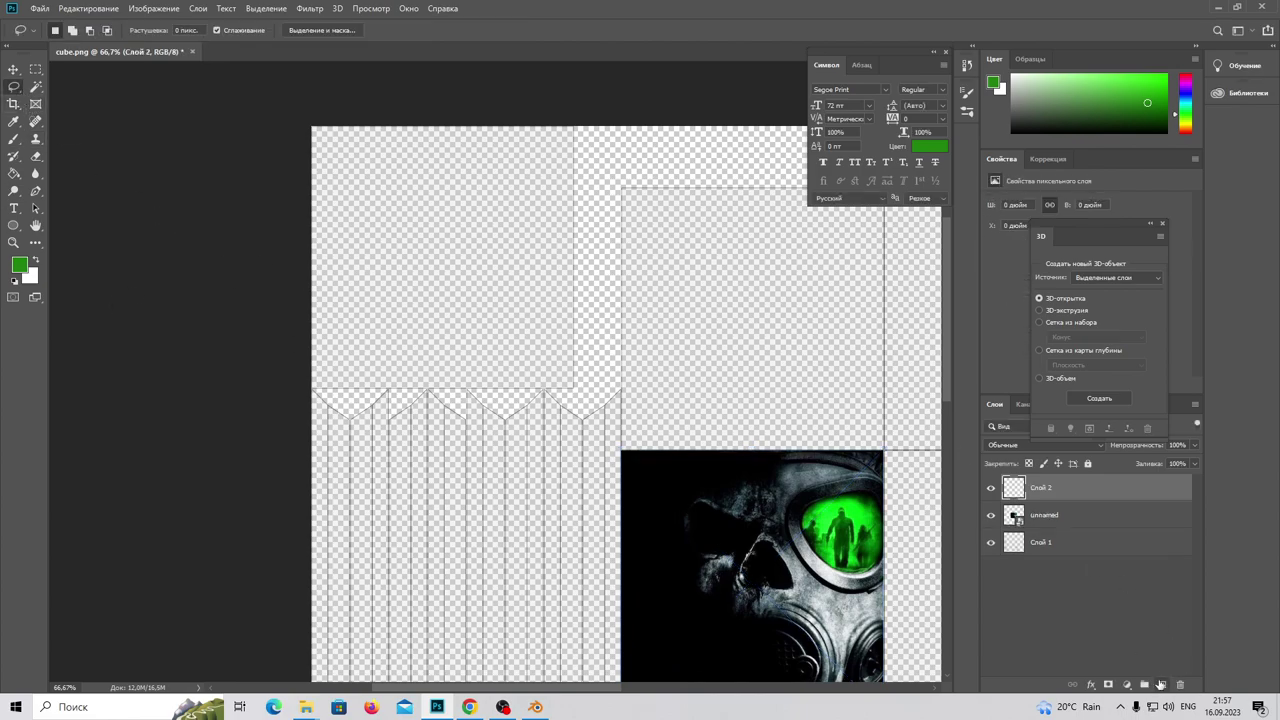
# Write ПОДПИШИСЬ, move it into the top-left UV square, and add another empty layer
pyautogui.click(14, 208)
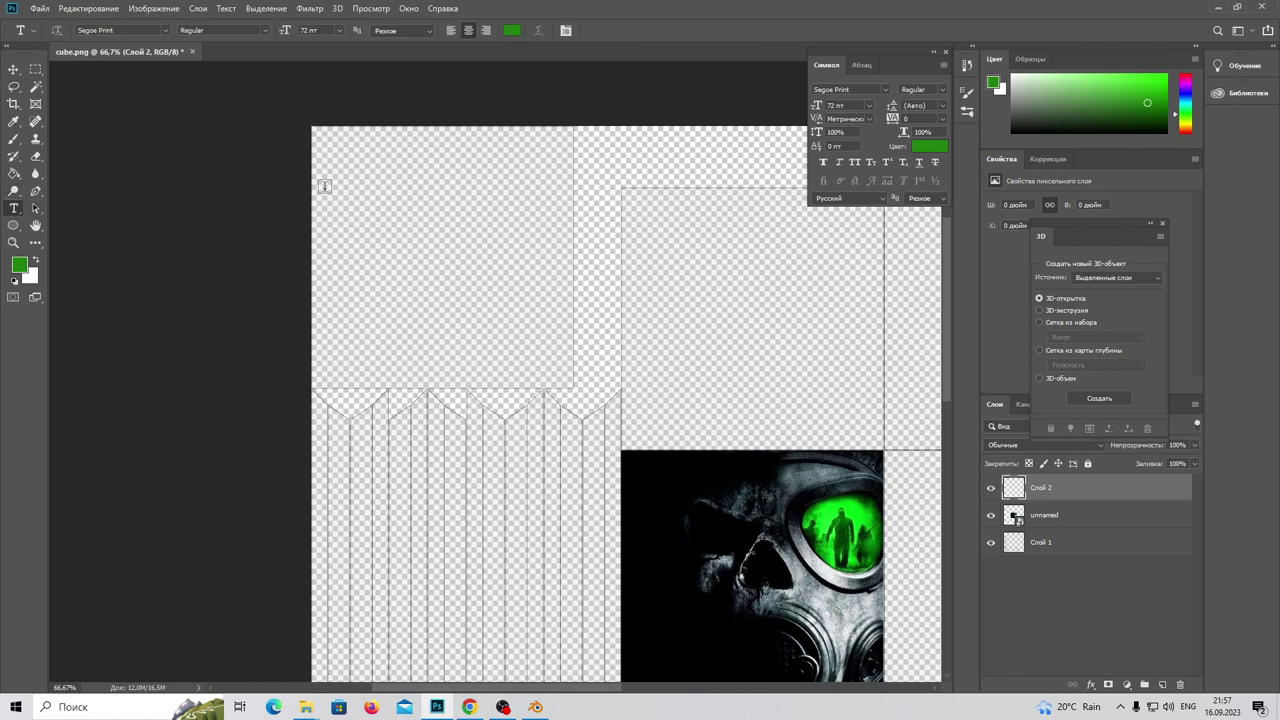
pyautogui.click(328, 230)
pyautogui.write('j')
pyautogui.press('BackSpace')
pyautogui.write('ПО')
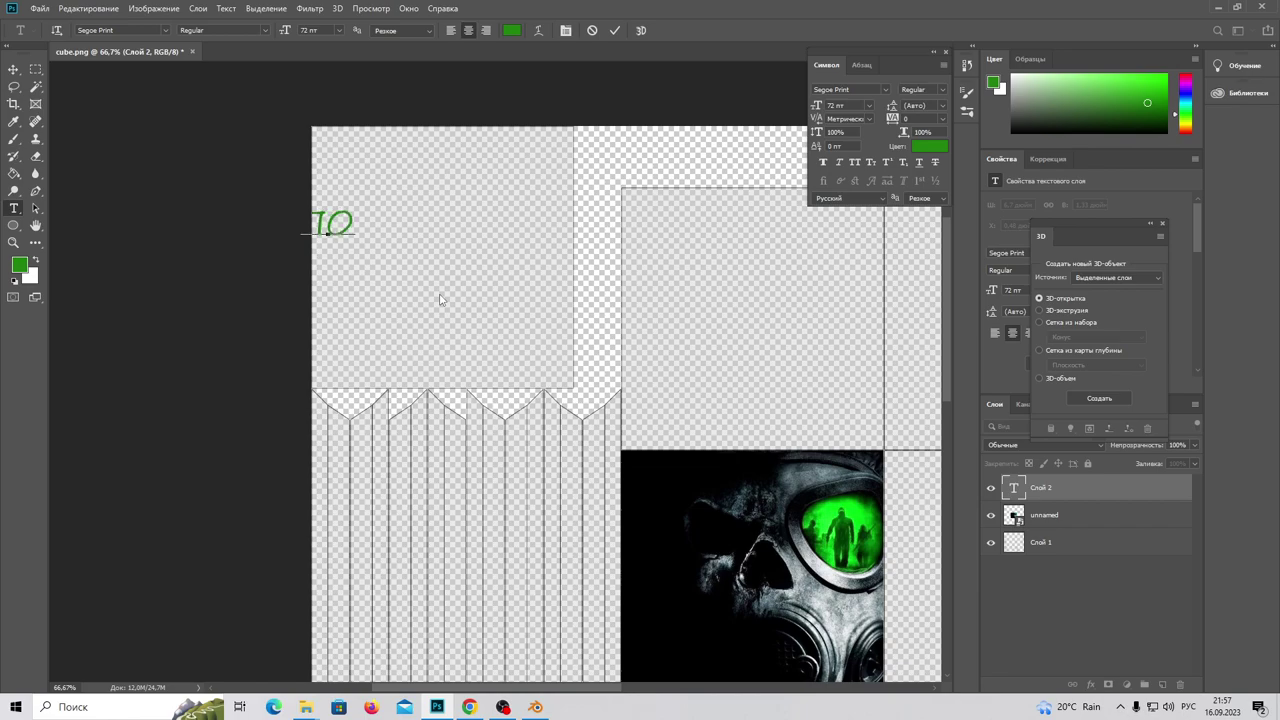
pyautogui.write('ДПИШИСЬ')
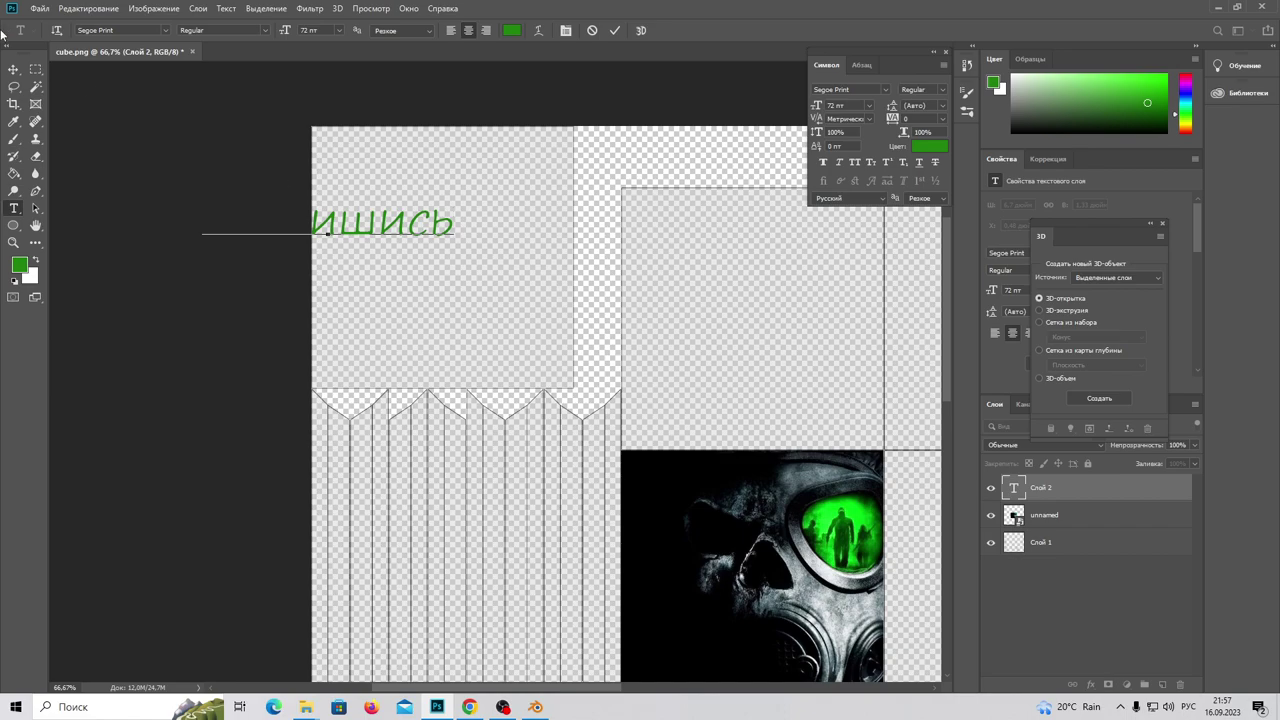
pyautogui.click(13, 70)
pyautogui.moveTo(423, 228)
pyautogui.mouseDown()
pyautogui.moveTo(528, 263)
pyautogui.moveTo(540, 251)
pyautogui.mouseUp()
pyautogui.press('Return')
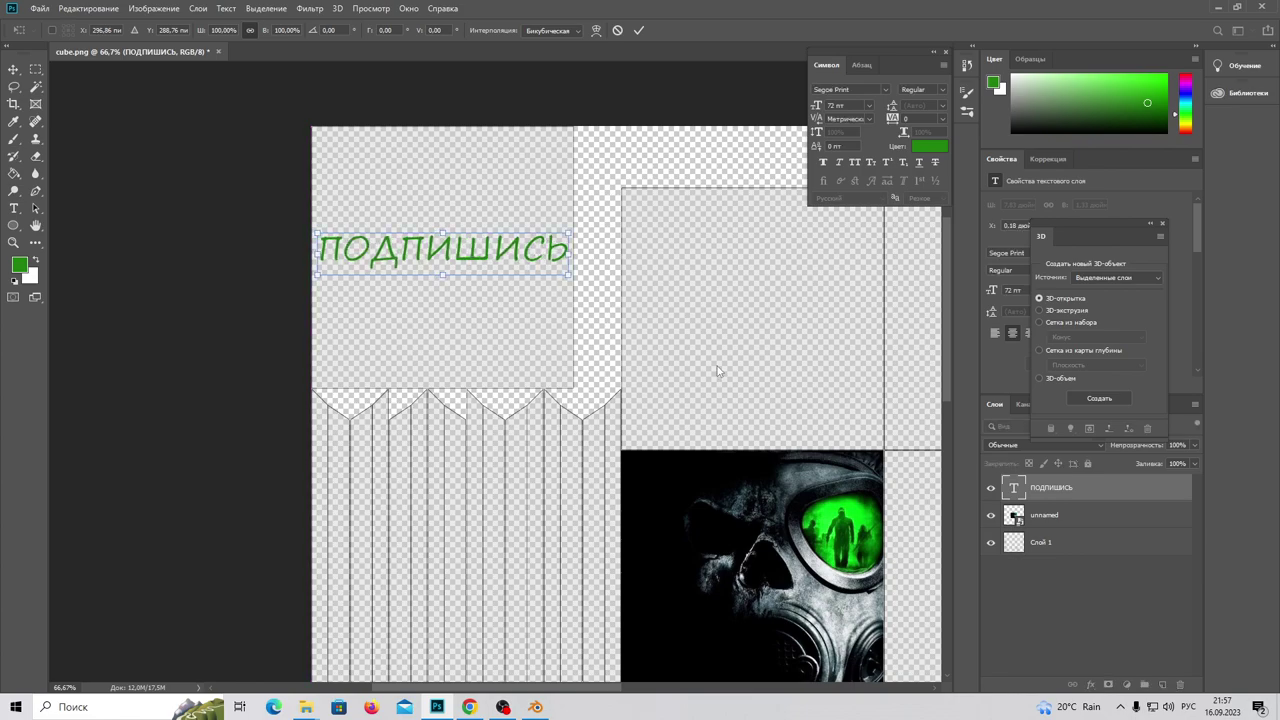
pyautogui.click(1162, 684)
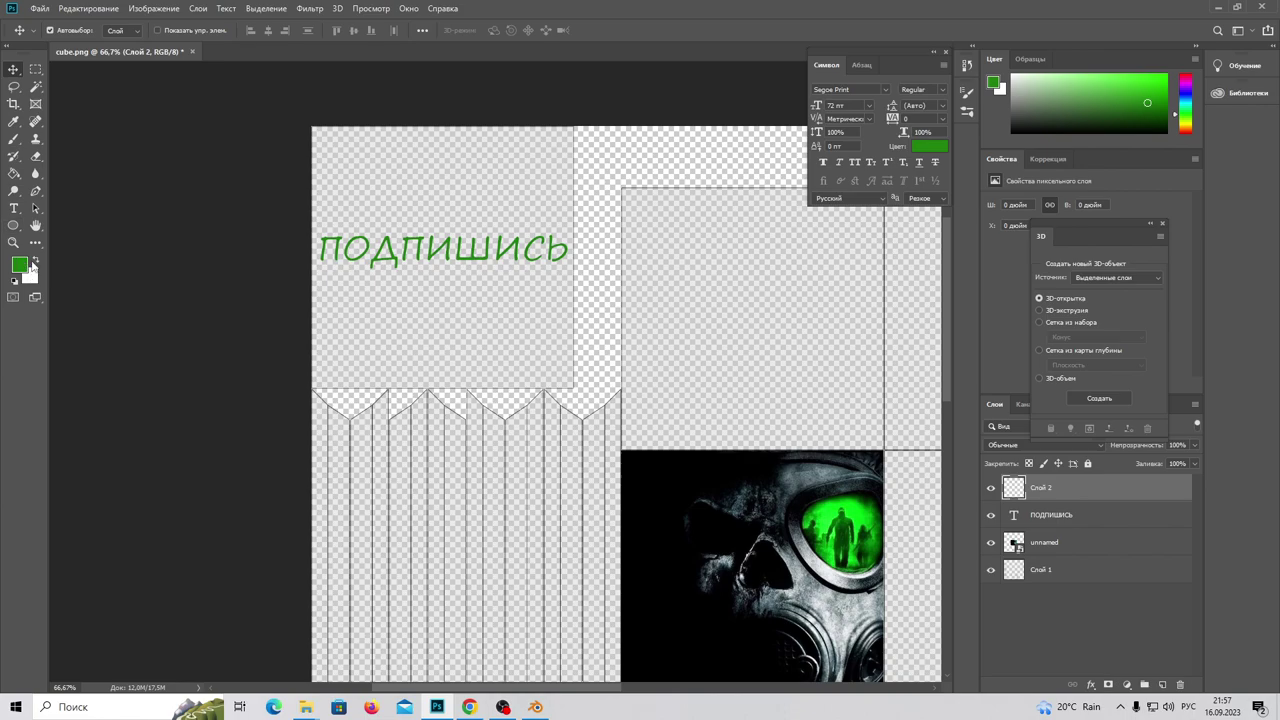
# Set the foreground colour to black
pyautogui.click(35, 261)
pyautogui.click(19, 265)
pyautogui.click(622, 330)
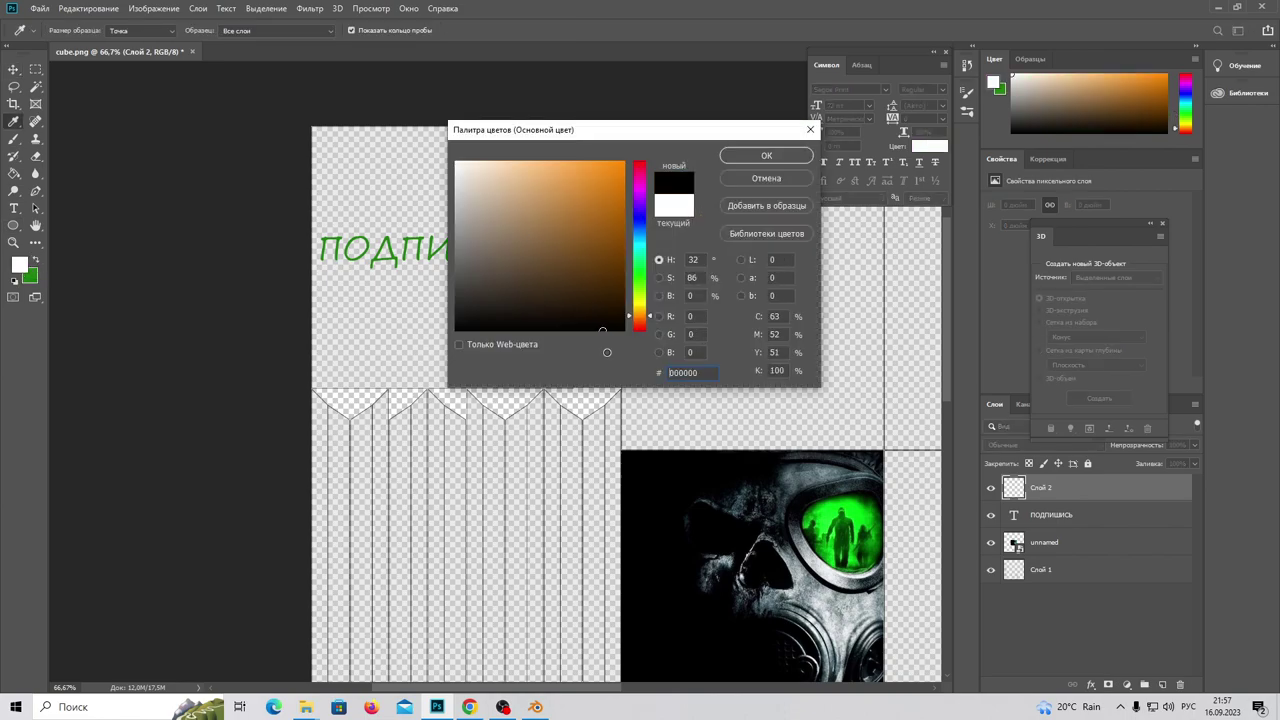
pyautogui.click(758, 156)
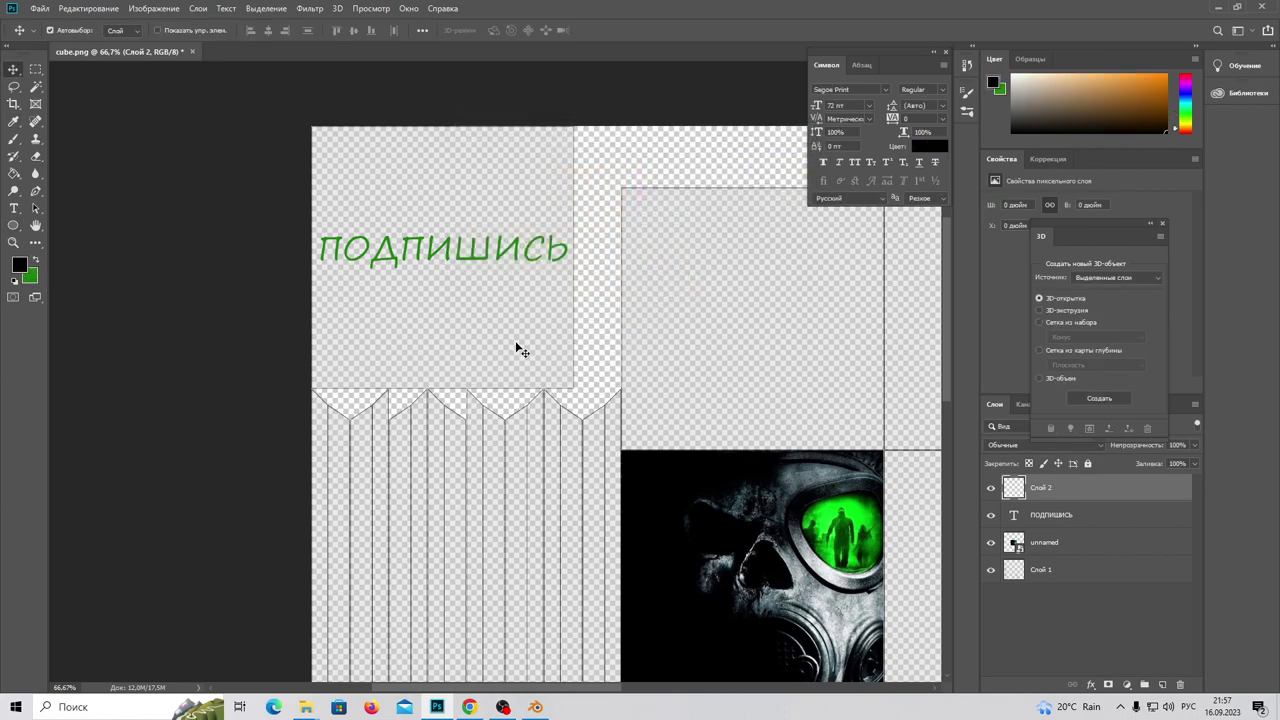
# Add a new layer above Слой 1 and fill the top-left UV square with black
pyautogui.click(1047, 578)
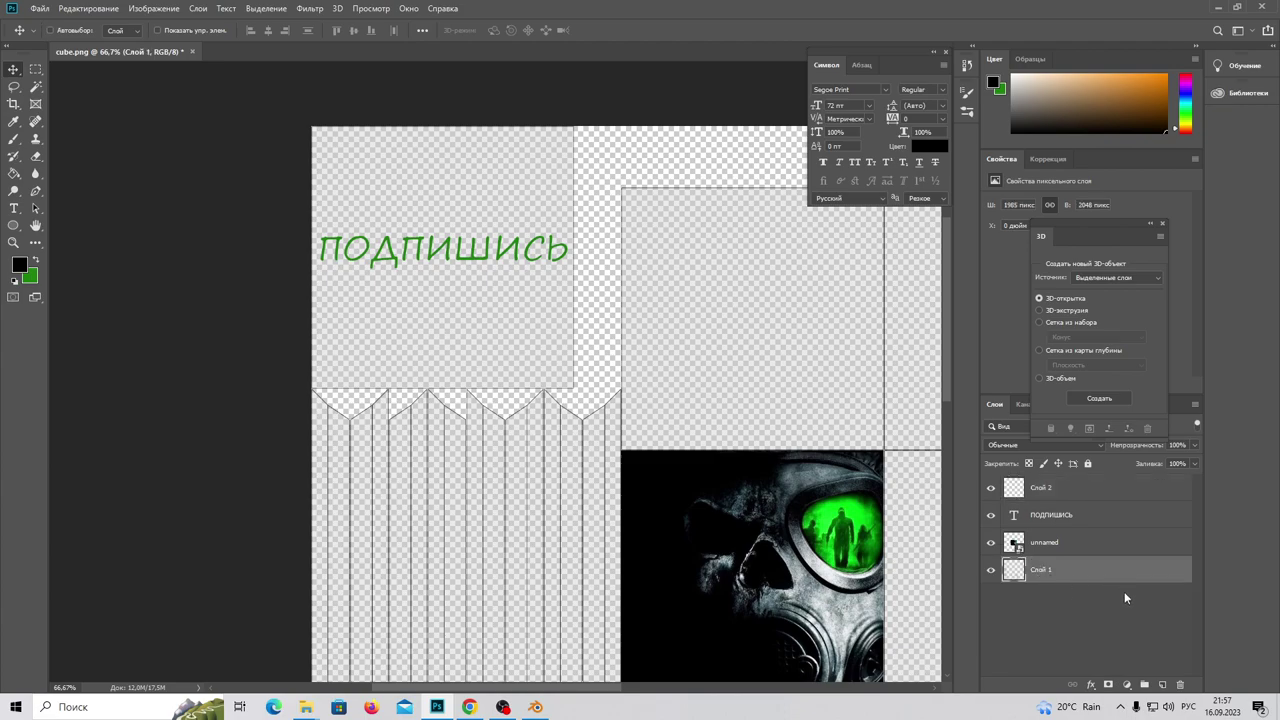
pyautogui.hotkey('ctrl', 'shift', 'alt', 'n')
pyautogui.click(13, 175)
pyautogui.click(502, 347)
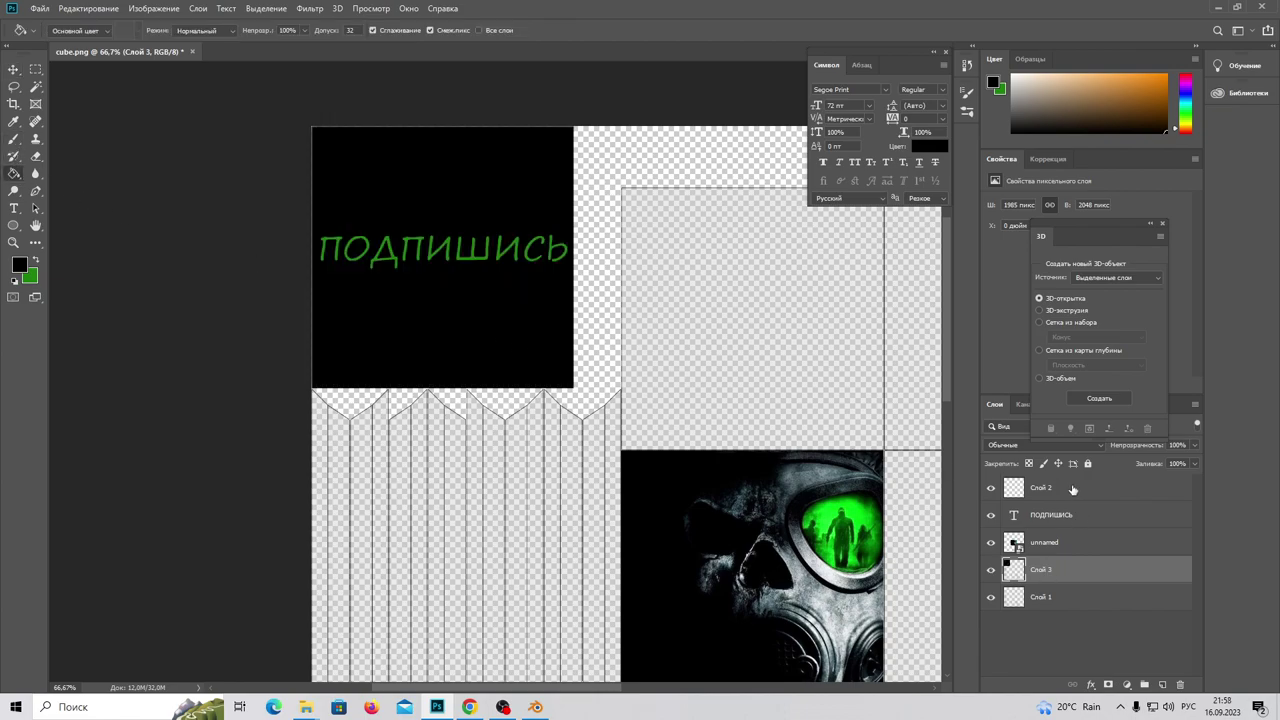
# Try merging Слой 2 with the selected layer, then undo the merge
pyautogui.keyDown('ctrl'); pyautogui.click(1073, 489); pyautogui.keyUp('ctrl')
pyautogui.rightClick(1062, 497)
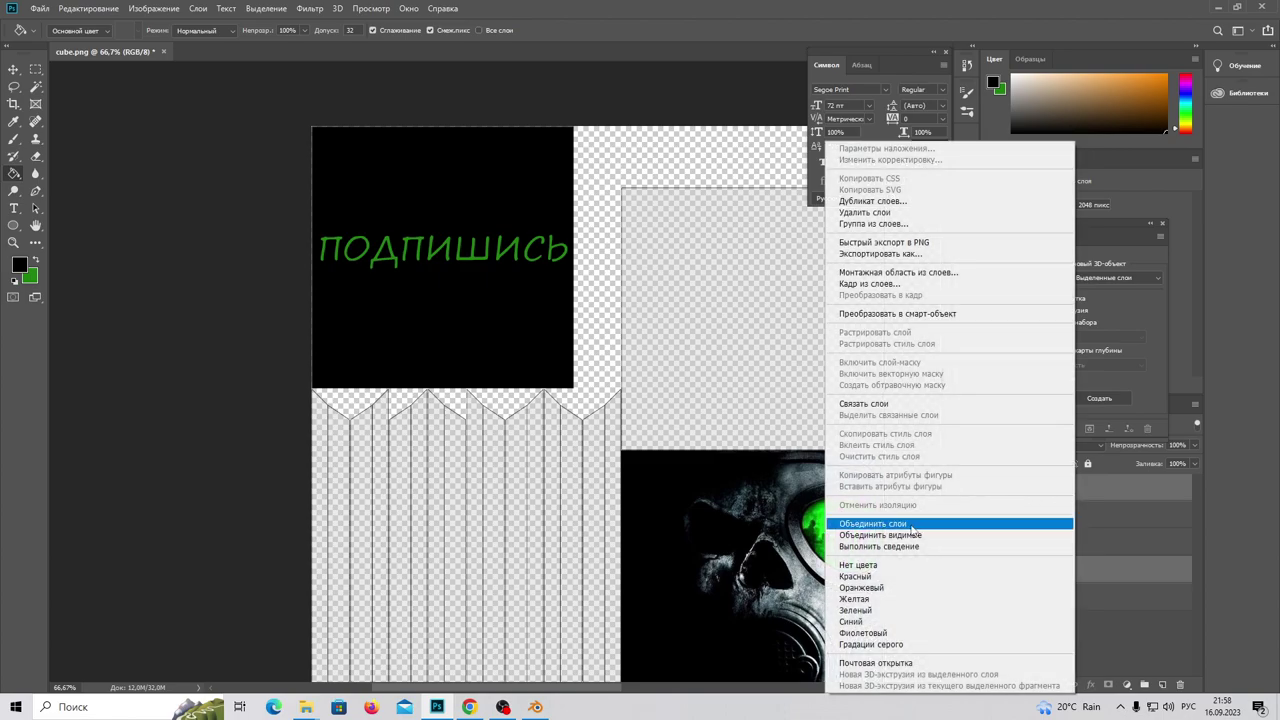
pyautogui.click(914, 527)
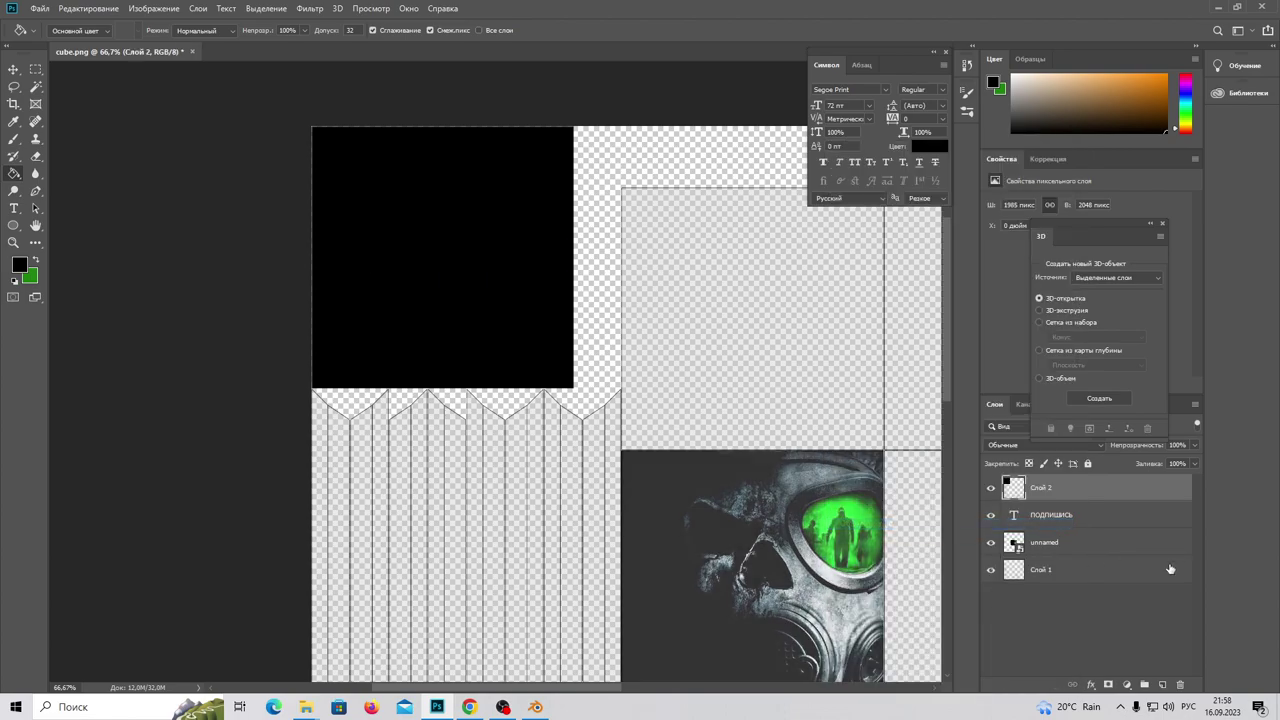
pyautogui.hotkey('ctrl', 'z')
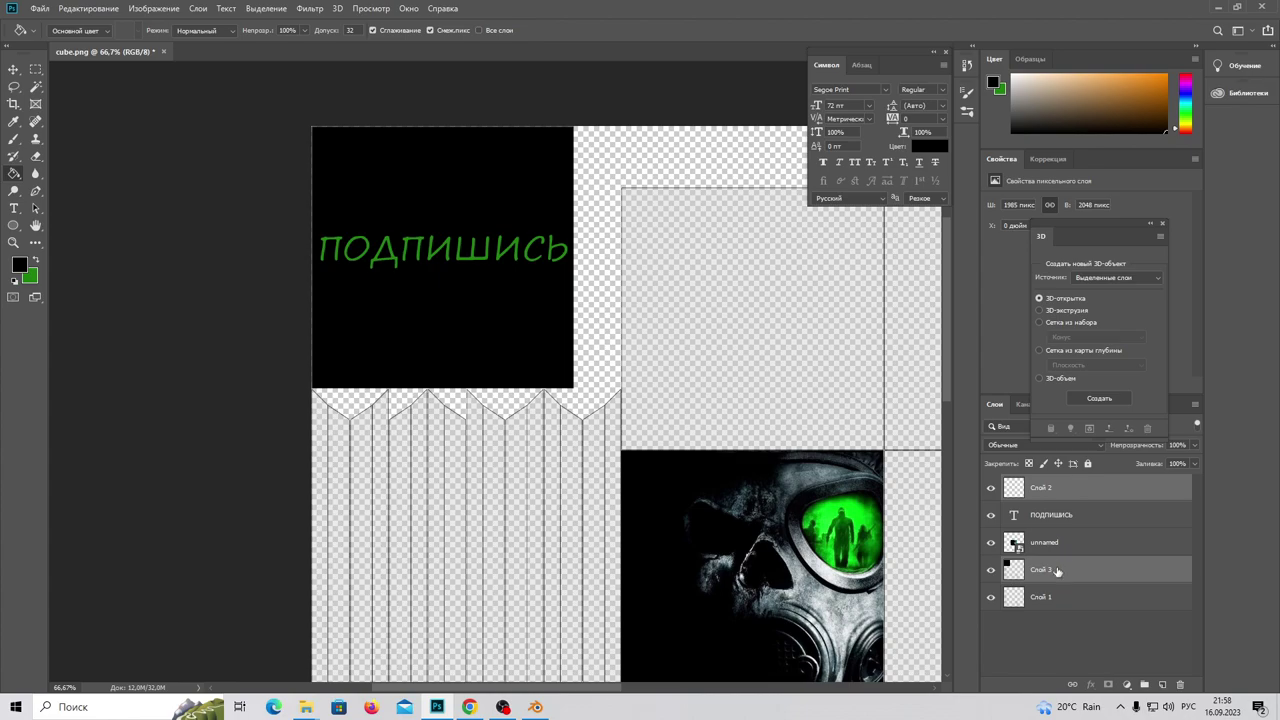
# Move Слой 2 below the подпишись text, try merging it with Слой 3 and the text, then undo
pyautogui.click(1041, 493)
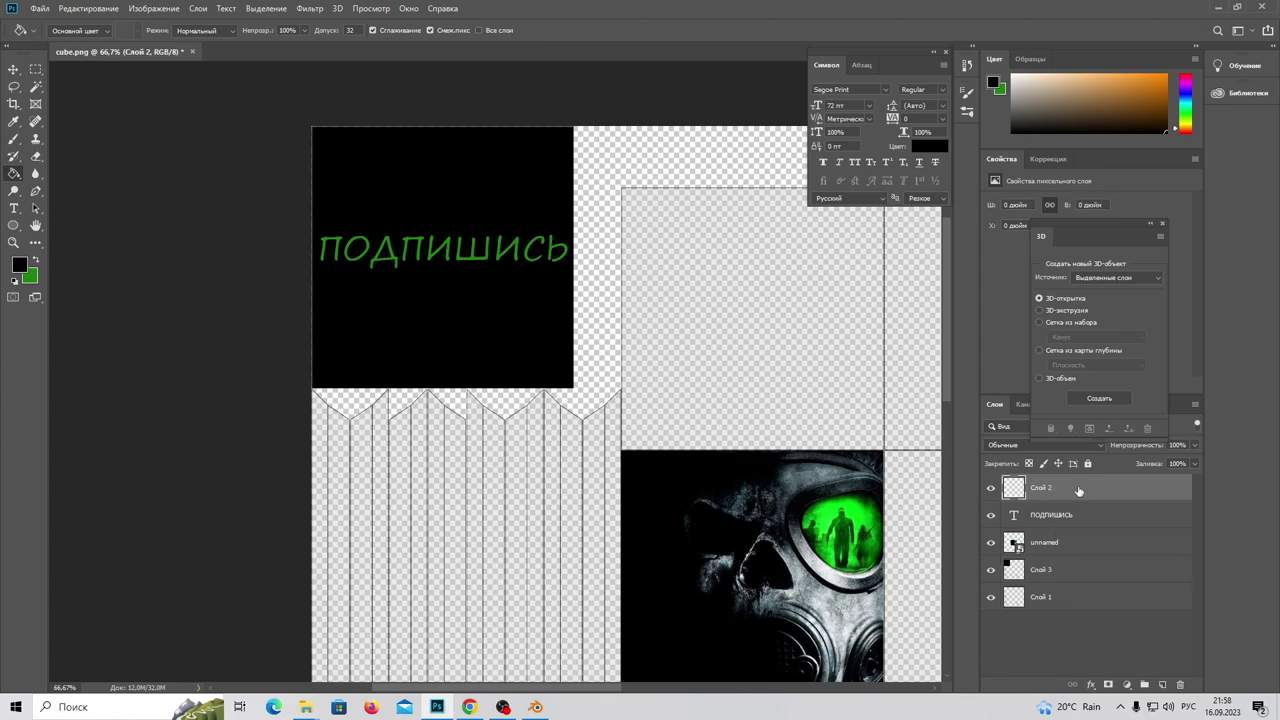
pyautogui.moveTo(1078, 491); pyautogui.dragTo(1080, 531)
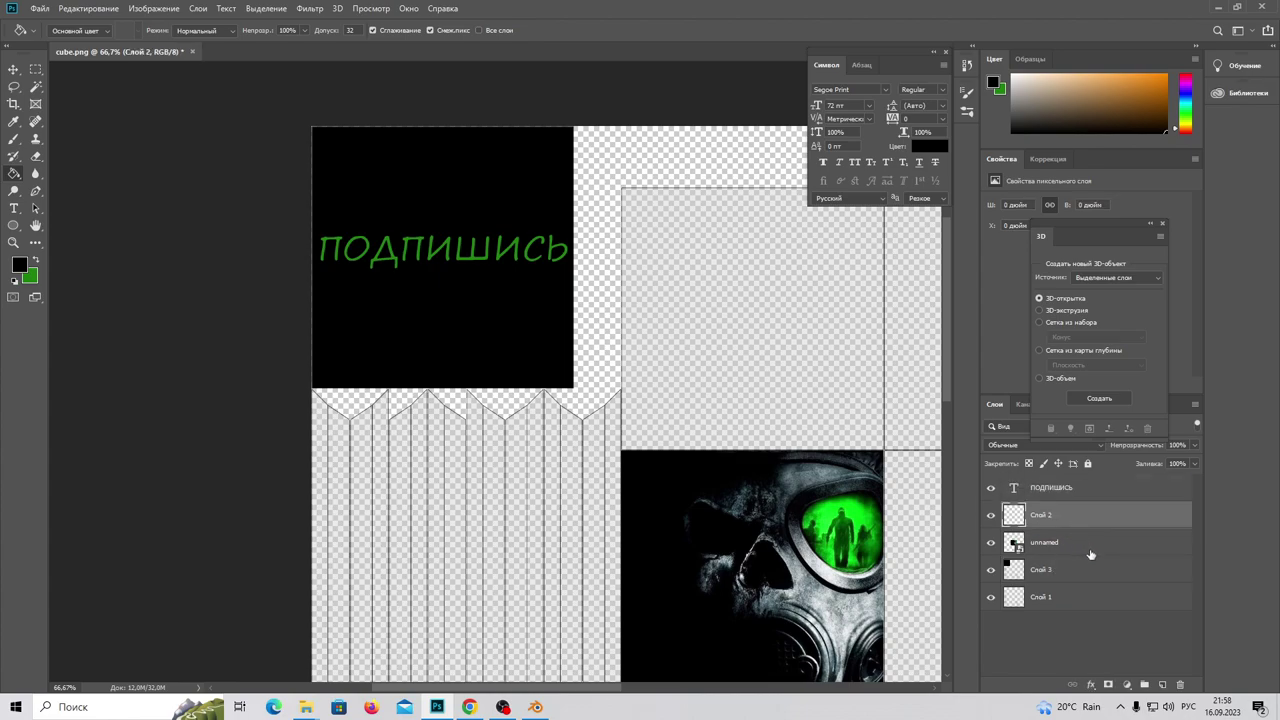
pyautogui.keyDown('ctrl'); pyautogui.click(1062, 569); pyautogui.keyUp('ctrl')
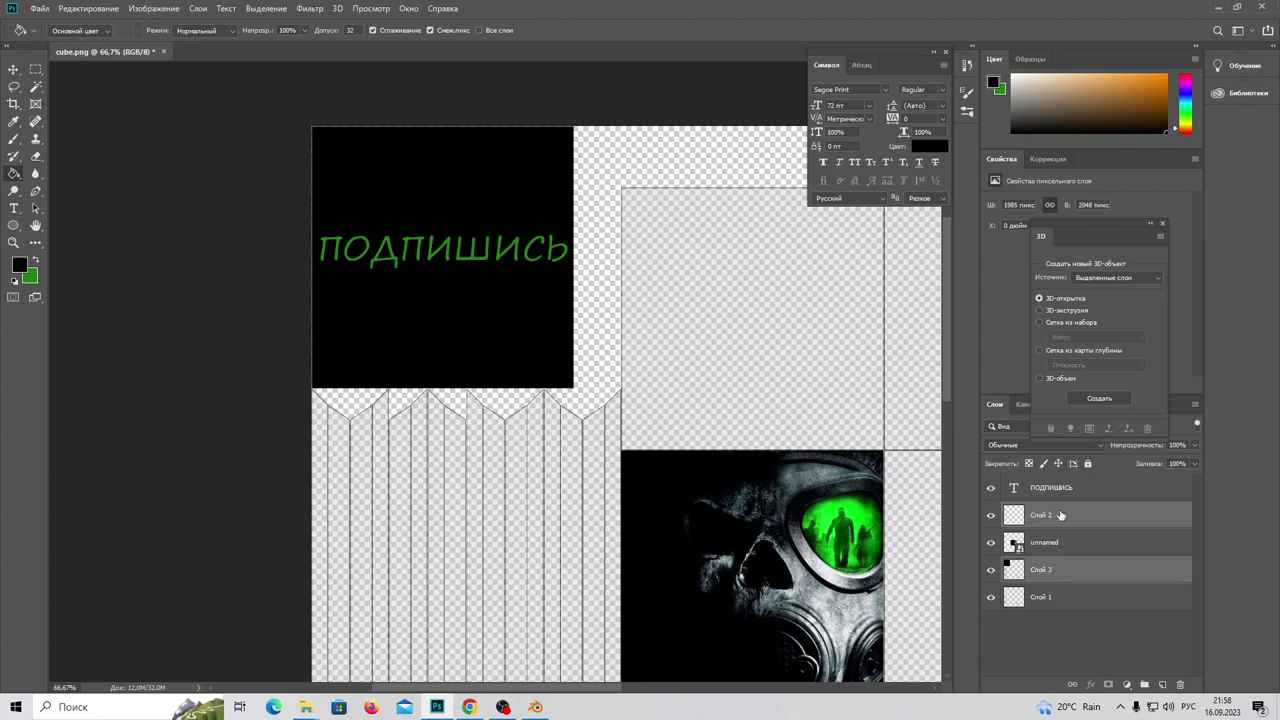
pyautogui.keyDown('ctrl'); pyautogui.click(1072, 494); pyautogui.keyUp('ctrl')
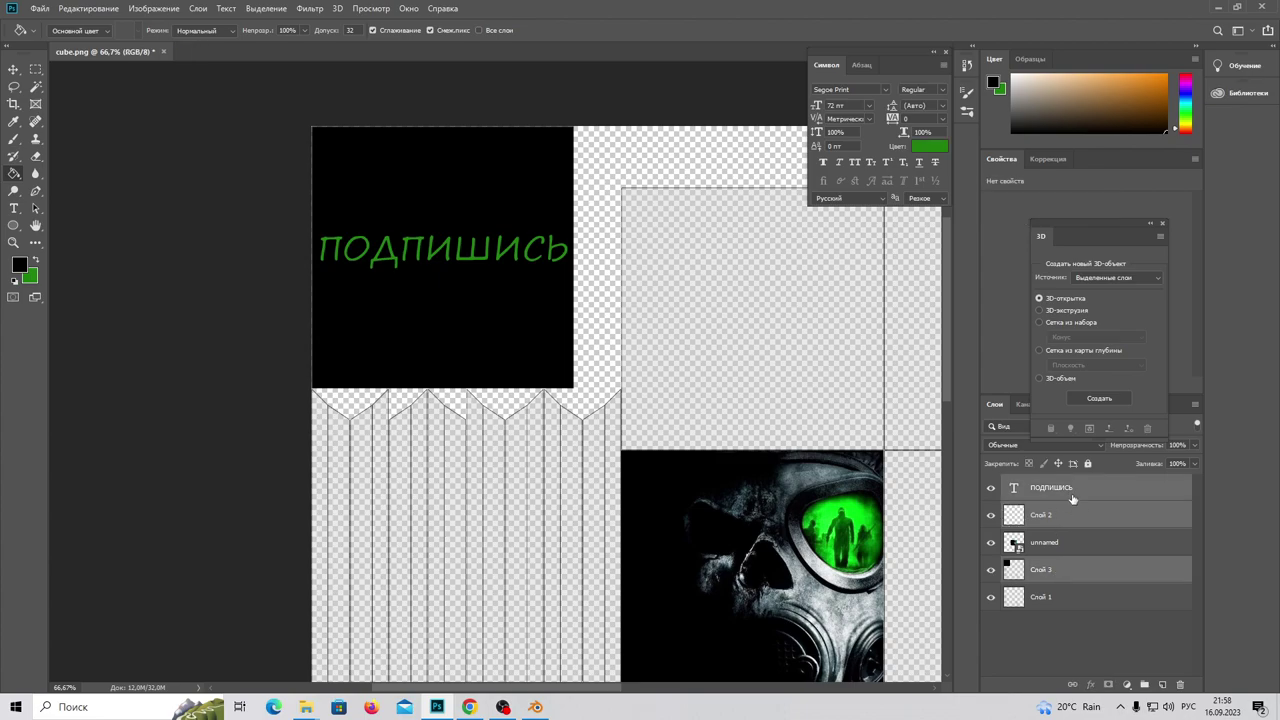
pyautogui.rightClick(1072, 497)
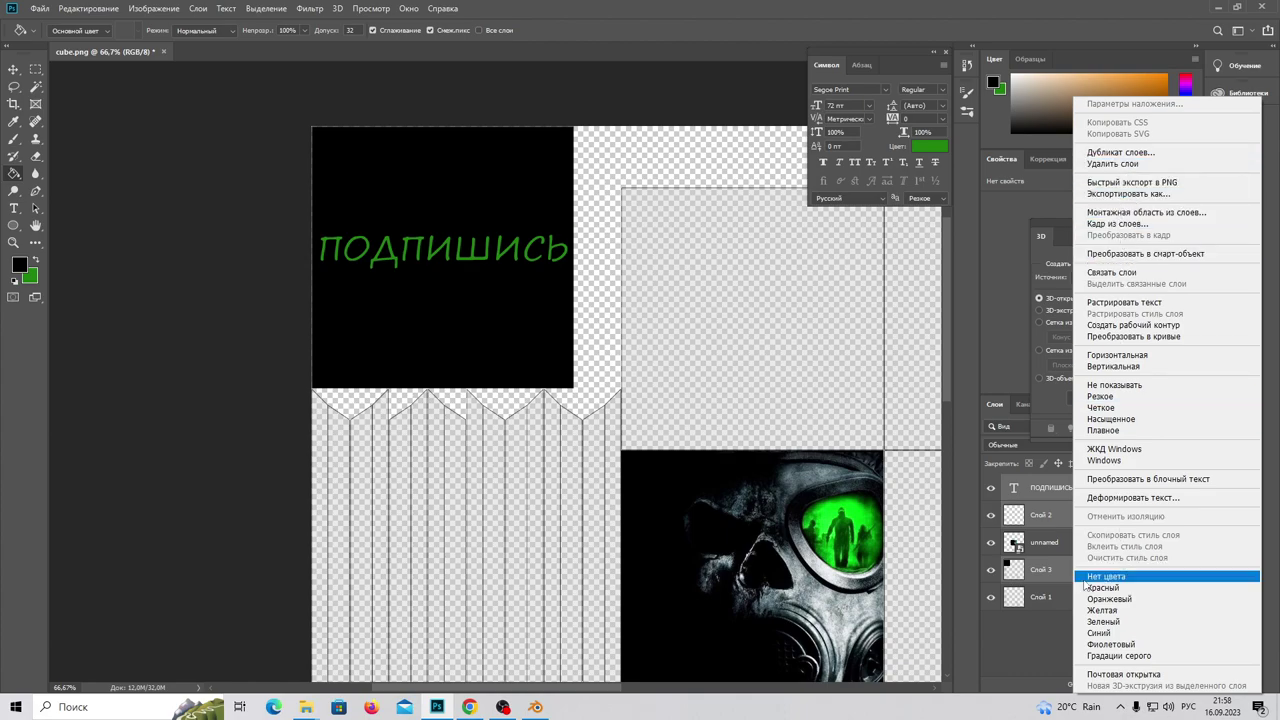
pyautogui.click(1045, 516)
pyautogui.rightClick(1051, 516)
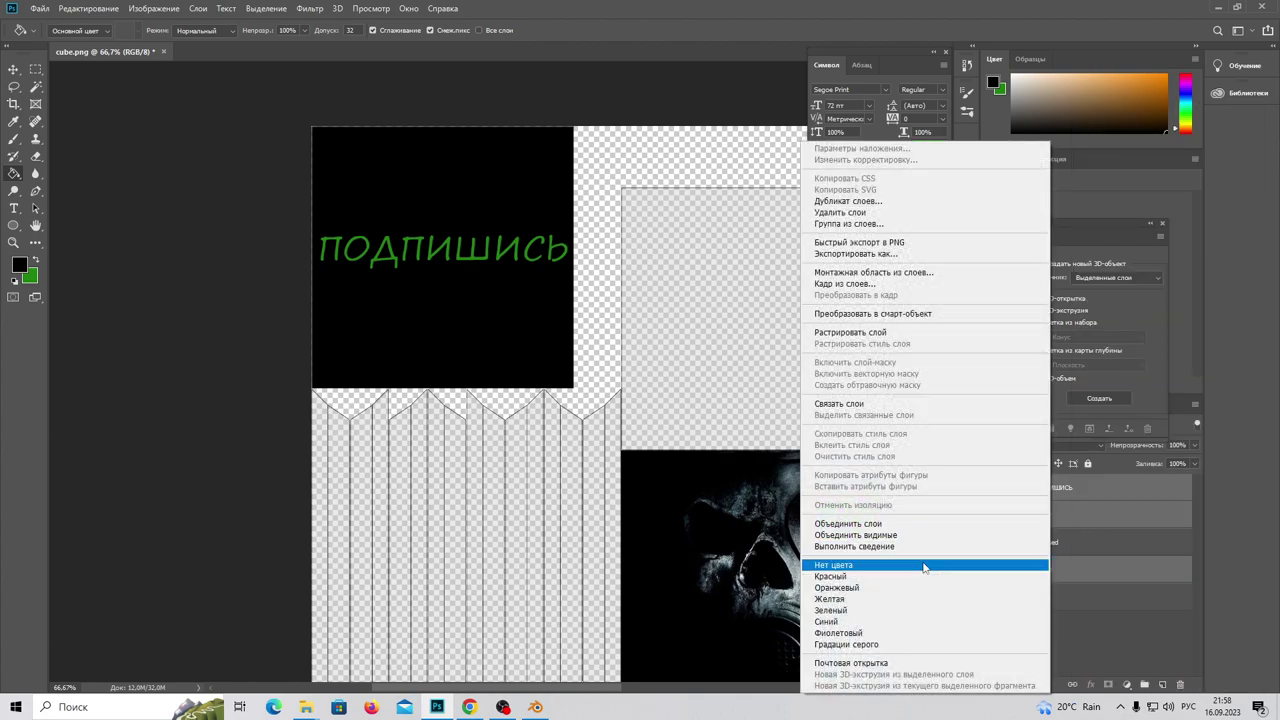
pyautogui.click(905, 525)
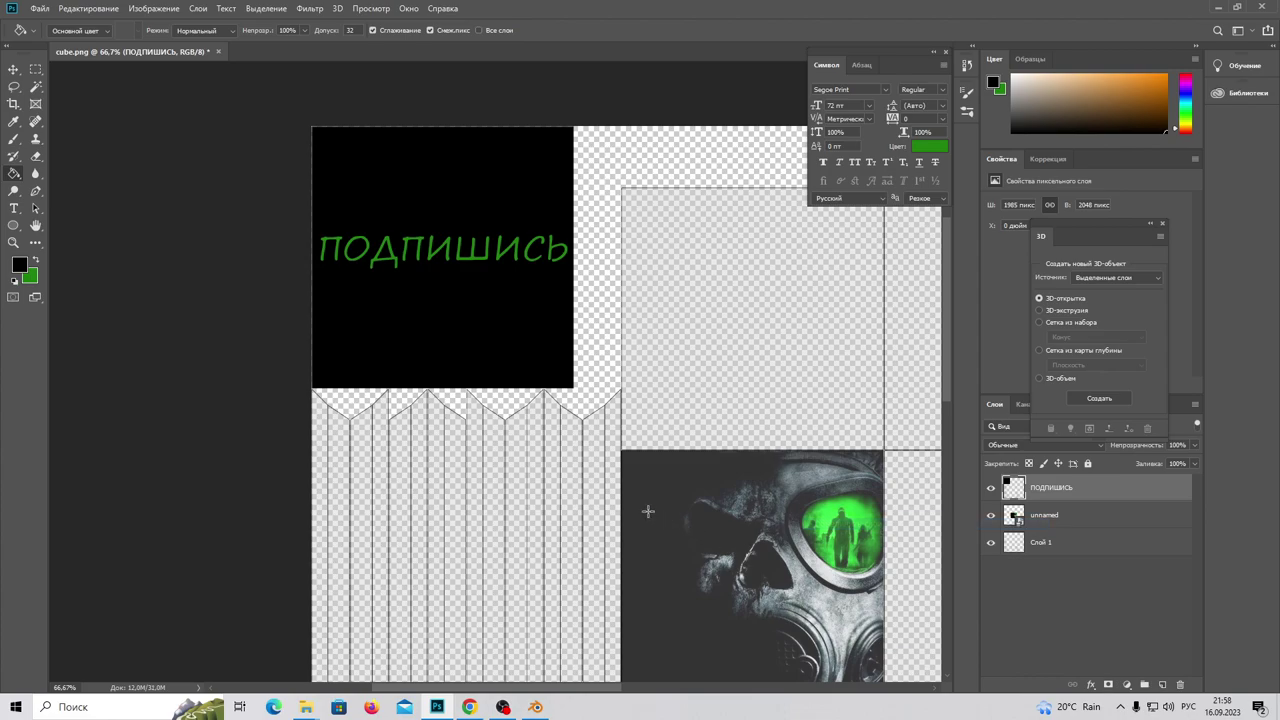
pyautogui.scroll(-1, 649, 509)
pyautogui.click(1021, 523)
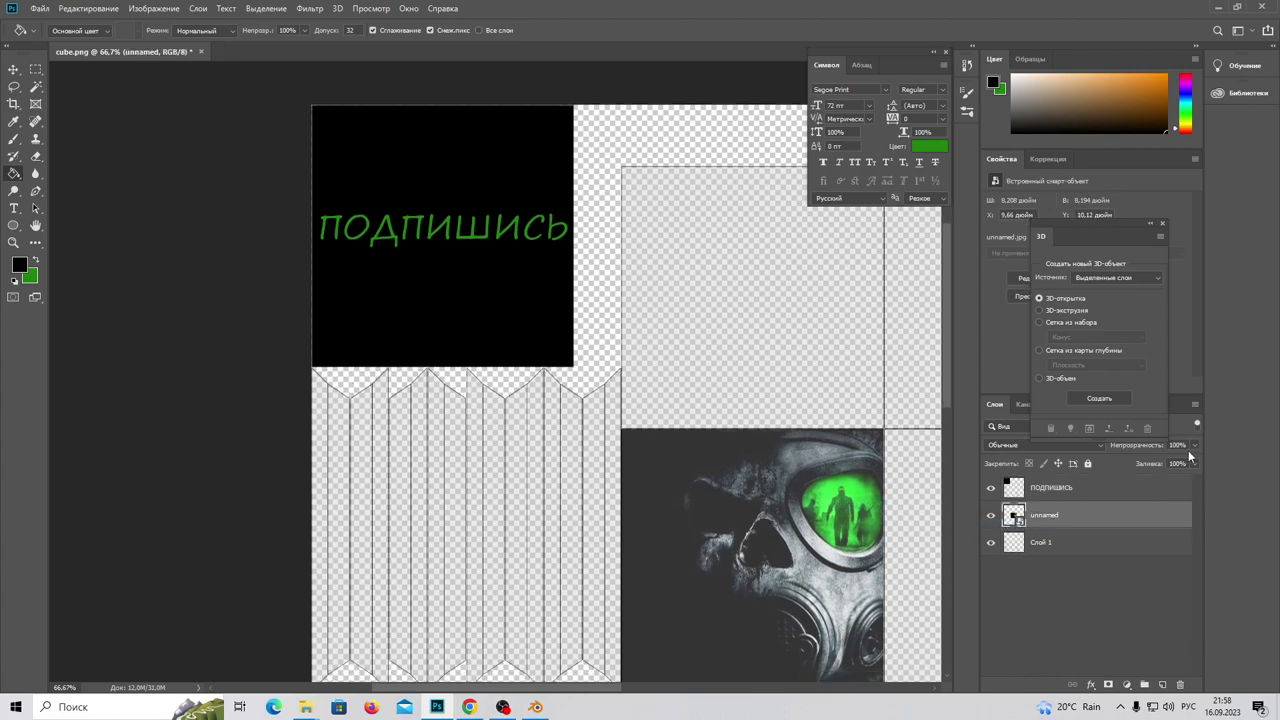
pyautogui.hotkey('ctrl', 'z')
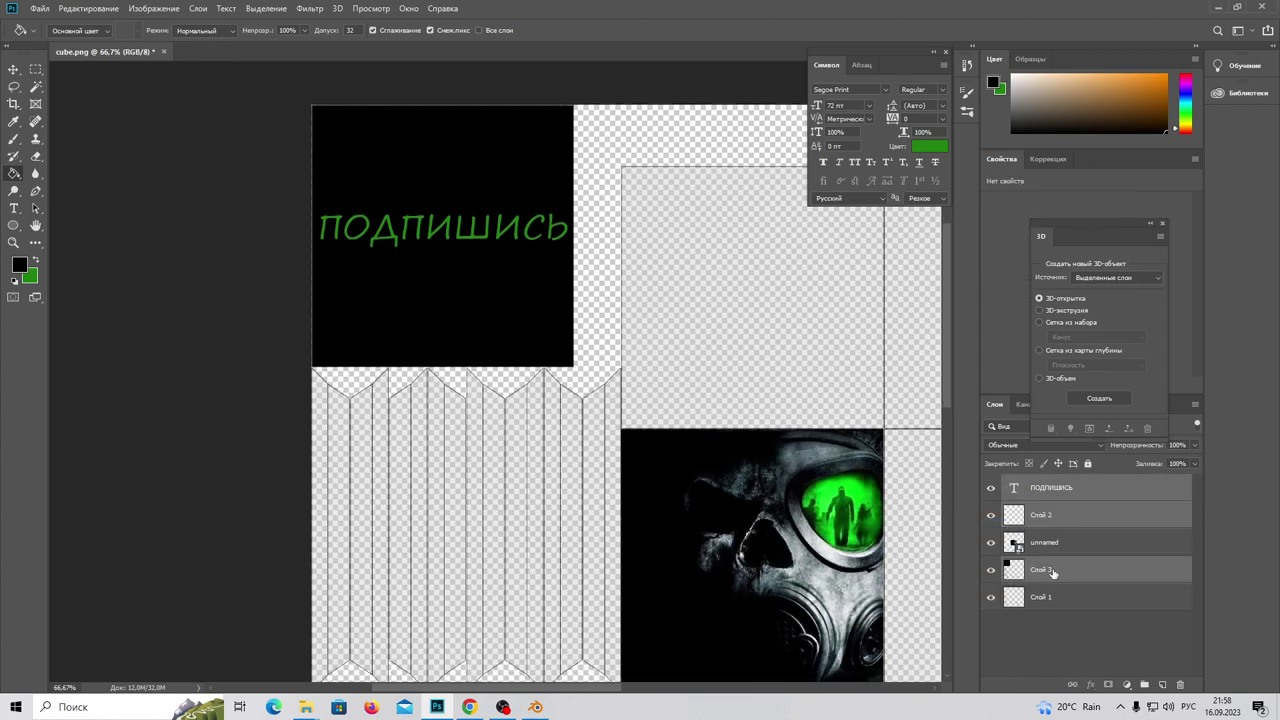
# Check the black square Слой 3, merge it with Слой 2, then undo that merge
pyautogui.click(1052, 572)
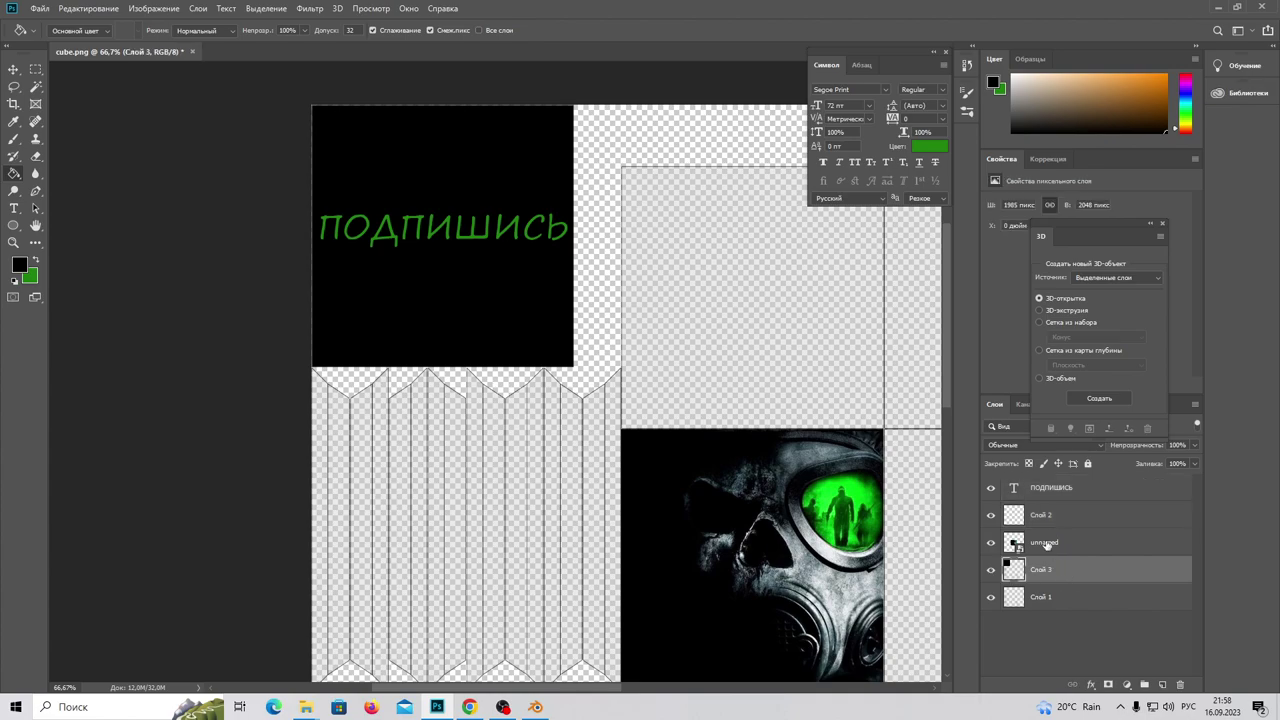
pyautogui.click(1071, 489)
pyautogui.click(1040, 570)
pyautogui.click(991, 570)
pyautogui.click(991, 570)
pyautogui.keyDown('ctrl'); pyautogui.click(1064, 518); pyautogui.keyUp('ctrl')
pyautogui.rightClick(1076, 527)
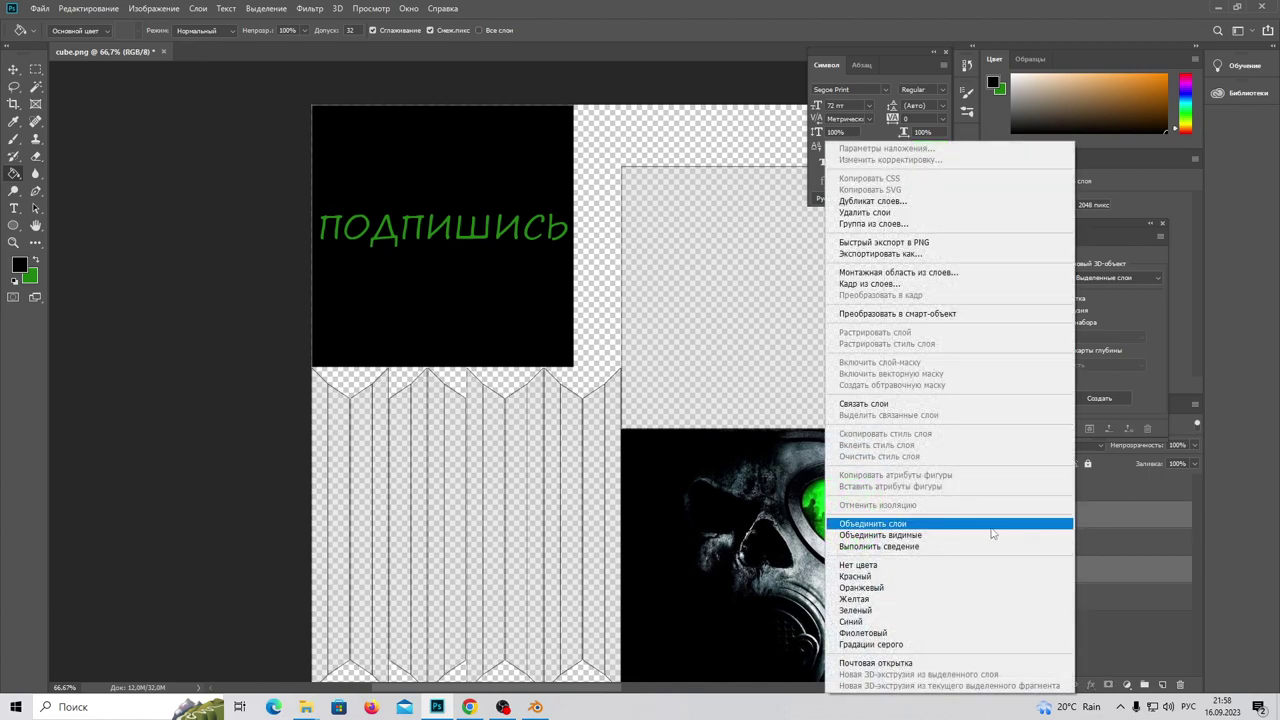
pyautogui.click(991, 527)
pyautogui.hotkey('ctrl', 'z')
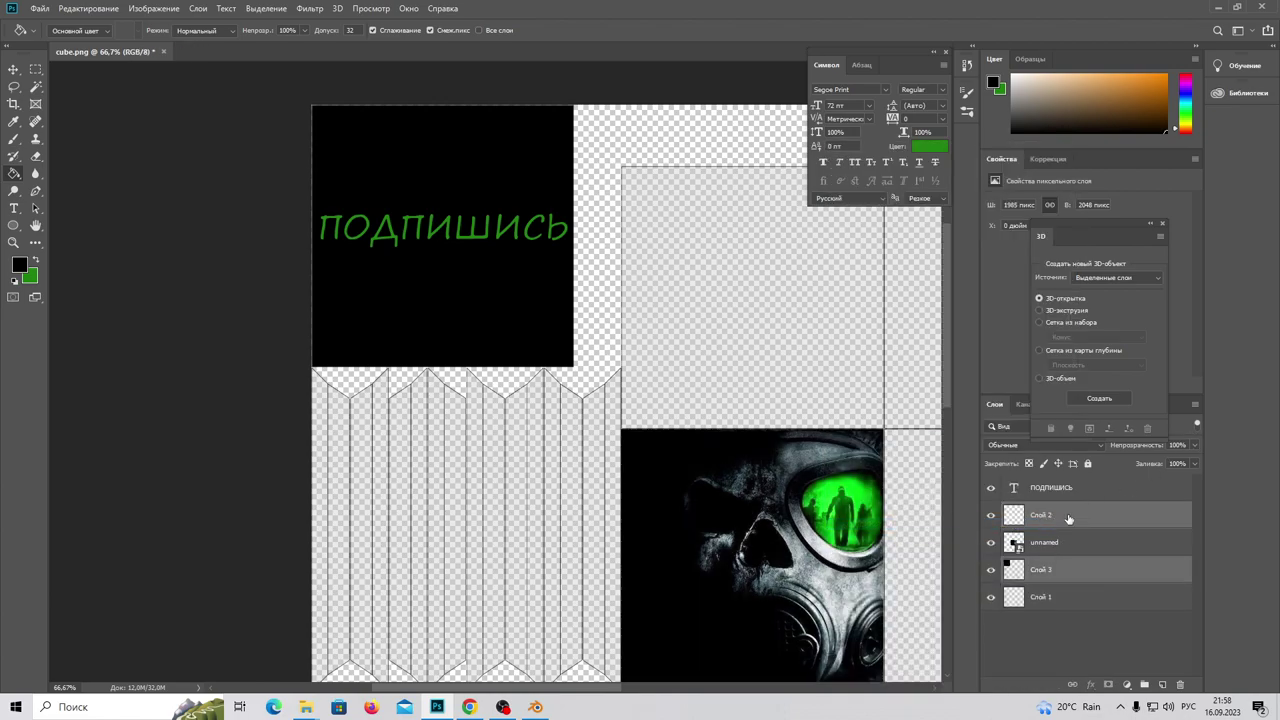
# Delete the empty Слой 2 layer
pyautogui.click(1068, 518)
pyautogui.click(1068, 538)
pyautogui.click(1068, 522)
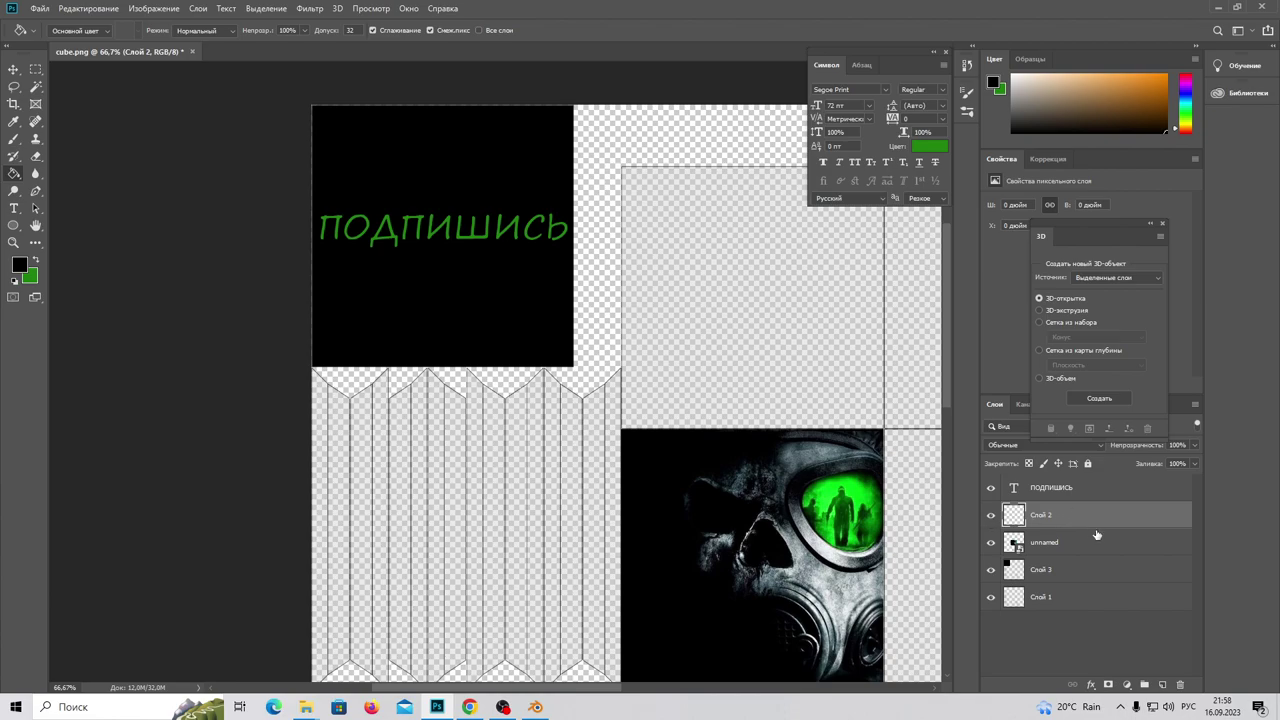
pyautogui.click(1178, 681)
pyautogui.click(568, 261)
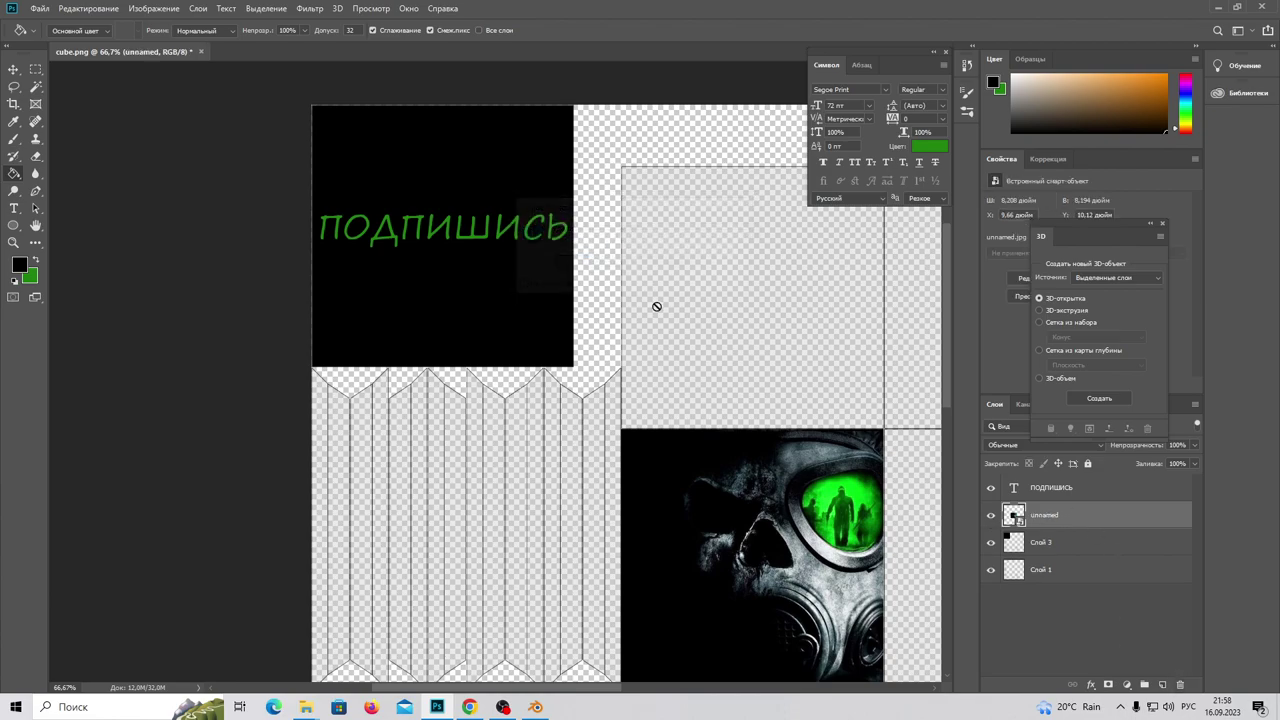
# Try merging Слой 3 with the подпишись text layer, then undo it
pyautogui.click(1050, 541)
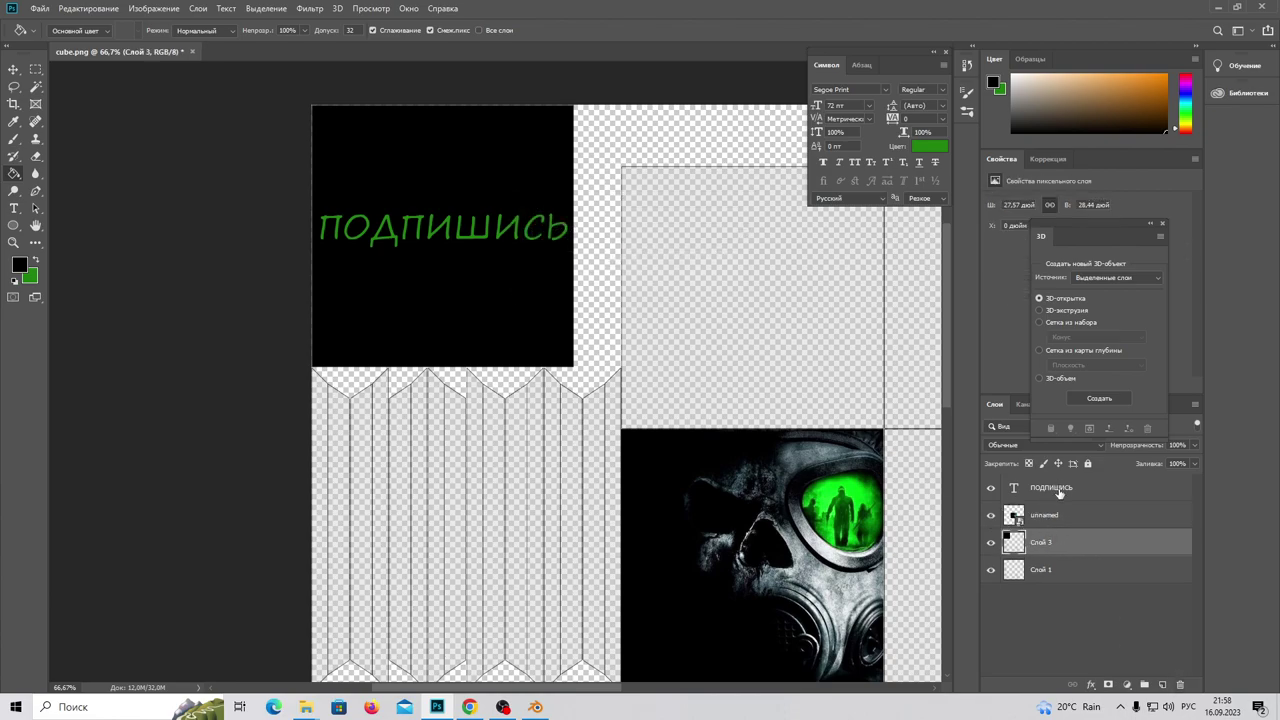
pyautogui.keyDown('ctrl'); pyautogui.click(1060, 490); pyautogui.keyUp('ctrl')
pyautogui.rightClick(1110, 550)
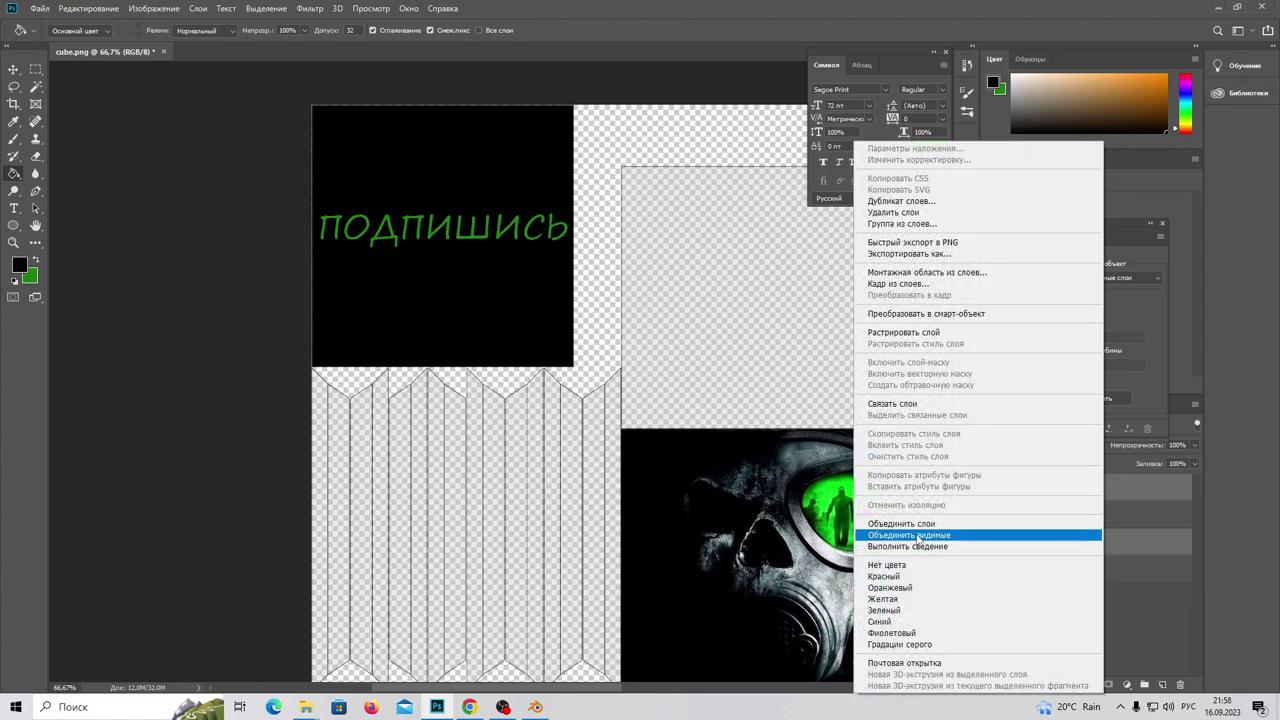
pyautogui.click(905, 523)
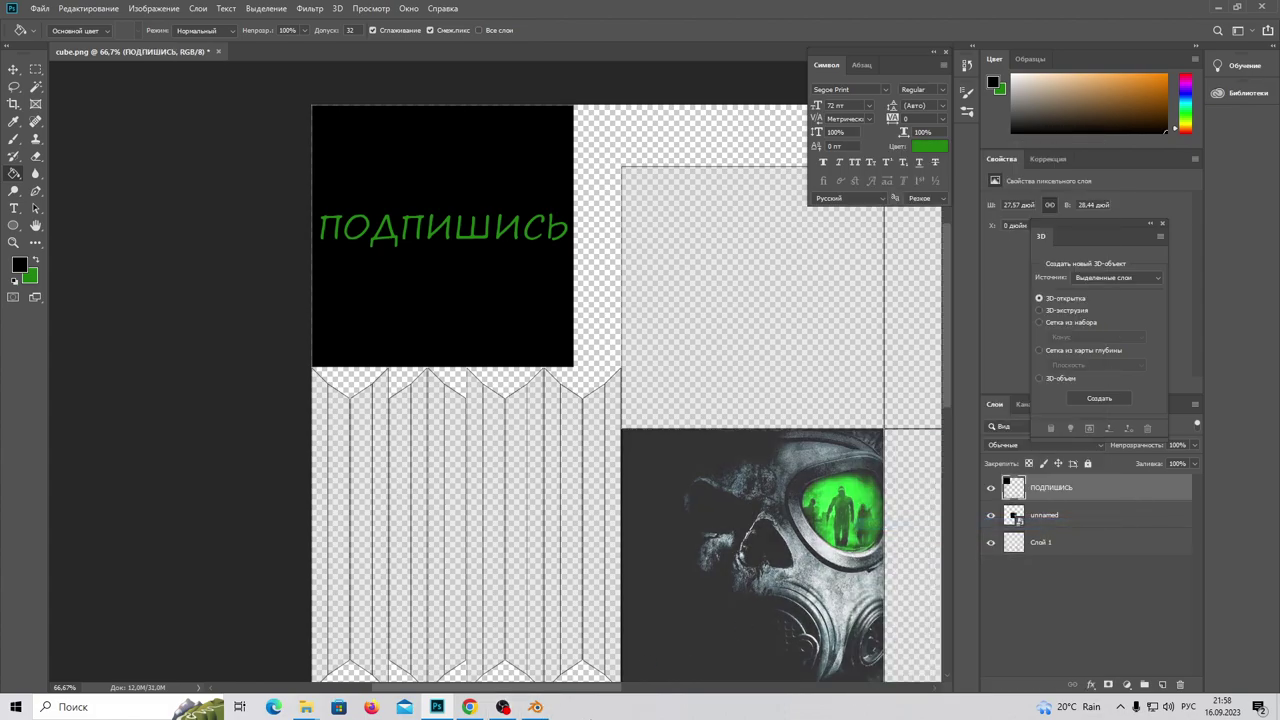
pyautogui.hotkey('ctrl', 'z')
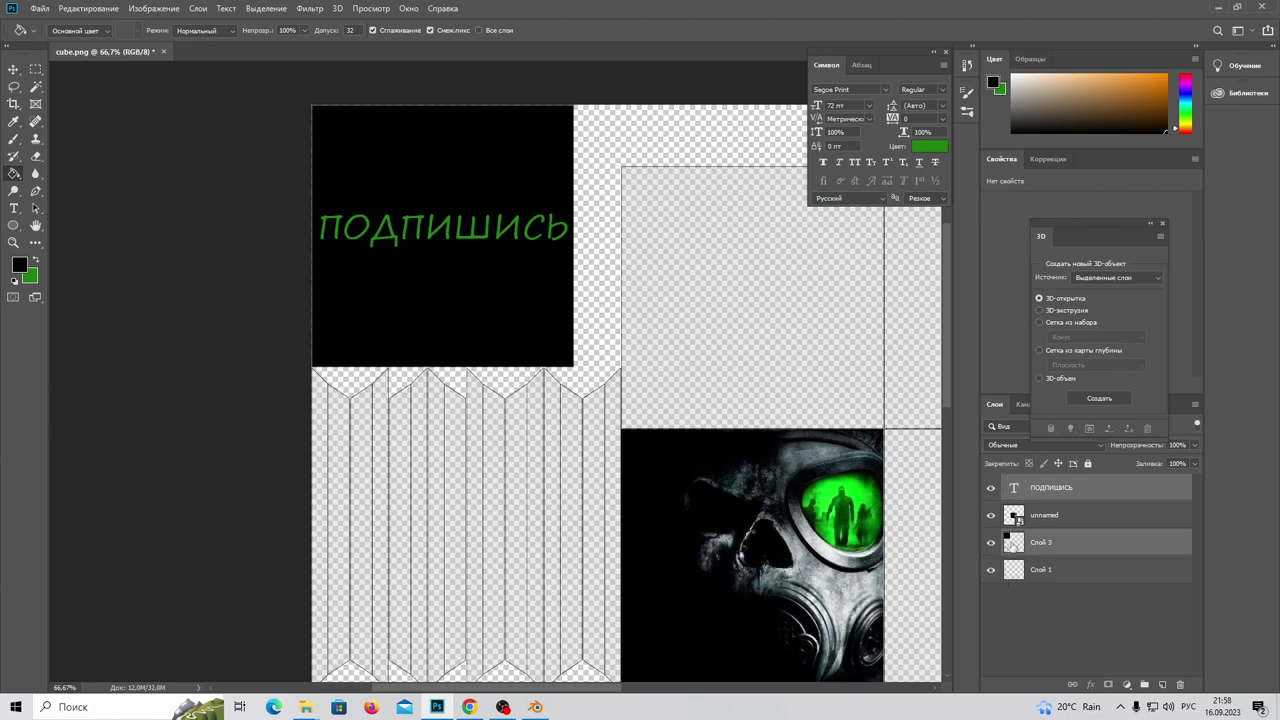
# Check the text and black square visibility, then move the unnamed gas-mask layer to the top
pyautogui.click(991, 488)
pyautogui.click(991, 488)
pyautogui.click(991, 544)
pyautogui.click(991, 544)
pyautogui.moveTo(1062, 518); pyautogui.dragTo(1049, 477)
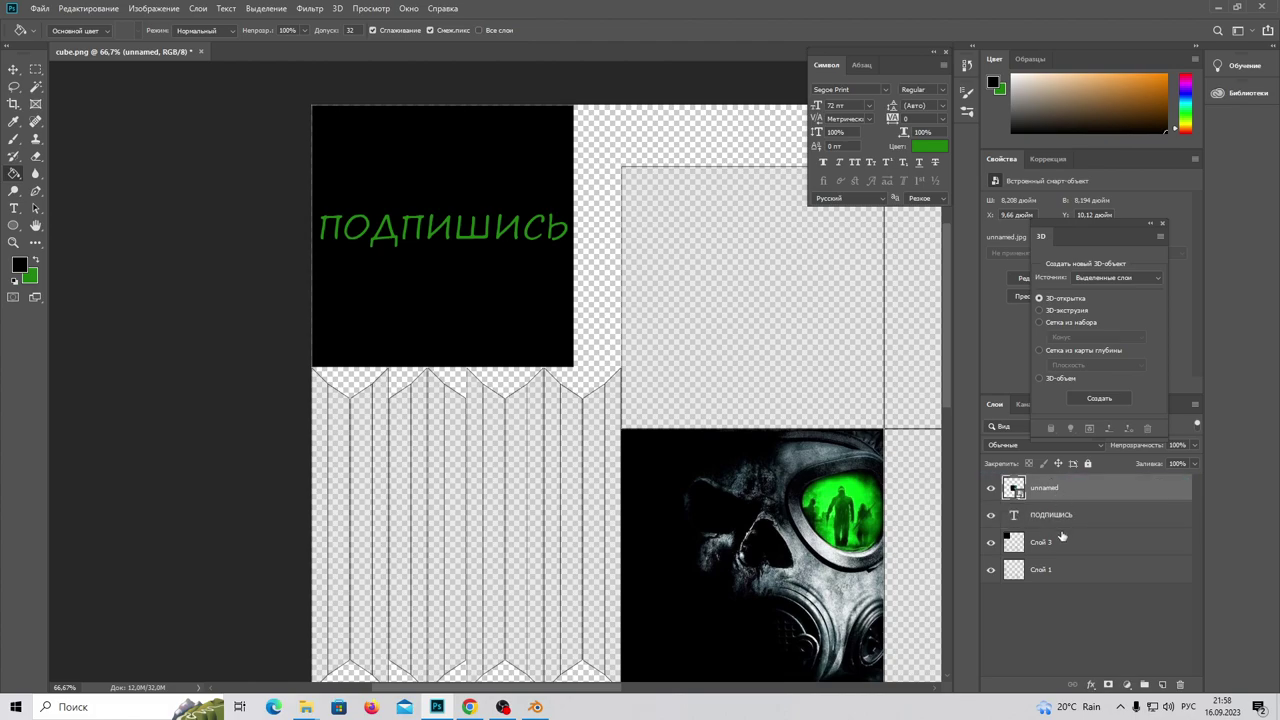
# Merge the подпишись text and the Слой 3 black square into one layer, then zoom out
pyautogui.click(1059, 520)
pyautogui.keyDown('ctrl'); pyautogui.click(1065, 546); pyautogui.keyUp('ctrl')
pyautogui.rightClick(1065, 550)
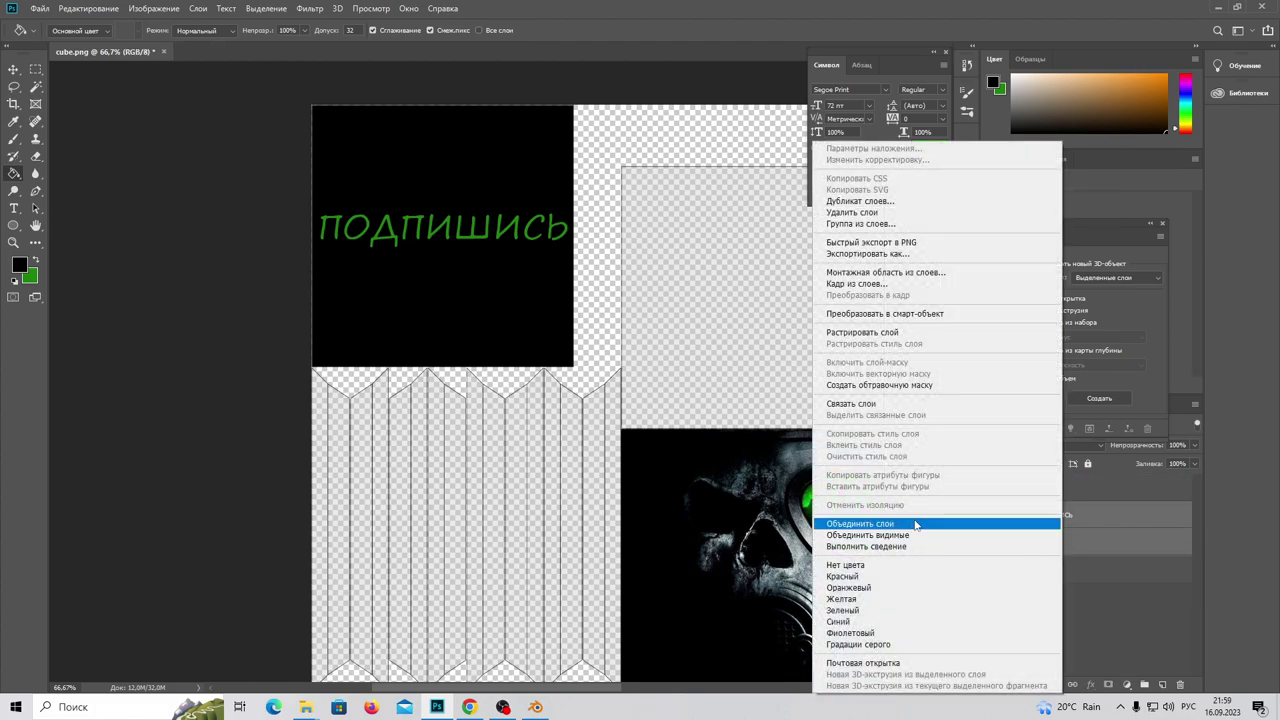
pyautogui.click(860, 524)
pyautogui.moveTo(508, 688); pyautogui.dragTo(571, 690)
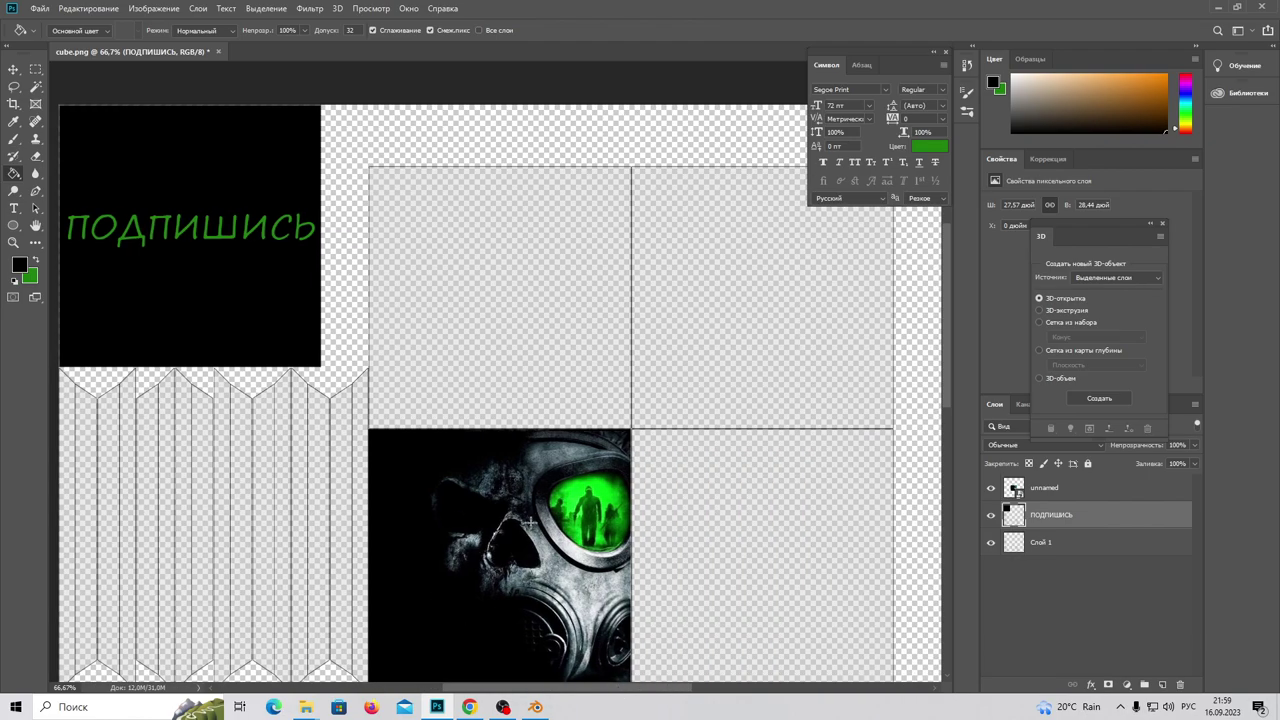
pyautogui.hotkey('ctrl', '-')
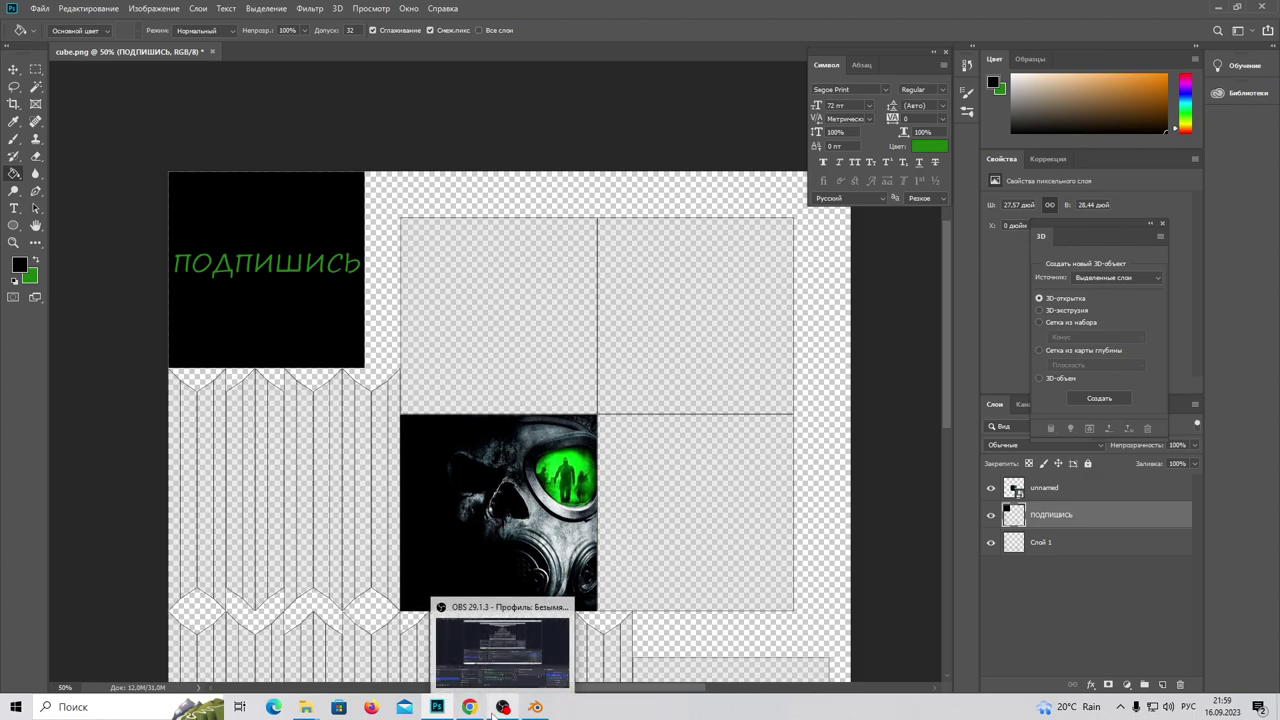
pyautogui.moveTo(469, 707)
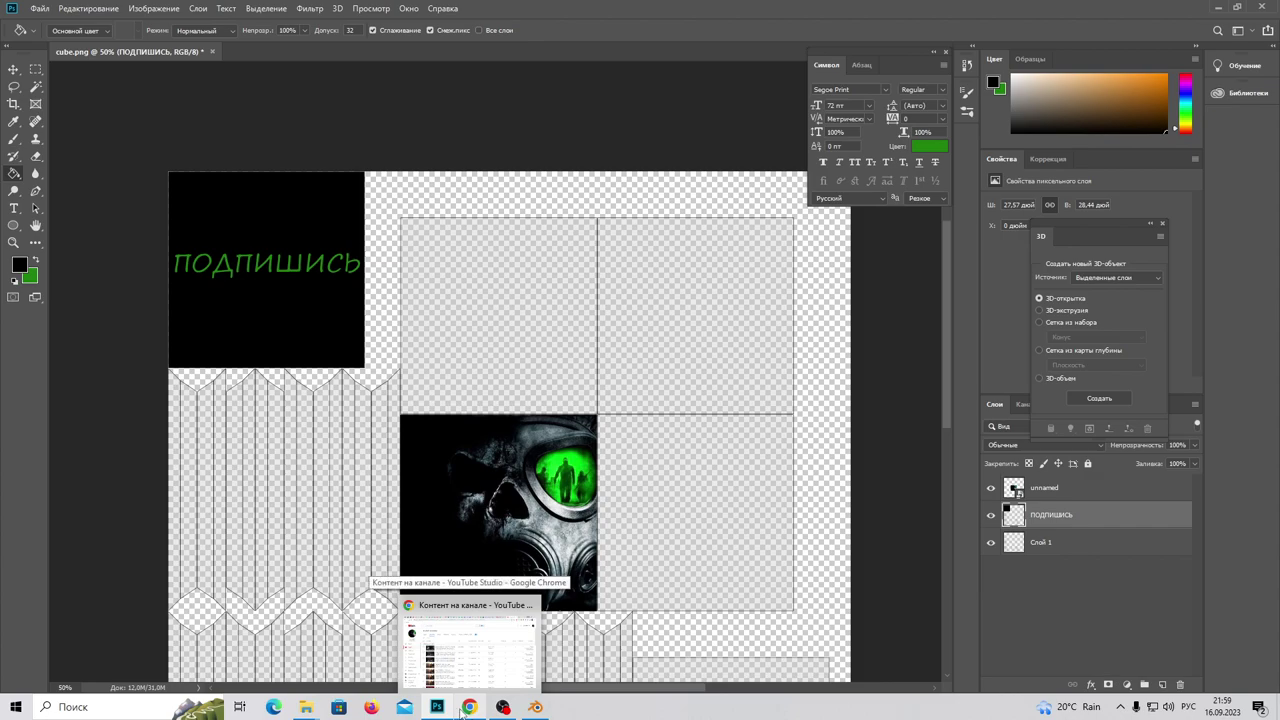
# In Blender, select another cube face to see its UV island, then rerun the КОТМОНАВТ search in Chrome
pyautogui.click(535, 707)
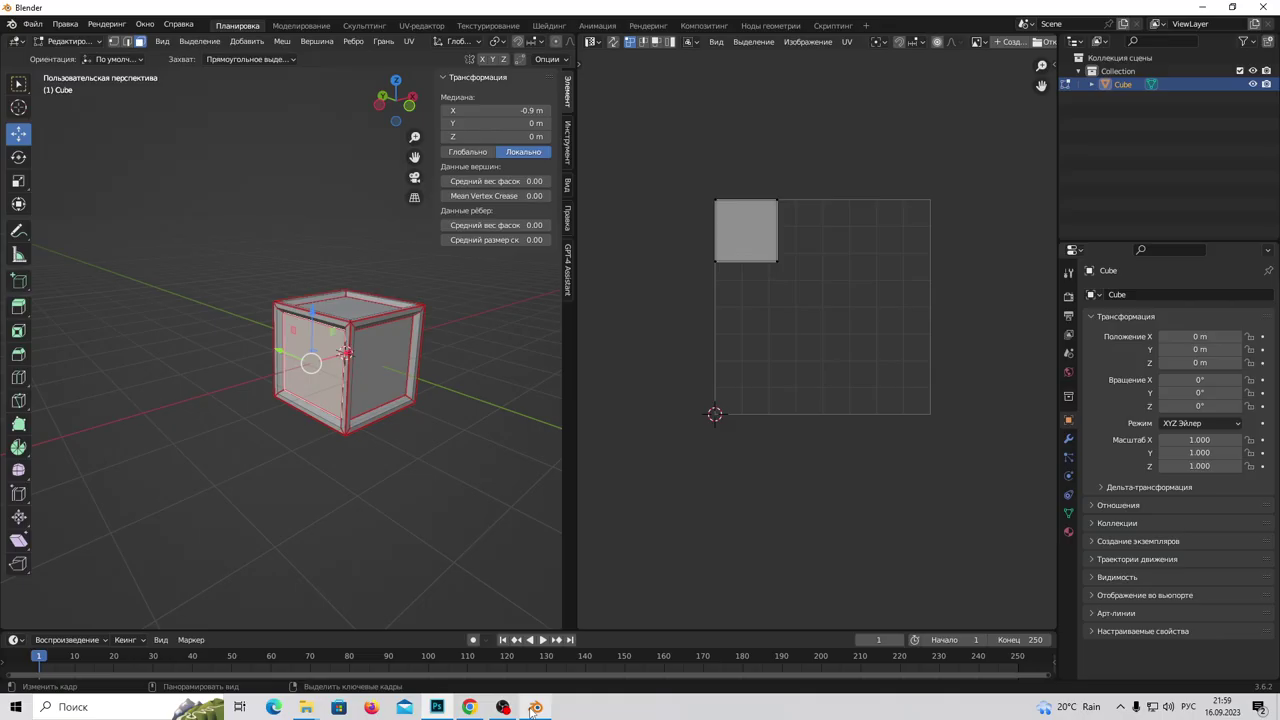
pyautogui.moveTo(430, 429); pyautogui.dragTo(409, 437, button='middle')
pyautogui.click(361, 374)
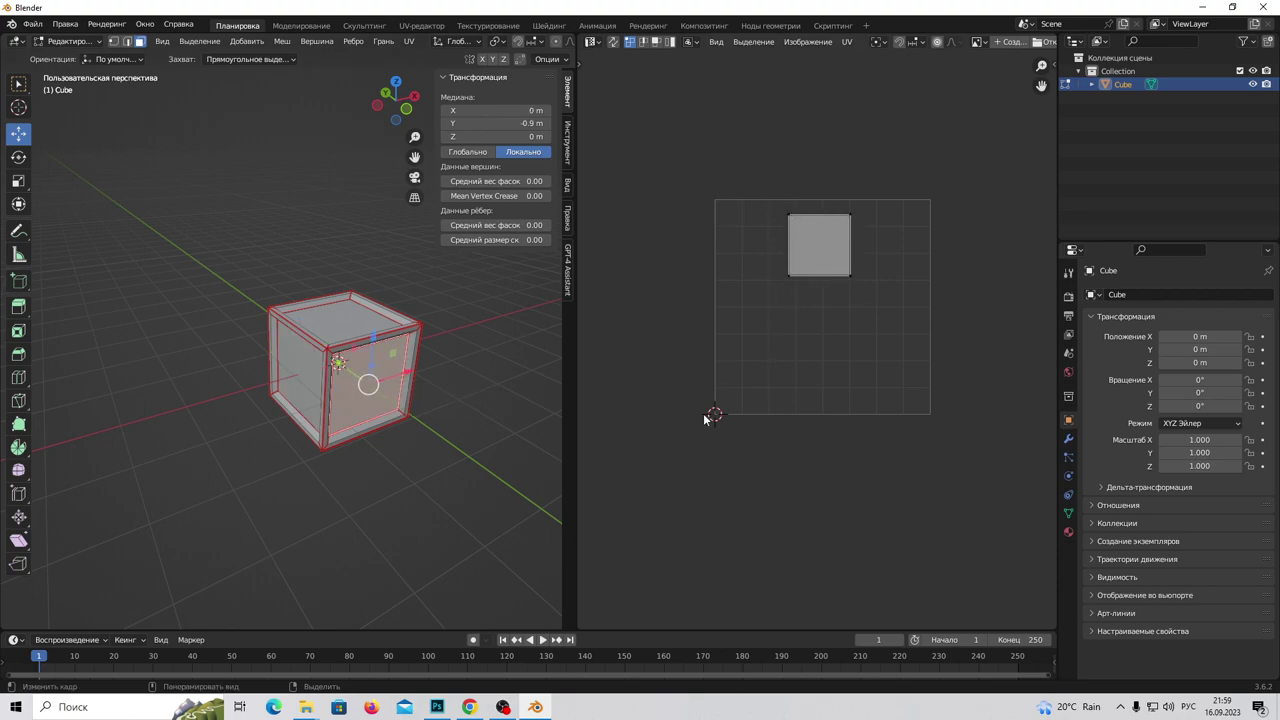
pyautogui.click(469, 707)
pyautogui.press('Return')
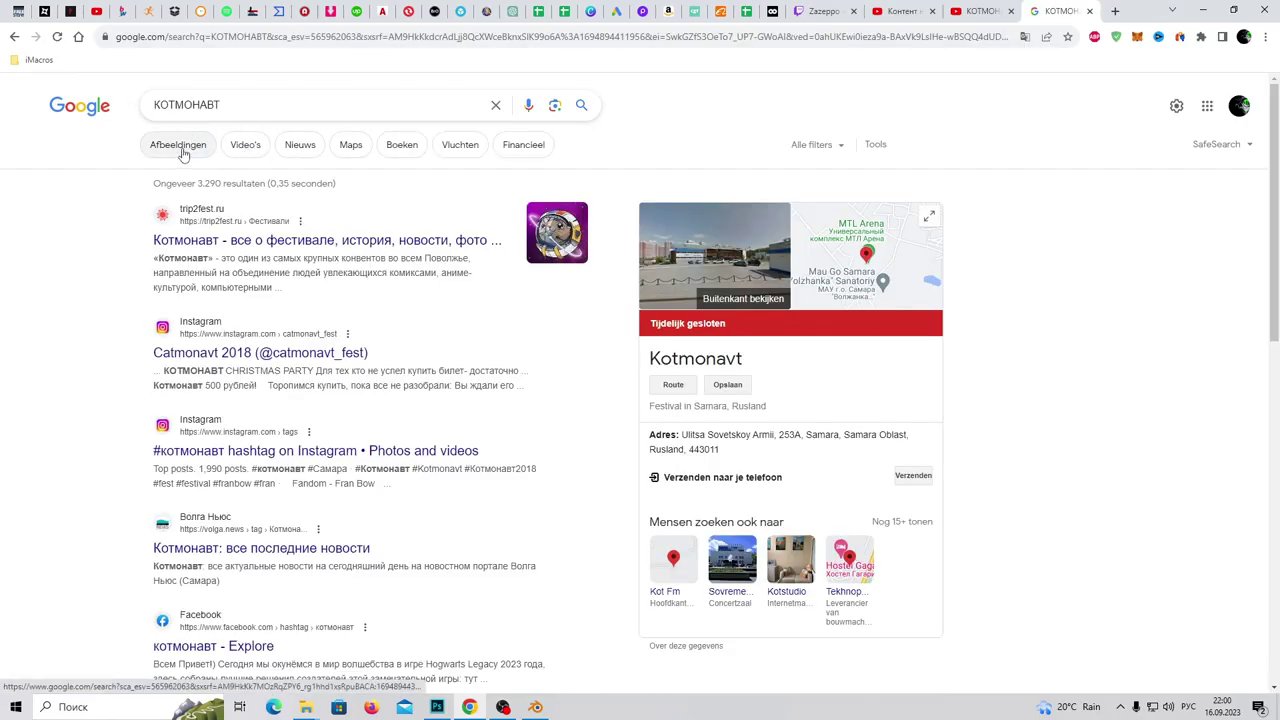
# Find the cat-with-gamepad logo in the КОТМОНАВТ image results and save it as channels4_profile.jpg
pyautogui.click(183, 148)
pyautogui.scroll(-1, 900, 451)
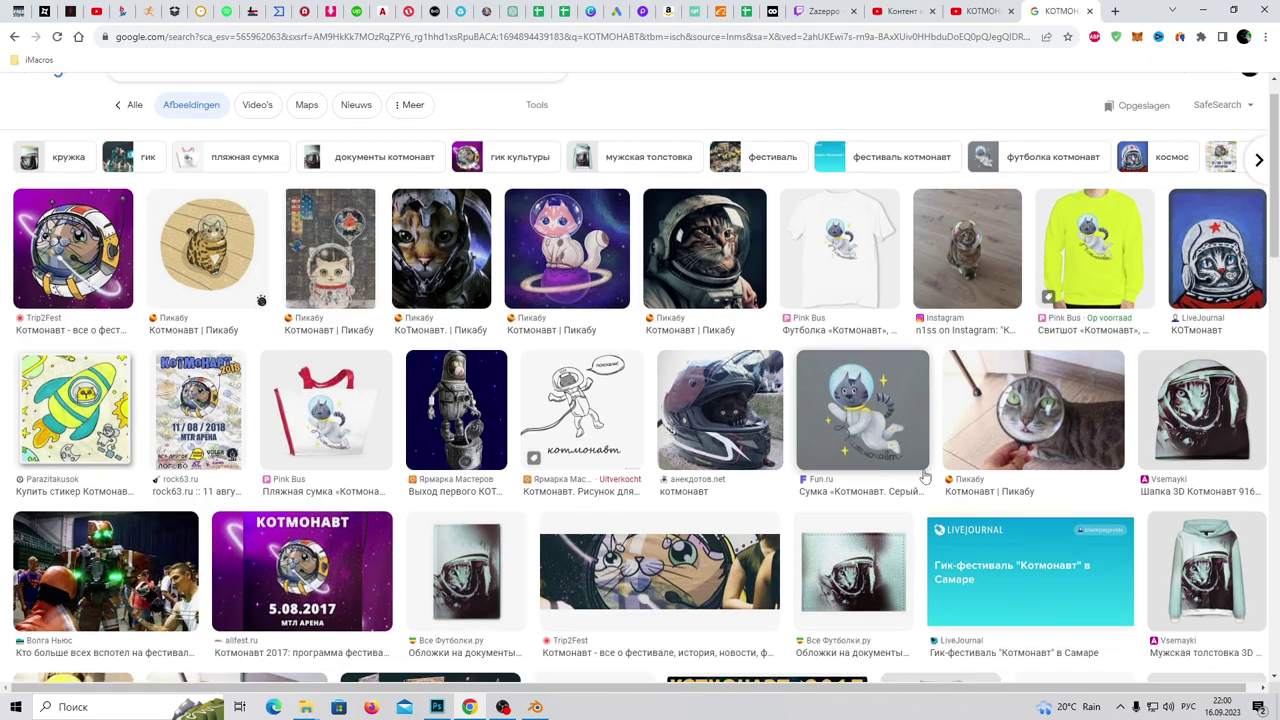
pyautogui.scroll(-4, 905, 456)
pyautogui.scroll(-5, 915, 465)
pyautogui.scroll(-5, 925, 475)
pyautogui.scroll(-1, 927, 478)
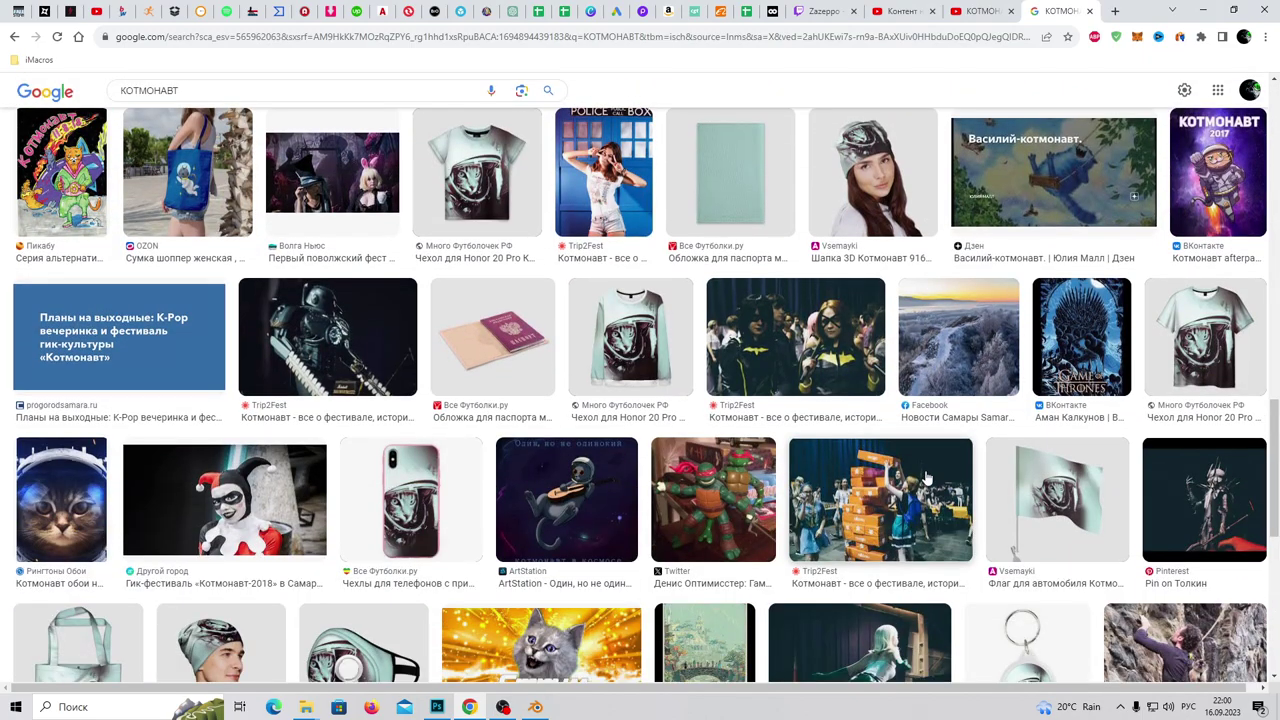
pyautogui.scroll(-3, 850, 475)
pyautogui.scroll(-2, 700, 468)
pyautogui.scroll(-2, 563, 461)
pyautogui.click(408, 362)
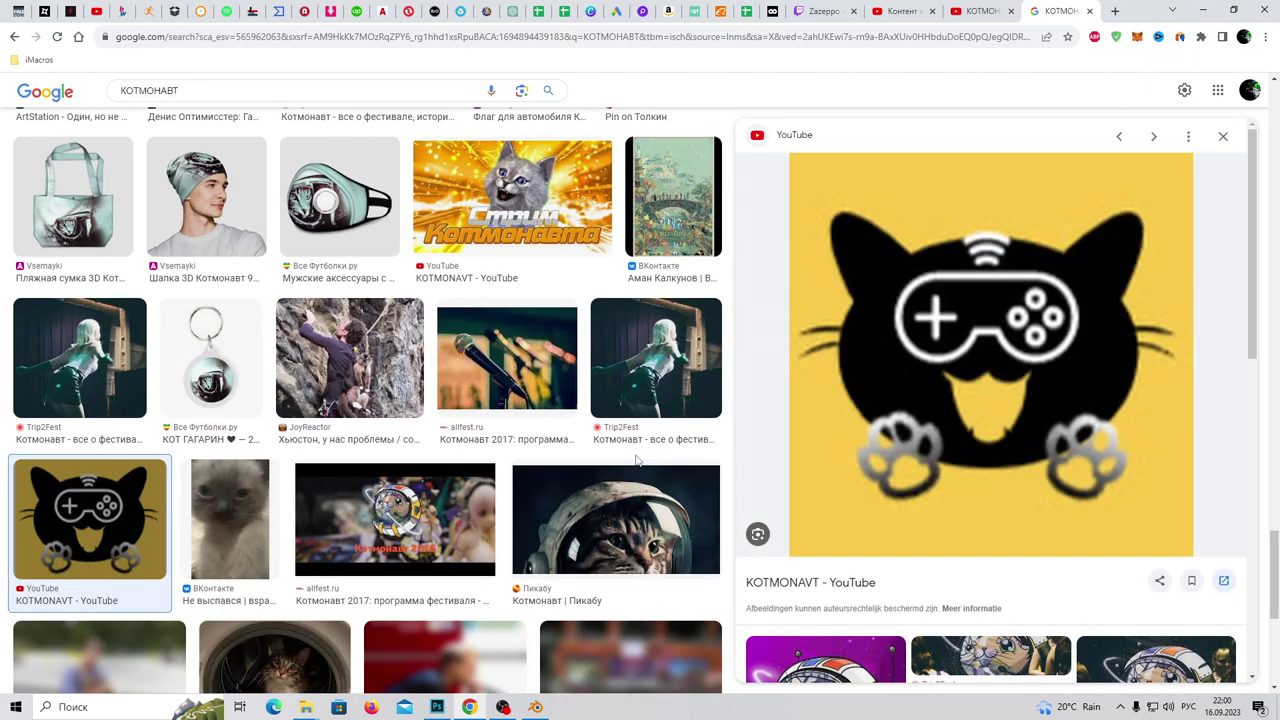
pyautogui.rightClick(984, 278)
pyautogui.click(1057, 416)
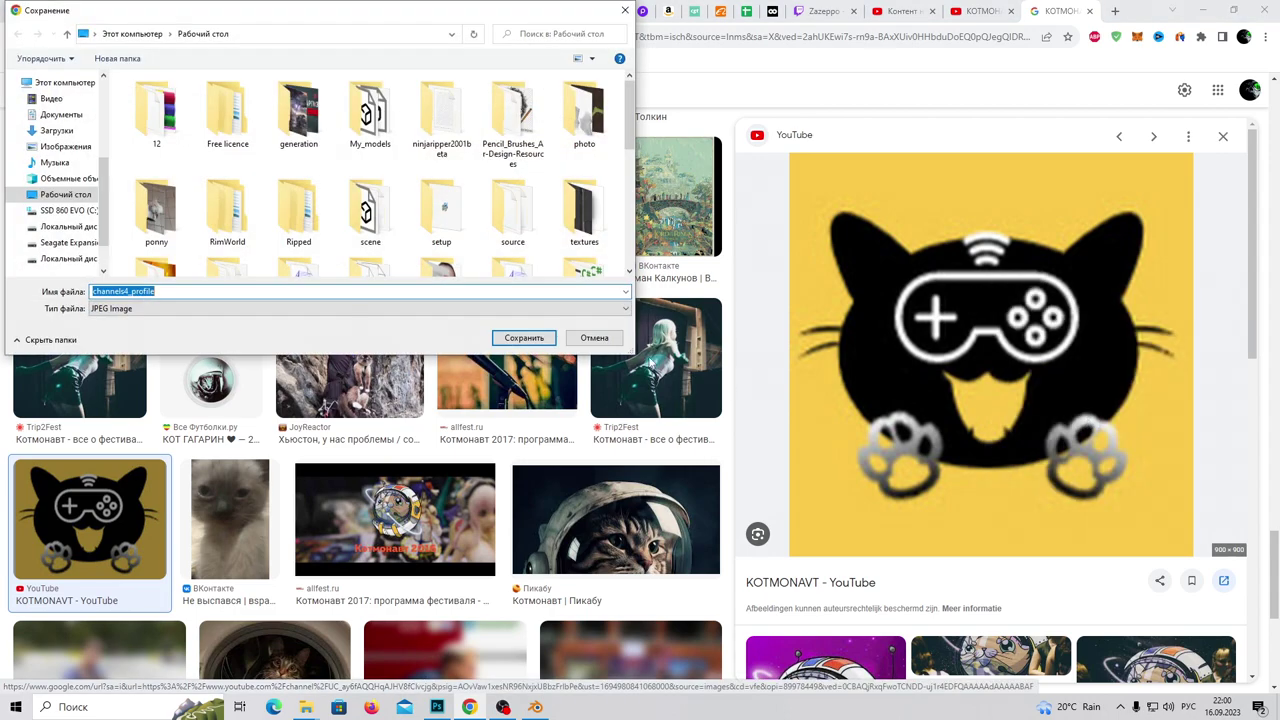
pyautogui.click(523, 338)
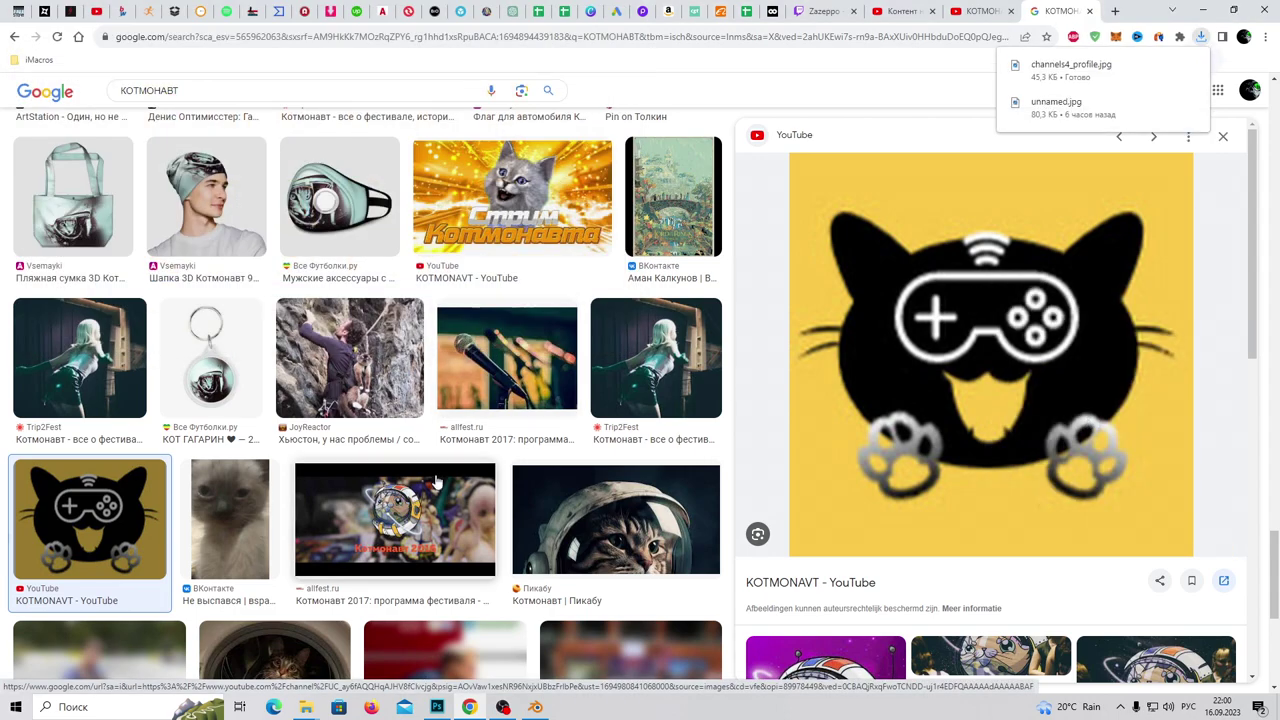
# Drop channels4_profile.jpg into the Photoshop texture, move it toward the empty face, and lower its opacity
pyautogui.moveTo(1100, 70)
pyautogui.click(1203, 11)
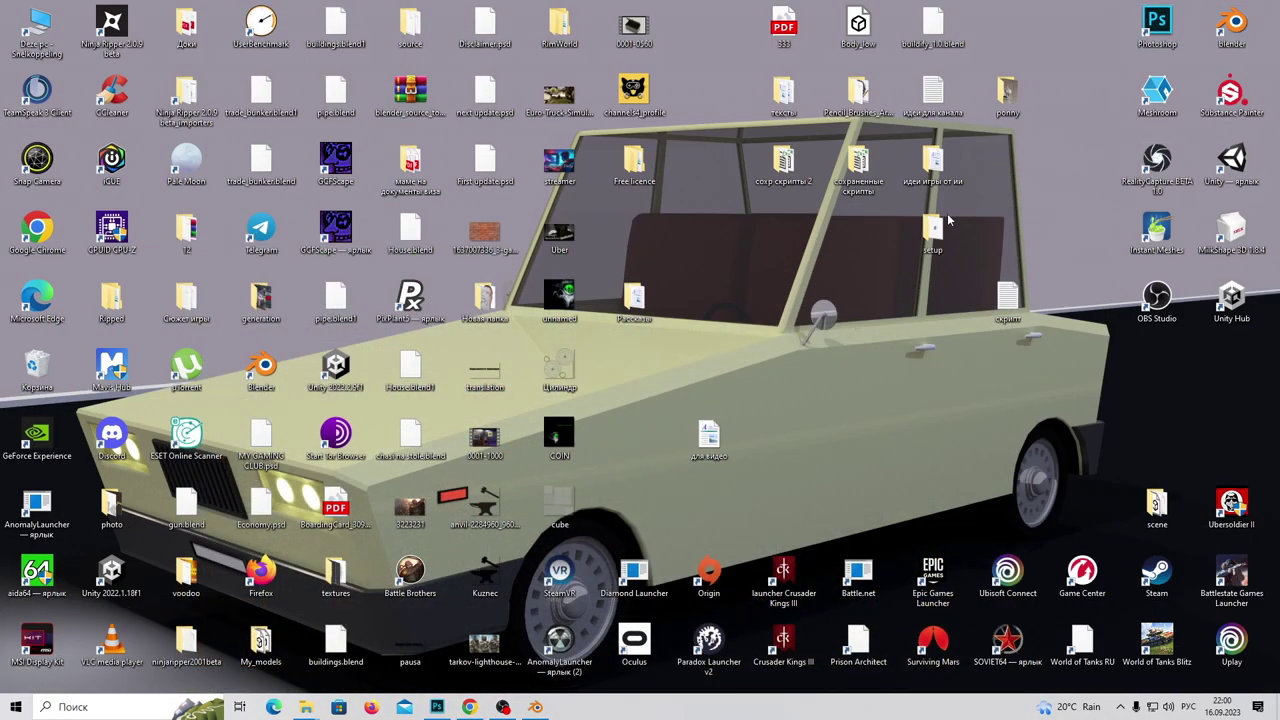
pyautogui.moveTo(632, 95)
pyautogui.mouseDown()
pyautogui.moveTo(437, 711)
pyautogui.moveTo(445, 679)
pyautogui.mouseUp()
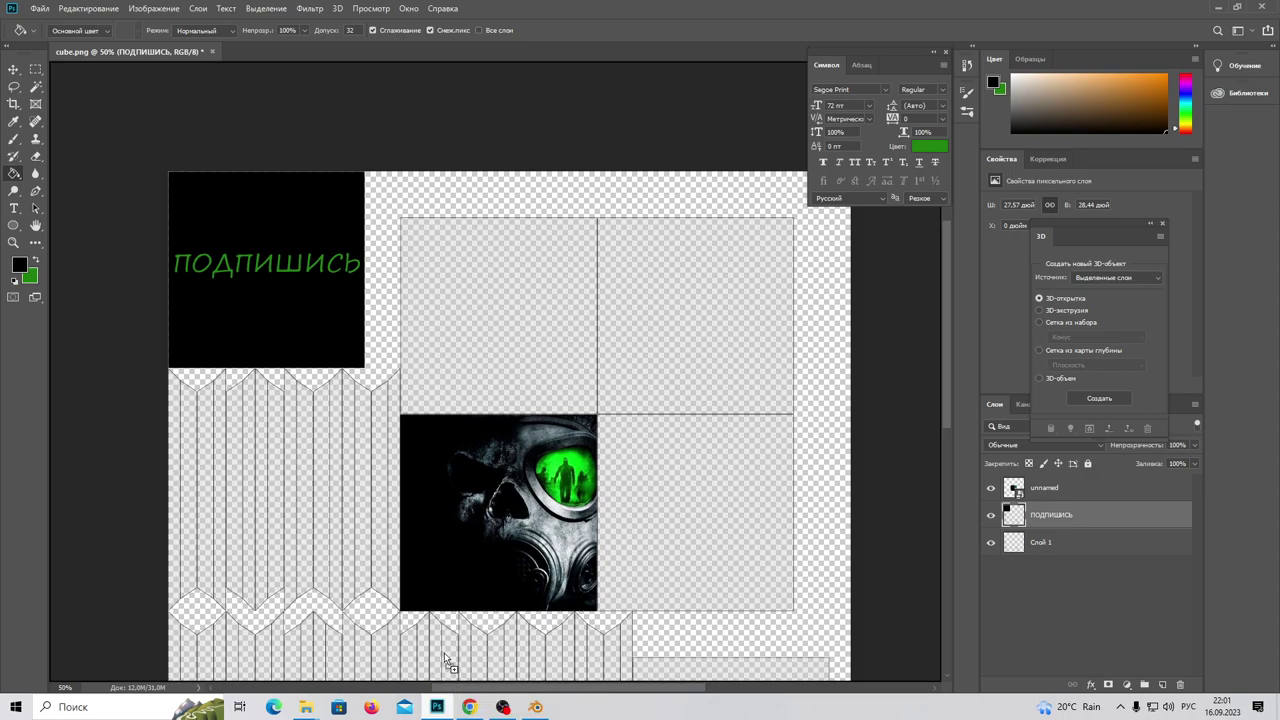
pyautogui.moveTo(481, 313); pyautogui.dragTo(481, 313)
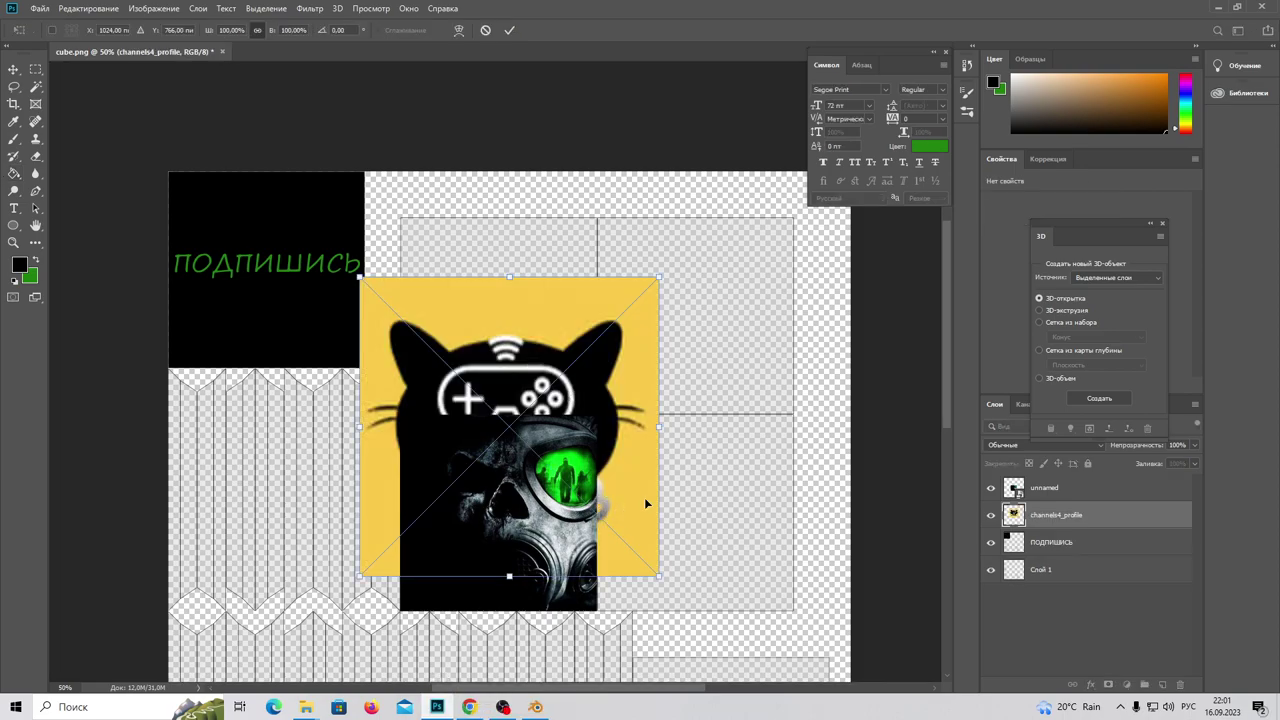
pyautogui.moveTo(651, 573); pyautogui.dragTo(639, 509)
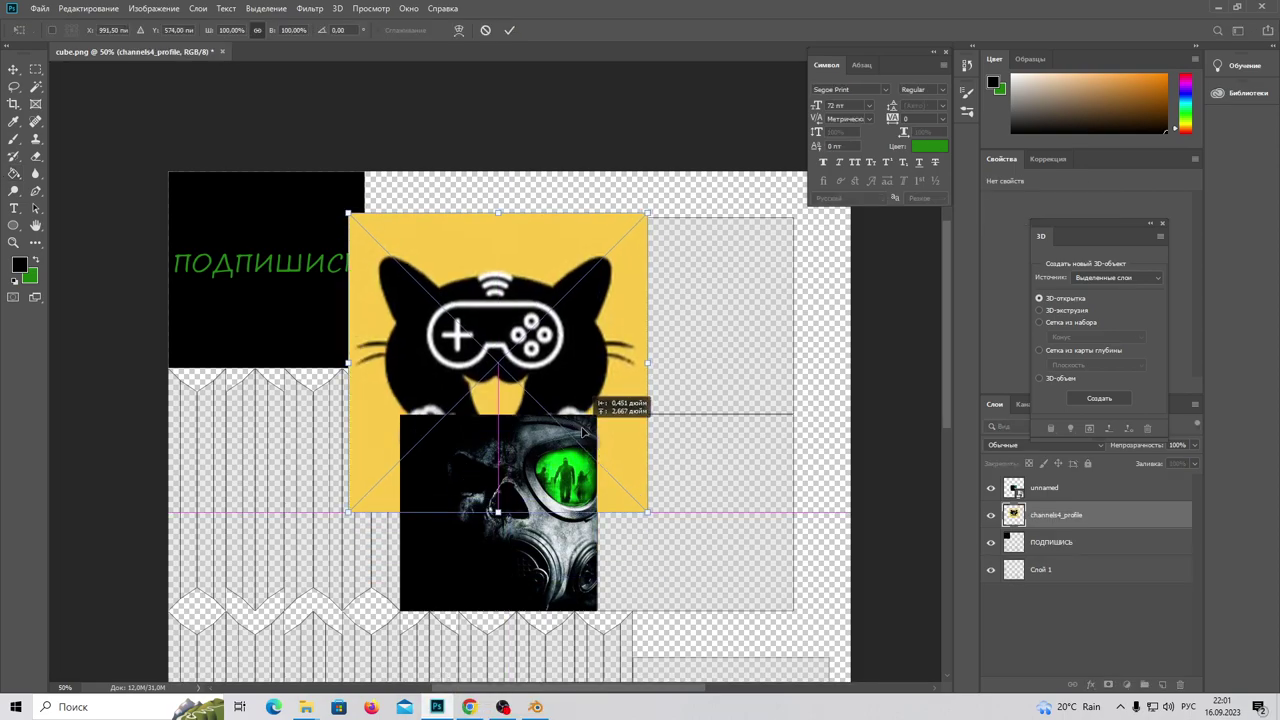
pyautogui.click(1194, 462)
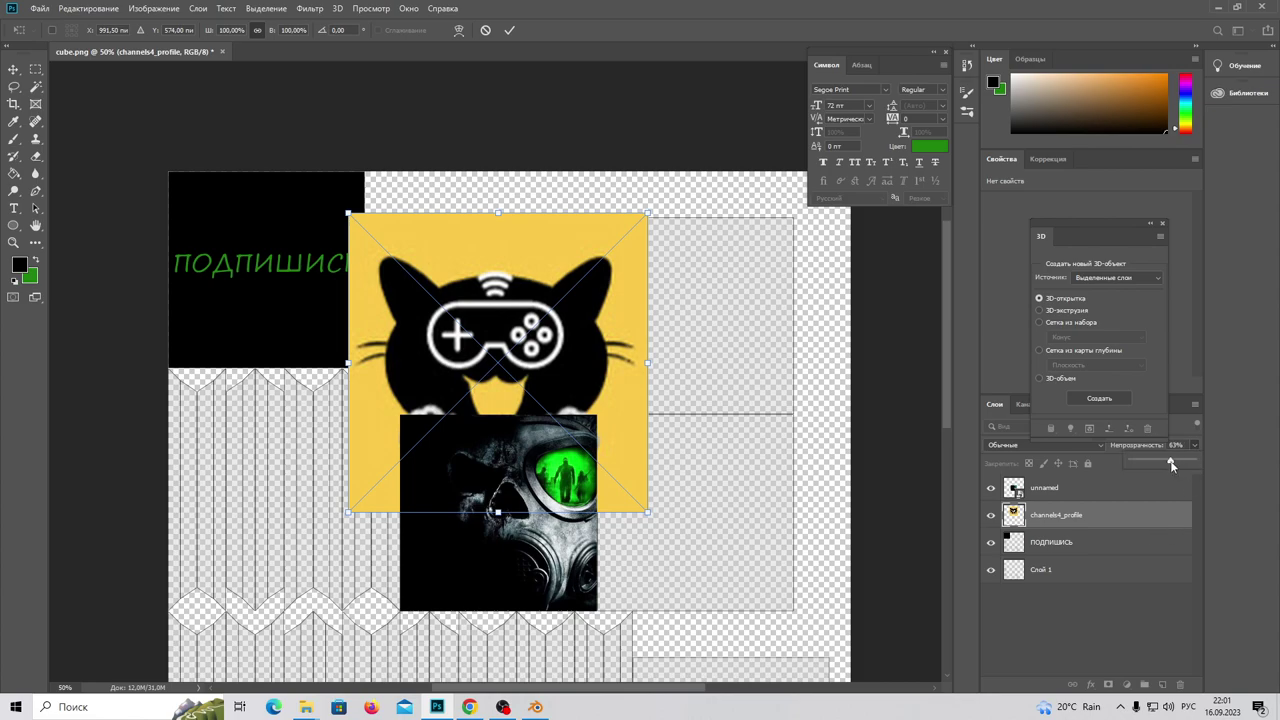
# Scale the cat logo to fit the face's borders exactly, apply it, and restore full opacity
pyautogui.moveTo(647, 514); pyautogui.dragTo(597, 412)
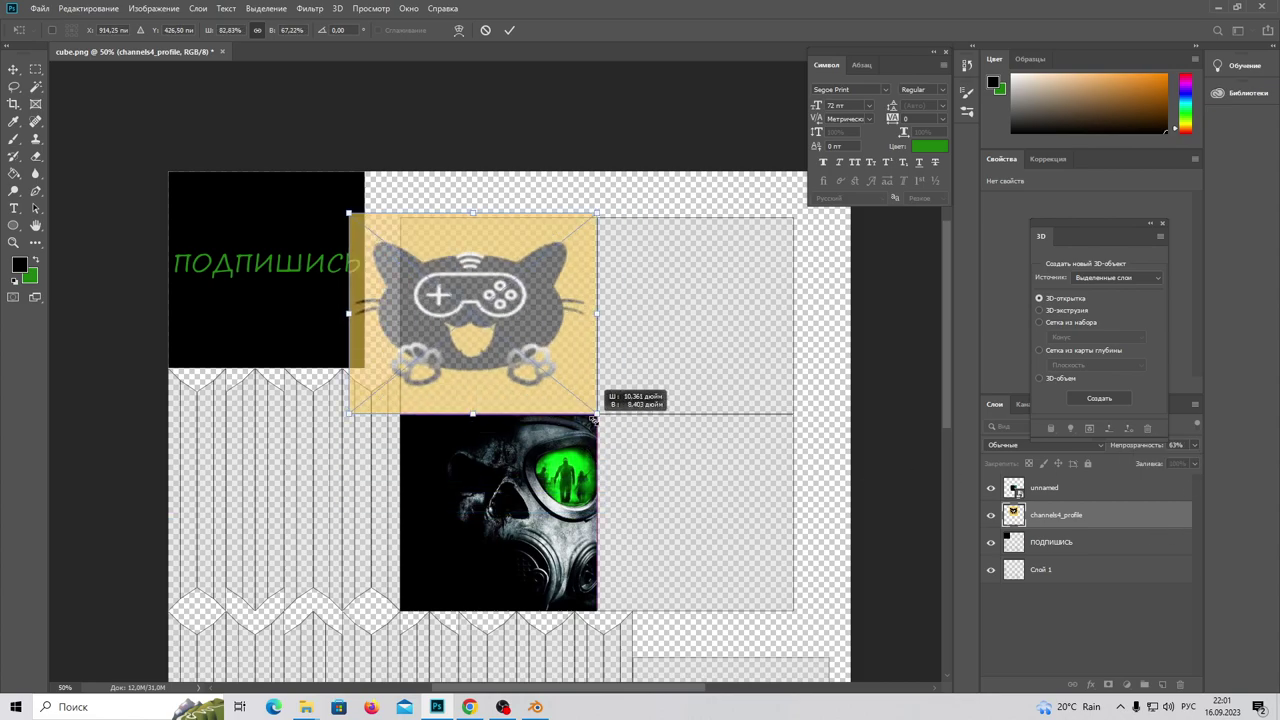
pyautogui.moveTo(347, 410); pyautogui.dragTo(400, 412)
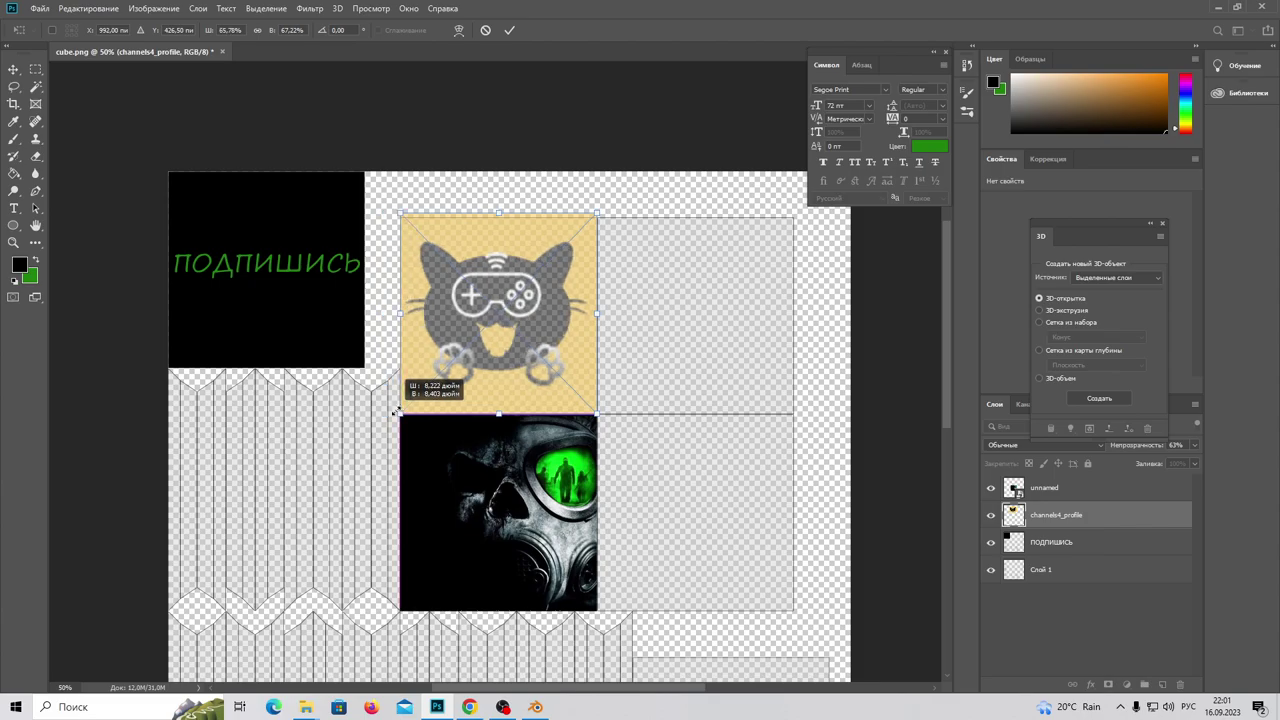
pyautogui.keyDown('alt'); pyautogui.scroll(3, 540, 401); pyautogui.keyUp('alt')
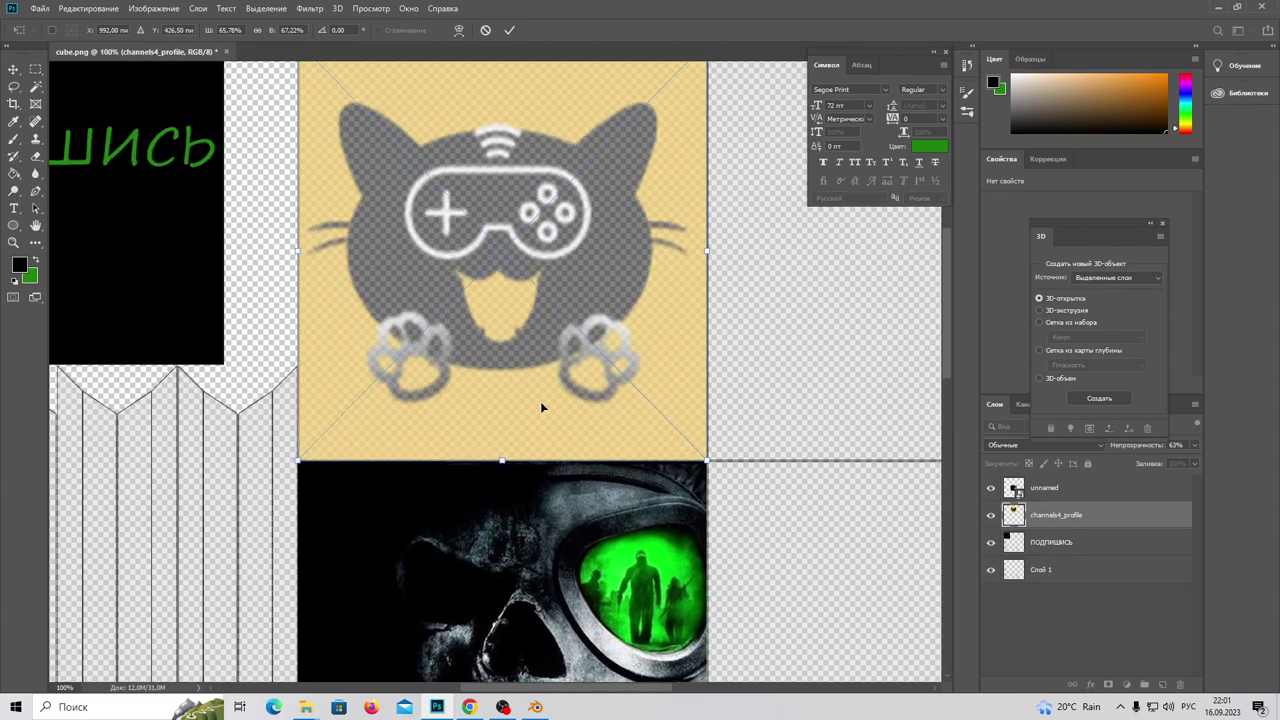
pyautogui.scroll(2, 613, 509)
pyautogui.scroll(2, 613, 509)
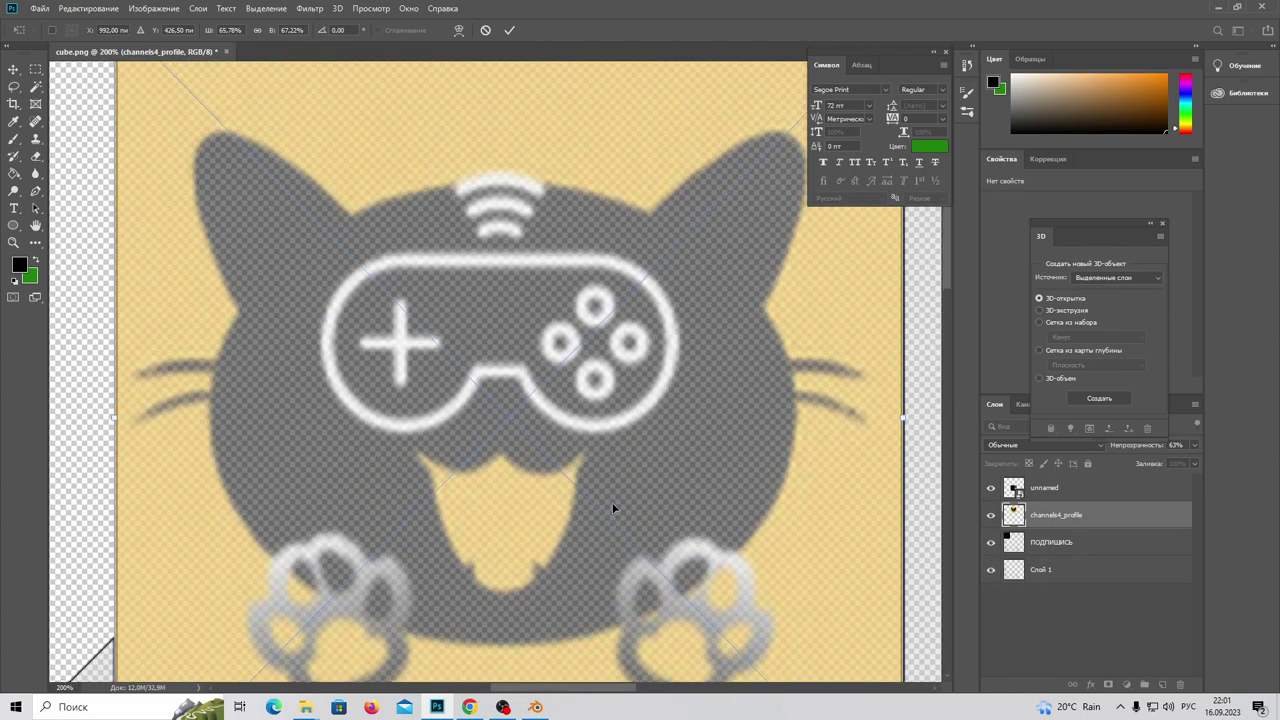
pyautogui.scroll(2, 613, 509)
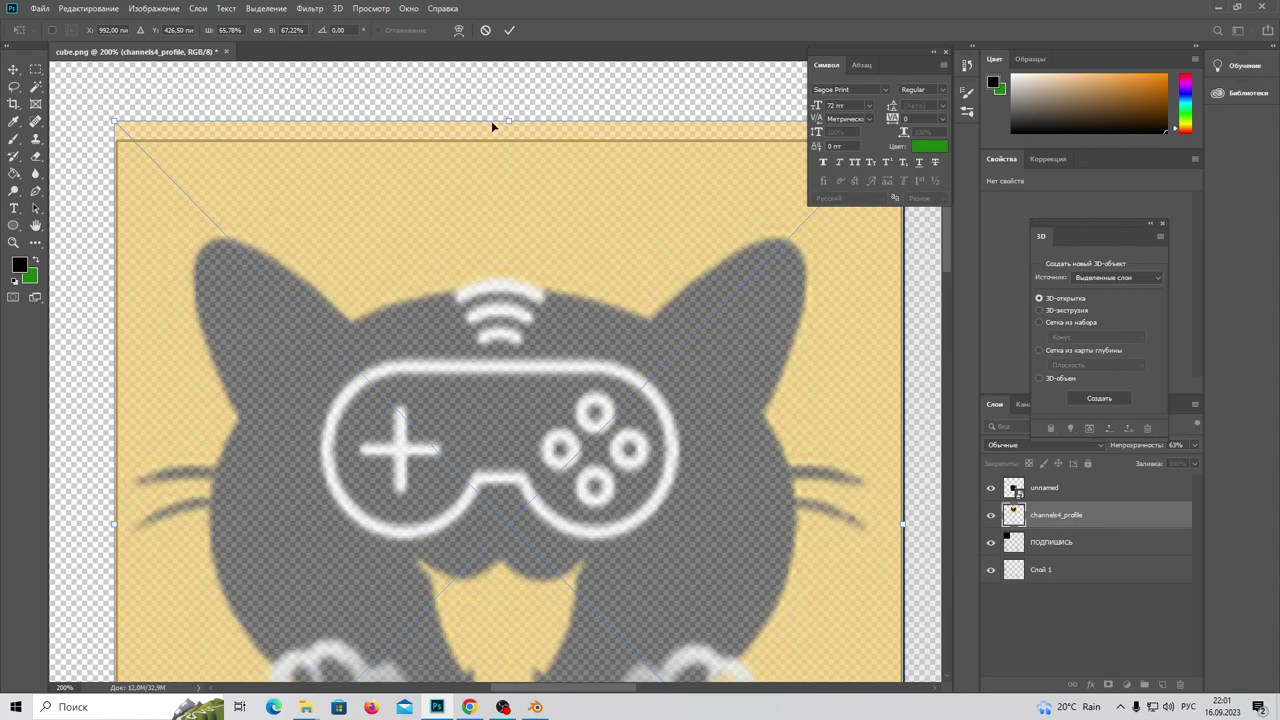
pyautogui.moveTo(507, 122); pyautogui.dragTo(509, 137)
pyautogui.keyDown('alt'); pyautogui.scroll(-1, 579, 282); pyautogui.keyUp('alt')
pyautogui.hotkey('ctrl', '-')
pyautogui.press('Return')
pyautogui.click(1195, 444)
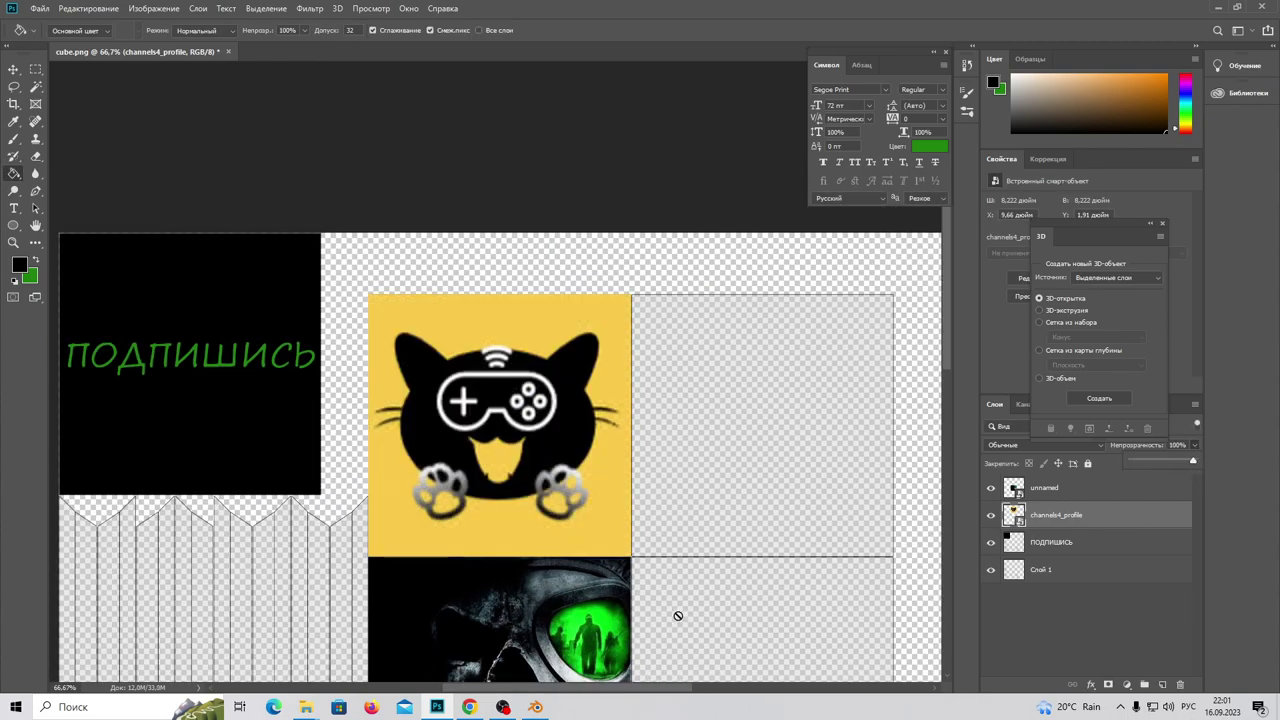
pyautogui.scroll(-3, 558, 572)
pyautogui.scroll(-1, 558, 572)
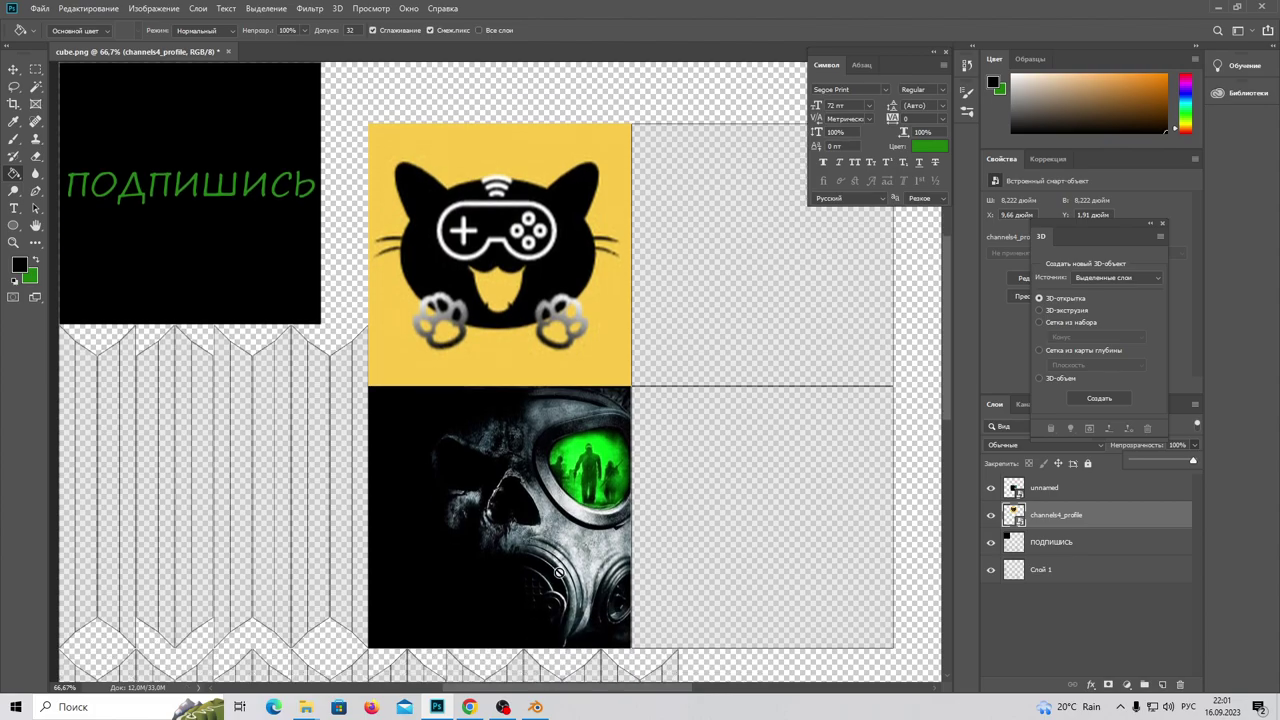
pyautogui.hotkey('ctrl', '-')
pyautogui.hotkey('ctrl', '-')
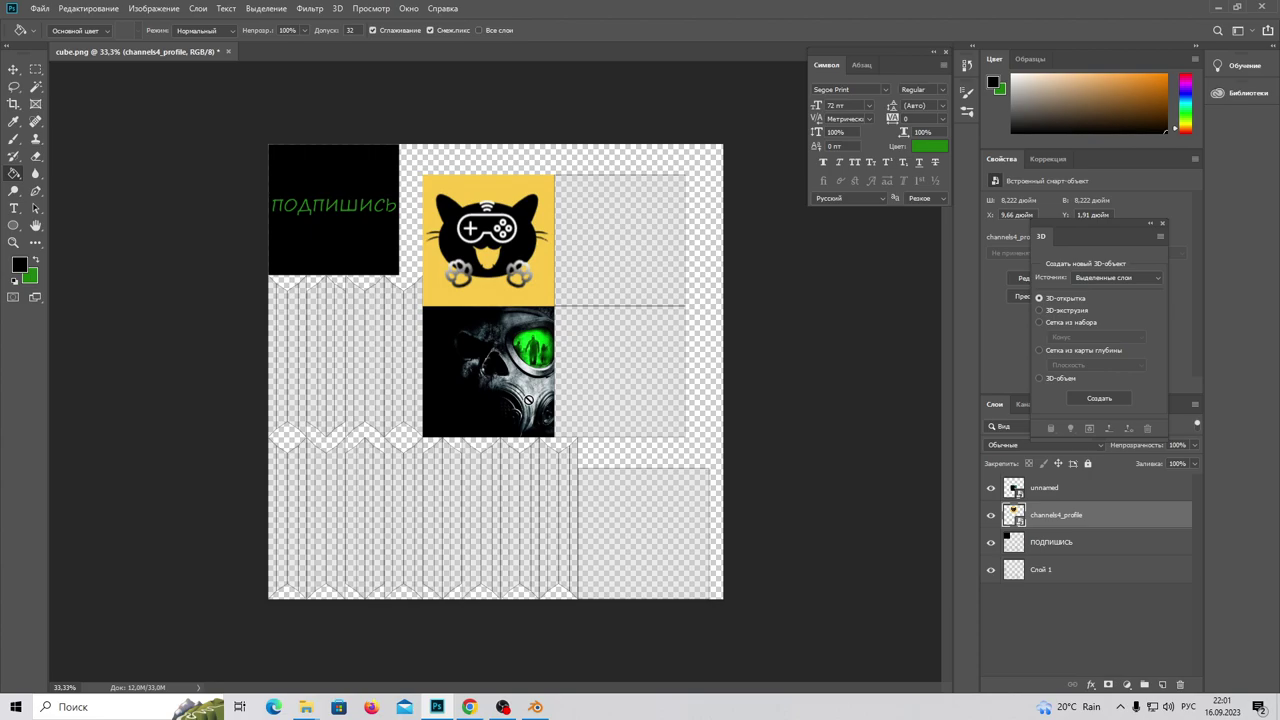
# In Blender, select the cube's +X side face to locate its UV square, then return to Photoshop
pyautogui.click(536, 707)
pyautogui.moveTo(427, 401); pyautogui.dragTo(221, 389, button='middle')
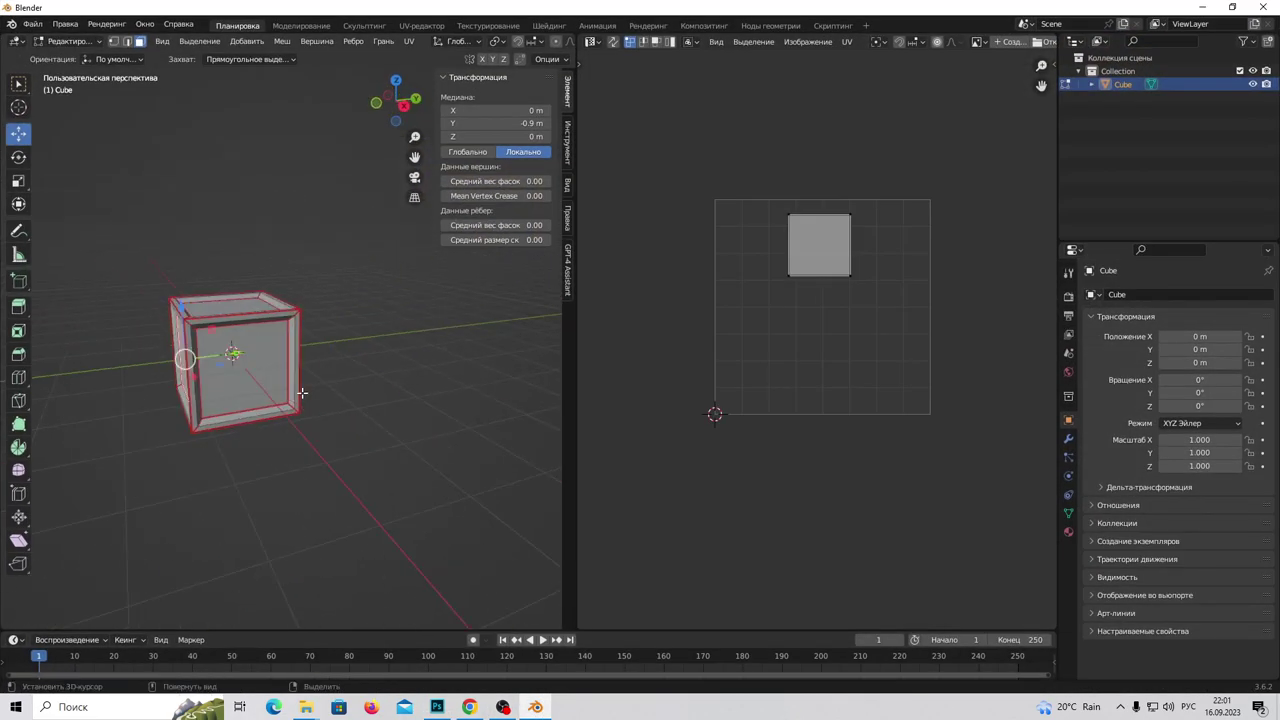
pyautogui.click(221, 389)
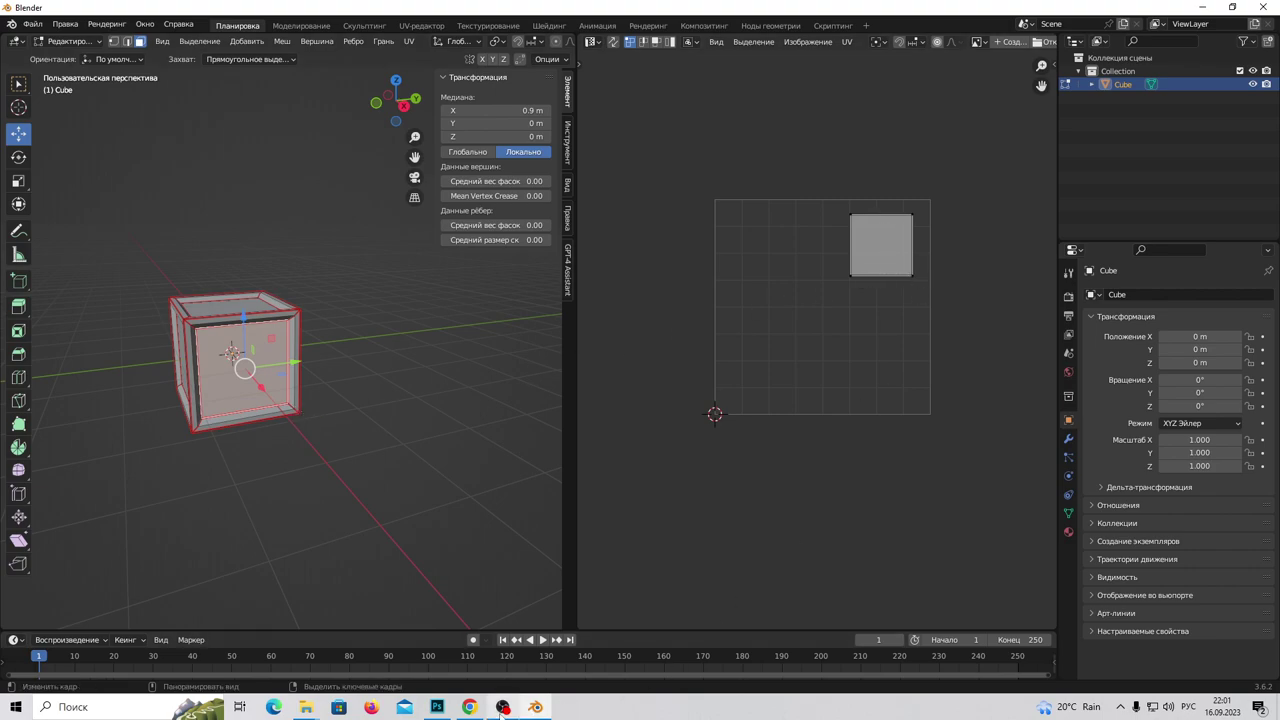
pyautogui.click(437, 707)
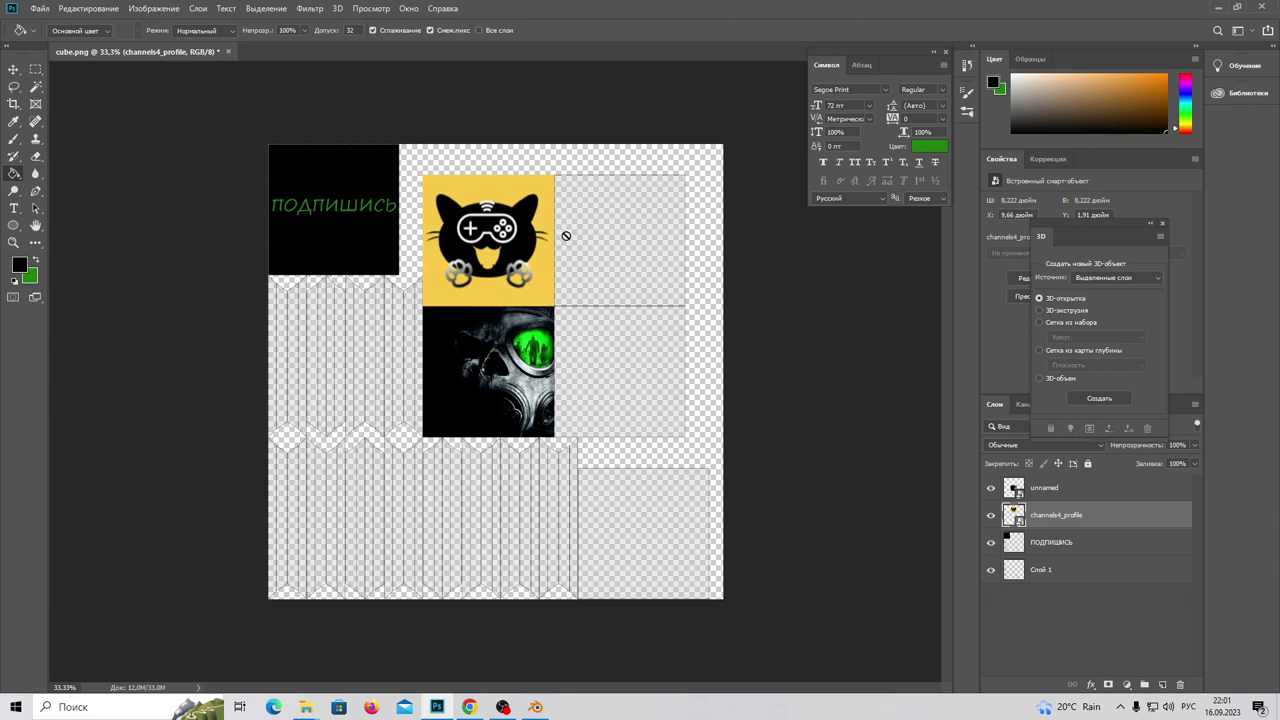
# Add a top layer and type green 'ПОДПИШИСЬ НА НЕГО ТОЖЕ ;)' in the grey tile beside the logo
pyautogui.click(1162, 685)
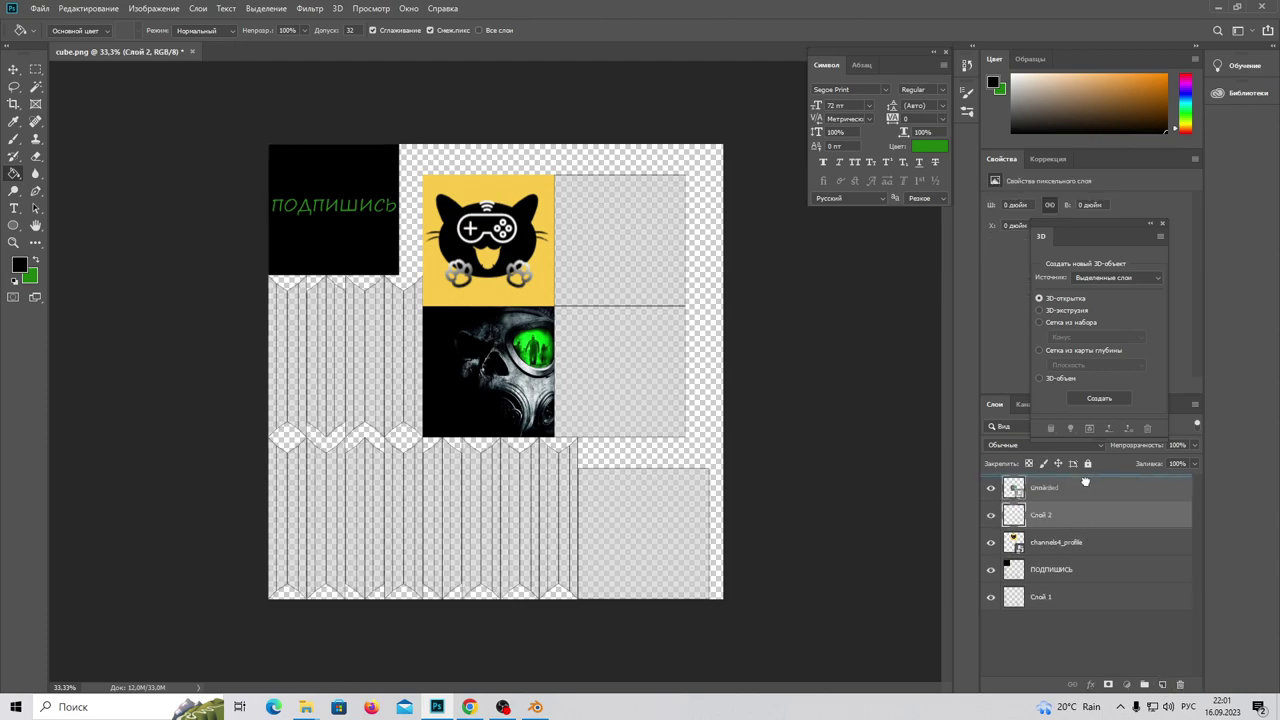
pyautogui.moveTo(1096, 527); pyautogui.dragTo(1086, 481)
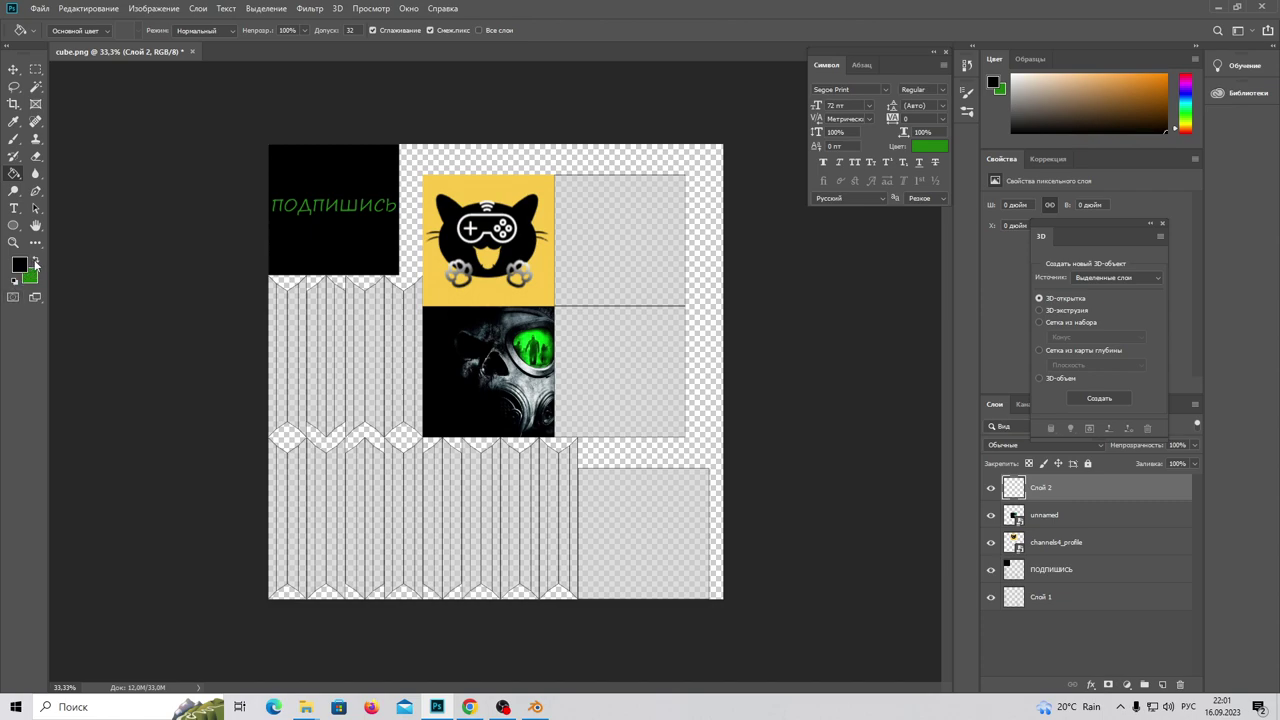
pyautogui.click(14, 208)
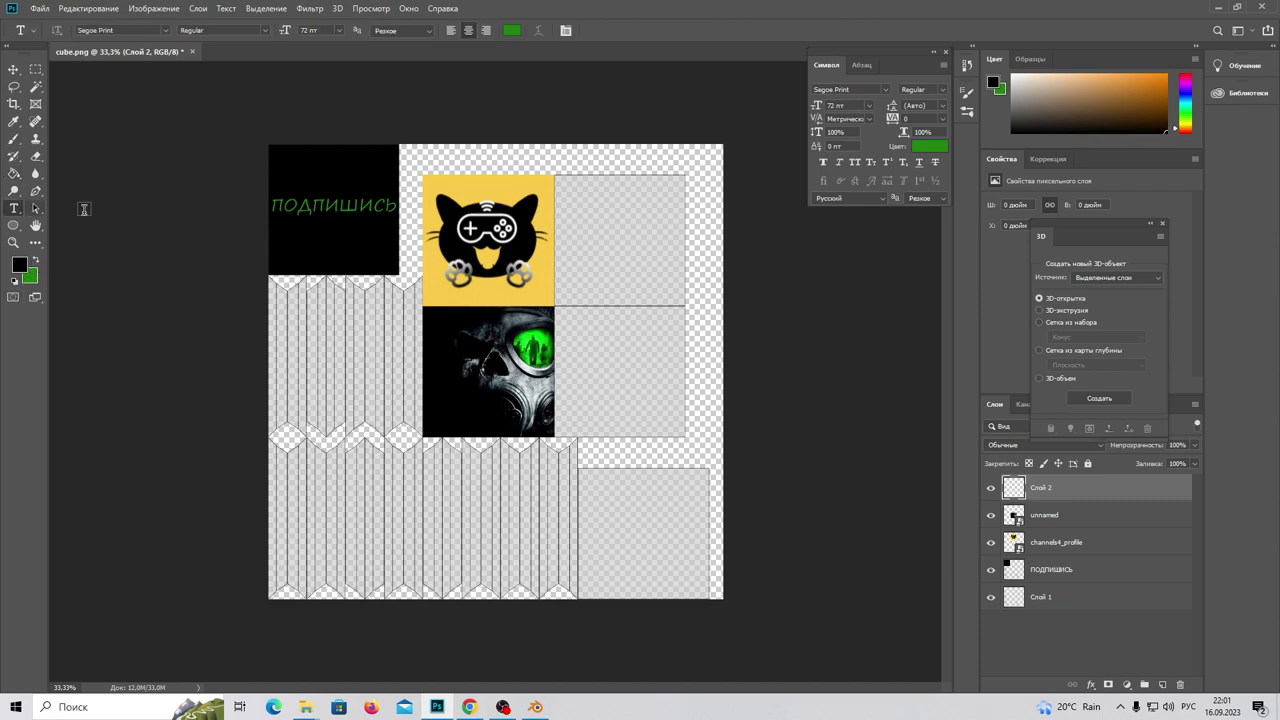
pyautogui.click(573, 213)
pyautogui.write('ПО')
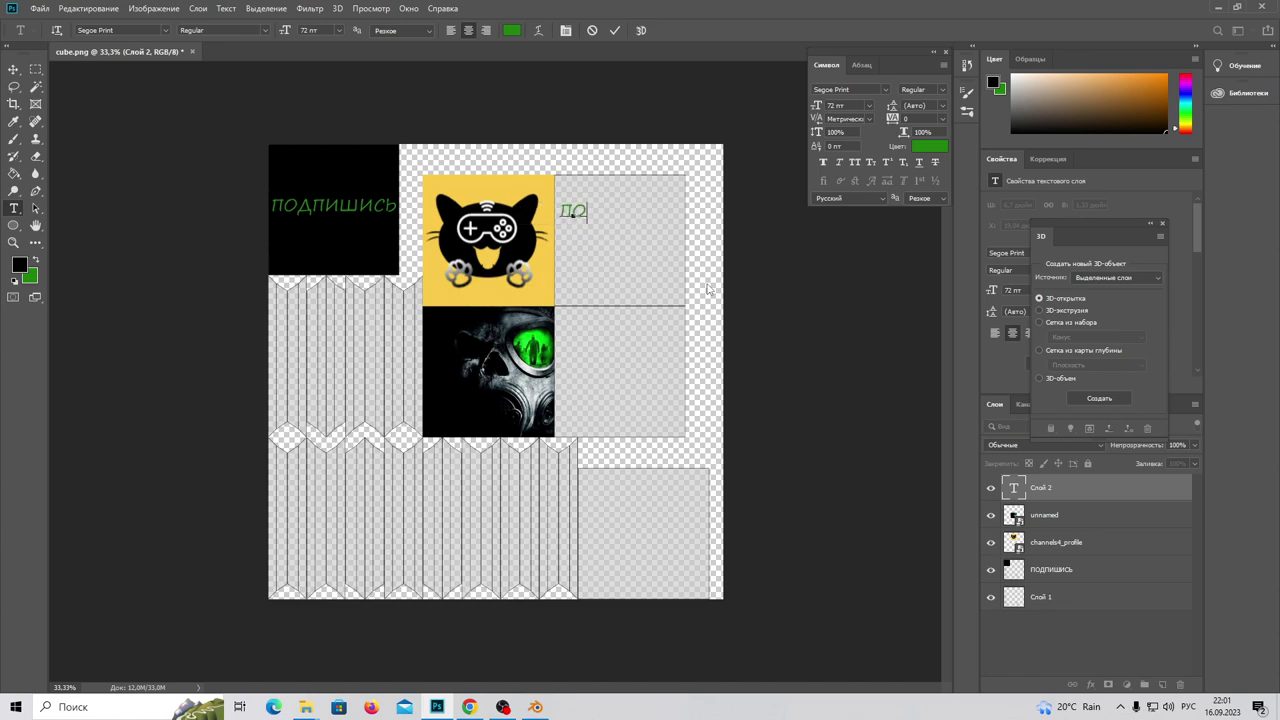
pyautogui.write('ДПИШИСЬ ')
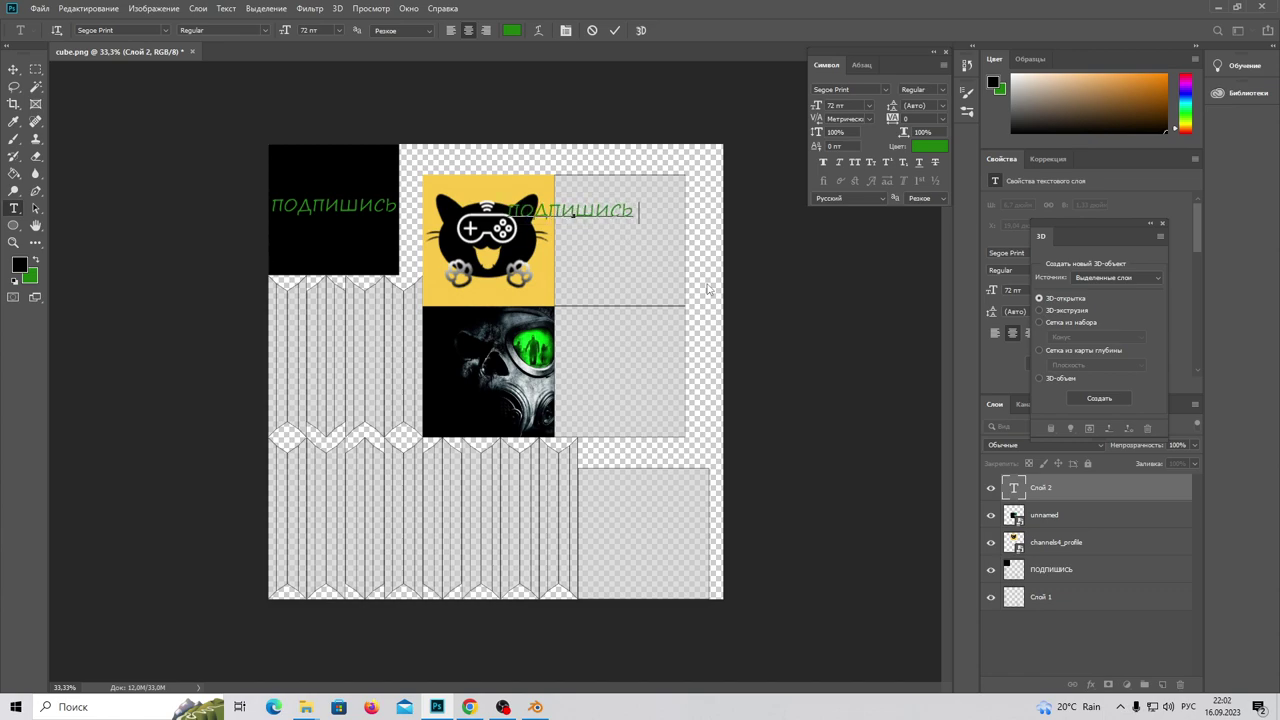
pyautogui.write('НА НЕГО ТОЖЕ ')
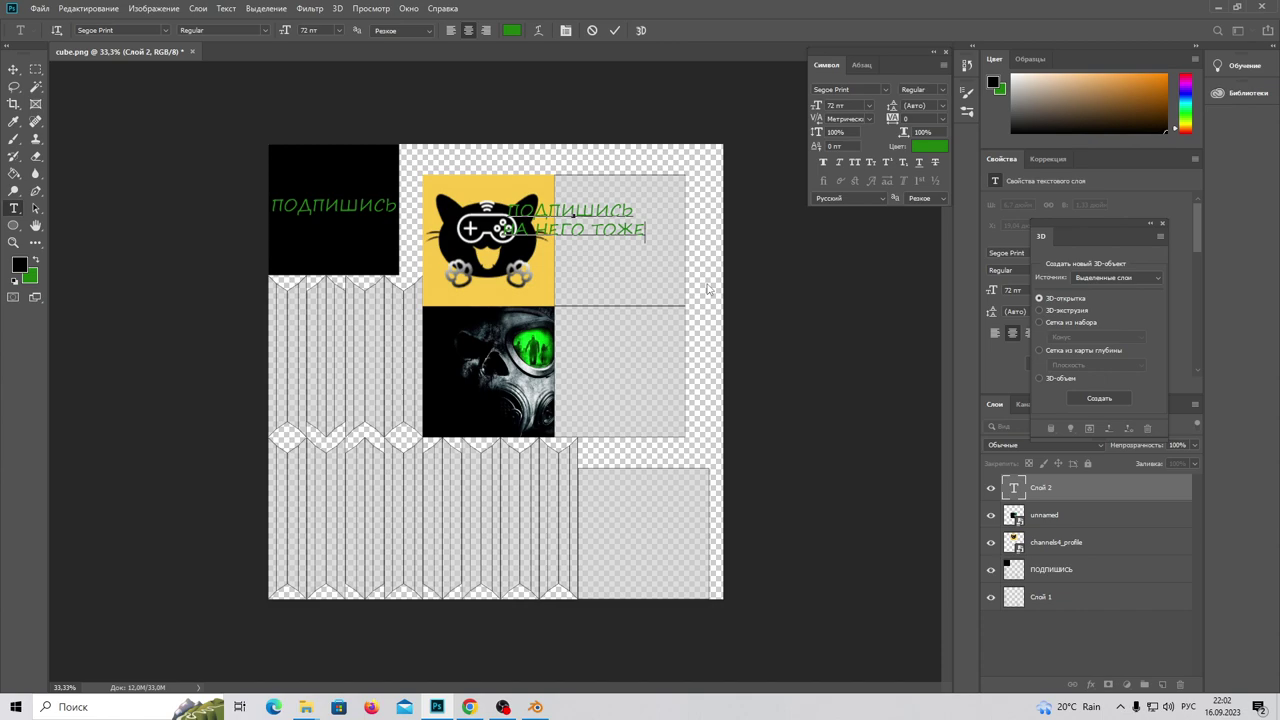
pyautogui.write('Ж')
pyautogui.click(13, 69)
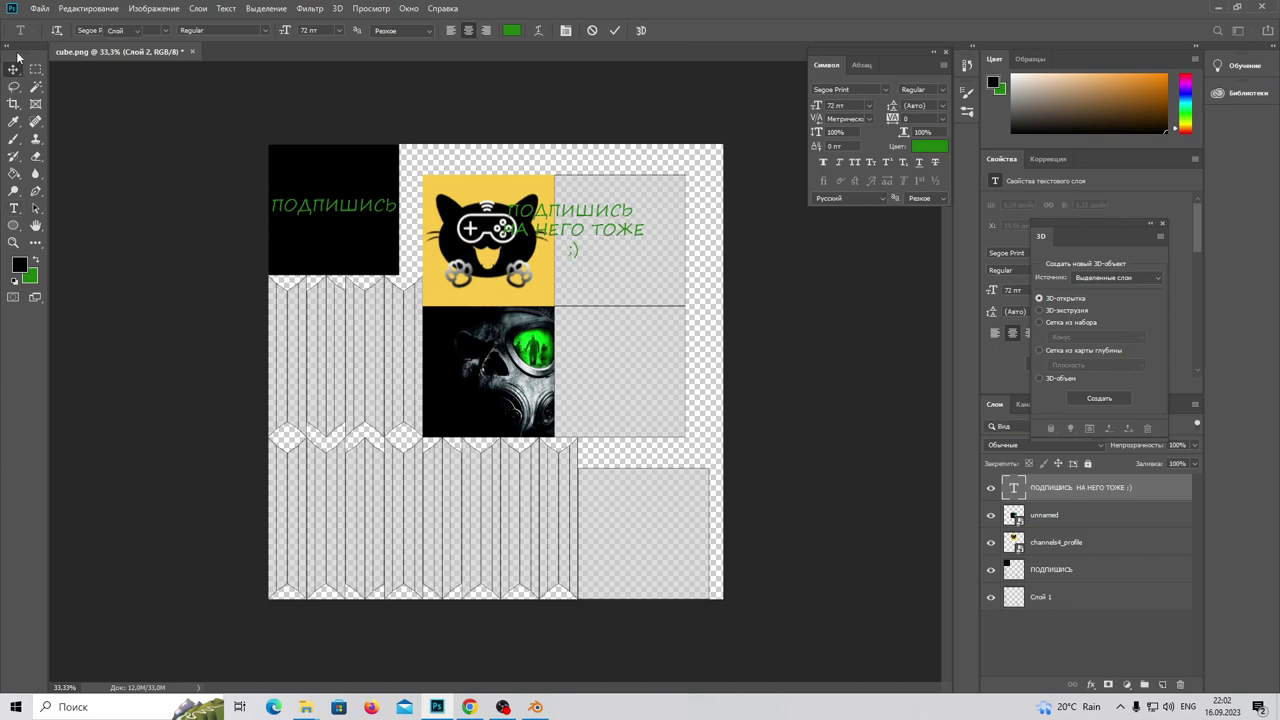
# Scale and centre the text inside the grey tile, then add a new empty layer
pyautogui.hotkey('ctrl', 't')
pyautogui.moveTo(585, 220); pyautogui.dragTo(635, 207)
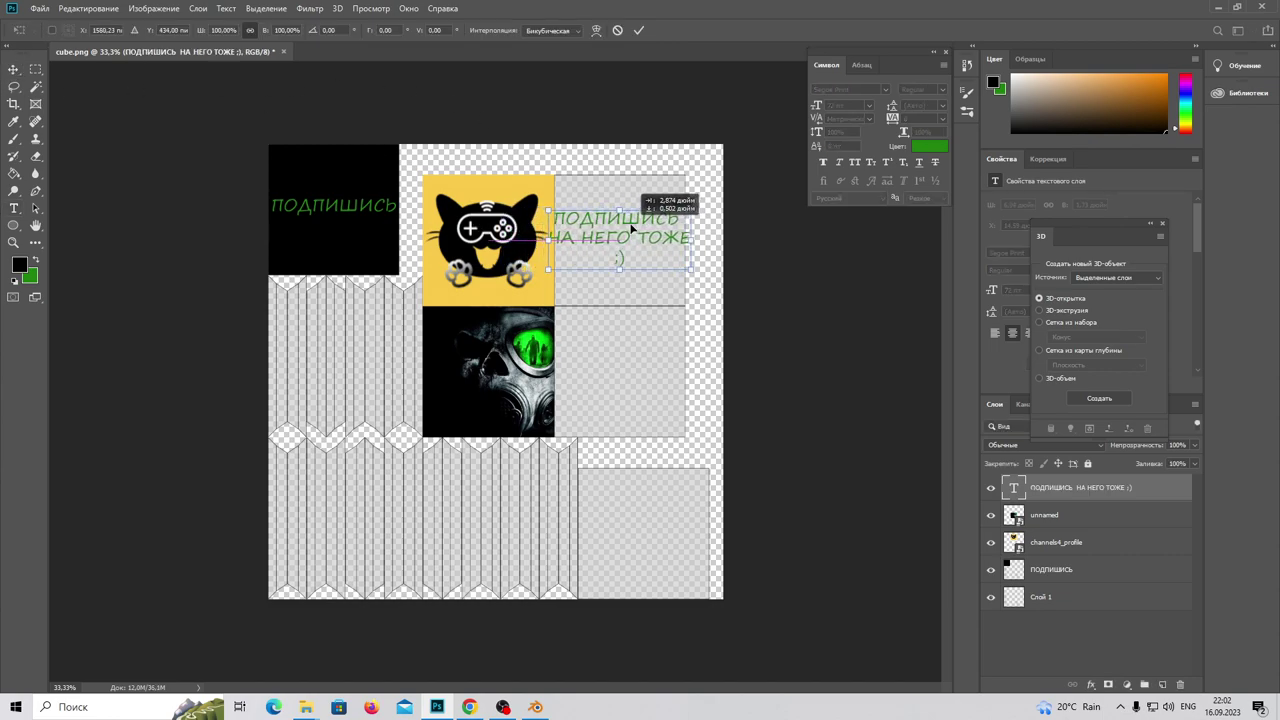
pyautogui.moveTo(698, 247); pyautogui.dragTo(628, 219)
pyautogui.press('Return')
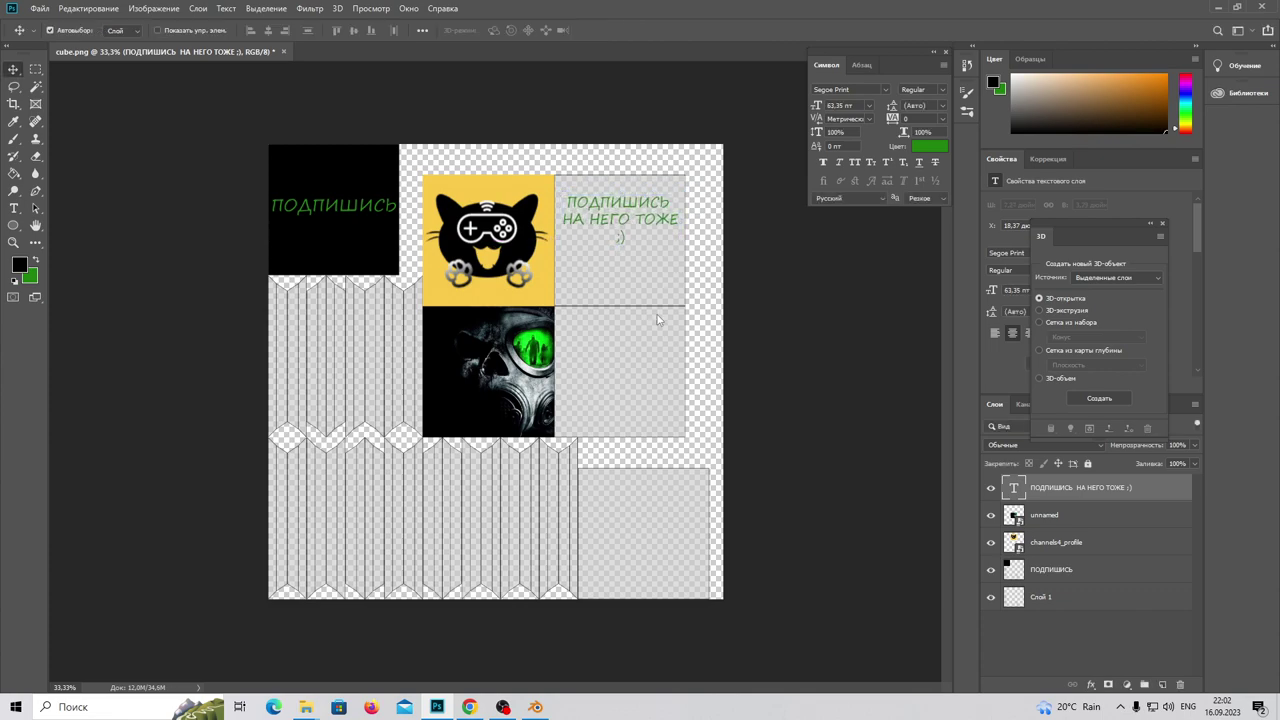
pyautogui.keyDown('alt'); pyautogui.scroll(1, 660, 320); pyautogui.keyUp('alt')
pyautogui.keyDown('alt'); pyautogui.scroll(1, 650, 400); pyautogui.keyUp('alt')
pyautogui.scroll(2, 643, 470)
pyautogui.scroll(2, 660, 488)
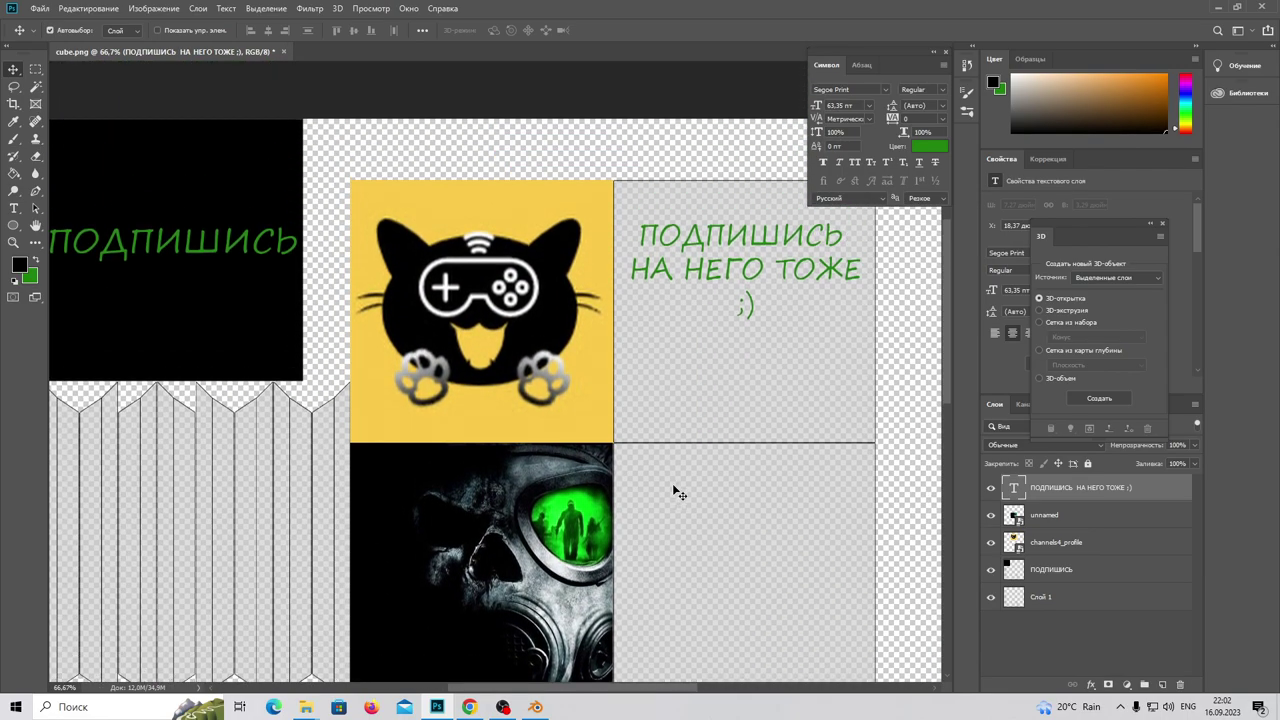
pyautogui.click(1163, 685)
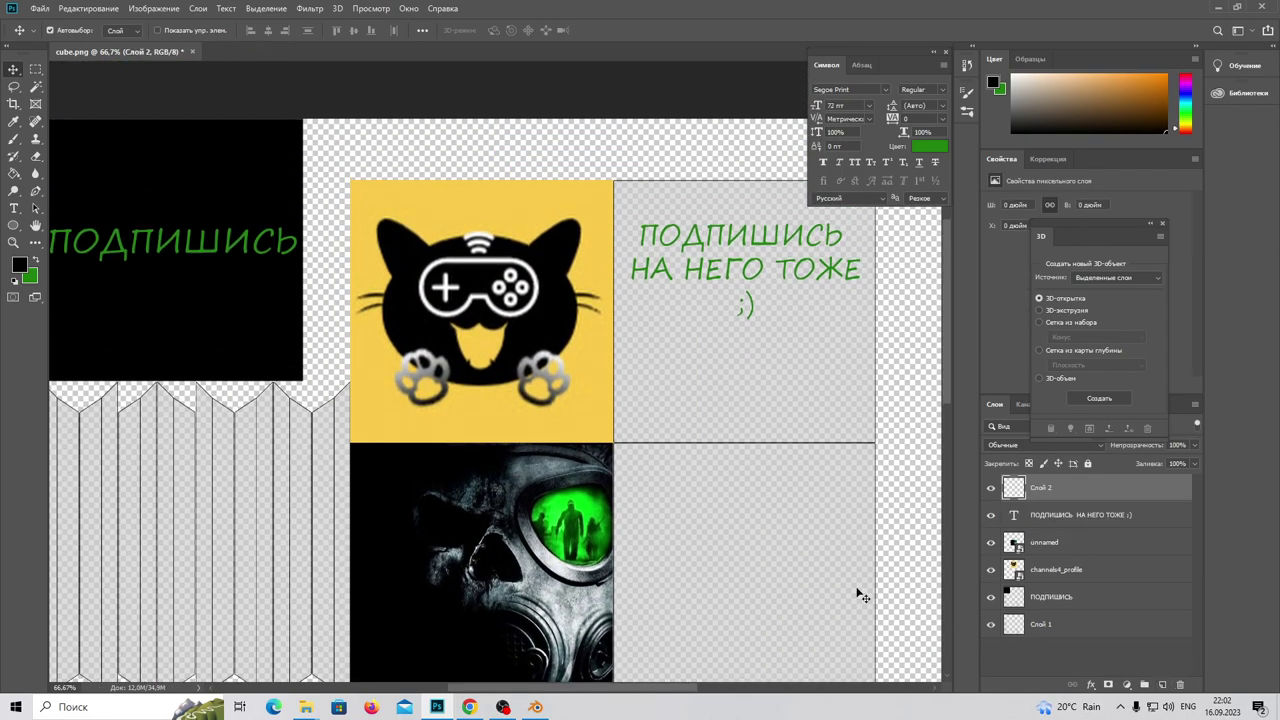
# Set up the Brush tool size and paint a test stroke, then undo it
pyautogui.click(13, 138)
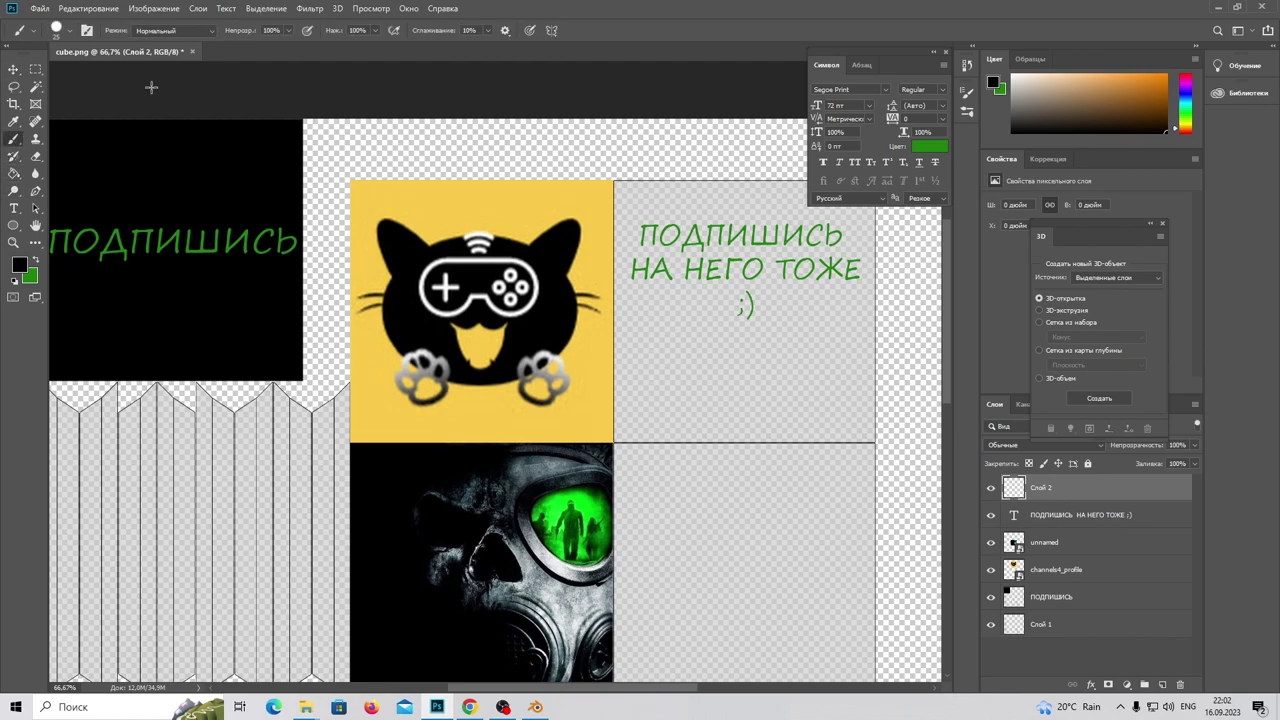
pyautogui.click(71, 31)
pyautogui.moveTo(88, 78); pyautogui.dragTo(90, 78)
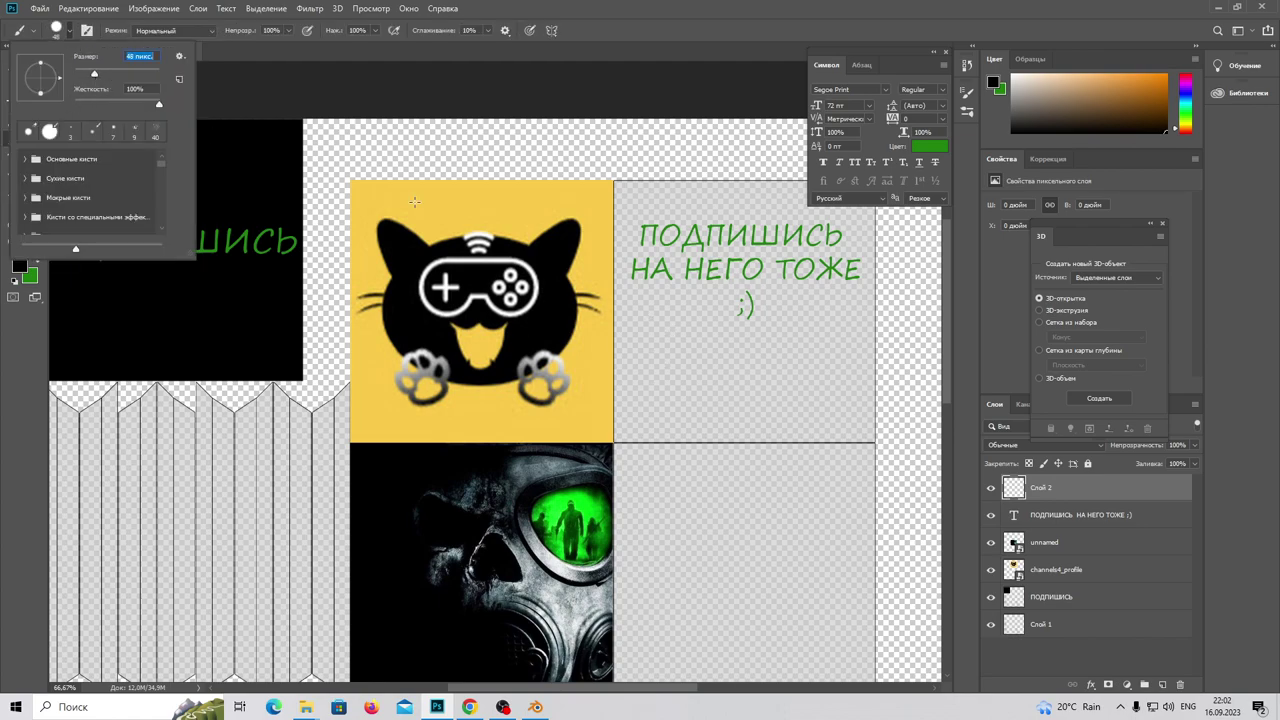
pyautogui.moveTo(658, 345); pyautogui.dragTo(640, 370)
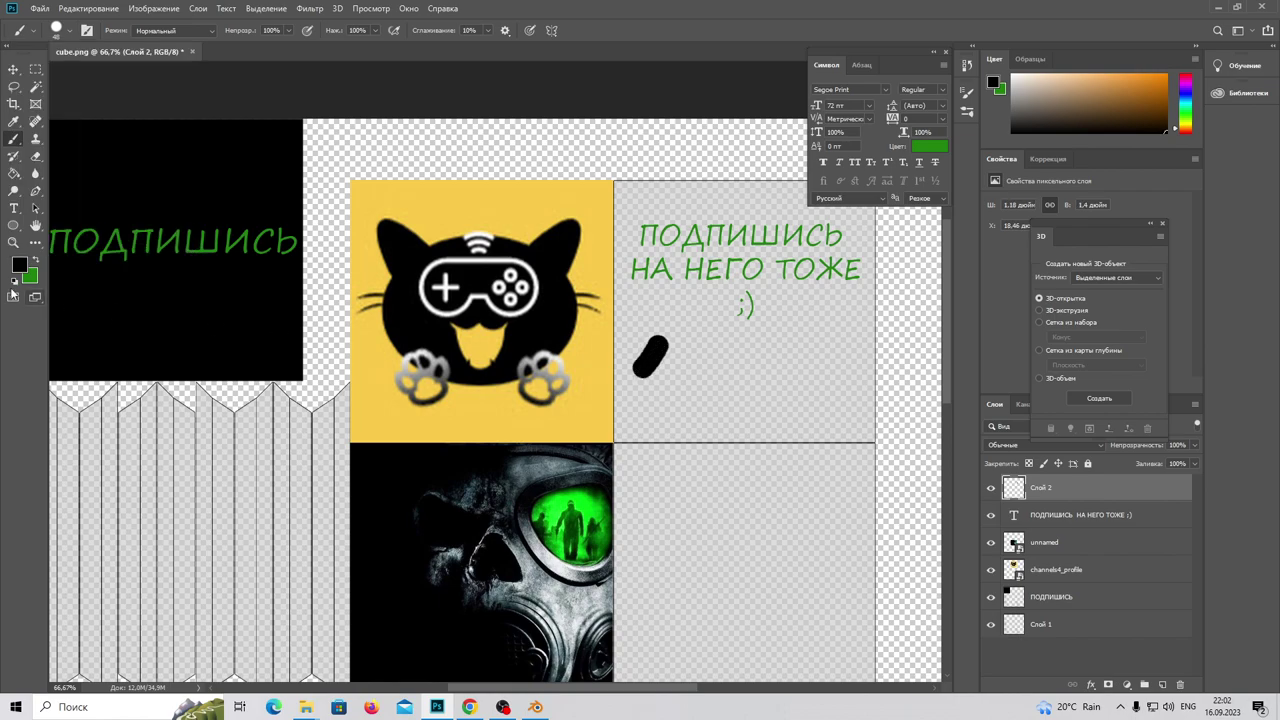
pyautogui.hotkey('ctrl', 'z')
# Paint a green arrow toward the cat logo, undo it, and delete the empty Слой 2
pyautogui.click(33, 263)
pyautogui.moveTo(661, 352)
pyautogui.mouseDown()
pyautogui.moveTo(678, 412)
pyautogui.moveTo(842, 393)
pyautogui.mouseUp()
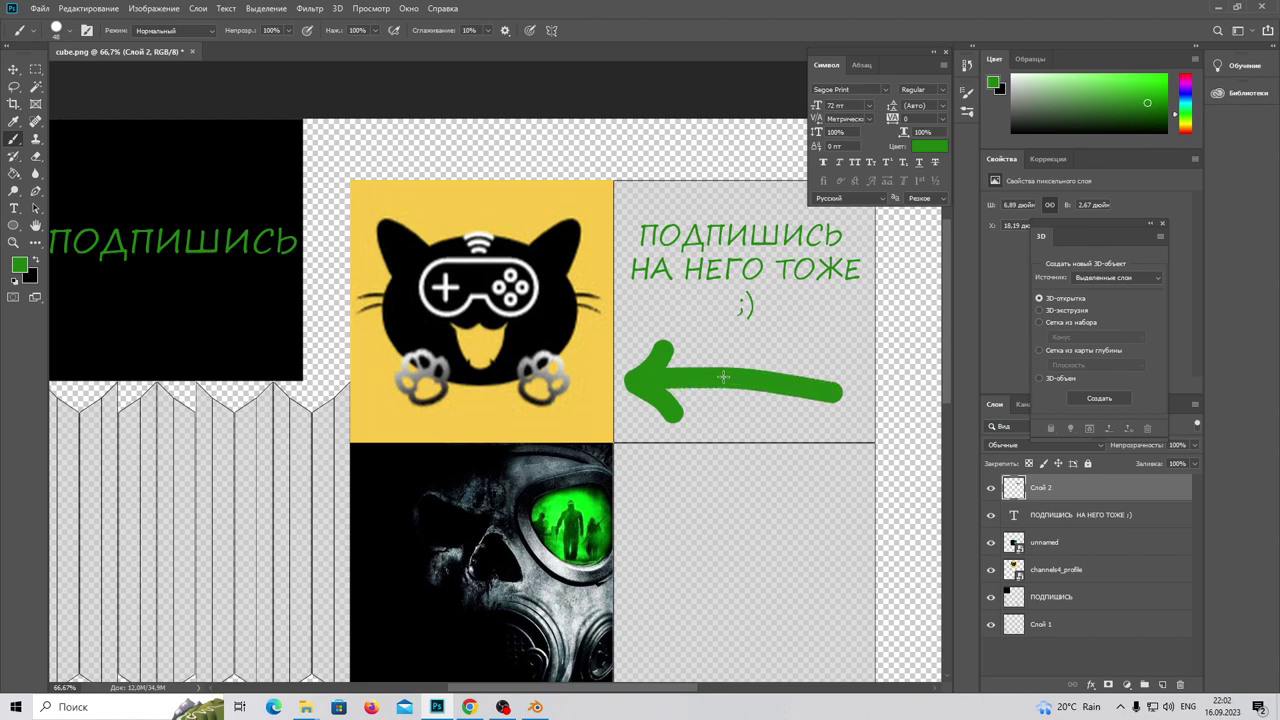
pyautogui.moveTo(723, 377)
pyautogui.mouseDown()
pyautogui.moveTo(804, 371)
pyautogui.moveTo(733, 373)
pyautogui.mouseUp()
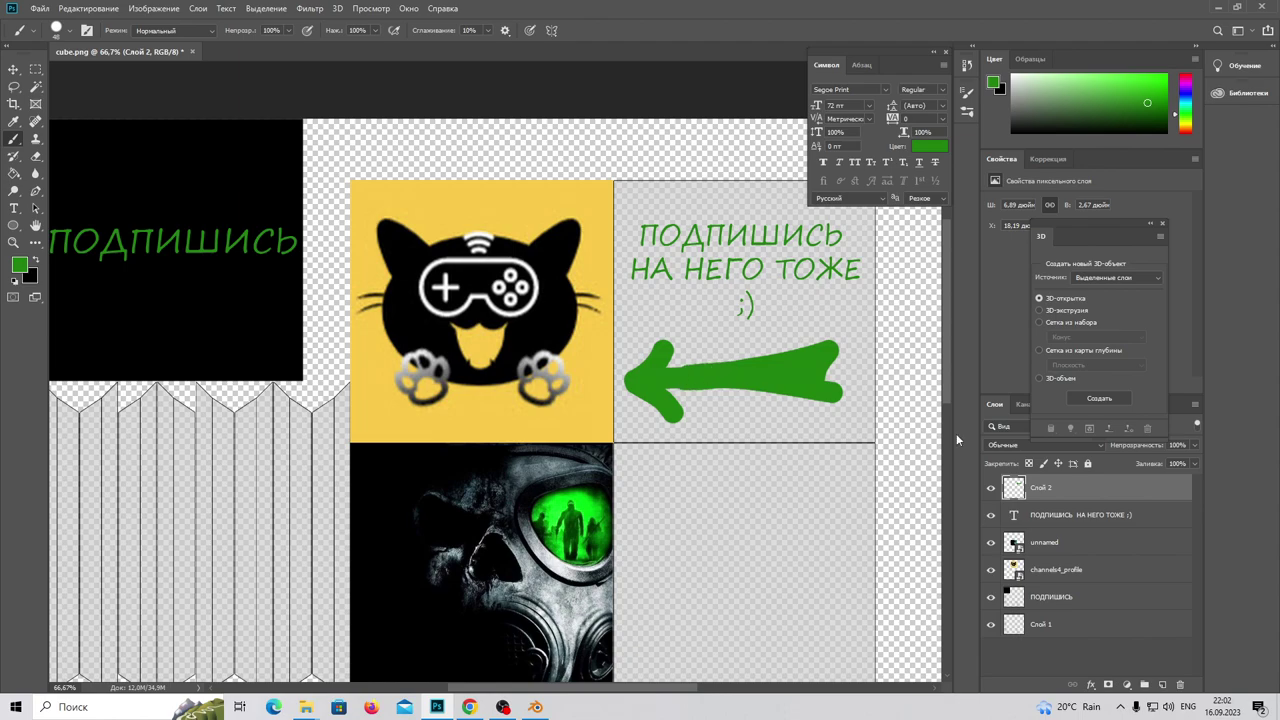
pyautogui.hotkey('ctrl', 'z')
pyautogui.hotkey('ctrl', 'z')
pyautogui.hotkey('ctrl', 'z')
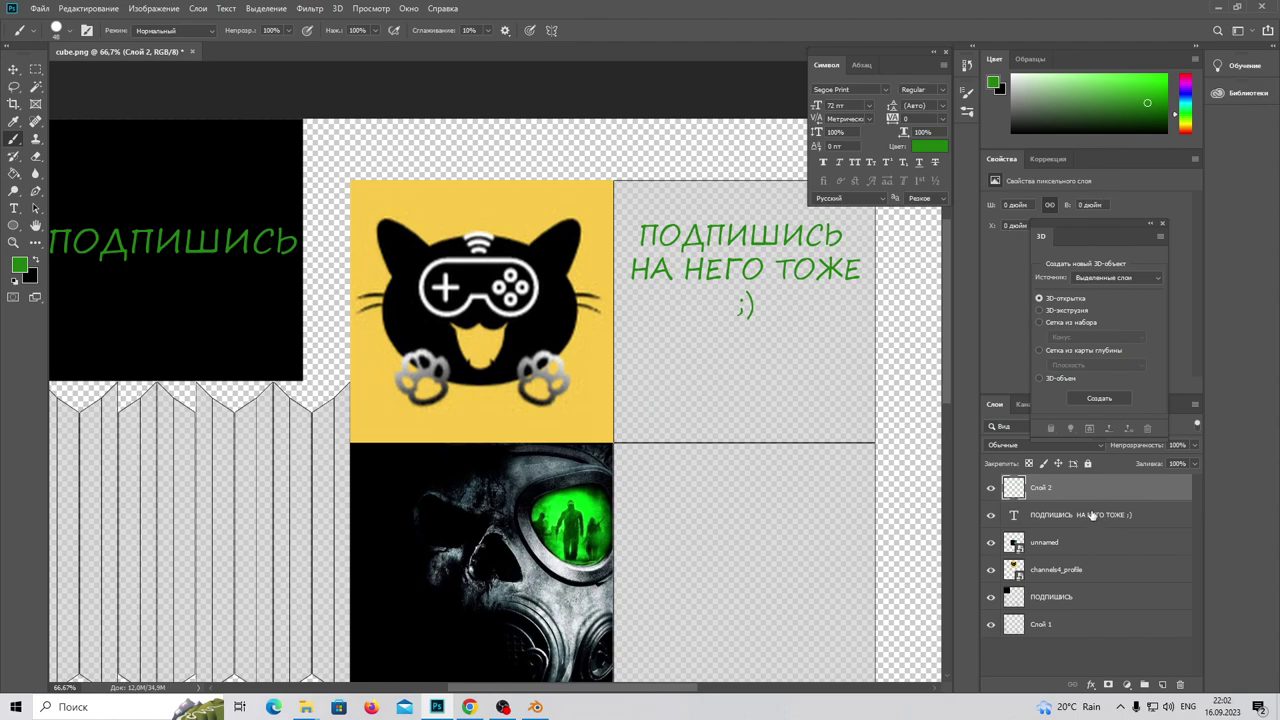
pyautogui.click(1180, 684)
# Confirm the layer deletion and type green 'ССЫЛКА В ОПИСАНИИ' below the message in Cyrillic
pyautogui.click(560, 265)
pyautogui.click(13, 208)
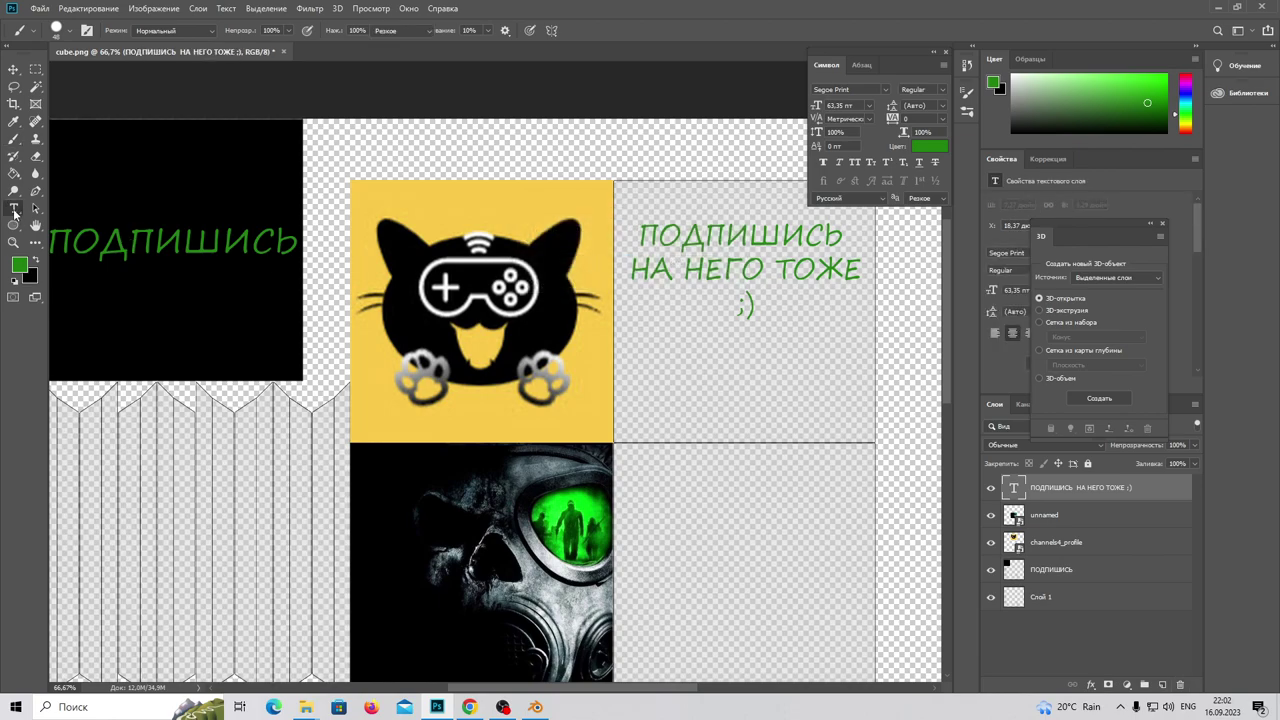
pyautogui.click(640, 362)
pyautogui.write('CCS')
pyautogui.press('BackSpace')
pyautogui.press('BackSpace')
pyautogui.press('BackSpace')
pyautogui.hotkey('alt', 'shift')
pyautogui.write('ССЫ')
pyautogui.press('BackSpace')
pyautogui.press('BackSpace')
pyautogui.write('Ы')
pyautogui.press('BackSpace')
pyautogui.write('СЫЛКА')
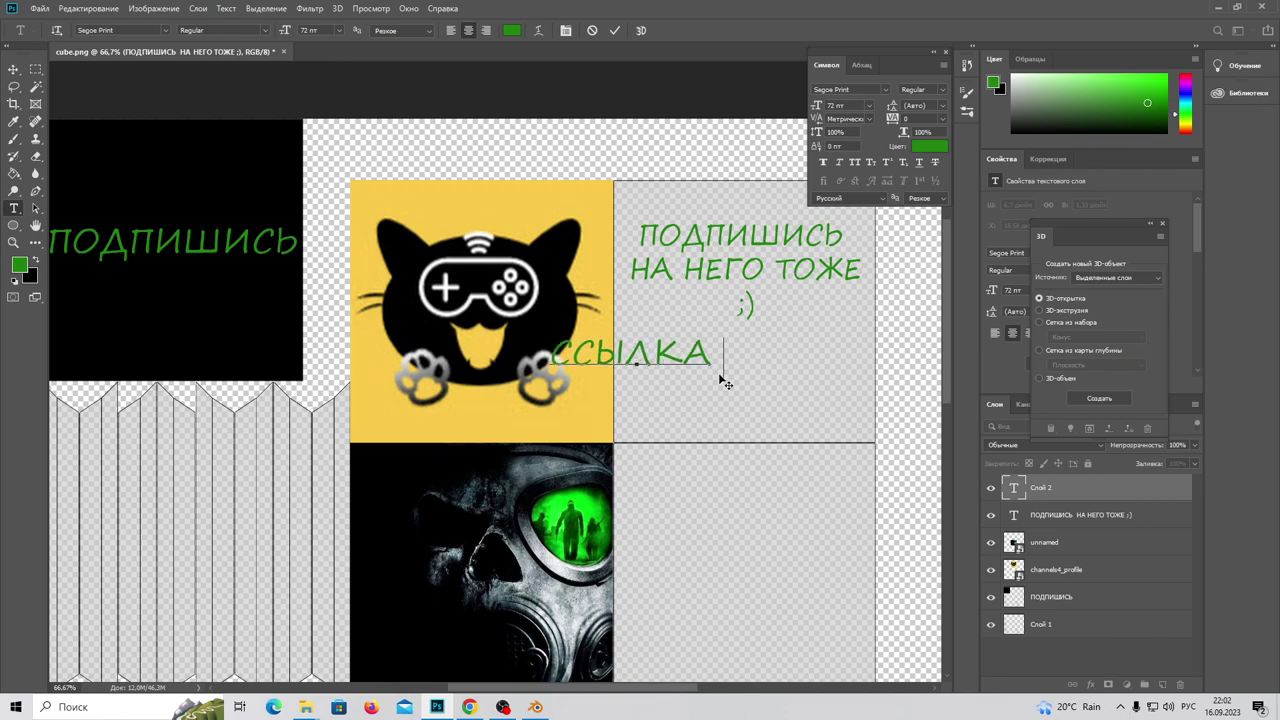
pyautogui.write(' В ')
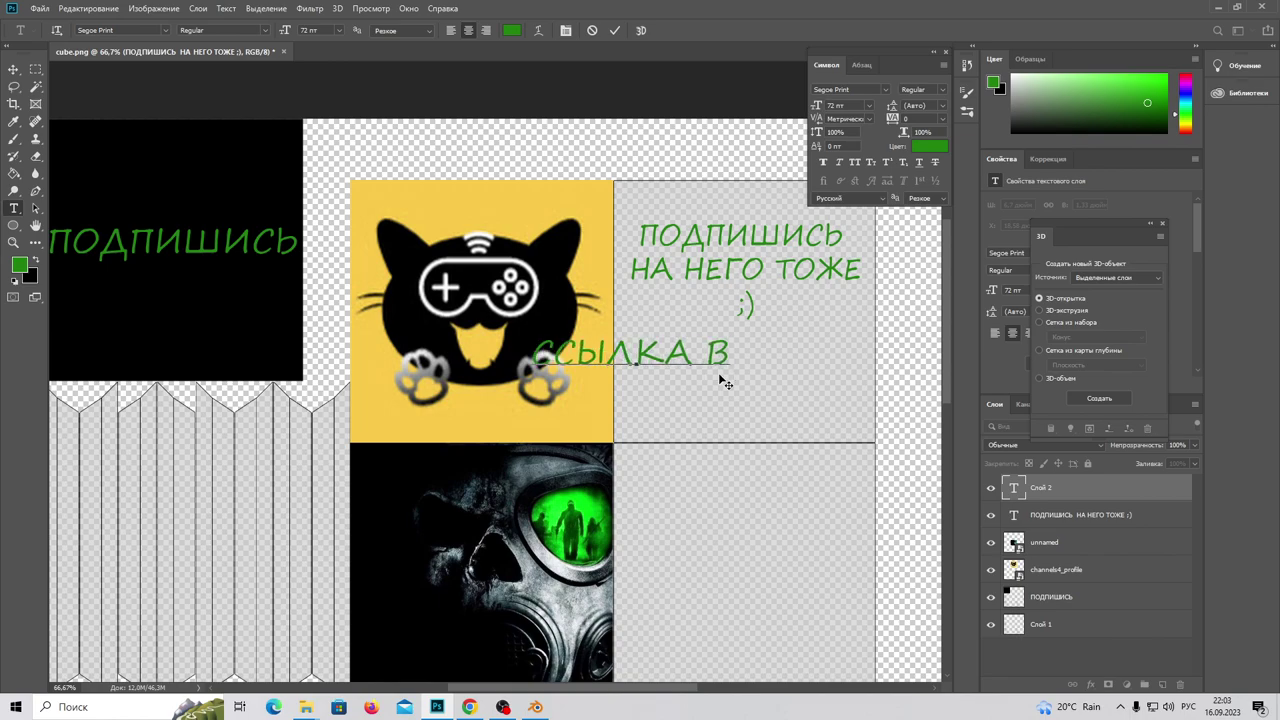
pyautogui.write('ОПИСАНИИ')
# Align the caption under ПОДПИШИСЬ НА НЕГО ТОЖЕ and add a new empty layer
pyautogui.click(13, 69)
pyautogui.moveTo(643, 353); pyautogui.dragTo(738, 345)
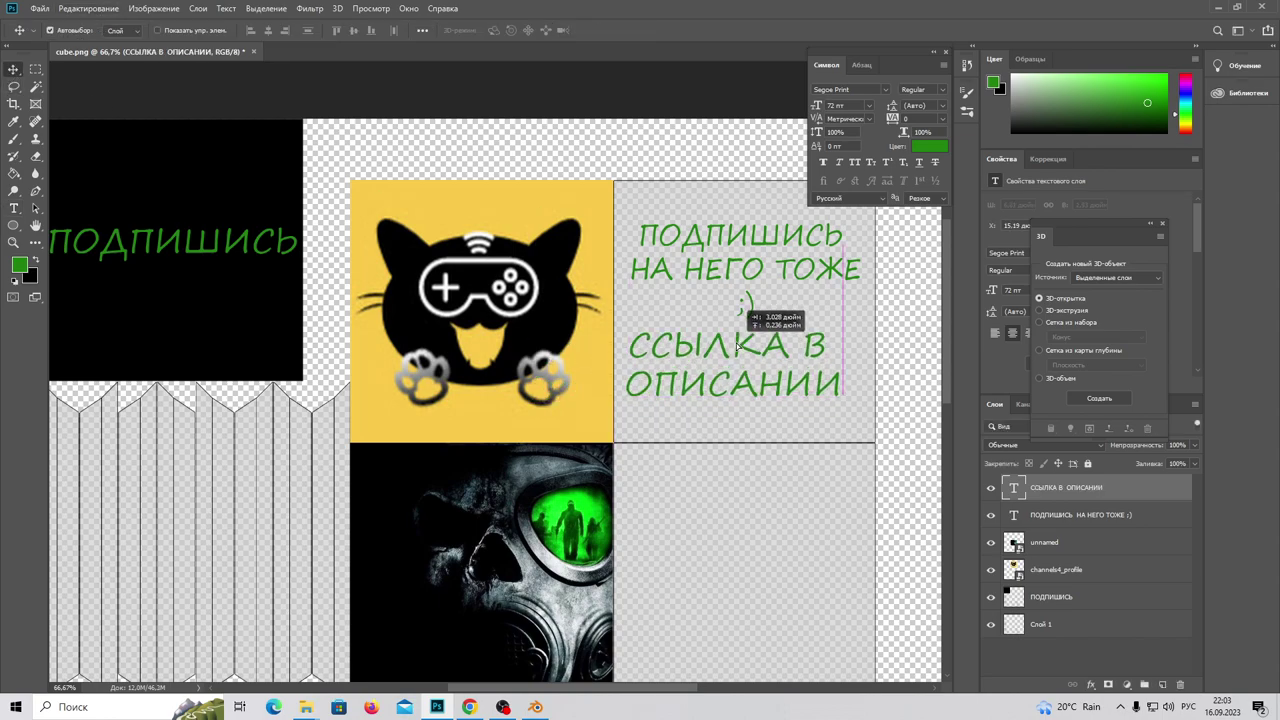
pyautogui.moveTo(808, 389); pyautogui.dragTo(817, 393)
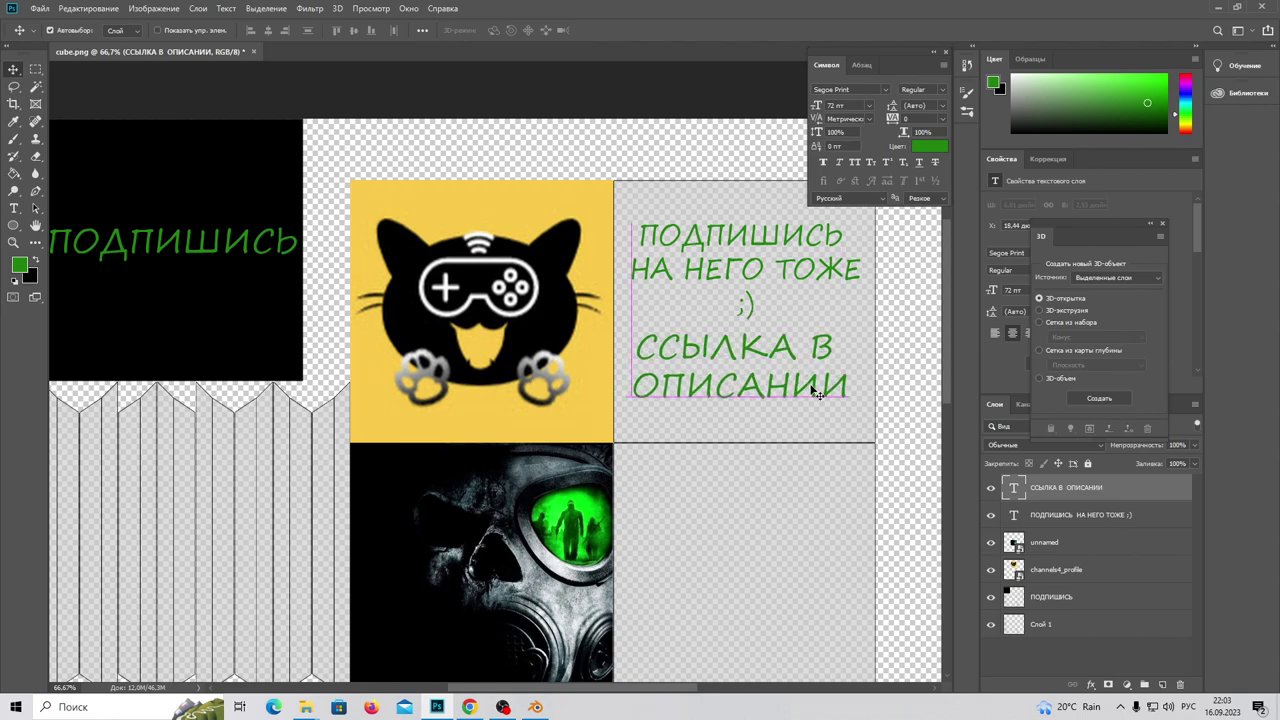
pyautogui.click(1162, 684)
# Merge the ССЫЛКА В ОПИСАНИИ and ПОДПИШИСЬ НА НЕГО ТОЖЕ text layers into one layer
pyautogui.keyDown('shift'); pyautogui.click(1056, 516); pyautogui.keyUp('shift')
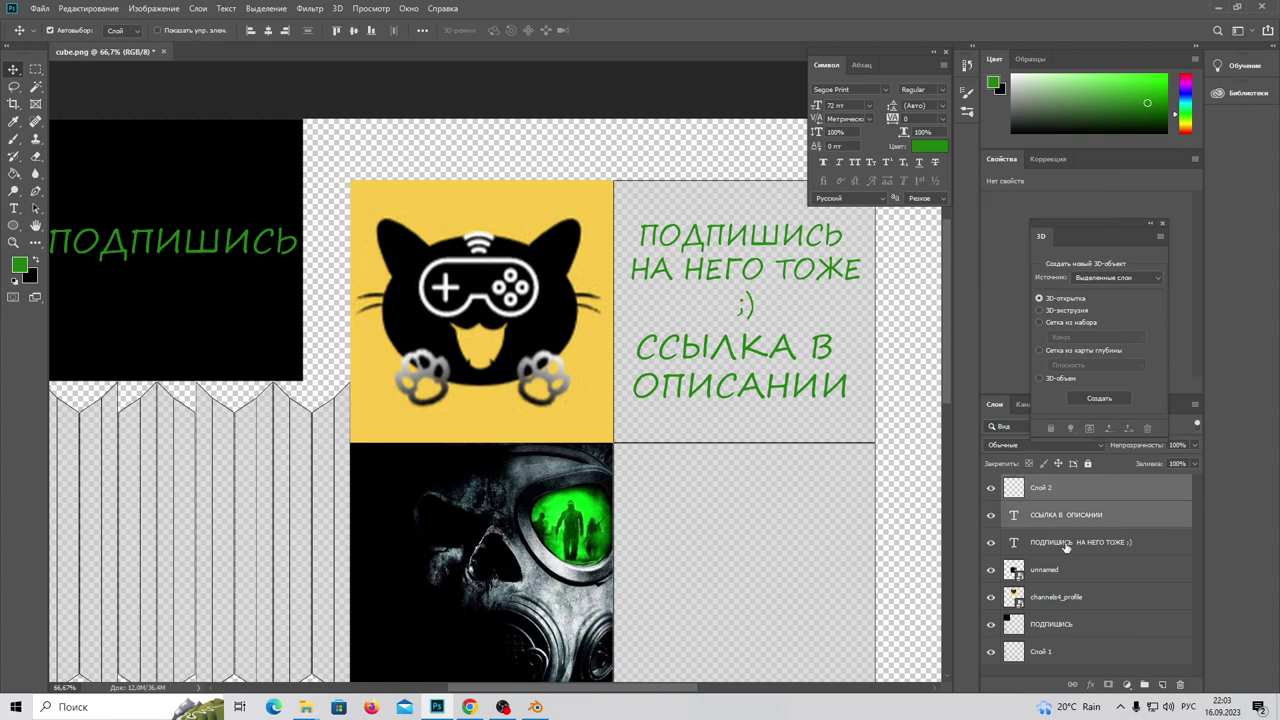
pyautogui.keyDown('shift'); pyautogui.click(1066, 543); pyautogui.keyUp('shift')
pyautogui.rightClick(1064, 493)
pyautogui.click(944, 520)
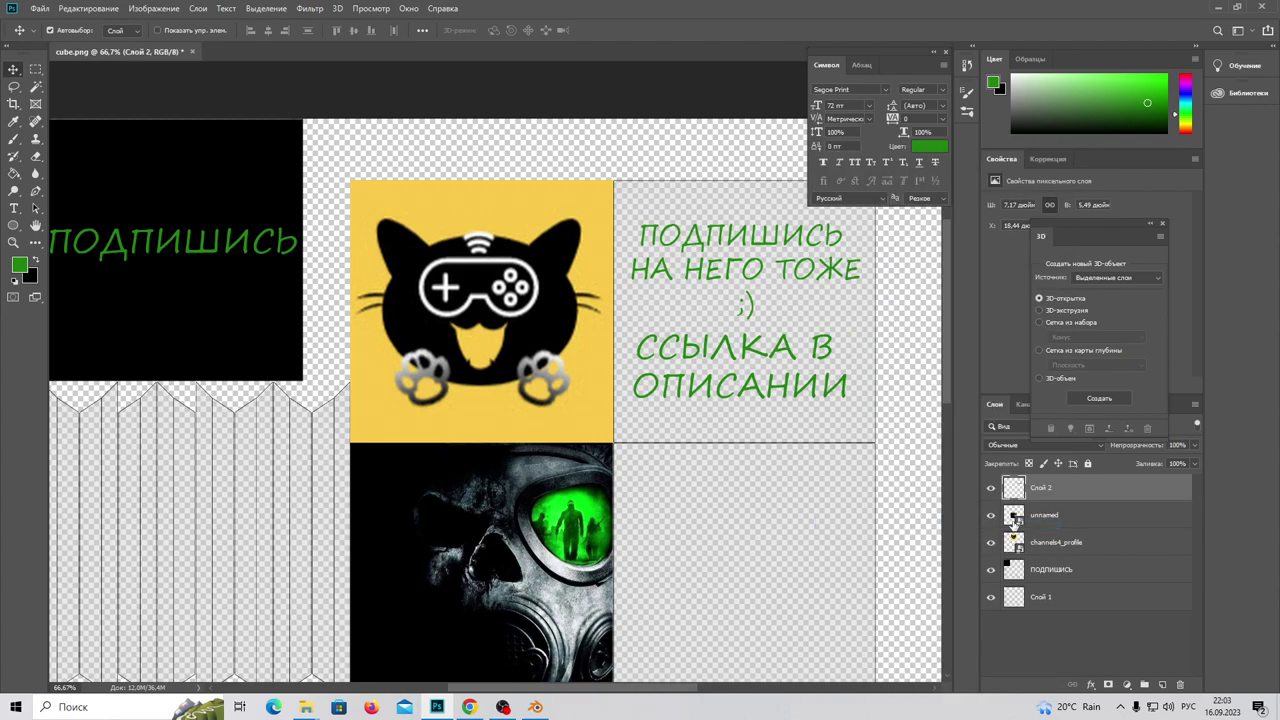
# Add a new empty layer and try a black Paint Bucket fill, then undo it
pyautogui.click(1162, 684)
pyautogui.click(35, 260)
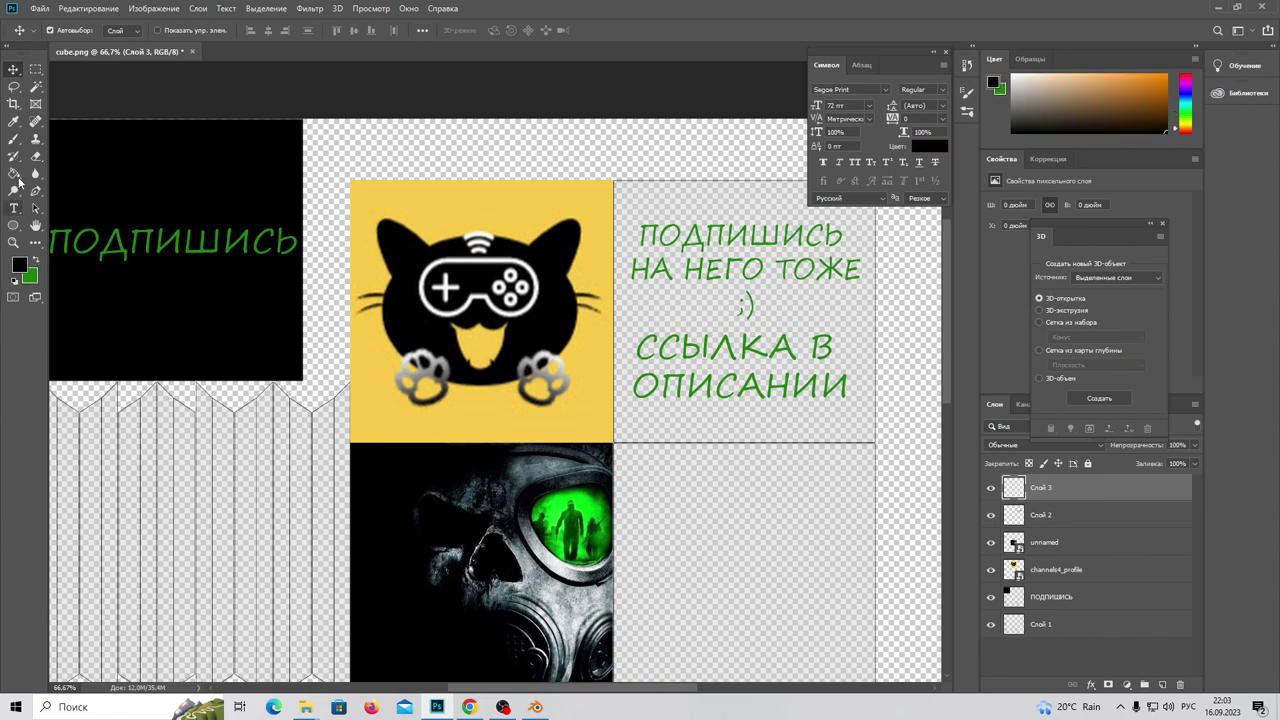
pyautogui.click(13, 172)
pyautogui.click(685, 424)
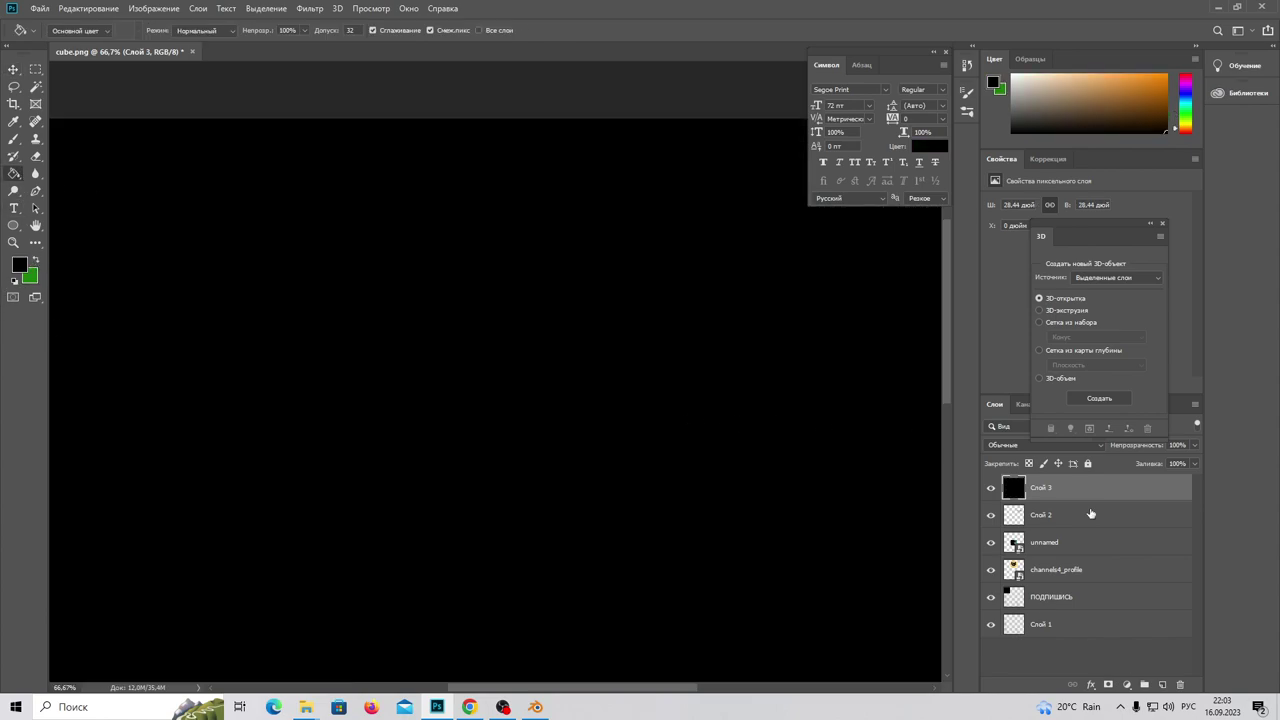
pyautogui.hotkey('ctrl', 'z')
# Duplicate the bottom layer Слой 1 and nudge the copy slightly with Free Transform
pyautogui.click(1054, 626)
pyautogui.rightClick(1098, 624)
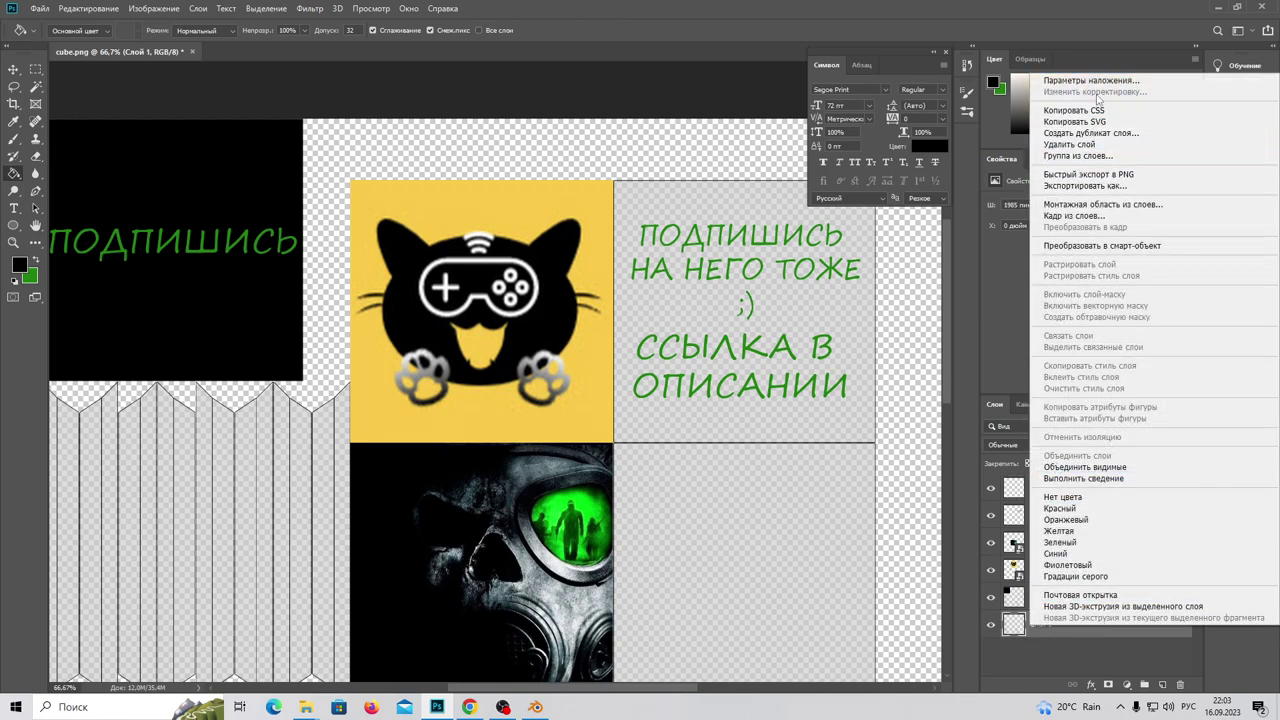
pyautogui.click(1040, 595)
pyautogui.hotkey('ctrl', 'j')
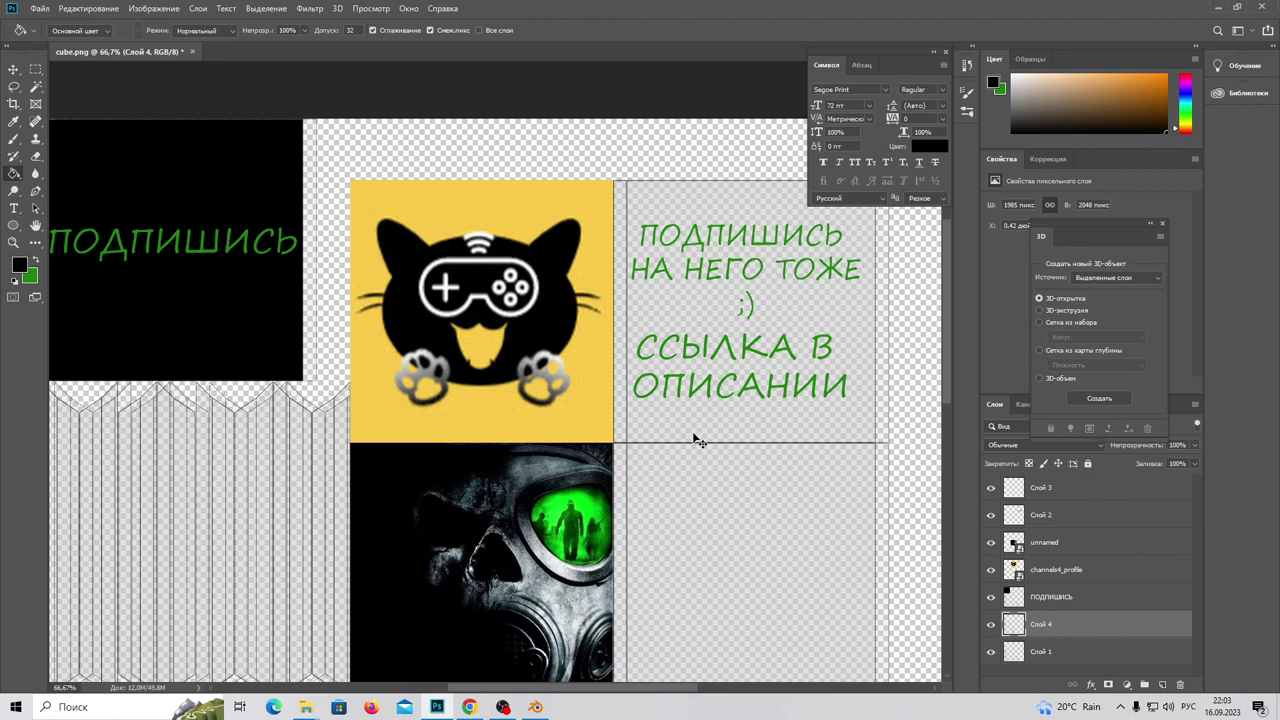
pyautogui.hotkey('ctrl', 't')
pyautogui.moveTo(709, 416); pyautogui.dragTo(704, 416)
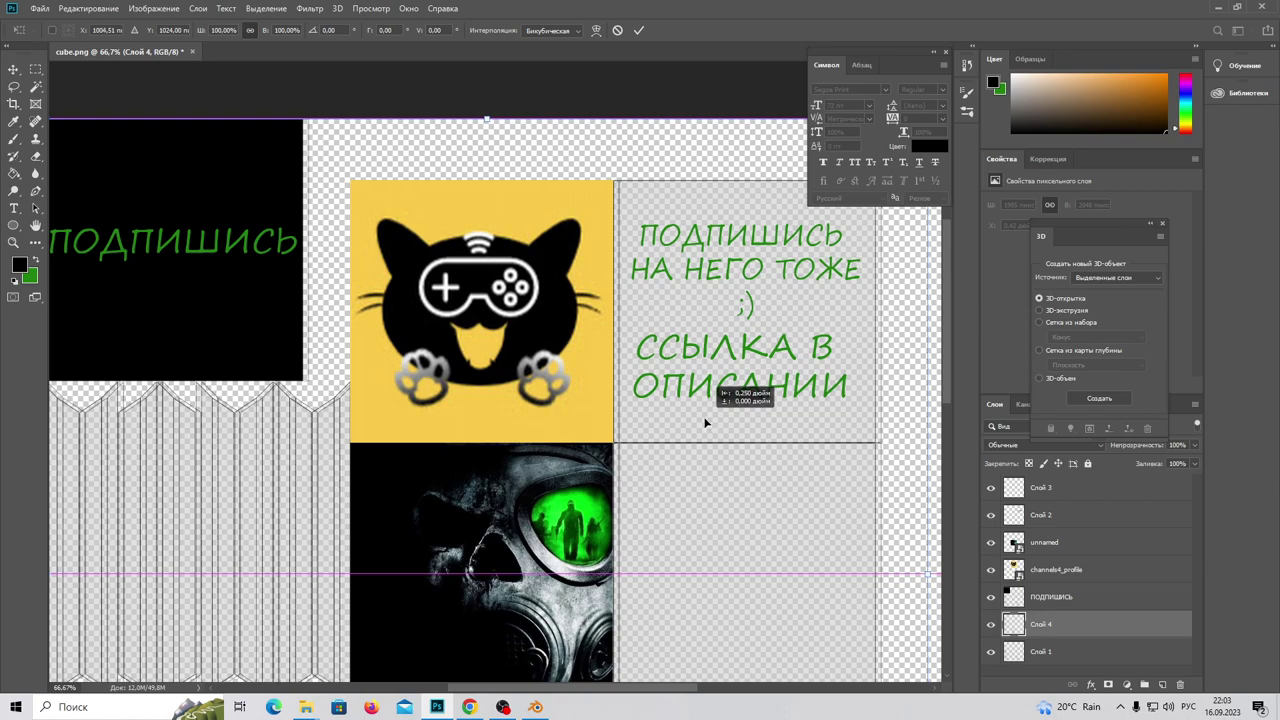
pyautogui.press('Return')
# Fill the text square black on Слой 4 and drag that layer above the image layers
pyautogui.press('g')
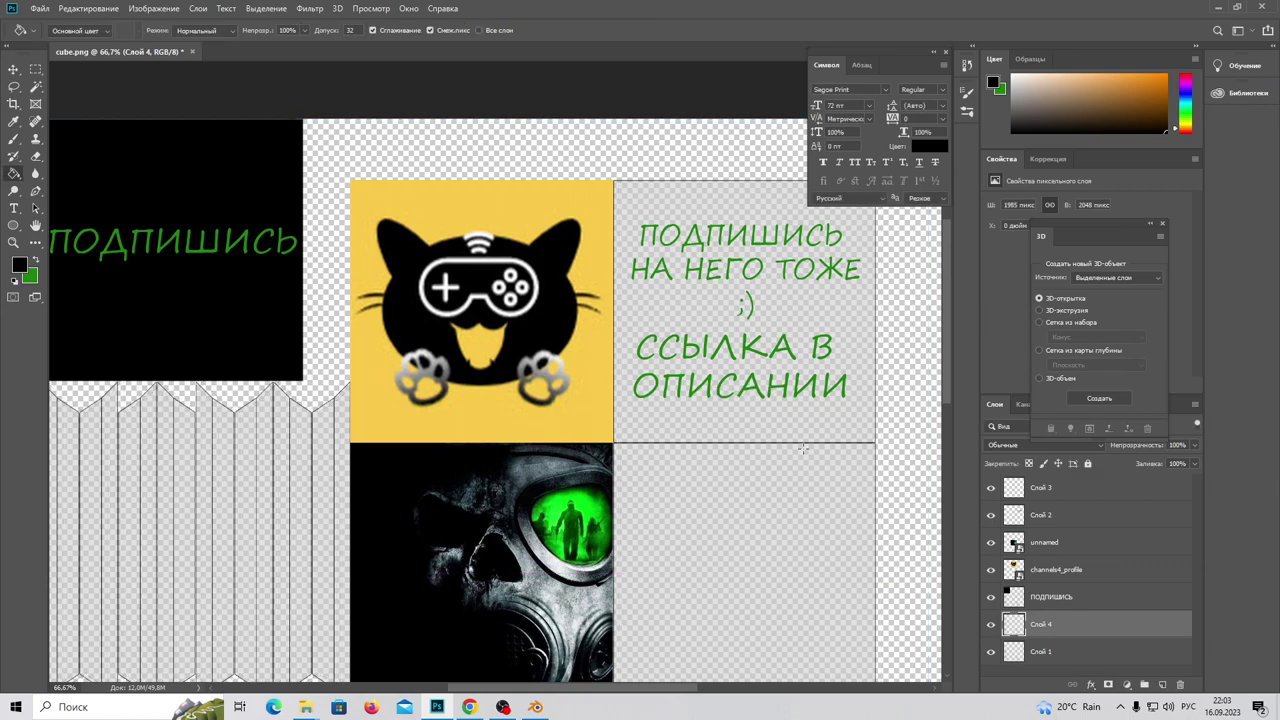
pyautogui.click(742, 428)
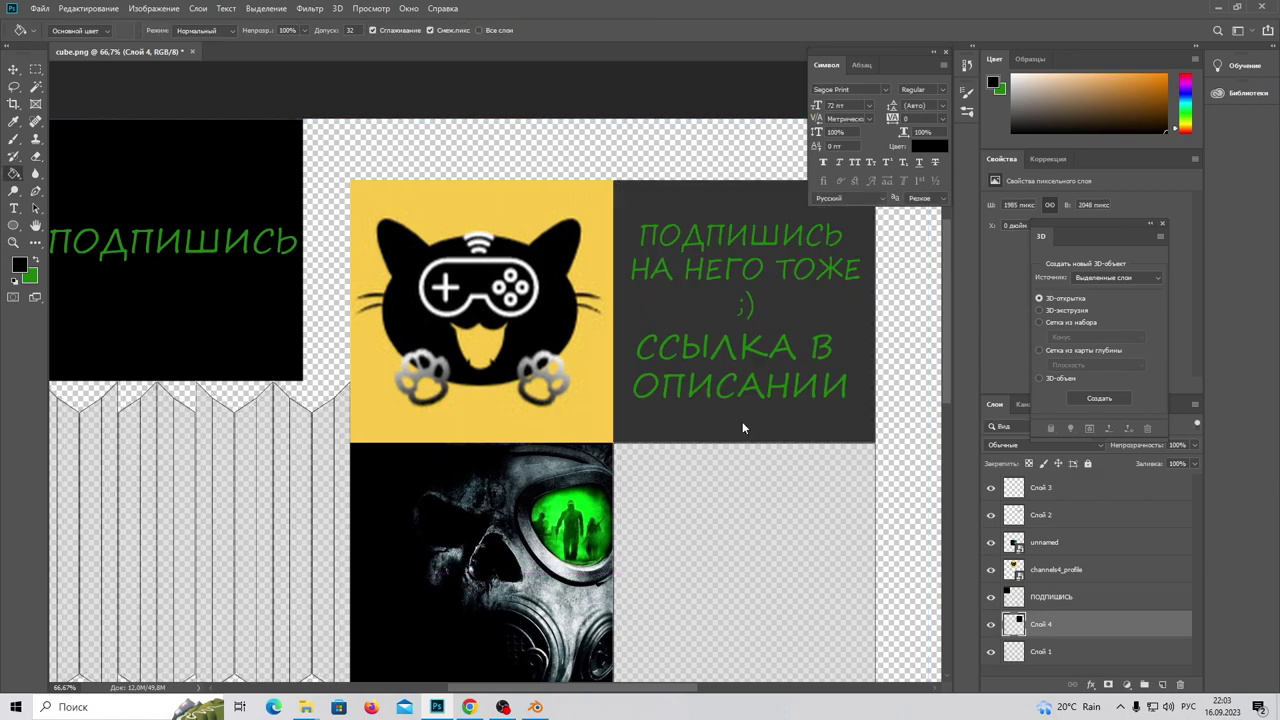
pyautogui.moveTo(1068, 626)
pyautogui.mouseDown()
pyautogui.moveTo(1070, 490)
pyautogui.moveTo(1077, 551)
pyautogui.mouseUp()
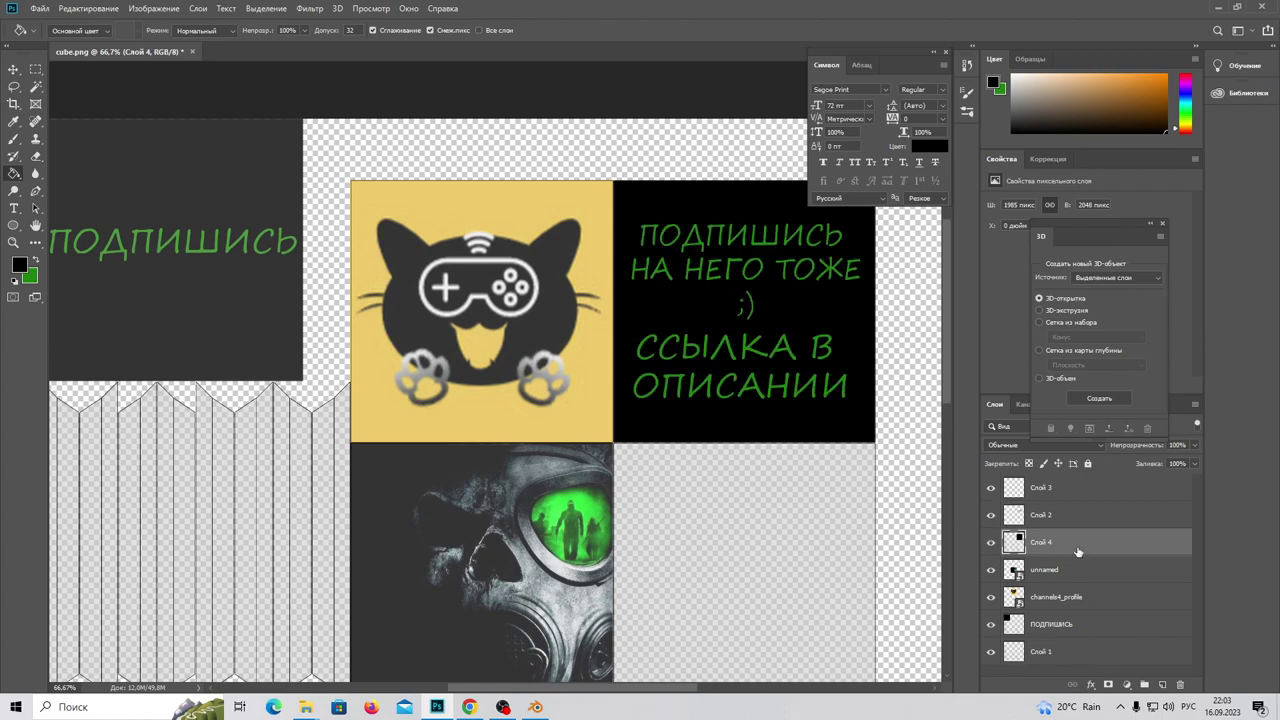
# Check Слой 2's content, then delete the empty Слой 3
pyautogui.click(1066, 517)
pyautogui.click(991, 515)
pyautogui.click(991, 515)
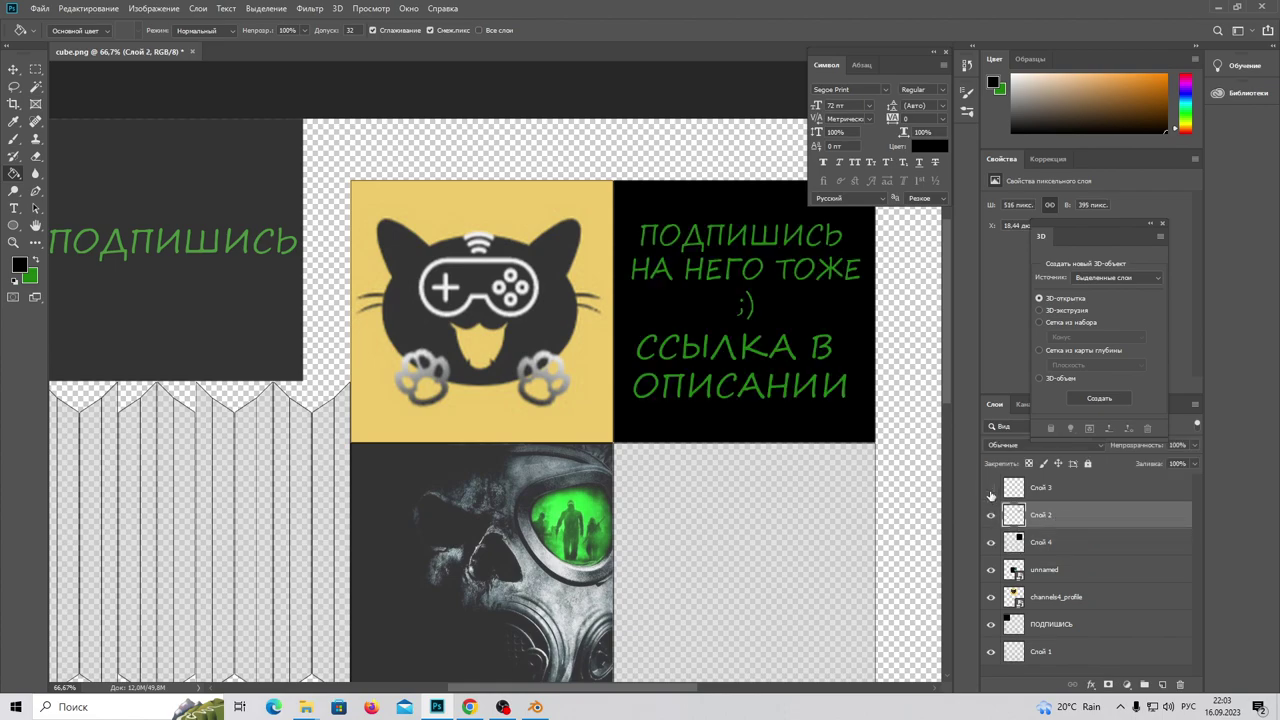
pyautogui.click(1089, 490)
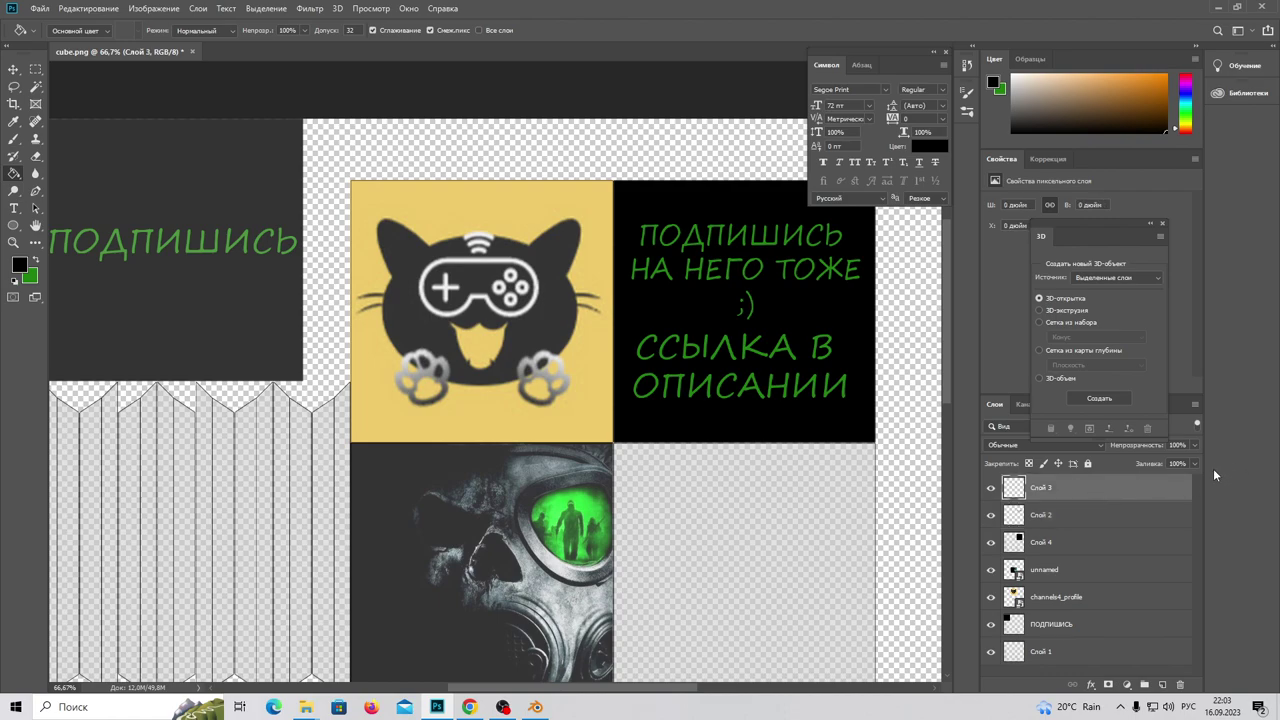
pyautogui.click(1180, 684)
pyautogui.click(618, 264)
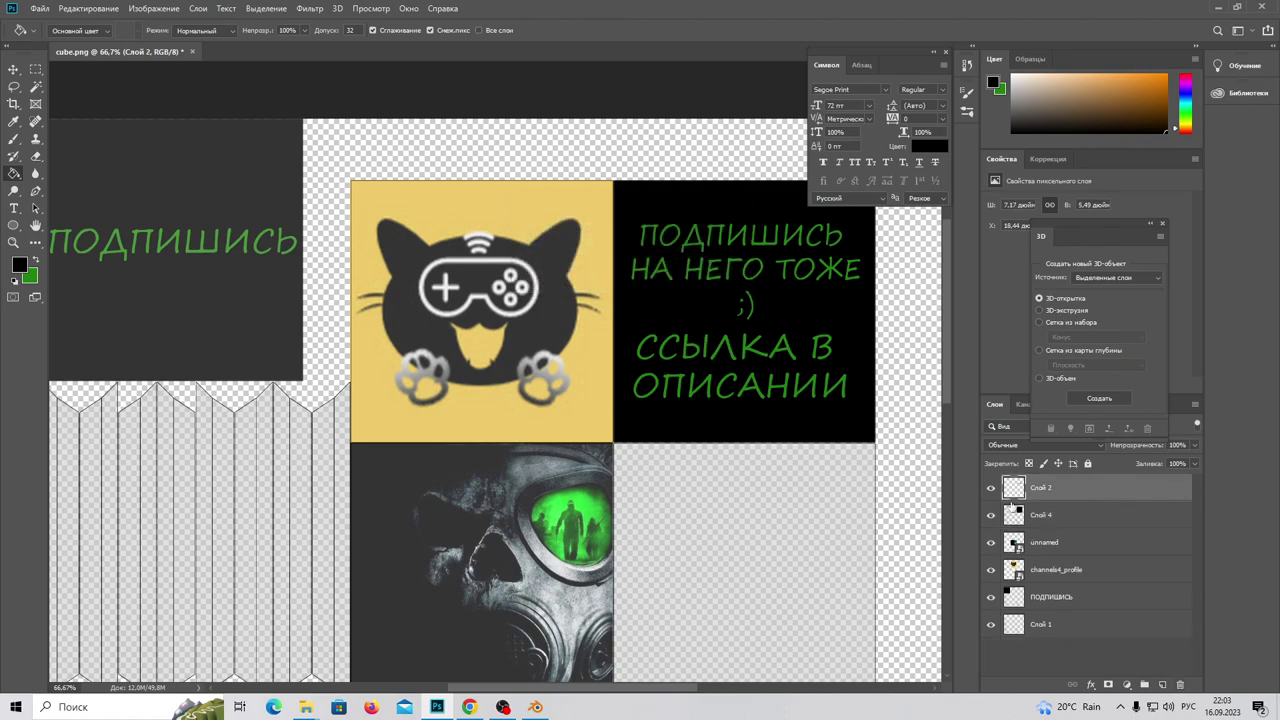
# Merge Слой 4 into Слой 2 and place Слой 2 just above Слой 1
pyautogui.rightClick(1075, 514)
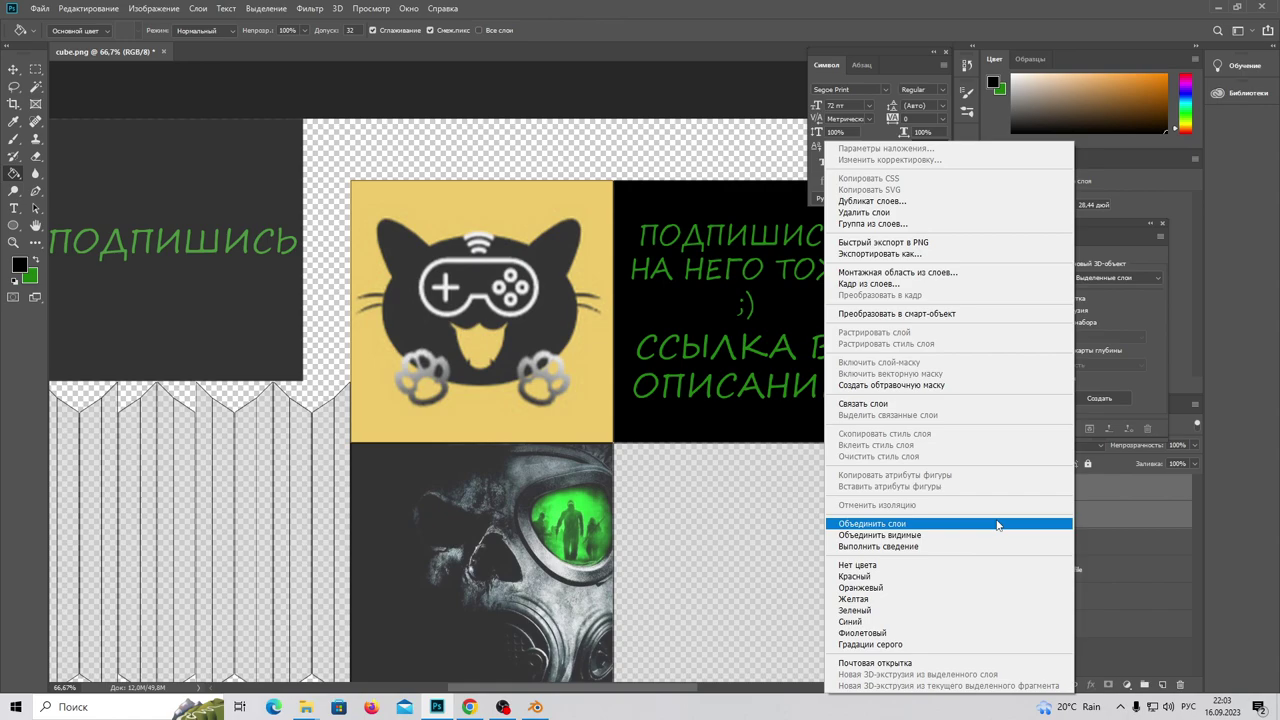
pyautogui.click(1000, 524)
pyautogui.moveTo(1075, 491); pyautogui.dragTo(1078, 609)
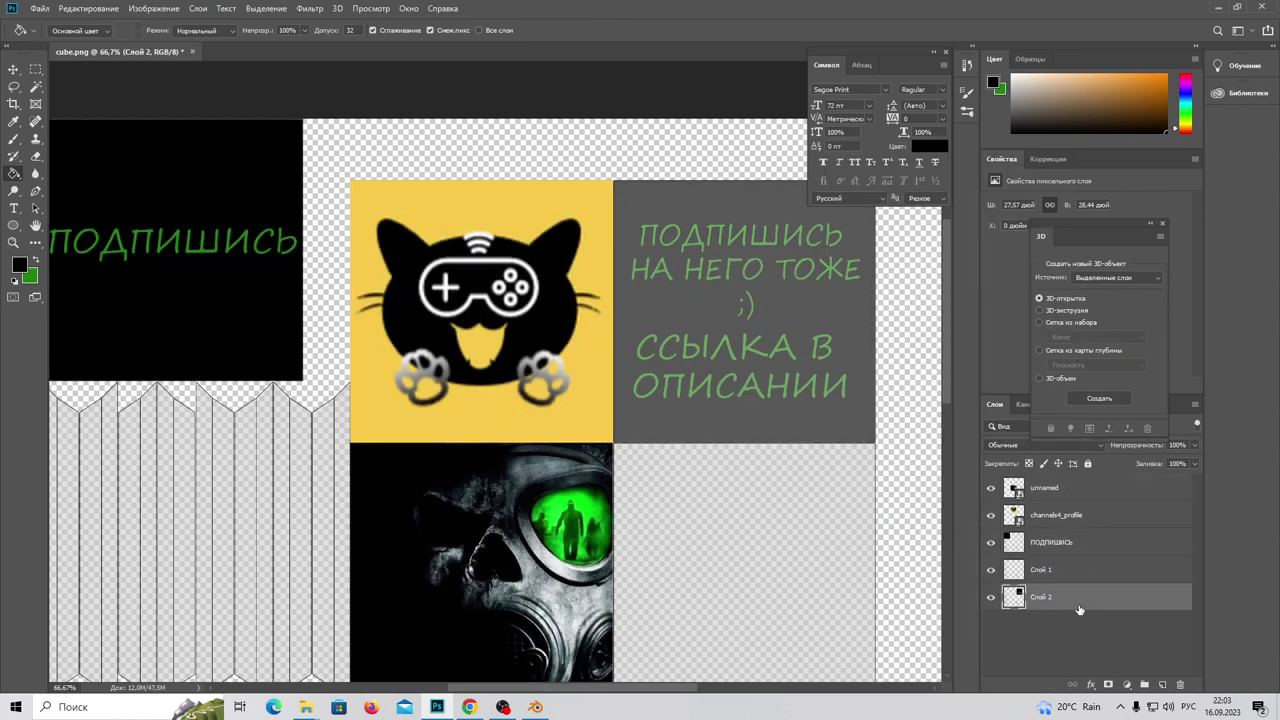
pyautogui.moveTo(1077, 604)
pyautogui.mouseDown()
pyautogui.moveTo(1071, 545)
pyautogui.moveTo(1070, 580)
pyautogui.mouseUp()
# Compare layers by toggling their visibility, then move Слой 2 to the top of the stack
pyautogui.click(1065, 598)
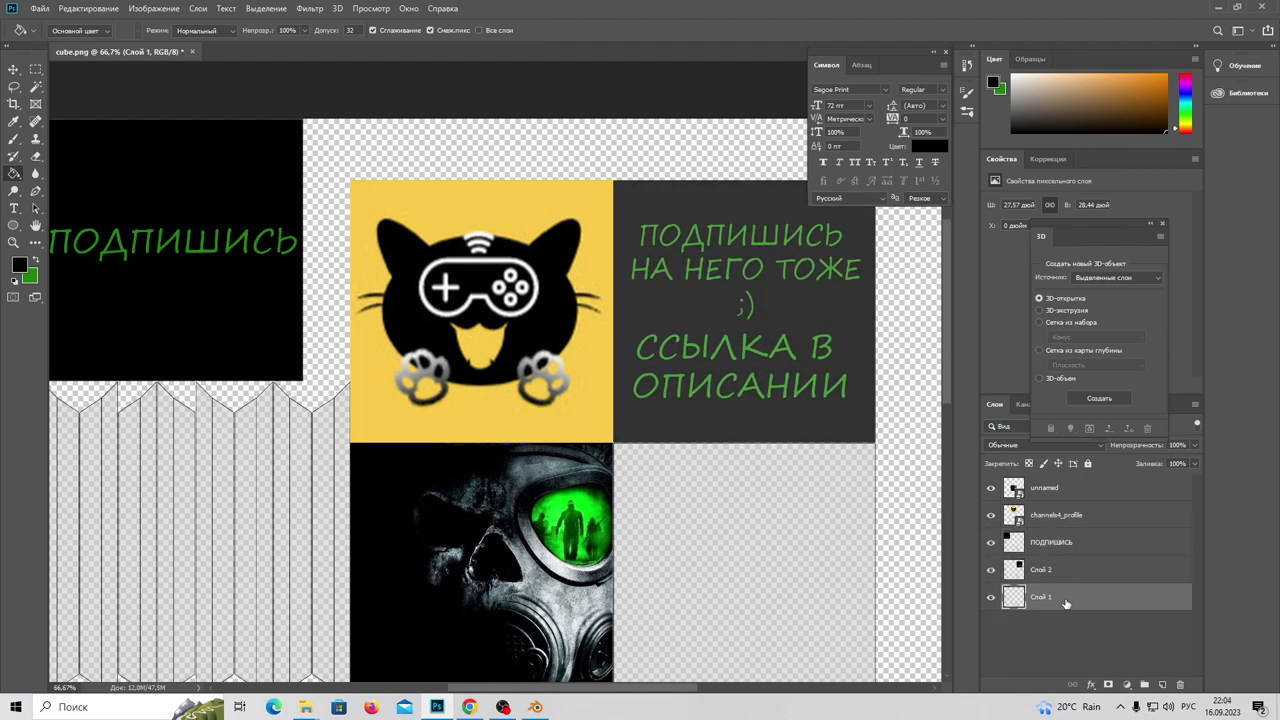
pyautogui.click(991, 598)
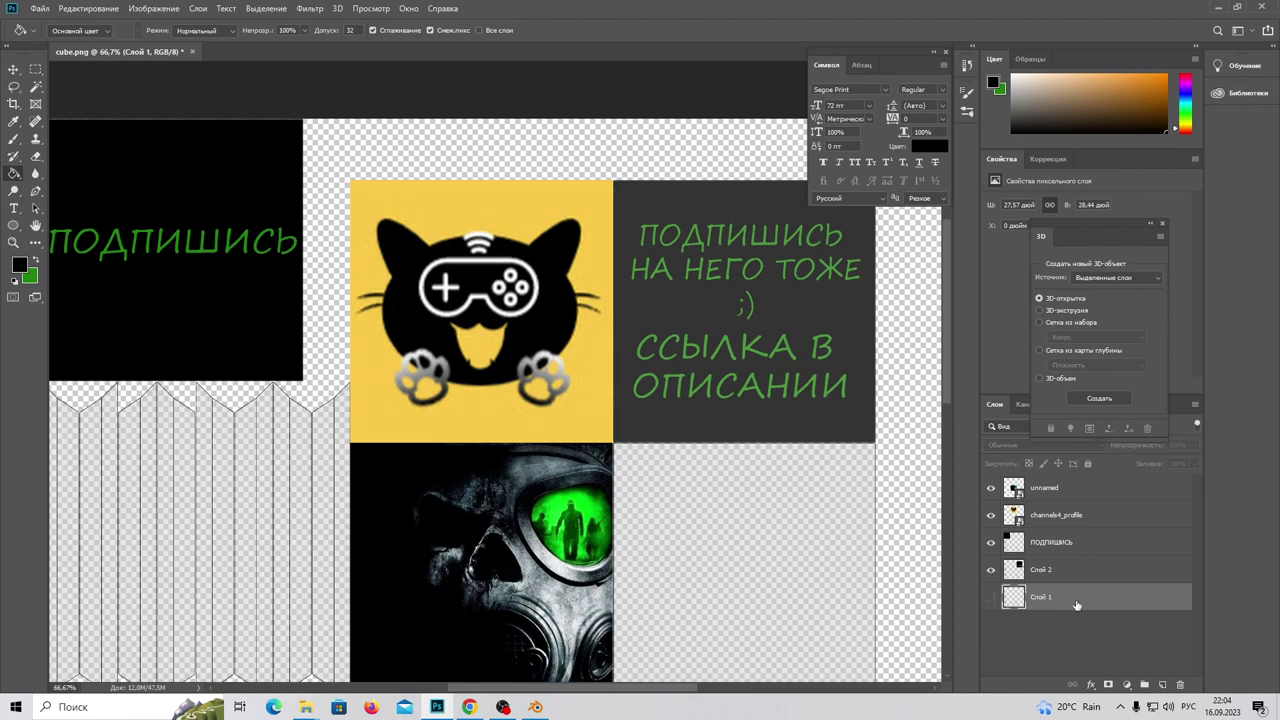
pyautogui.click(1062, 574)
pyautogui.click(991, 570)
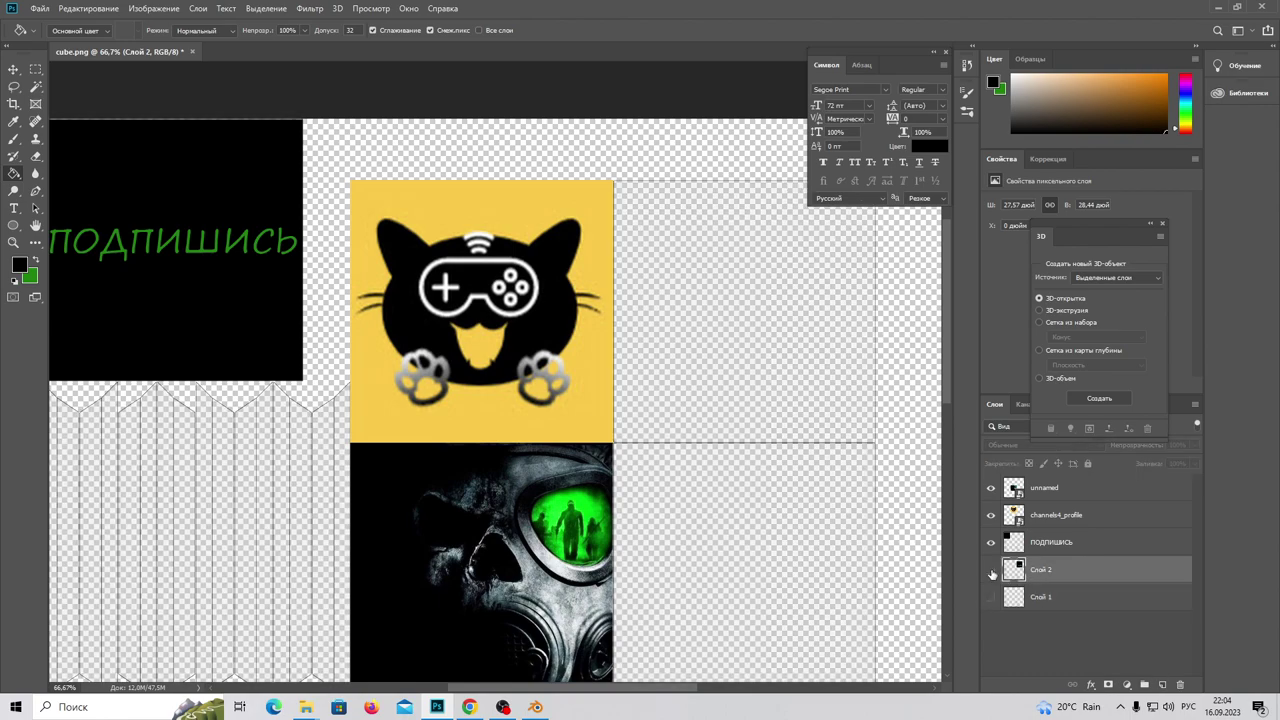
pyautogui.click(991, 570)
pyautogui.click(991, 542)
pyautogui.click(991, 542)
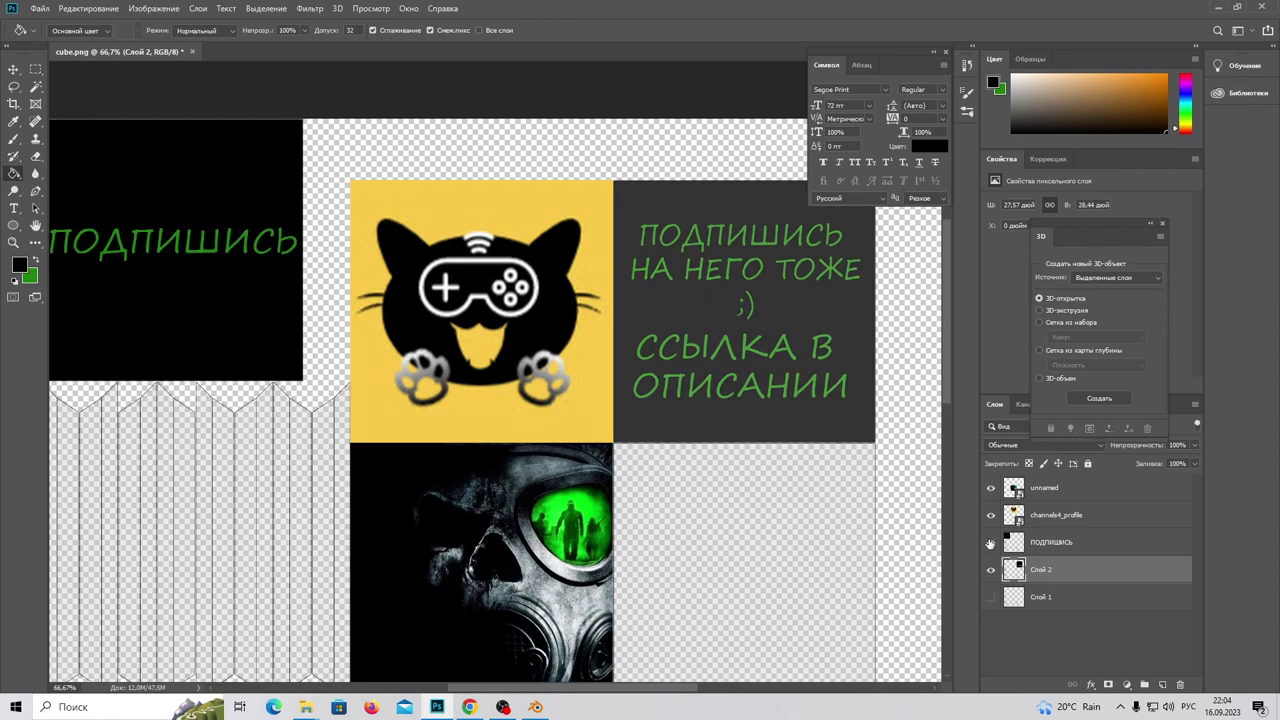
pyautogui.moveTo(1040, 570); pyautogui.dragTo(970, 488)
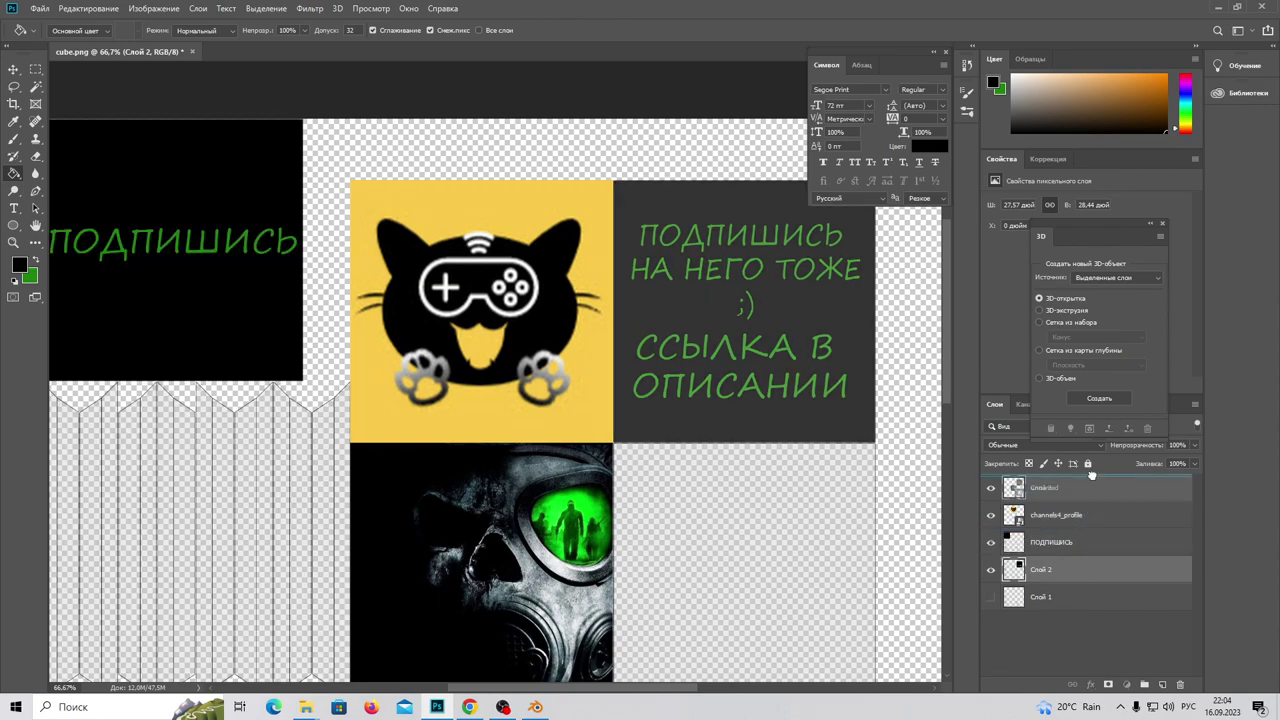
pyautogui.click(990, 488)
pyautogui.click(990, 488)
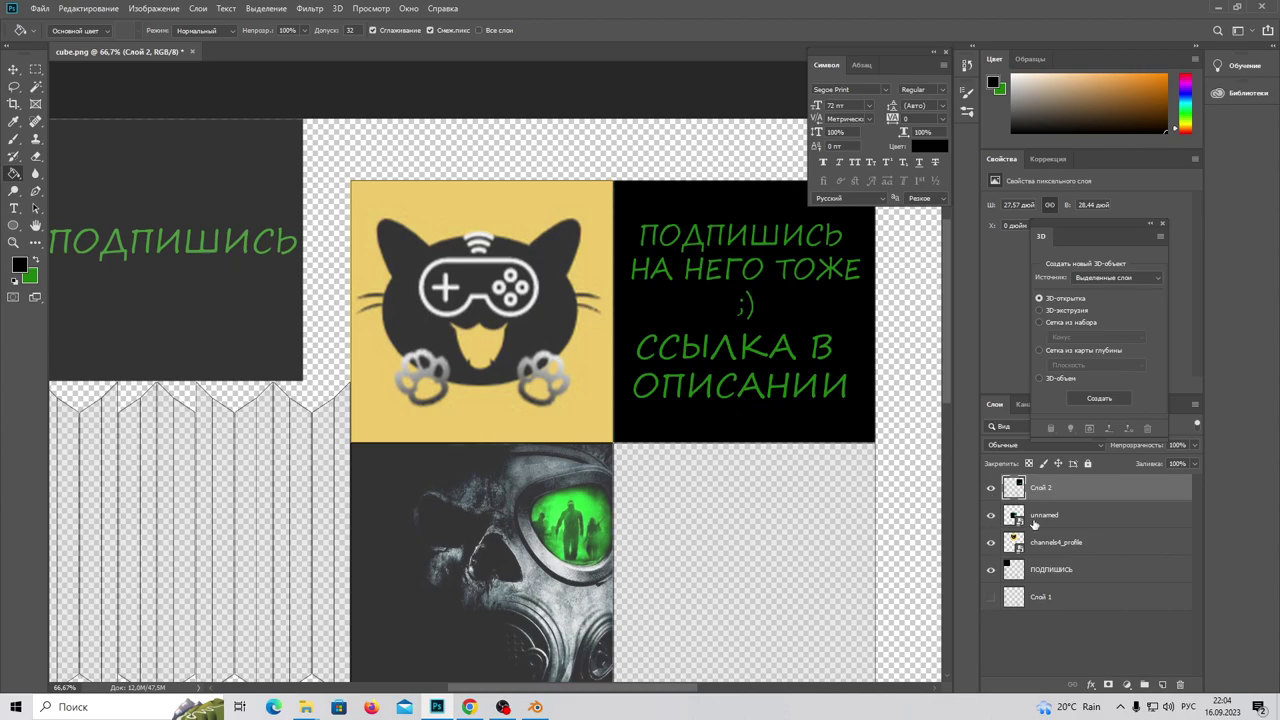
# Zoom out to fit the whole texture and move Слой 2 to the bottom of the stack
pyautogui.scroll(-1, 600, 534)
pyautogui.hotkey('ctrl', '-')
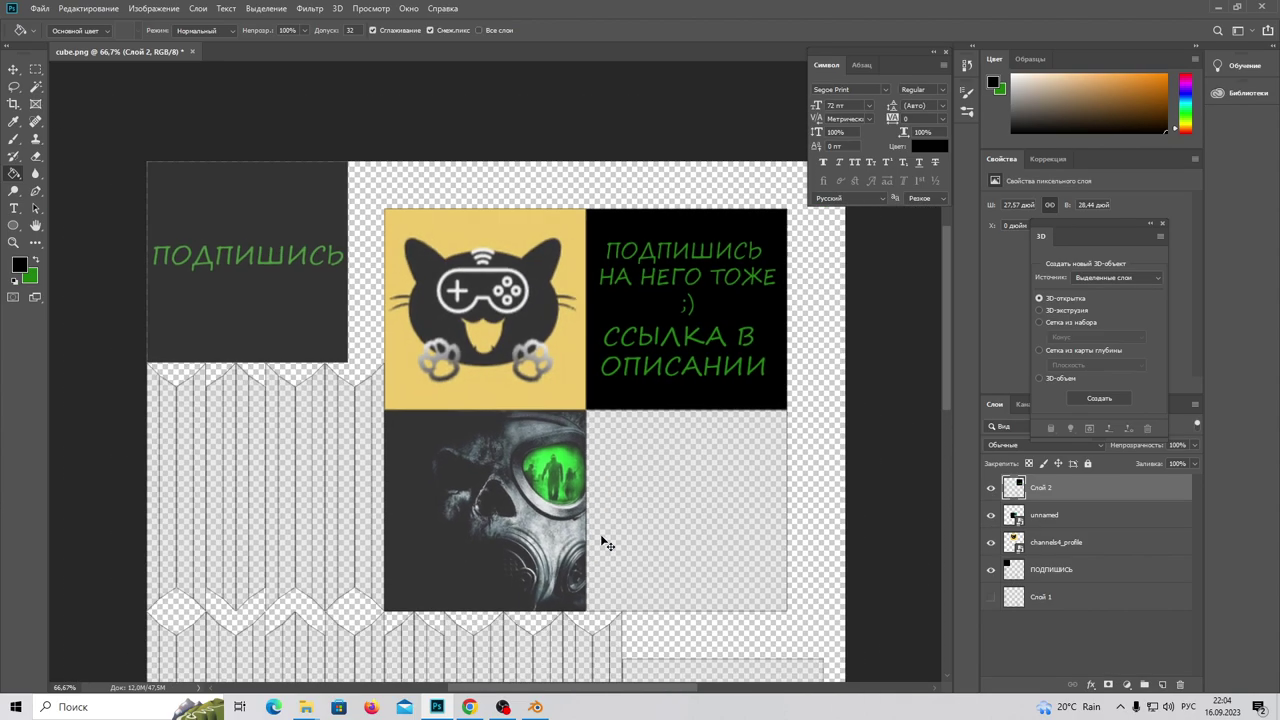
pyautogui.hotkey('ctrl', '-')
pyautogui.hotkey('ctrl', '+')
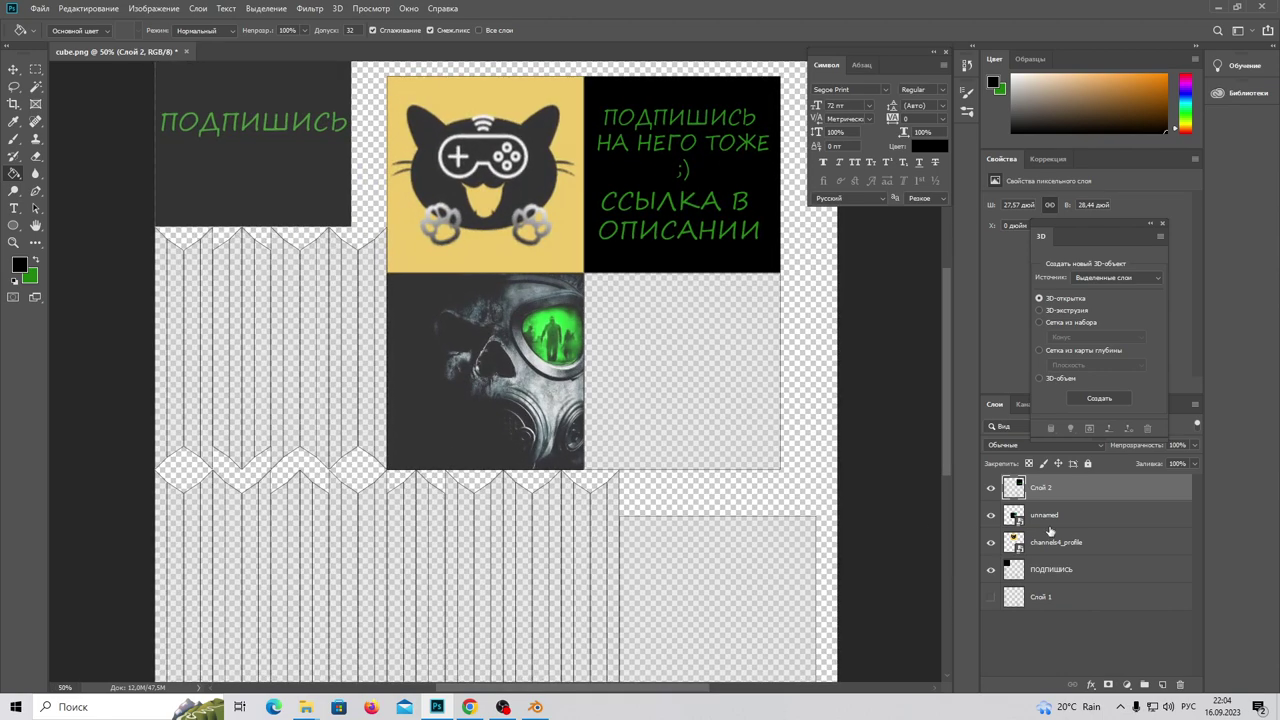
pyautogui.moveTo(1052, 490); pyautogui.dragTo(1049, 593)
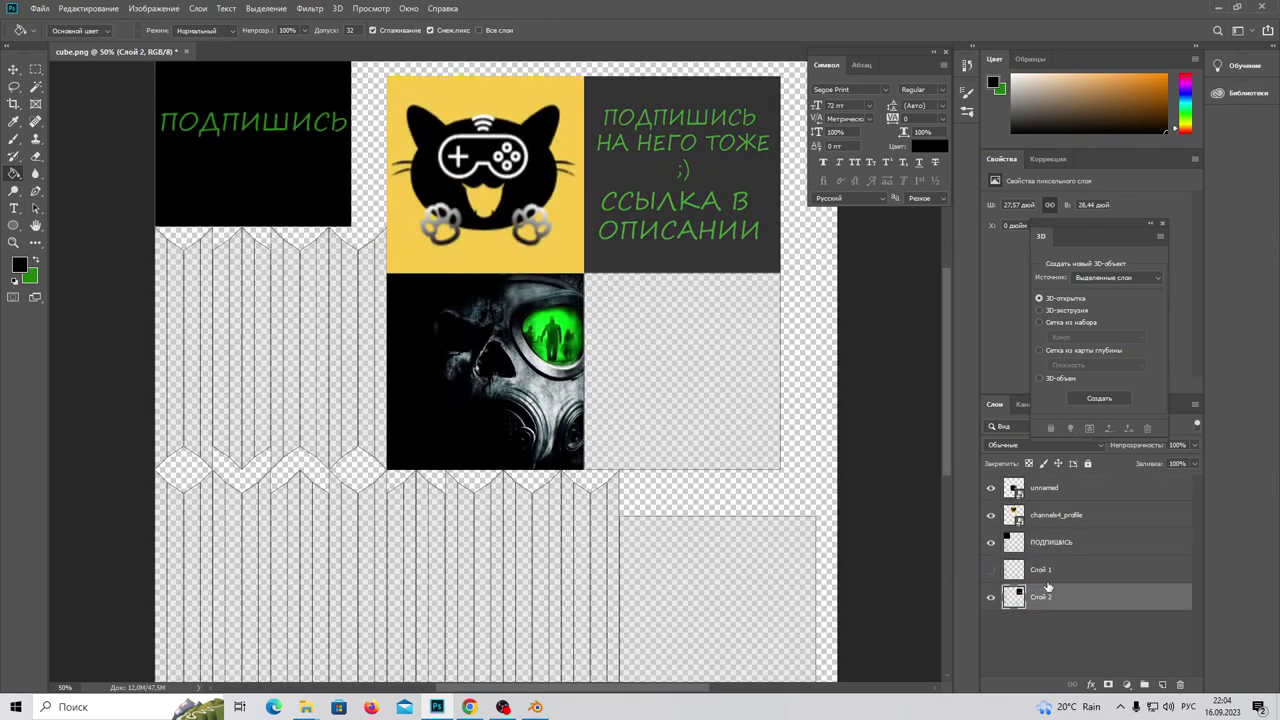
# Merge the channels4_profile logo and подпишись layers into the unnamed image layer
pyautogui.click(1060, 489)
pyautogui.click(991, 488)
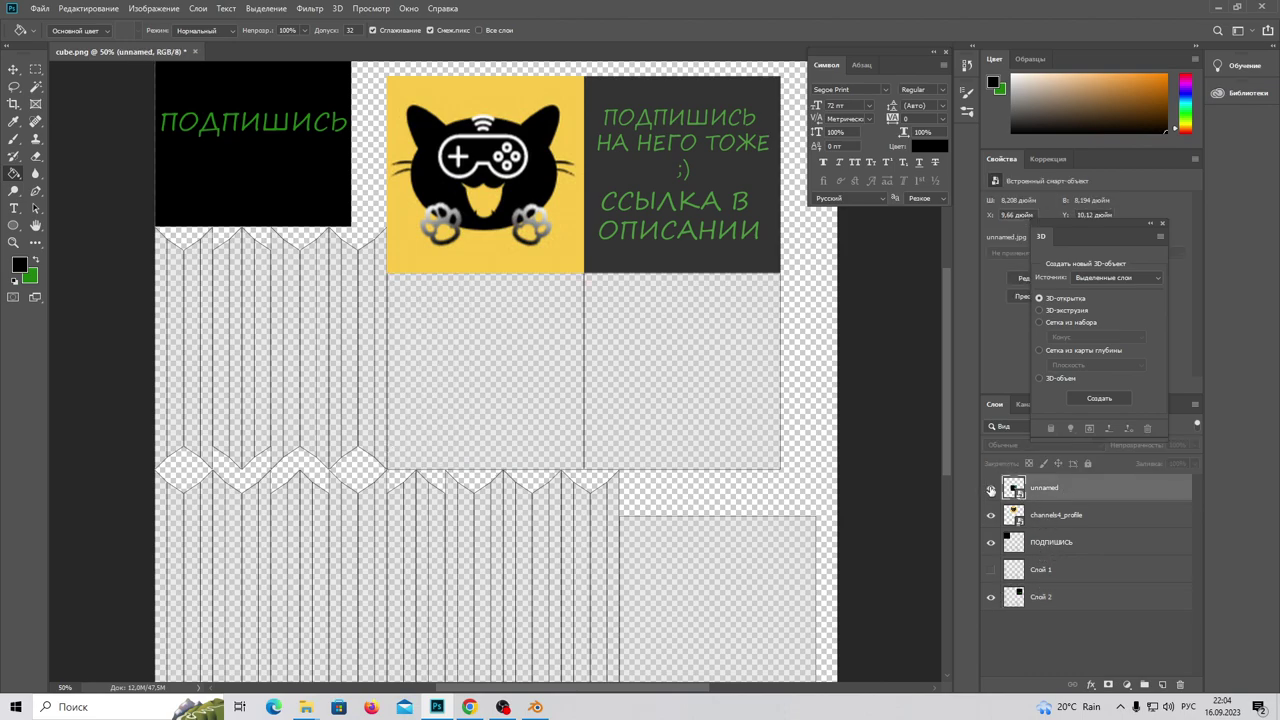
pyautogui.click(991, 489)
pyautogui.keyDown('ctrl'); pyautogui.click(1081, 521); pyautogui.keyUp('ctrl')
pyautogui.rightClick(1097, 508)
pyautogui.click(1022, 523)
pyautogui.click(1058, 517)
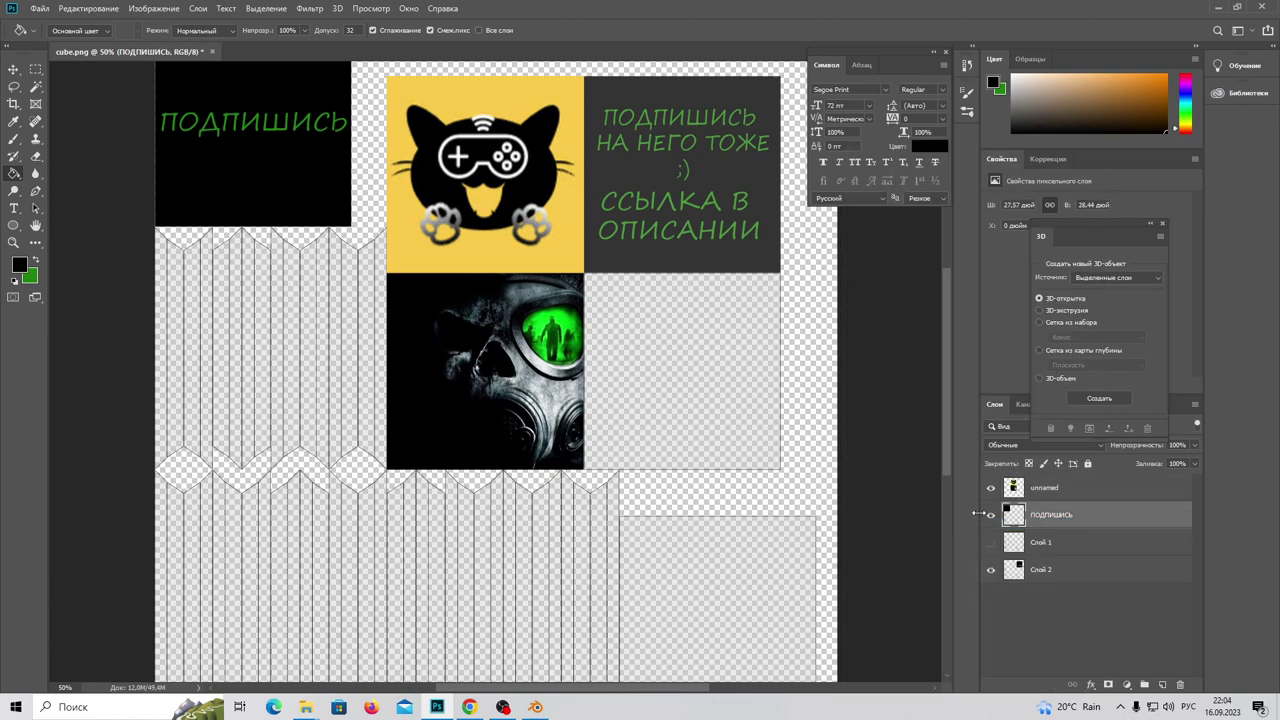
pyautogui.click(992, 515)
pyautogui.click(992, 515)
pyautogui.keyDown('ctrl'); pyautogui.click(1086, 493); pyautogui.keyUp('ctrl')
pyautogui.rightClick(1087, 493)
pyautogui.click(987, 522)
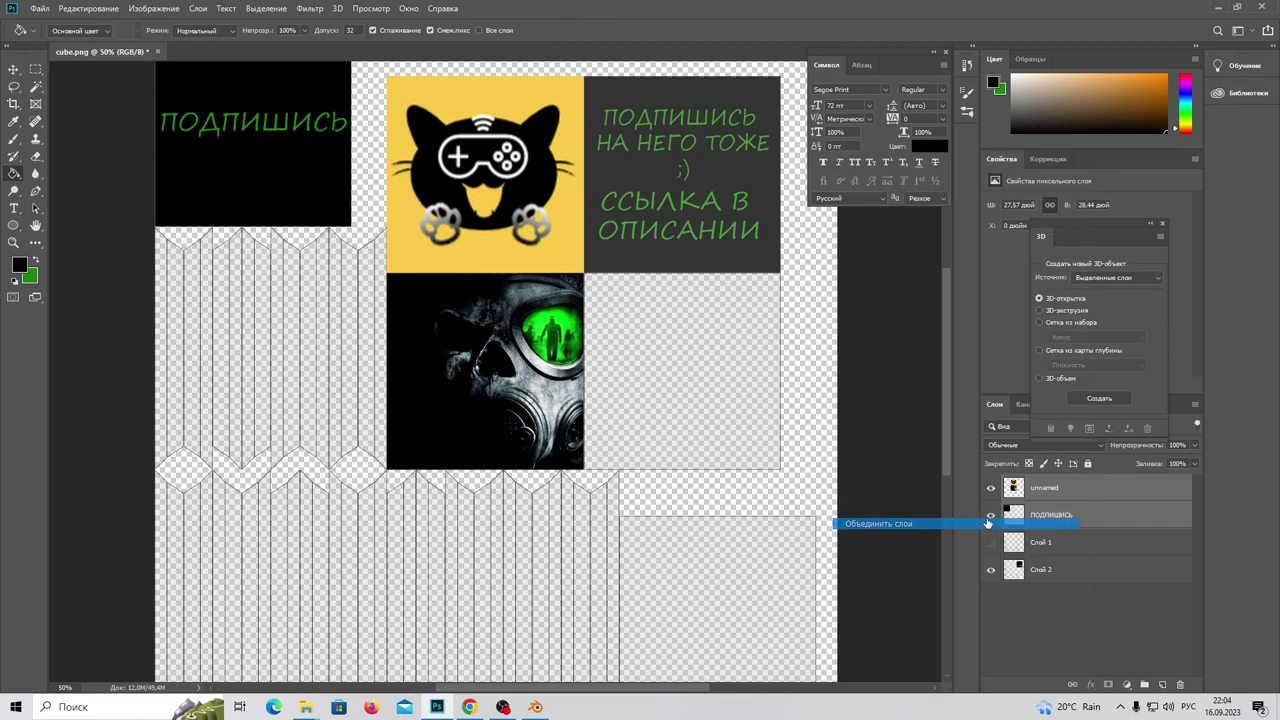
# Move Слой 2 above Слой 1 and hide the unnamed image layer
pyautogui.click(1034, 526)
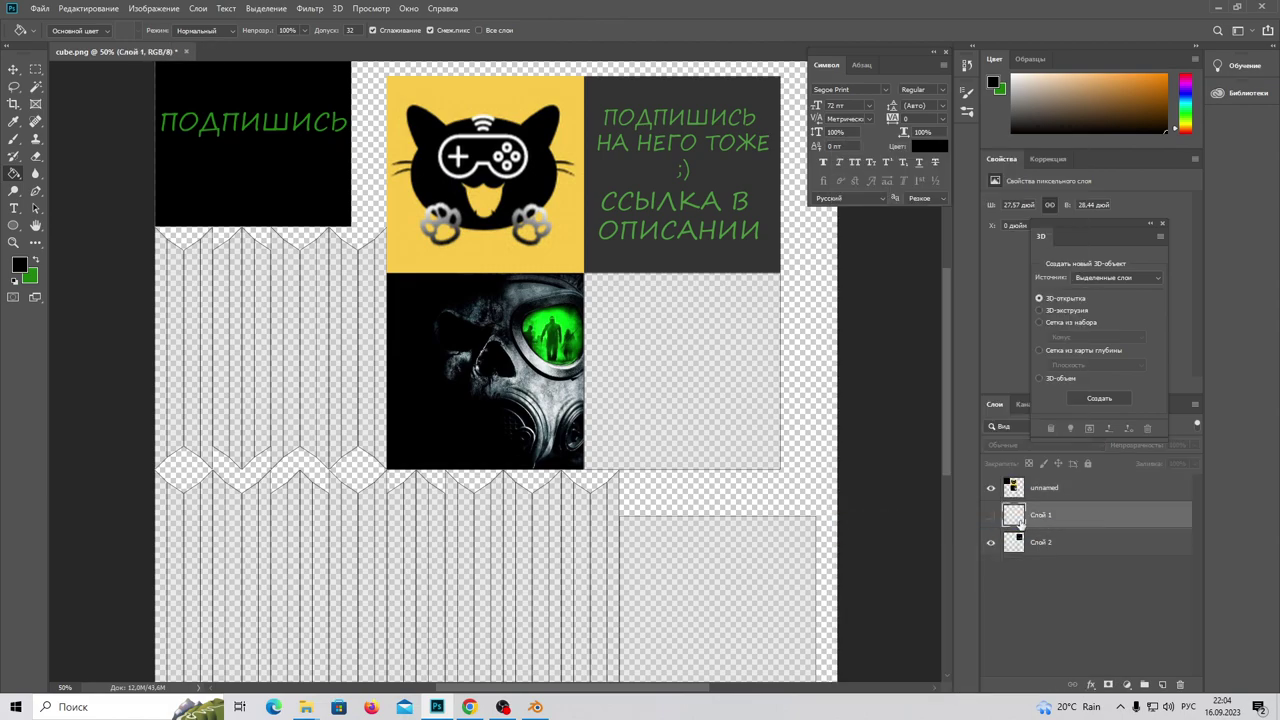
pyautogui.moveTo(1062, 547)
pyautogui.mouseDown()
pyautogui.moveTo(1072, 484)
pyautogui.moveTo(1064, 527)
pyautogui.mouseUp()
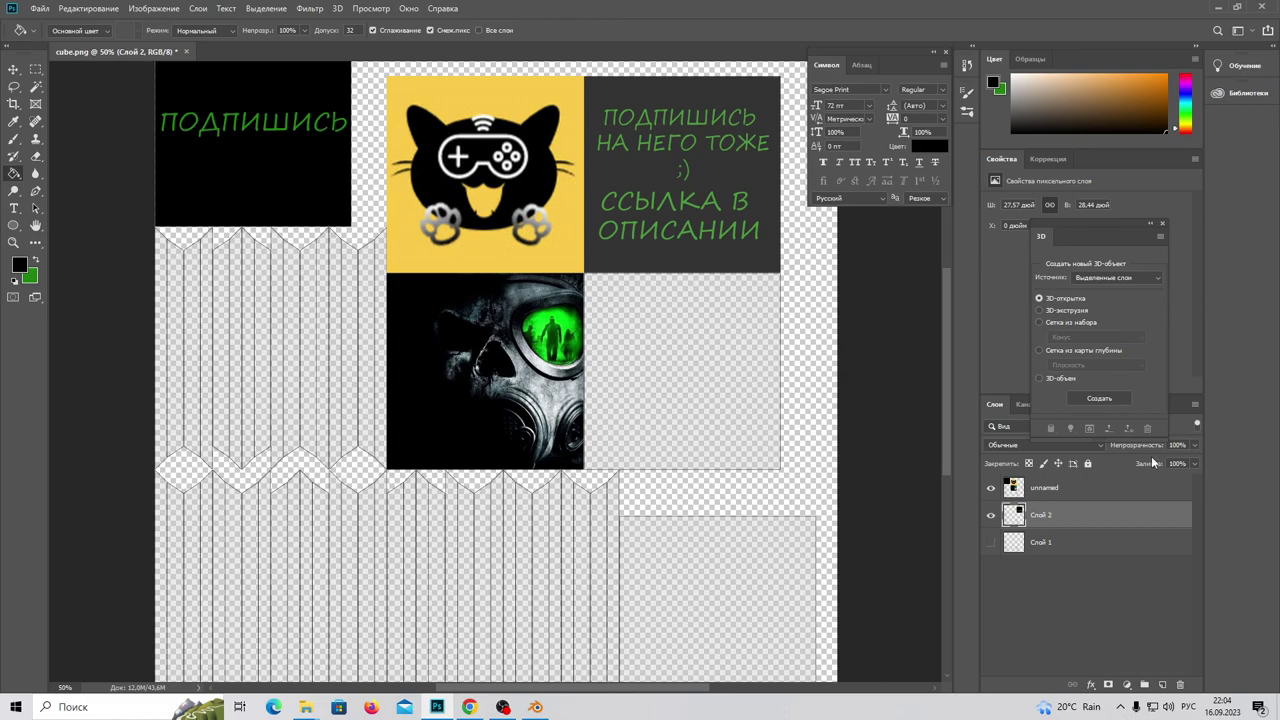
pyautogui.click(991, 488)
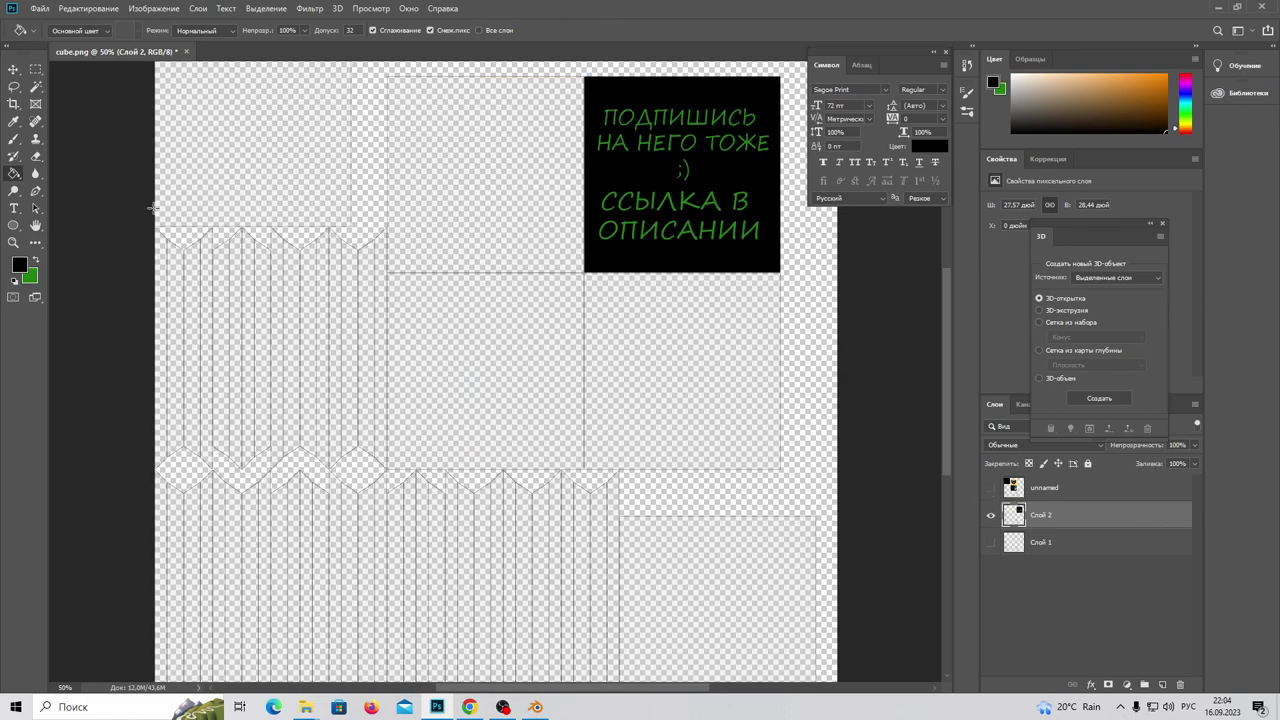
# Delete the UV outlines on the left part of Слой 2 using a rectangular marquee selection
pyautogui.scroll(1, 343, 333)
pyautogui.keyDown('alt'); pyautogui.scroll(-1, 352, 338); pyautogui.keyUp('alt')
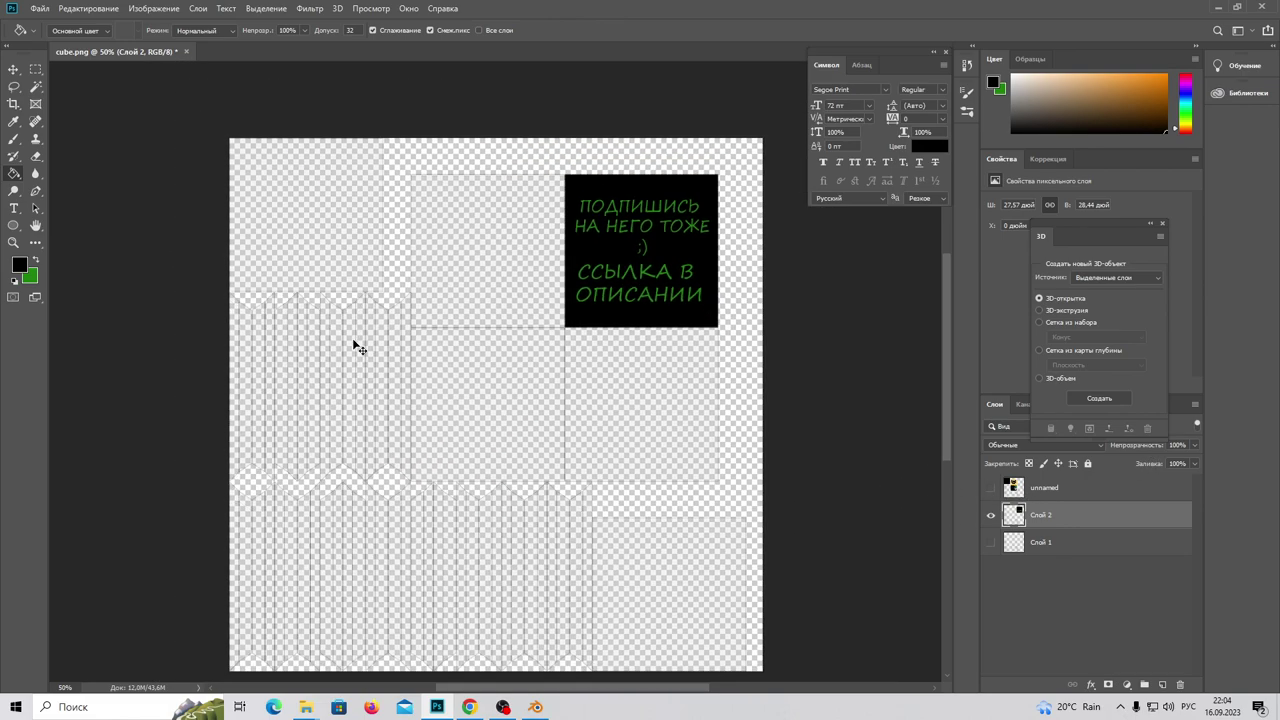
pyautogui.press('m')
pyautogui.moveTo(185, 117); pyautogui.dragTo(555, 606)
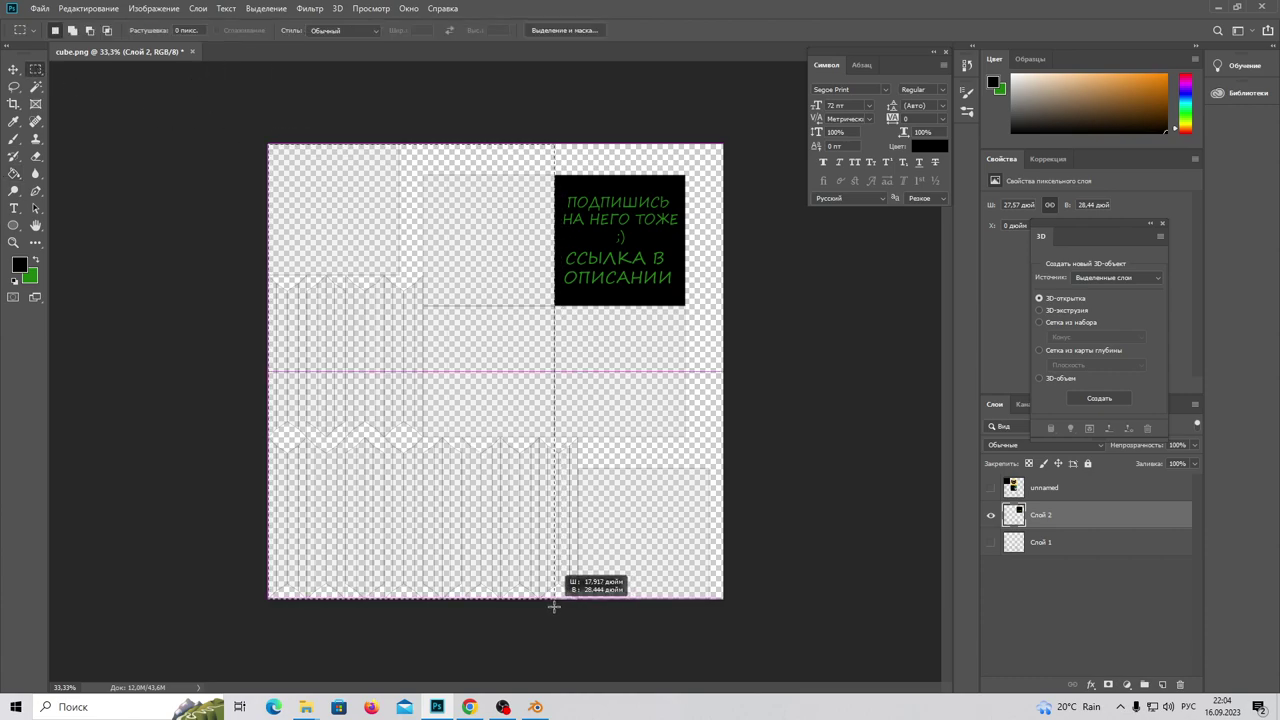
pyautogui.press('Delete')
pyautogui.hotkey('ctrl', 'd')
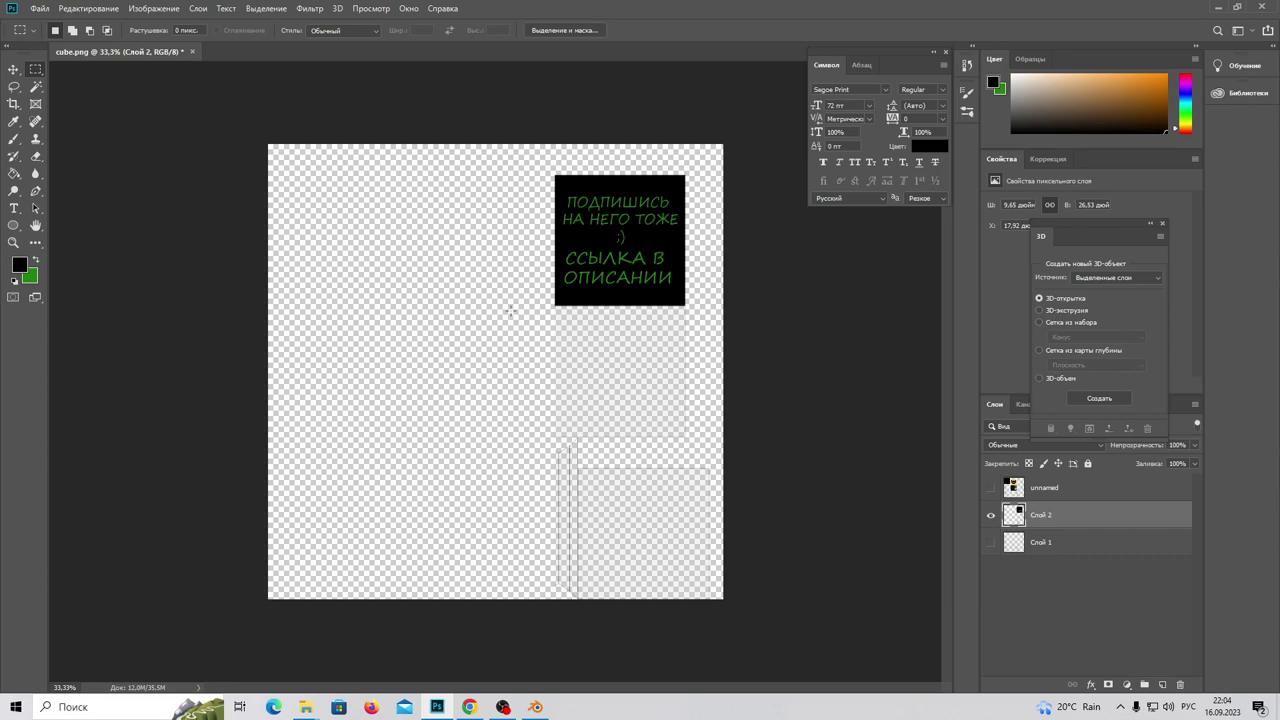
# Marquee-select the remaining outline areas at the bottom-right, below the square, and along the top
pyautogui.moveTo(503, 304); pyautogui.dragTo(466, 549)
pyautogui.moveTo(471, 663)
pyautogui.mouseDown()
pyautogui.moveTo(775, 511)
pyautogui.moveTo(846, 305)
pyautogui.mouseUp()
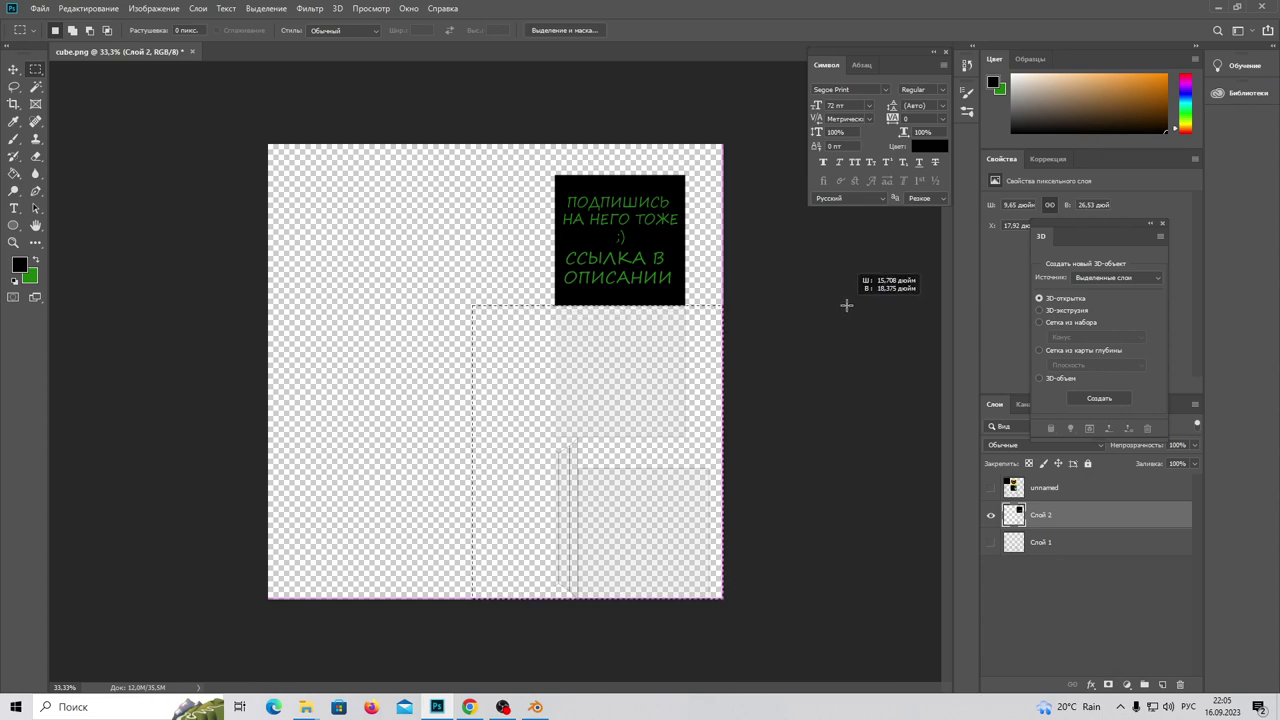
pyautogui.moveTo(766, 125); pyautogui.dragTo(685, 610)
pyautogui.moveTo(758, 111); pyautogui.dragTo(118, 152)
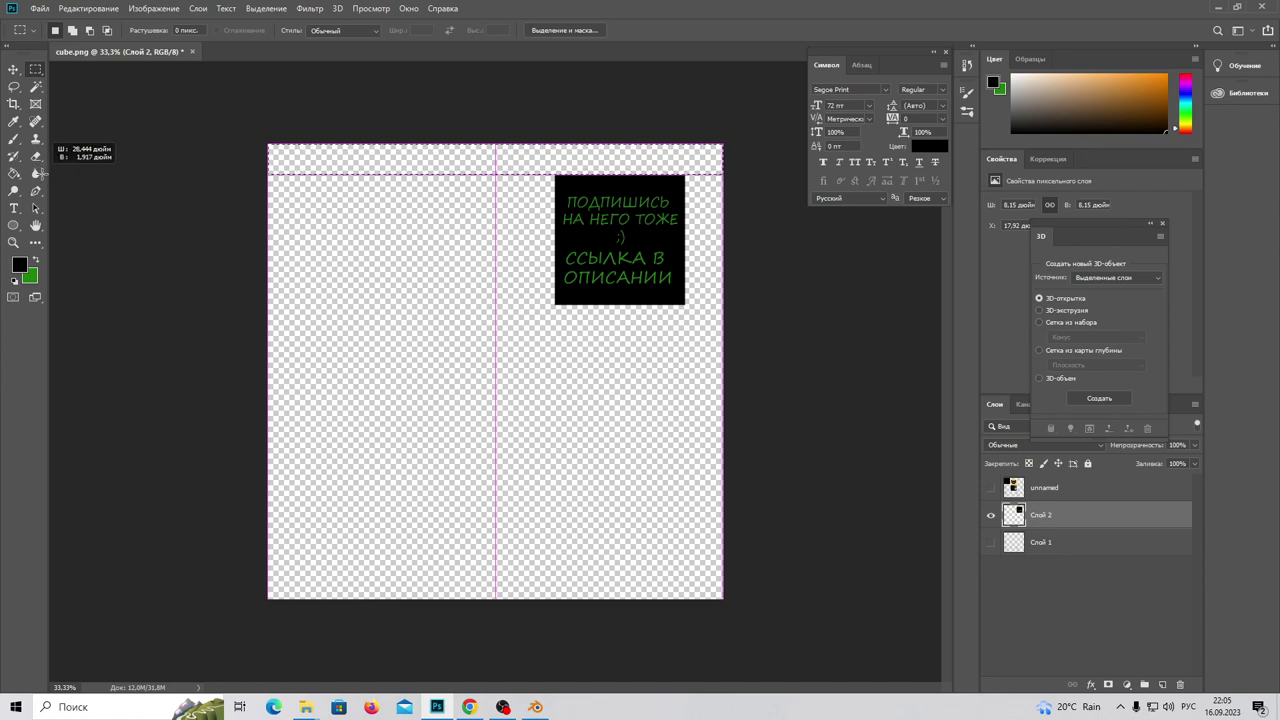
pyautogui.moveTo(40, 146); pyautogui.dragTo(35, 174)
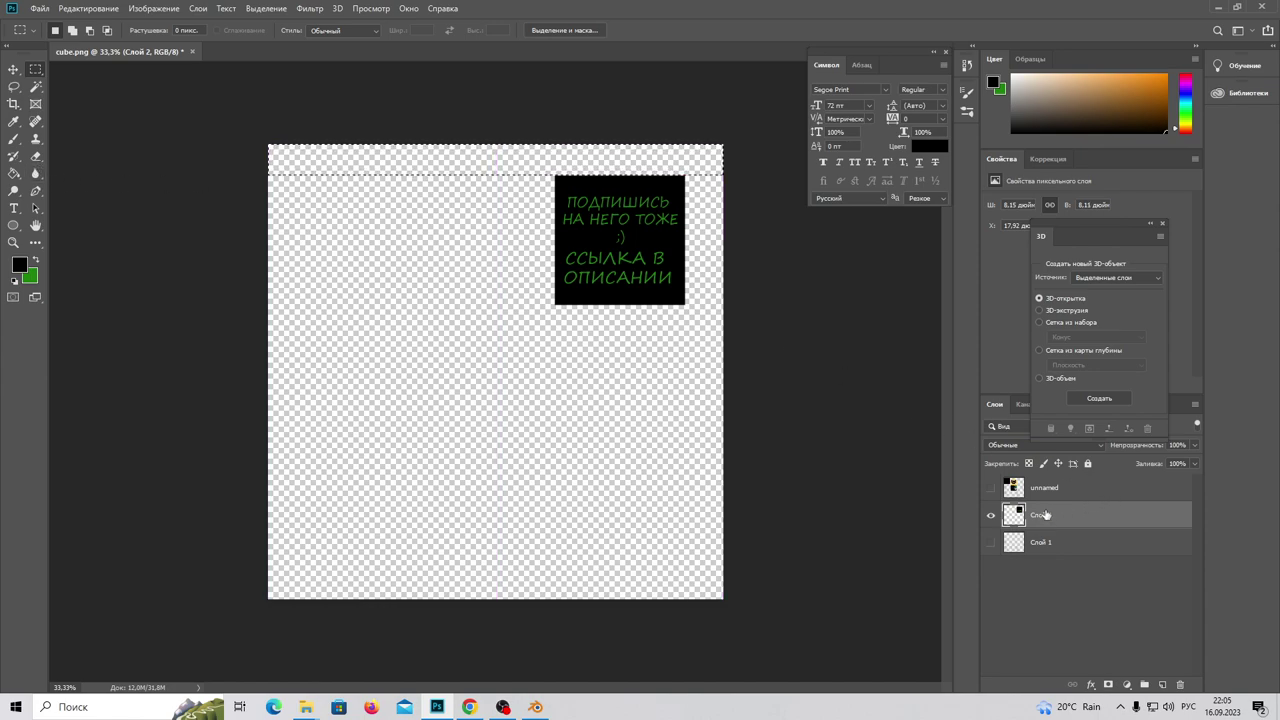
# Show the unnamed image layer again and move Слой 2 above it
pyautogui.click(991, 488)
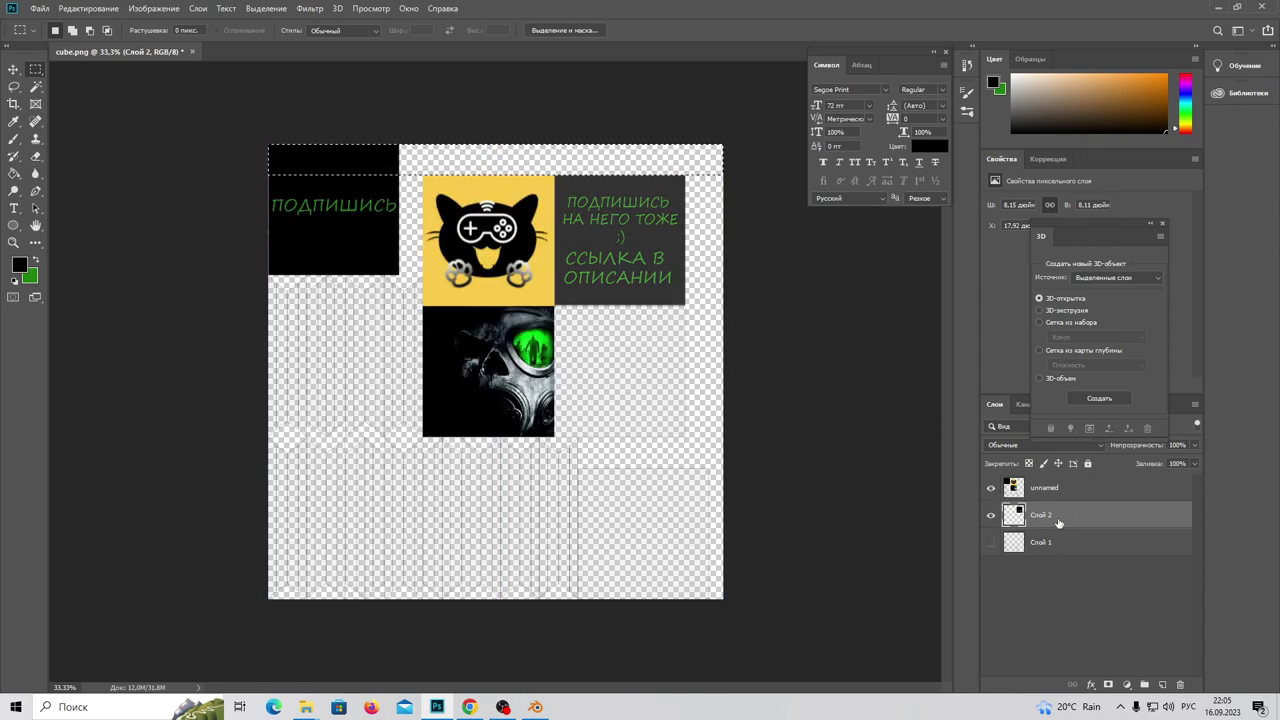
pyautogui.moveTo(1083, 524); pyautogui.dragTo(1072, 486)
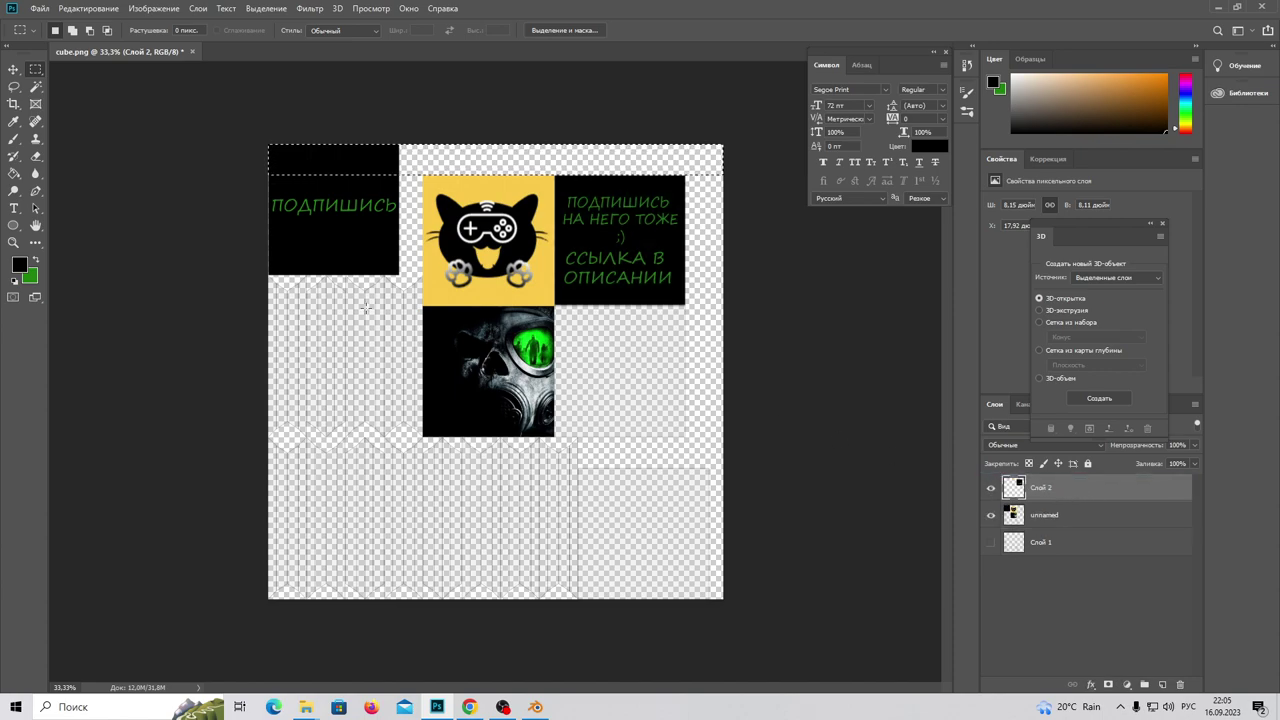
pyautogui.click(15, 88)
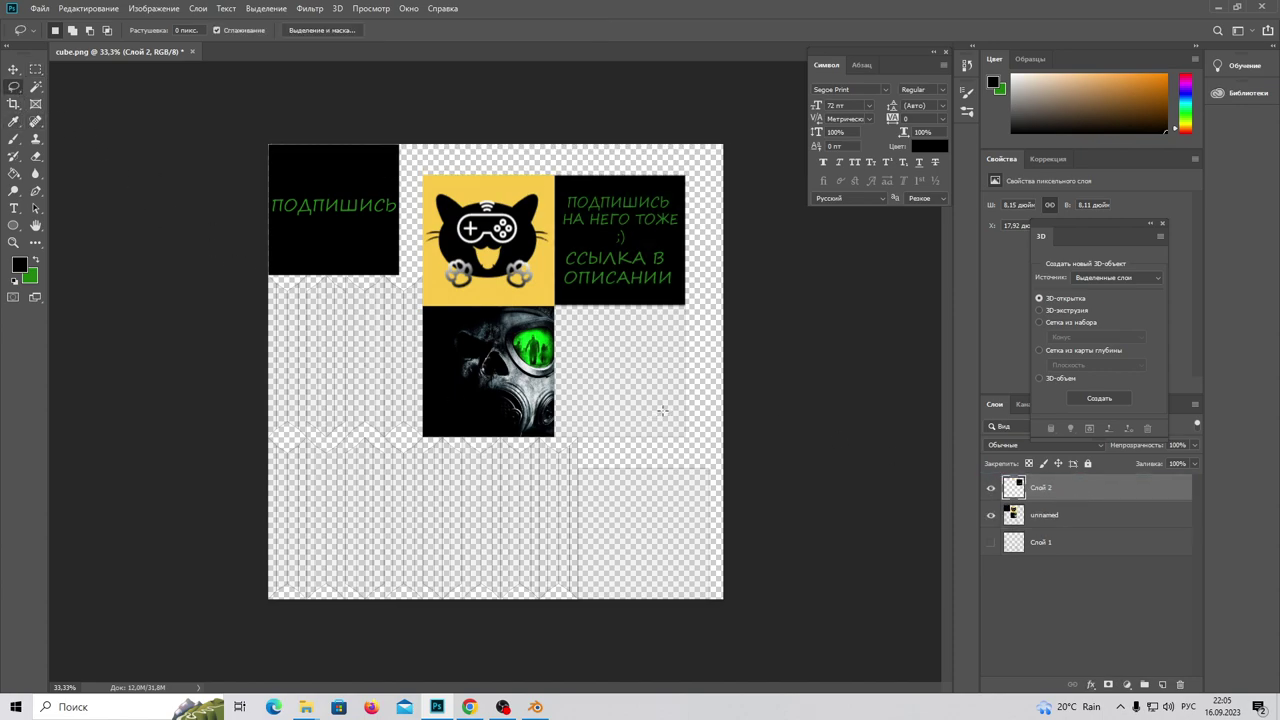
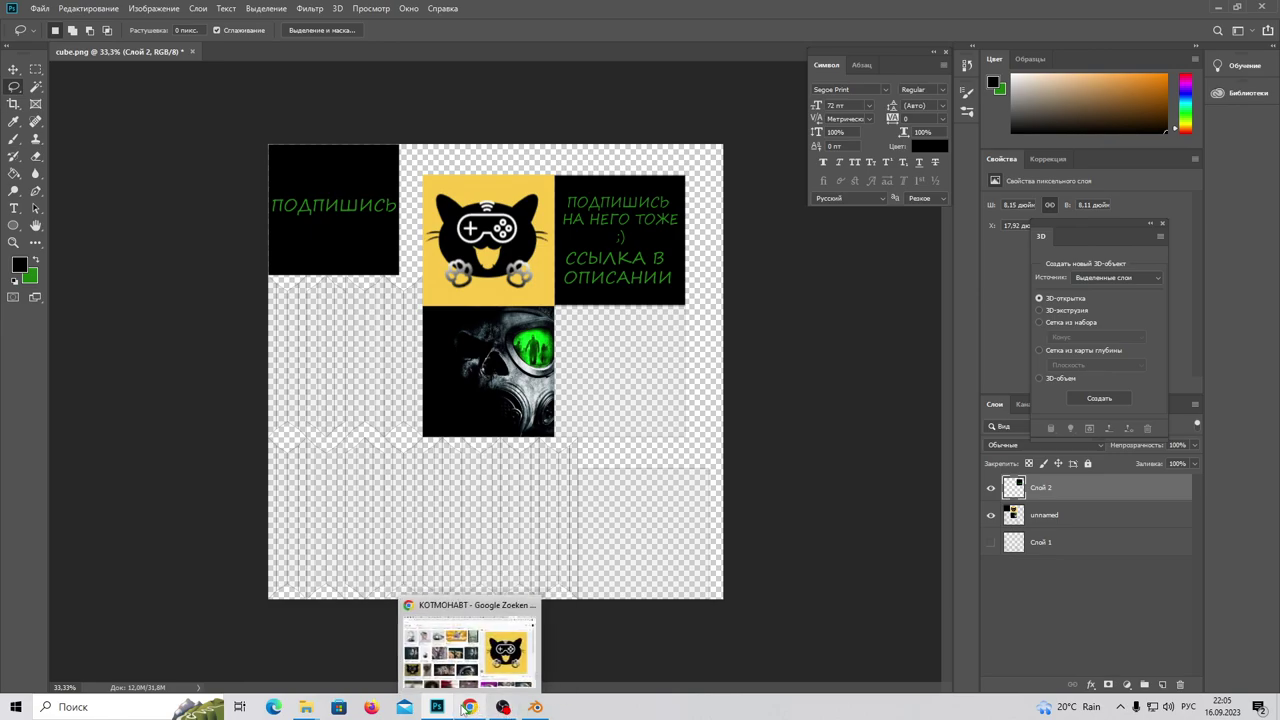
# Clear the logo image search query in the browser and return to Photoshop
pyautogui.click(466, 708)
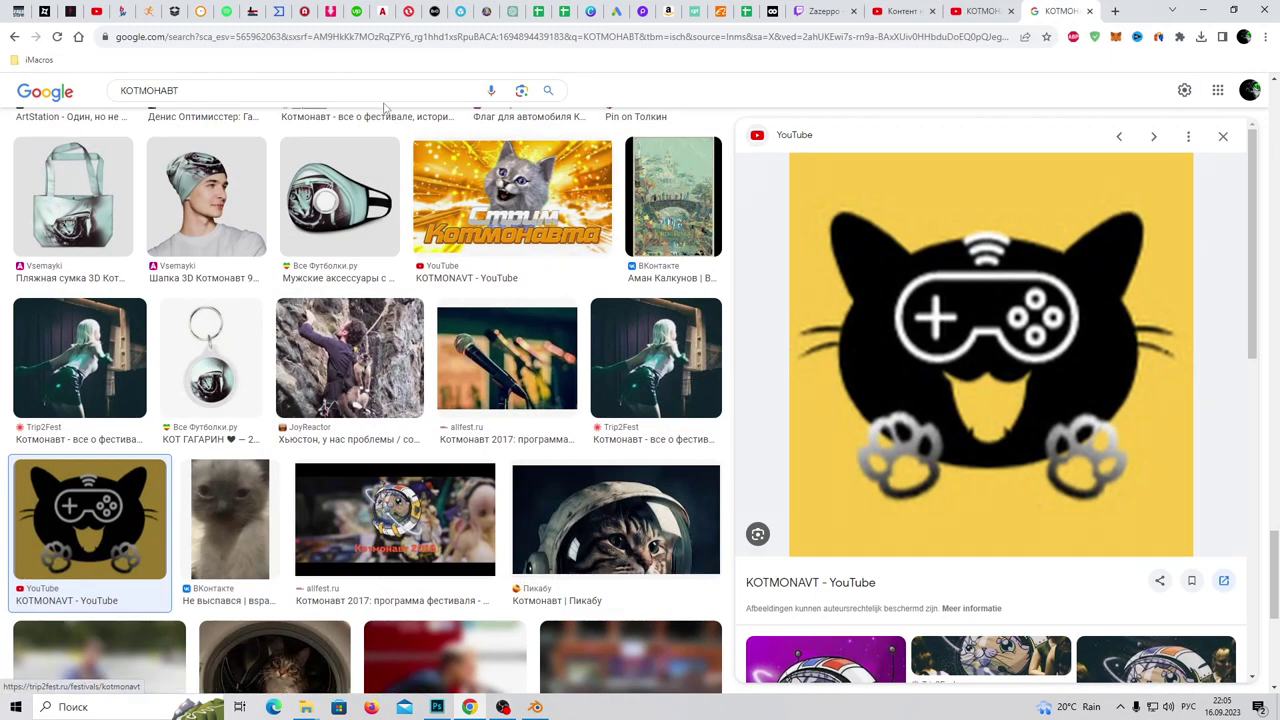
pyautogui.click(253, 98)
pyautogui.hotkey('ctrl', 'a')
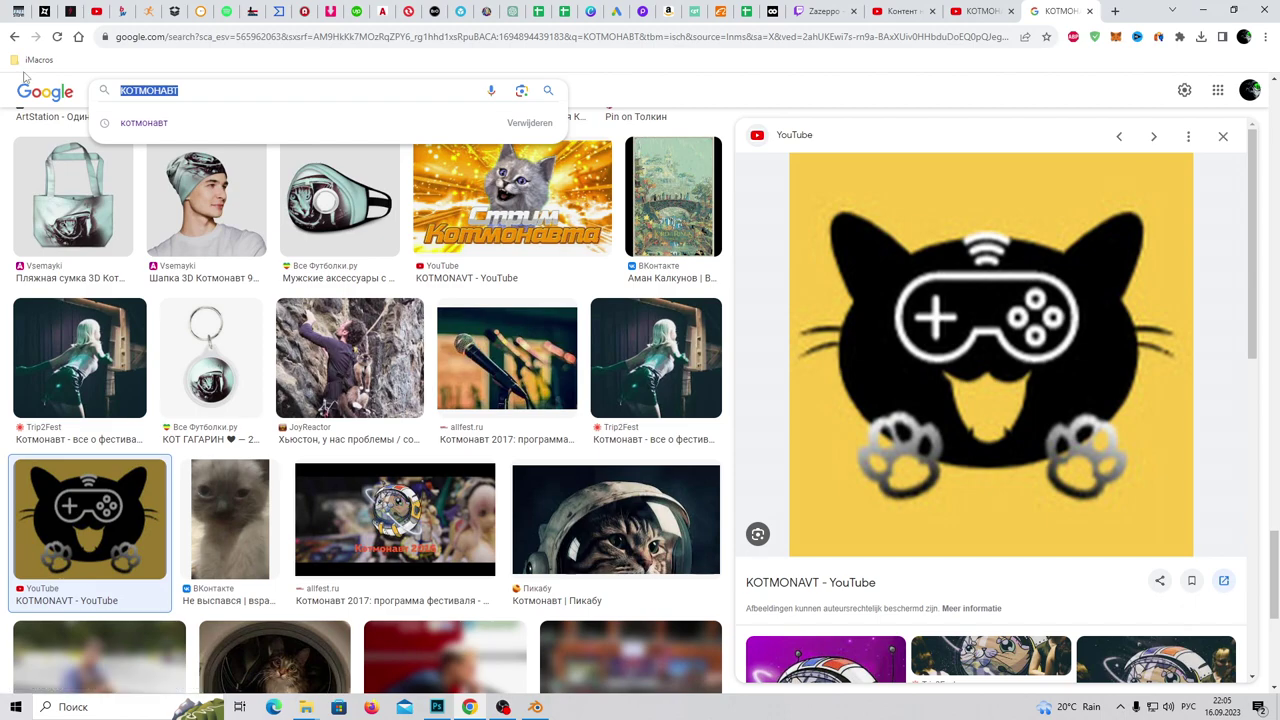
pyautogui.write('НЩГ')
pyautogui.press('BackSpace')
pyautogui.press('BackSpace')
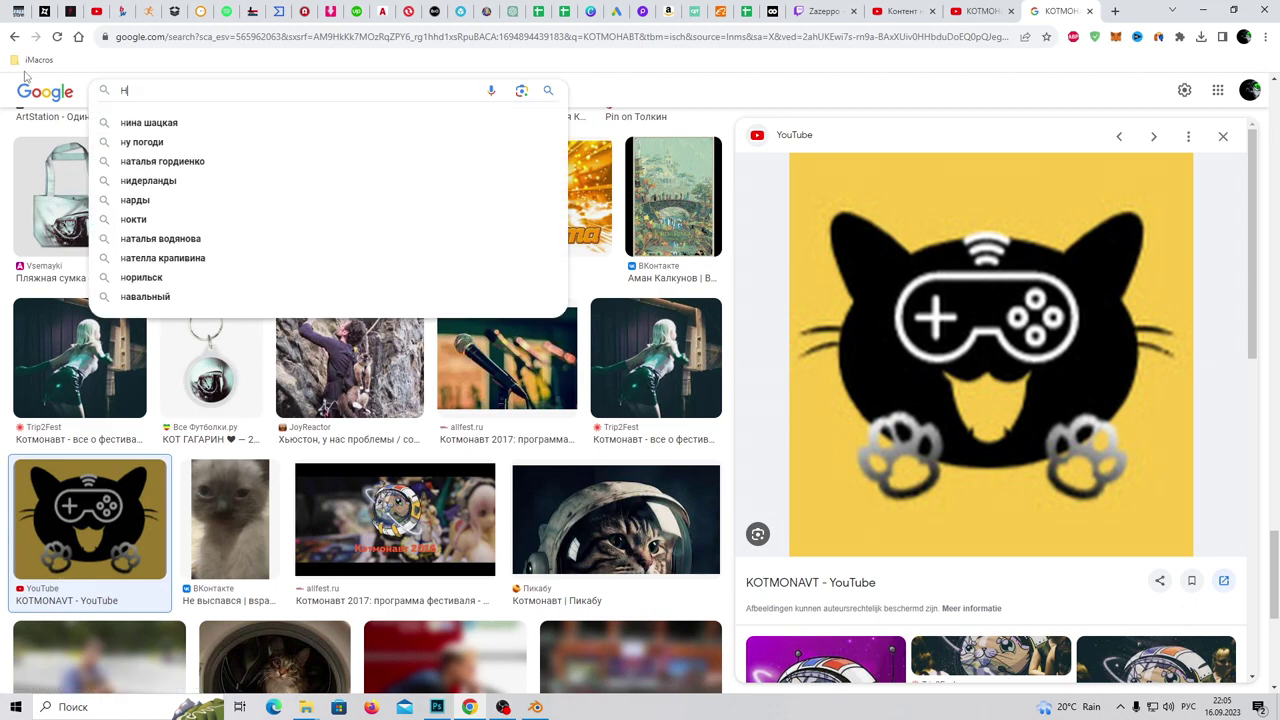
pyautogui.press('BackSpace')
pyautogui.write('Y')
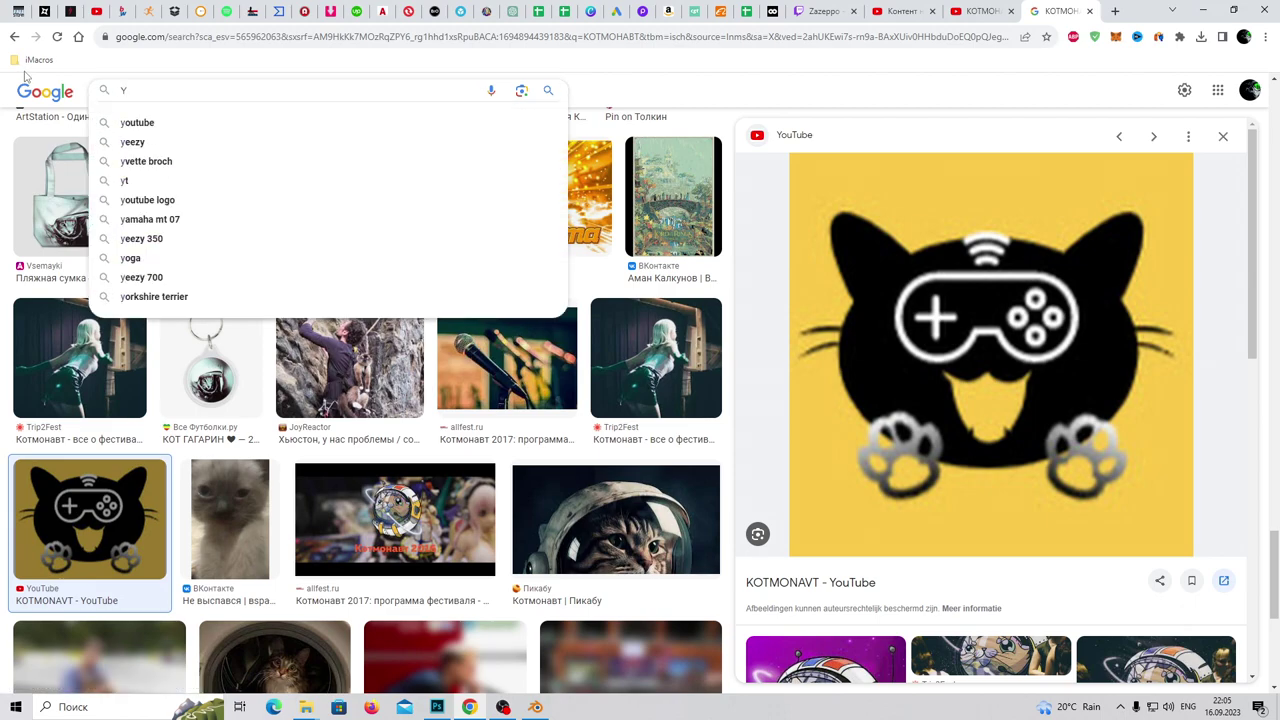
pyautogui.click(445, 708)
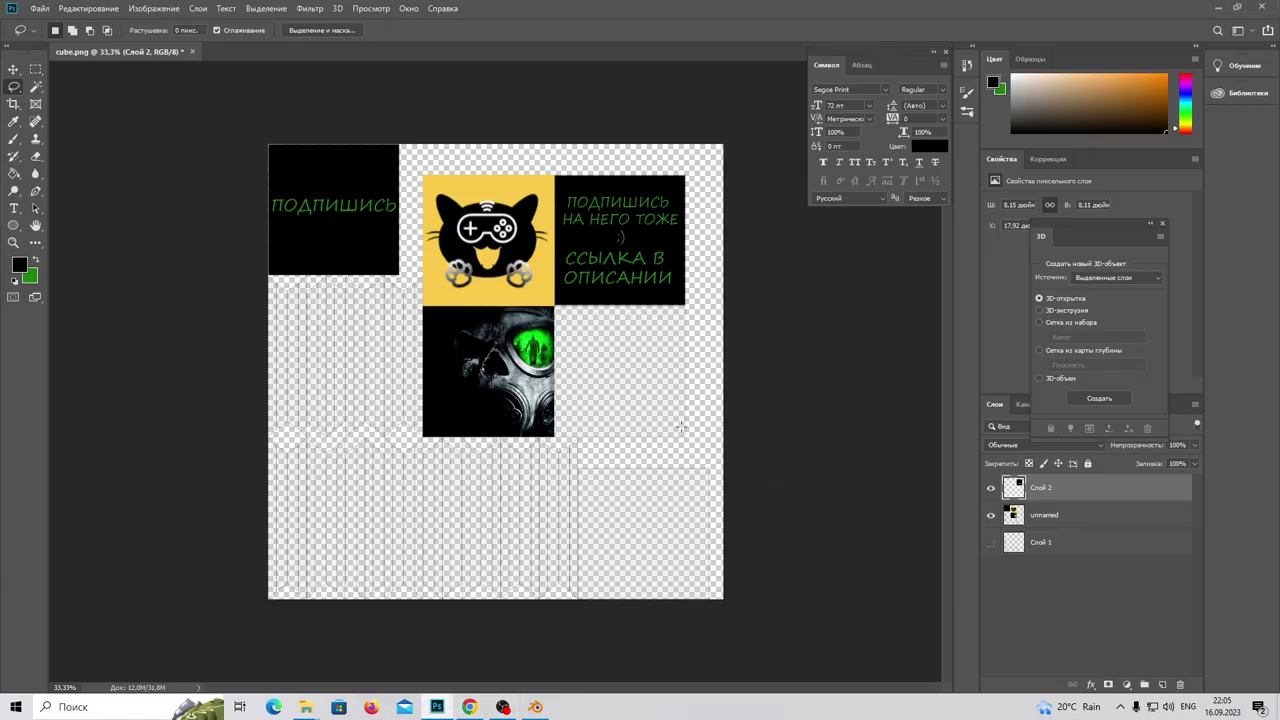
# Zoom in and start a text layer in the empty square, switching typing to Cyrillic
pyautogui.hotkey('ctrl', '+')
pyautogui.hotkey('ctrl', '+')
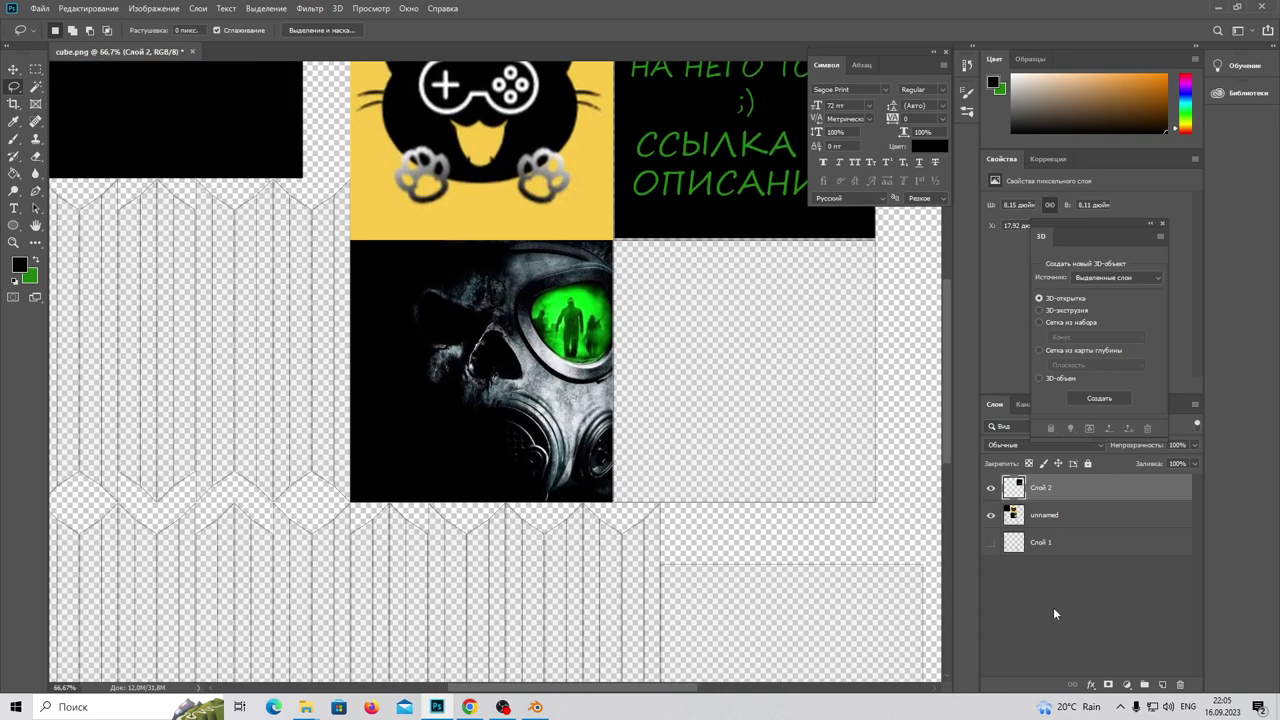
pyautogui.click(12, 208)
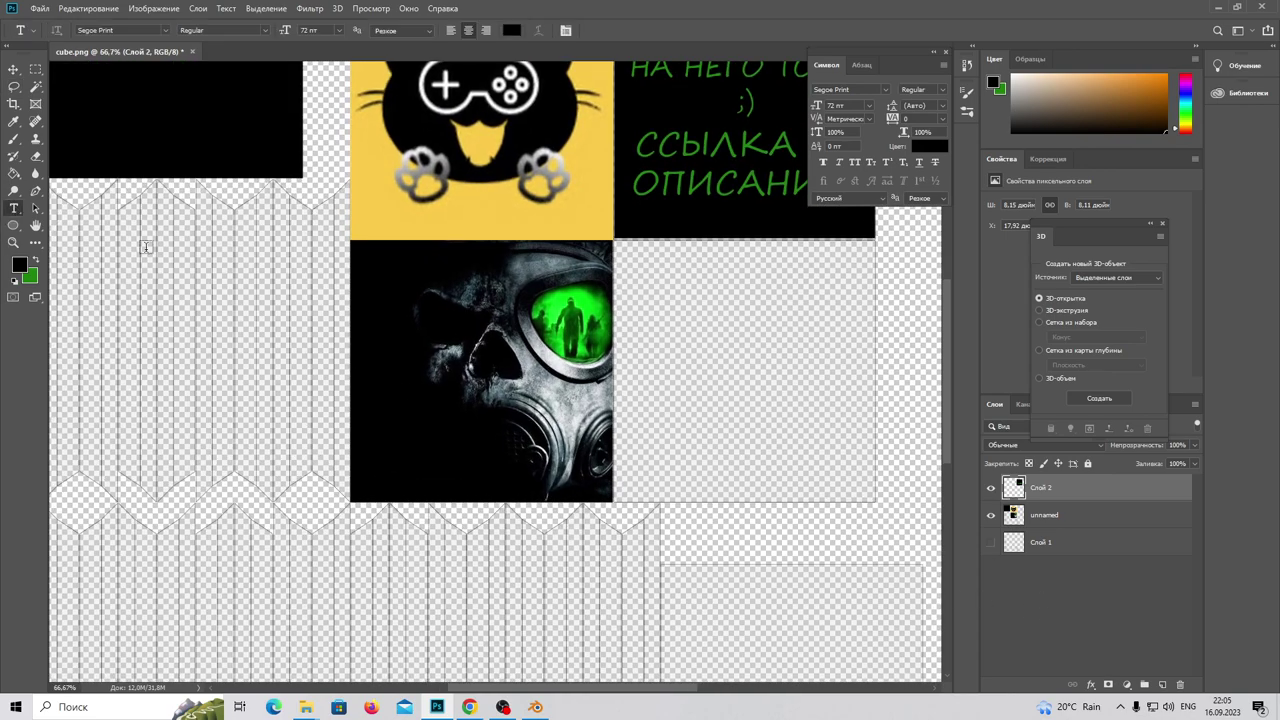
pyautogui.click(646, 341)
pyautogui.write('C')
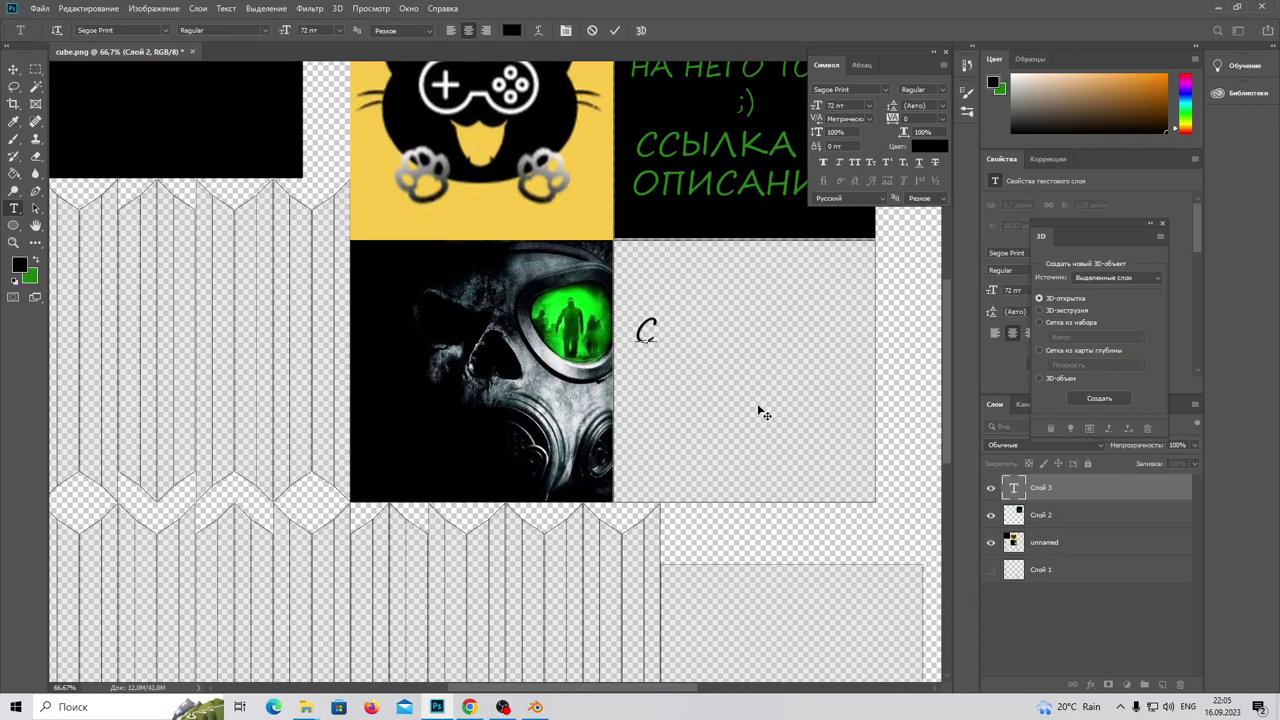
pyautogui.write('NHBVS')
pyautogui.press('BackSpace')
pyautogui.press('BackSpace')
pyautogui.press('BackSpace')
pyautogui.press('BackSpace')
pyautogui.press('BackSpace')
pyautogui.hotkey('alt', 'shift')
pyautogui.write('СТР')
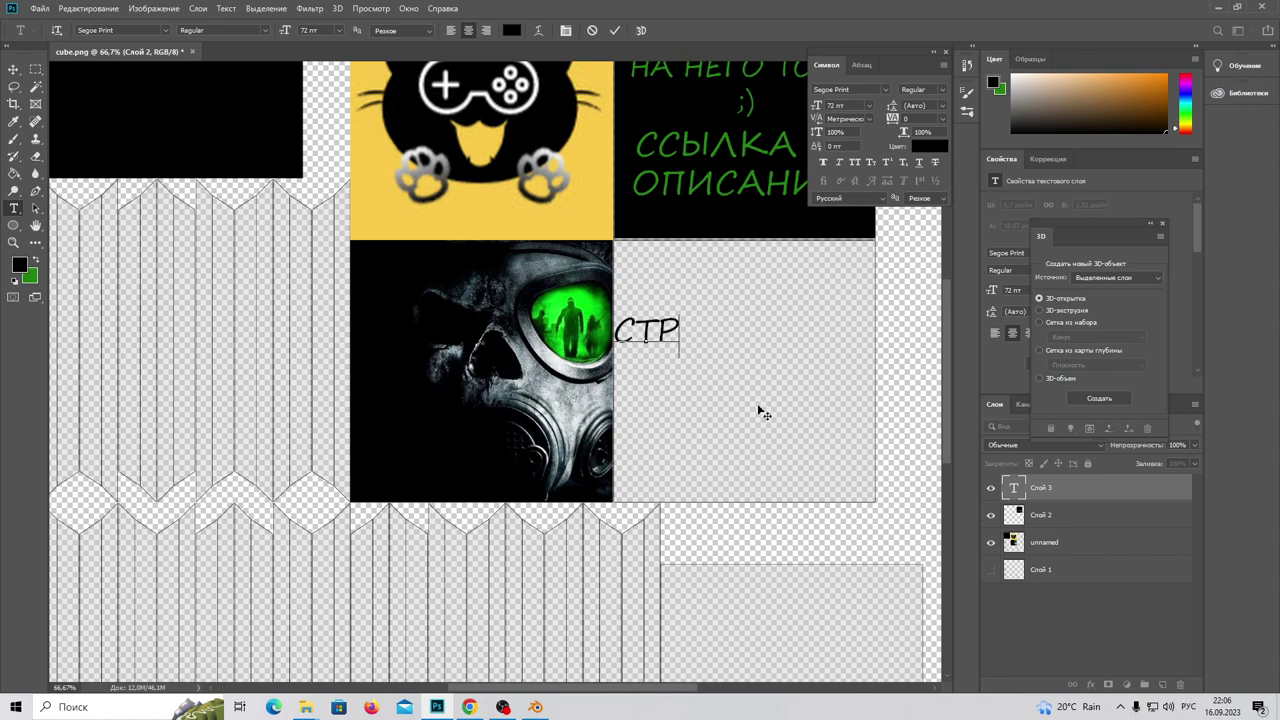
pyautogui.write('ИМЫ')
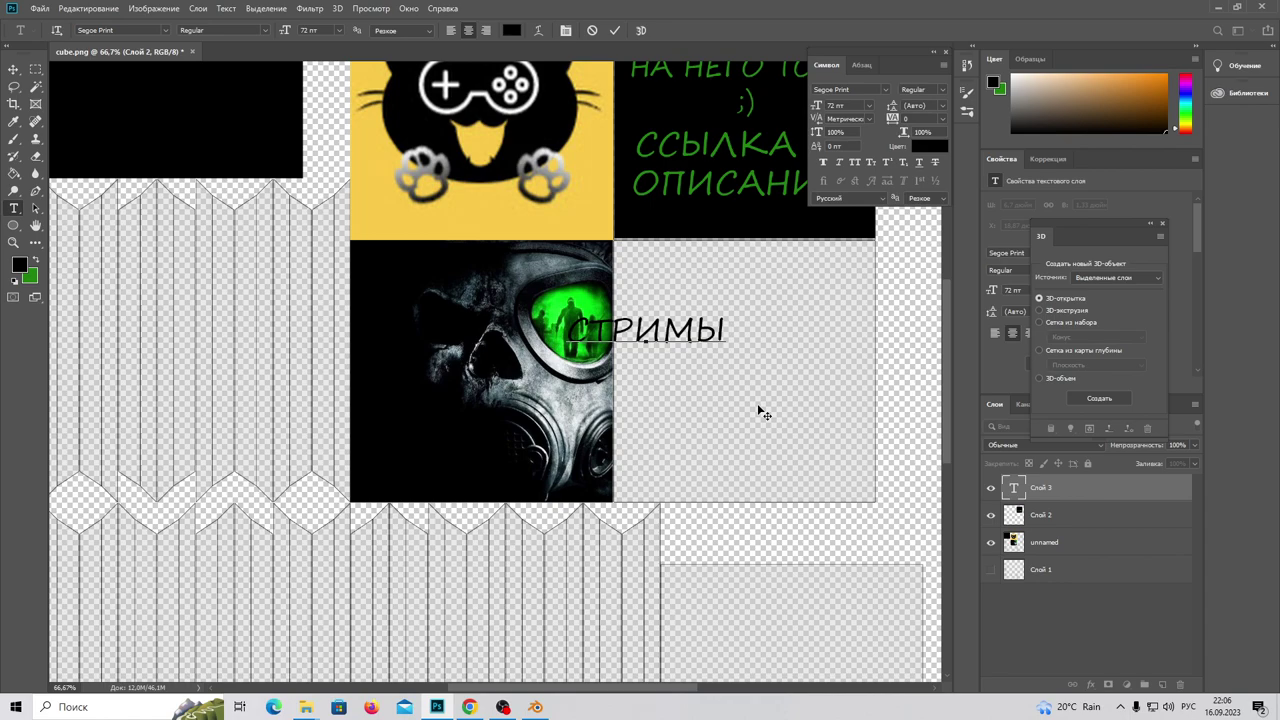
pyautogui.press('BackSpace')
pyautogui.press('BackSpace')
pyautogui.press('BackSpace')
pyautogui.press('BackSpace')
pyautogui.press('BackSpace')
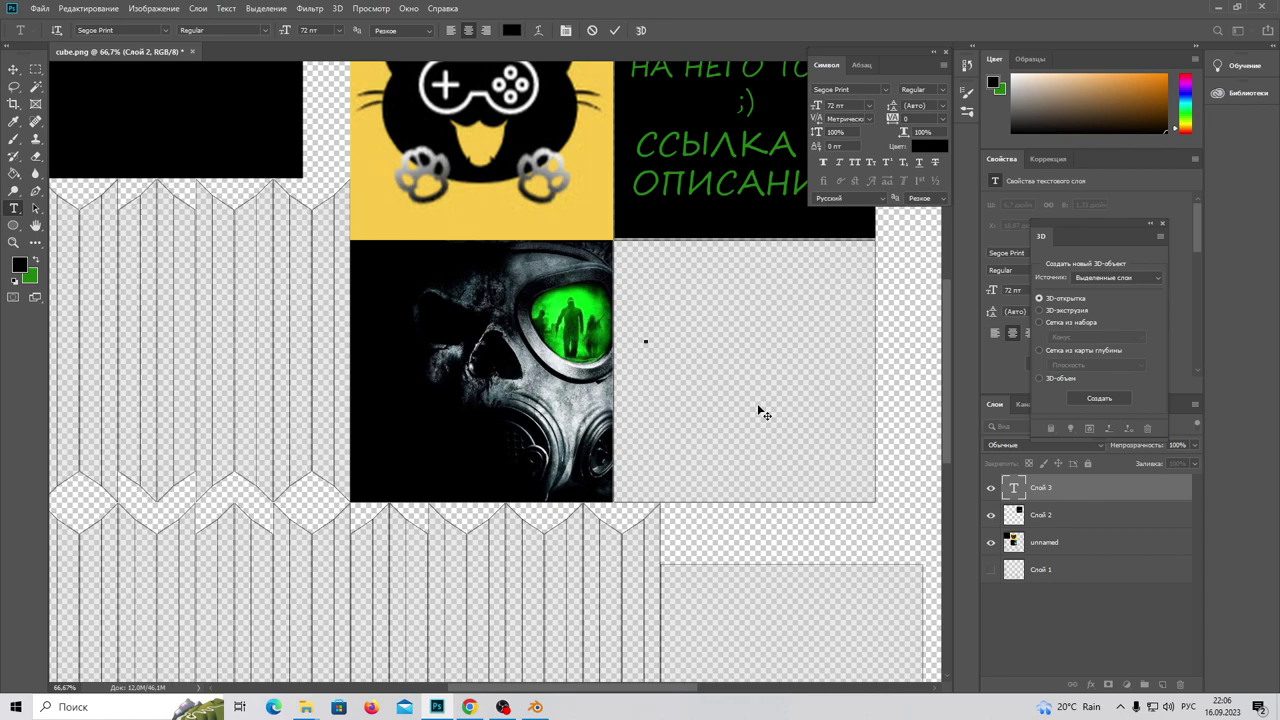
# Type the green lines СТРИМЫ, ВИДОСЫ and ОБЩЕНИЕ
pyautogui.click(37, 260)
pyautogui.write('СТРИМЫ')
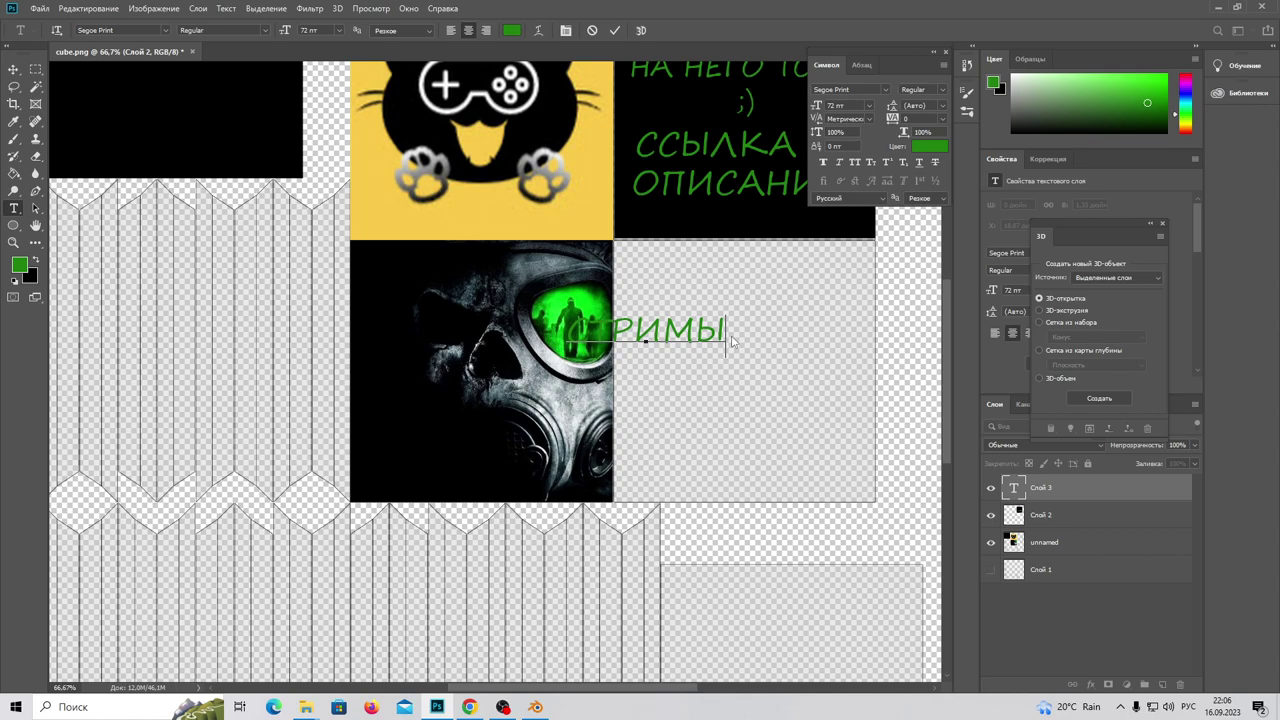
pyautogui.press('Return')
pyautogui.write('ВИДОСЫ')
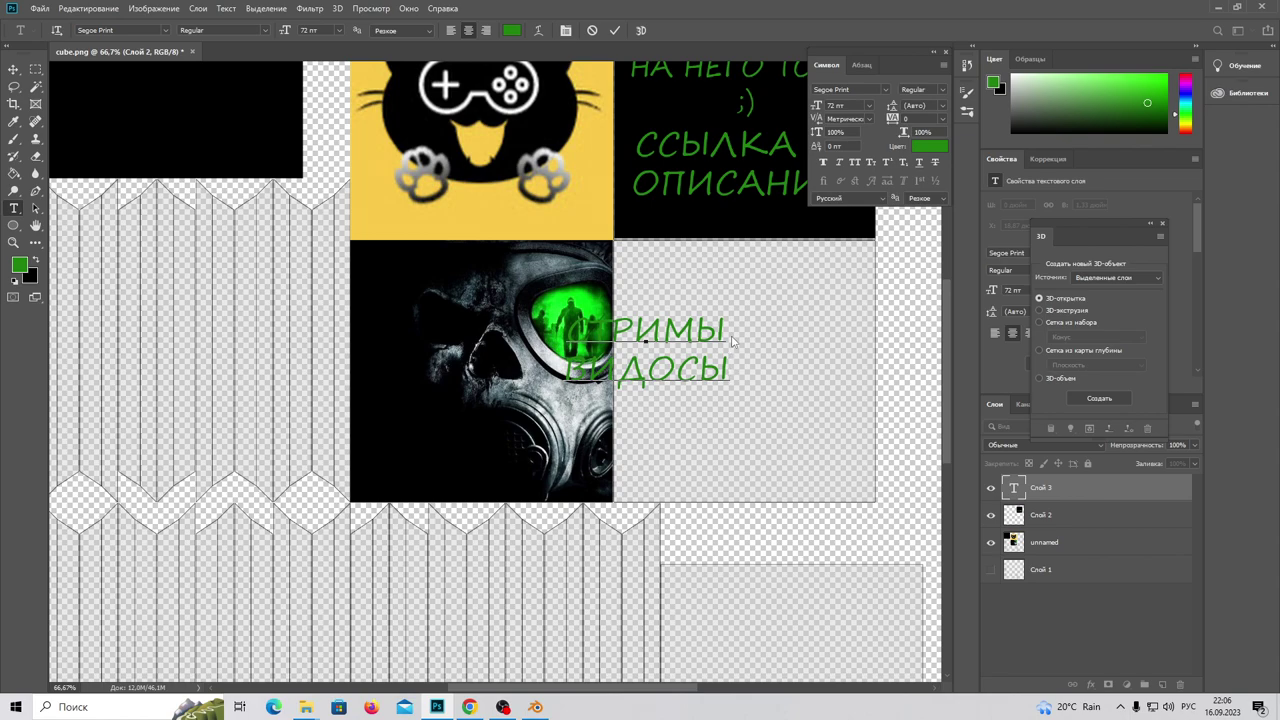
pyautogui.press('Return')
pyautogui.write('ОБЩЕНИЕ')
# Centre the text block within the empty square beside the gas-mask image
pyautogui.click(14, 69)
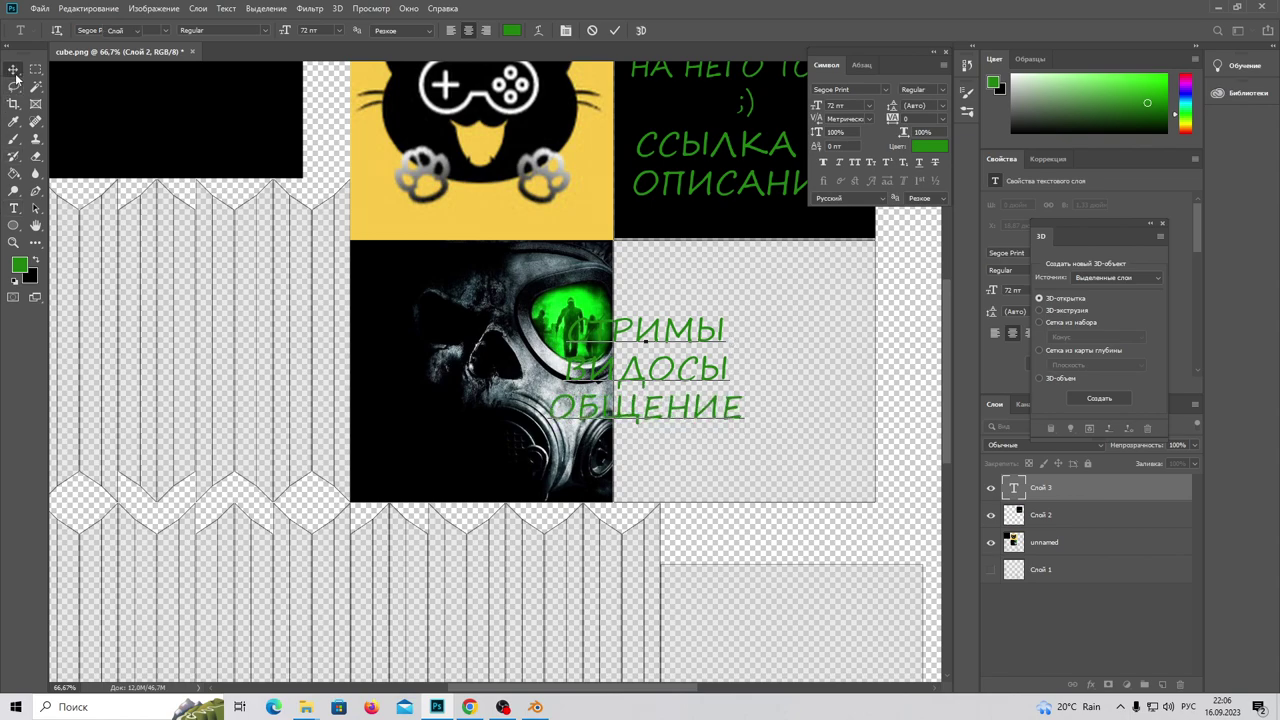
pyautogui.moveTo(655, 372); pyautogui.dragTo(748, 374)
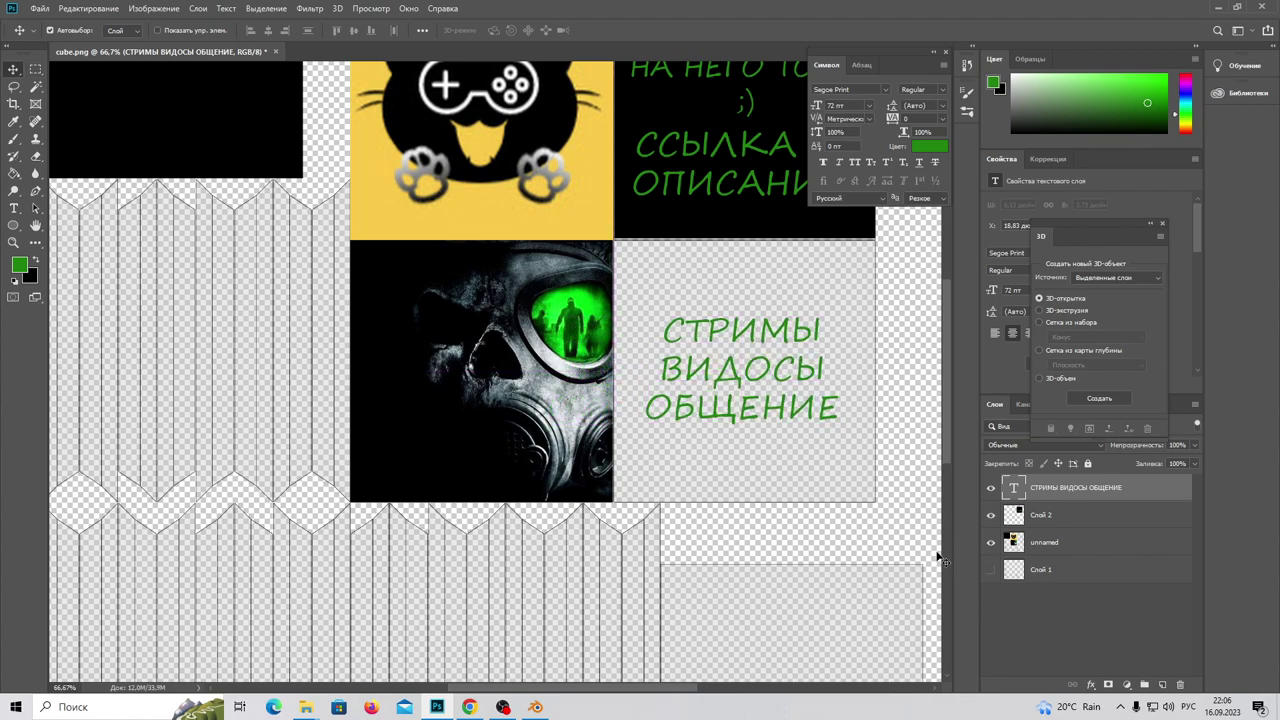
pyautogui.press('t')
pyautogui.scroll(-2, 680, 486)
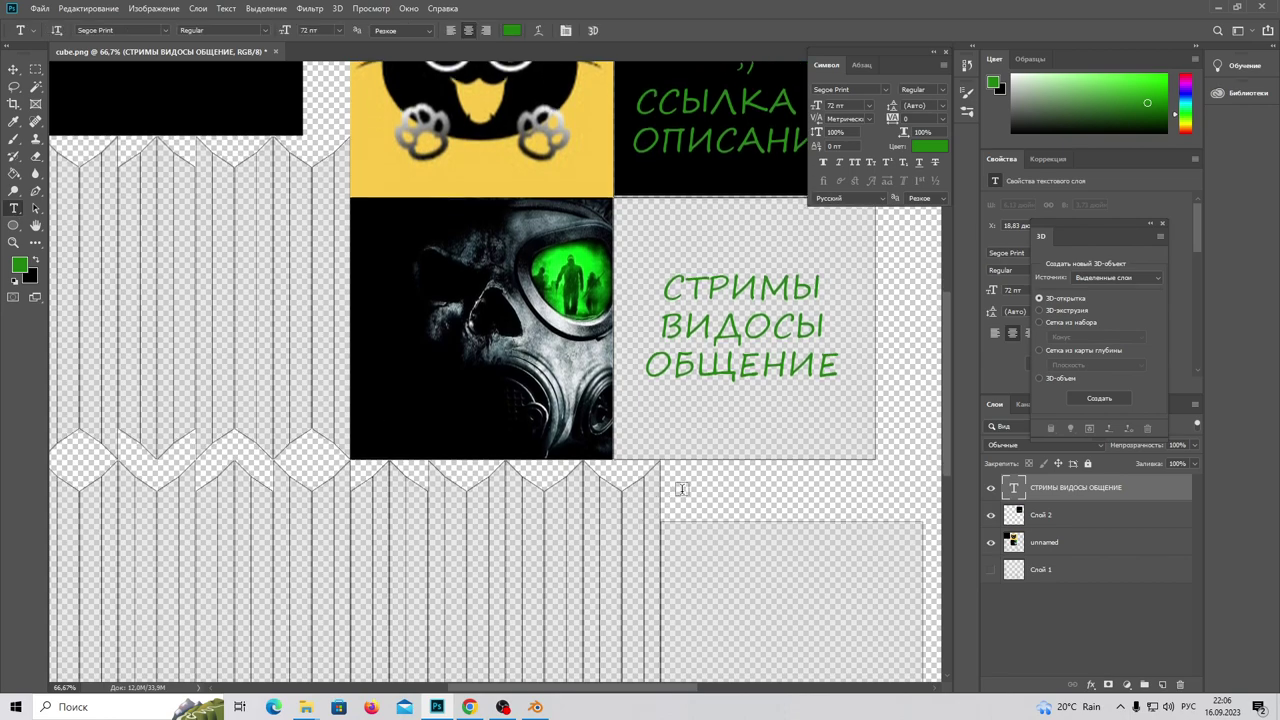
# Type МЕГАЧУВАКИ as a new text layer in the lower-right square
pyautogui.scroll(-2, 686, 520)
pyautogui.scroll(-1, 686, 526)
pyautogui.click(691, 458)
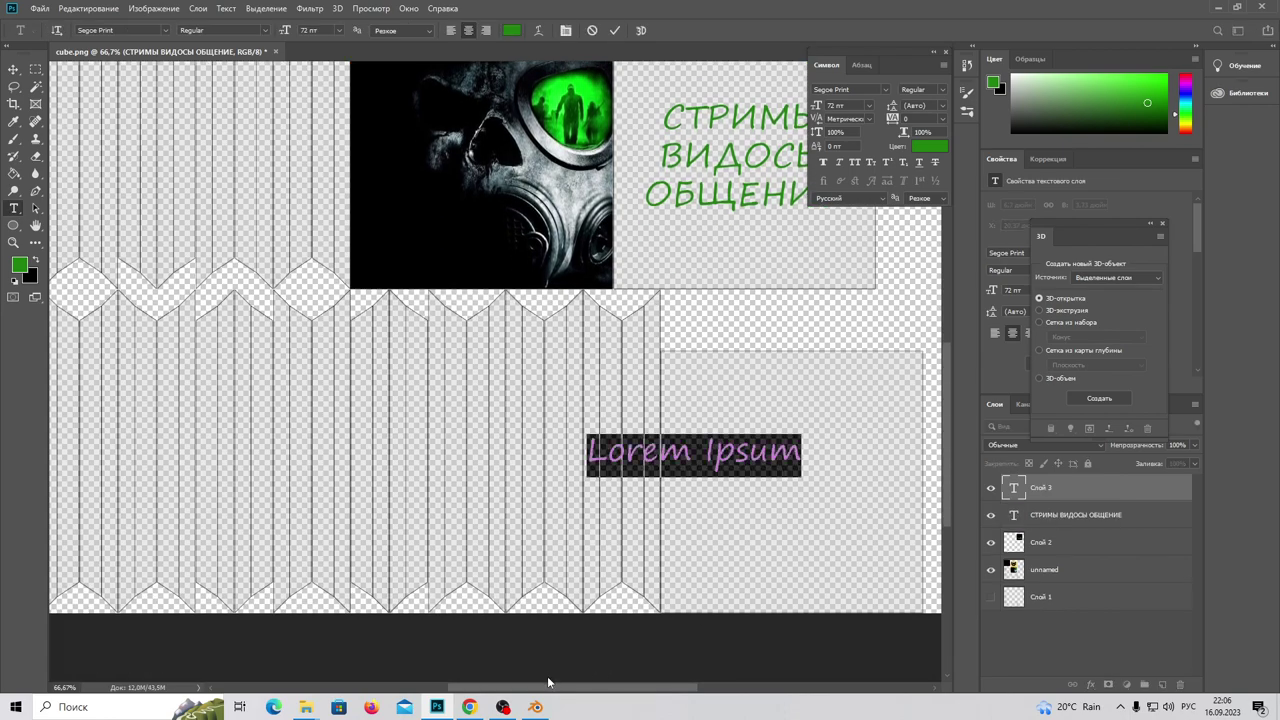
pyautogui.moveTo(555, 687); pyautogui.dragTo(624, 687)
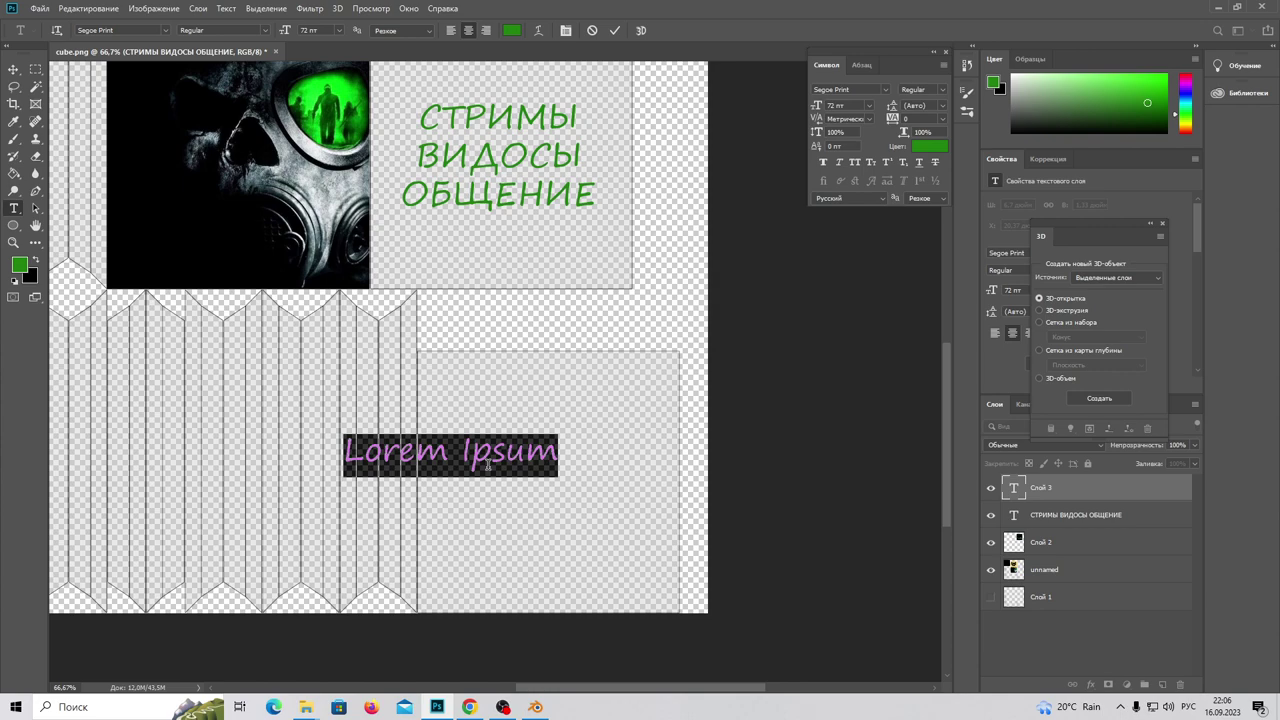
pyautogui.write('МЕГАЧУВАКИ')
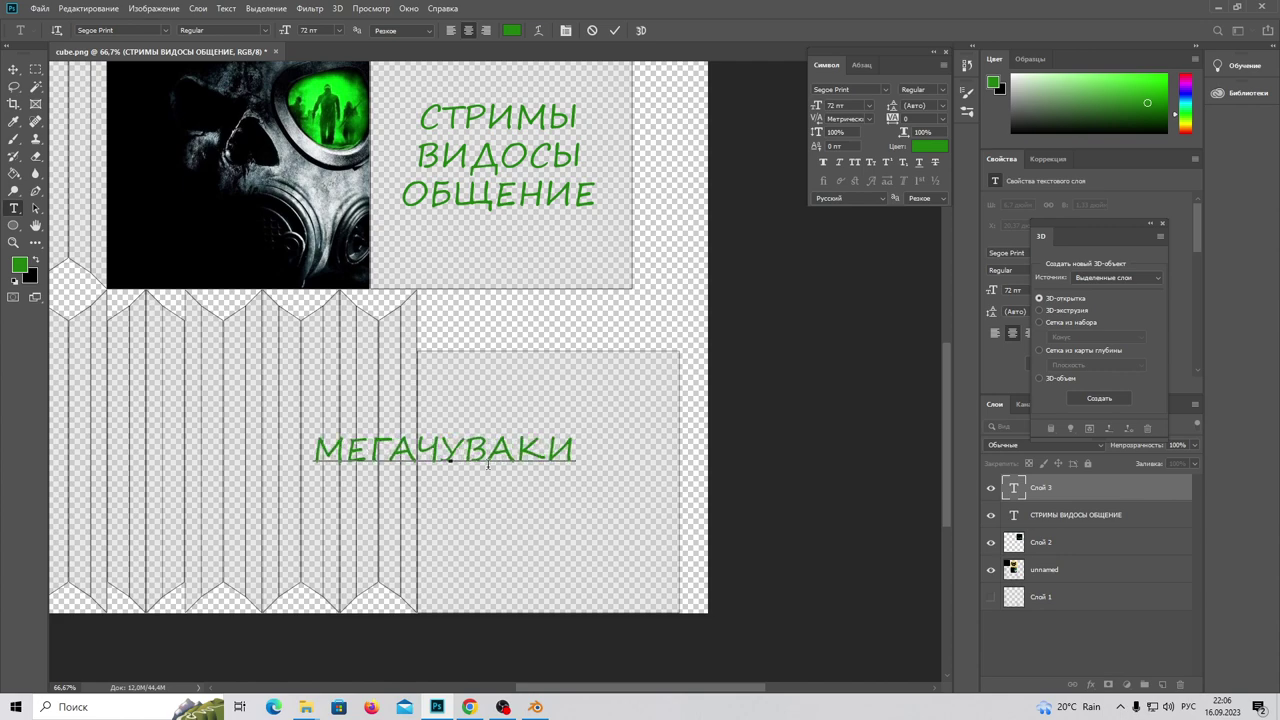
pyautogui.click(13, 69)
# Move МЕГАЧУВАКИ to the square's middle and rotate it about 51.5° diagonally
pyautogui.moveTo(479, 451); pyautogui.dragTo(584, 463)
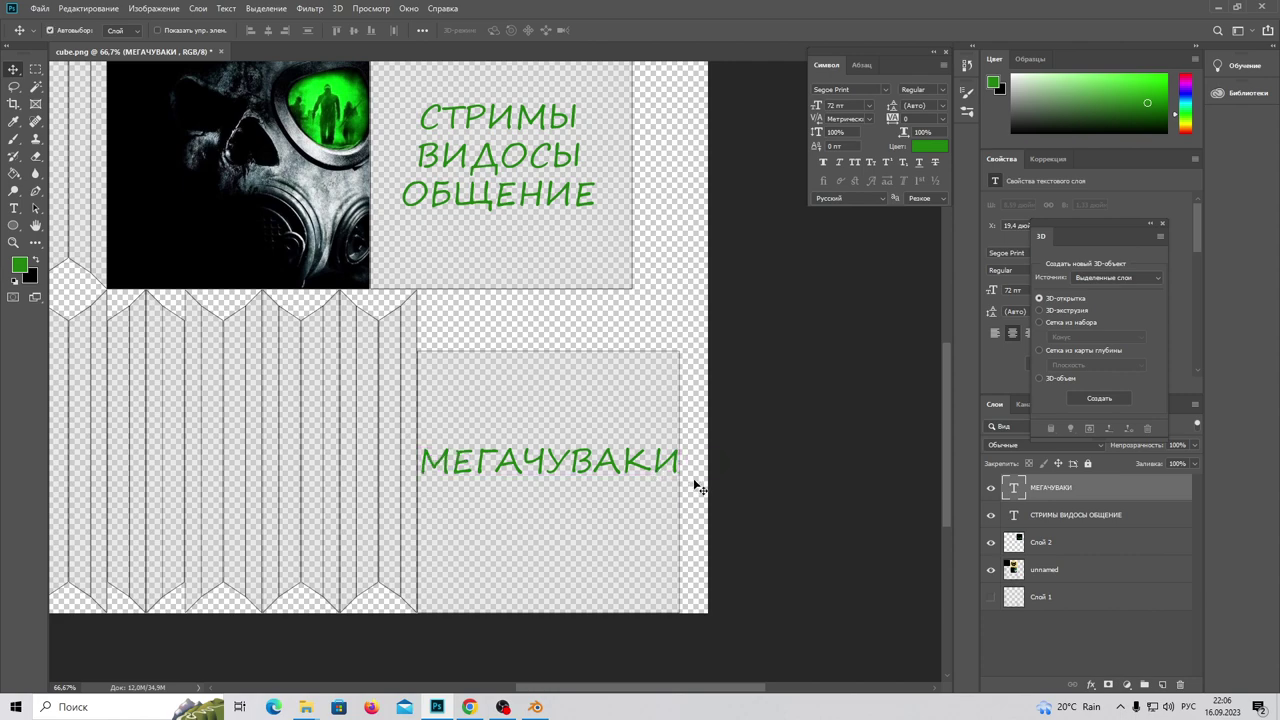
pyautogui.hotkey('ctrl', 't')
pyautogui.moveTo(707, 492); pyautogui.dragTo(628, 595)
pyautogui.moveTo(622, 458)
pyautogui.mouseDown()
pyautogui.moveTo(593, 522)
pyautogui.moveTo(611, 600)
pyautogui.moveTo(690, 565)
pyautogui.mouseUp()
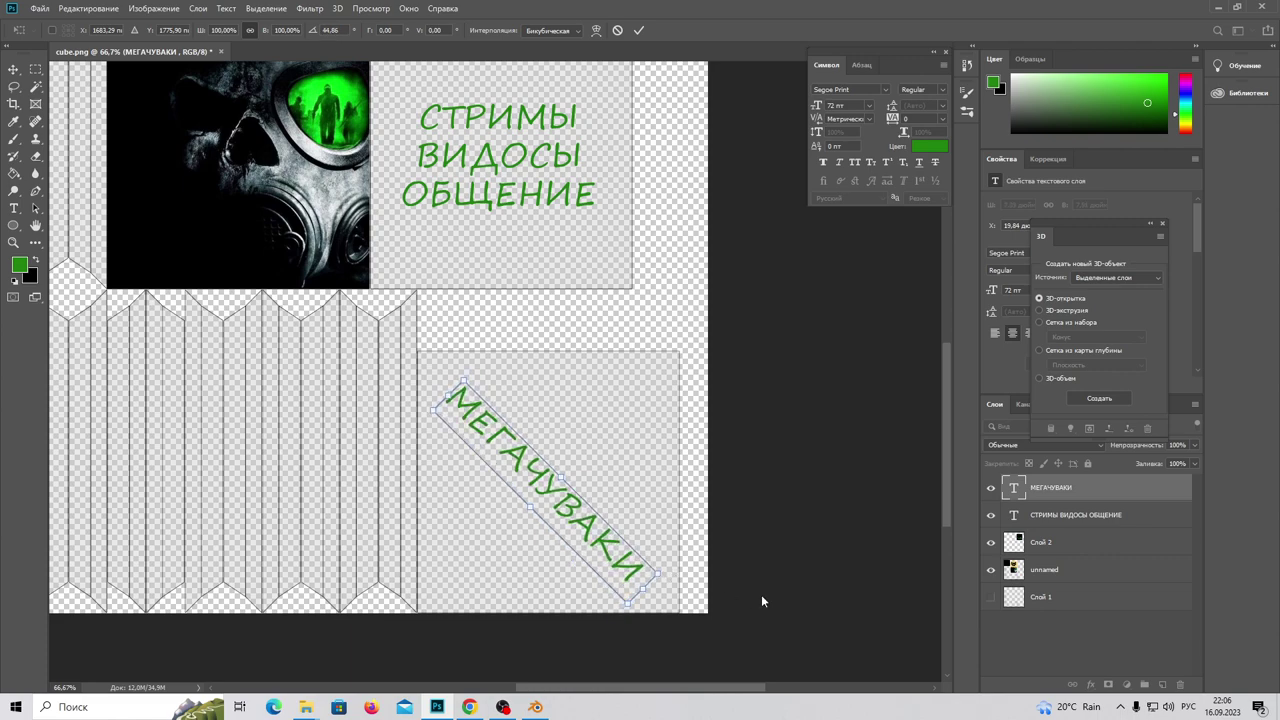
pyautogui.press('Return')
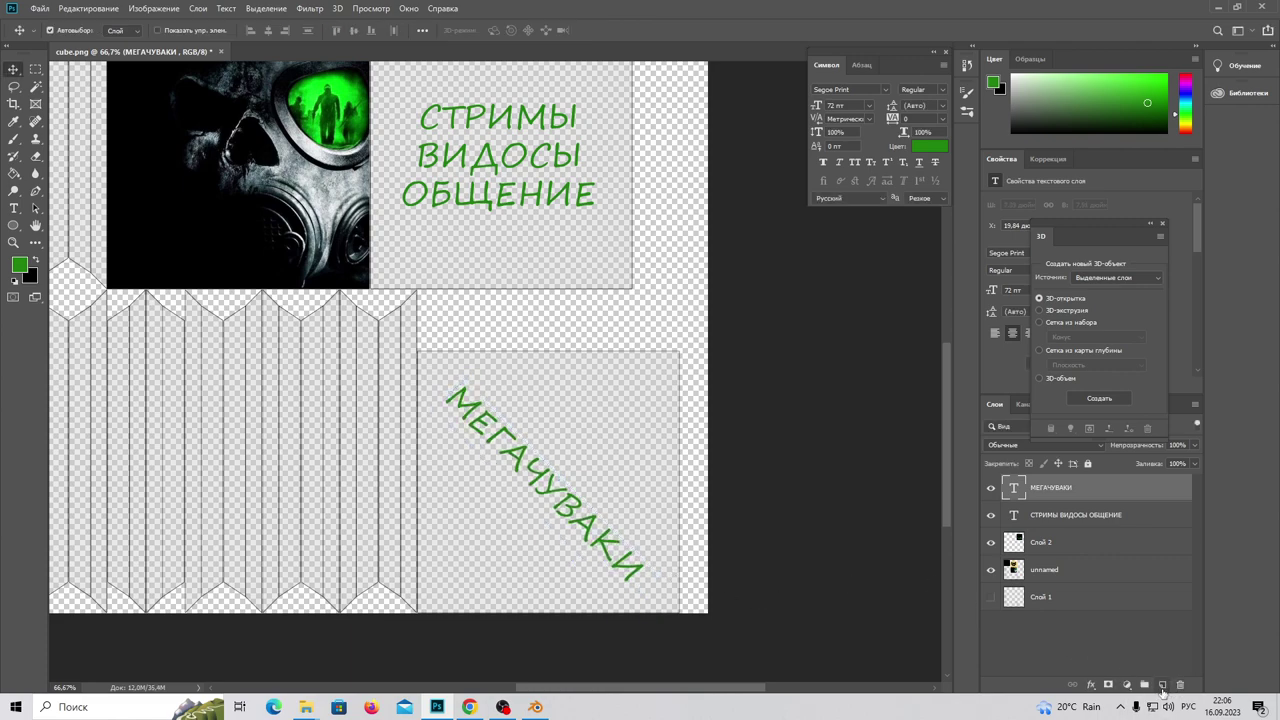
# Duplicate the bottom layer Слой 1
pyautogui.click(1050, 600)
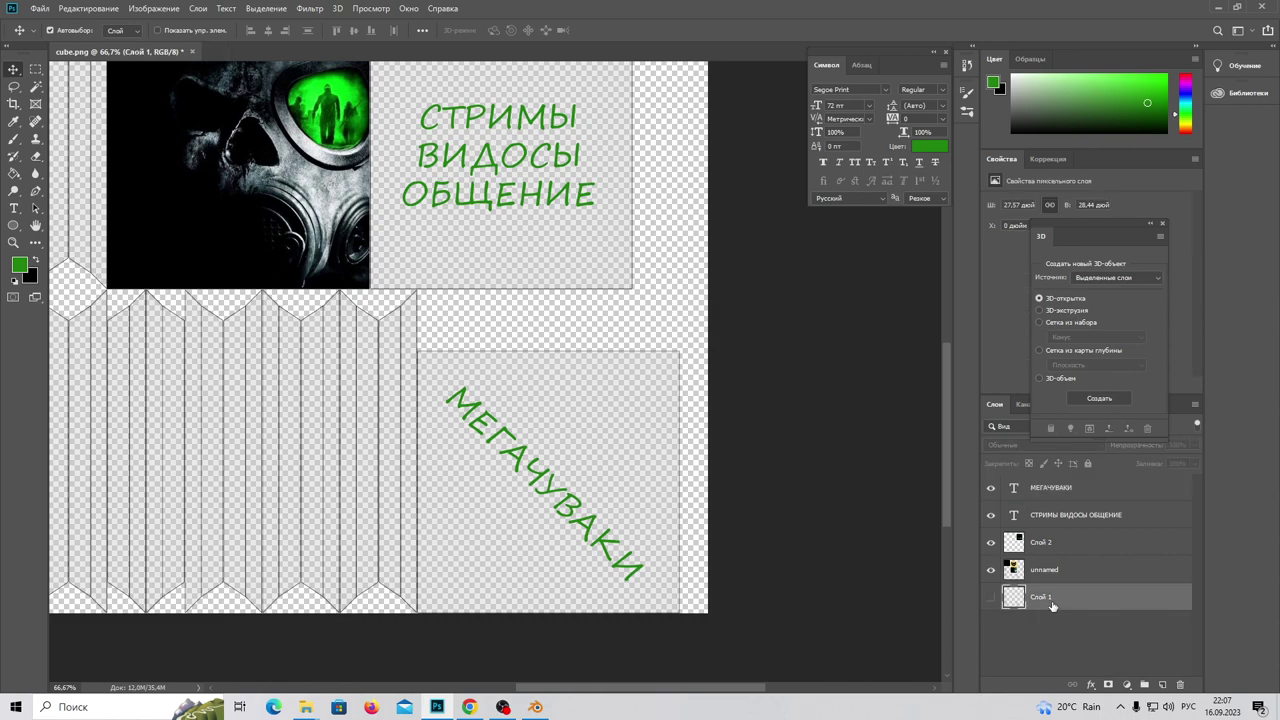
pyautogui.rightClick(1075, 608)
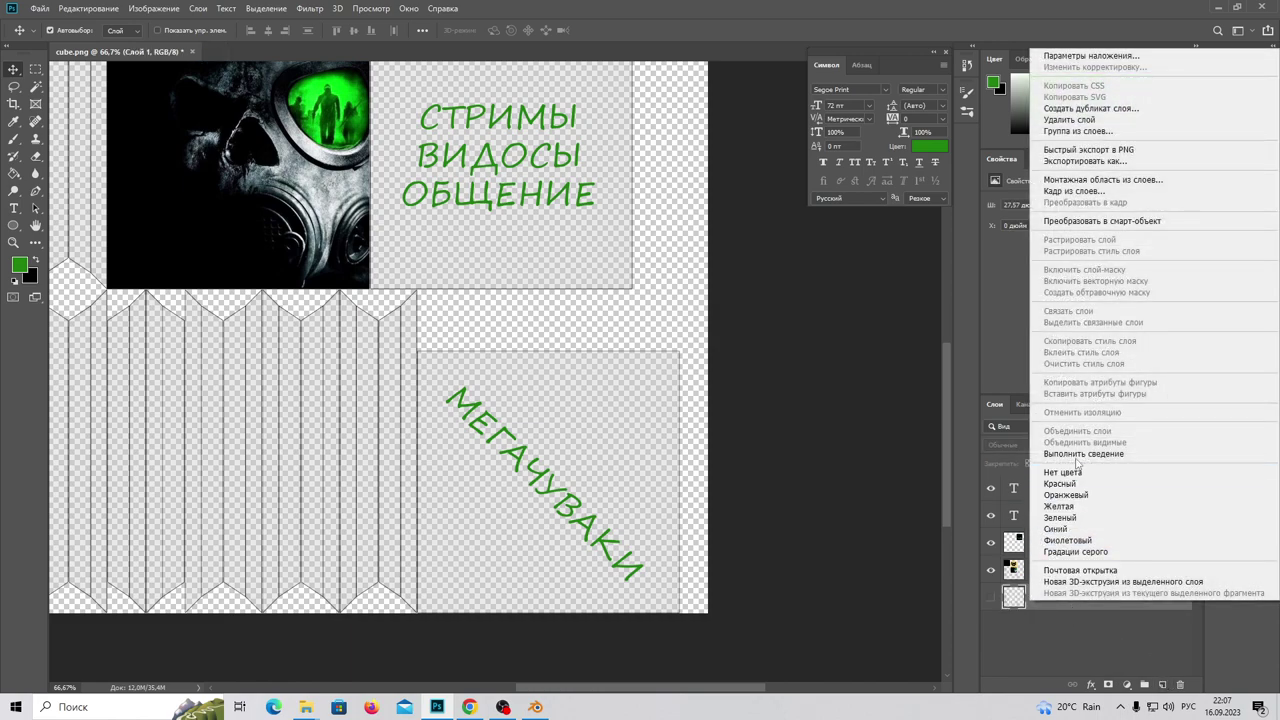
pyautogui.click(1104, 110)
pyautogui.click(766, 197)
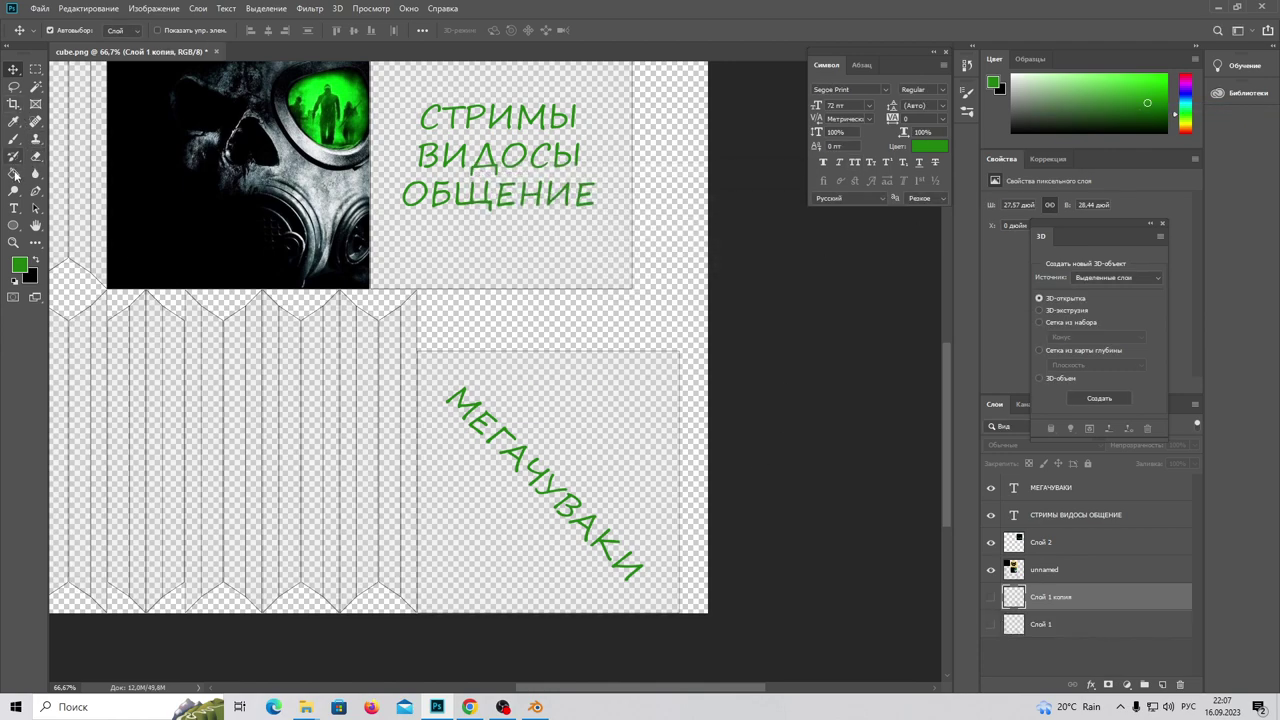
# Try filling and painting on the hidden copy layer, dismissing the error messages
pyautogui.click(14, 172)
pyautogui.click(524, 383)
pyautogui.click(600, 268)
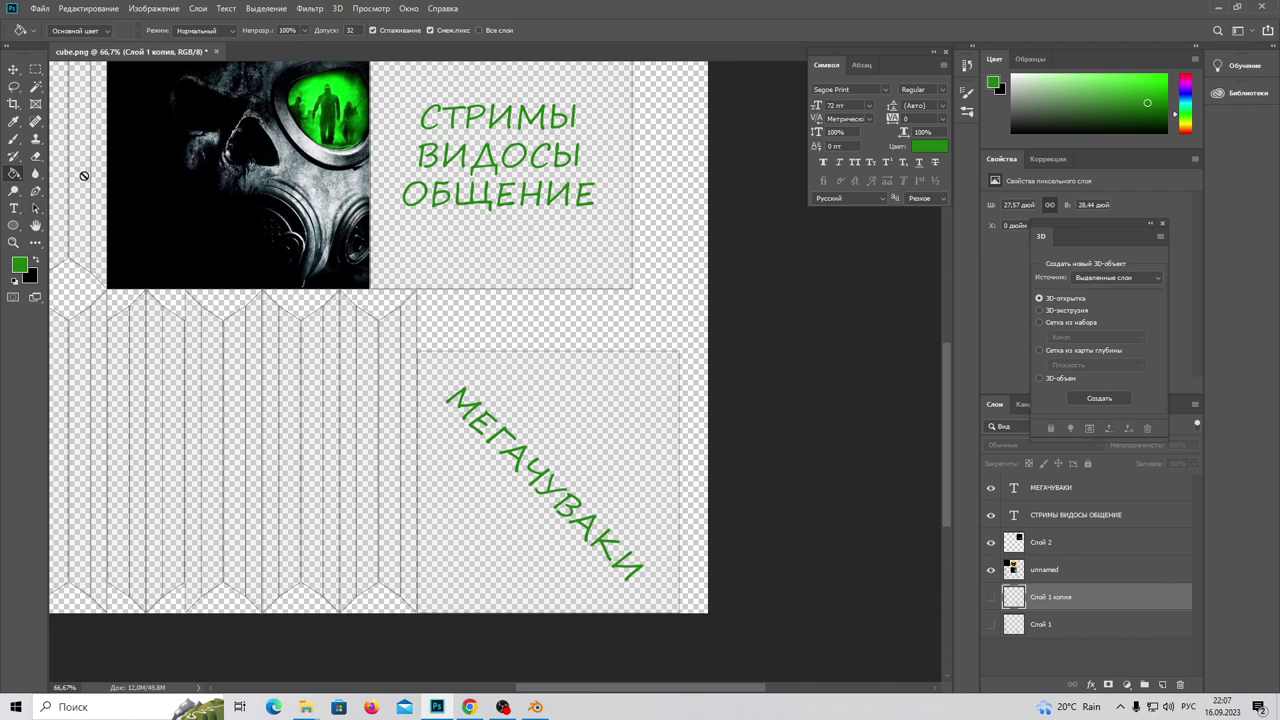
pyautogui.click(12, 140)
pyautogui.click(480, 356)
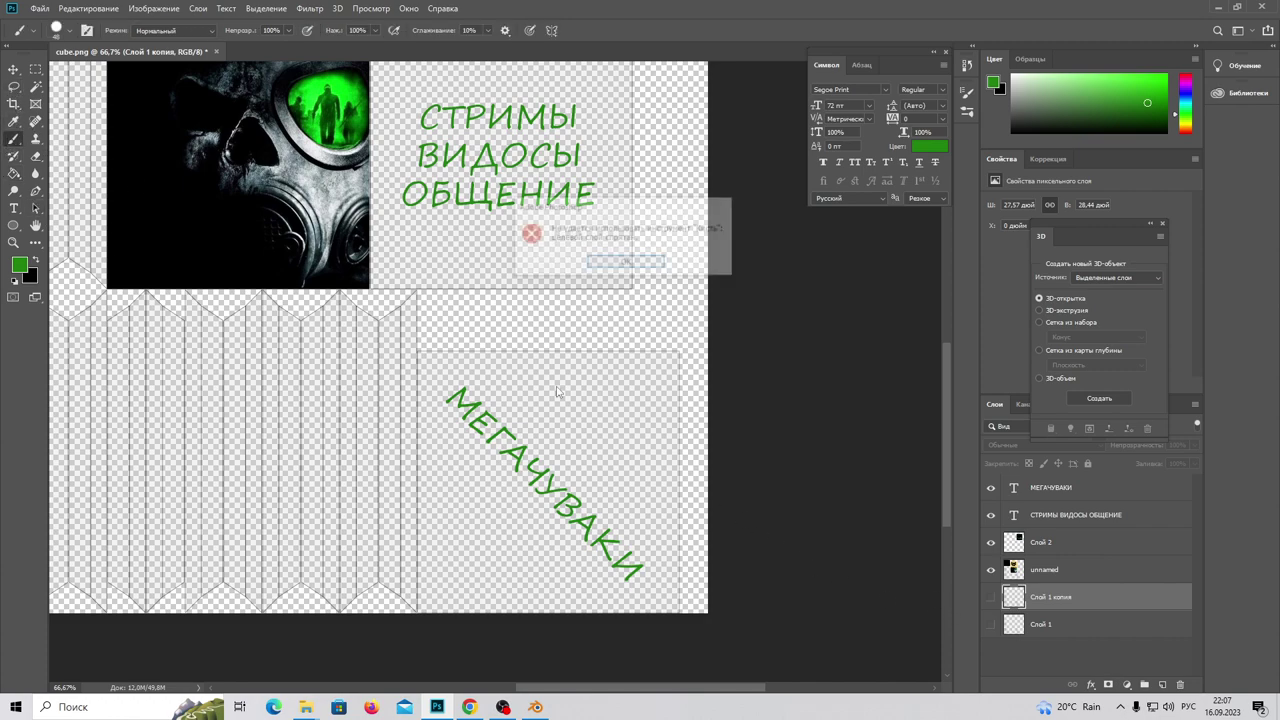
pyautogui.click(608, 263)
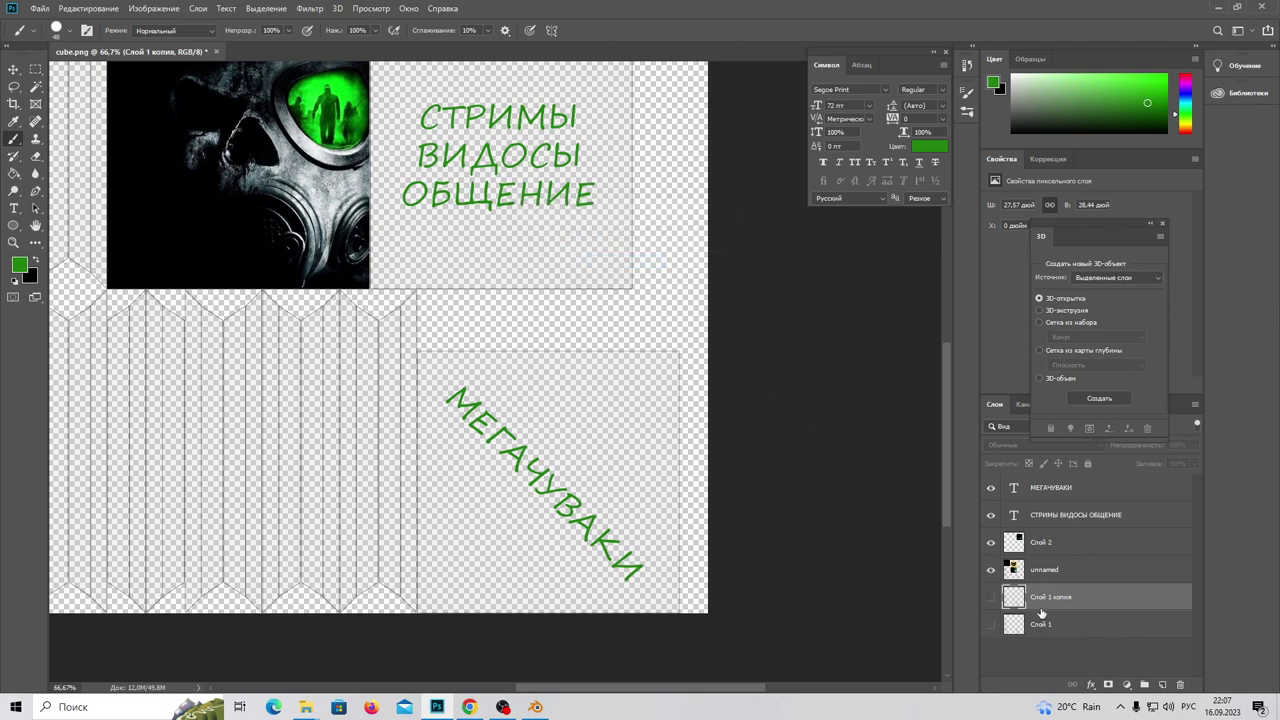
# Make Слой 1 копия visible and fill both right caption squares black
pyautogui.click(990, 598)
pyautogui.click(14, 172)
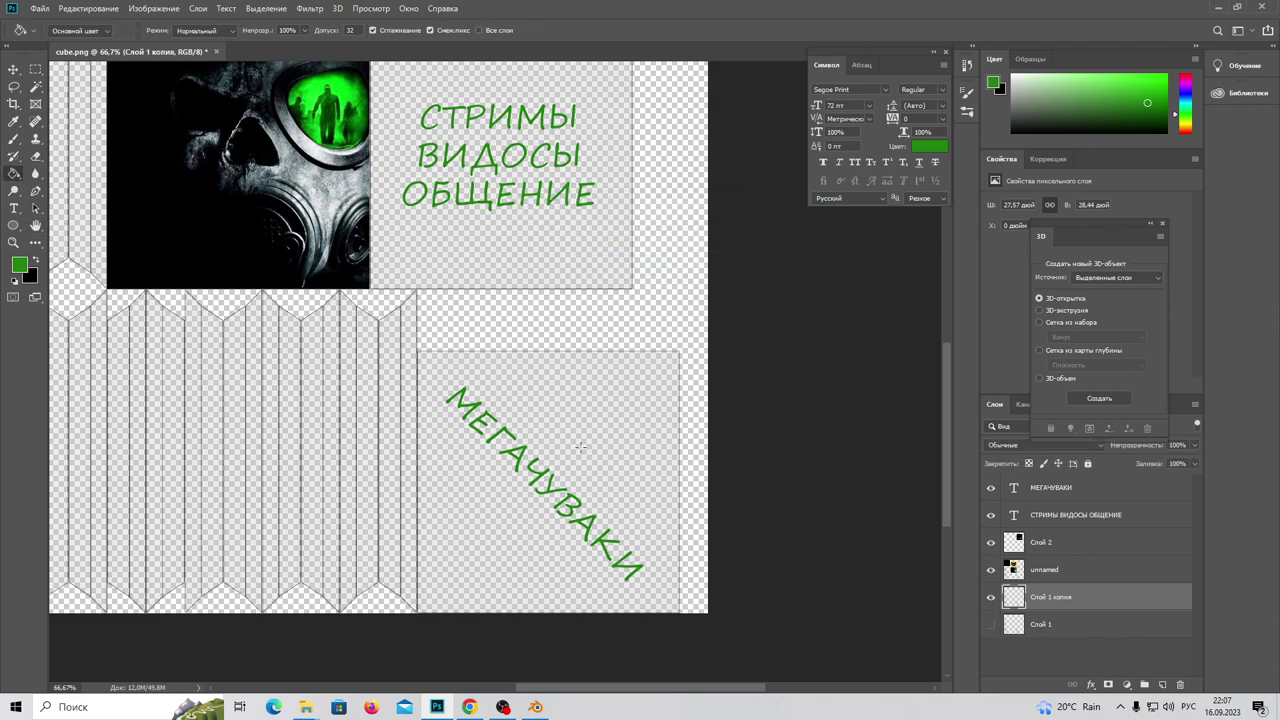
pyautogui.click(625, 434)
pyautogui.hotkey('ctrl', 'z')
pyautogui.click(37, 260)
pyautogui.click(621, 402)
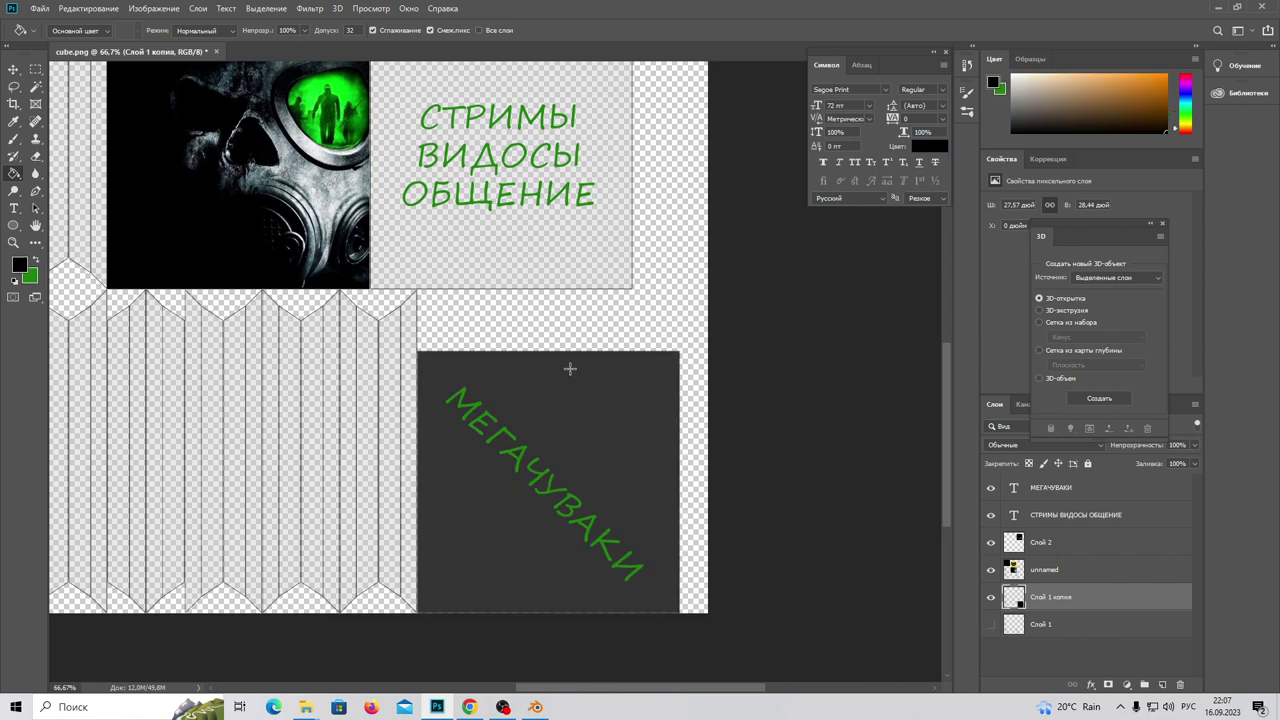
pyautogui.scroll(1, 571, 366)
pyautogui.click(578, 309)
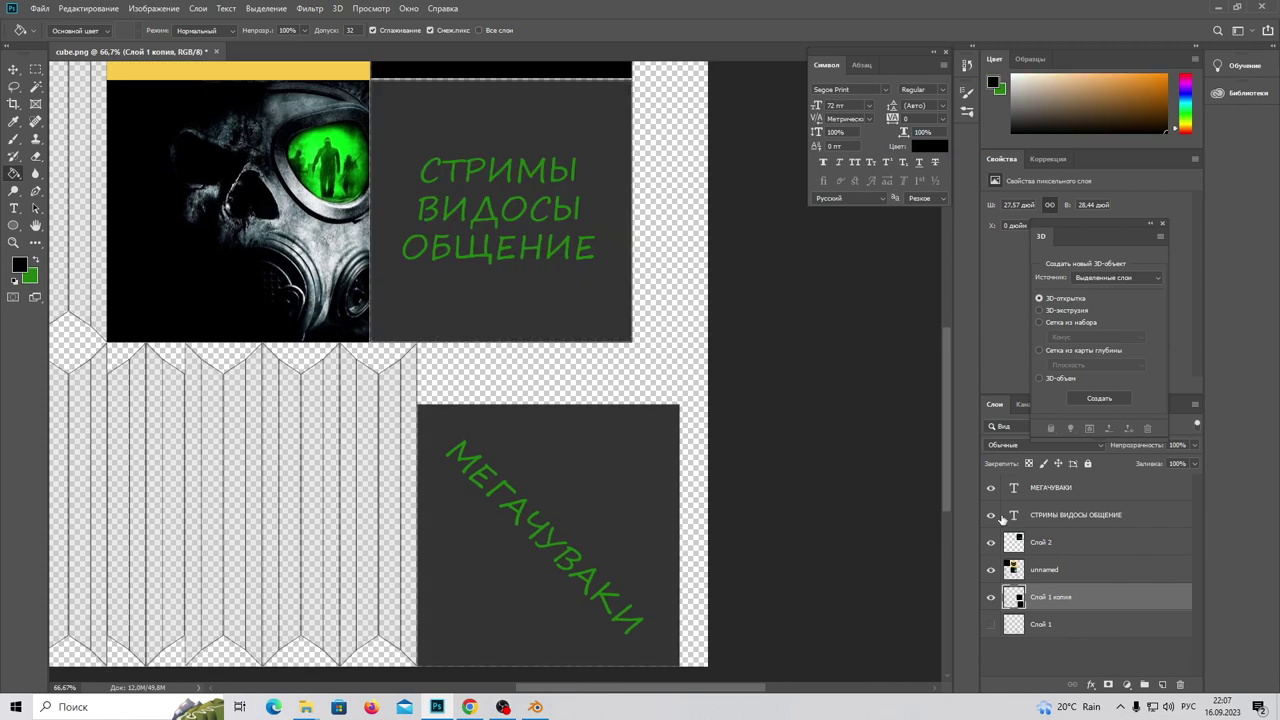
# Merge Слой 1 копия through МЕГАЧУВАКИ using Объединить слои
pyautogui.keyDown('shift'); pyautogui.click(1078, 521); pyautogui.keyUp('shift')
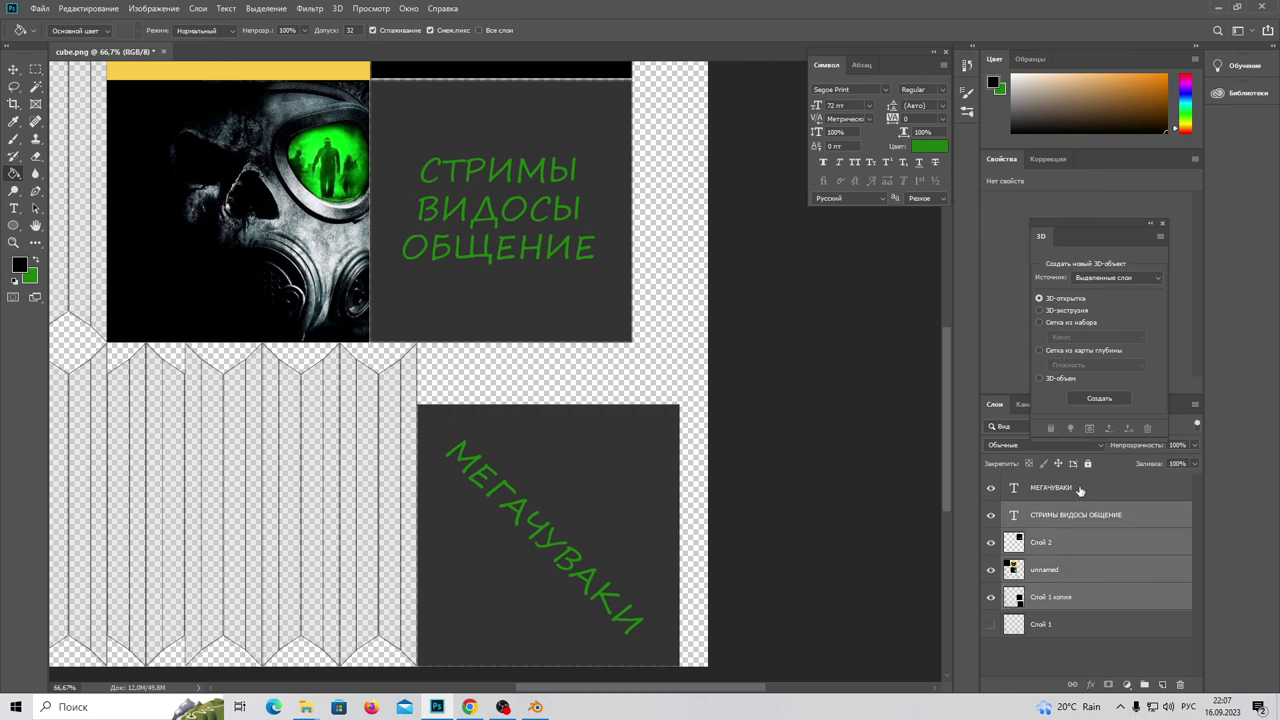
pyautogui.click(1080, 490)
pyautogui.keyDown('ctrl'); pyautogui.click(1075, 514); pyautogui.keyUp('ctrl')
pyautogui.keyDown('ctrl'); pyautogui.click(1045, 597); pyautogui.keyUp('ctrl')
pyautogui.rightClick(1040, 600)
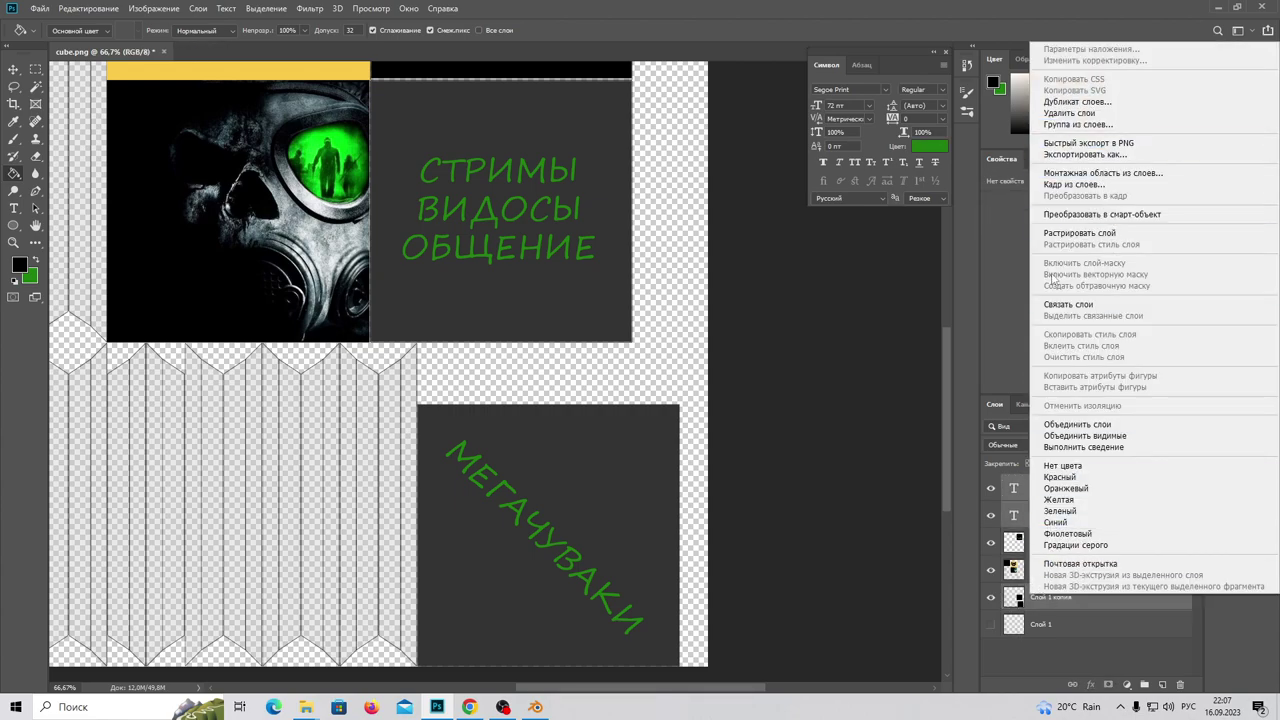
pyautogui.click(1077, 424)
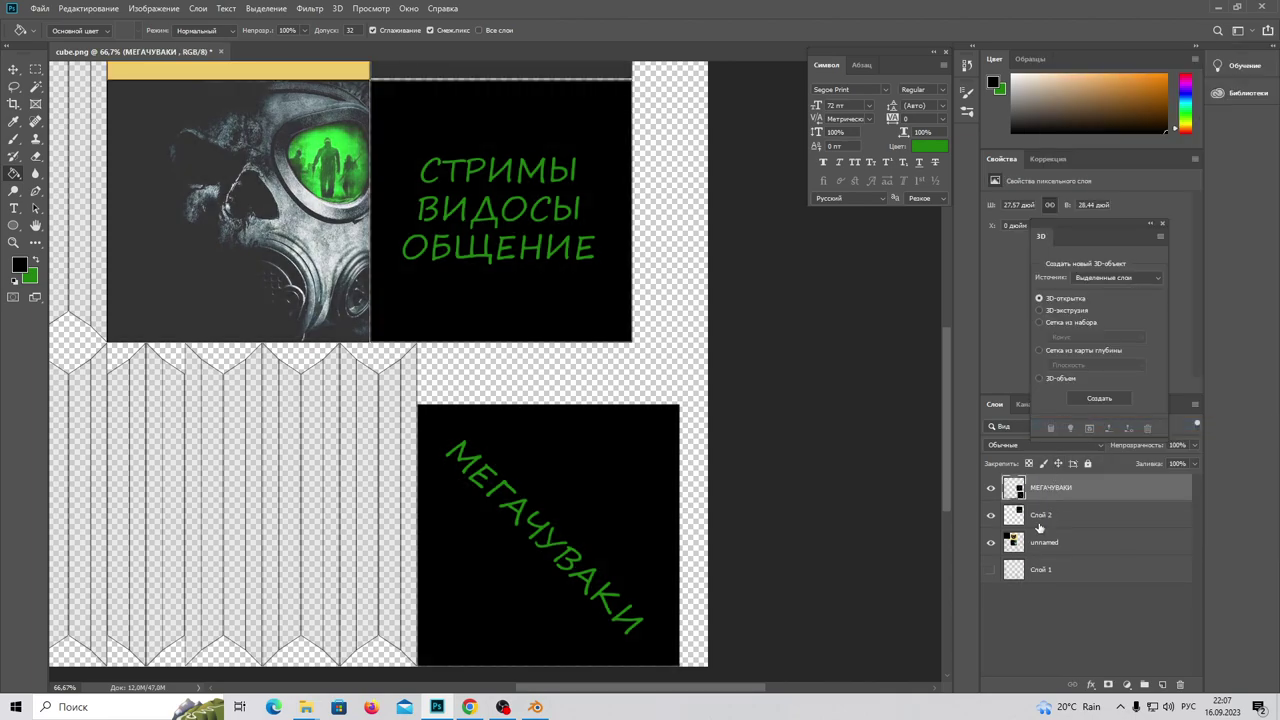
# Hide Слой 2 and unnamed, then delete leftovers in the left area and top band
pyautogui.moveTo(990, 518); pyautogui.dragTo(988, 544)
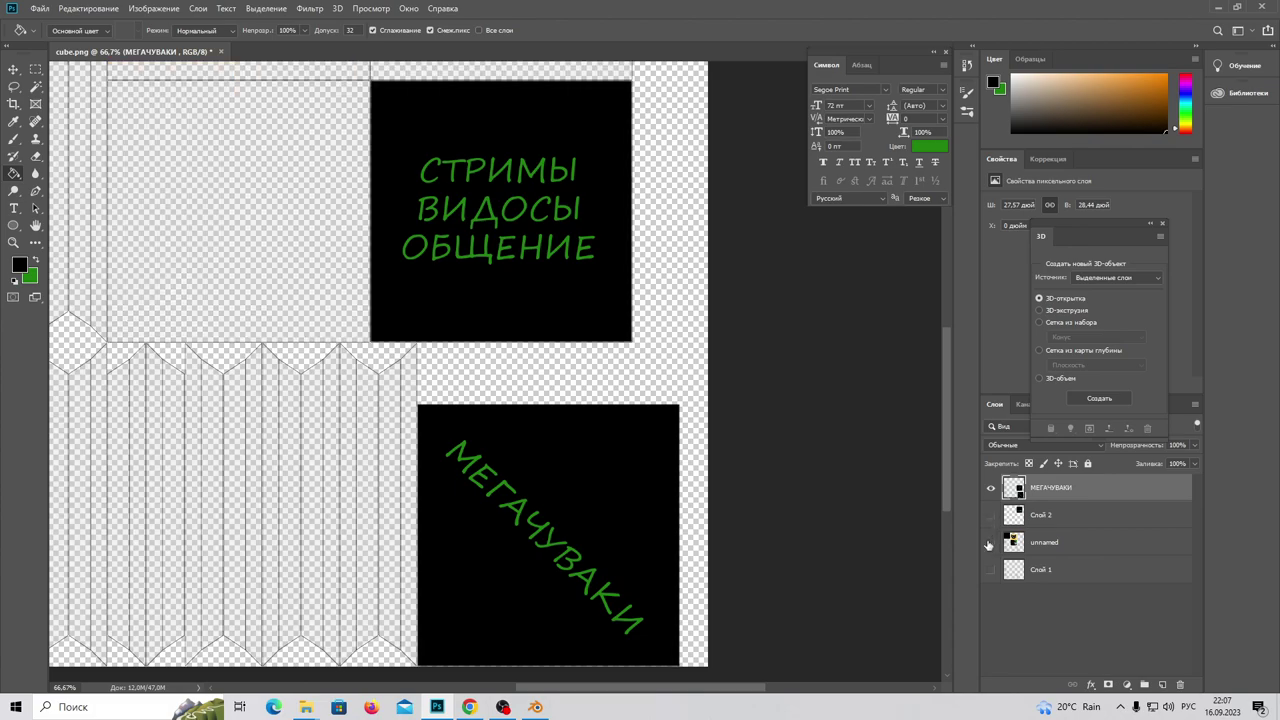
pyautogui.keyDown('alt'); pyautogui.scroll(-3, 430, 462); pyautogui.keyUp('alt')
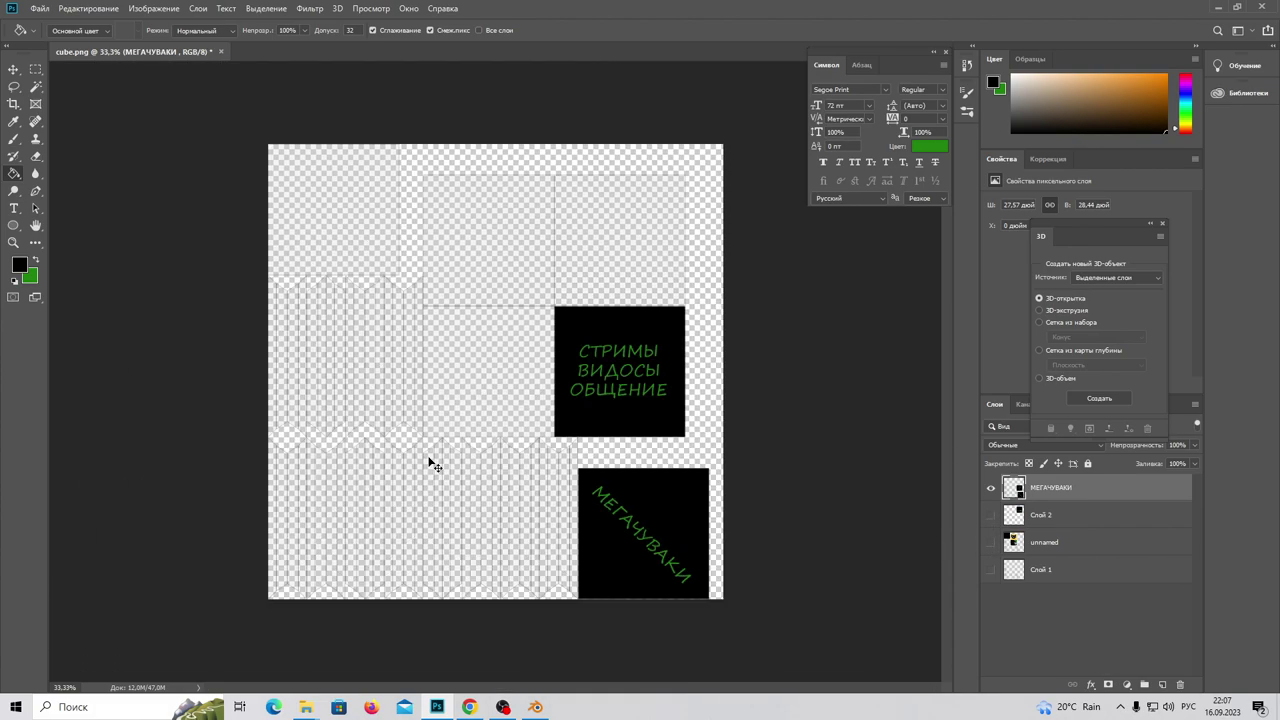
pyautogui.click(35, 69)
pyautogui.moveTo(177, 120); pyautogui.dragTo(537, 650)
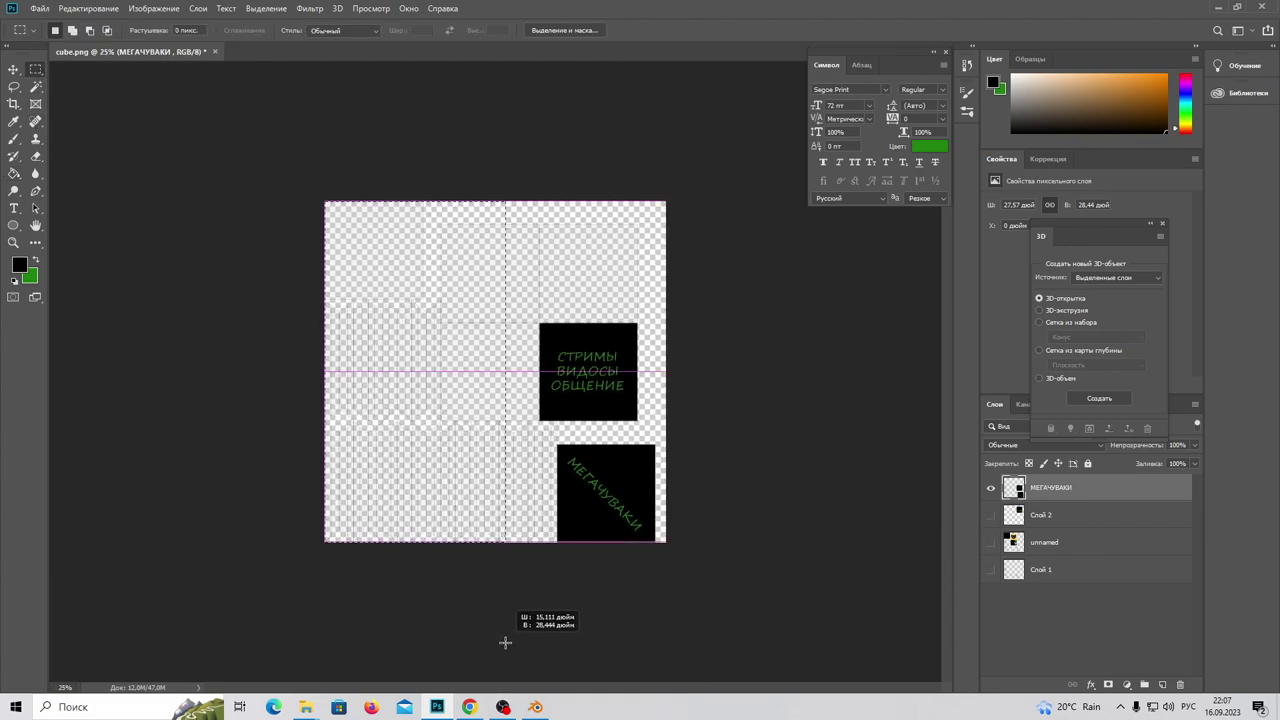
pyautogui.moveTo(537, 650); pyautogui.dragTo(537, 650)
pyautogui.press('Delete')
pyautogui.moveTo(684, 218); pyautogui.dragTo(203, 322)
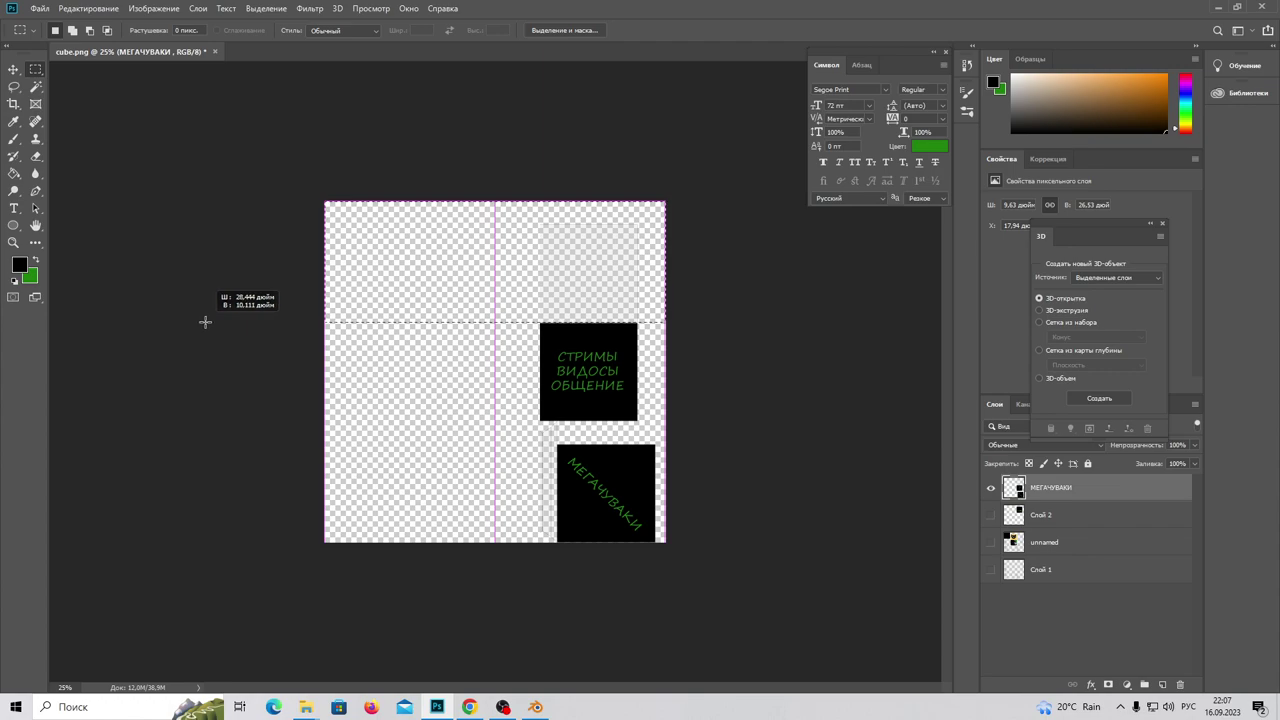
pyautogui.moveTo(203, 322); pyautogui.dragTo(208, 322)
pyautogui.press('Delete')
# Zoom to 50% and delete the grey strip running to the canvas bottom
pyautogui.hotkey('ctrl', '+')
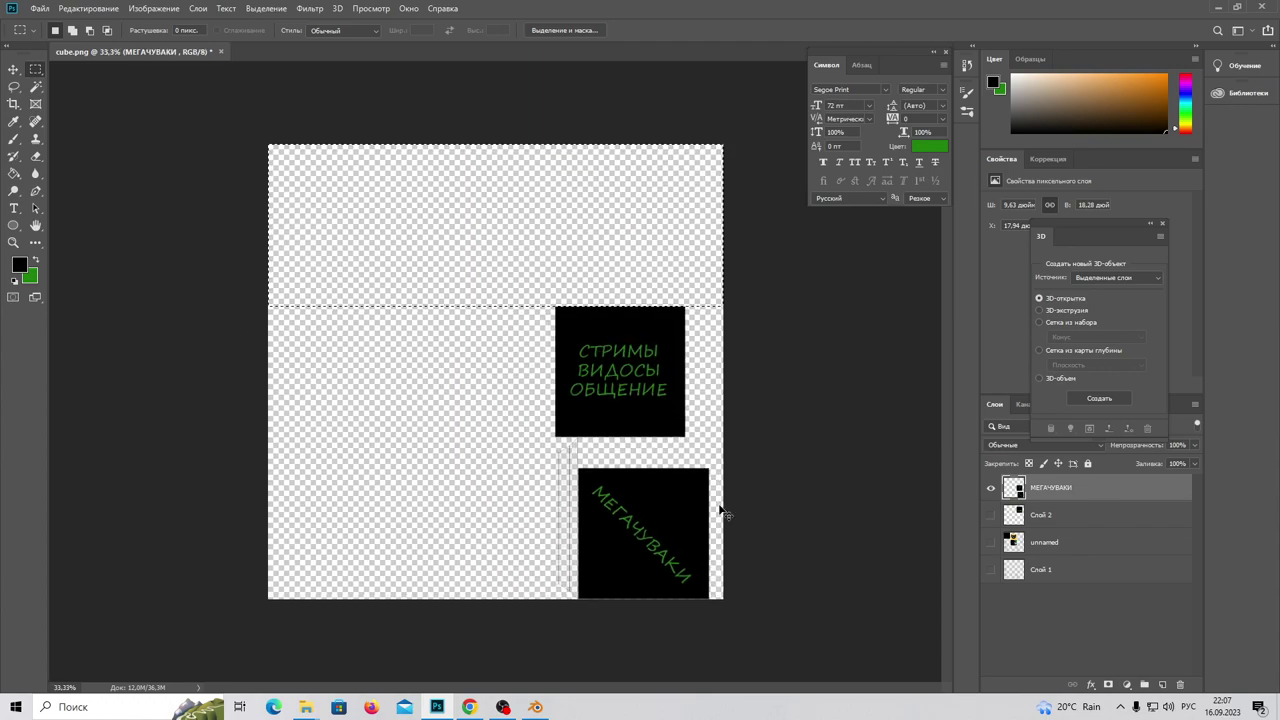
pyautogui.hotkey('ctrl', '+')
pyautogui.moveTo(539, 385)
pyautogui.mouseDown()
pyautogui.moveTo(587, 652)
pyautogui.moveTo(617, 670)
pyautogui.mouseUp()
pyautogui.press('Delete')
pyautogui.click(504, 401)
pyautogui.moveTo(837, 381); pyautogui.dragTo(781, 432)
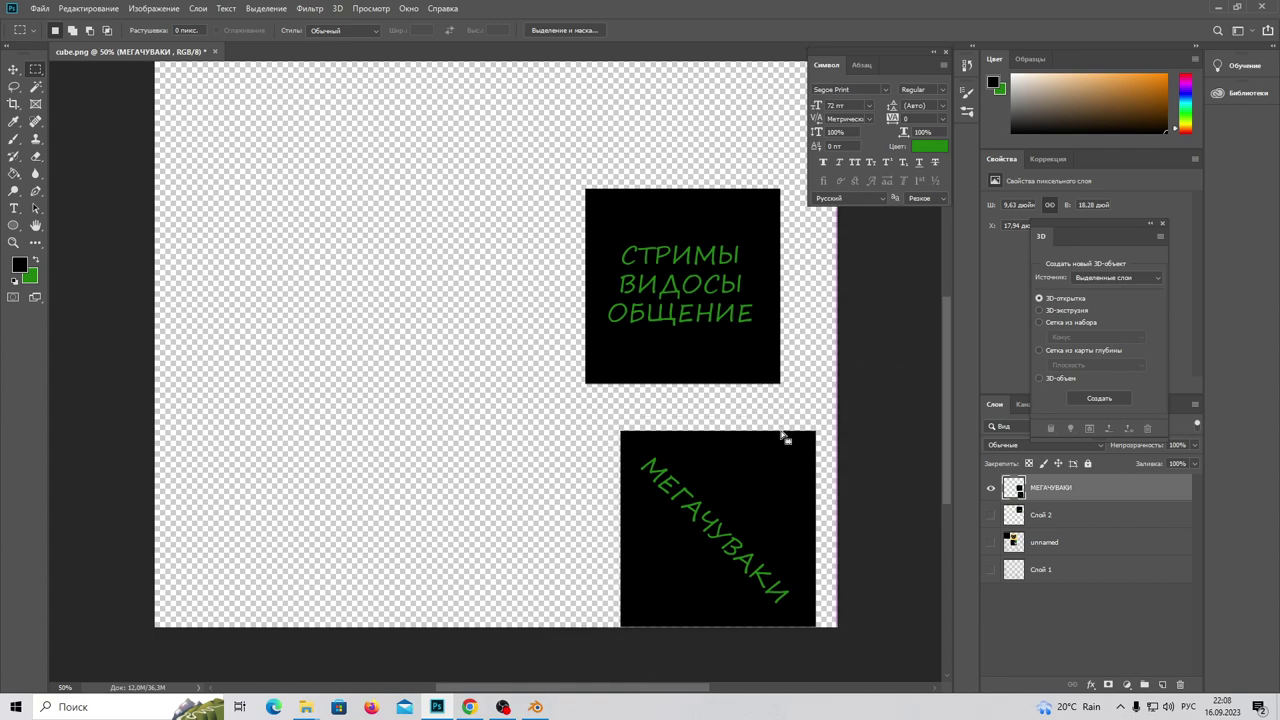
# Show the Слой 2 and unnamed layers again
pyautogui.click(990, 515)
pyautogui.click(991, 542)
pyautogui.scroll(3, 654, 519)
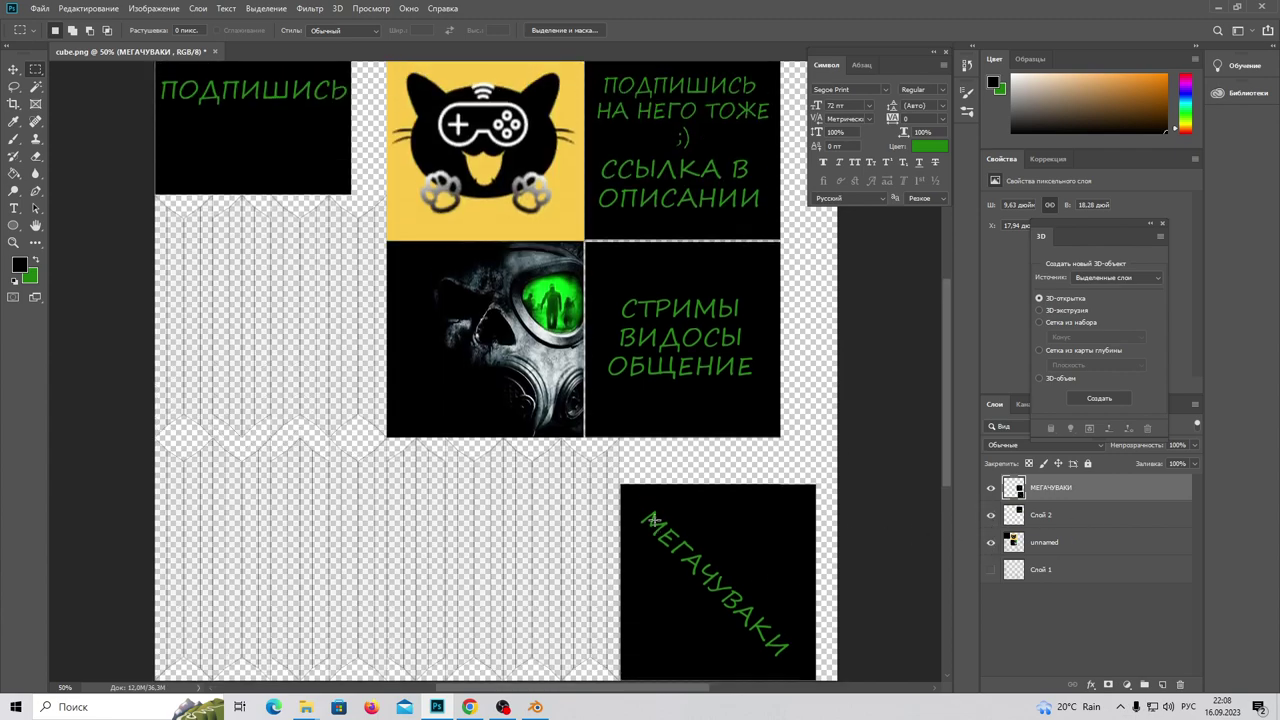
pyautogui.scroll(1, 654, 519)
pyautogui.keyDown('alt'); pyautogui.scroll(-1, 660, 529); pyautogui.keyUp('alt')
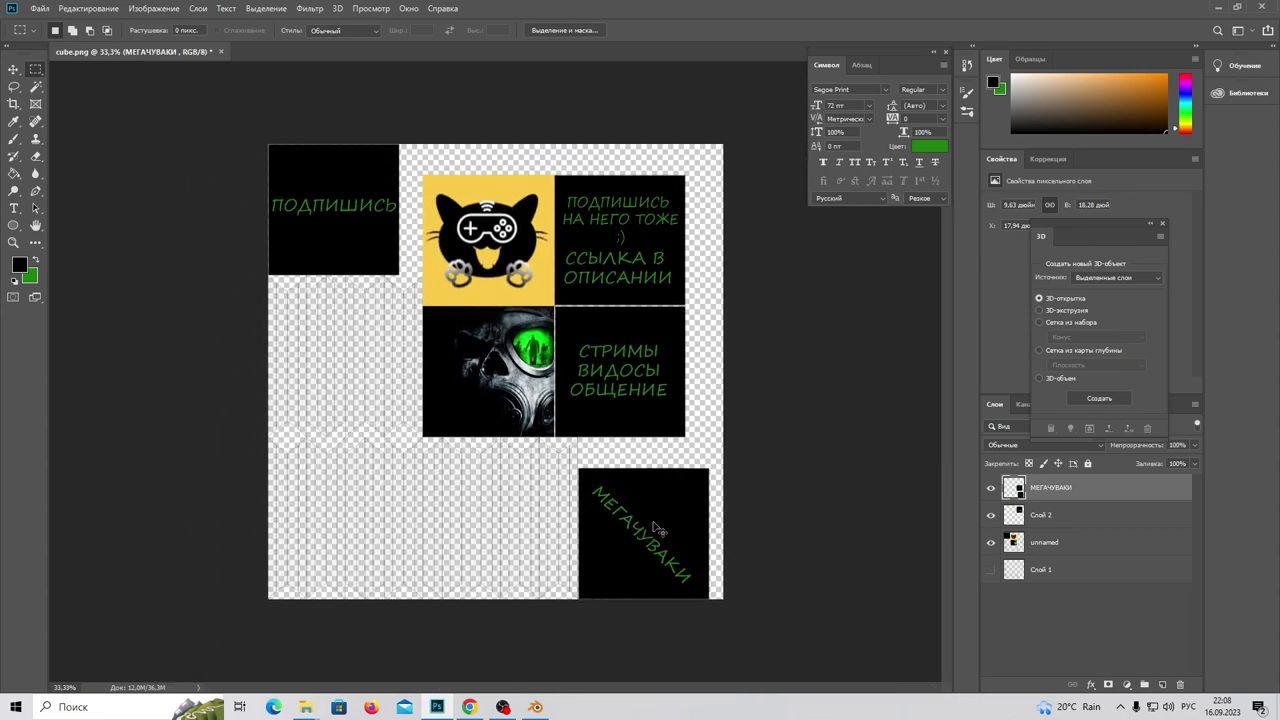
pyautogui.keyDown('alt'); pyautogui.scroll(-1, 654, 523); pyautogui.keyUp('alt')
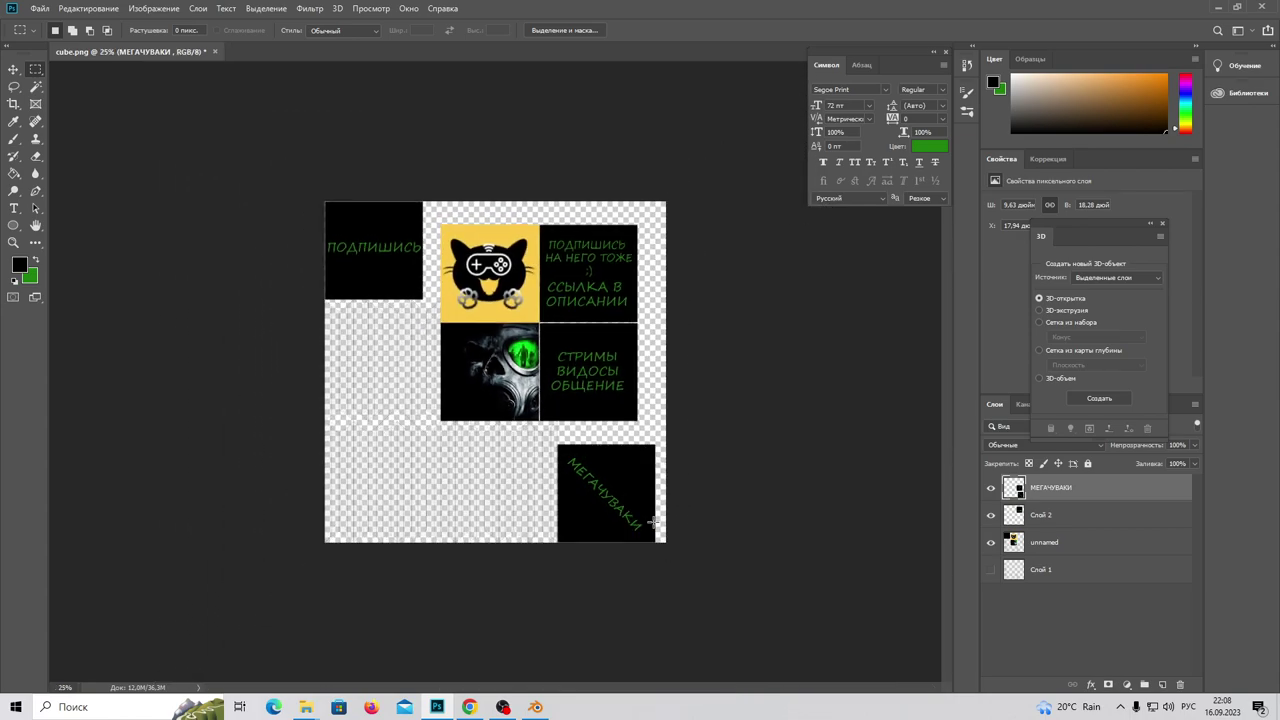
# Merge Слой 2 and unnamed into МЕГАЧУВАКИ and add a new empty layer
pyautogui.keyDown('shift'); pyautogui.click(1086, 525); pyautogui.keyUp('shift')
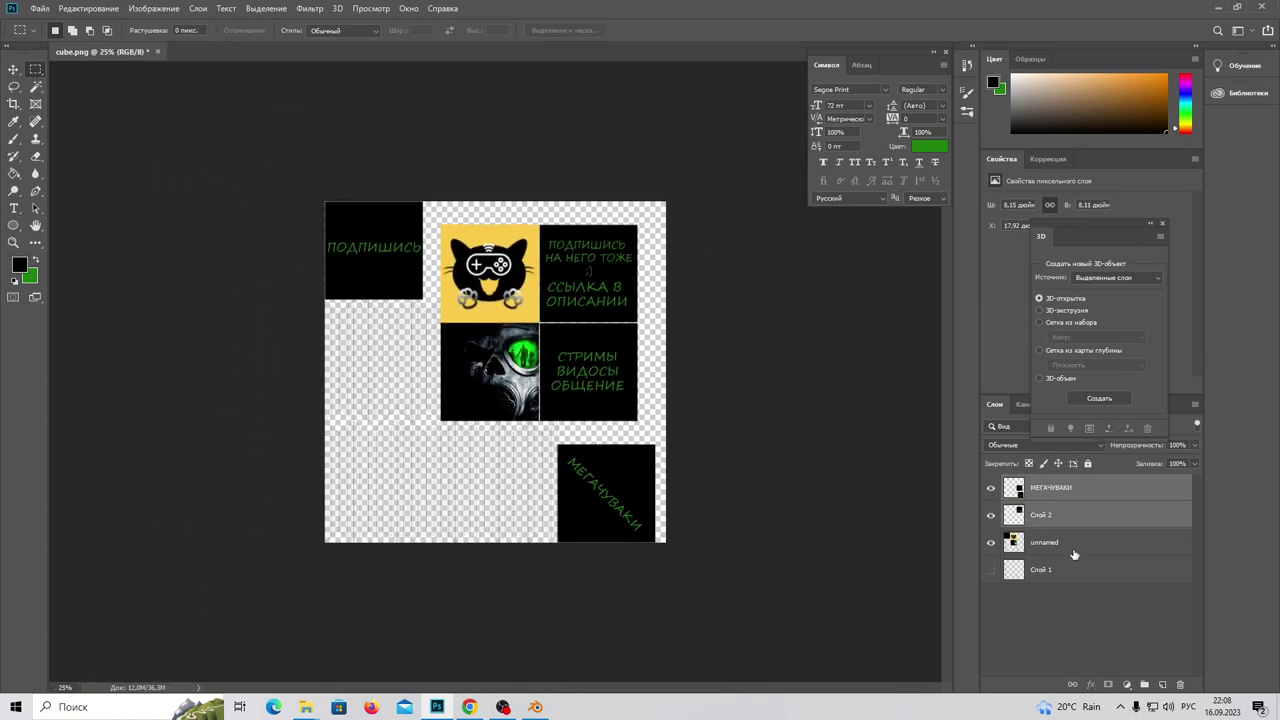
pyautogui.keyDown('shift'); pyautogui.click(1078, 545); pyautogui.keyUp('shift')
pyautogui.rightClick(1078, 492)
pyautogui.click(993, 522)
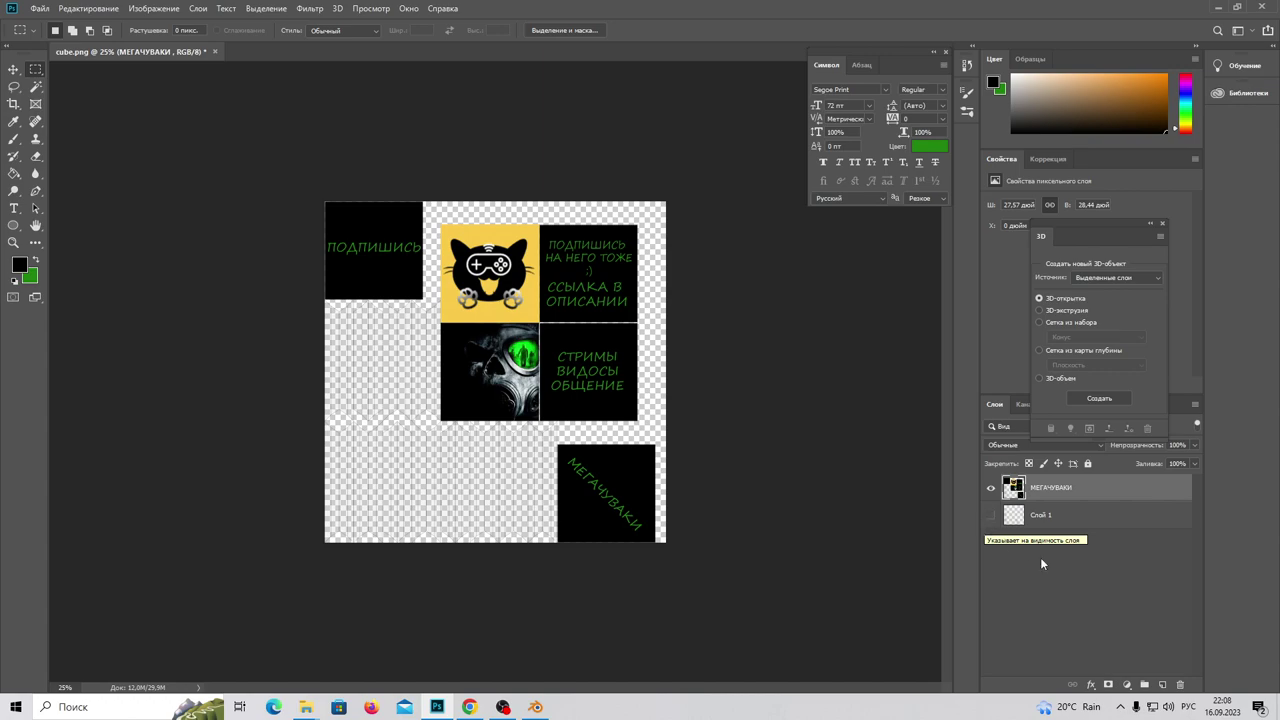
pyautogui.click(1162, 684)
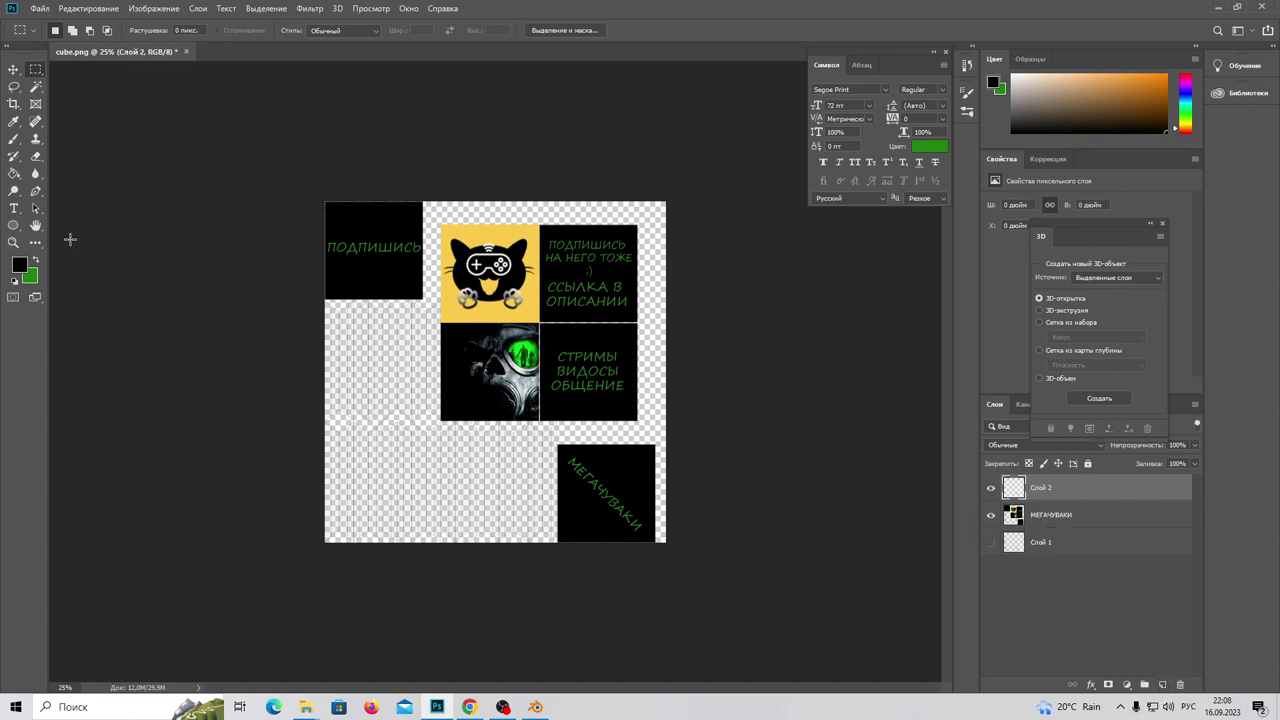
pyautogui.click(14, 173)
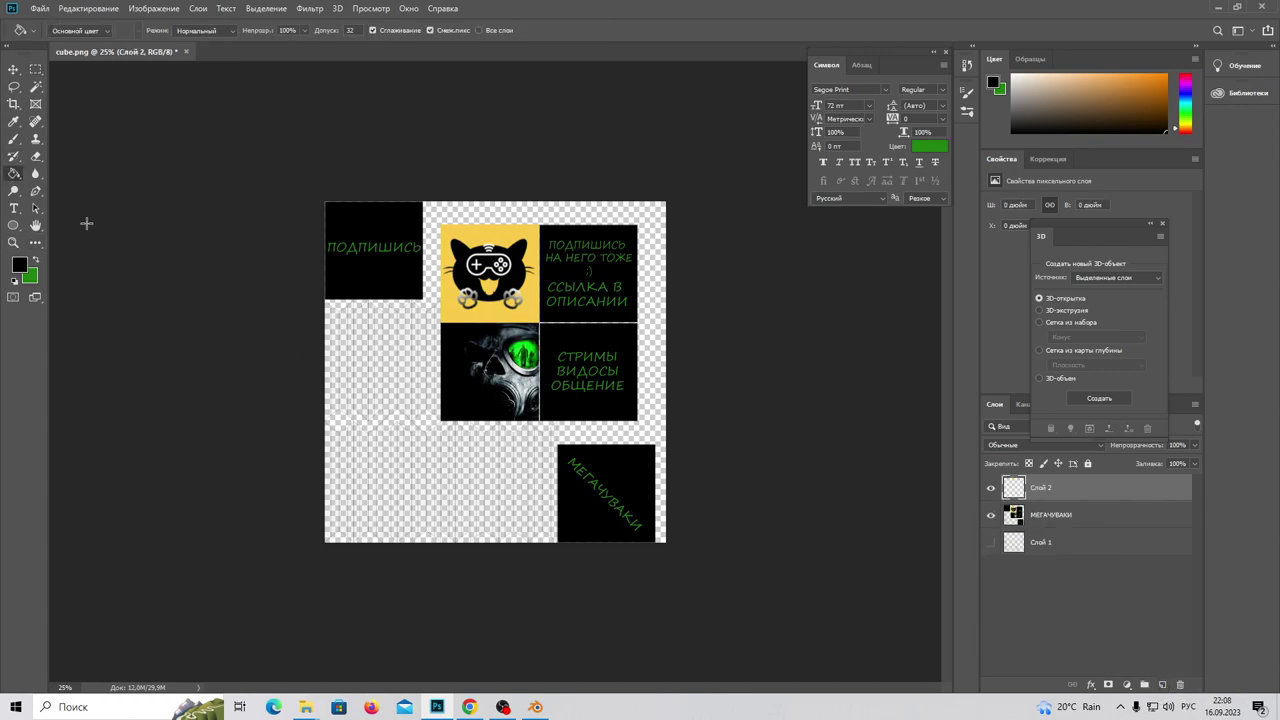
# Fill the new Слой 2 with black and move it below МЕГАЧУВАКИ
pyautogui.click(362, 378)
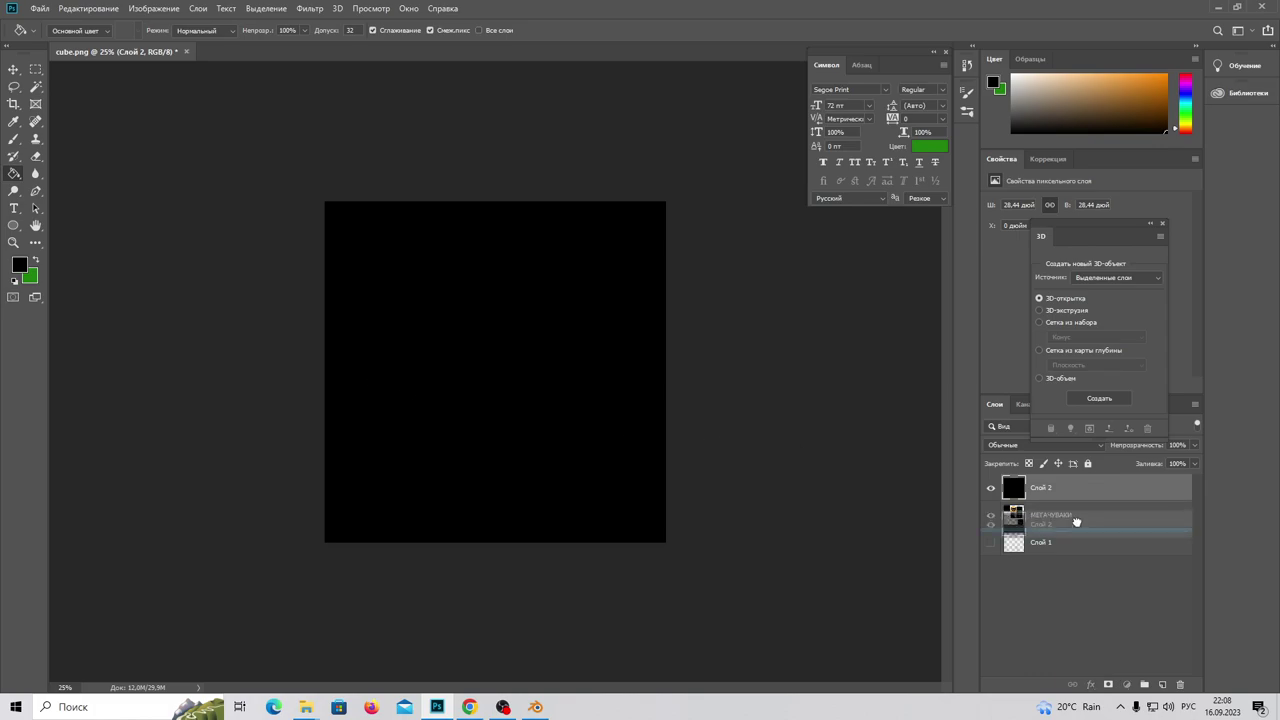
pyautogui.moveTo(1074, 489); pyautogui.dragTo(1078, 529)
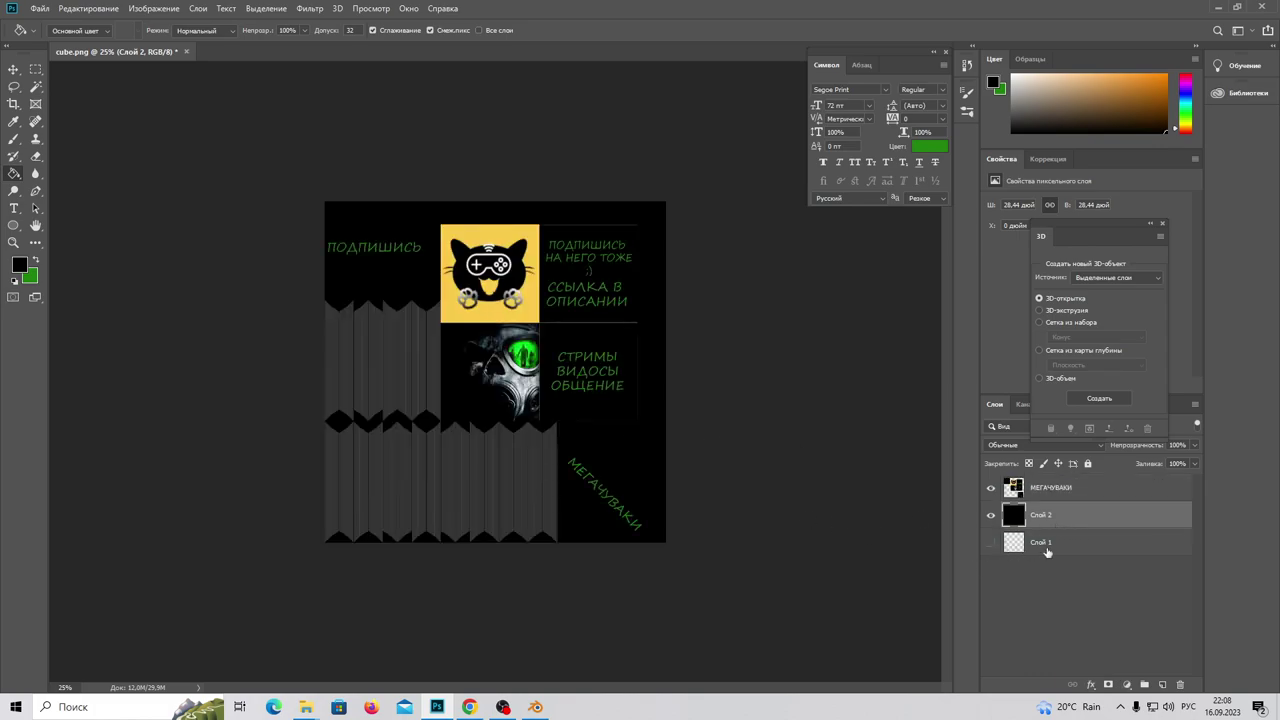
pyautogui.click(1081, 548)
pyautogui.rightClick(1082, 548)
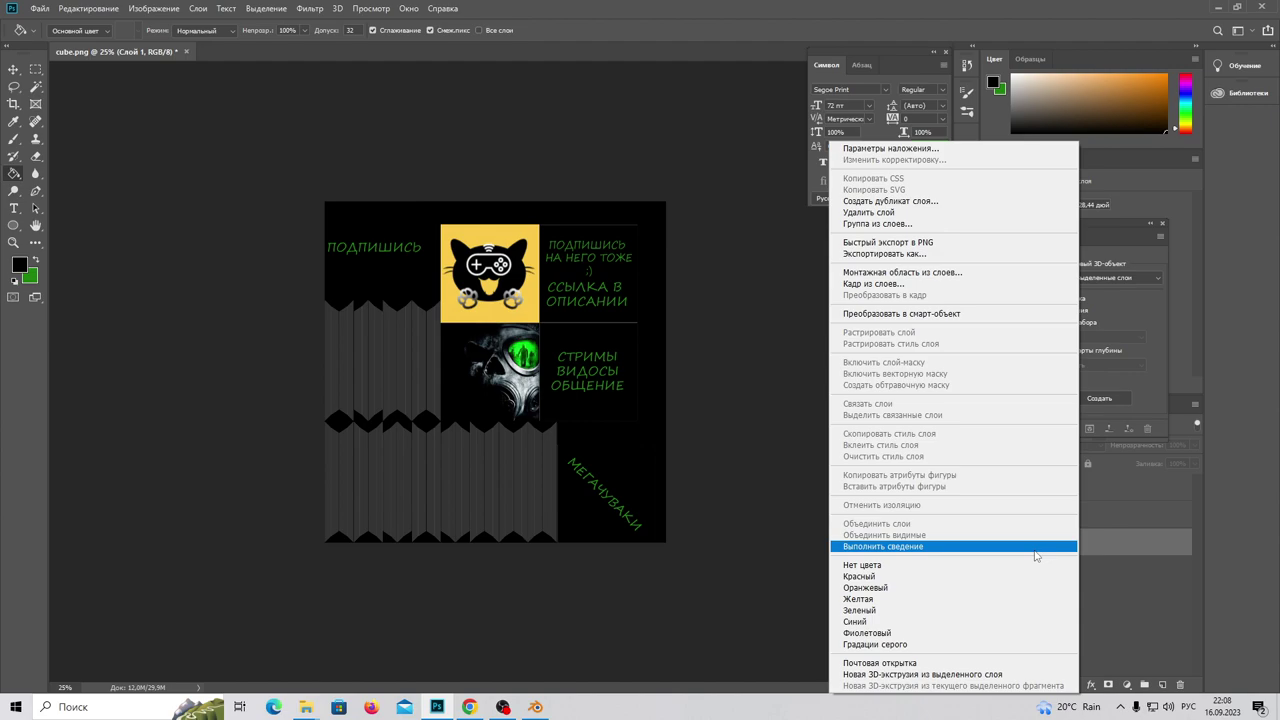
pyautogui.click(1158, 615)
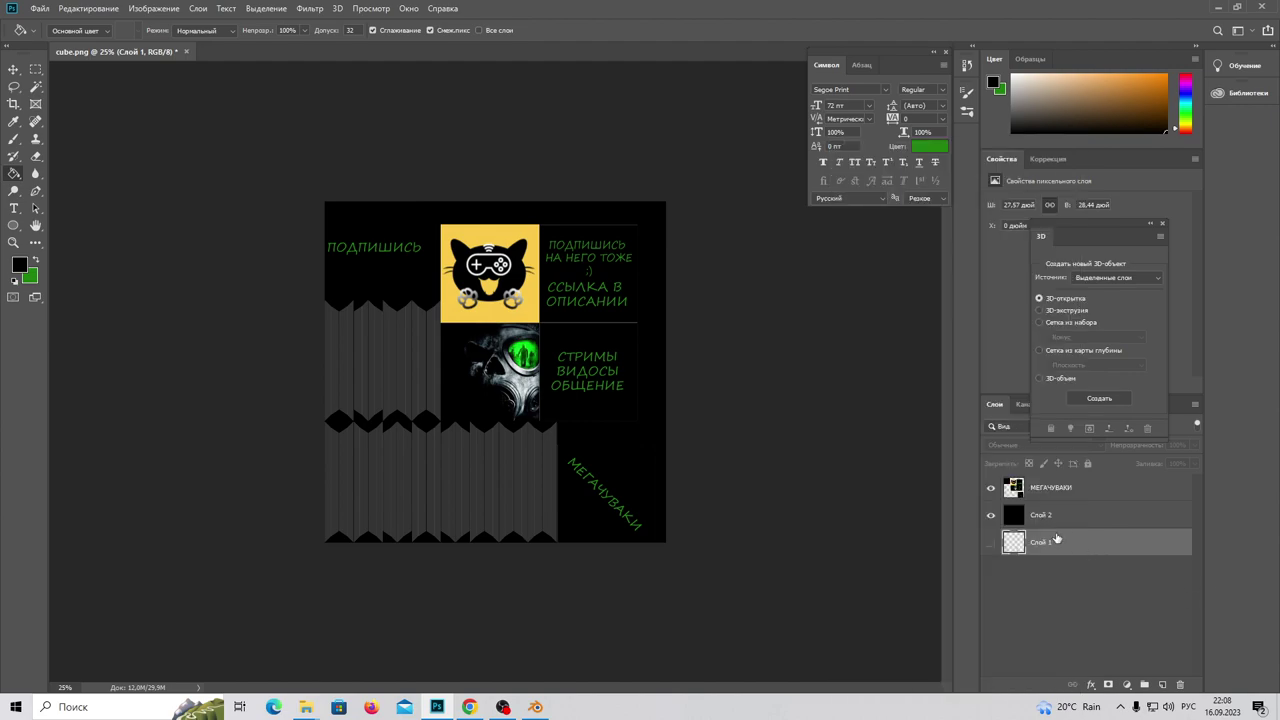
pyautogui.click(1062, 492)
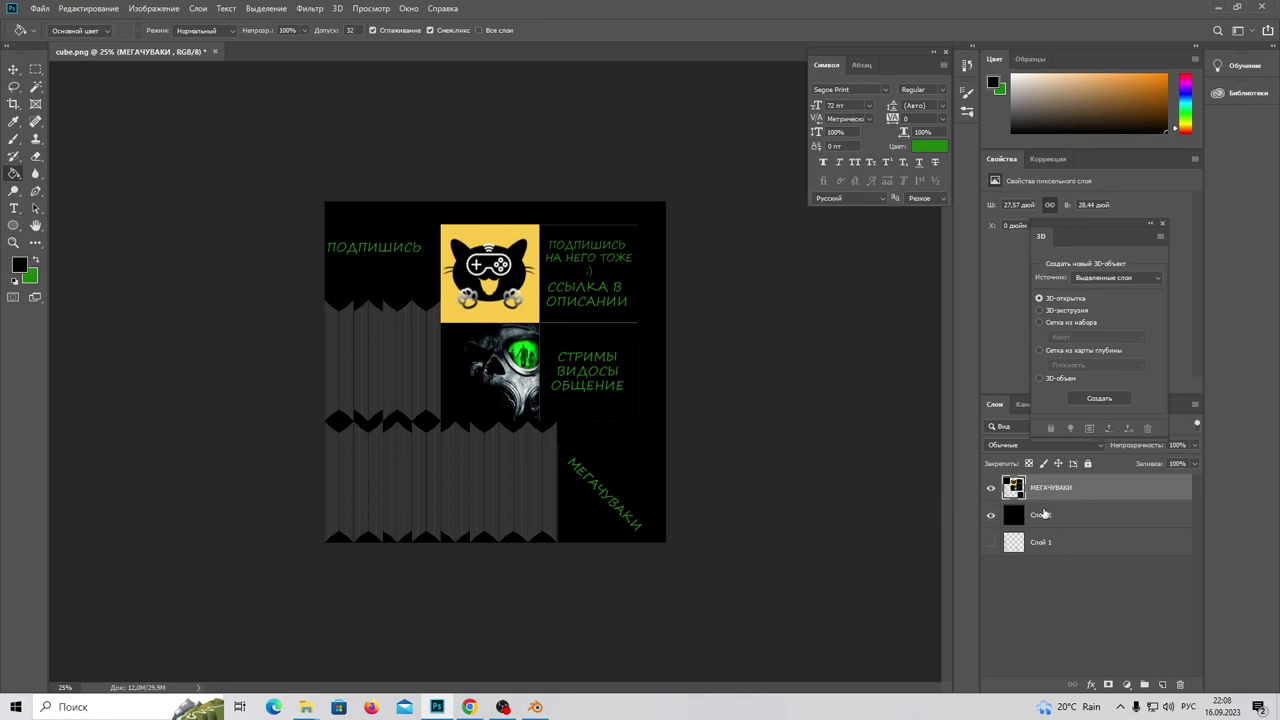
# Toggle Слой 2 and МЕГАЧУВАКИ visibility to check the black background
pyautogui.click(990, 515)
pyautogui.click(990, 515)
pyautogui.click(991, 488)
pyautogui.click(990, 515)
pyautogui.click(990, 488)
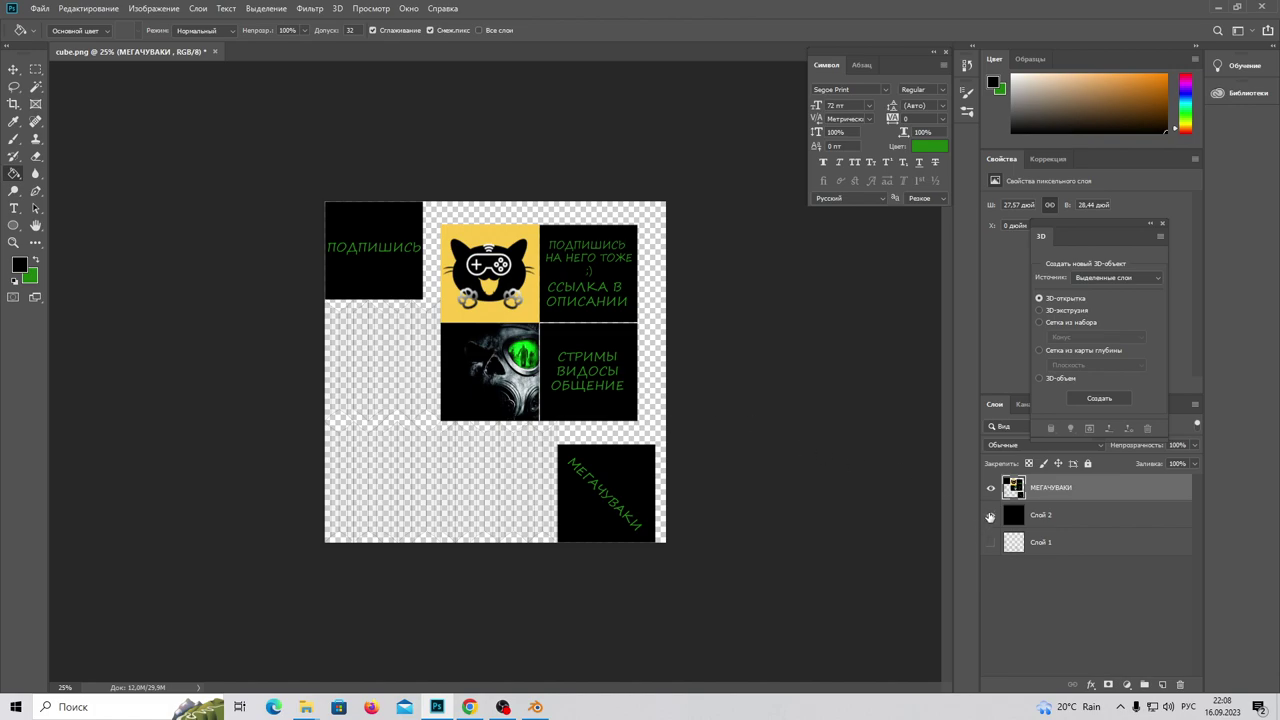
pyautogui.click(990, 515)
pyautogui.hotkey('ctrl', '+')
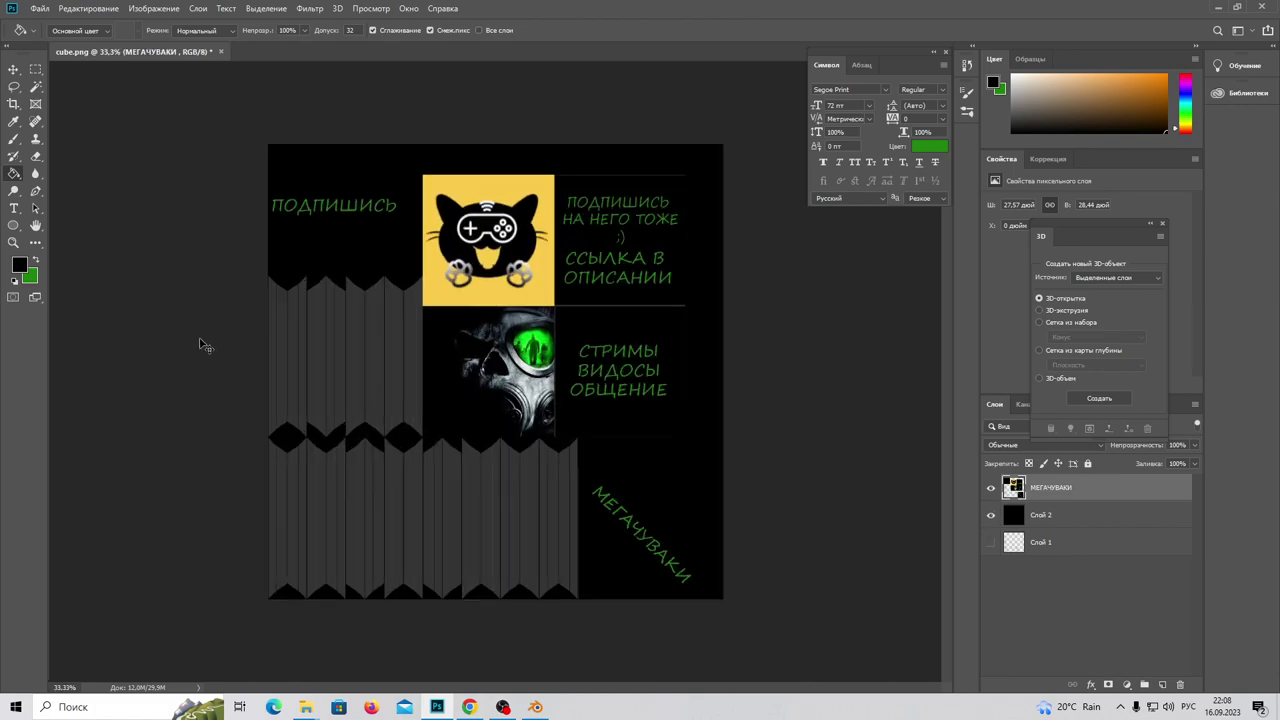
# Clear the grey area below ПОДПИШИСЬ and the bottom fence strip to black
pyautogui.hotkey('ctrl', '+')
pyautogui.click(38, 72)
pyautogui.moveTo(155, 210); pyautogui.dragTo(387, 494)
pyautogui.press('Delete')
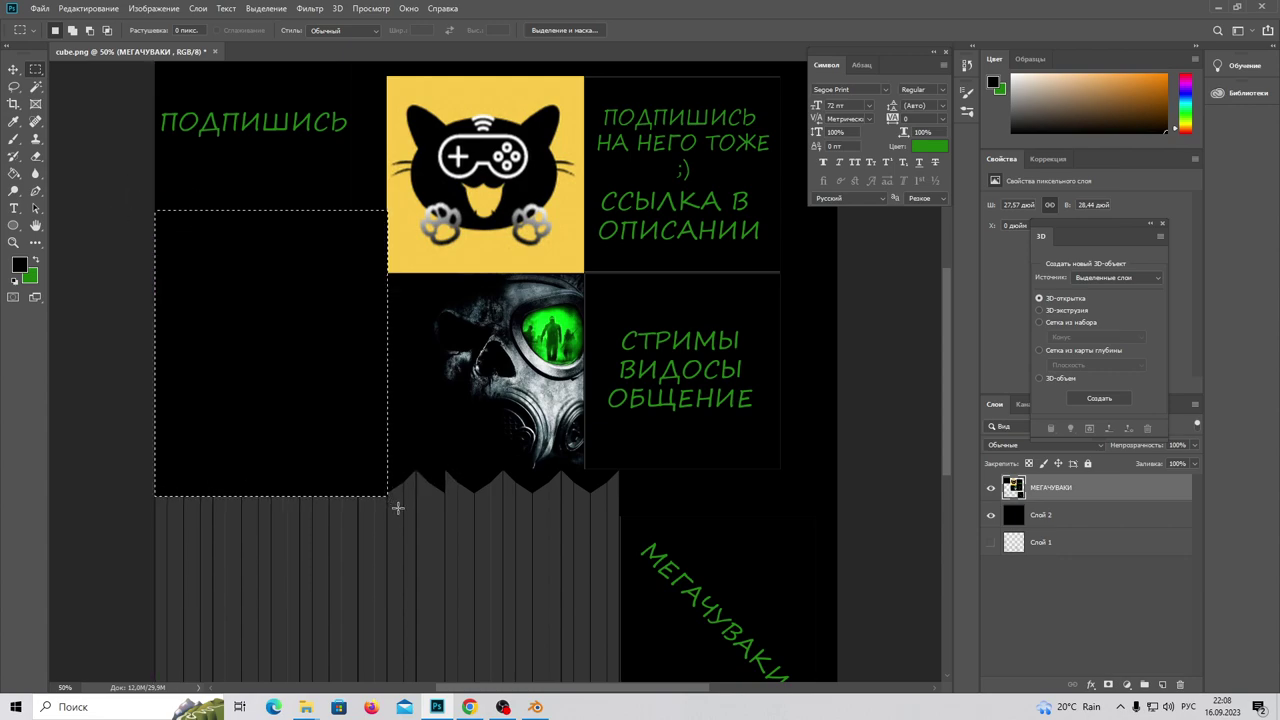
pyautogui.moveTo(624, 471)
pyautogui.mouseDown()
pyautogui.moveTo(365, 642)
pyautogui.moveTo(51, 600)
pyautogui.mouseUp()
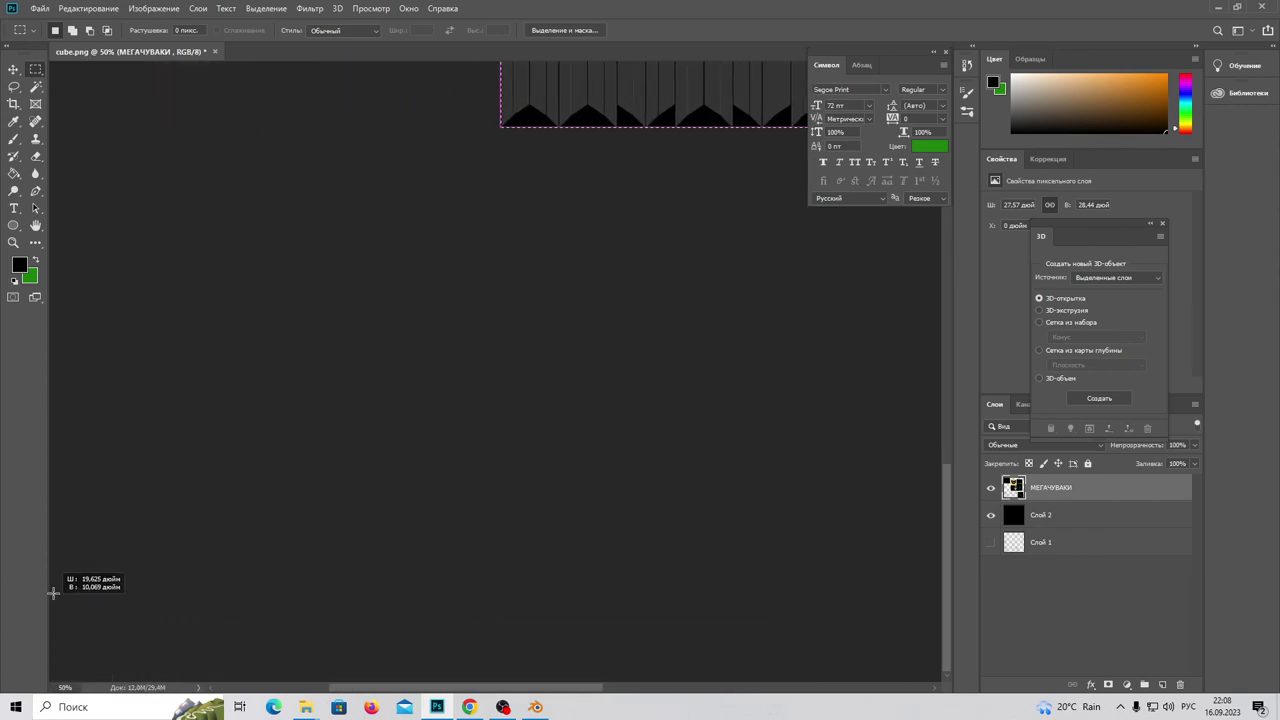
pyautogui.press('Delete')
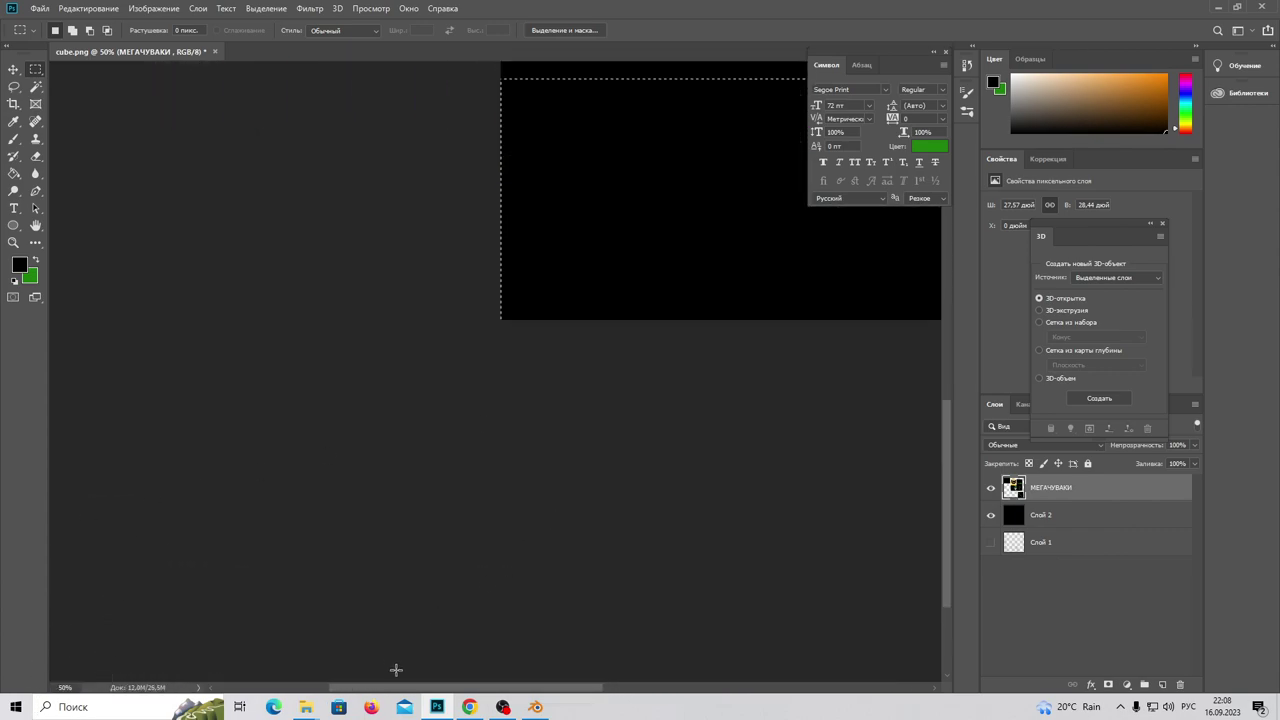
# Select the thin stray lines between and beside the right text panels
pyautogui.hscroll(5, 549, 488)
pyautogui.scroll(3, 548, 485)
pyautogui.scroll(2, 560, 486)
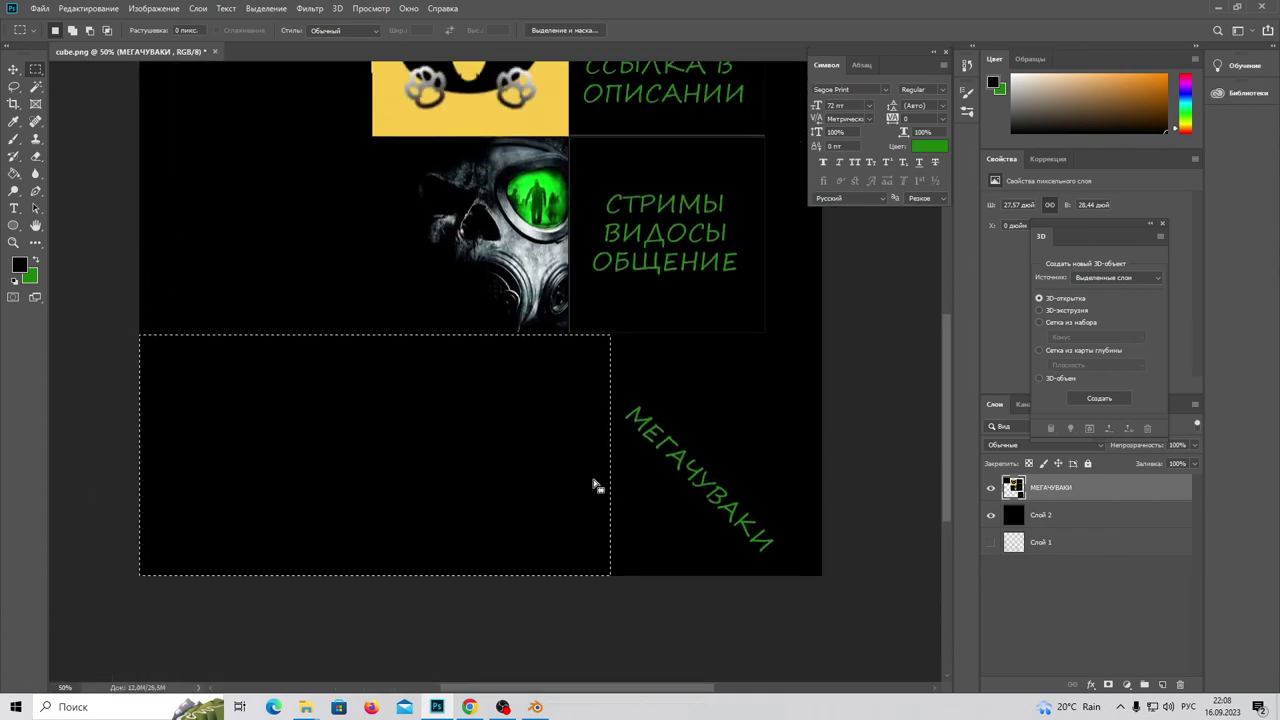
pyautogui.scroll(2, 650, 465)
pyautogui.scroll(1, 730, 400)
pyautogui.moveTo(789, 284); pyautogui.dragTo(567, 316)
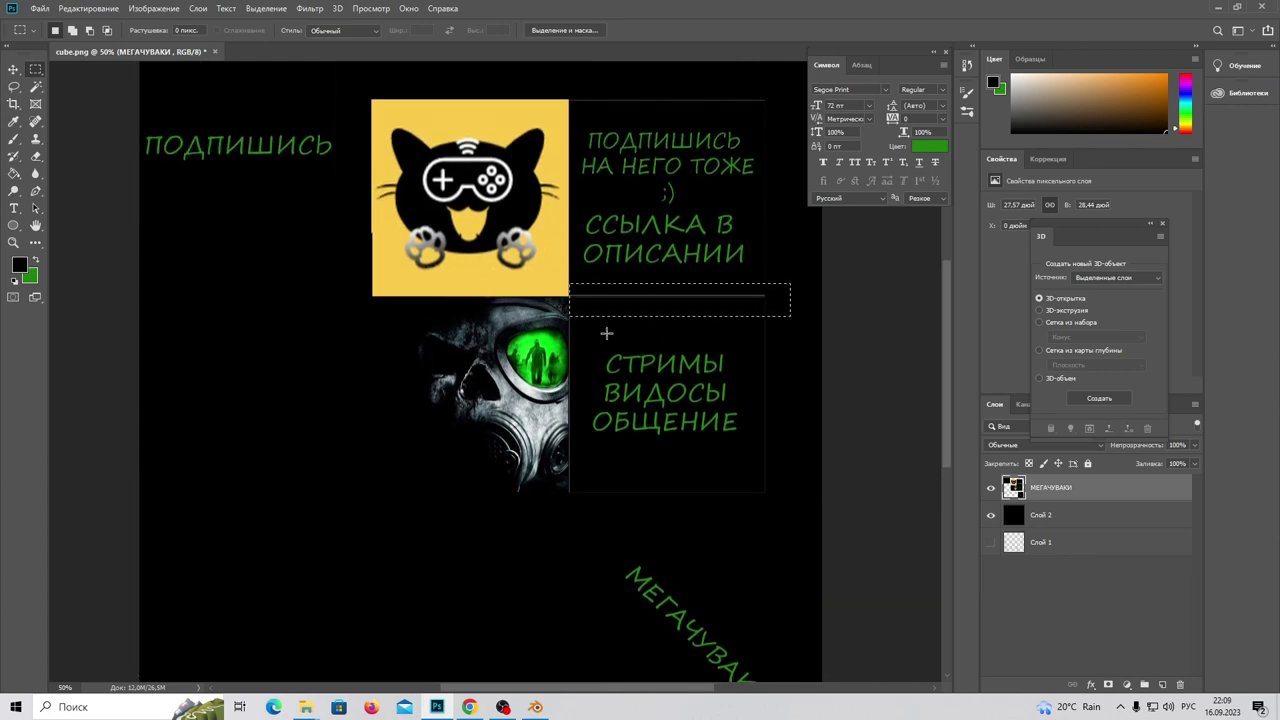
pyautogui.scroll(1, 734, 331)
pyautogui.scroll(1, 572, 176)
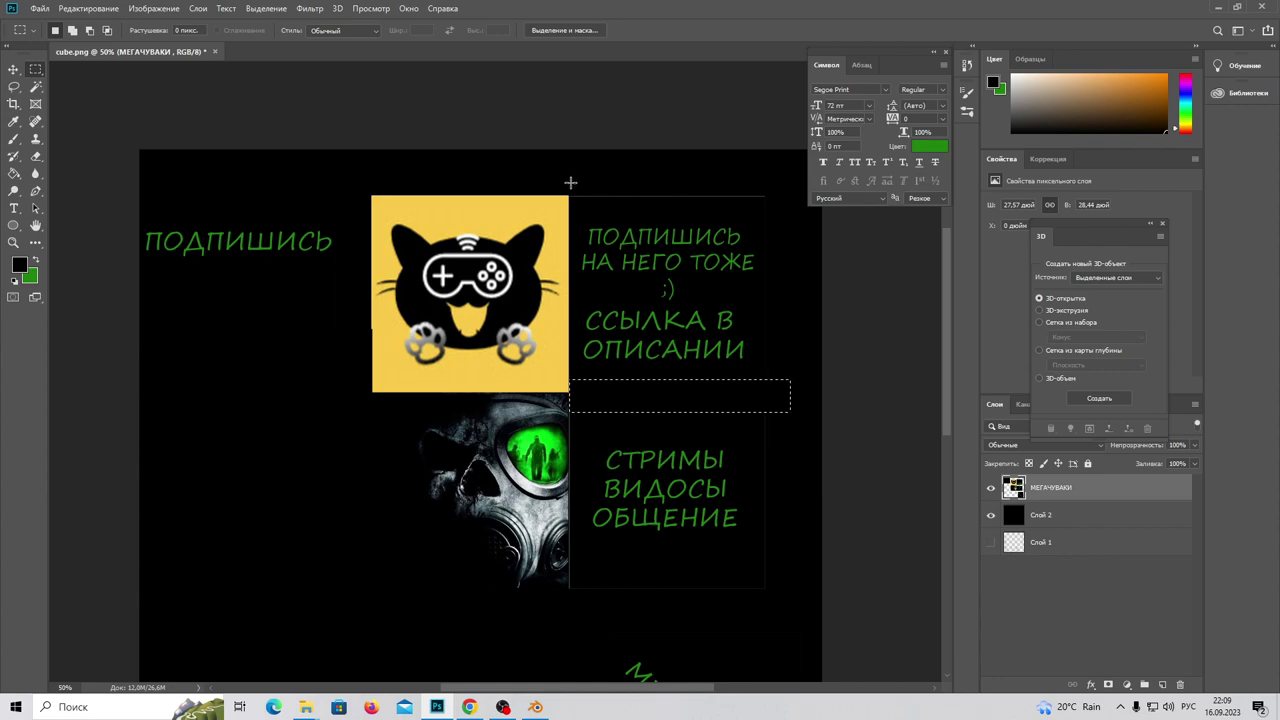
pyautogui.moveTo(780, 167); pyautogui.dragTo(566, 210)
pyautogui.moveTo(755, 182)
pyautogui.mouseDown()
pyautogui.moveTo(805, 388)
pyautogui.moveTo(825, 648)
pyautogui.mouseUp()
pyautogui.moveTo(783, 617); pyautogui.dragTo(568, 591)
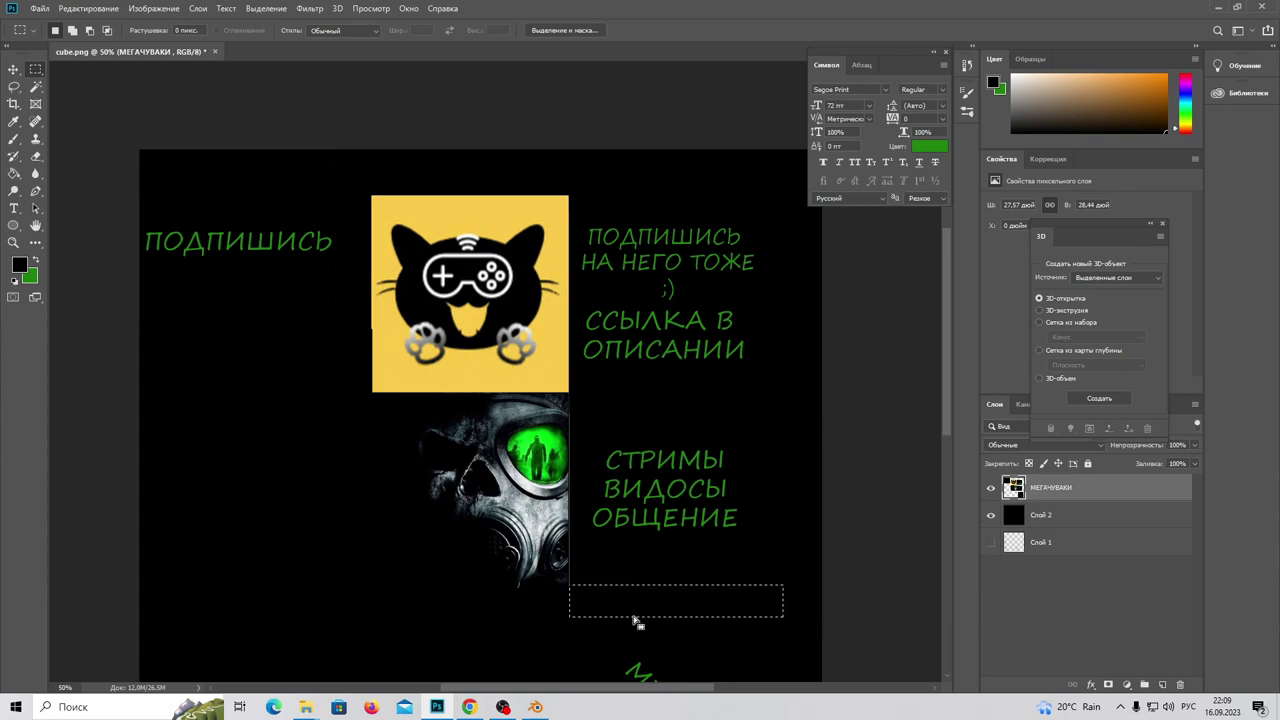
# Select the thin strip along the skull image's right edge and open the layer menu
pyautogui.hotkey('ctrl', '+')
pyautogui.hotkey('ctrl', '+')
pyautogui.hotkey('ctrl', '+')
pyautogui.scroll(-3, 663, 486)
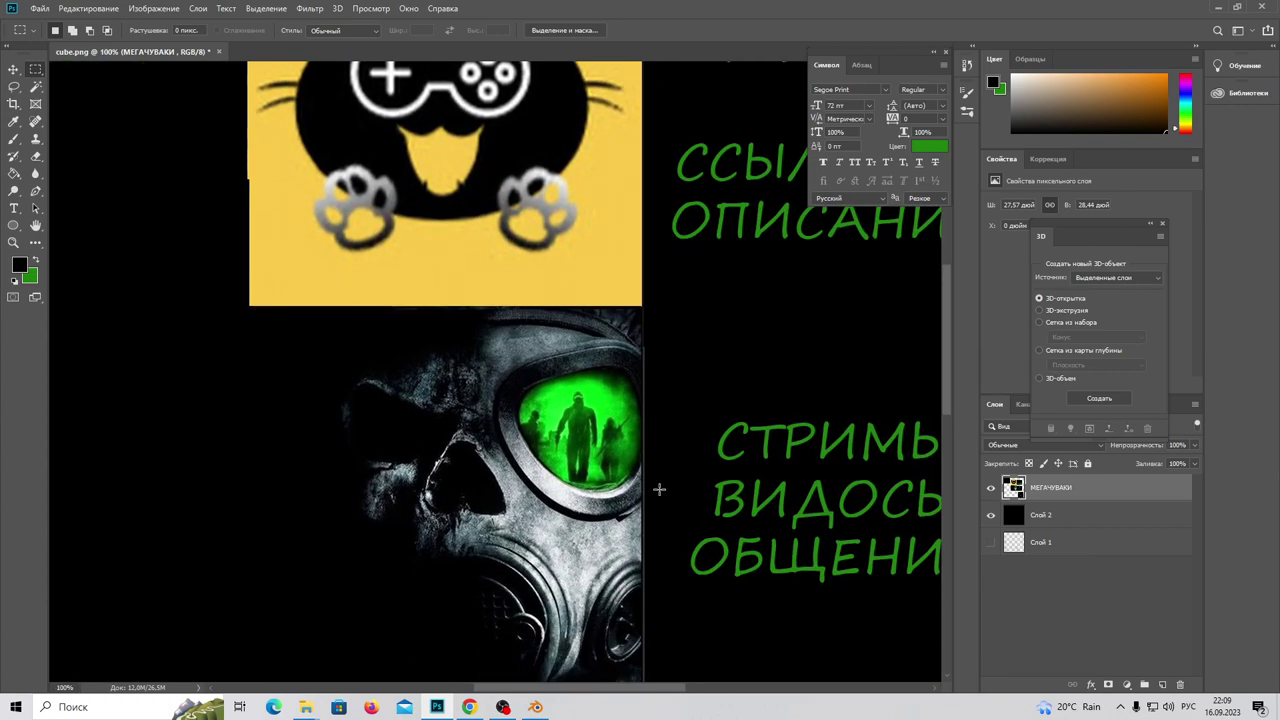
pyautogui.scroll(-1, 641, 519)
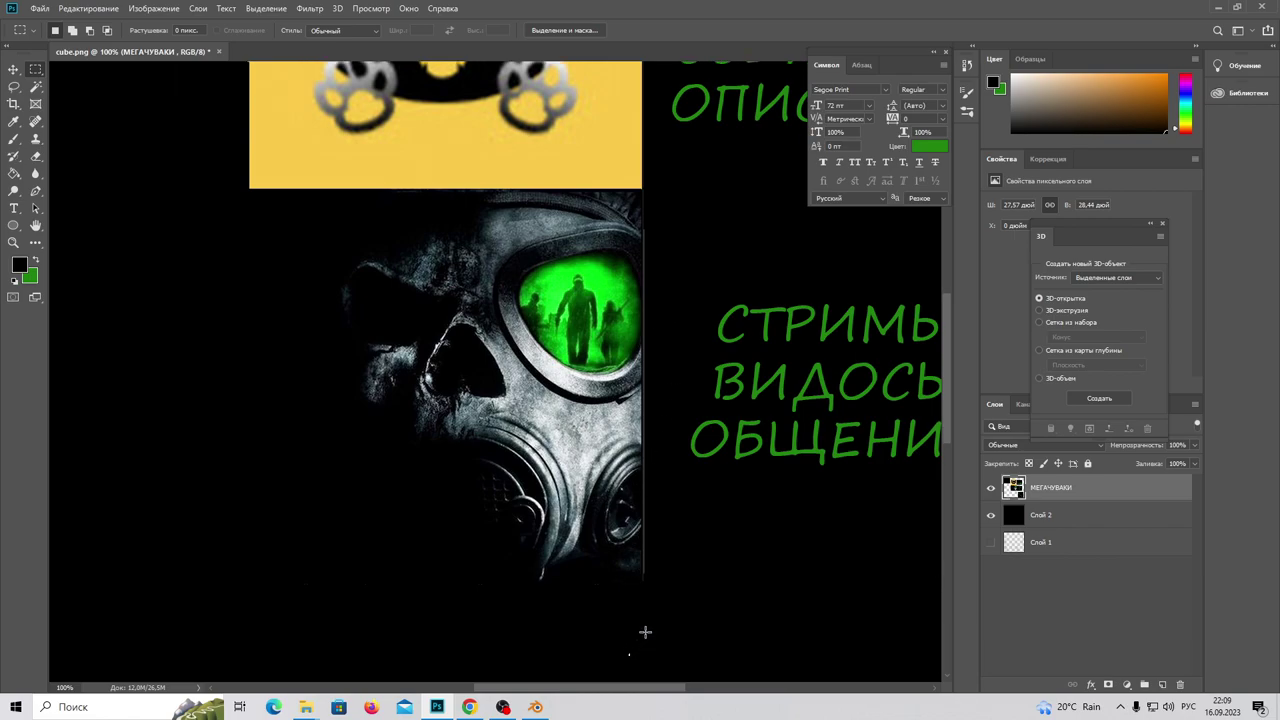
pyautogui.moveTo(658, 632); pyautogui.dragTo(641, 137)
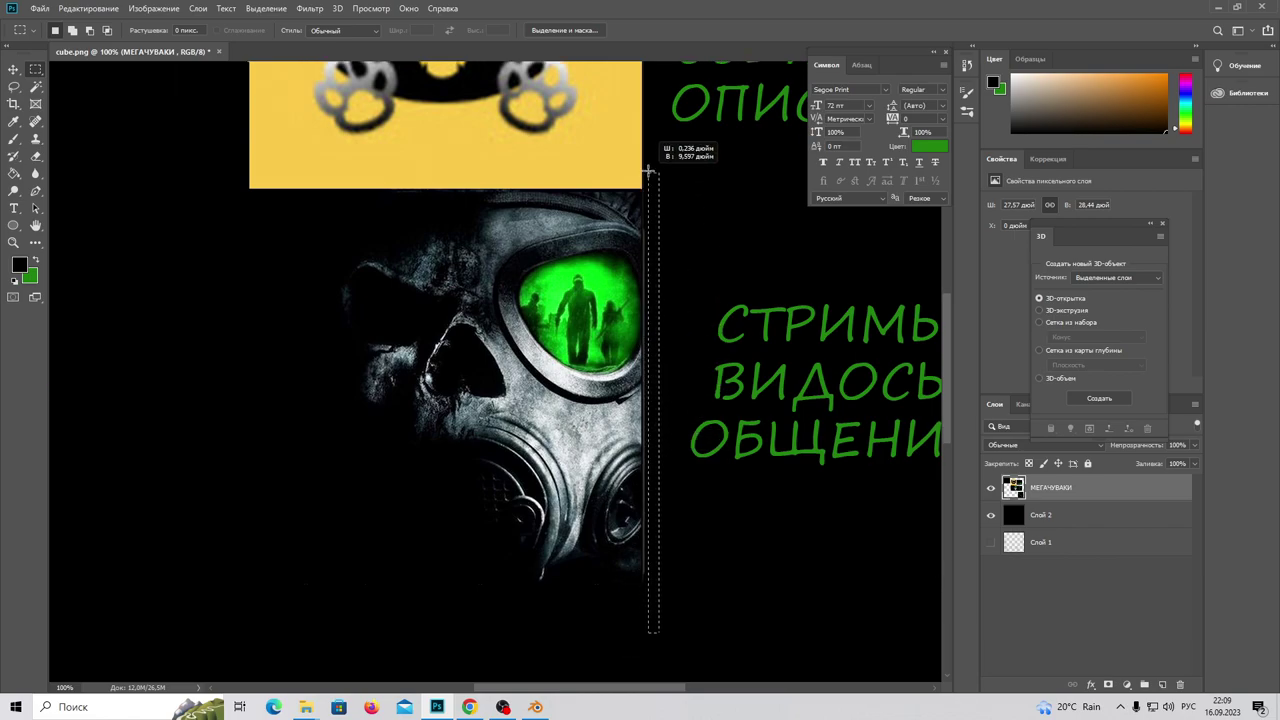
pyautogui.scroll(3, 657, 240)
pyautogui.scroll(2, 657, 271)
pyautogui.scroll(3, 656, 272)
pyautogui.scroll(2, 656, 272)
pyautogui.moveTo(668, 103); pyautogui.dragTo(641, 556)
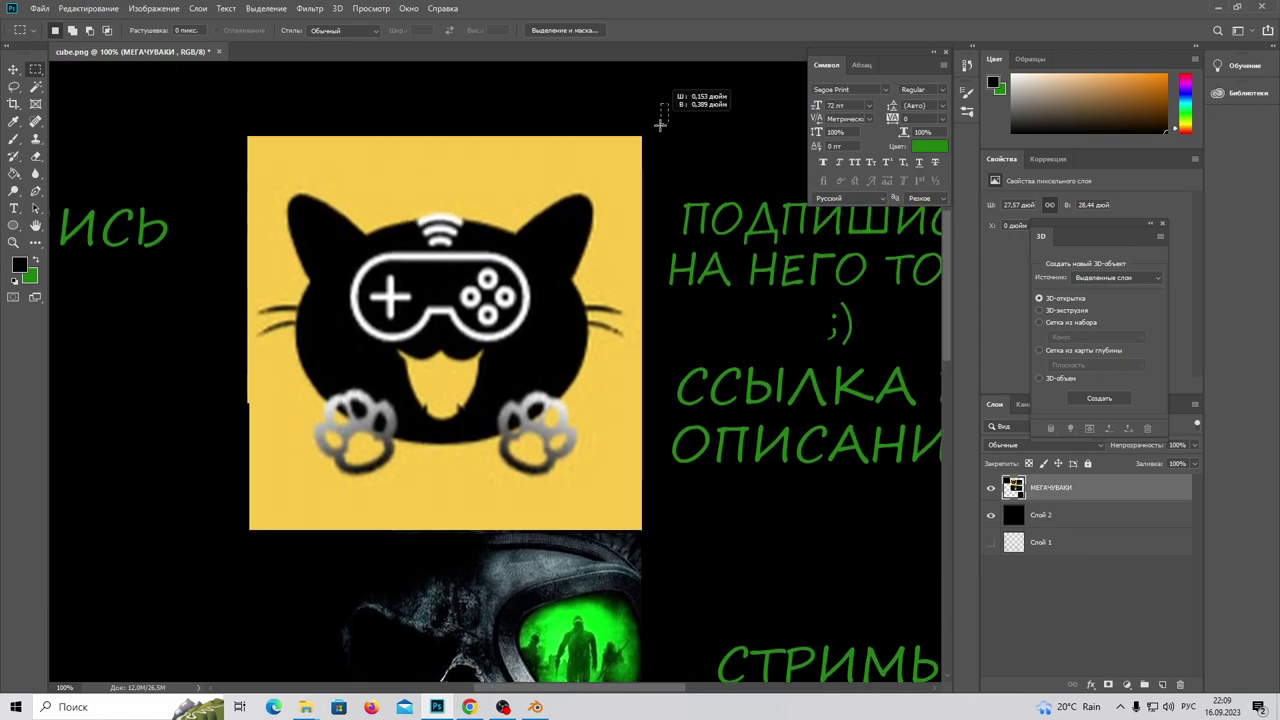
pyautogui.moveTo(641, 556); pyautogui.dragTo(642, 565)
pyautogui.keyDown('alt'); pyautogui.scroll(-1, 740, 590); pyautogui.keyUp('alt')
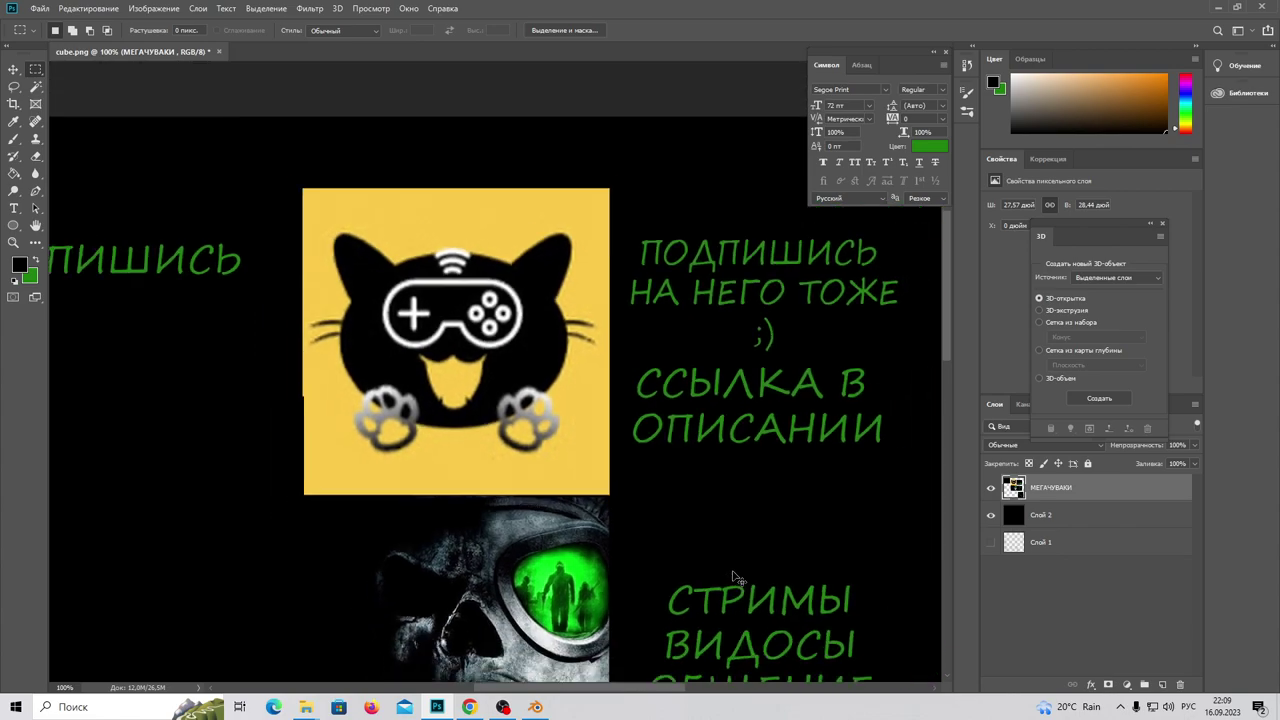
pyautogui.keyDown('alt'); pyautogui.scroll(-1, 742, 548); pyautogui.keyUp('alt')
pyautogui.scroll(-1, 737, 486)
pyautogui.rightClick(1088, 484)
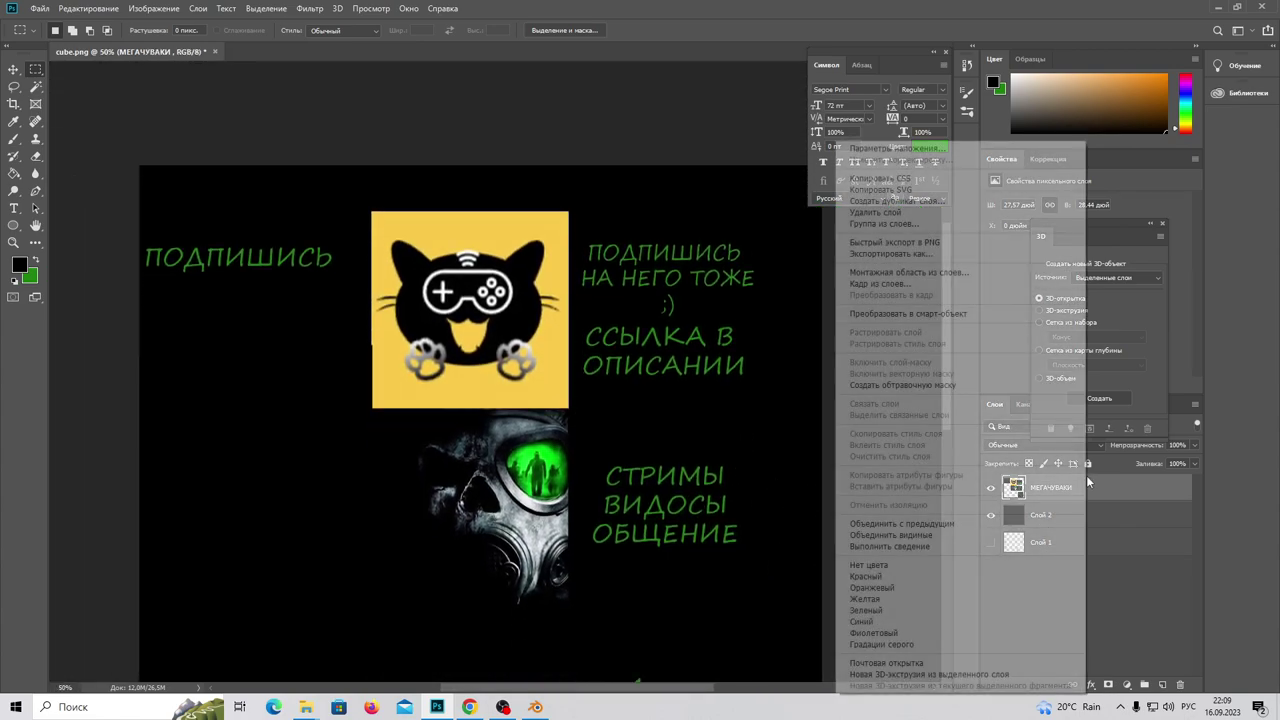
# Merge the visible layers and choose JPEG as the Save As format
pyautogui.click(970, 536)
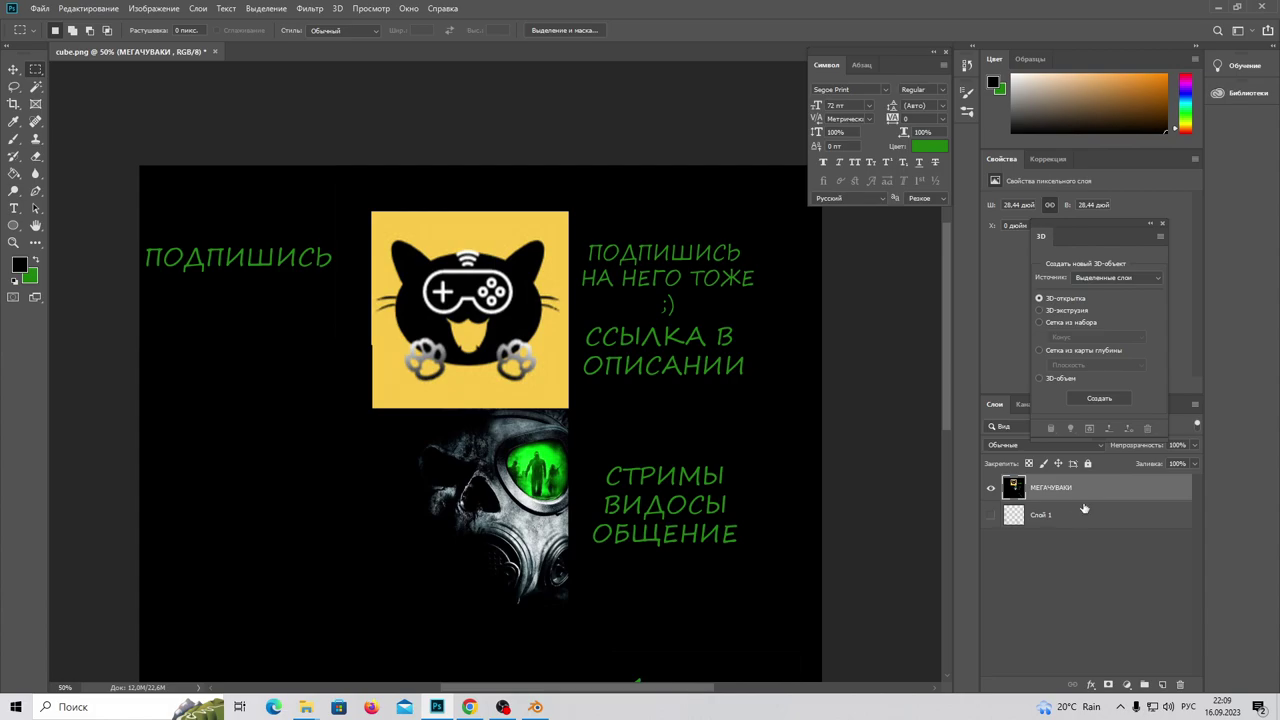
pyautogui.click(40, 9)
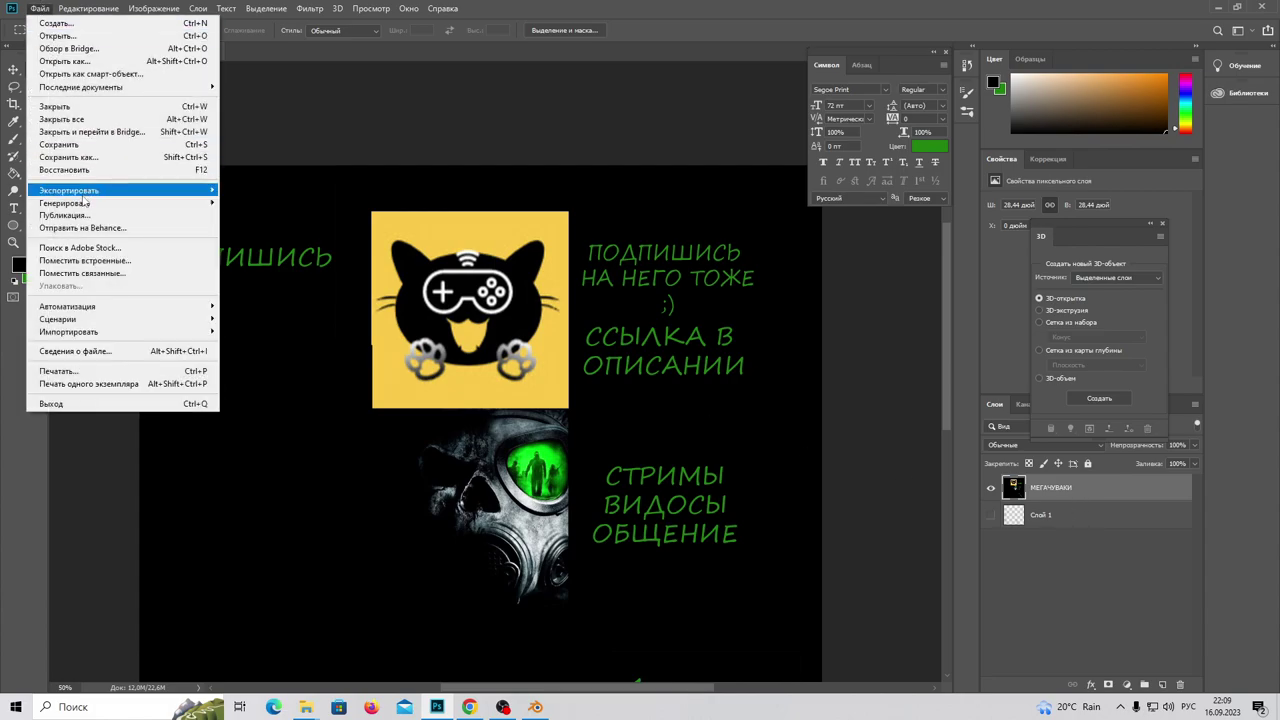
pyautogui.click(65, 161)
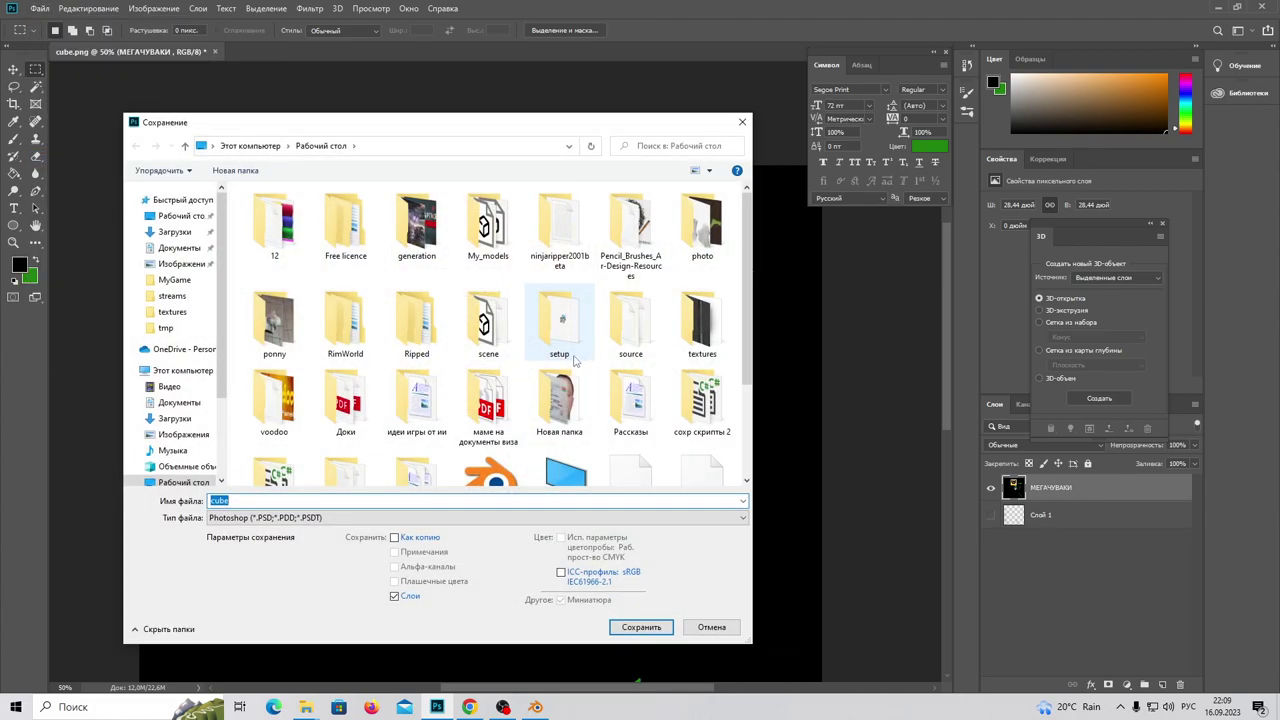
pyautogui.click(452, 517)
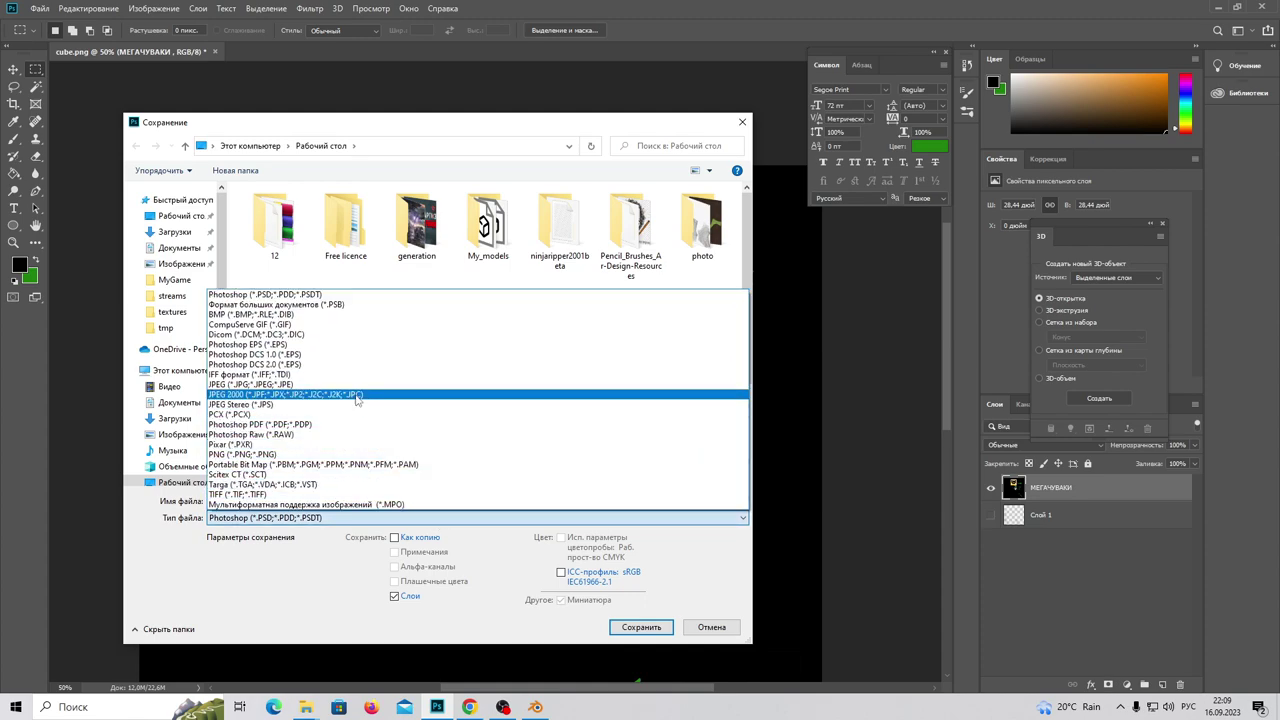
pyautogui.click(360, 385)
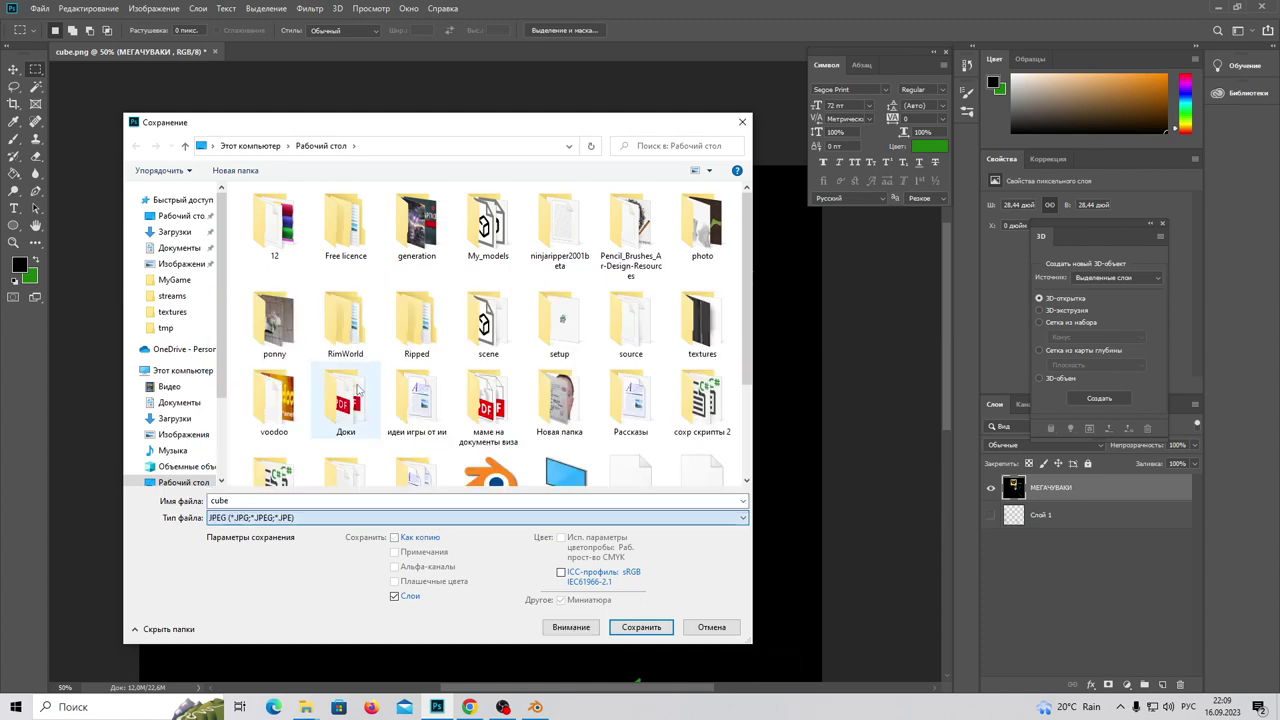
# Save the file as cube READY with default JPEG options and switch to Blender
pyautogui.click(338, 503)
pyautogui.write('READY')
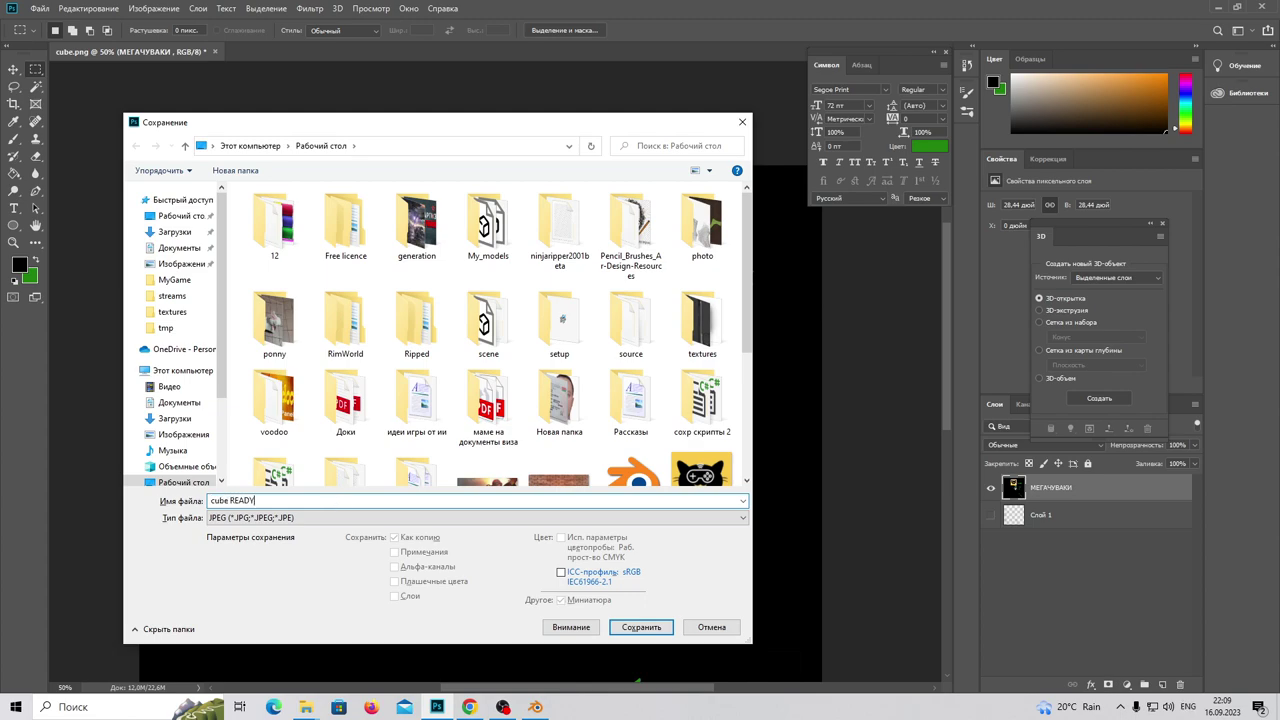
pyautogui.click(641, 627)
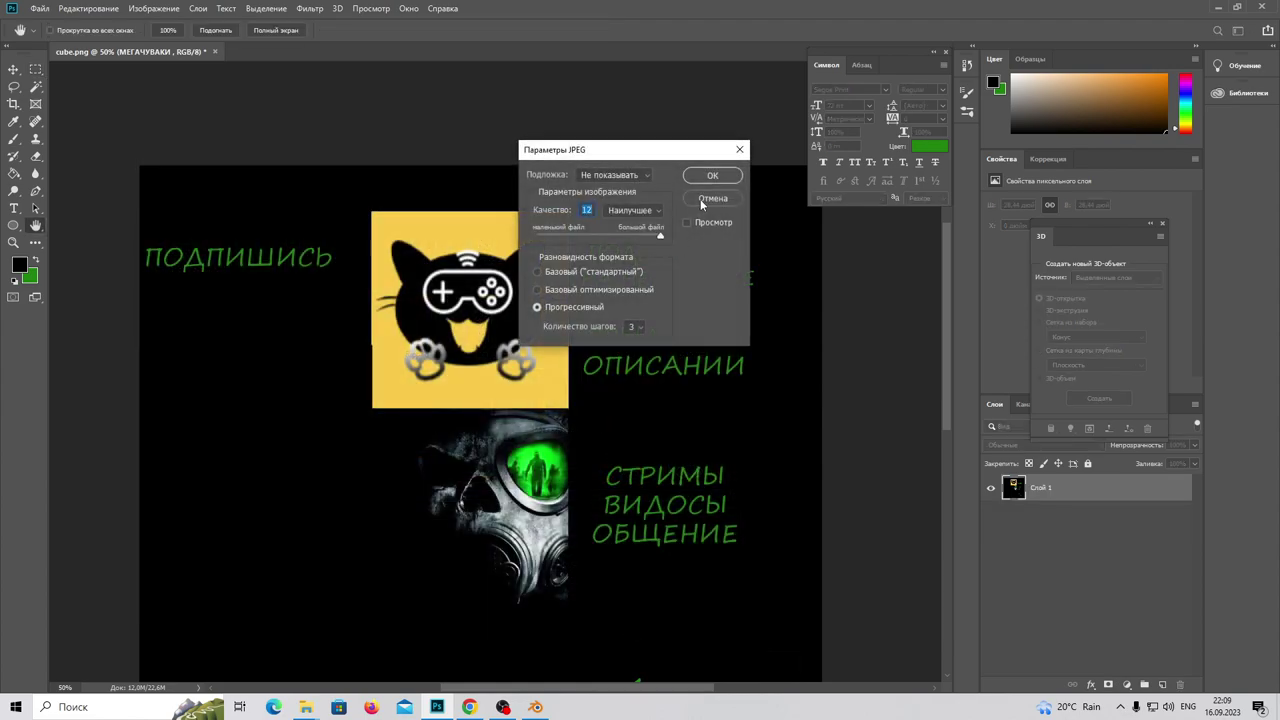
pyautogui.click(704, 178)
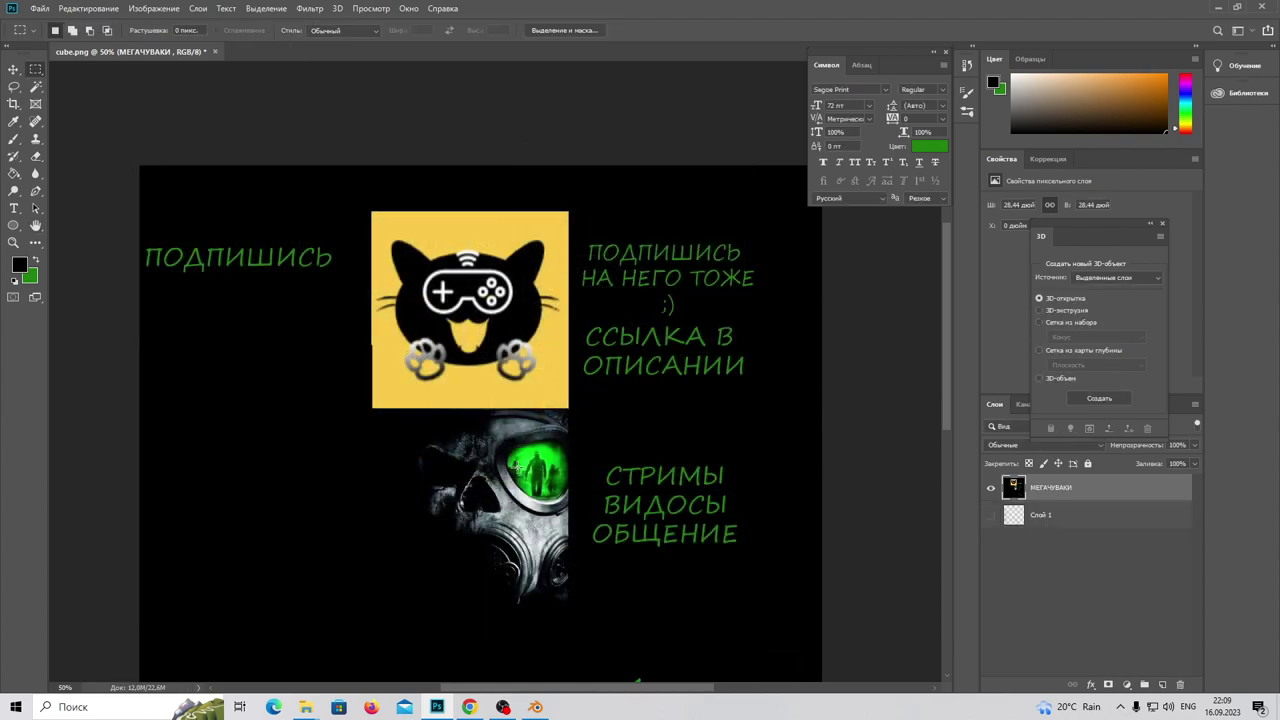
pyautogui.click(536, 708)
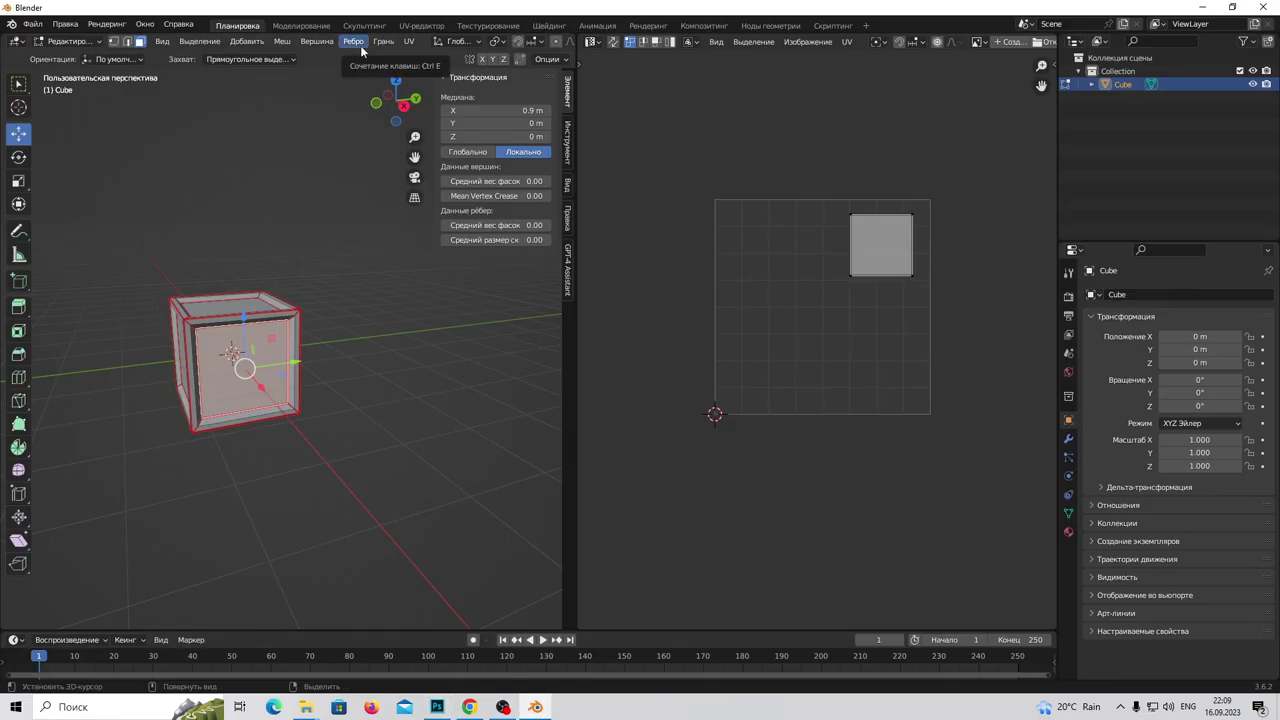
# Switch the right editor to the Shader Editor to show the cube's material nodes
pyautogui.click(598, 44)
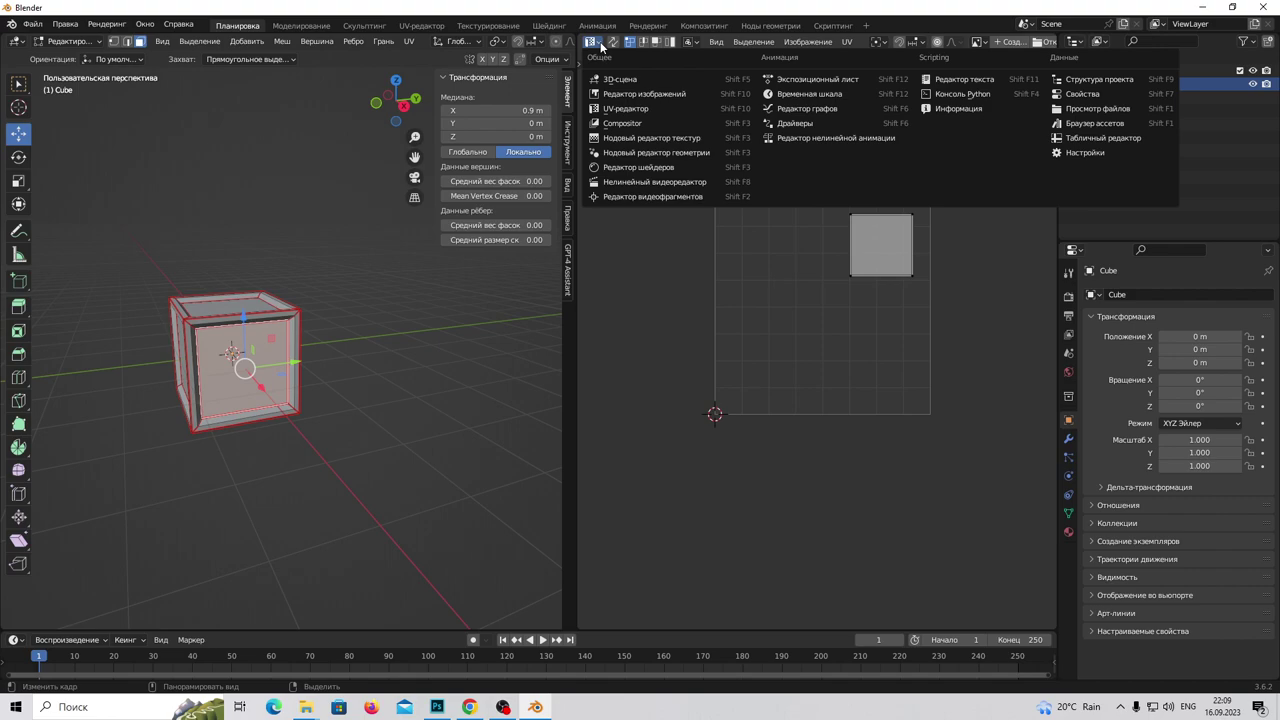
pyautogui.click(668, 170)
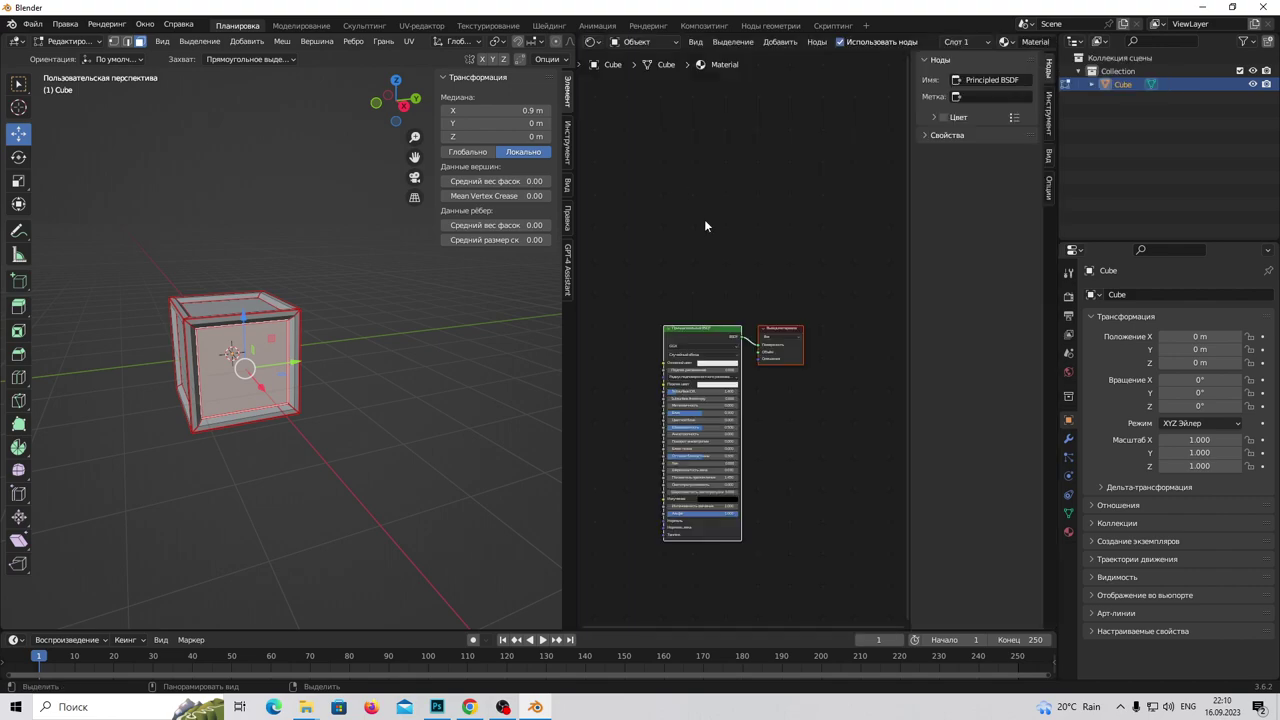
pyautogui.moveTo(797, 414); pyautogui.dragTo(875, 421, button='middle')
# Uncover the desktop and drag the cube READY image into the Shader Editor as a texture node
pyautogui.click(306, 707)
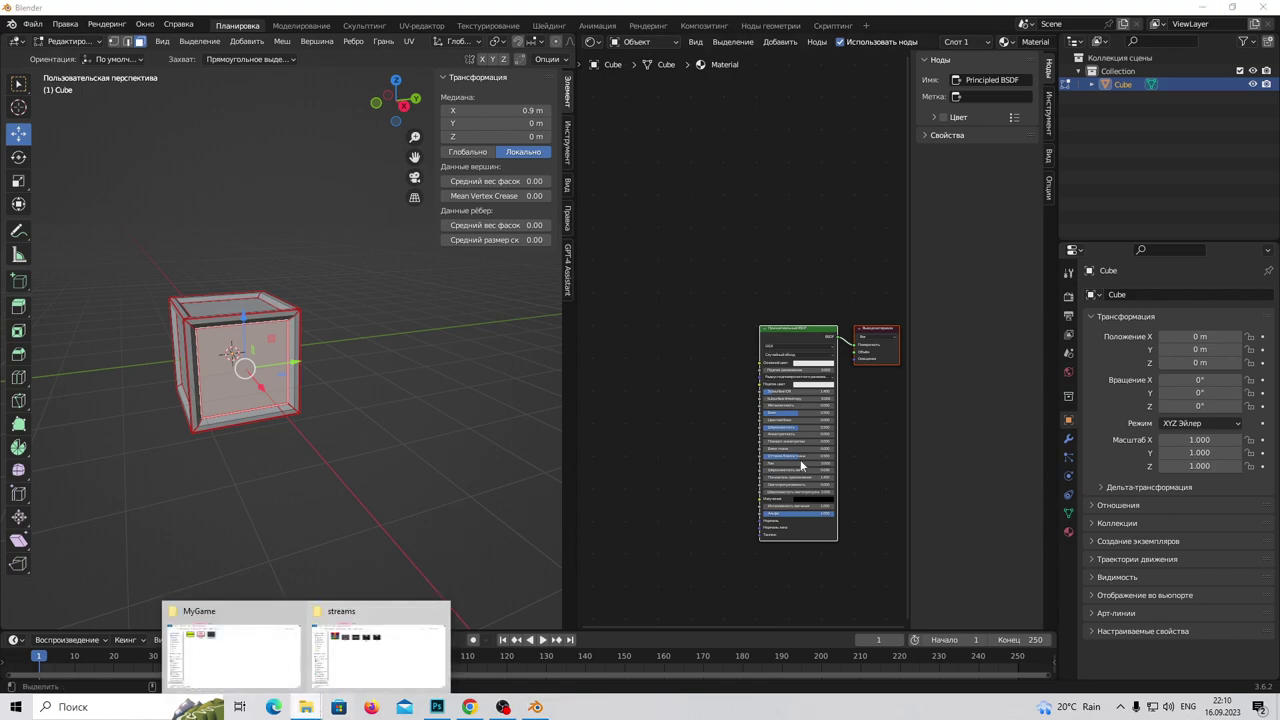
pyautogui.click(1207, 8)
pyautogui.click(1207, 8)
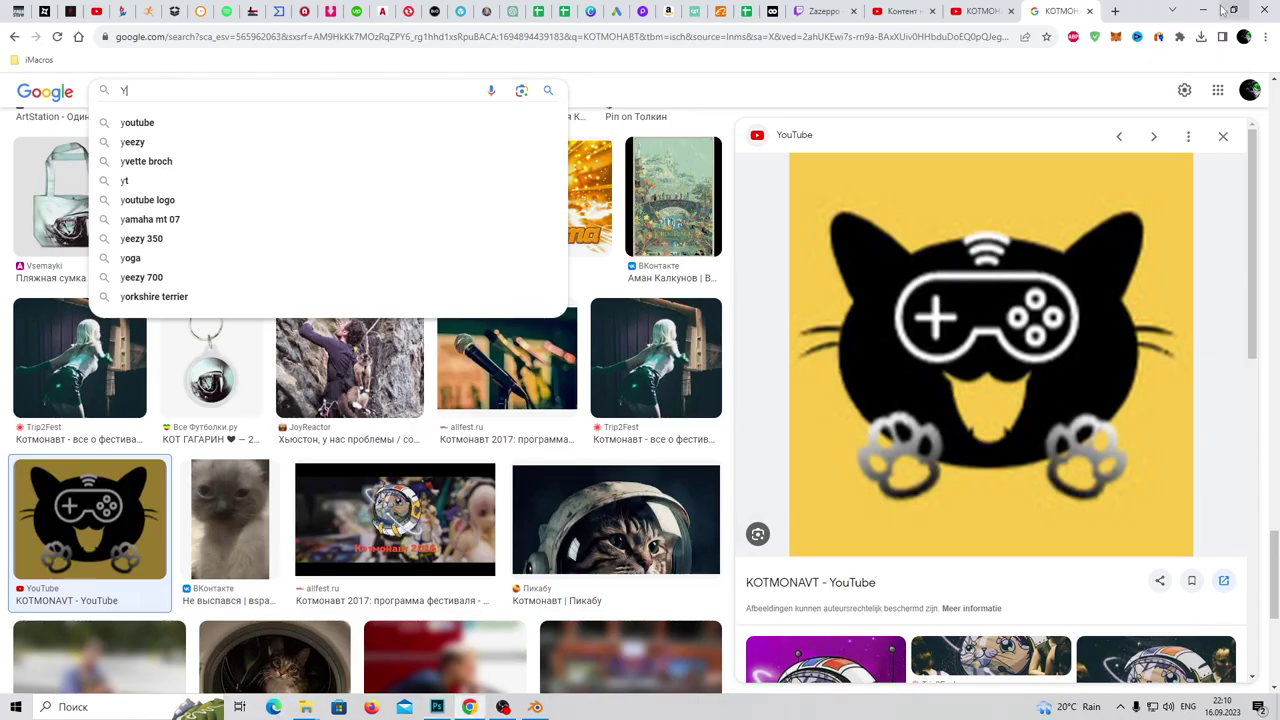
pyautogui.click(1198, 10)
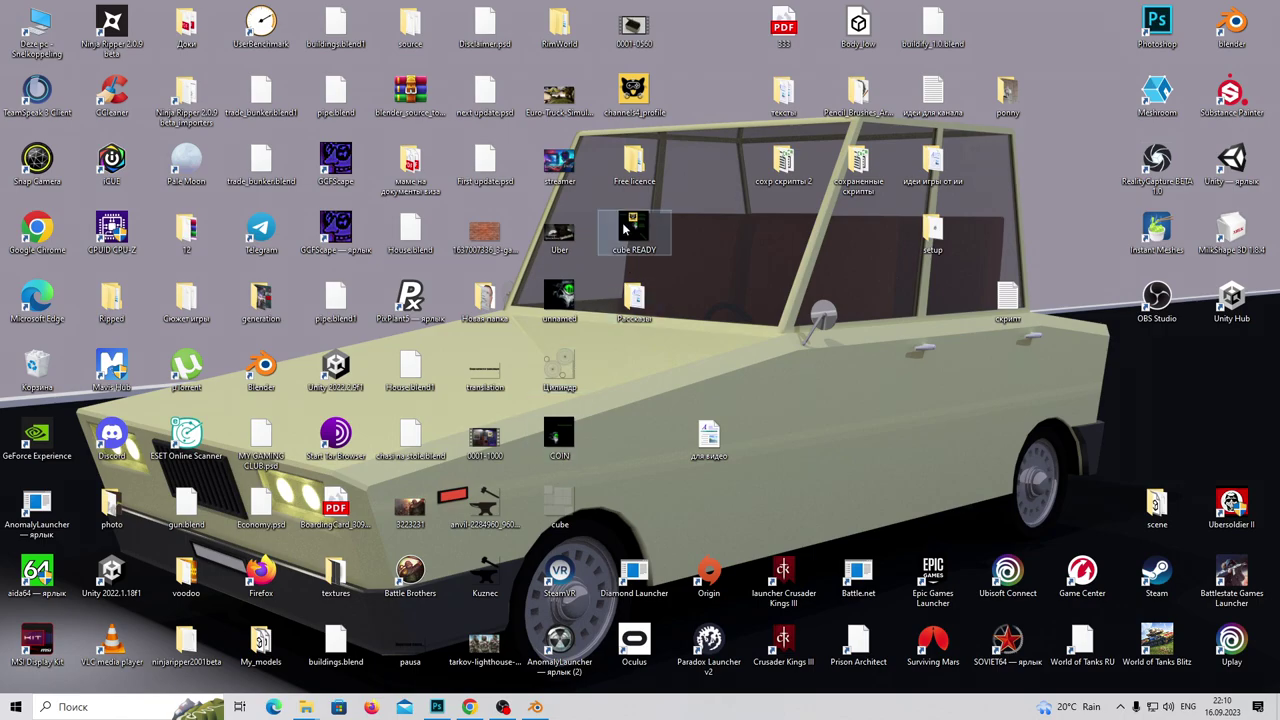
pyautogui.moveTo(632, 232)
pyautogui.mouseDown()
pyautogui.moveTo(521, 671)
pyautogui.moveTo(570, 686)
pyautogui.mouseUp()
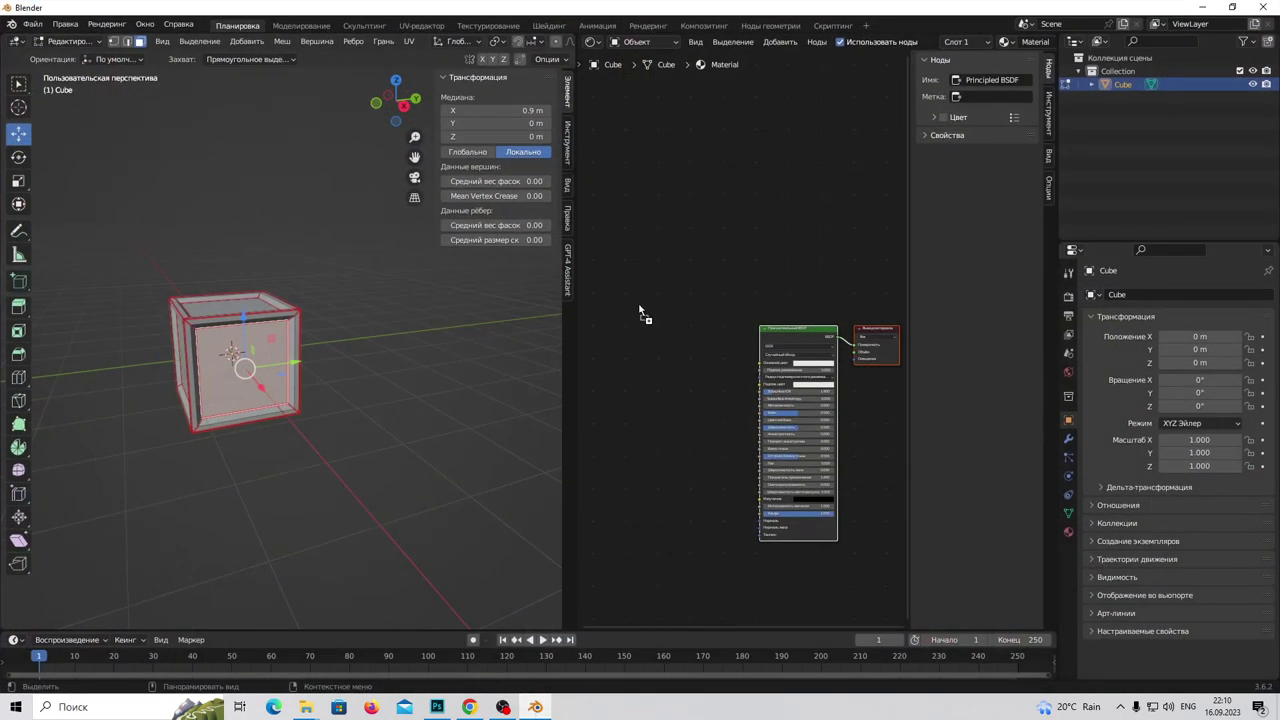
pyautogui.moveTo(640, 312)
pyautogui.mouseDown()
pyautogui.moveTo(775, 372)
pyautogui.moveTo(761, 363)
pyautogui.mouseUp()
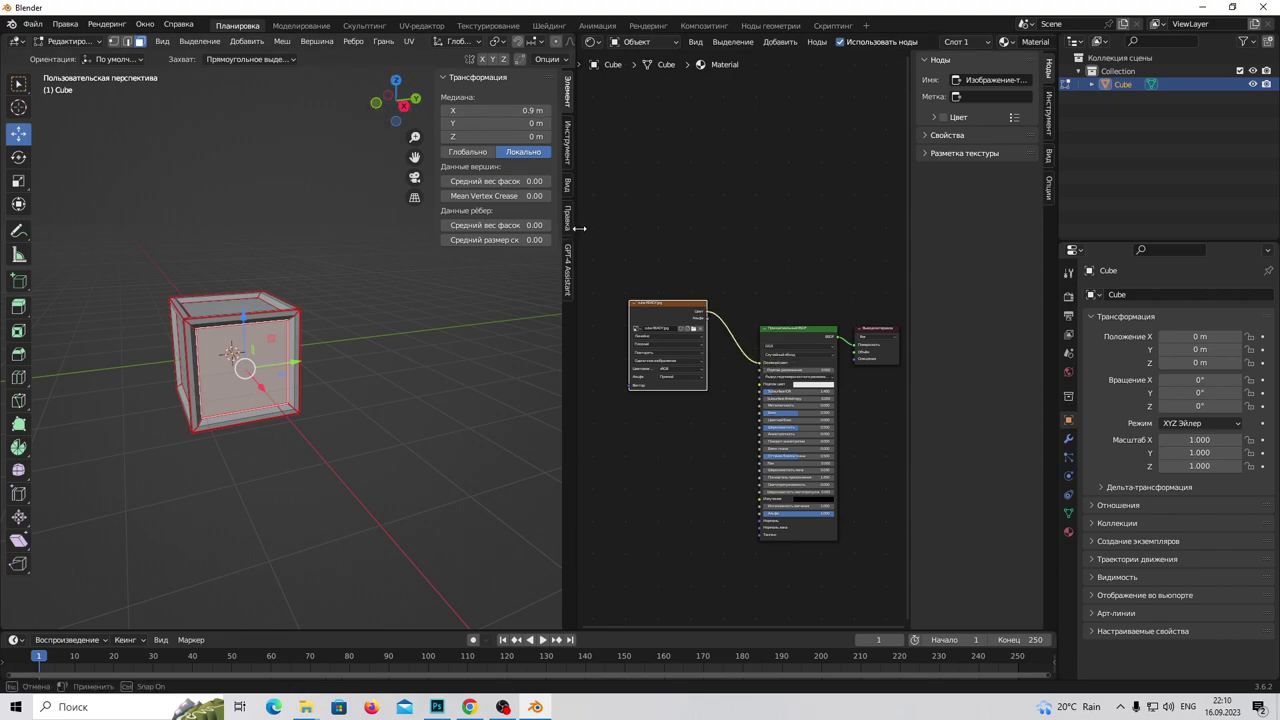
# Widen the 3D view and preview the cube in Material Preview from its cat-image side
pyautogui.moveTo(563, 228); pyautogui.dragTo(831, 228)
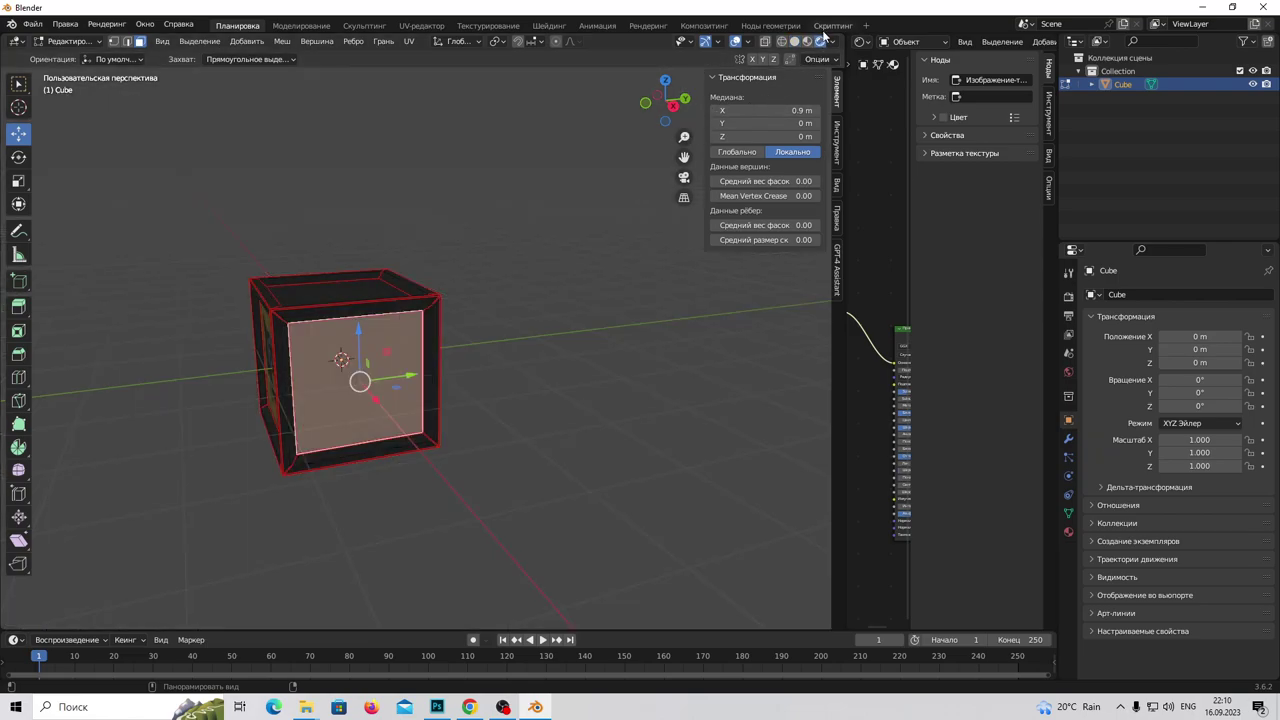
pyautogui.click(807, 41)
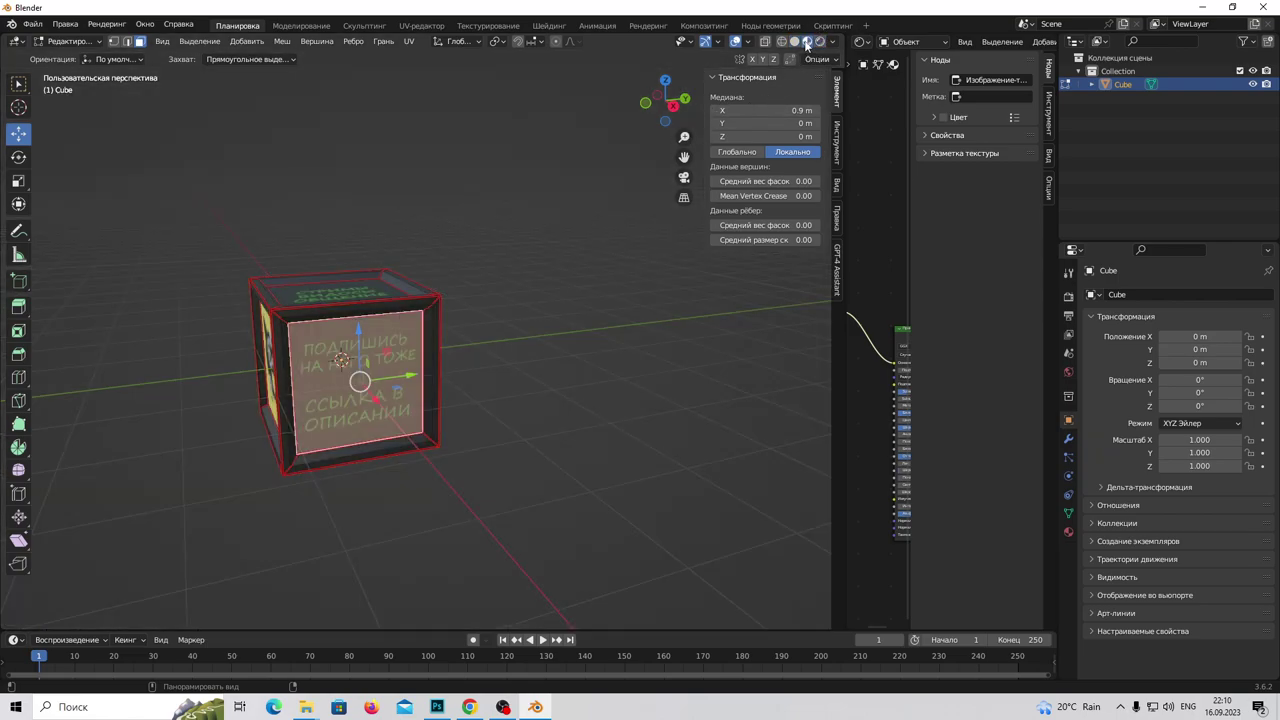
pyautogui.scroll(3, 412, 347)
pyautogui.moveTo(412, 347)
pyautogui.mouseDown(button='middle')
pyautogui.moveTo(447, 440)
pyautogui.moveTo(529, 443)
pyautogui.moveTo(551, 509)
pyautogui.moveTo(527, 535)
pyautogui.moveTo(234, 439)
pyautogui.moveTo(162, 437)
pyautogui.moveTo(834, 434)
pyautogui.moveTo(729, 449)
pyautogui.moveTo(34, 461)
pyautogui.moveTo(686, 460)
pyautogui.moveTo(171, 443)
pyautogui.mouseUp(button='middle')
pyautogui.scroll(-3, 447, 440)
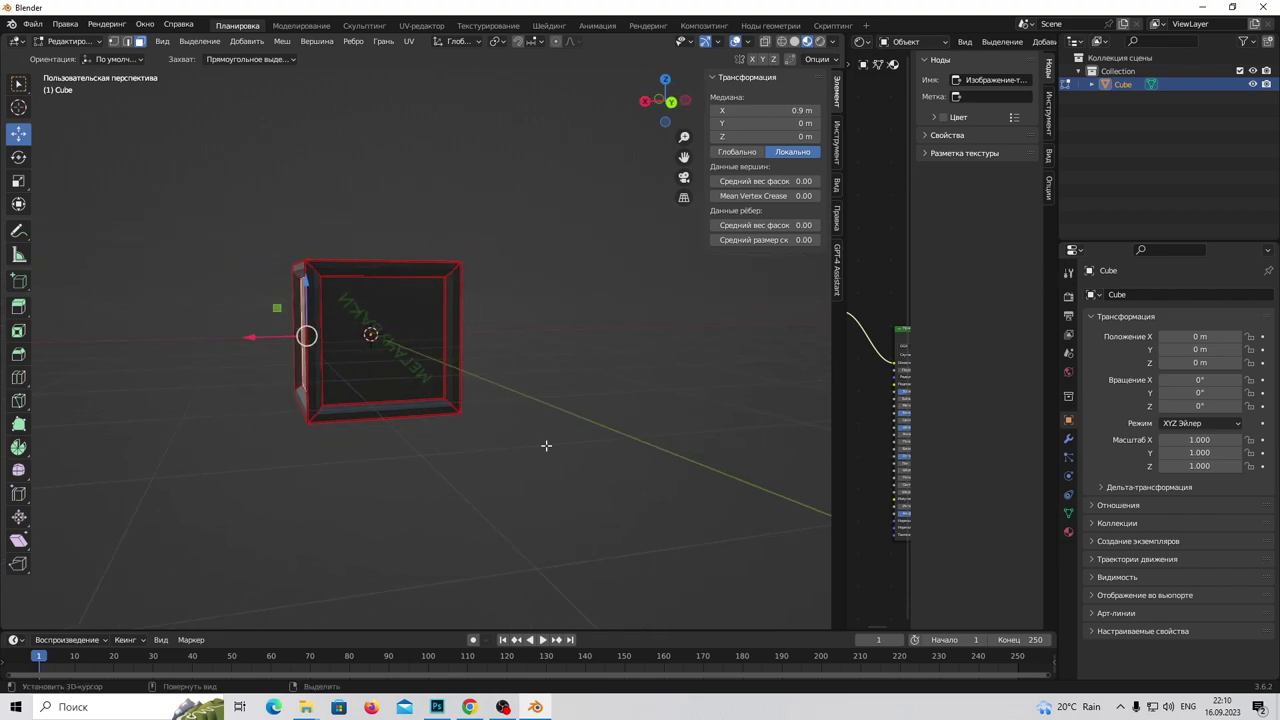
pyautogui.click(440, 708)
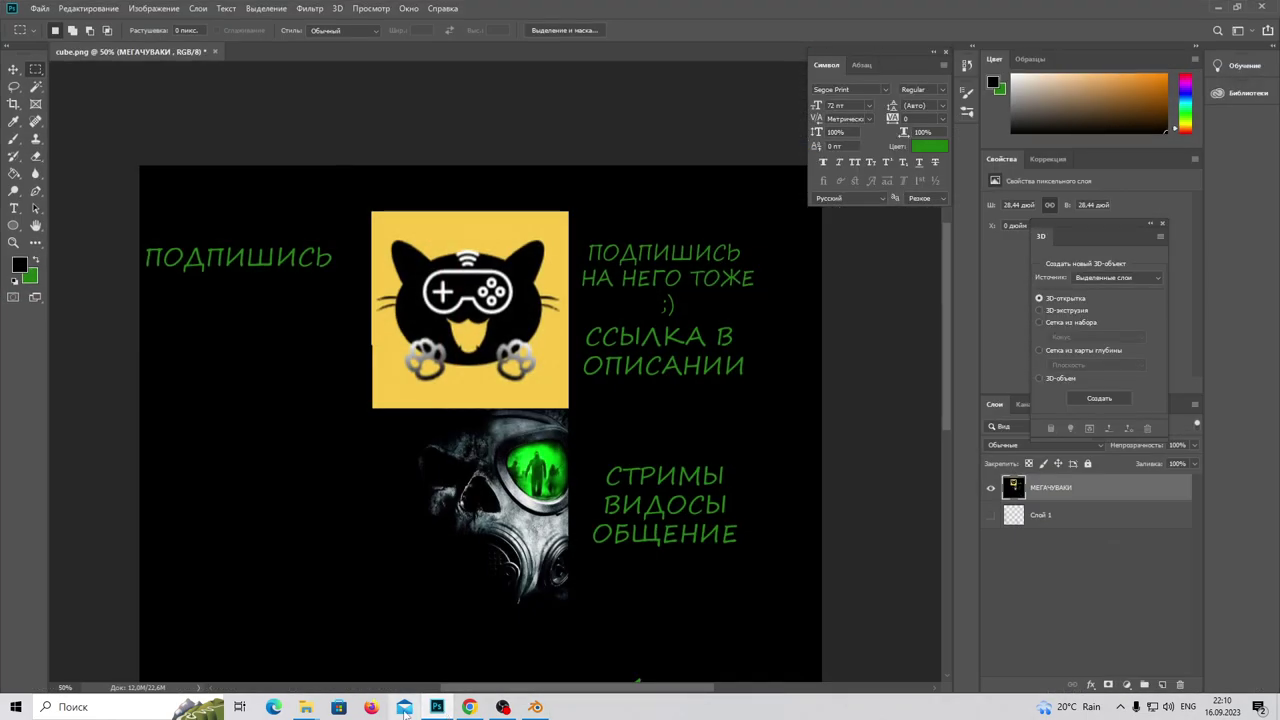
# Compare the textured Blender cube against the Photoshop texture sheet
pyautogui.click(536, 708)
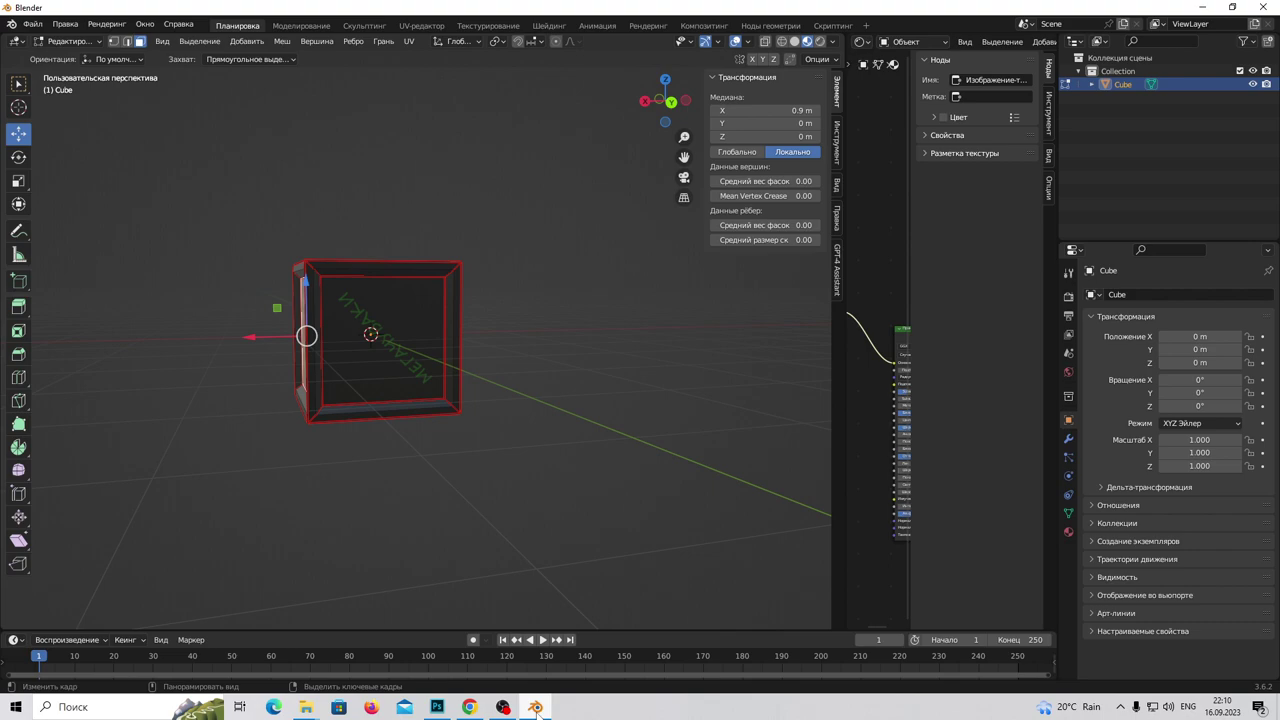
pyautogui.click(536, 708)
pyautogui.scroll(-2, 648, 540)
pyautogui.scroll(-2, 649, 545)
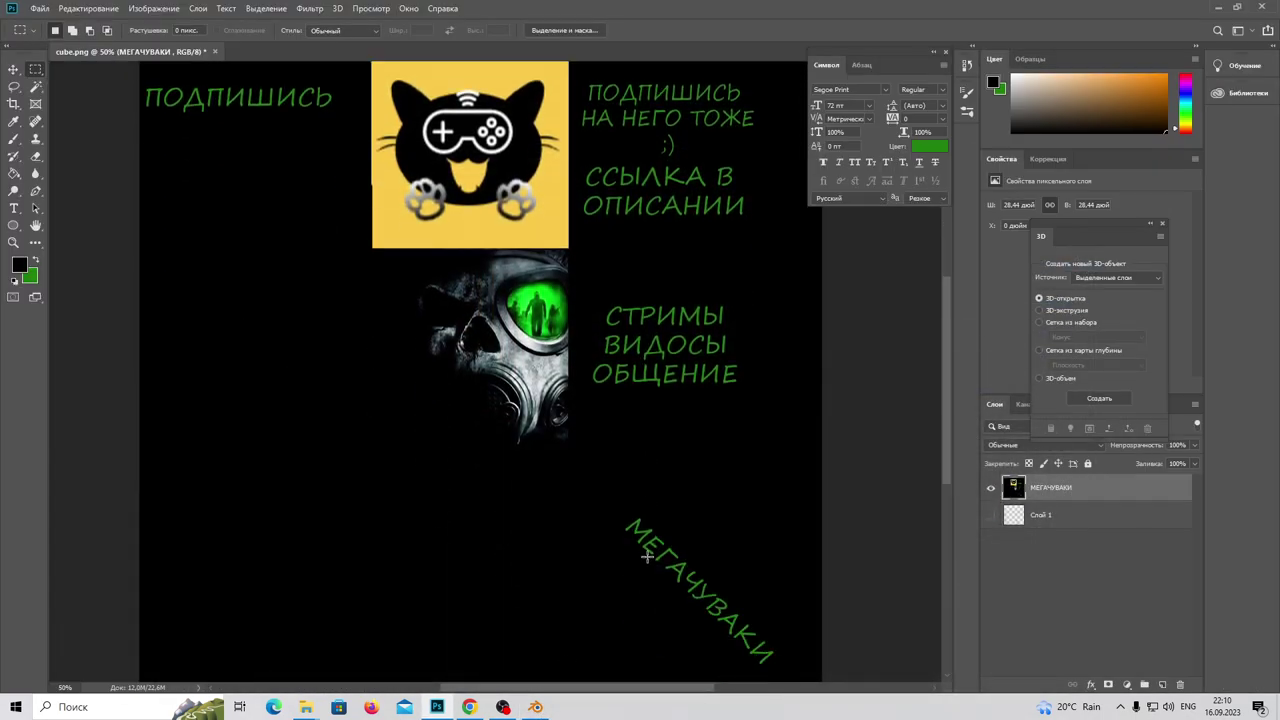
pyautogui.scroll(-2, 649, 560)
pyautogui.scroll(-1, 649, 560)
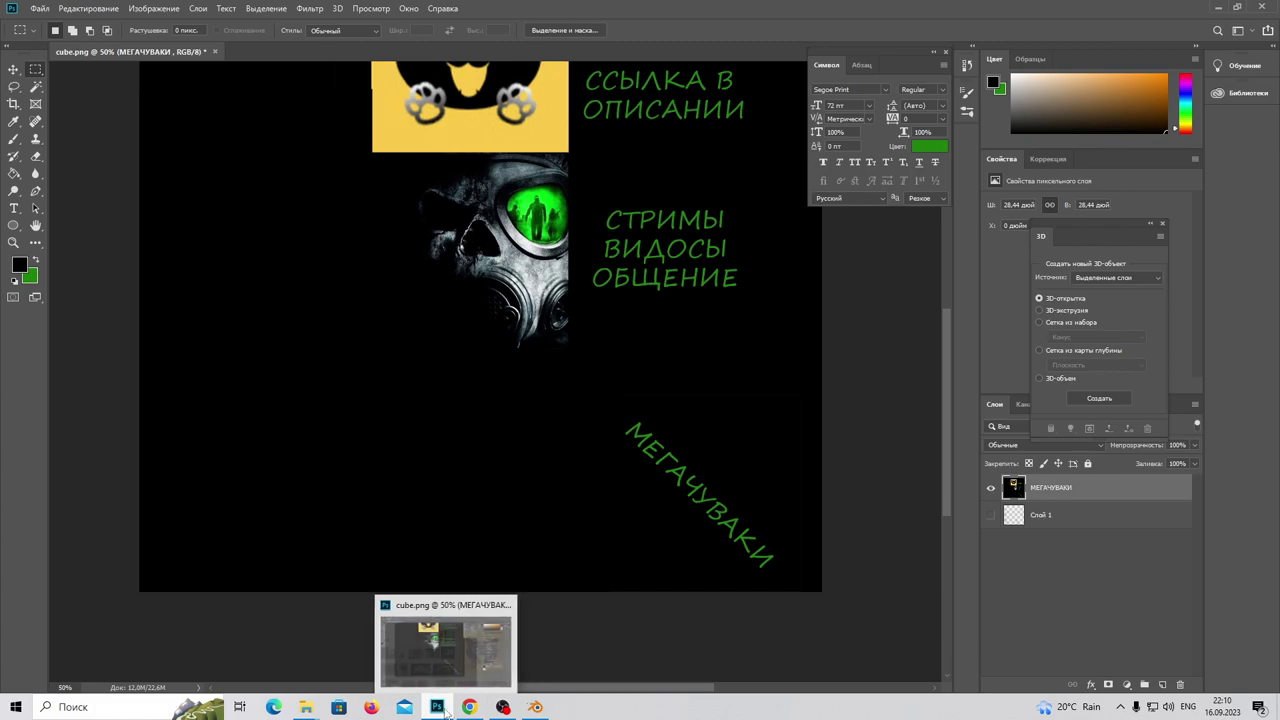
pyautogui.click(535, 708)
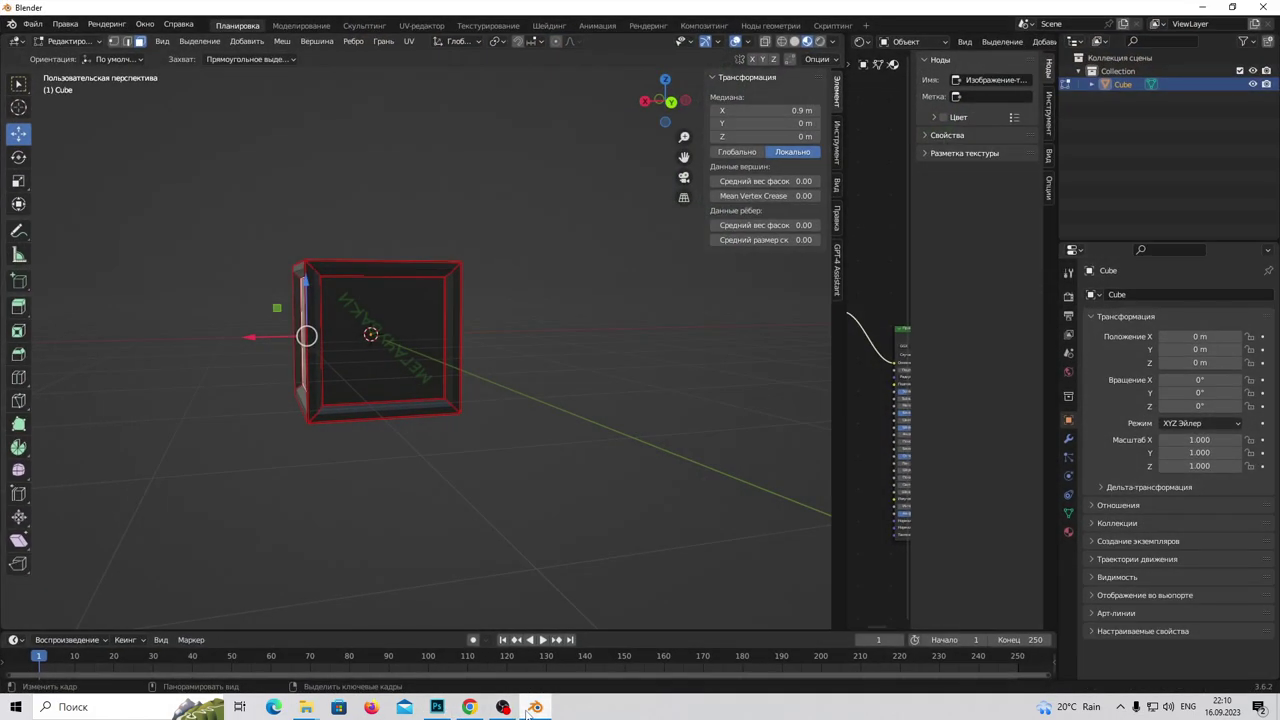
pyautogui.click(533, 708)
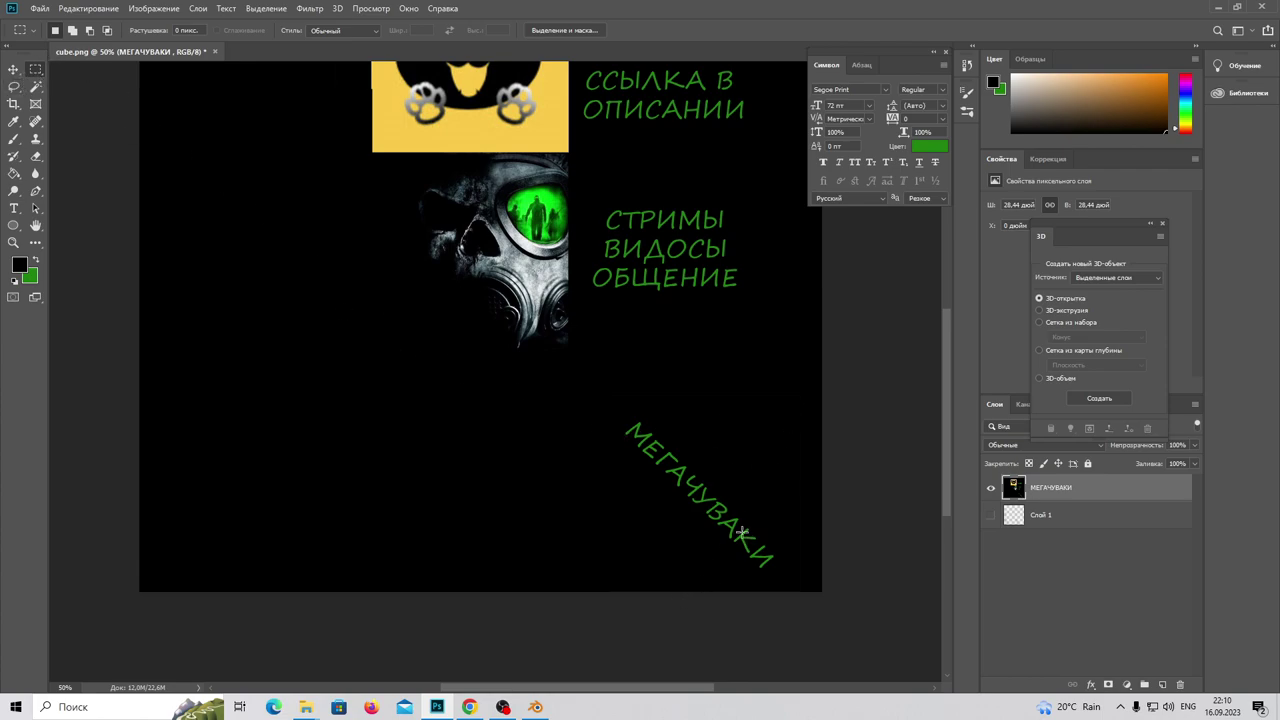
# Copy the diagonal МЕГАЧУВАКИ caption onto its own layer and rotate it exactly 90°
pyautogui.moveTo(618, 419); pyautogui.dragTo(780, 597)
pyautogui.hotkey('ctrl', 'j')
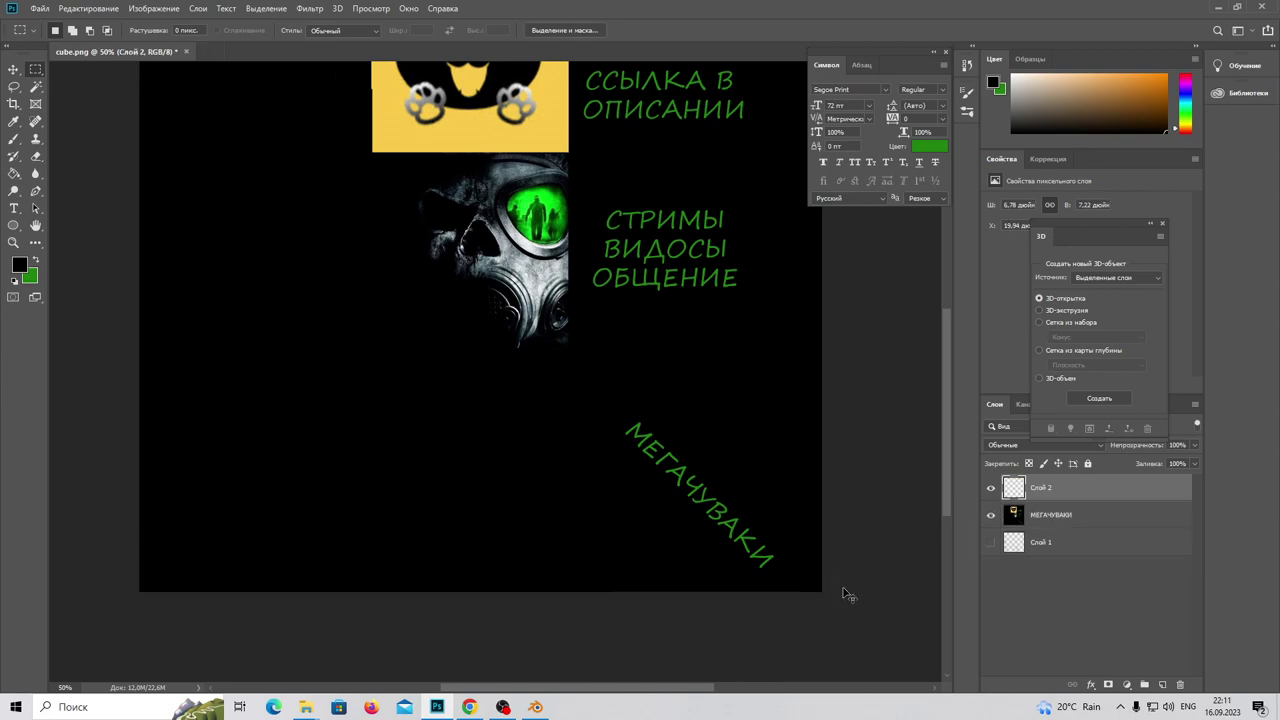
pyautogui.hotkey('ctrl', 't')
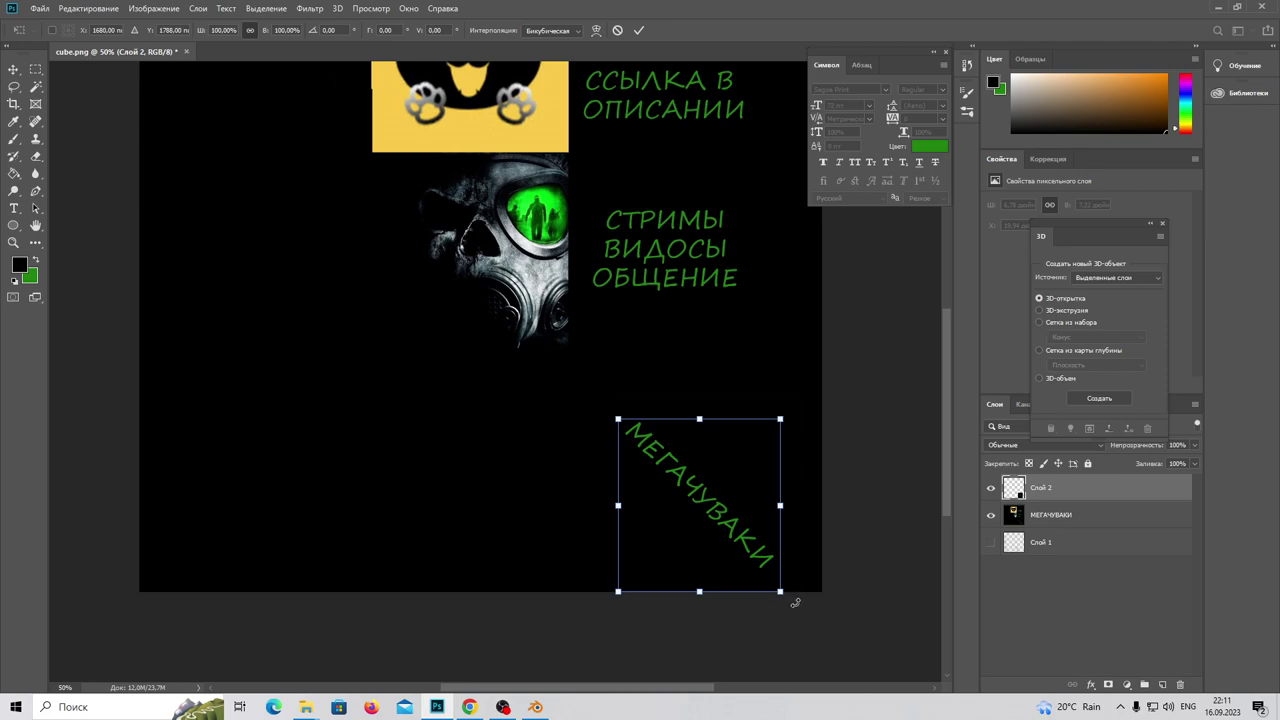
pyautogui.moveTo(795, 603); pyautogui.dragTo(600, 603)
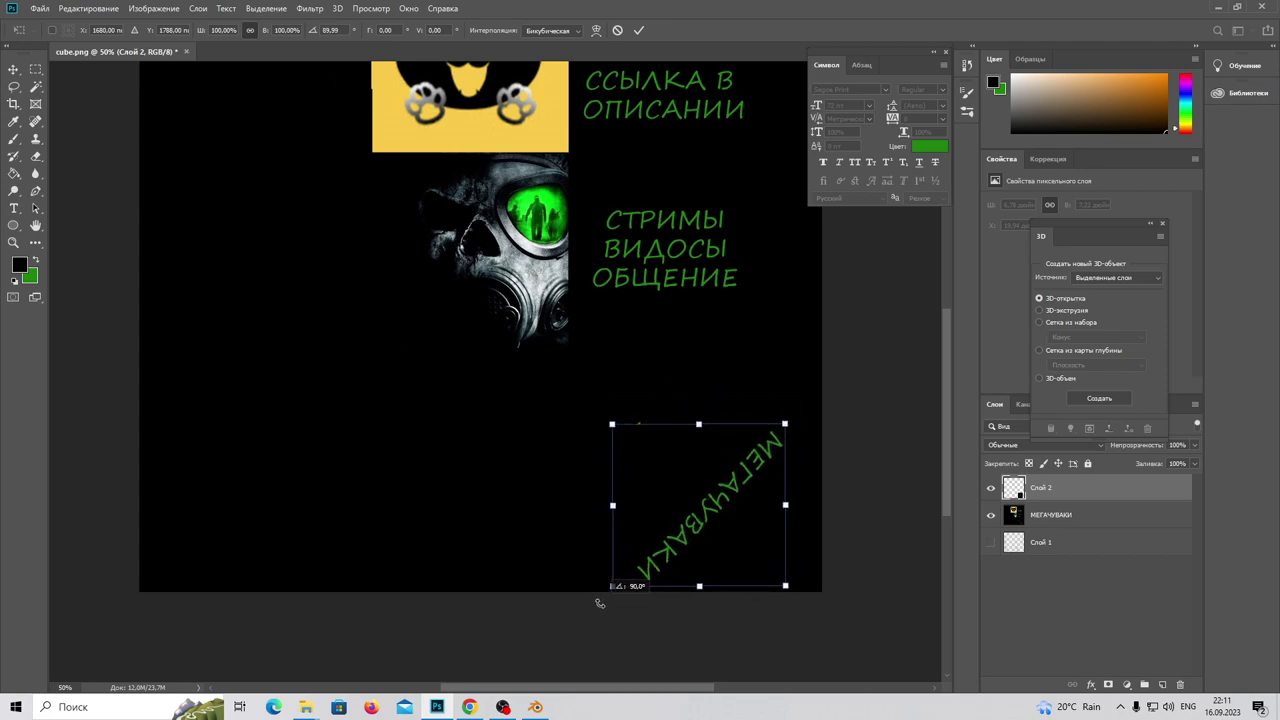
pyautogui.moveTo(600, 603); pyautogui.dragTo(594, 600)
pyautogui.write('90')
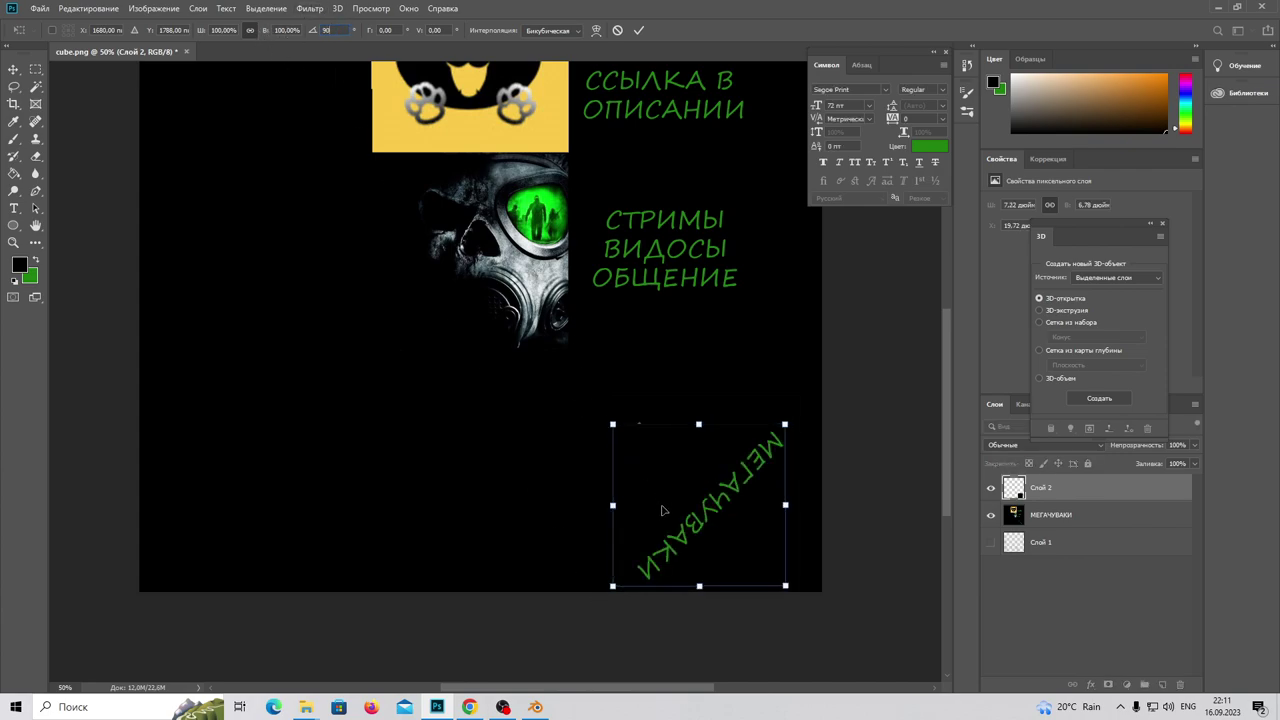
pyautogui.moveTo(662, 501); pyautogui.dragTo(659, 498)
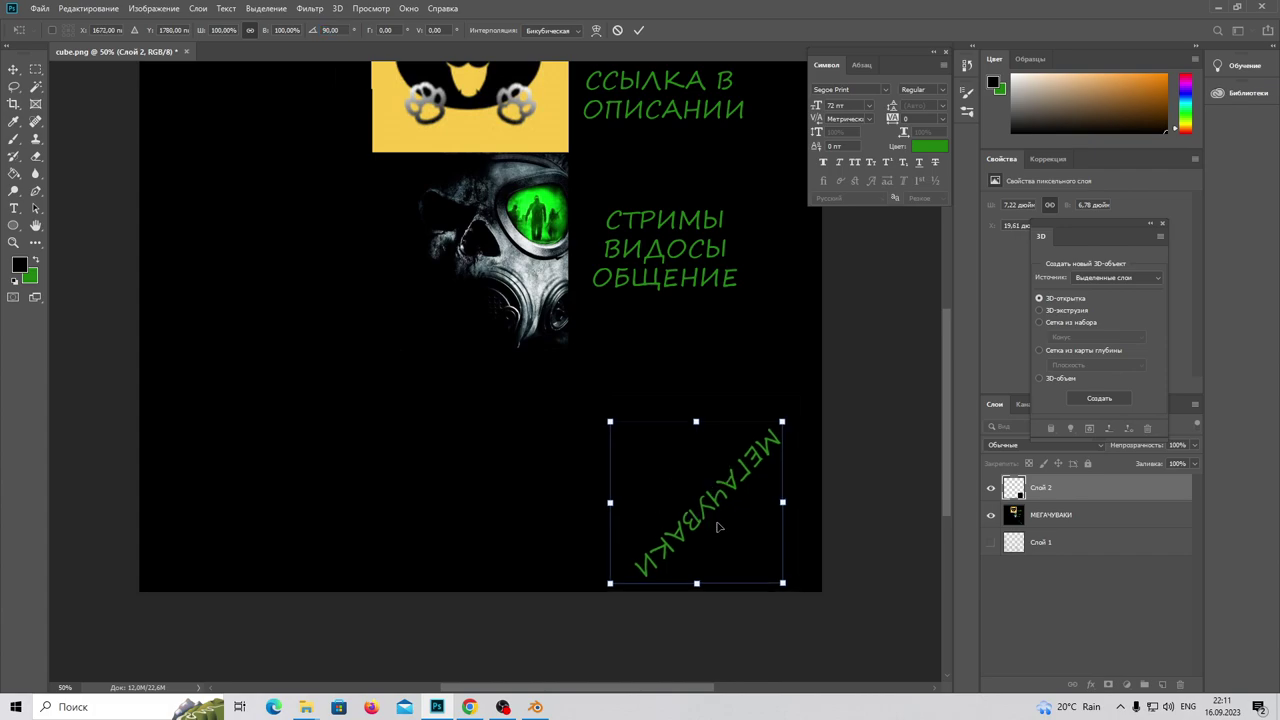
pyautogui.press('Return')
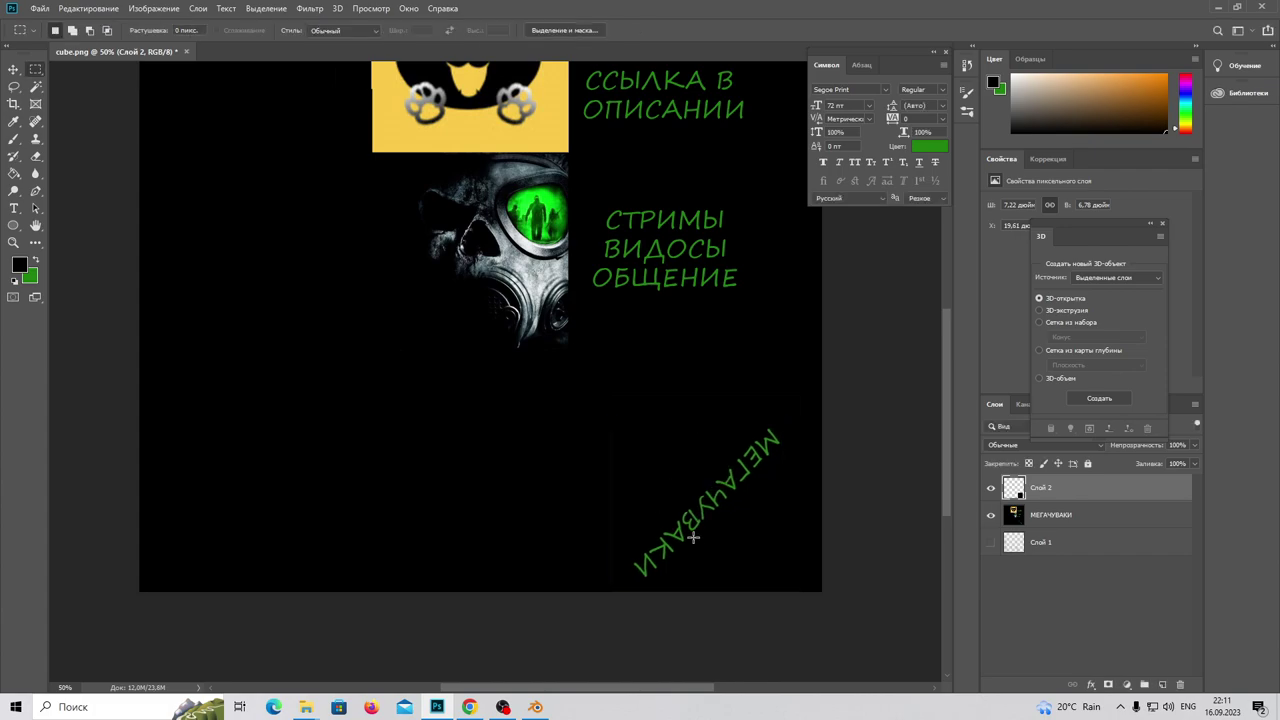
# Merge the rotated caption layer and the artwork into a single layer
pyautogui.keyDown('shift'); pyautogui.click(1091, 520); pyautogui.keyUp('shift')
pyautogui.rightClick(1091, 520)
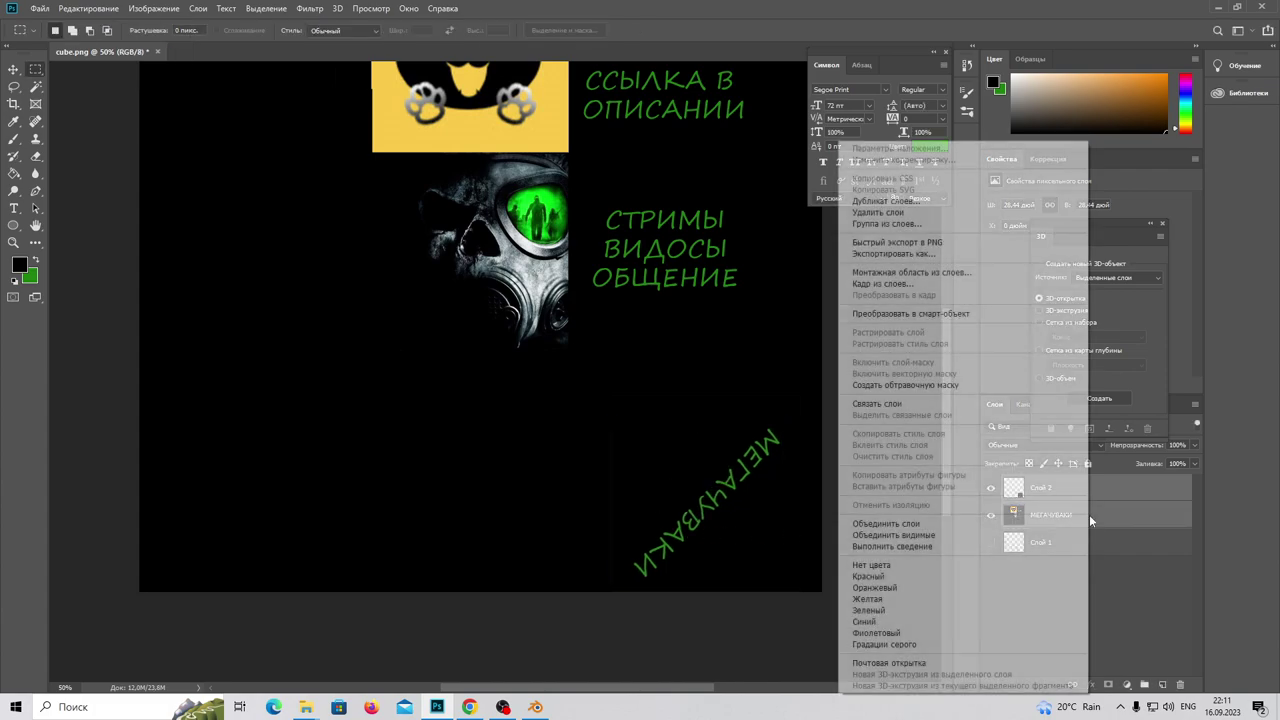
pyautogui.click(1000, 524)
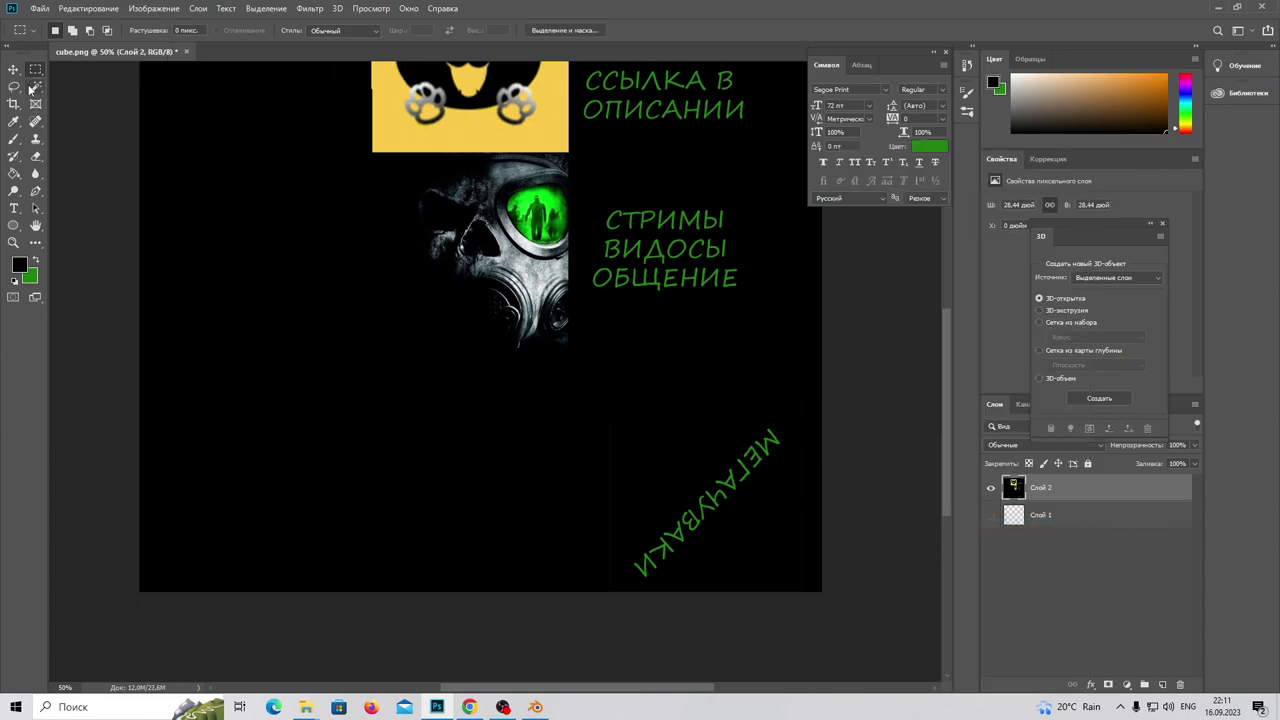
pyautogui.click(14, 139)
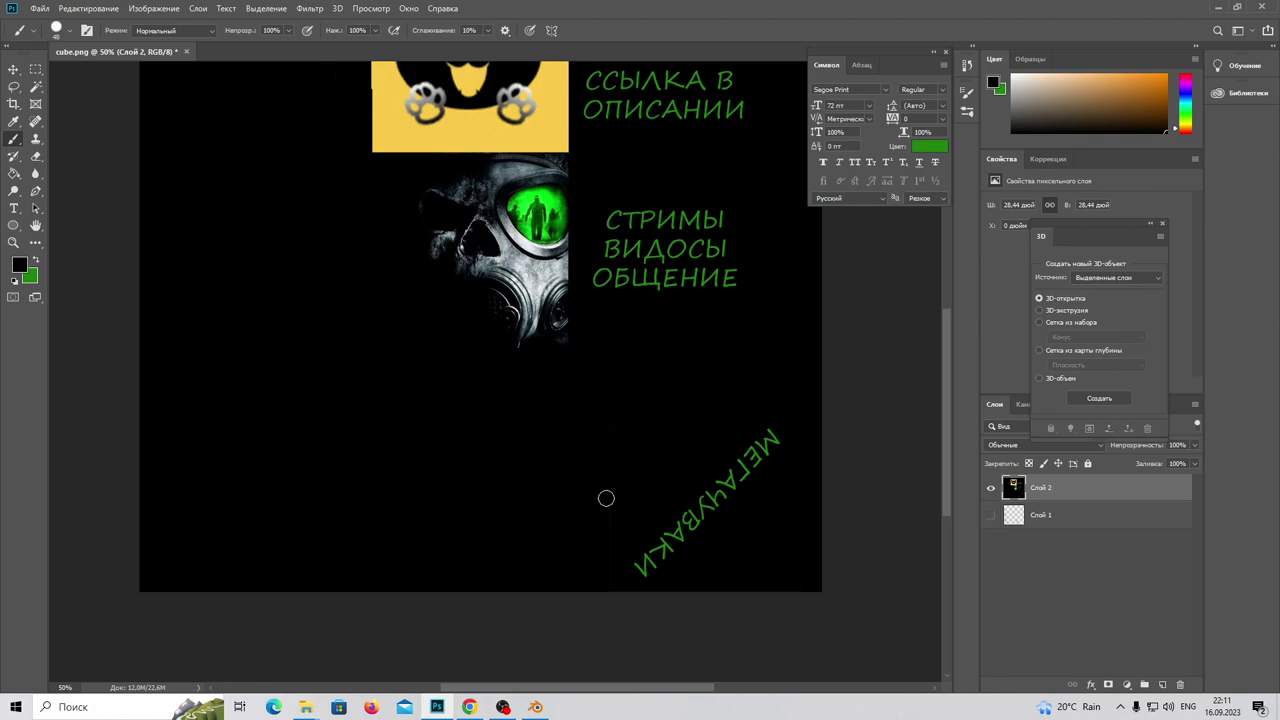
pyautogui.click(39, 8)
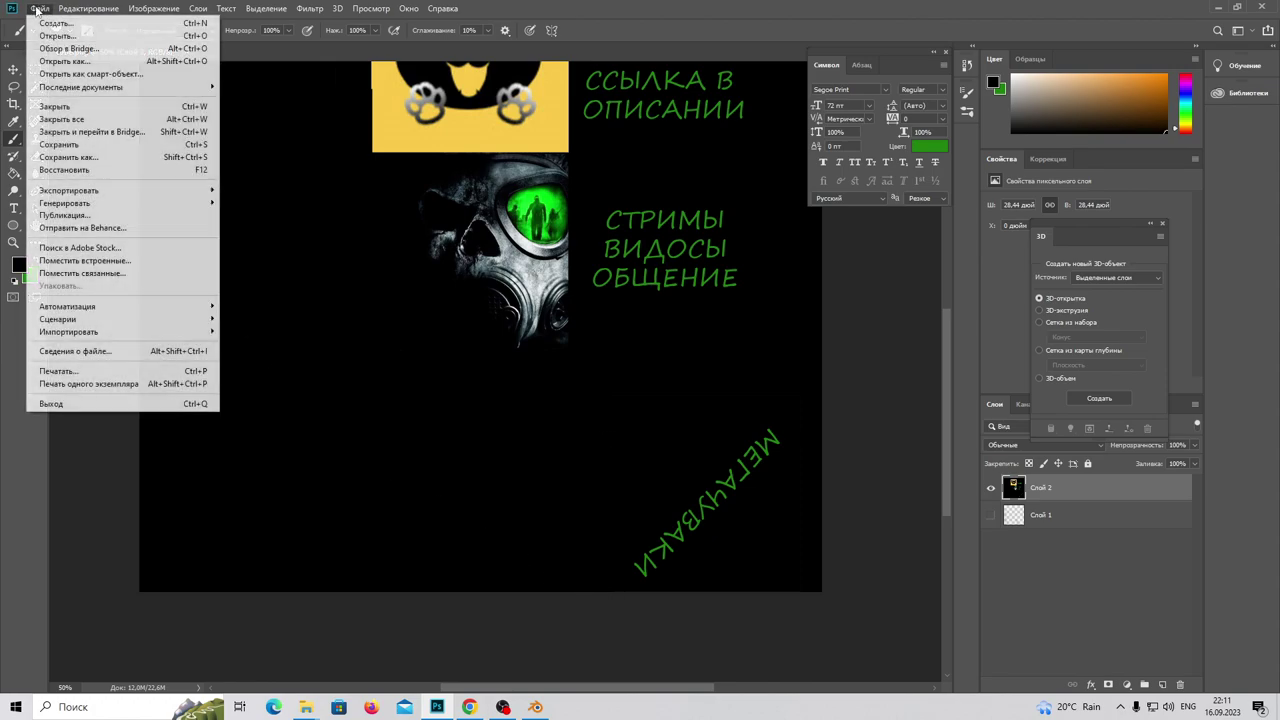
# Save the artwork as a JPEG over the desktop cube READY file at quality 12
pyautogui.click(150, 157)
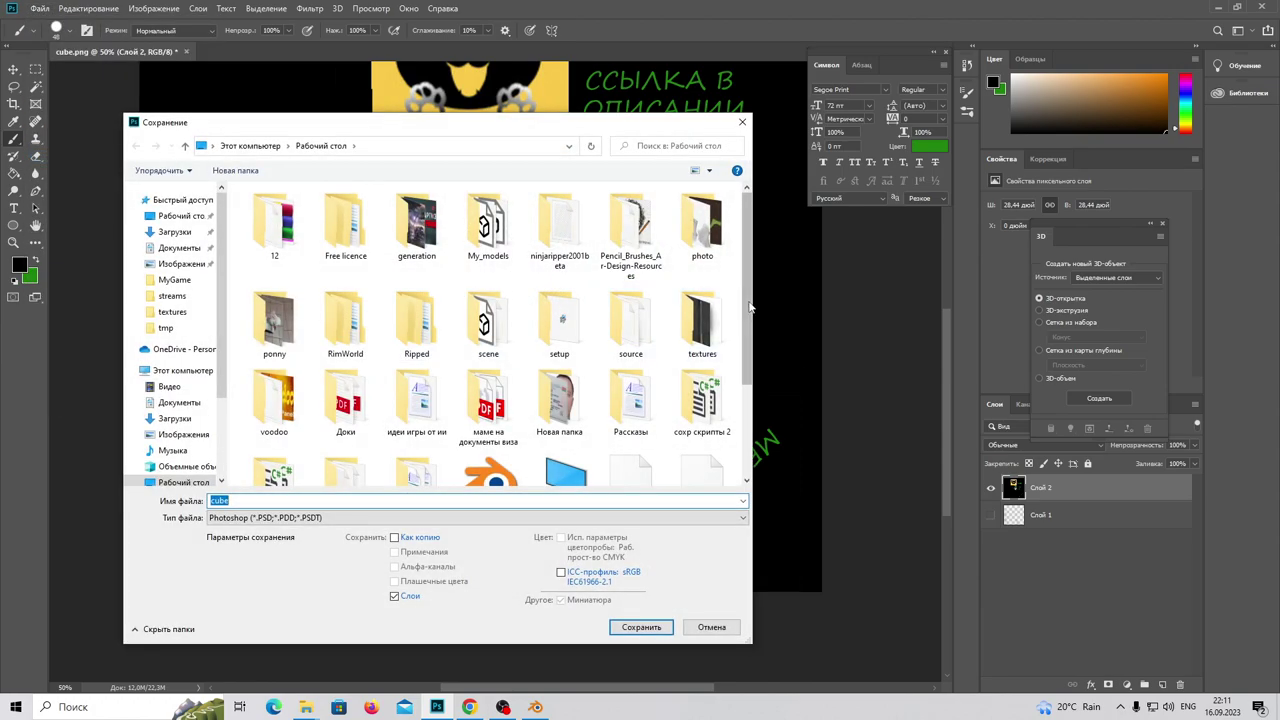
pyautogui.moveTo(746, 285); pyautogui.dragTo(746, 380)
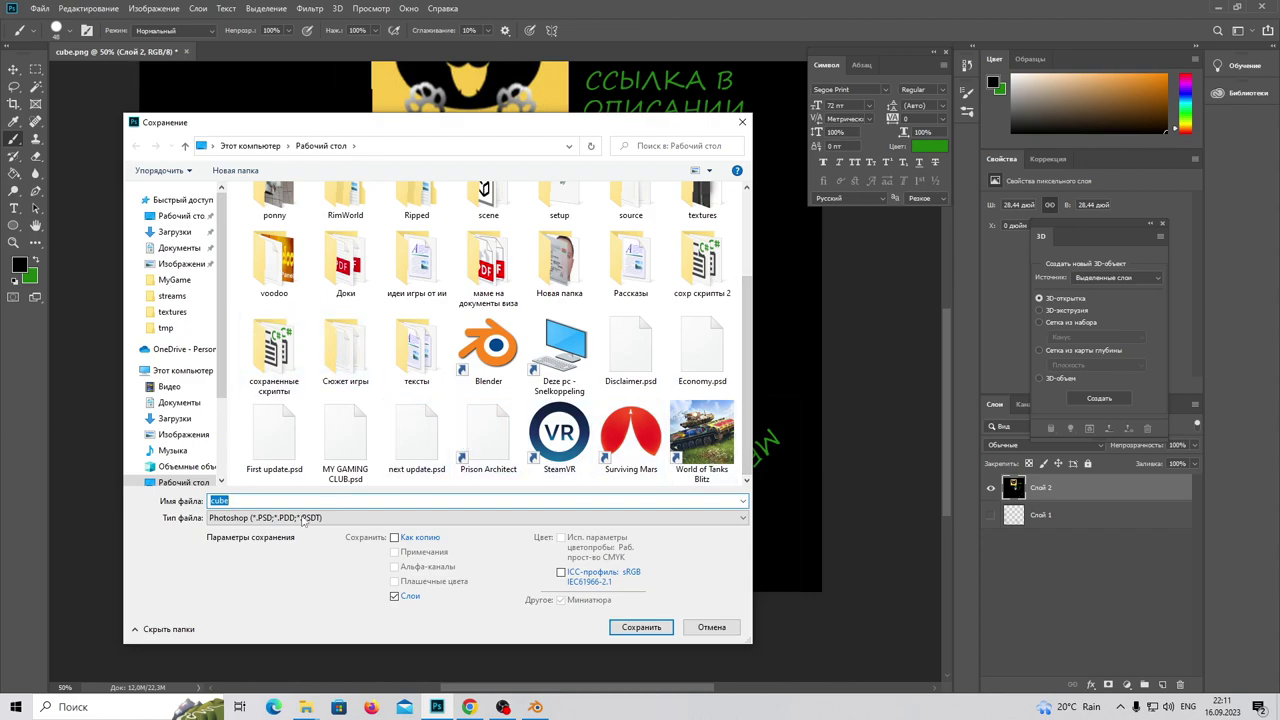
pyautogui.click(305, 518)
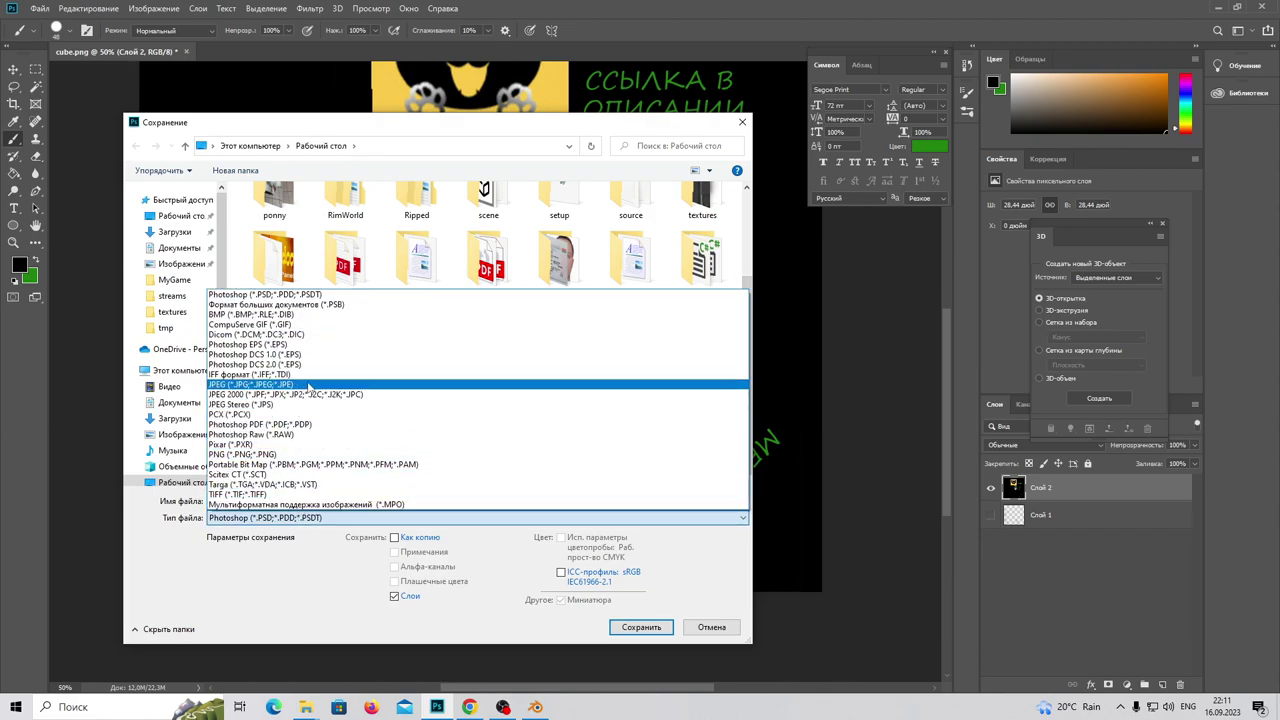
pyautogui.click(300, 384)
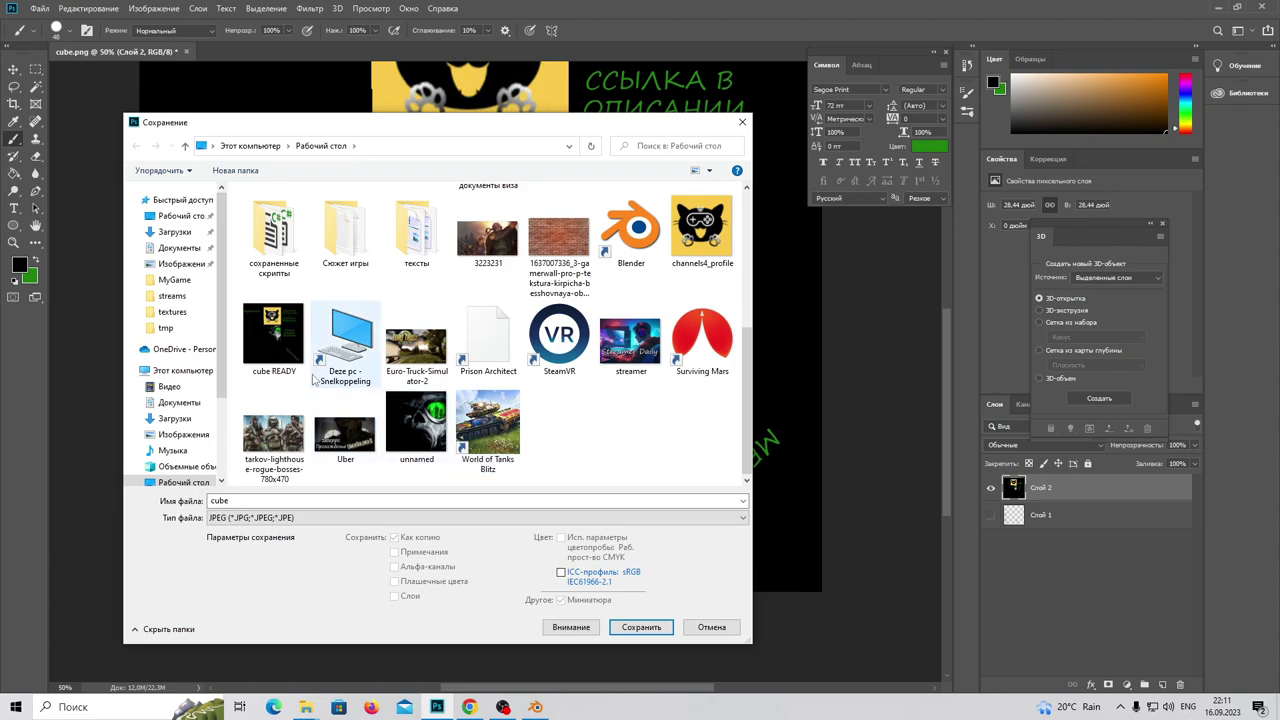
pyautogui.click(305, 356)
pyautogui.click(646, 627)
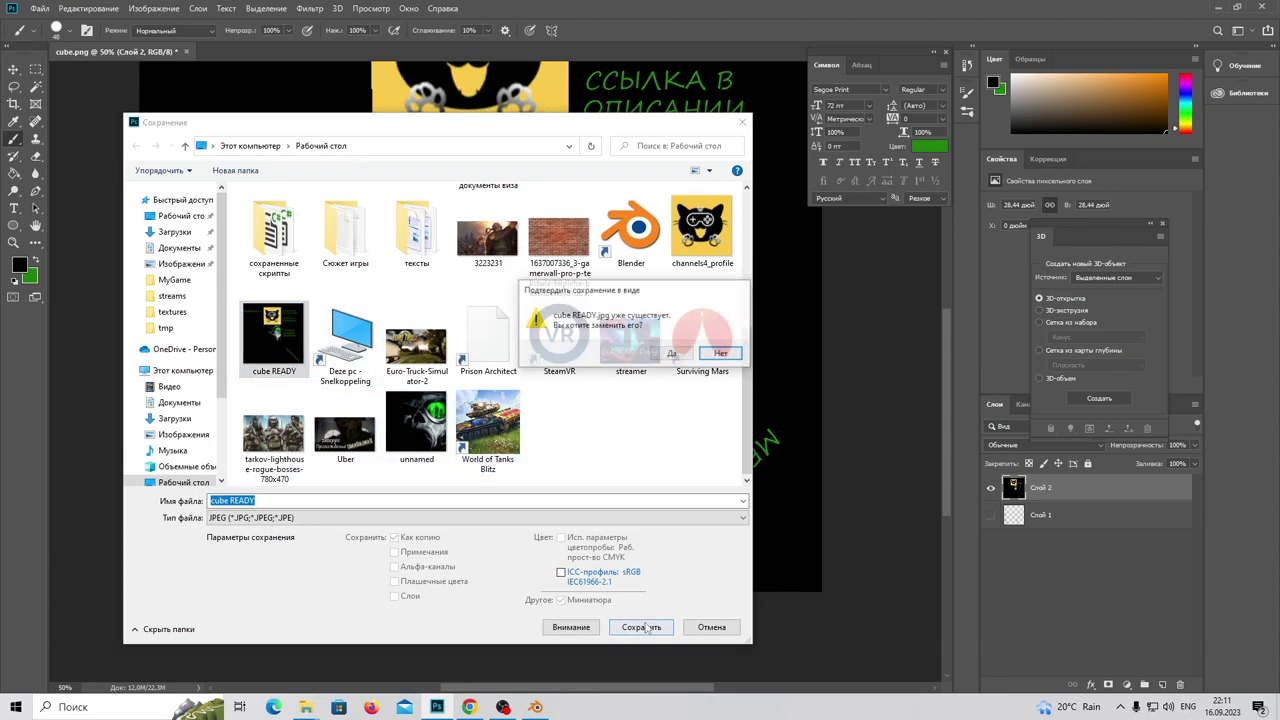
pyautogui.click(666, 356)
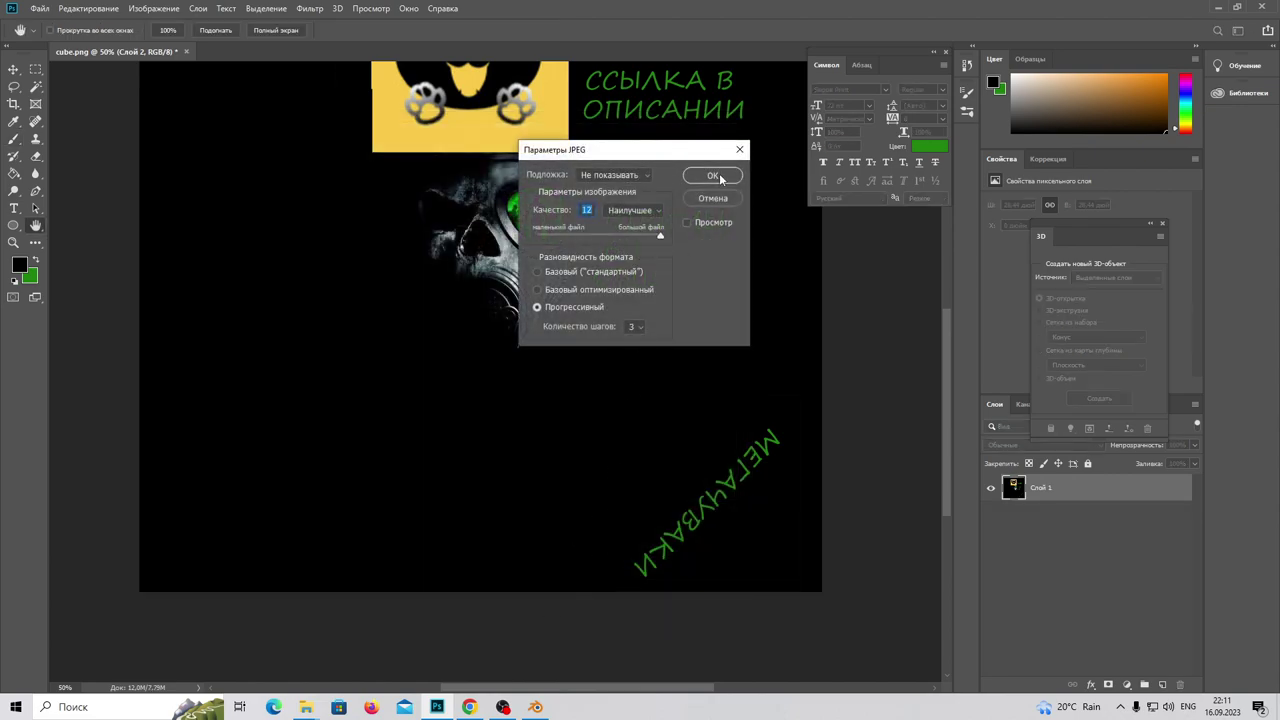
pyautogui.click(719, 177)
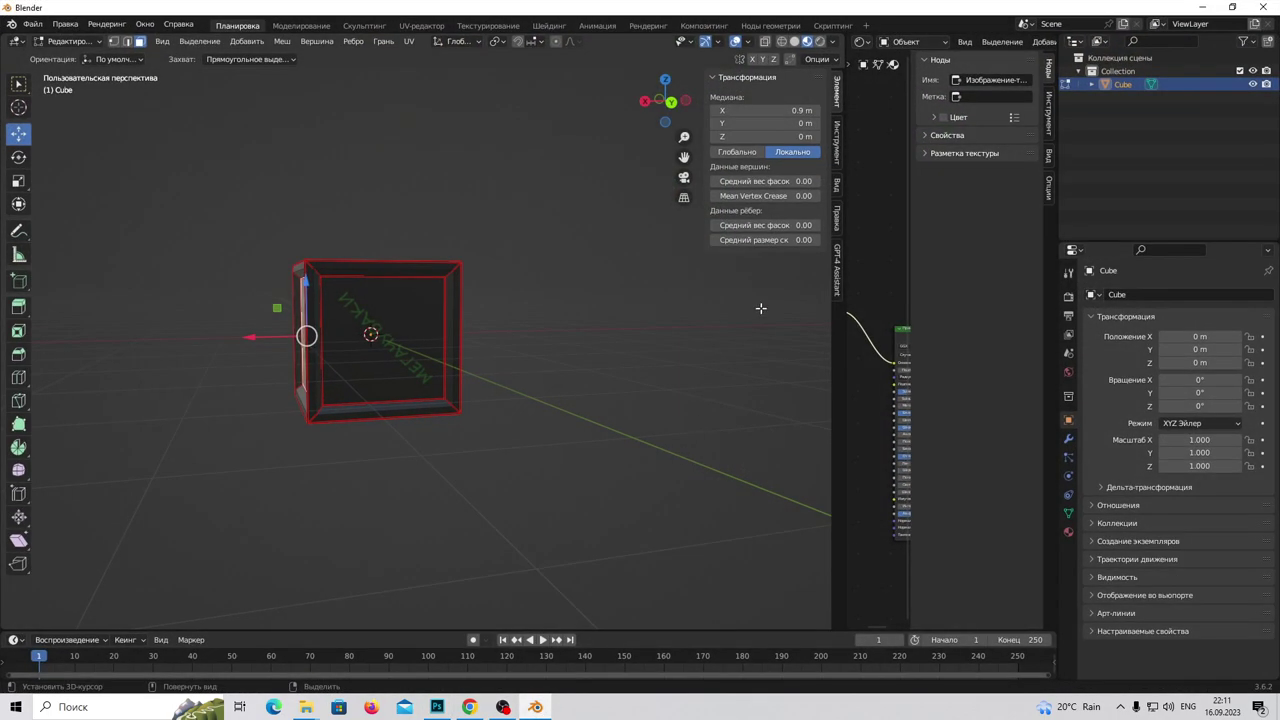
# Reload the Image Texture node with the re-saved cube READY.jpg from the desktop
pyautogui.click(535, 707)
pyautogui.moveTo(843, 385); pyautogui.dragTo(488, 400)
pyautogui.scroll(2, 686, 330)
pyautogui.scroll(1, 571, 517)
pyautogui.scroll(2, 738, 364)
pyautogui.click(744, 340)
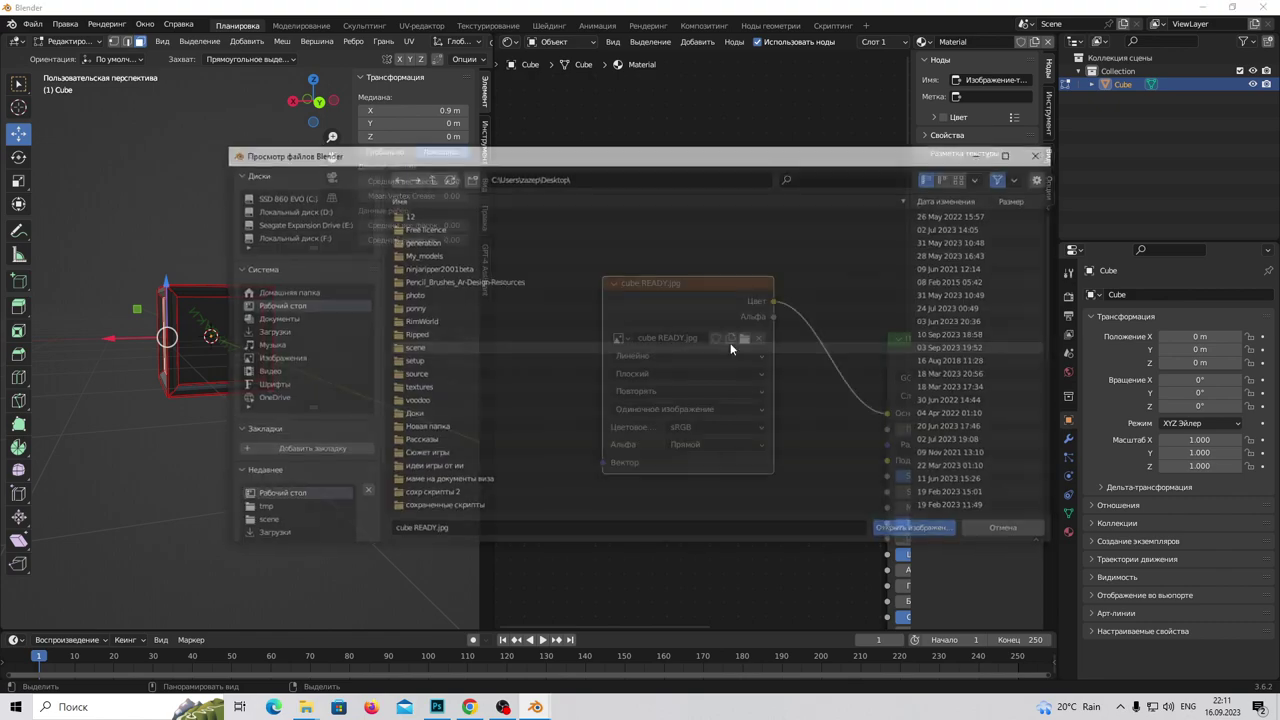
pyautogui.scroll(-4, 500, 495)
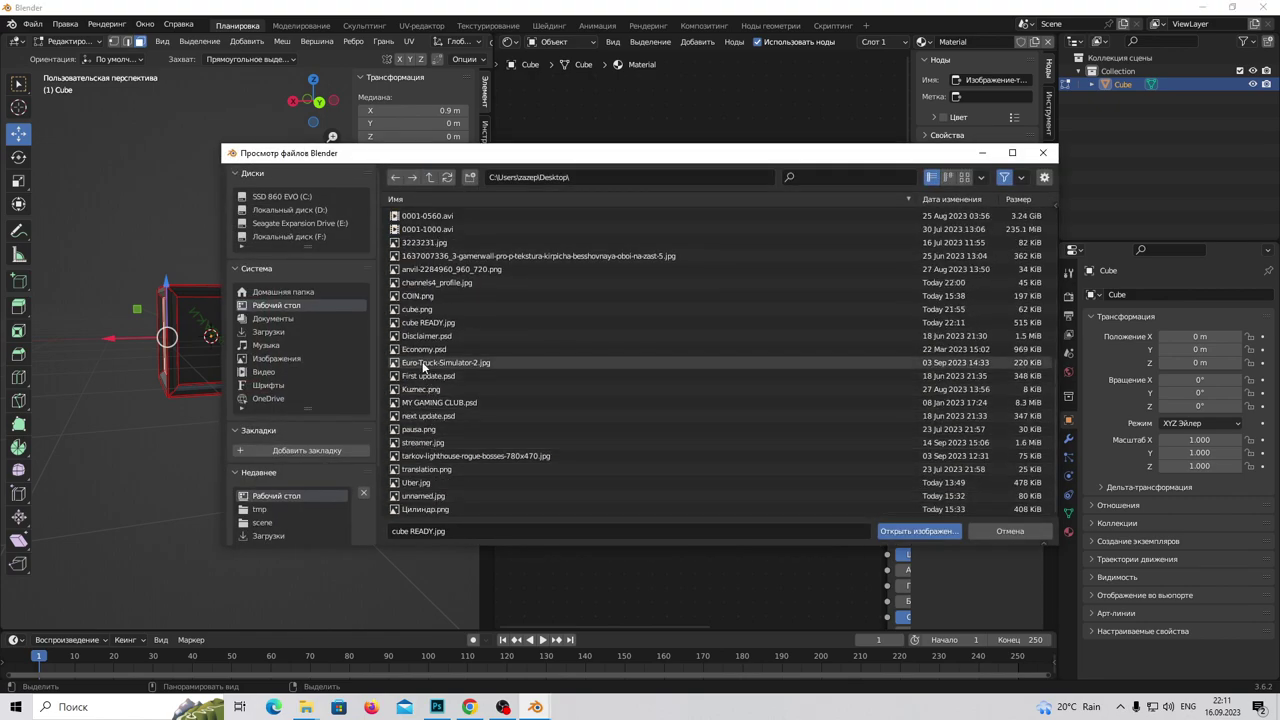
pyautogui.click(435, 322)
pyautogui.click(925, 532)
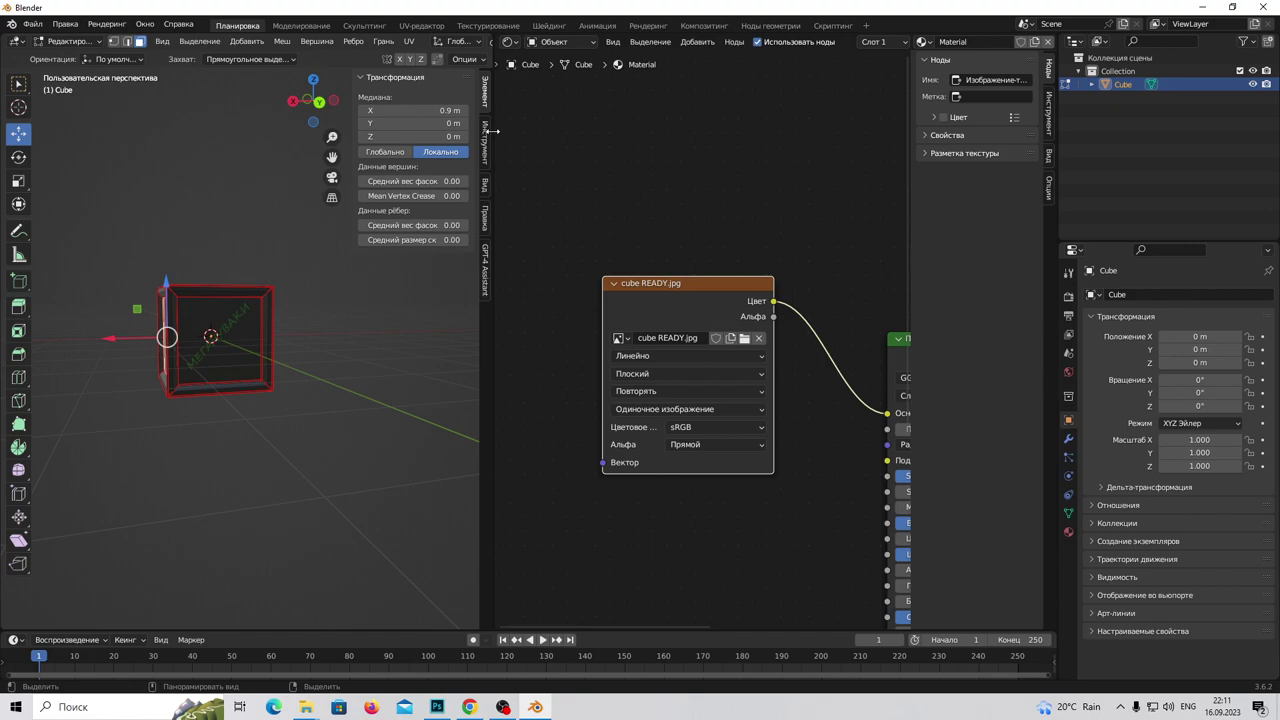
# Widen the 3D view and orbit to see the cube's updated black-backed captions
pyautogui.moveTo(491, 131); pyautogui.dragTo(903, 150)
pyautogui.scroll(2, 423, 434)
pyautogui.moveTo(423, 434)
pyautogui.mouseDown(button='middle')
pyautogui.moveTo(505, 448)
pyautogui.moveTo(236, 475)
pyautogui.mouseUp(button='middle')
pyautogui.scroll(-5, 505, 448)
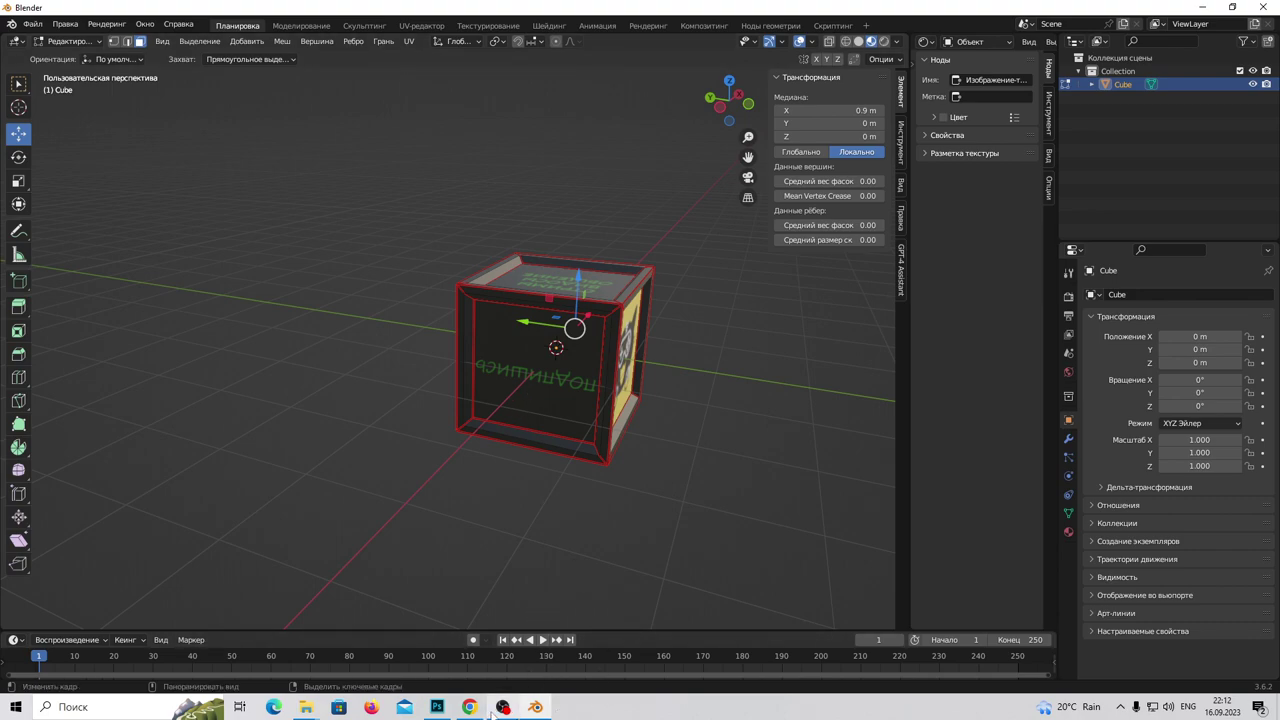
# Copy the top-left ПОДПИШИСЬ caption to a new layer and flip it vertically with height -100%
pyautogui.click(437, 707)
pyautogui.scroll(3, 551, 446)
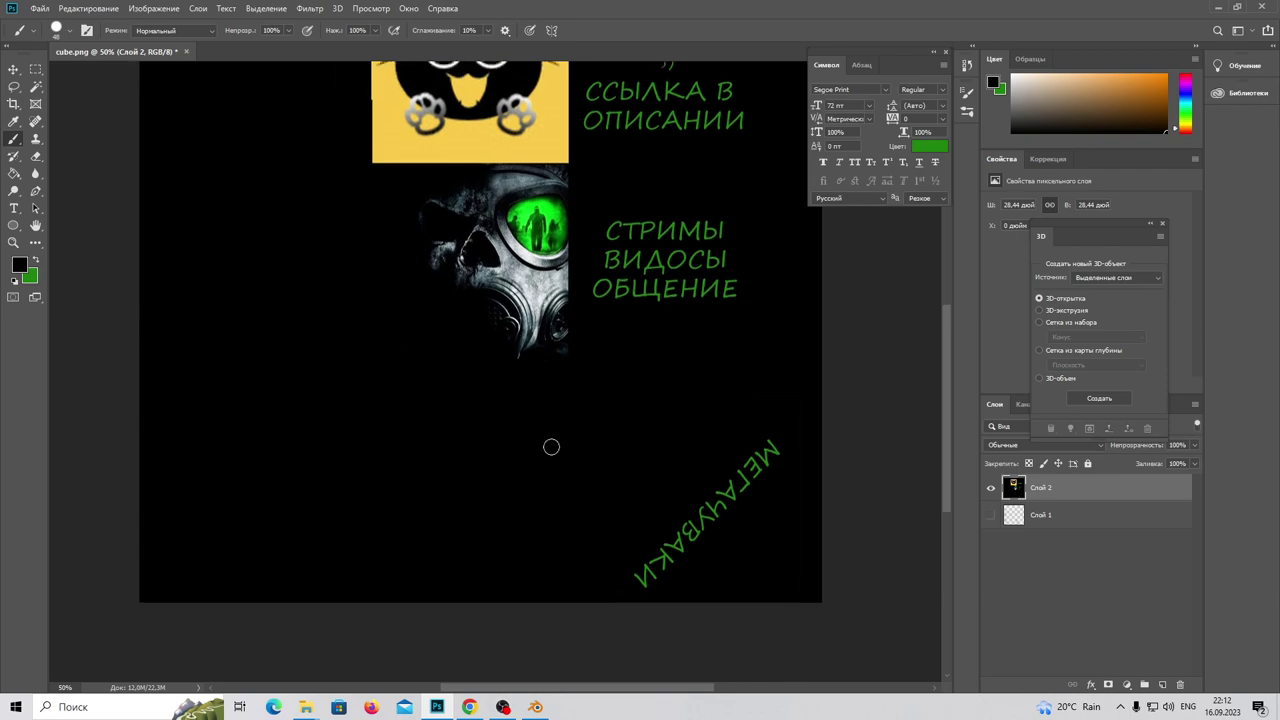
pyautogui.scroll(2, 381, 367)
pyautogui.click(35, 70)
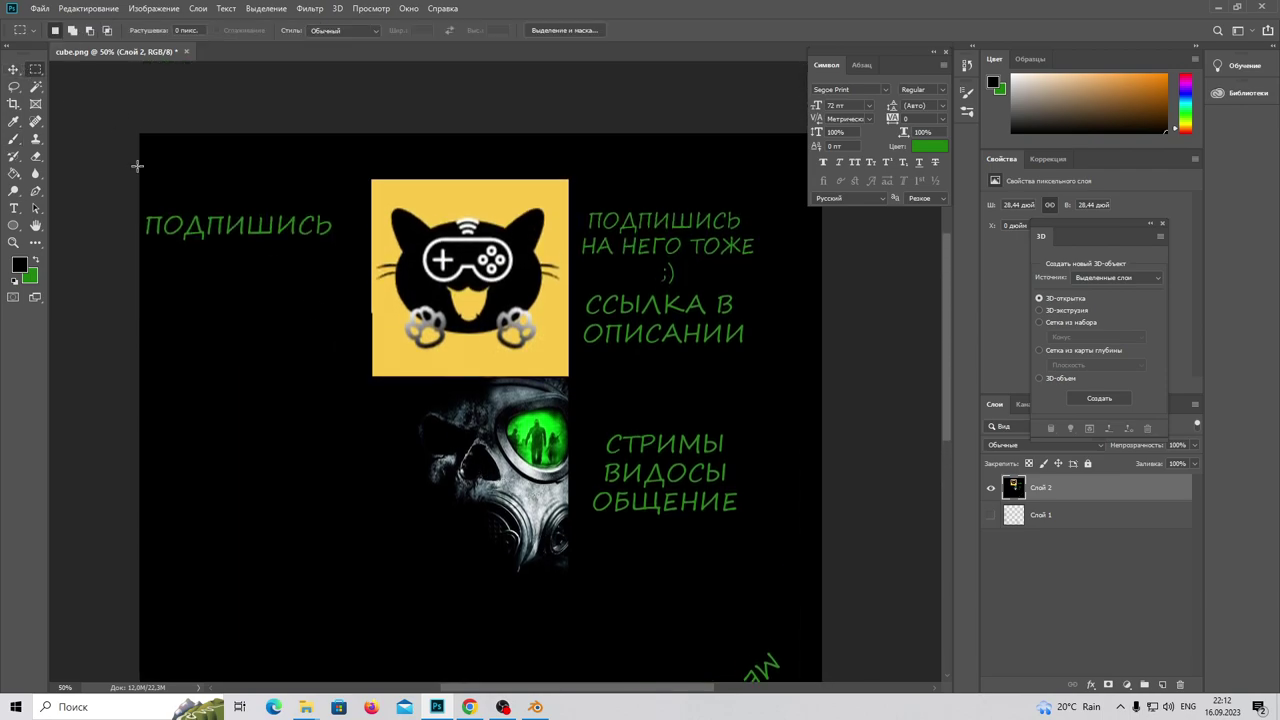
pyautogui.moveTo(139, 208); pyautogui.dragTo(342, 247)
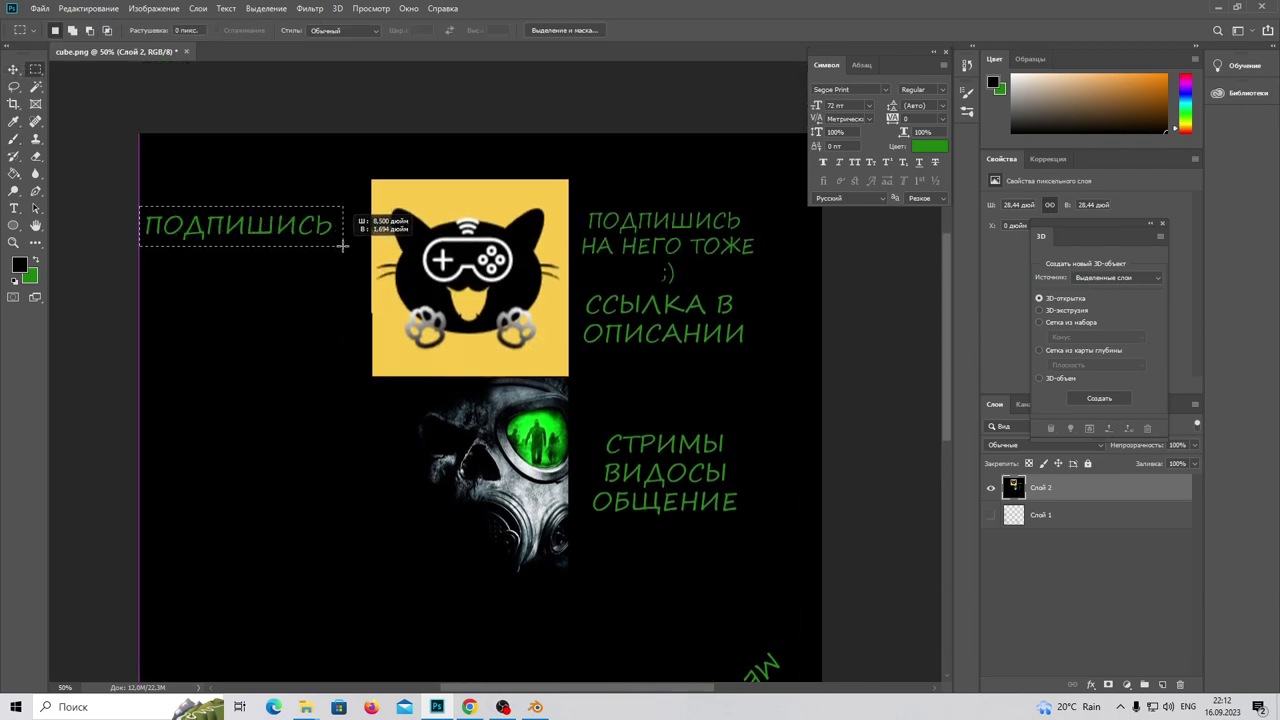
pyautogui.hotkey('ctrl', 'j')
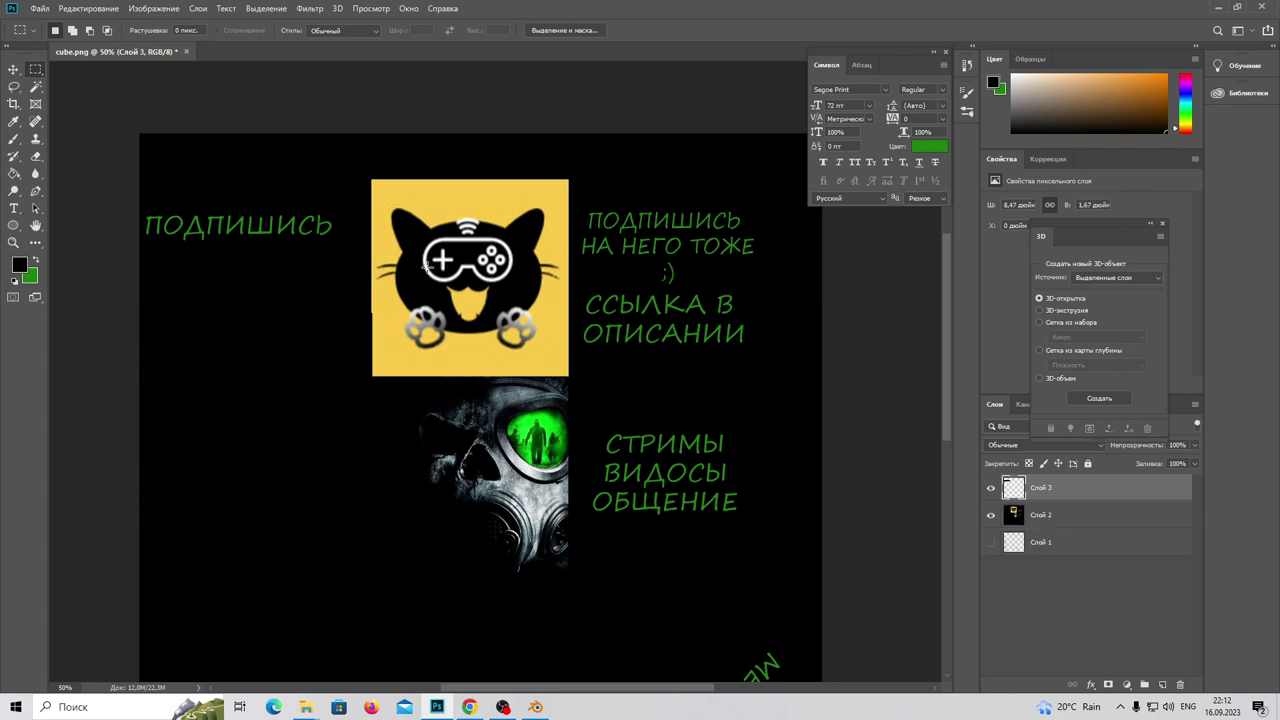
pyautogui.hotkey('ctrl', 't')
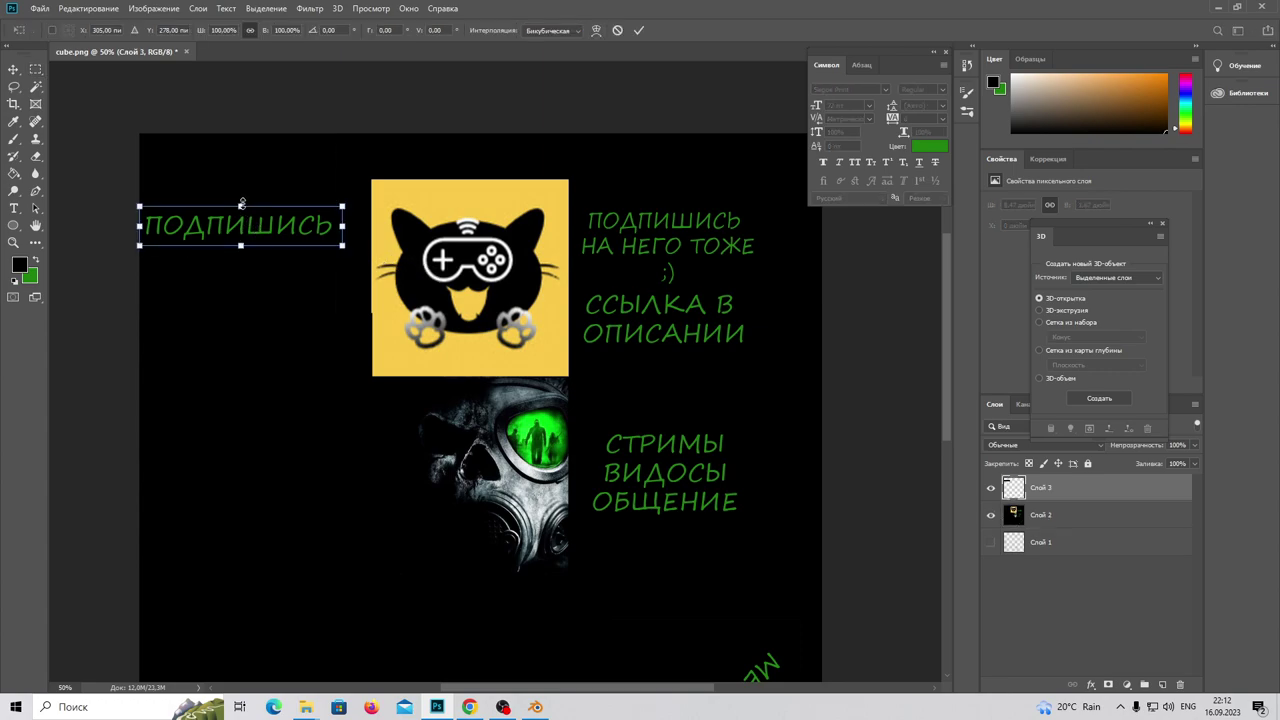
pyautogui.click(241, 203)
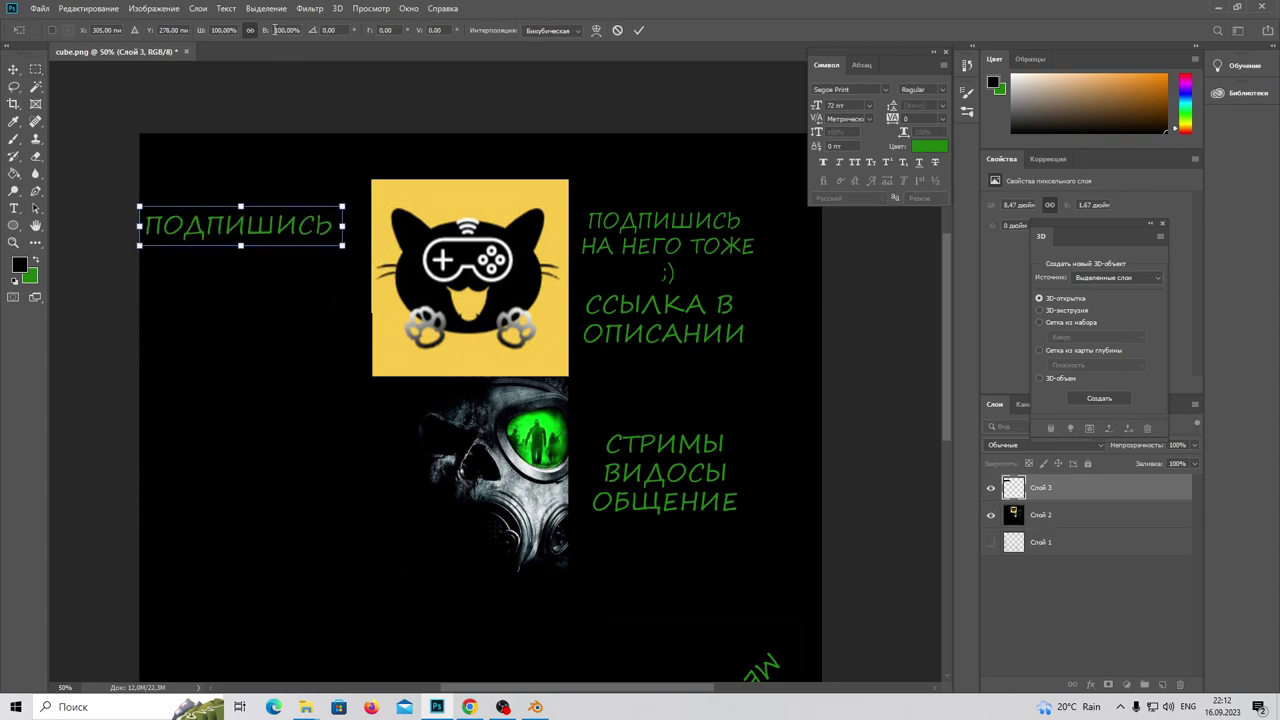
pyautogui.write('-100')
pyautogui.press('Return')
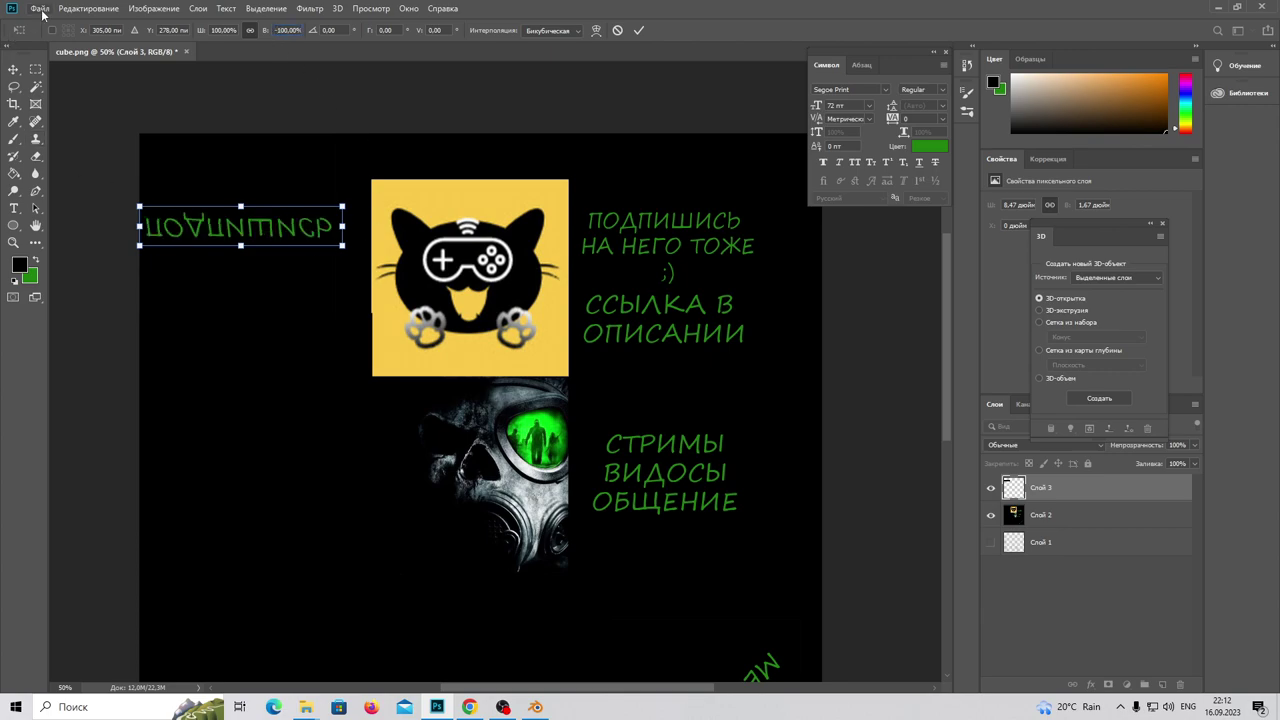
# Commit the flip and save the texture as a JPEG, overwriting the desktop cube READY.jpg
pyautogui.click(42, 10)
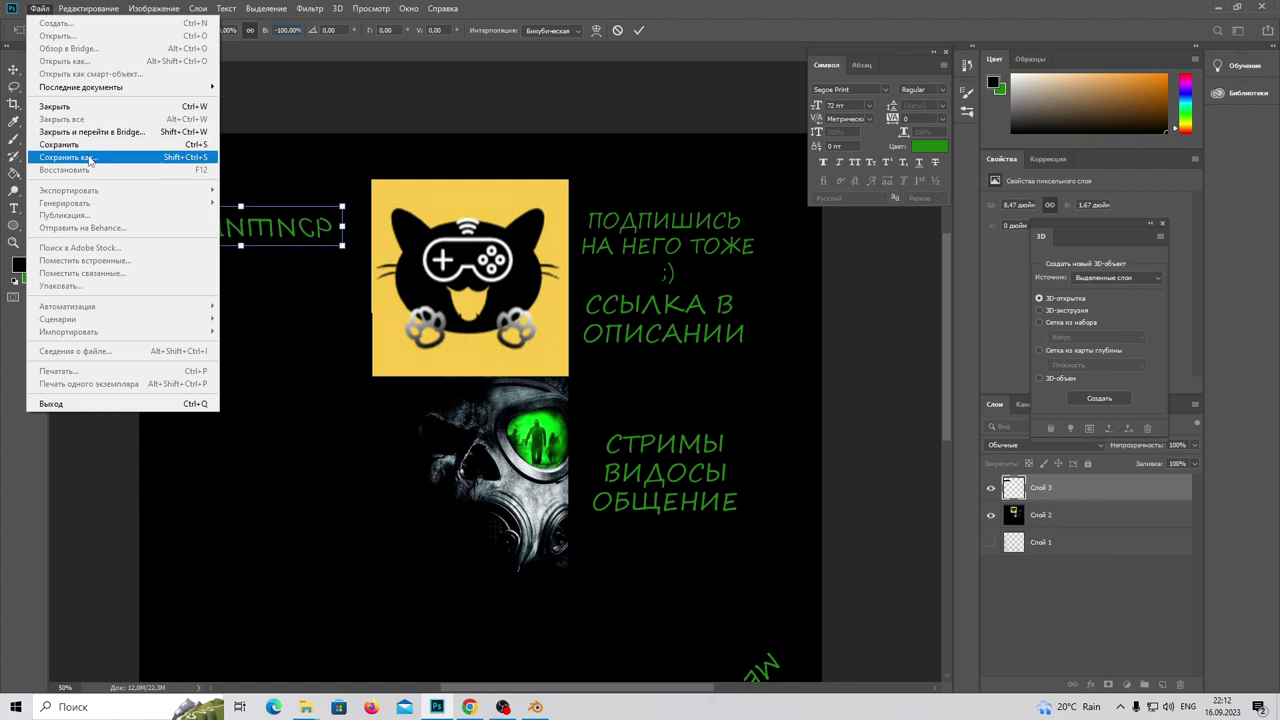
pyautogui.click(68, 157)
pyautogui.click(614, 268)
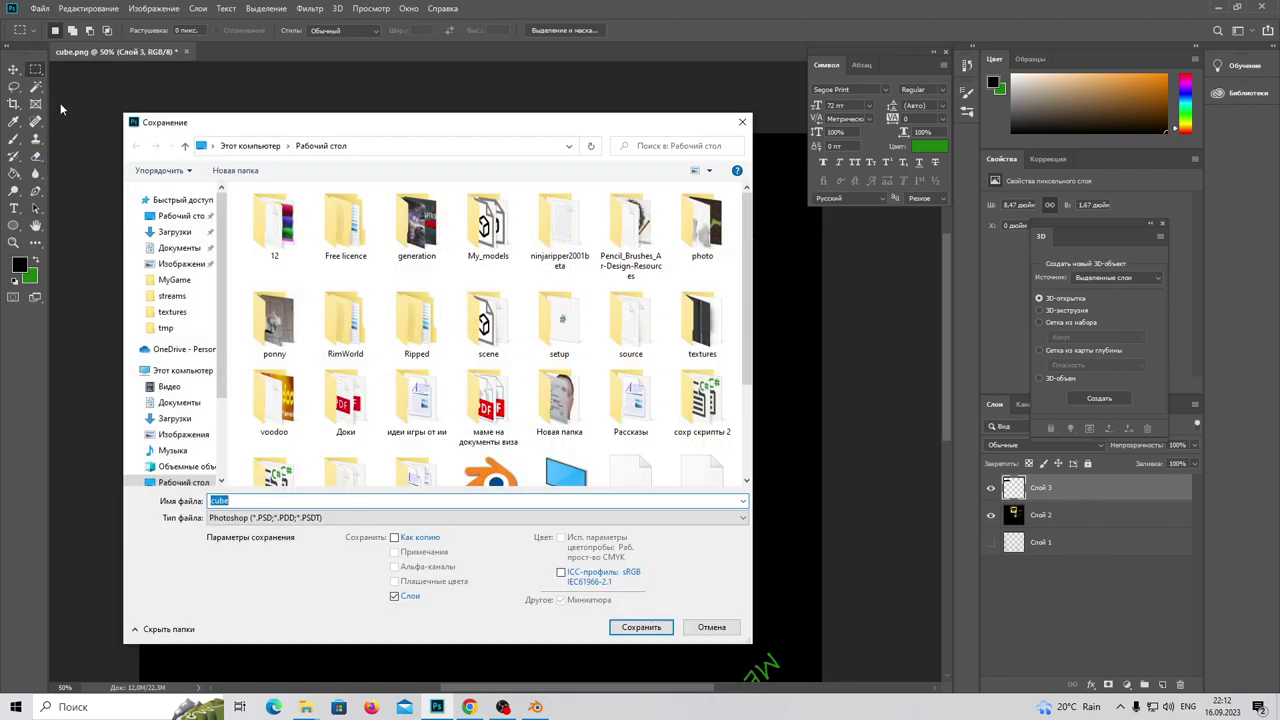
pyautogui.moveTo(749, 307); pyautogui.dragTo(745, 410)
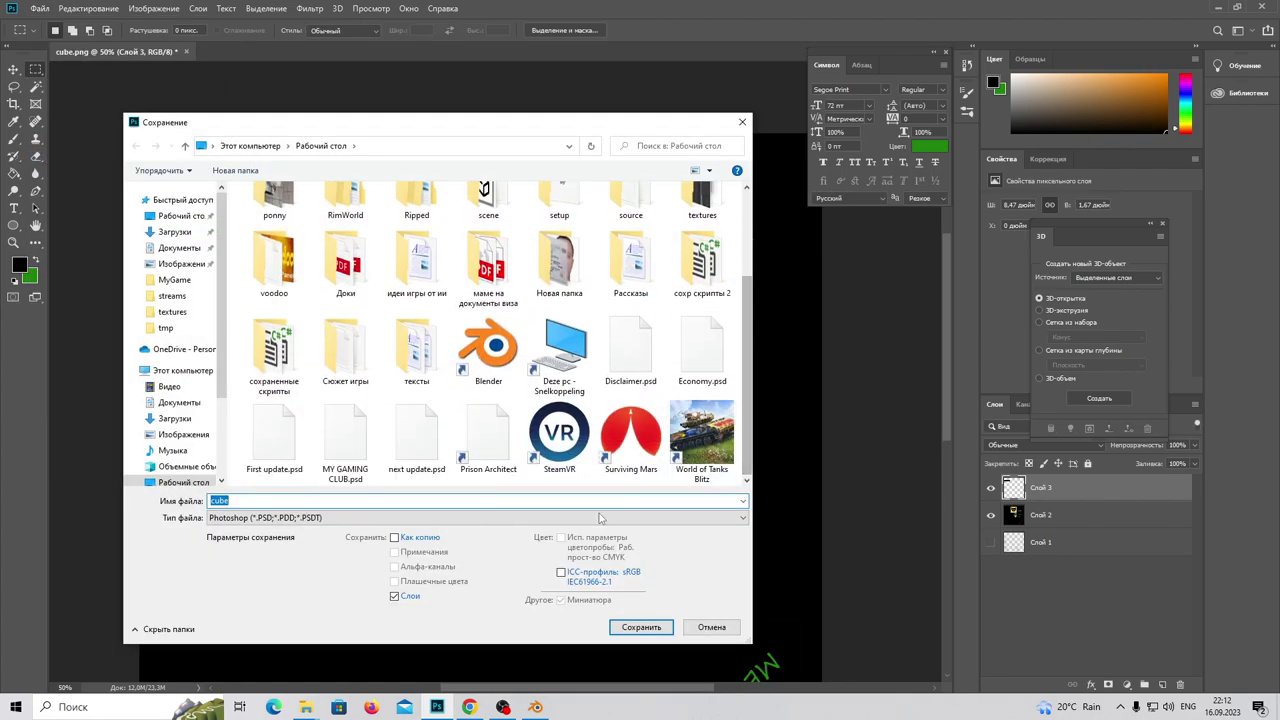
pyautogui.click(603, 518)
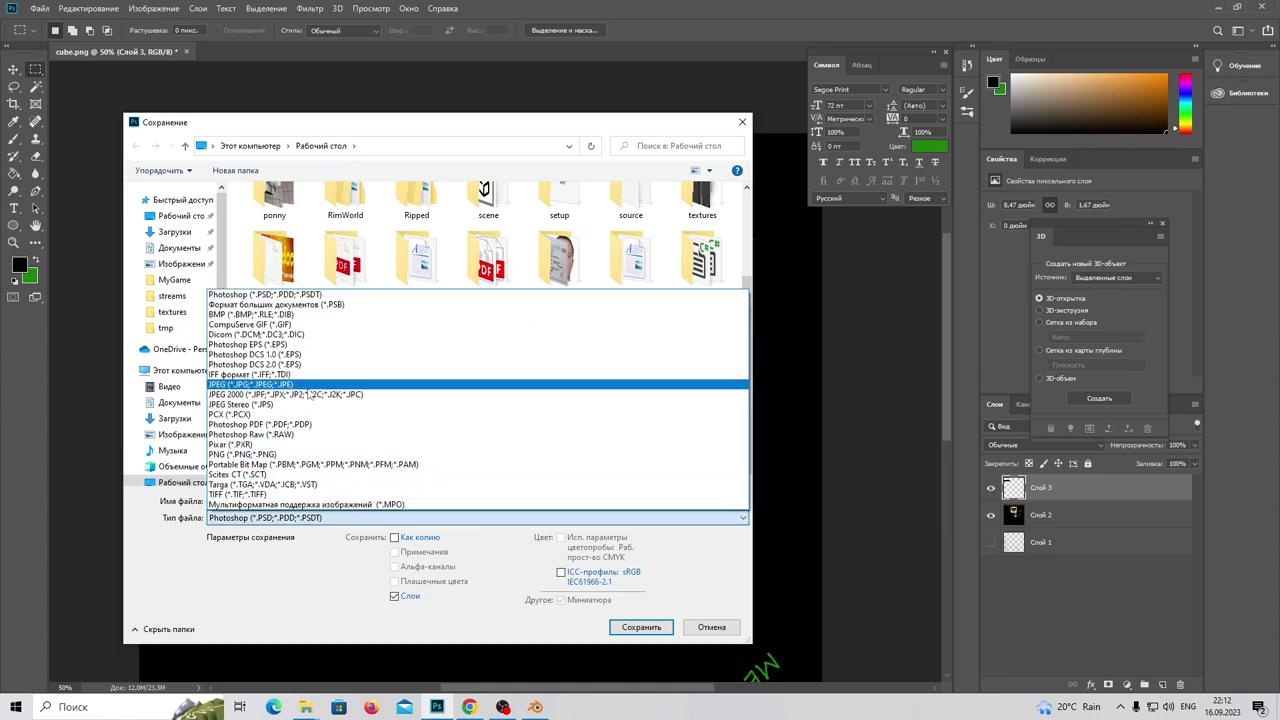
pyautogui.click(308, 385)
pyautogui.scroll(-3, 398, 440)
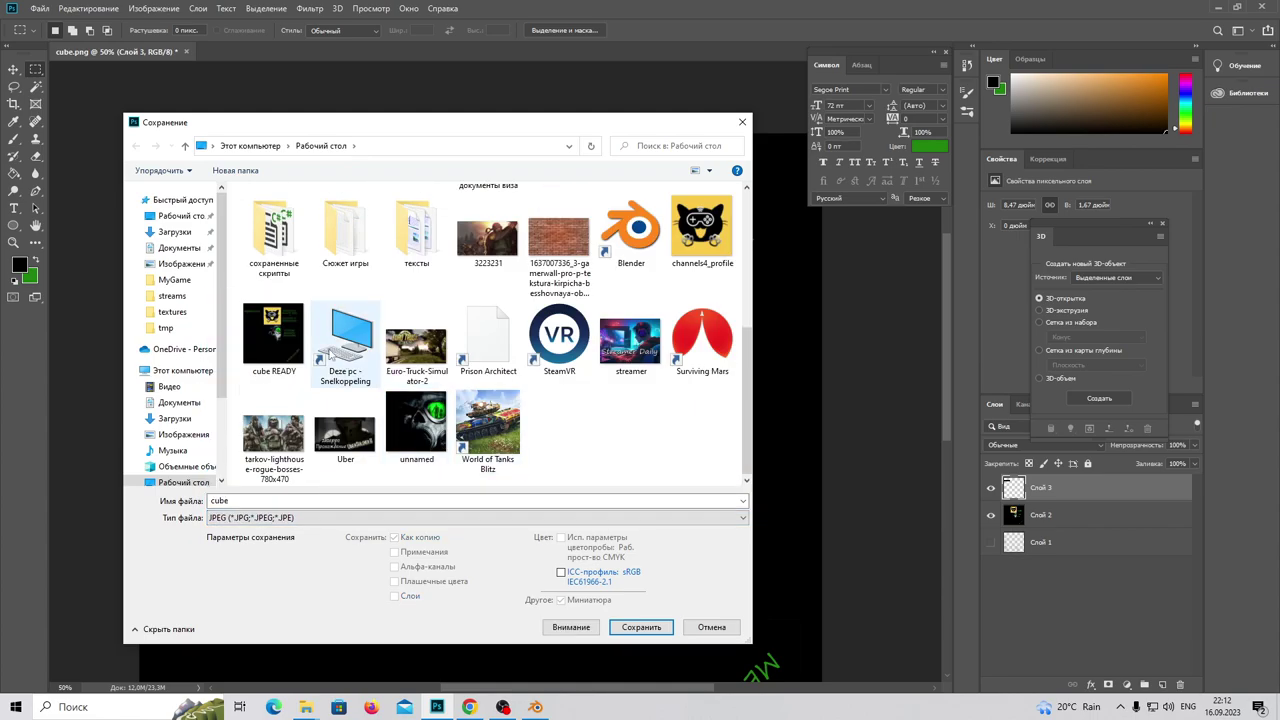
pyautogui.click(284, 344)
pyautogui.click(641, 627)
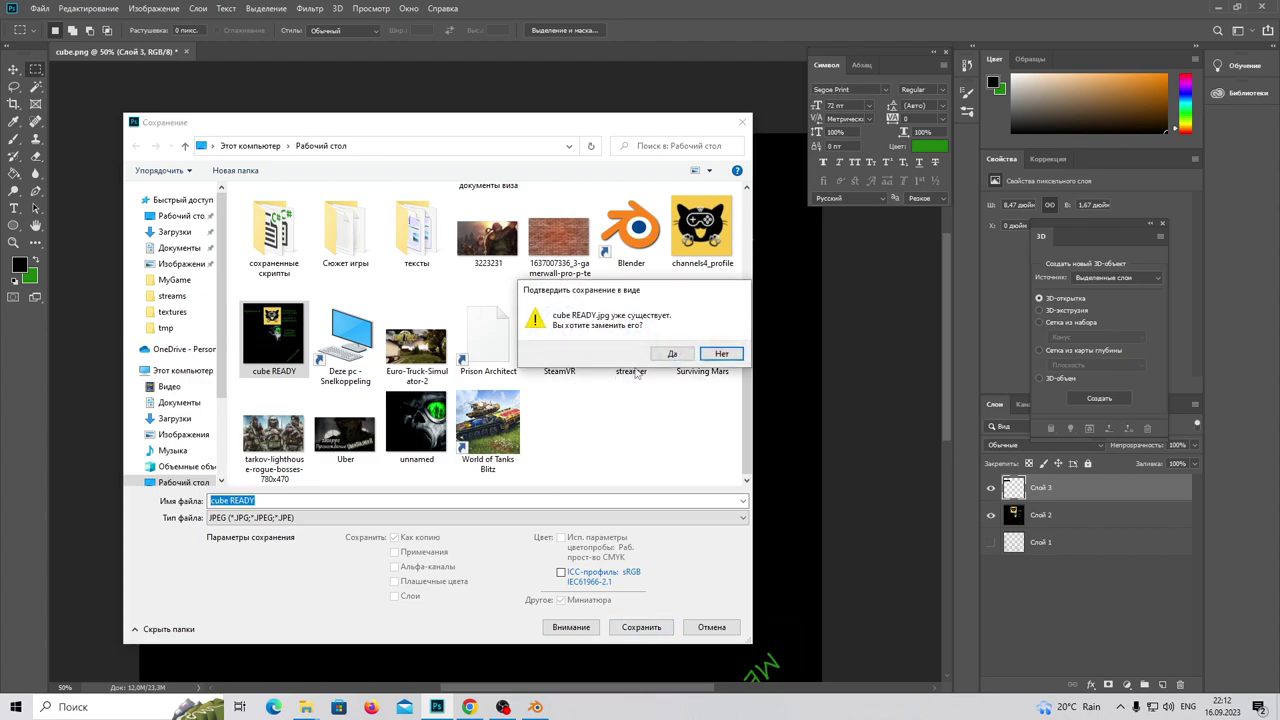
pyautogui.click(632, 370)
pyautogui.click(710, 178)
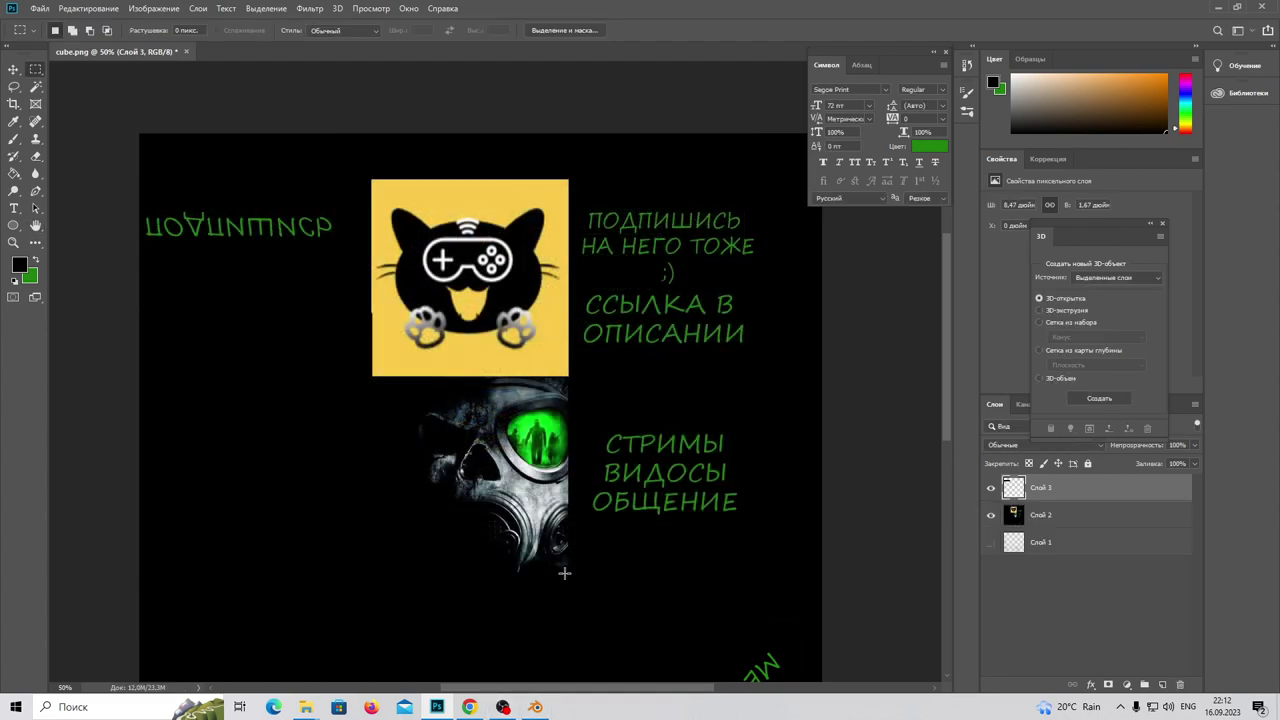
# Widen the node editor and load the re-saved cube READY.jpg into the Image Texture node
pyautogui.click(535, 707)
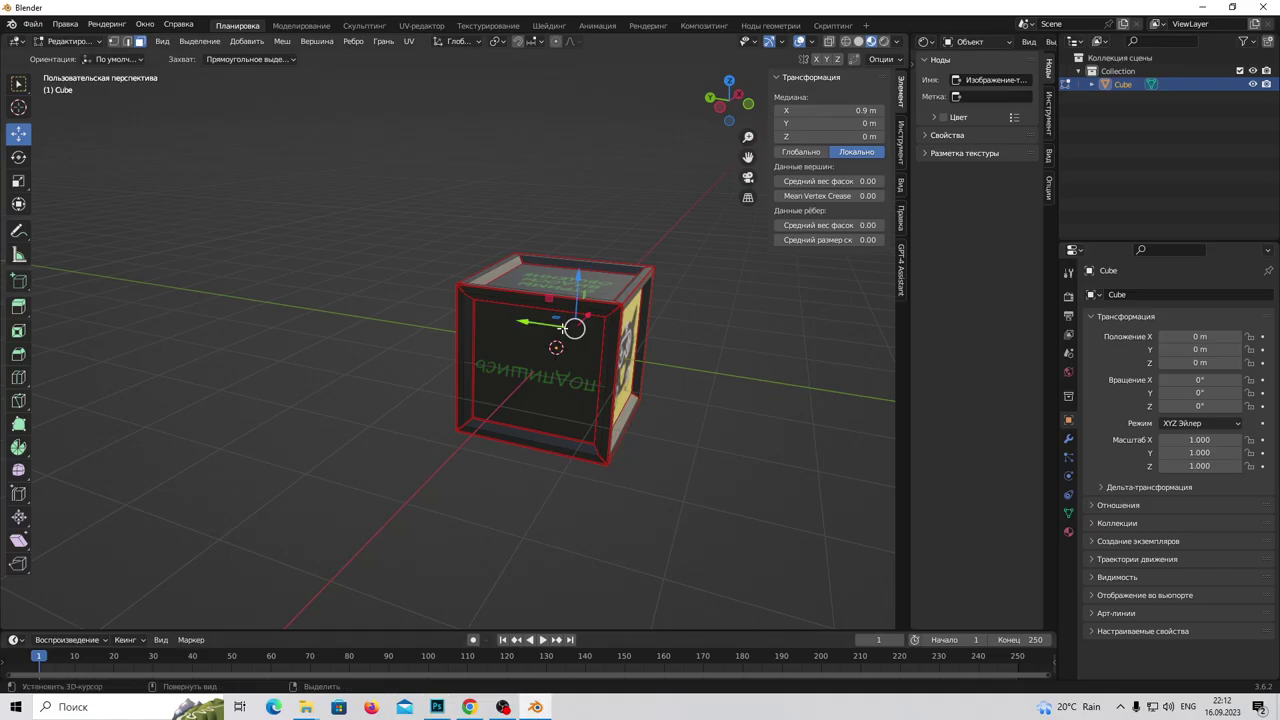
pyautogui.moveTo(907, 254); pyautogui.dragTo(350, 253)
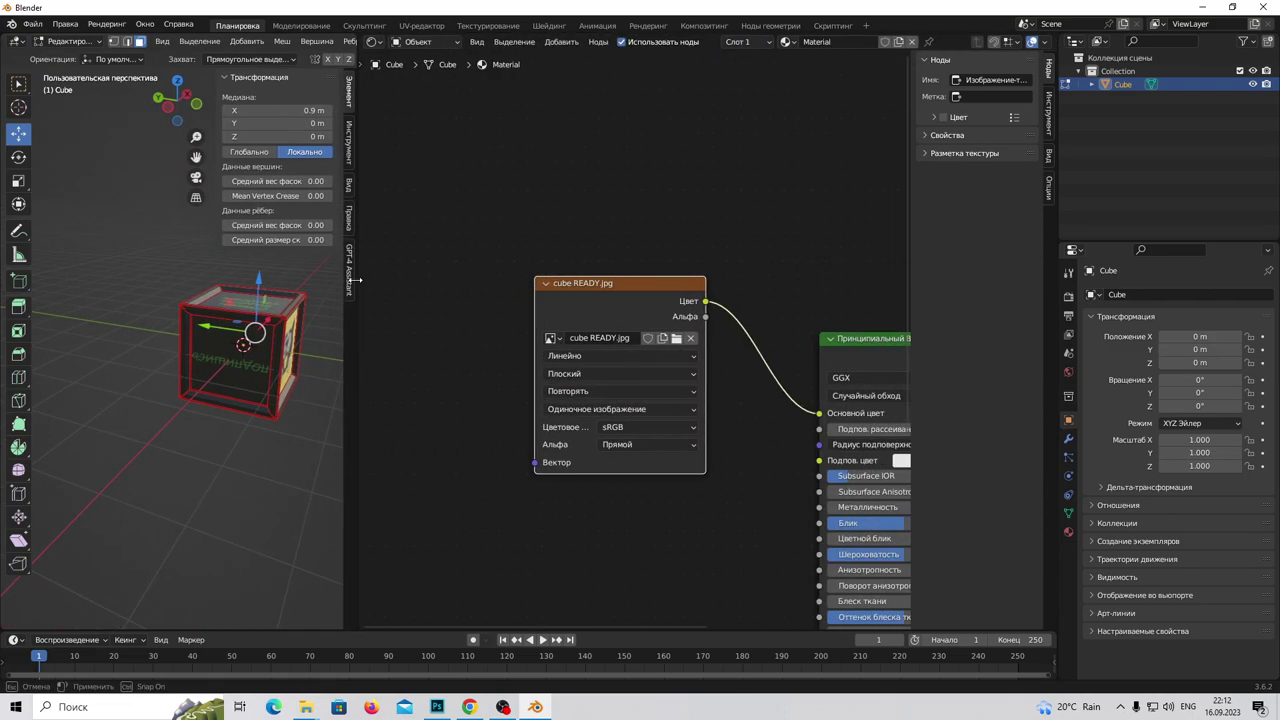
pyautogui.click(677, 339)
pyautogui.scroll(-3, 461, 490)
pyautogui.click(440, 455)
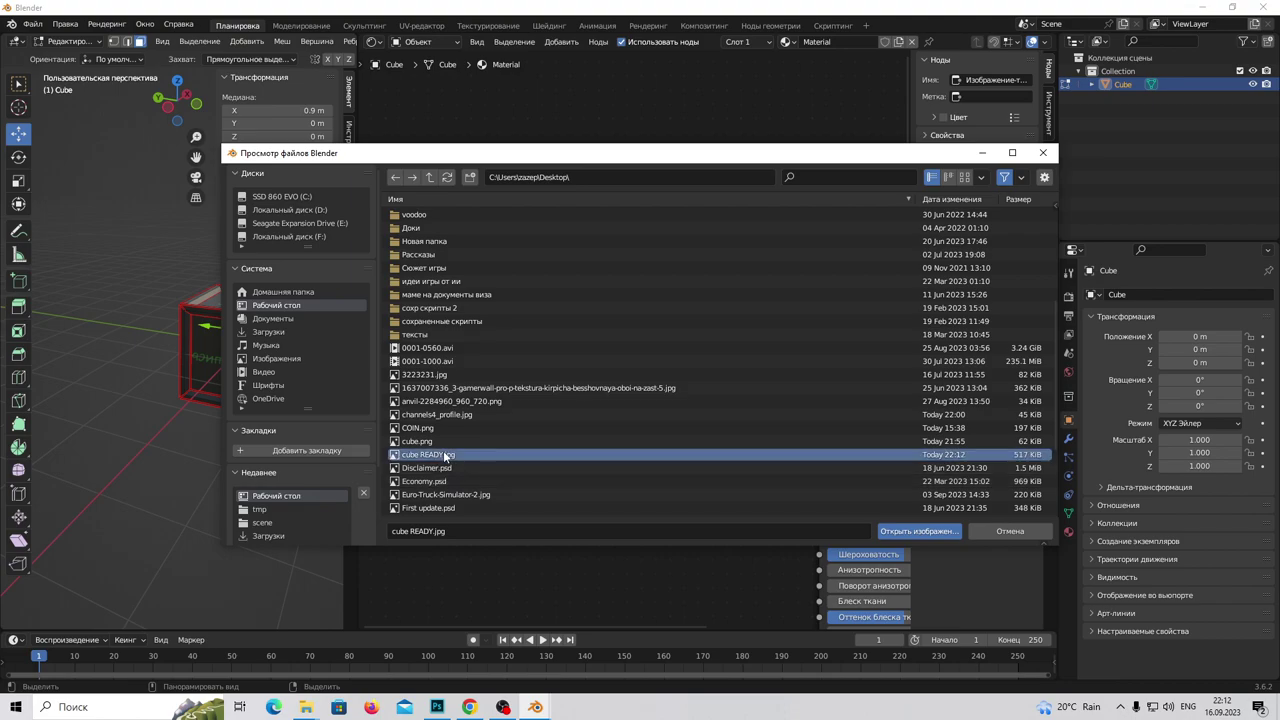
pyautogui.click(908, 533)
# Widen the 3D view and orbit the cube, including a front view, to check the reworked ПОДПИШИСЬ side
pyautogui.moveTo(250, 420)
pyautogui.mouseDown(button='middle')
pyautogui.moveTo(226, 446)
pyautogui.moveTo(270, 420)
pyautogui.mouseUp(button='middle')
pyautogui.scroll(3, 280, 420)
pyautogui.moveTo(356, 436); pyautogui.dragTo(698, 436)
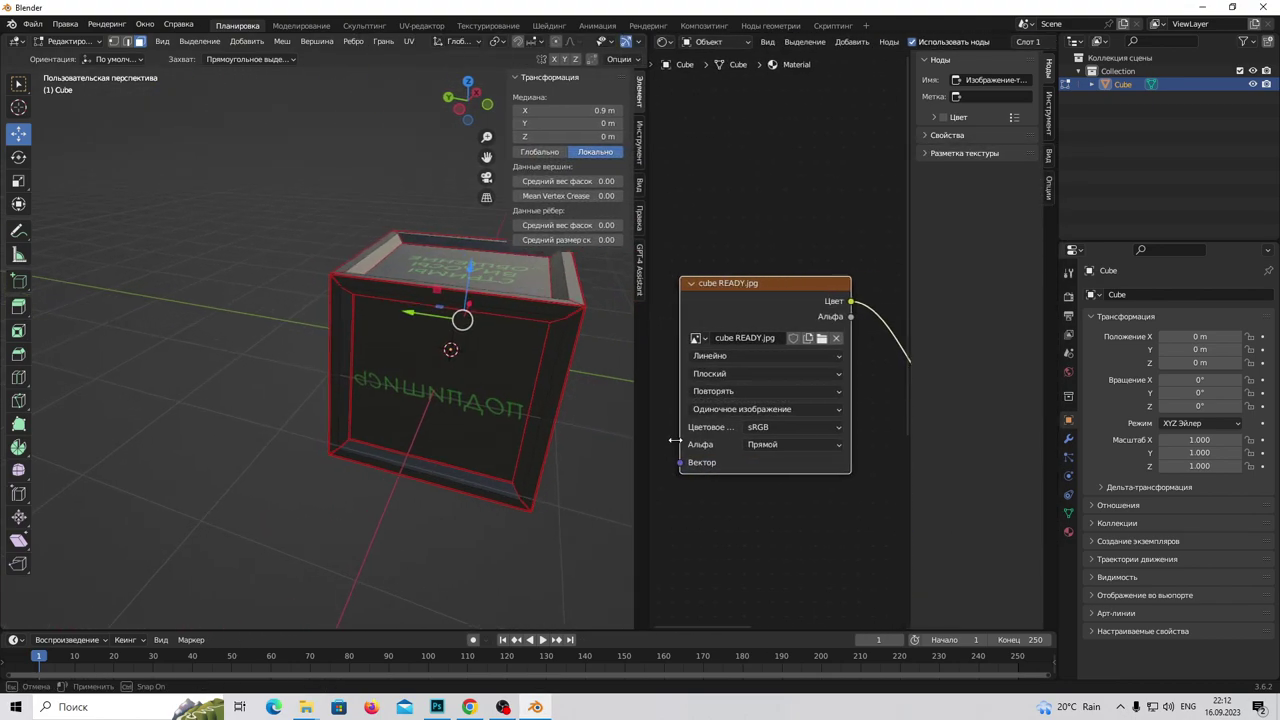
pyautogui.moveTo(490, 466)
pyautogui.mouseDown(button='middle')
pyautogui.moveTo(286, 507)
pyautogui.moveTo(230, 420)
pyautogui.moveTo(330, 150)
pyautogui.moveTo(170, 270)
pyautogui.moveTo(116, 347)
pyautogui.moveTo(340, 340)
pyautogui.moveTo(365, 270)
pyautogui.mouseUp(button='middle')
pyautogui.press('KP_1')
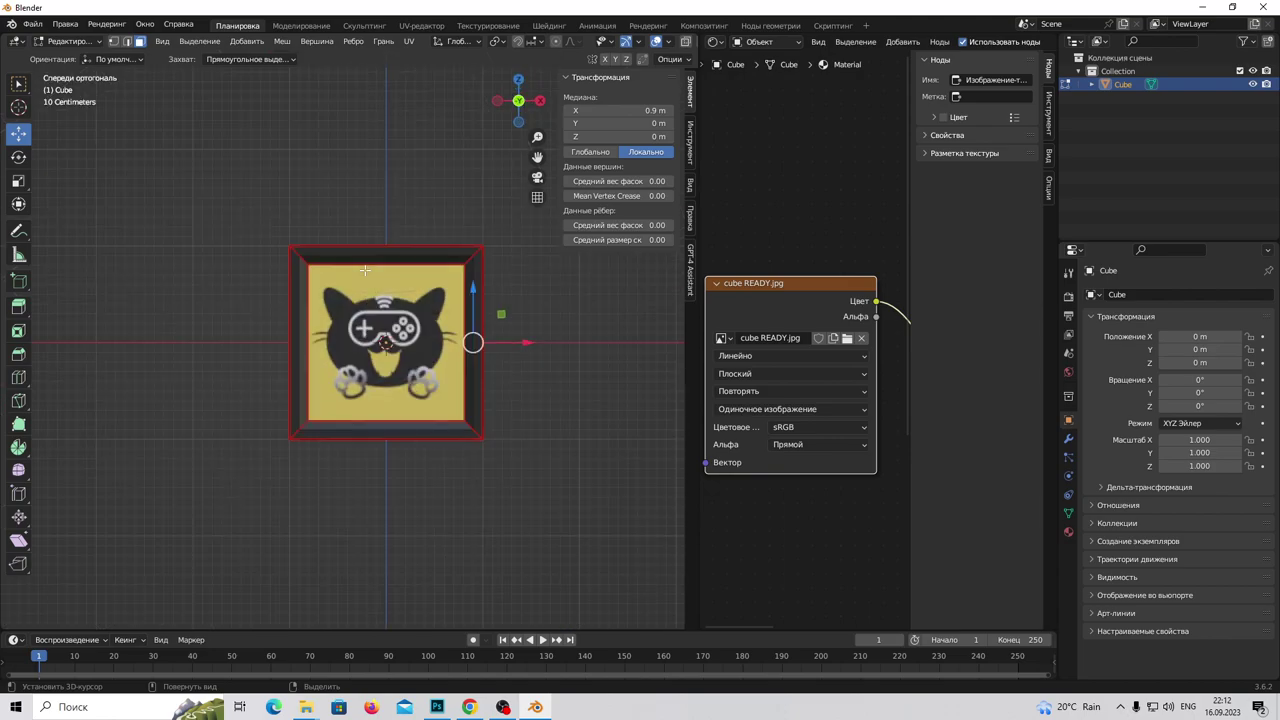
pyautogui.scroll(-3, 405, 310)
pyautogui.scroll(-2, 480, 391)
pyautogui.moveTo(480, 391)
pyautogui.mouseDown(button='middle')
pyautogui.moveTo(366, 403)
pyautogui.moveTo(103, 394)
pyautogui.moveTo(685, 400)
pyautogui.moveTo(614, 491)
pyautogui.moveTo(643, 346)
pyautogui.moveTo(551, 309)
pyautogui.moveTo(523, 326)
pyautogui.moveTo(460, 277)
pyautogui.moveTo(481, 267)
pyautogui.moveTo(577, 423)
pyautogui.moveTo(674, 437)
pyautogui.moveTo(457, 451)
pyautogui.moveTo(578, 410)
pyautogui.moveTo(620, 426)
pyautogui.moveTo(614, 411)
pyautogui.mouseUp(button='middle')
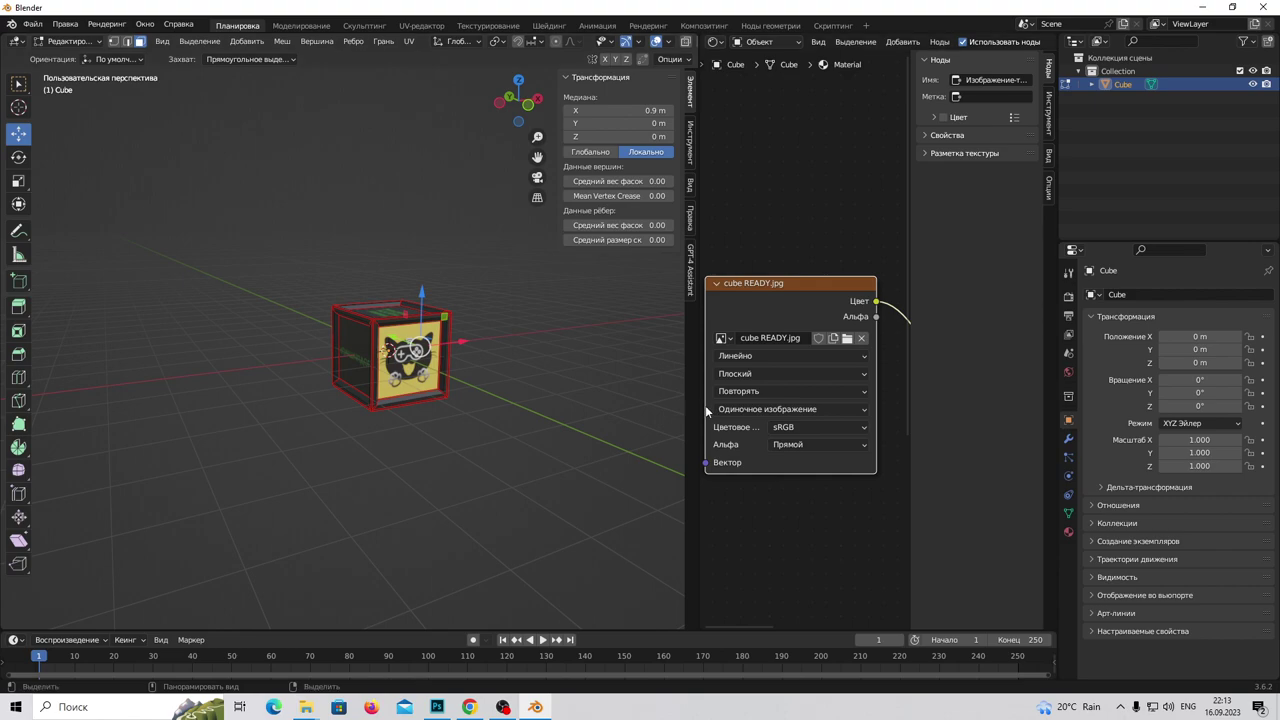
pyautogui.moveTo(705, 405); pyautogui.dragTo(1040, 430)
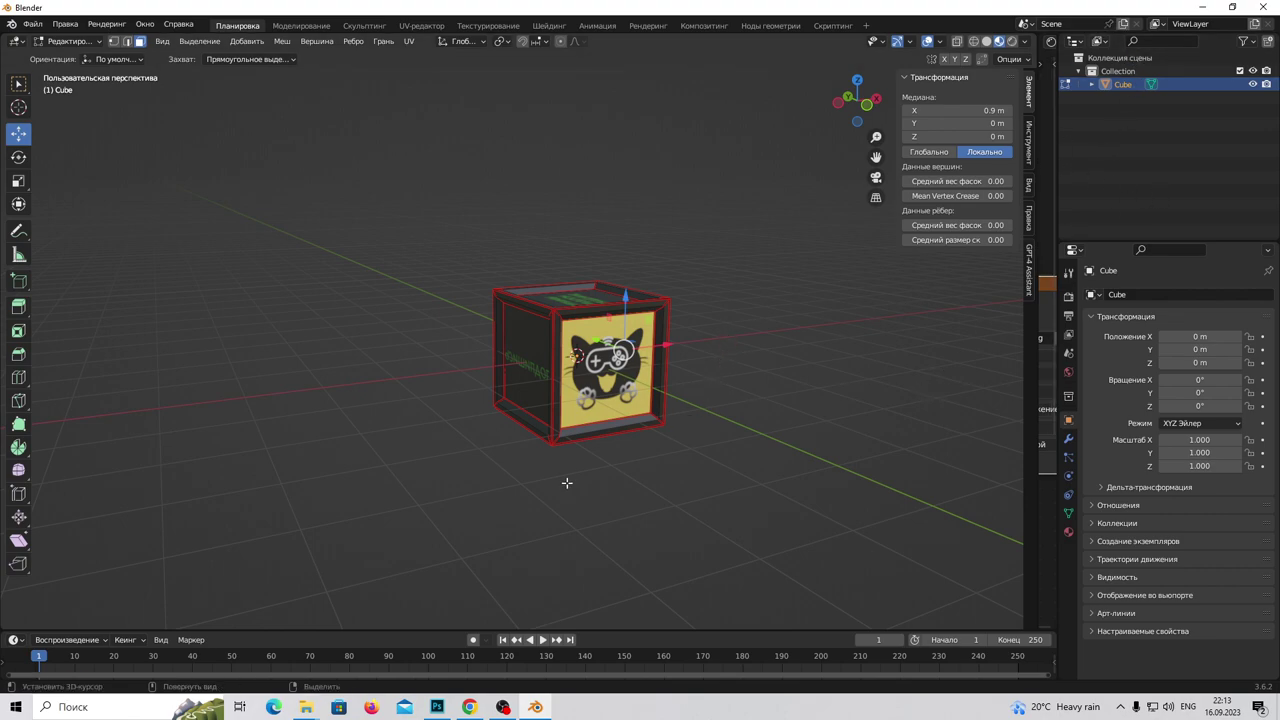
pyautogui.scroll(-7, 240, 402)
pyautogui.moveTo(249, 406)
pyautogui.mouseDown(button='middle')
pyautogui.moveTo(371, 349)
pyautogui.moveTo(377, 369)
pyautogui.mouseUp(button='middle')
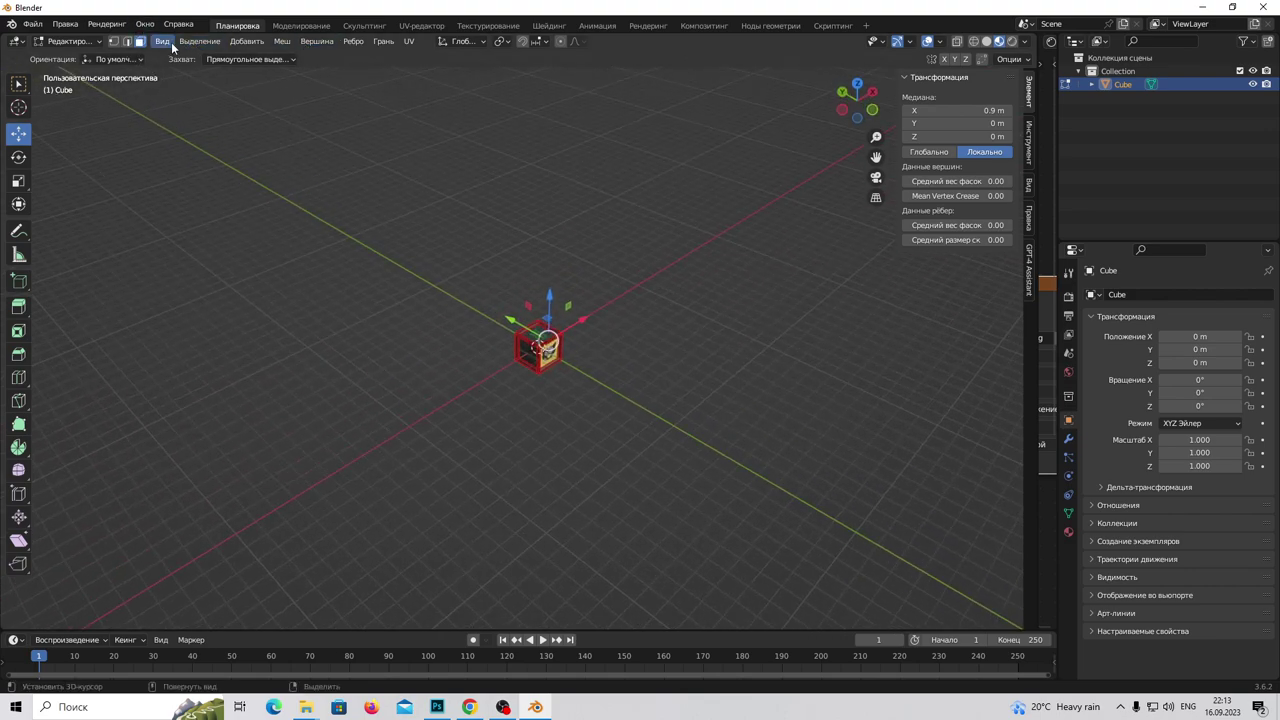
# Switch to Object Mode and add a Spot light to the scene
pyautogui.click(92, 42)
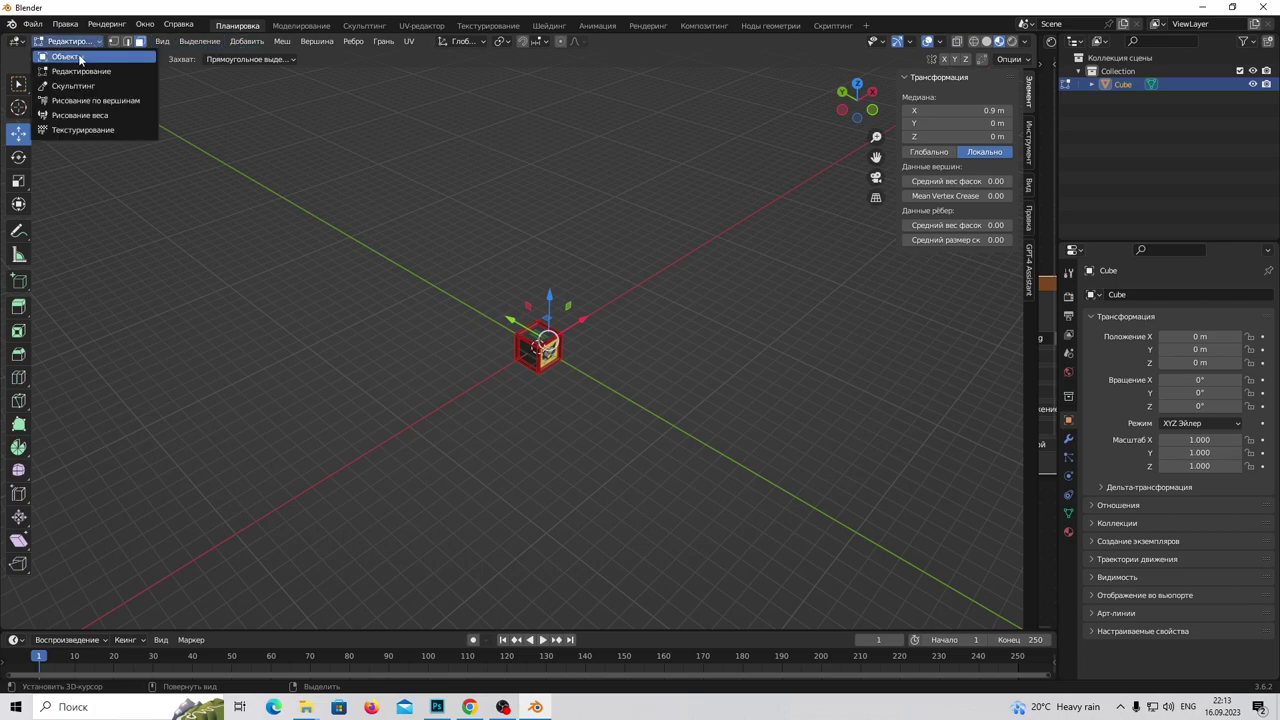
pyautogui.click(80, 58)
pyautogui.click(201, 40)
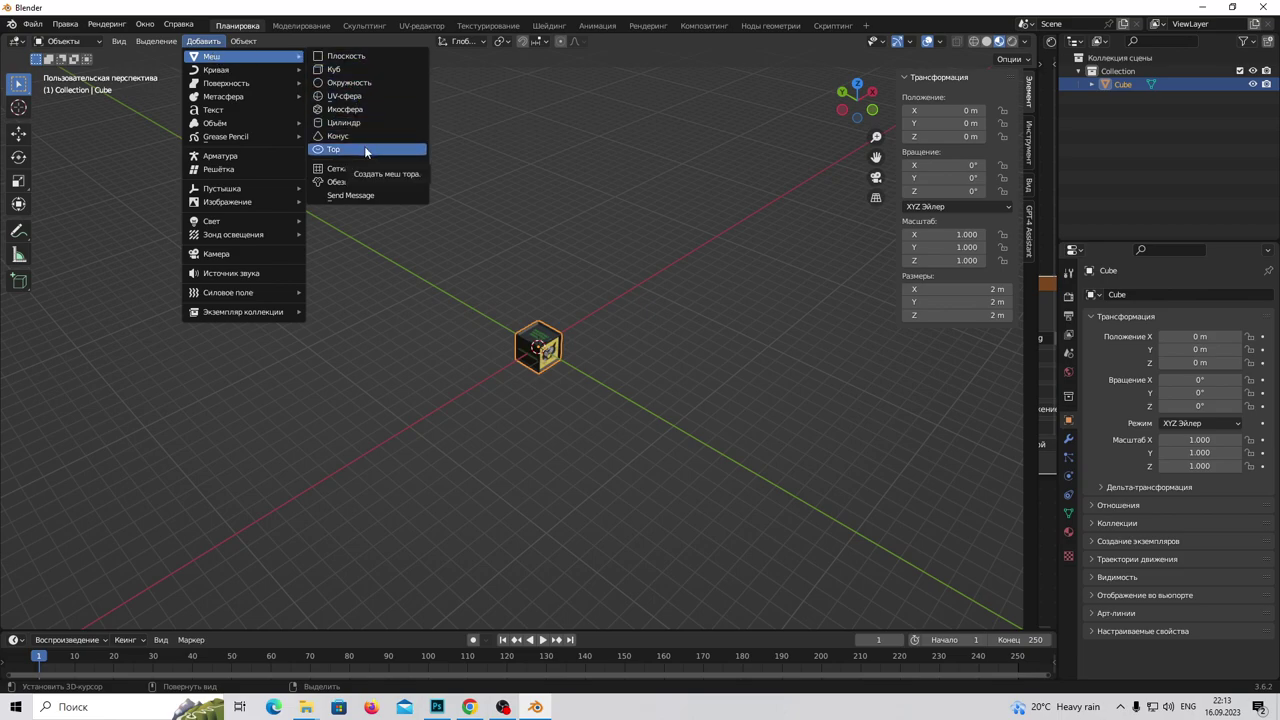
pyautogui.moveTo(240, 221)
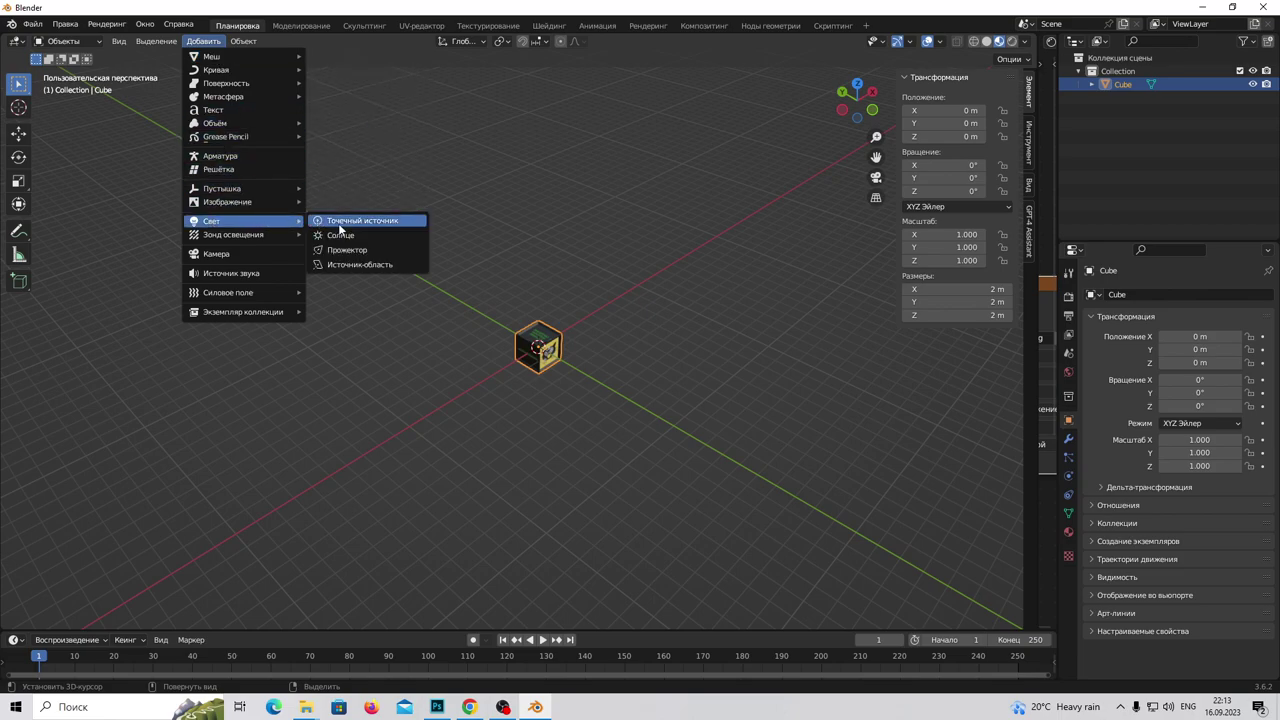
pyautogui.click(389, 252)
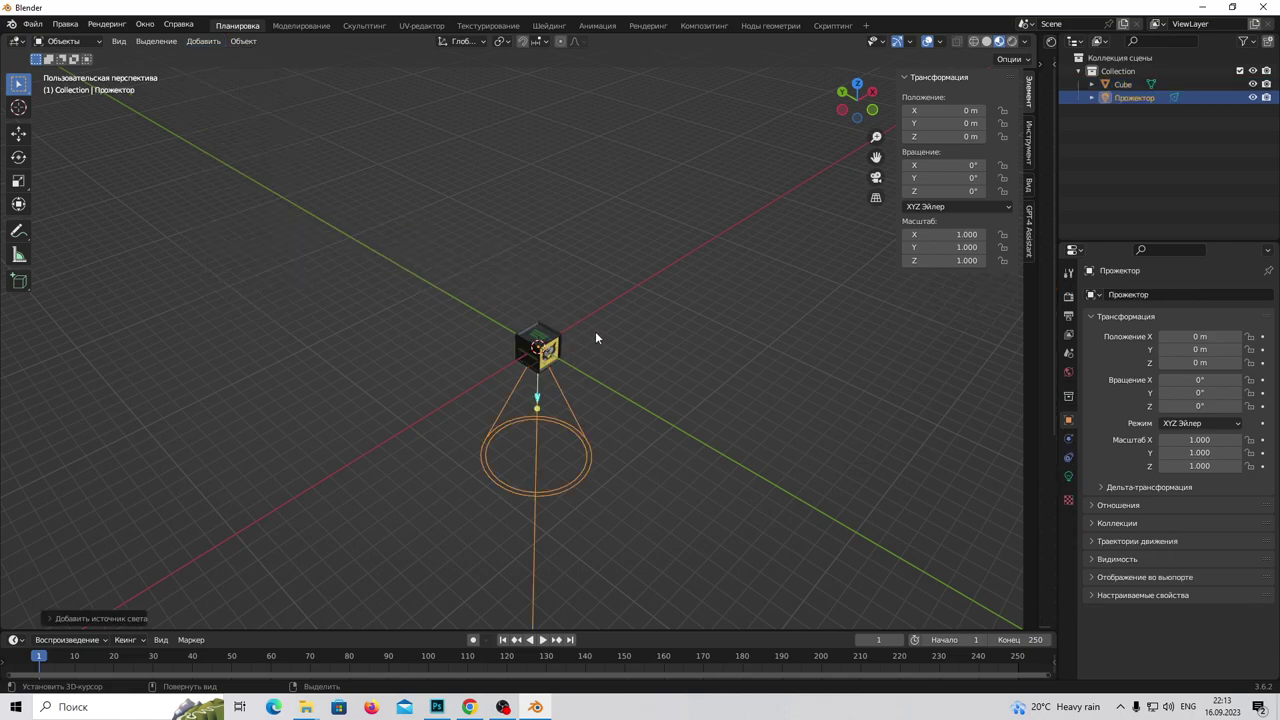
# Move the spot light up above the cube to X -3.4 m, Y -3 m, Z 9.12 m
pyautogui.click(18, 131)
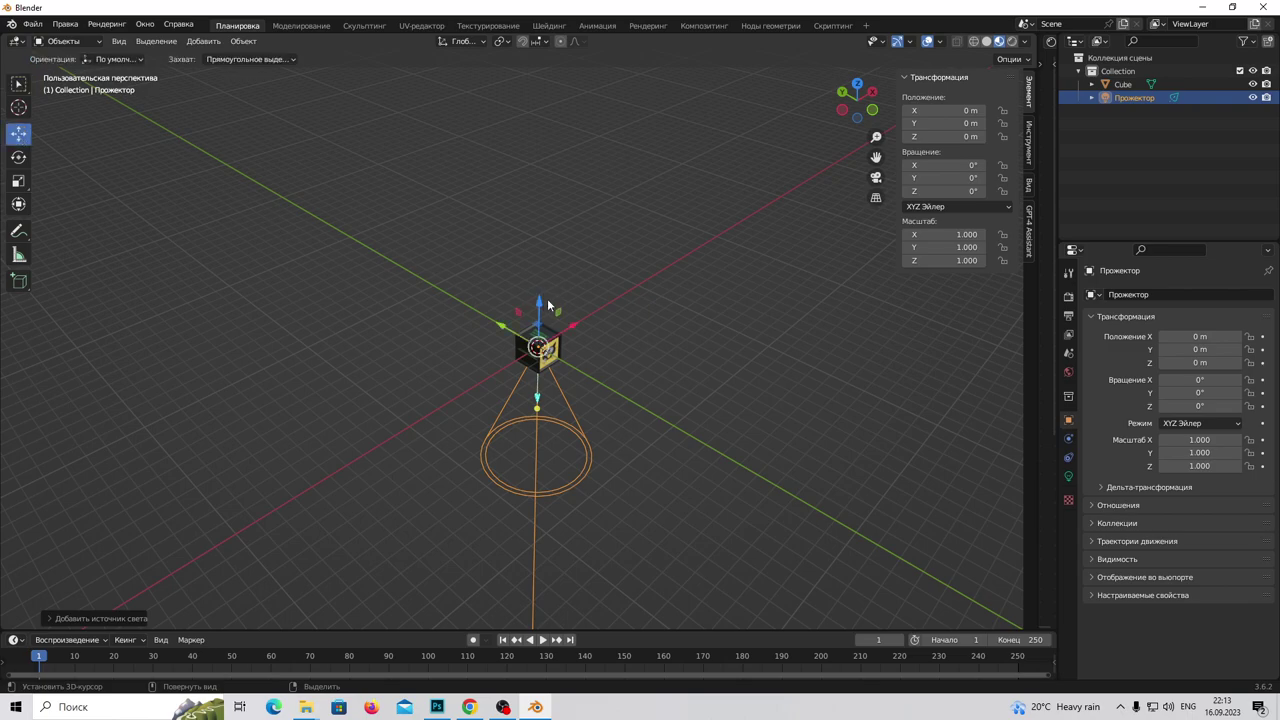
pyautogui.moveTo(536, 302); pyautogui.dragTo(537, 170)
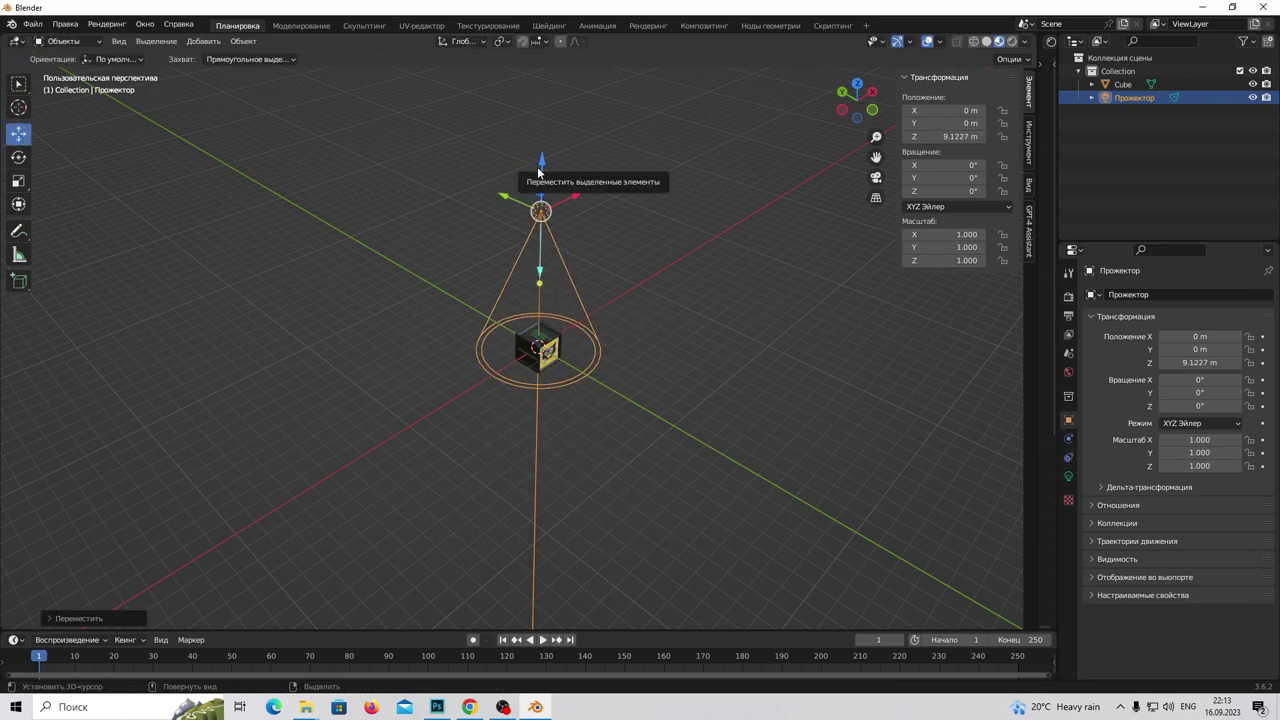
pyautogui.press('KP_7')
pyautogui.scroll(5, 515, 345)
pyautogui.moveTo(590, 397); pyautogui.dragTo(454, 399)
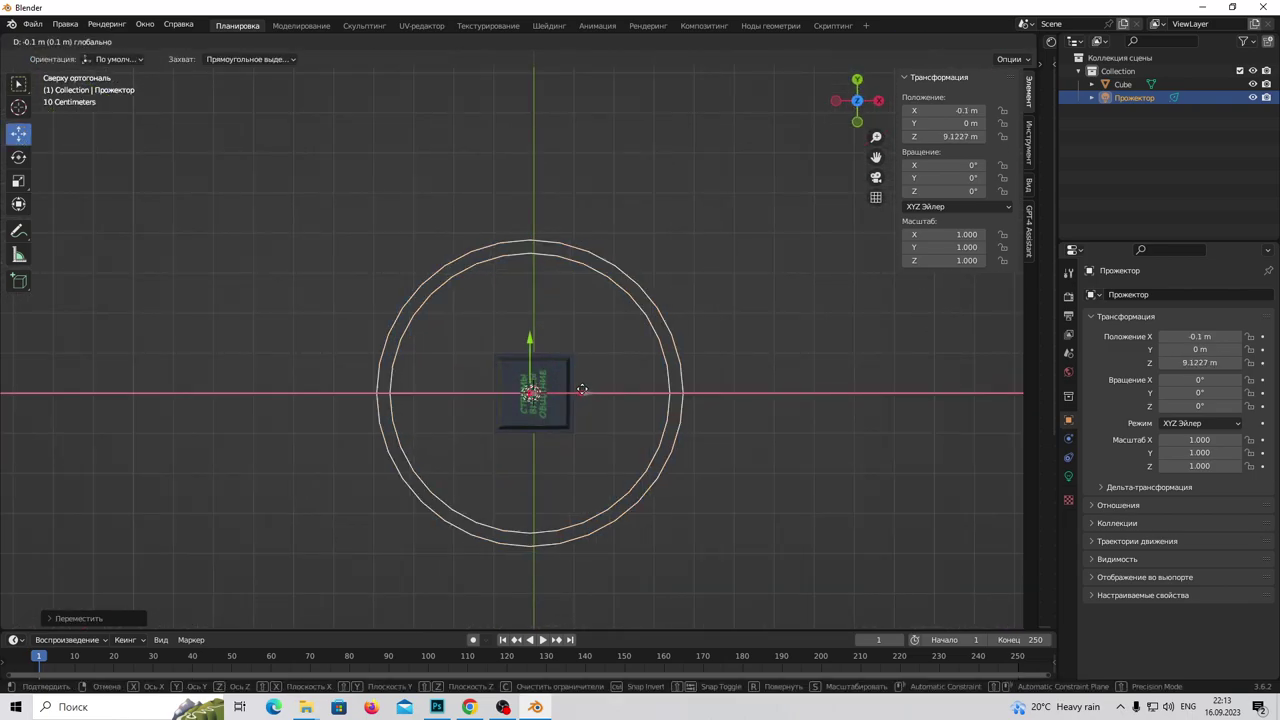
pyautogui.moveTo(397, 341); pyautogui.dragTo(408, 463)
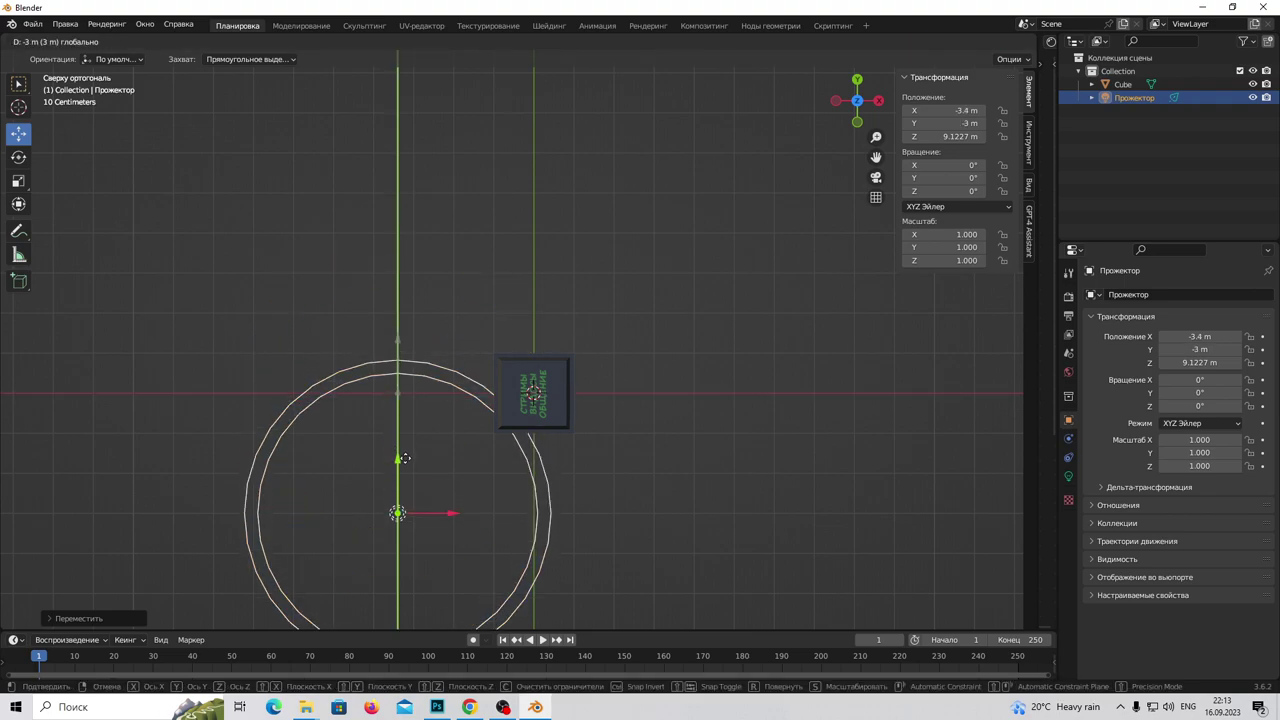
# Rotate the spot light -20° on Y and 40° on Z to aim it at the cube
pyautogui.click(19, 157)
pyautogui.moveTo(394, 514); pyautogui.dragTo(503, 509)
pyautogui.scroll(-2, 503, 509)
pyautogui.scroll(-2, 503, 509)
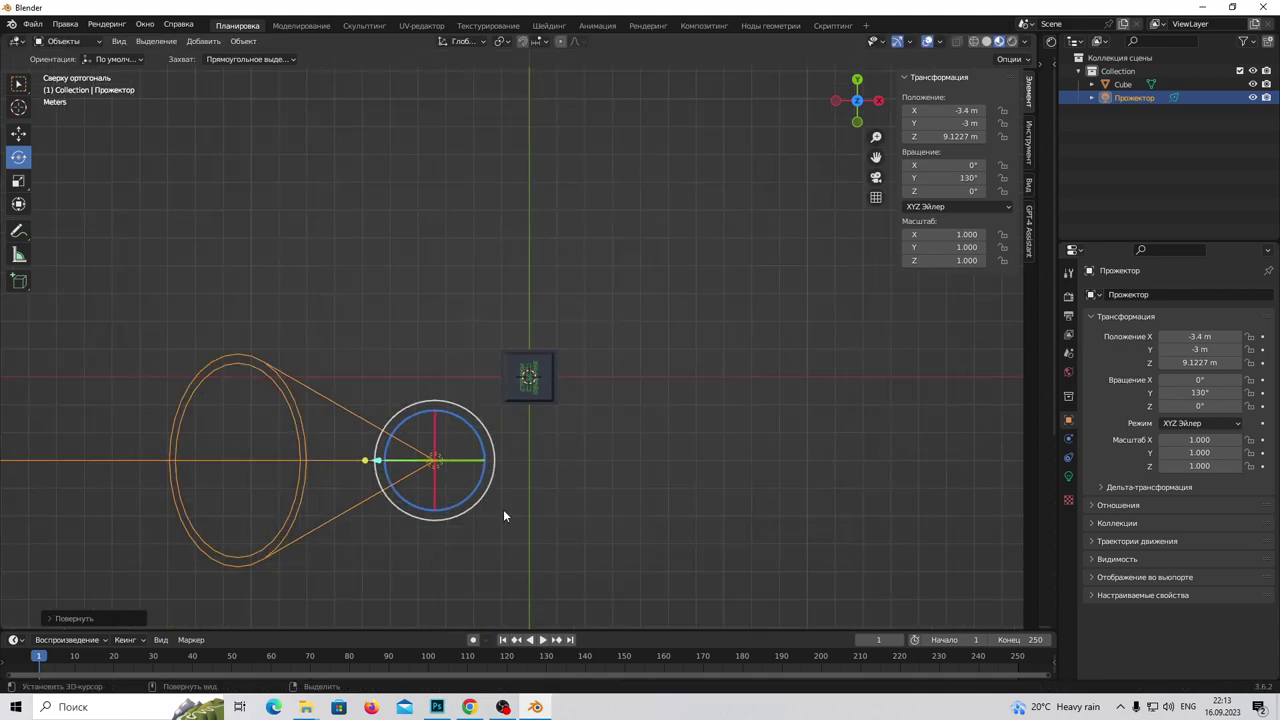
pyautogui.press('KP_1')
pyautogui.press('ctrl+KP_8')
pyautogui.moveTo(464, 322); pyautogui.dragTo(469, 188)
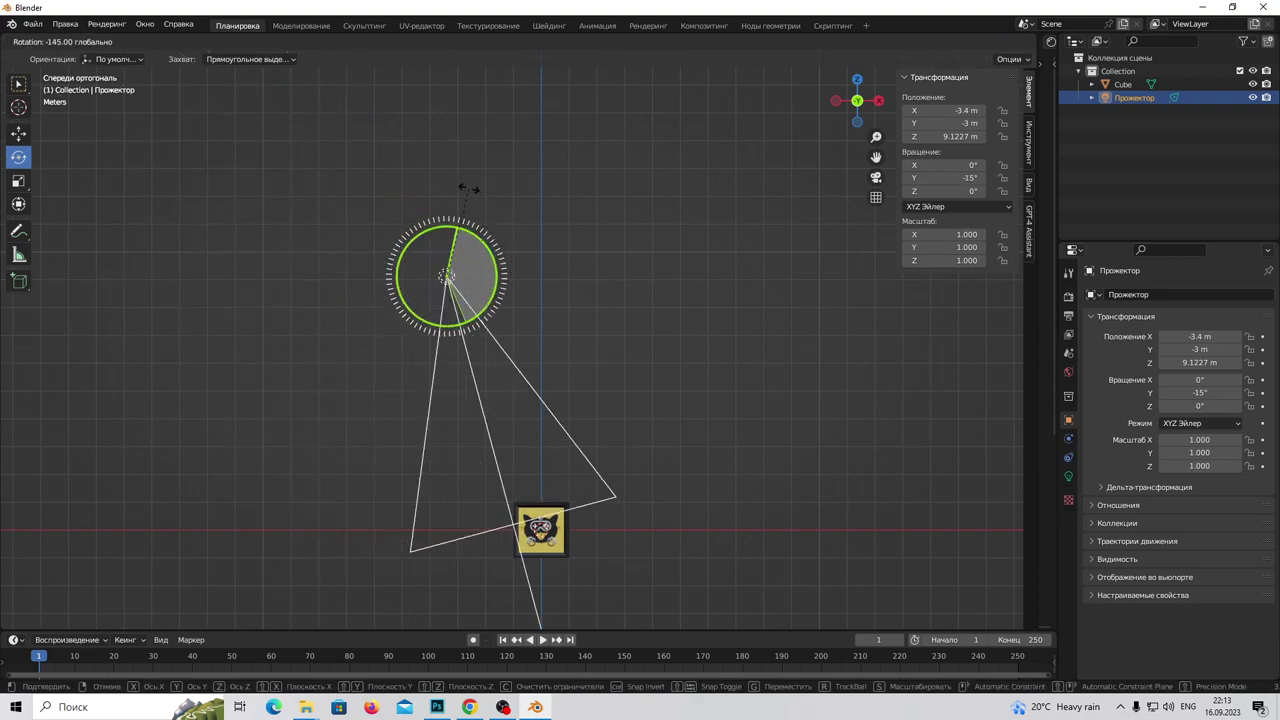
pyautogui.moveTo(469, 188); pyautogui.dragTo(457, 186)
pyautogui.press('KP_7')
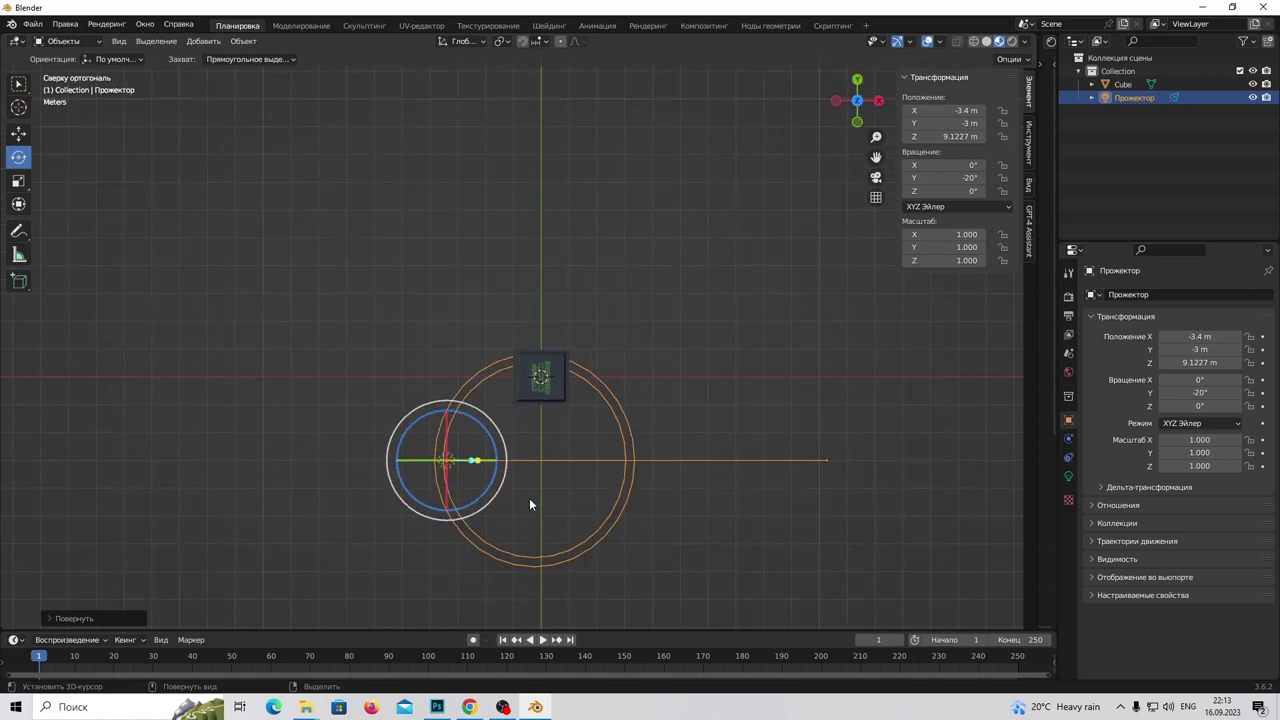
pyautogui.moveTo(474, 503); pyautogui.dragTo(491, 478)
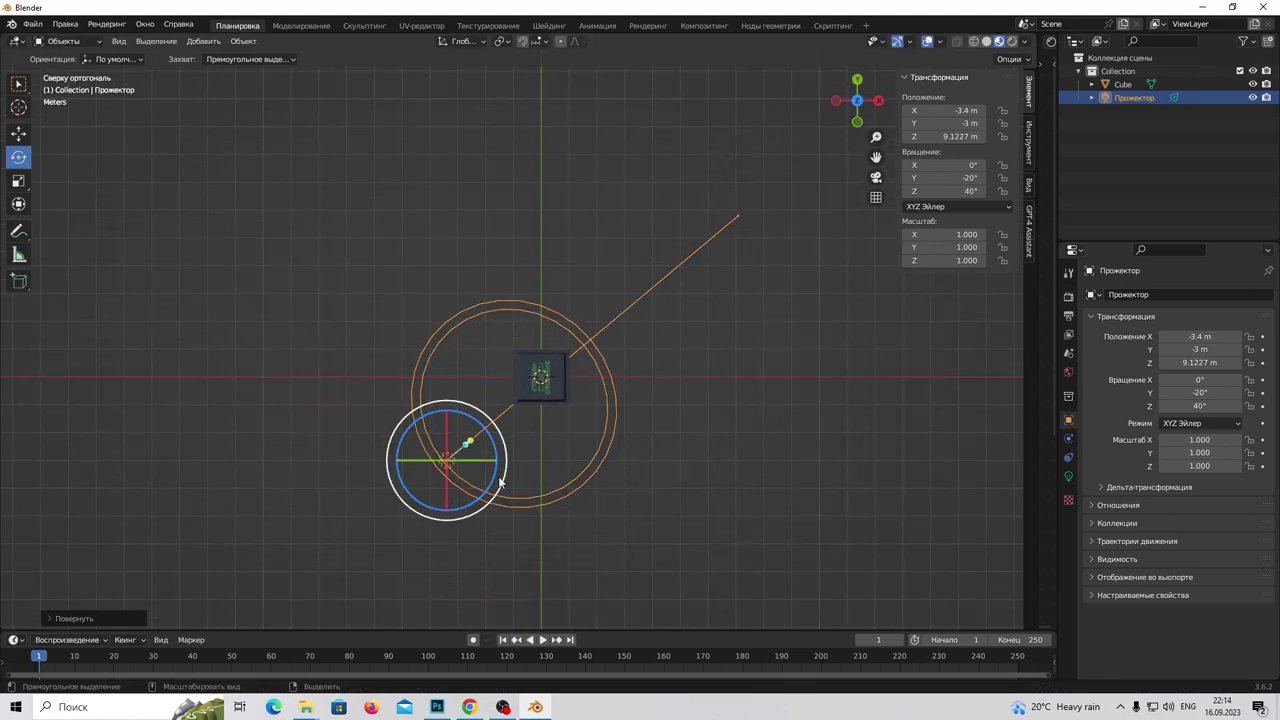
pyautogui.hotkey('shift', 'space')
# Copy and paste the spot light, sliding the duplicate along X across the cube
pyautogui.press('g')
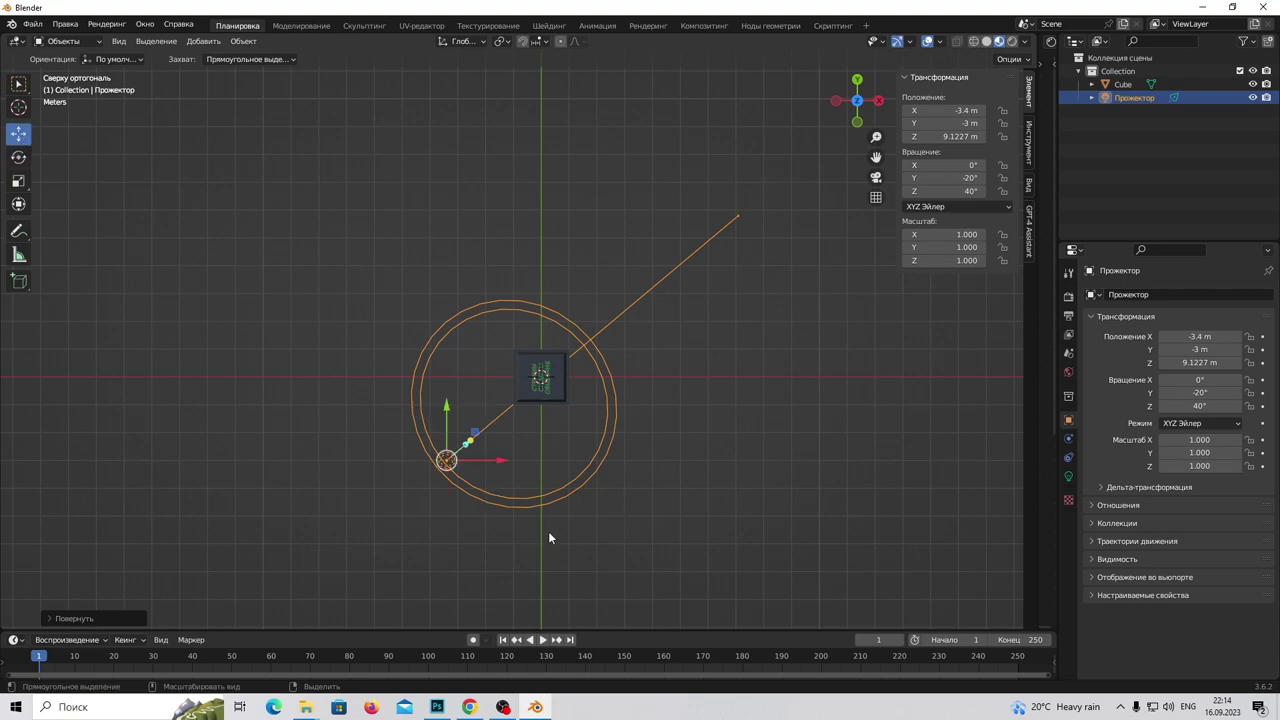
pyautogui.hotkey('ctrl', 'c')
pyautogui.hotkey('ctrl', 'v')
pyautogui.moveTo(502, 463); pyautogui.dragTo(724, 463)
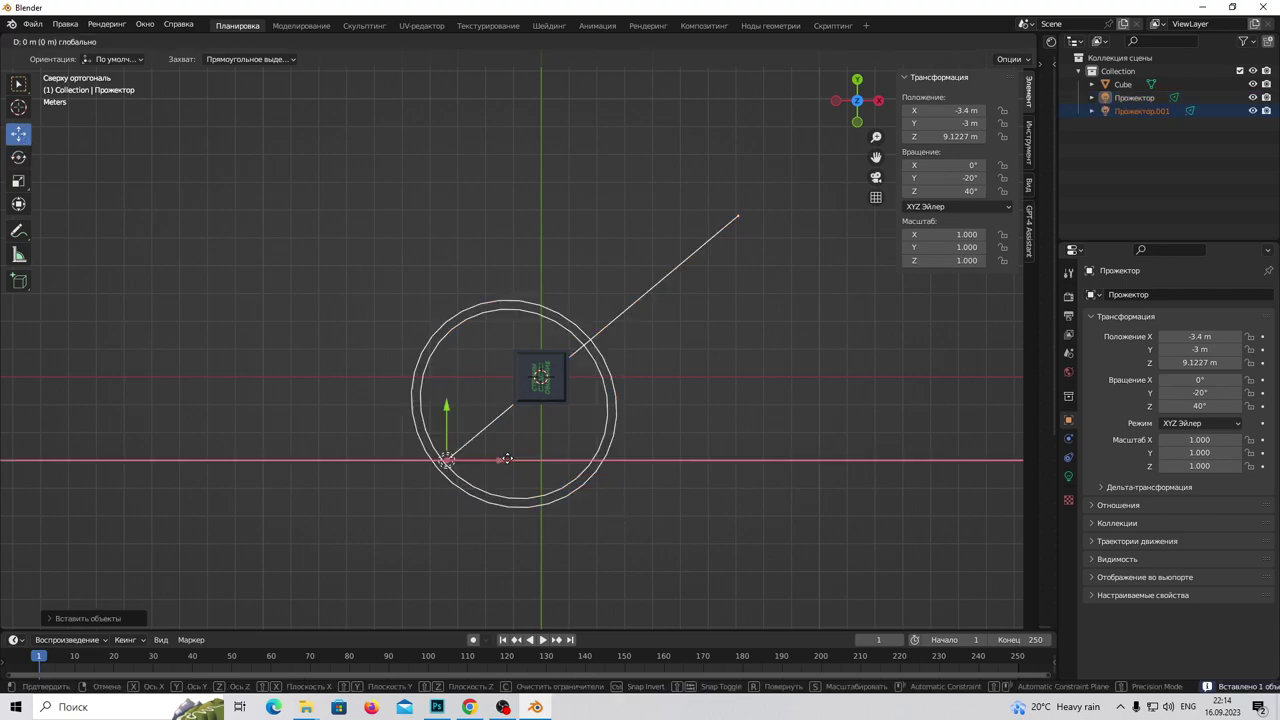
# Place the second spot light across the cube and rotate it to aim back at the cube
pyautogui.click(724, 463)
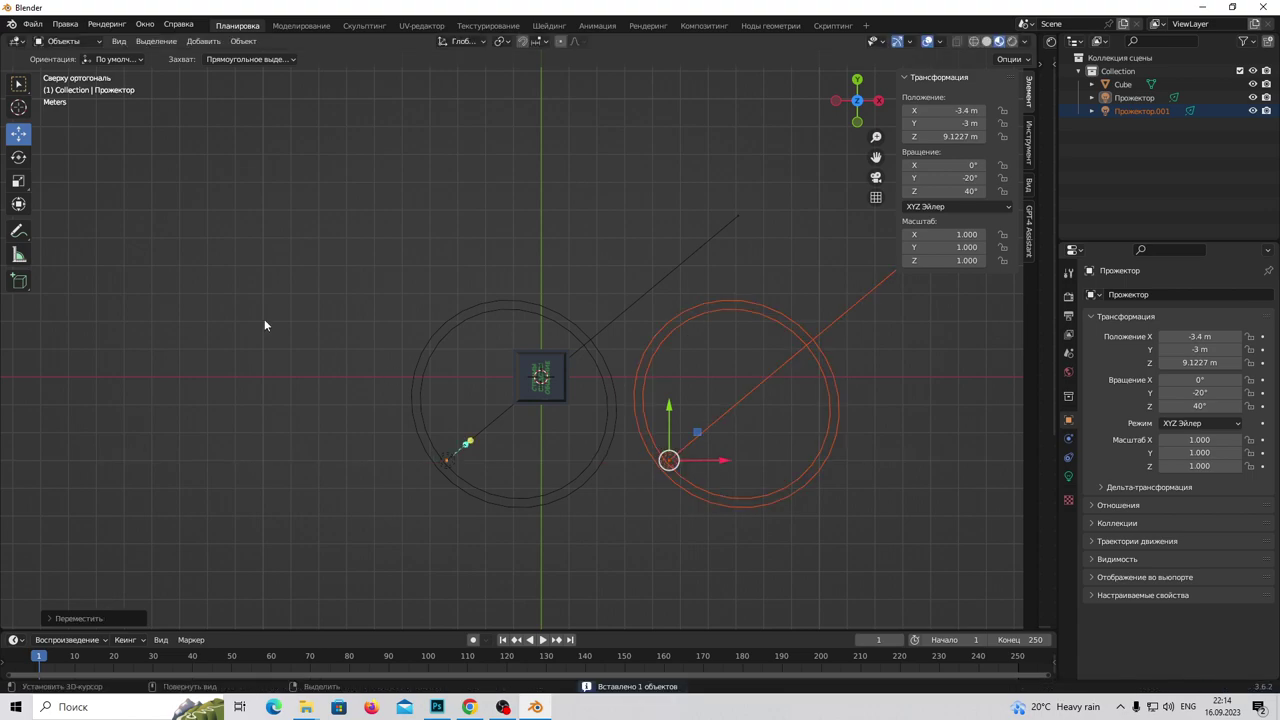
pyautogui.click(18, 157)
pyautogui.moveTo(686, 514)
pyautogui.mouseDown()
pyautogui.moveTo(726, 455)
pyautogui.moveTo(723, 420)
pyautogui.mouseUp()
pyautogui.click(18, 133)
# Paste a third spot light, move it up and to the left, and aim it at the cube
pyautogui.hotkey('ctrl', 'c')
pyautogui.hotkey('ctrl', 'v')
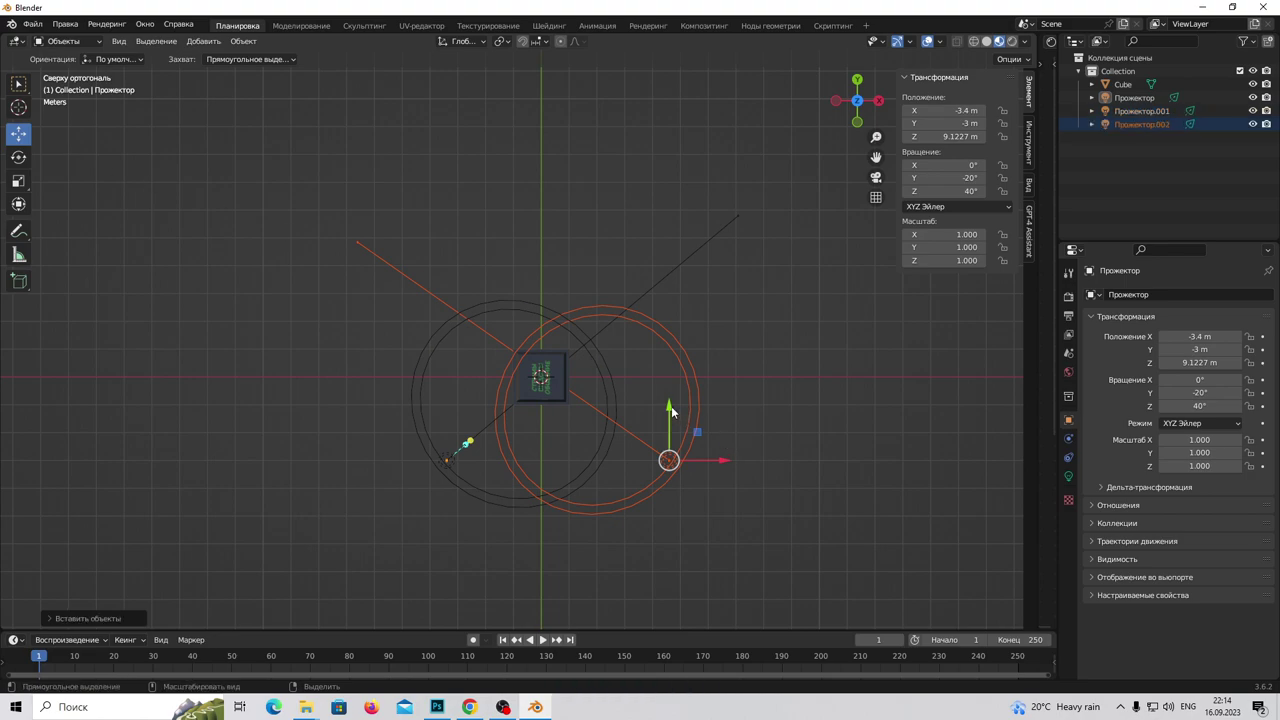
pyautogui.moveTo(669, 408); pyautogui.dragTo(652, 196)
pyautogui.moveTo(712, 238); pyautogui.dragTo(590, 228)
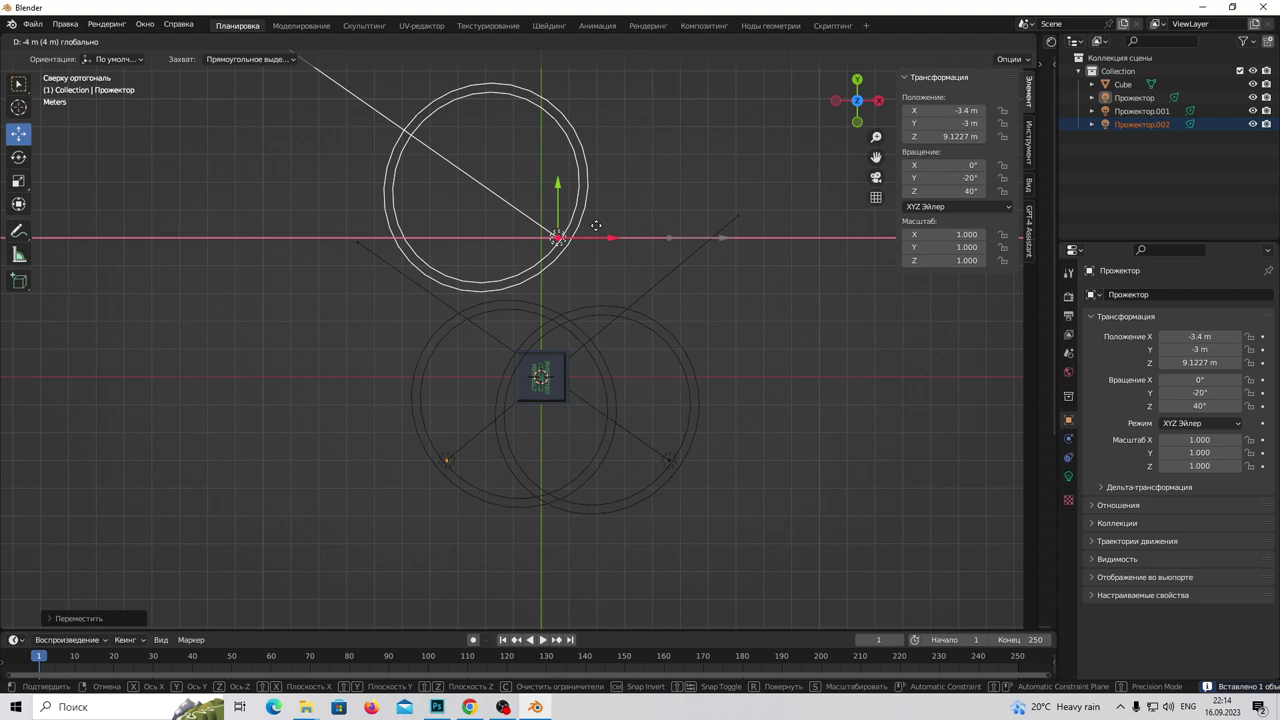
pyautogui.moveTo(594, 226); pyautogui.dragTo(589, 235)
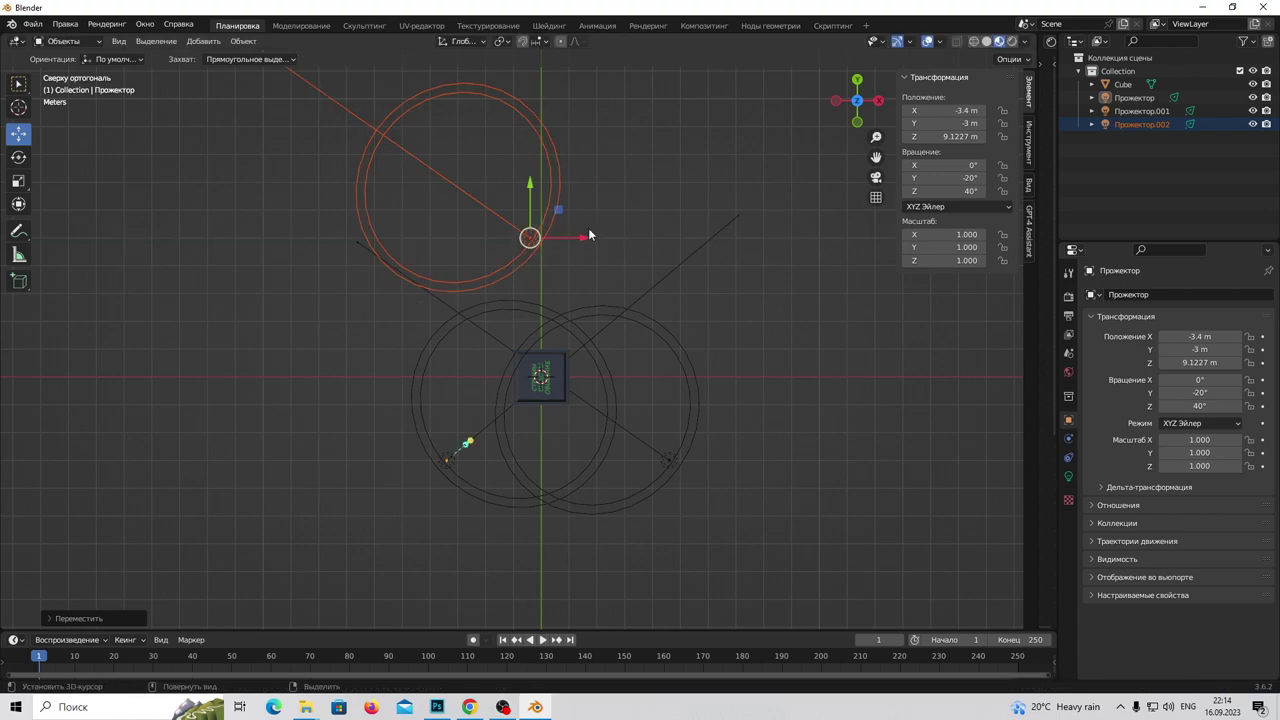
pyautogui.click(18, 157)
pyautogui.moveTo(514, 282)
pyautogui.mouseDown()
pyautogui.moveTo(186, 394)
pyautogui.moveTo(460, 650)
pyautogui.mouseUp()
pyautogui.click(18, 133)
pyautogui.moveTo(594, 238)
pyautogui.mouseDown()
pyautogui.moveTo(620, 237)
pyautogui.moveTo(592, 237)
pyautogui.mouseUp()
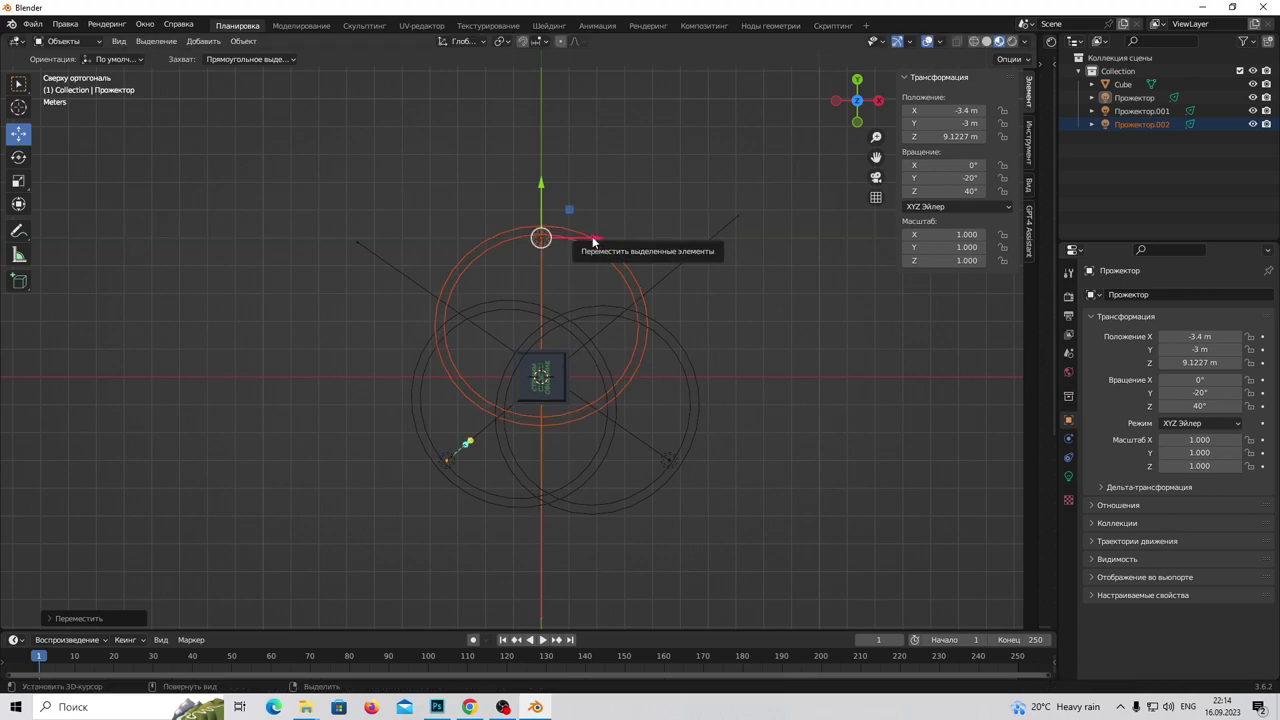
pyautogui.press('KP_1')
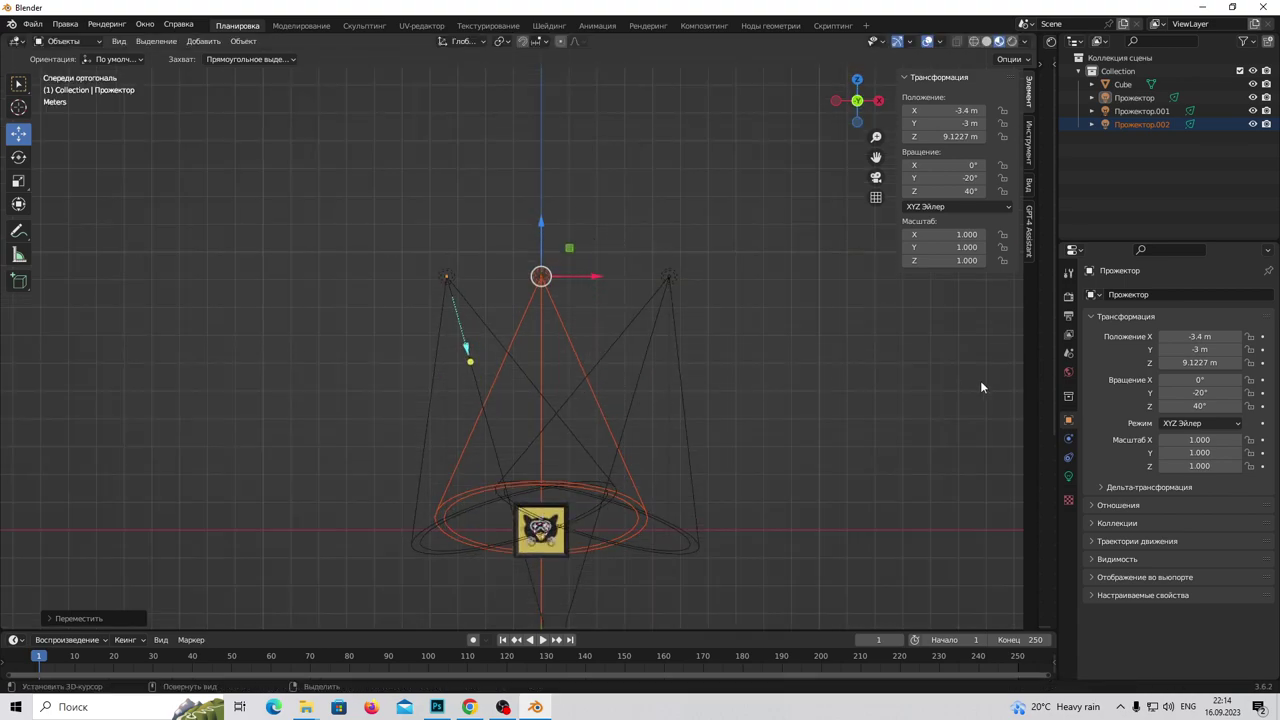
# Set the power of spotlights Прожектор.001 and Прожектор to 600 W each
pyautogui.click(1068, 476)
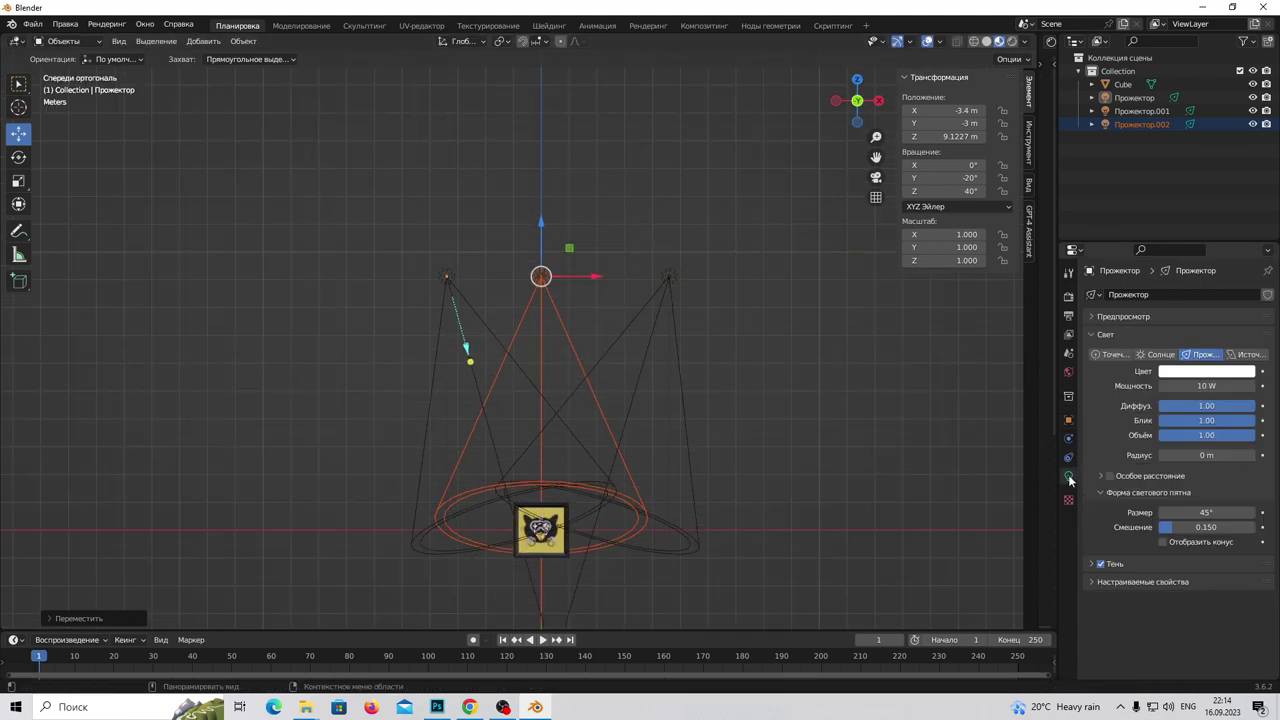
pyautogui.click(1214, 386)
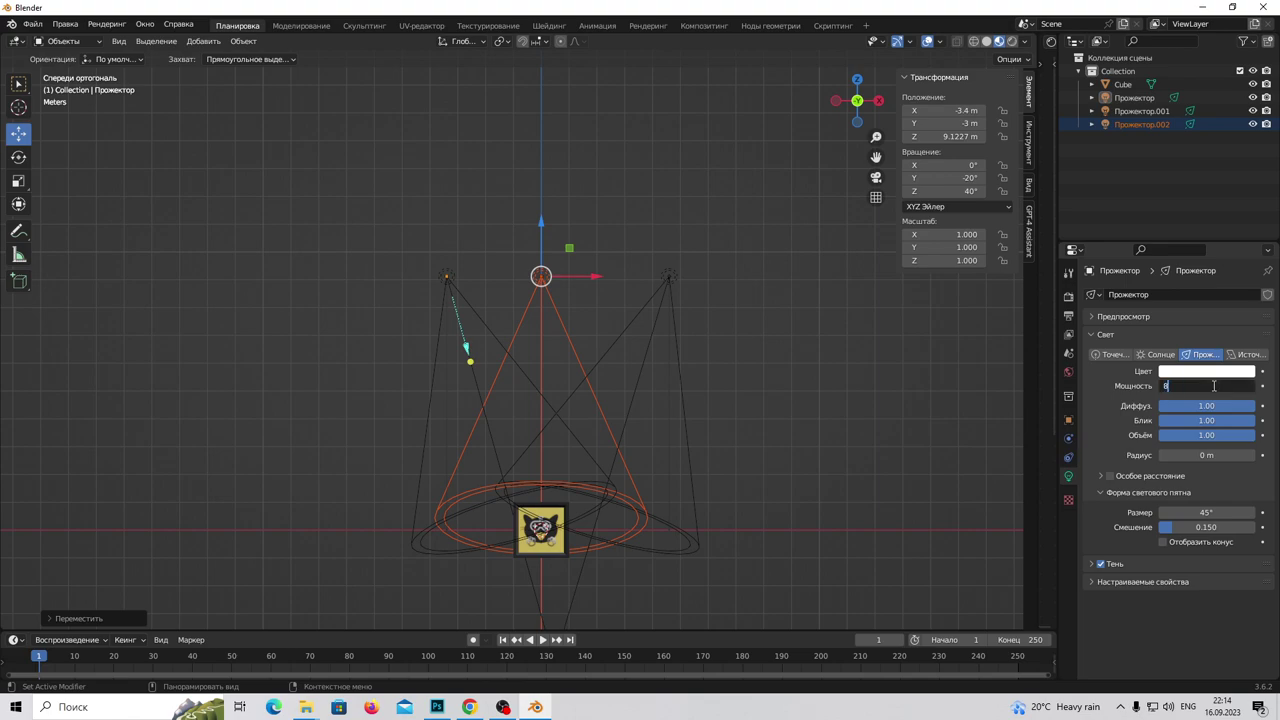
pyautogui.press('Return')
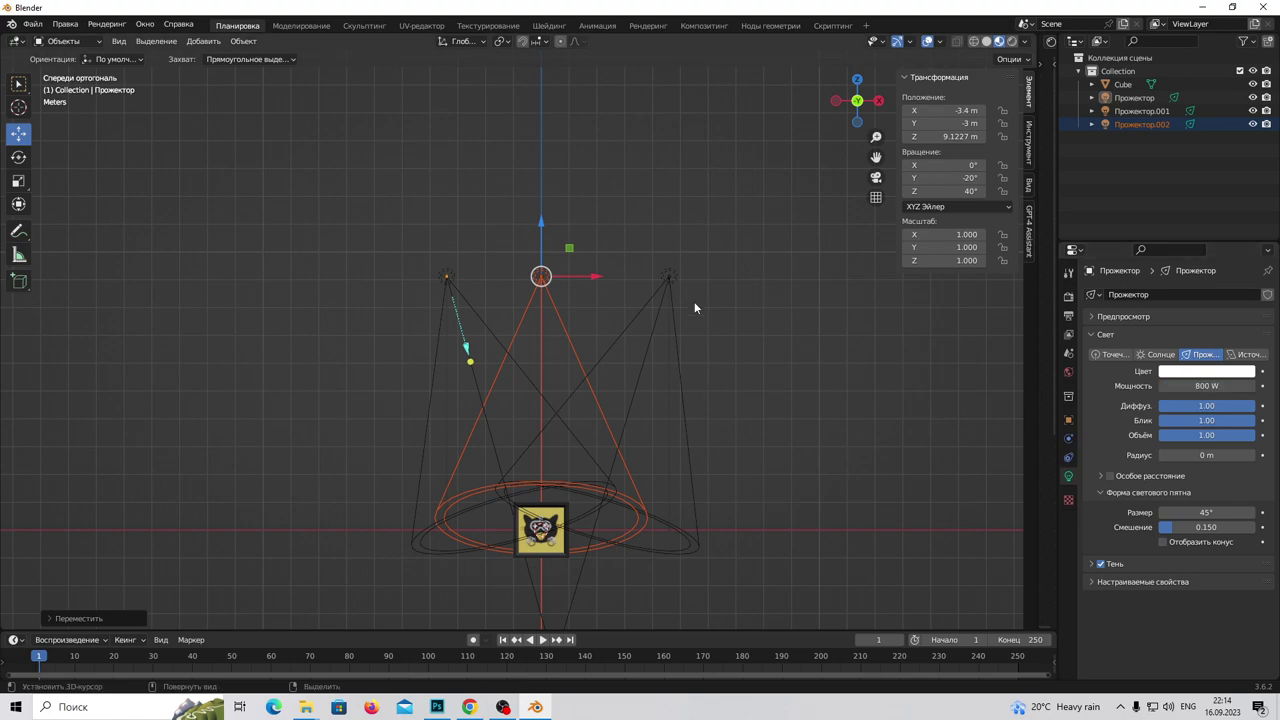
pyautogui.moveTo(696, 327)
pyautogui.mouseDown(button='middle')
pyautogui.moveTo(708, 368)
pyautogui.moveTo(722, 353)
pyautogui.mouseUp(button='middle')
pyautogui.click(714, 330)
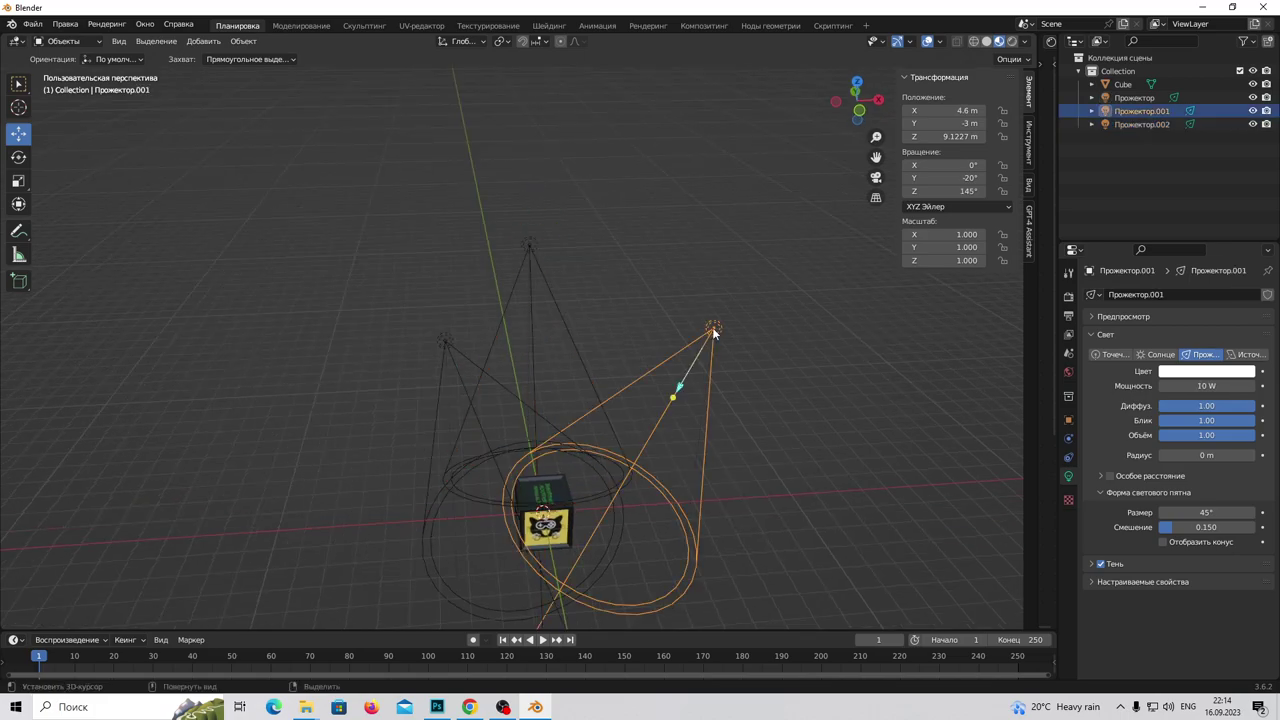
pyautogui.click(1218, 386)
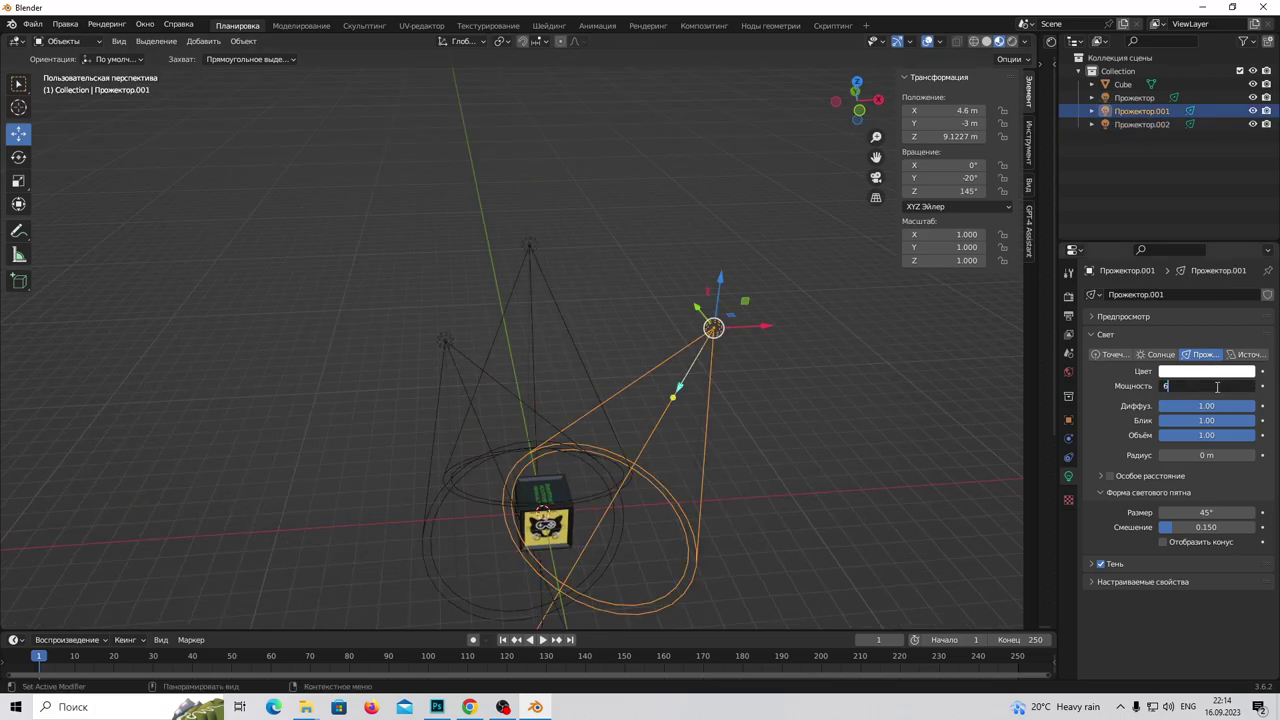
pyautogui.press('Return')
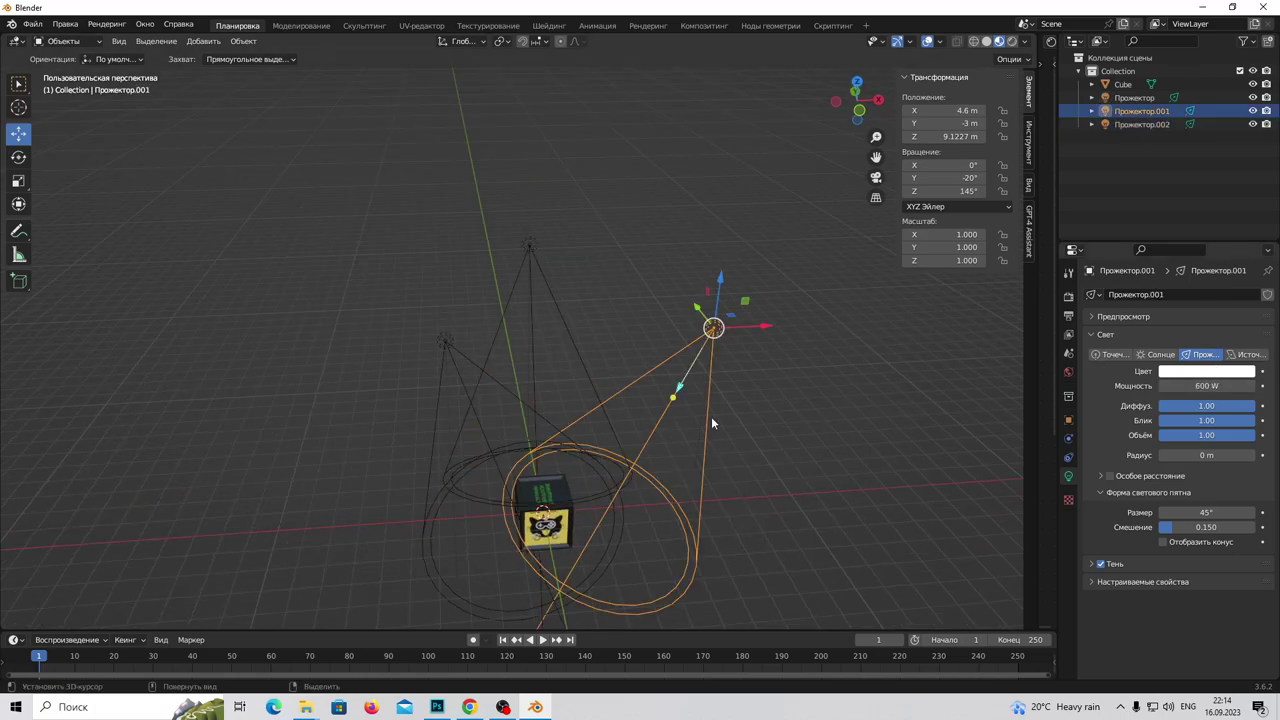
pyautogui.click(448, 346)
pyautogui.click(1218, 386)
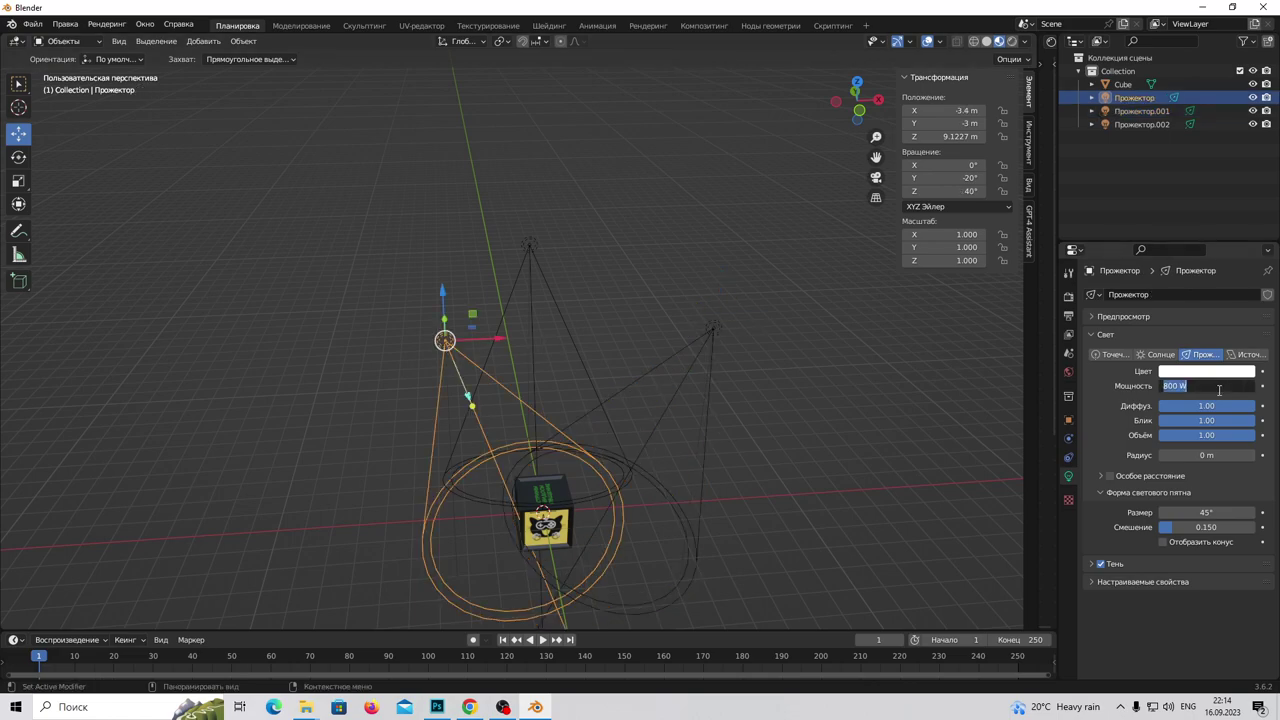
pyautogui.press('Return')
# Switch the viewport to Rendered shading and bring up the Render Properties
pyautogui.click(1012, 41)
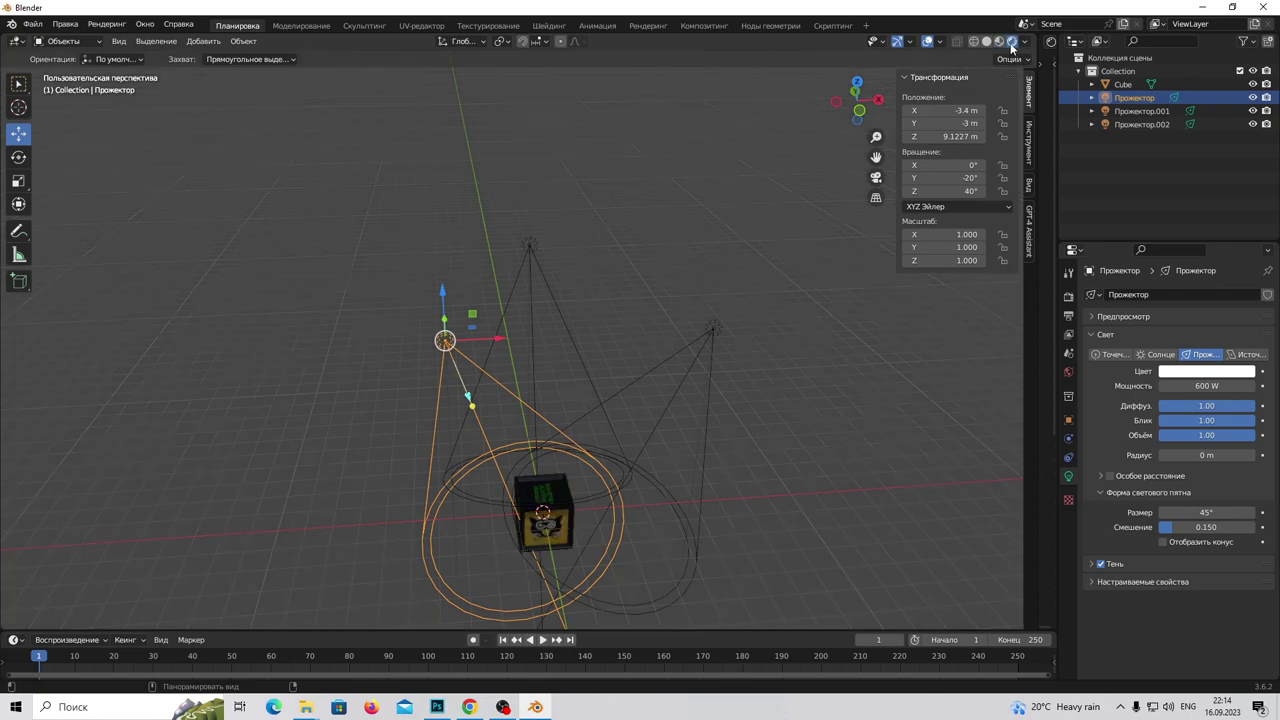
pyautogui.moveTo(720, 555); pyautogui.dragTo(692, 391, button='middle')
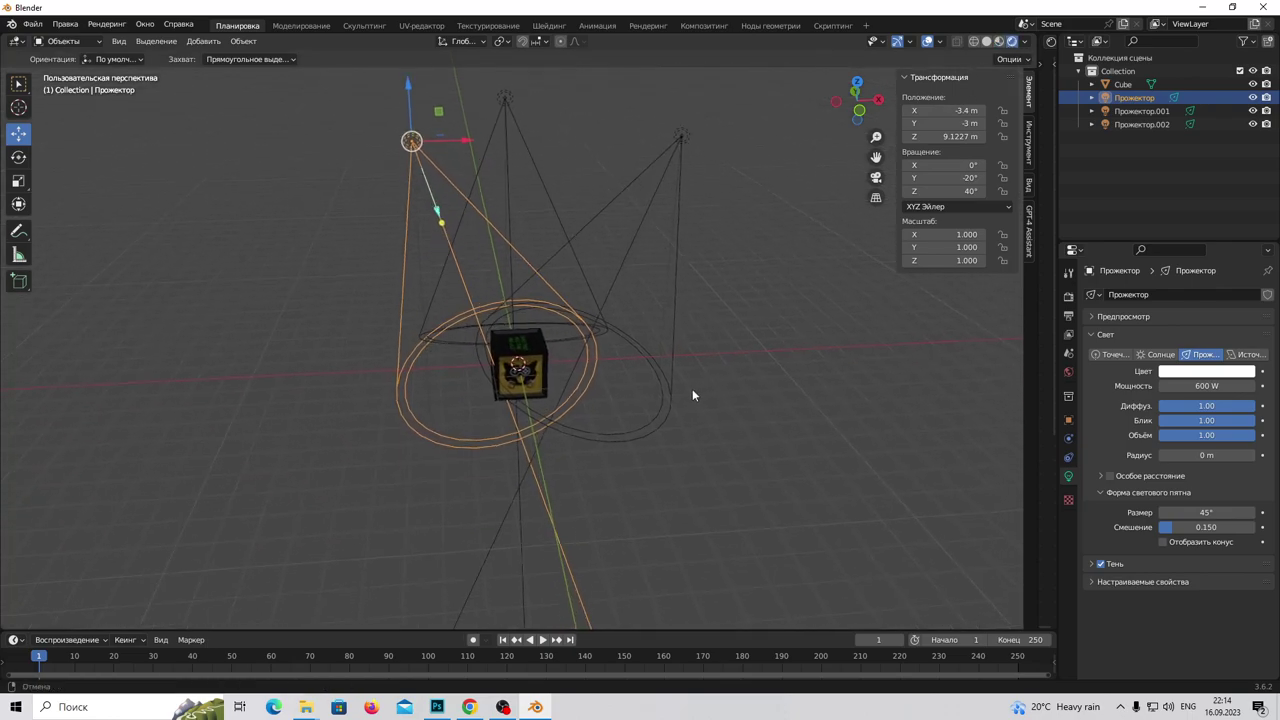
pyautogui.click(1069, 274)
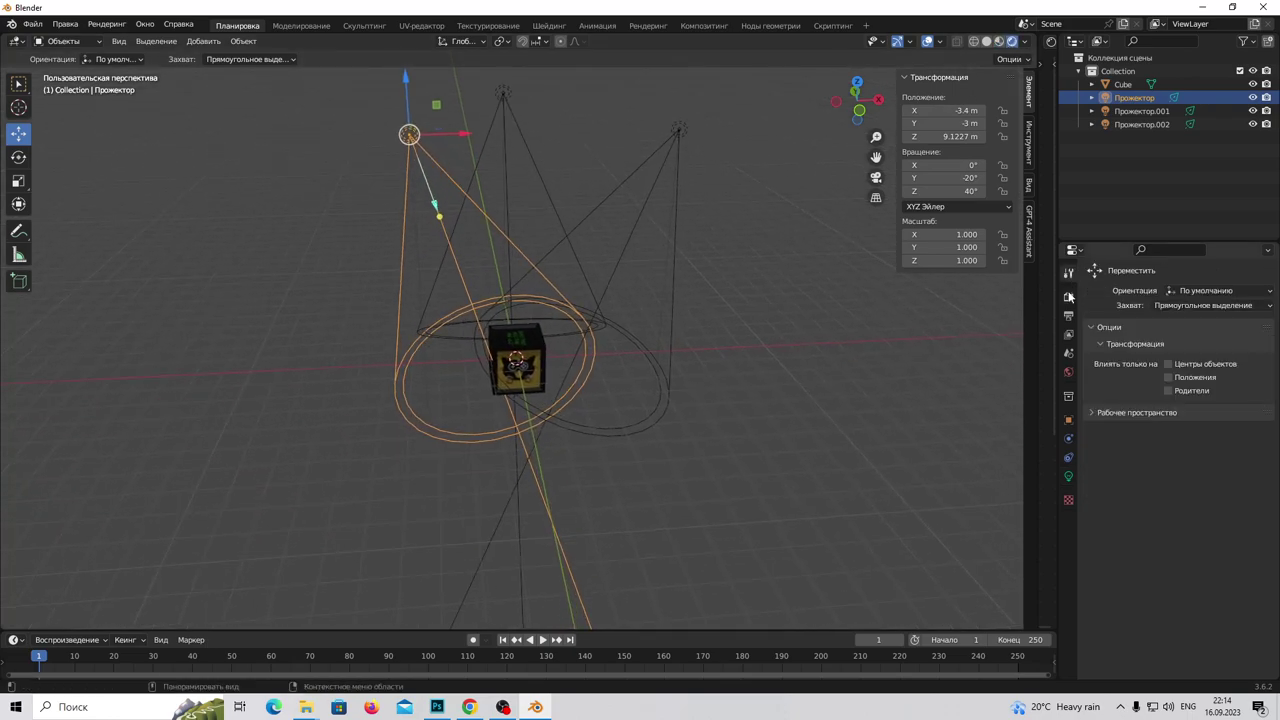
pyautogui.click(1069, 297)
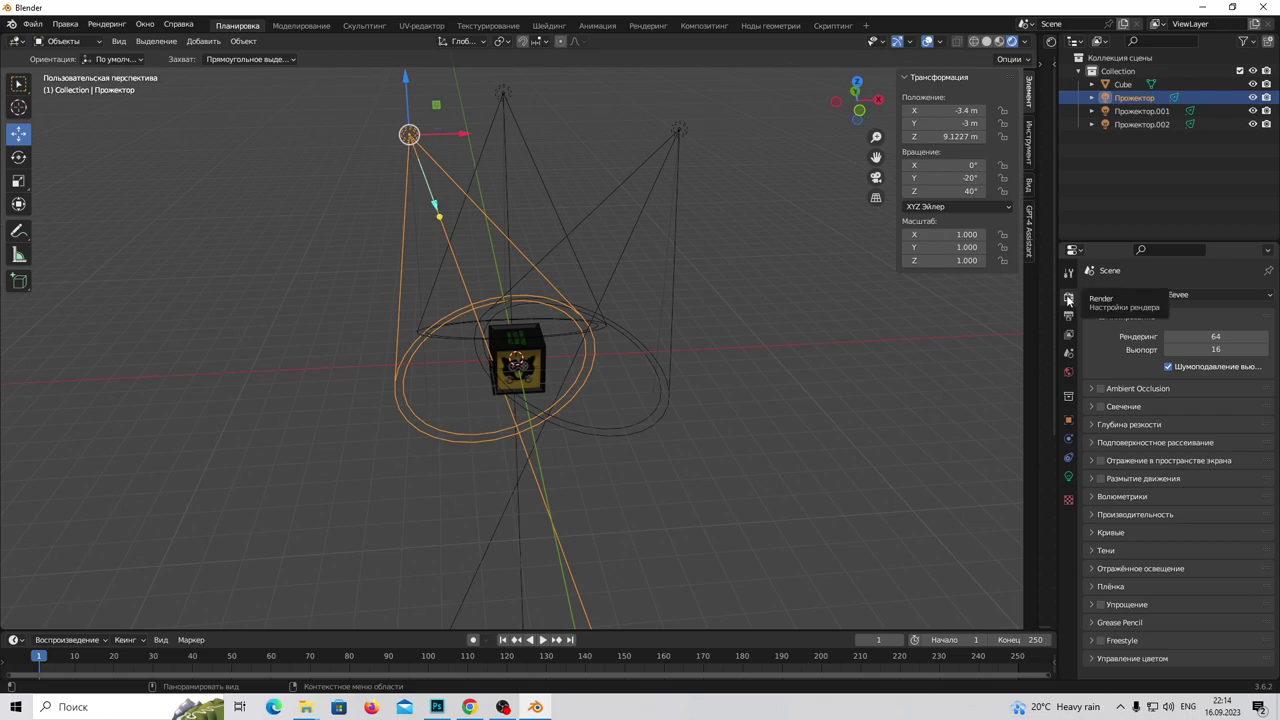
# Change the render engine from Eevee to Cycles
pyautogui.click(1208, 296)
pyautogui.click(1200, 339)
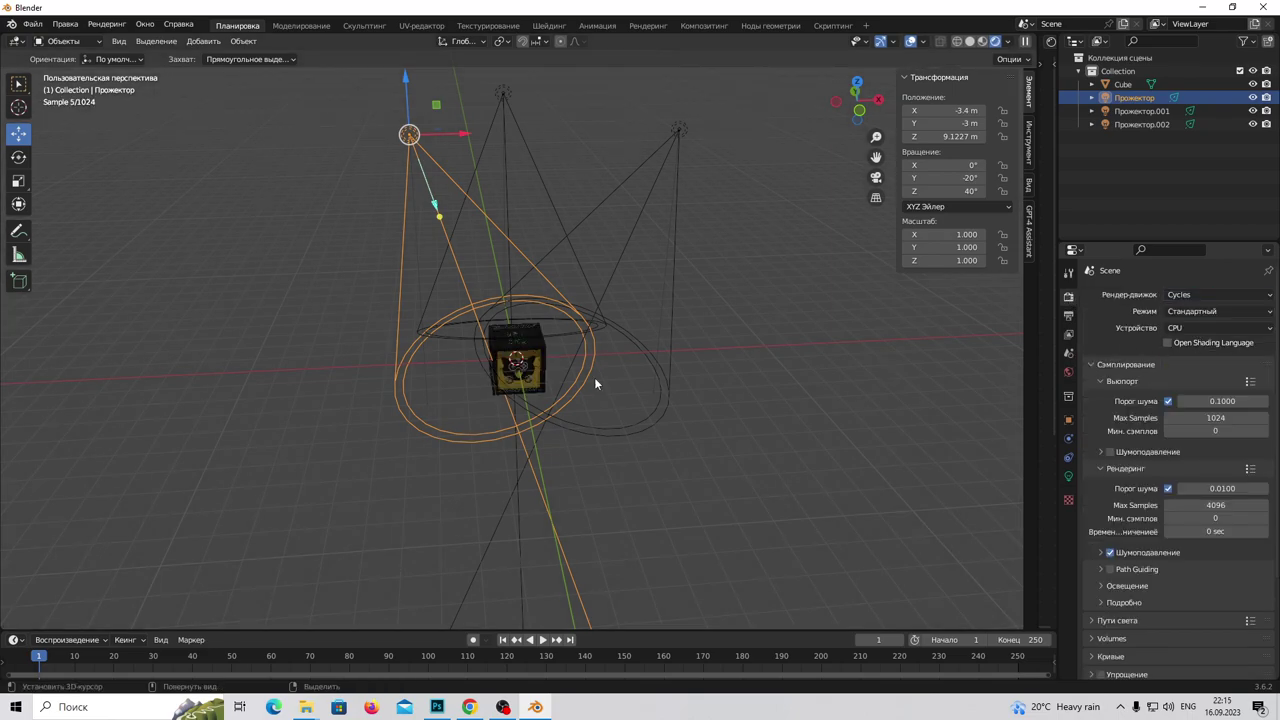
pyautogui.scroll(2, 515, 380)
pyautogui.scroll(3, 515, 380)
pyautogui.scroll(3, 539, 430)
# Orbit and zoom to inspect the Cycles-lit cube, then show the spotlight's light settings
pyautogui.moveTo(539, 436)
pyautogui.mouseDown(button='middle')
pyautogui.moveTo(624, 428)
pyautogui.moveTo(616, 465)
pyautogui.moveTo(630, 456)
pyautogui.moveTo(556, 363)
pyautogui.mouseUp(button='middle')
pyautogui.scroll(-5, 574, 453)
pyautogui.scroll(-2, 570, 453)
pyautogui.scroll(2, 548, 390)
pyautogui.scroll(2, 565, 406)
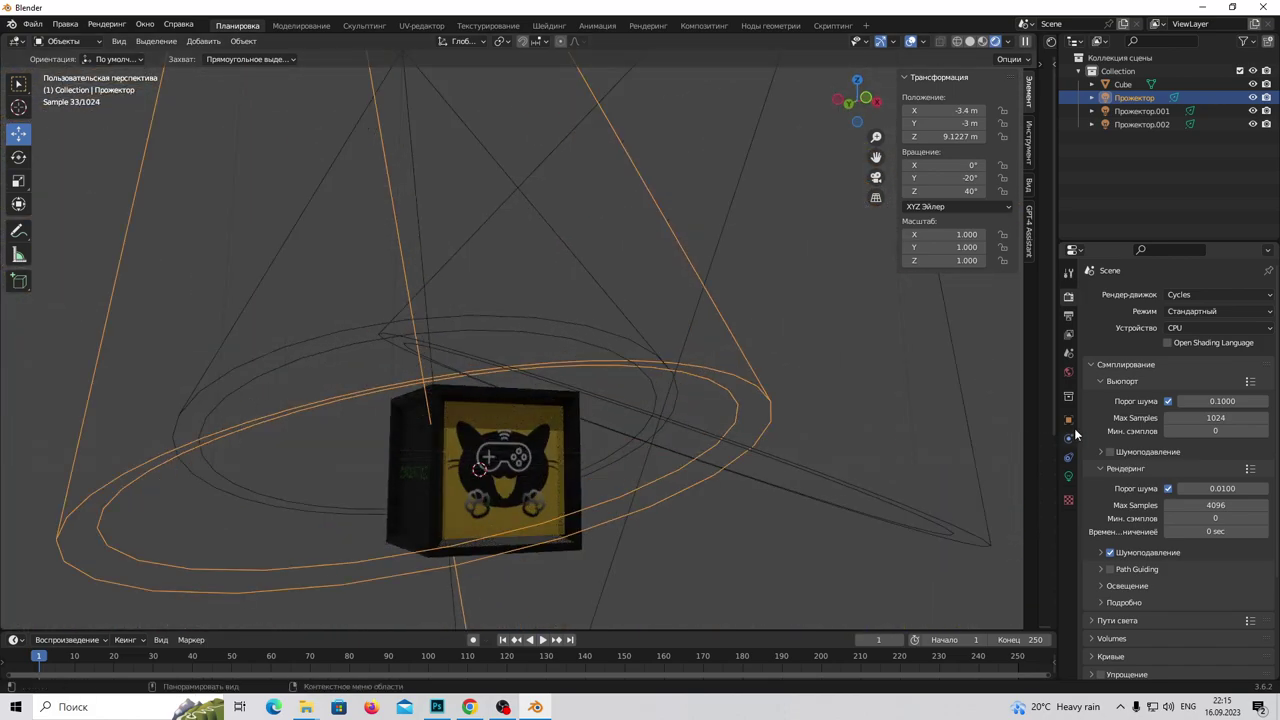
pyautogui.click(1069, 478)
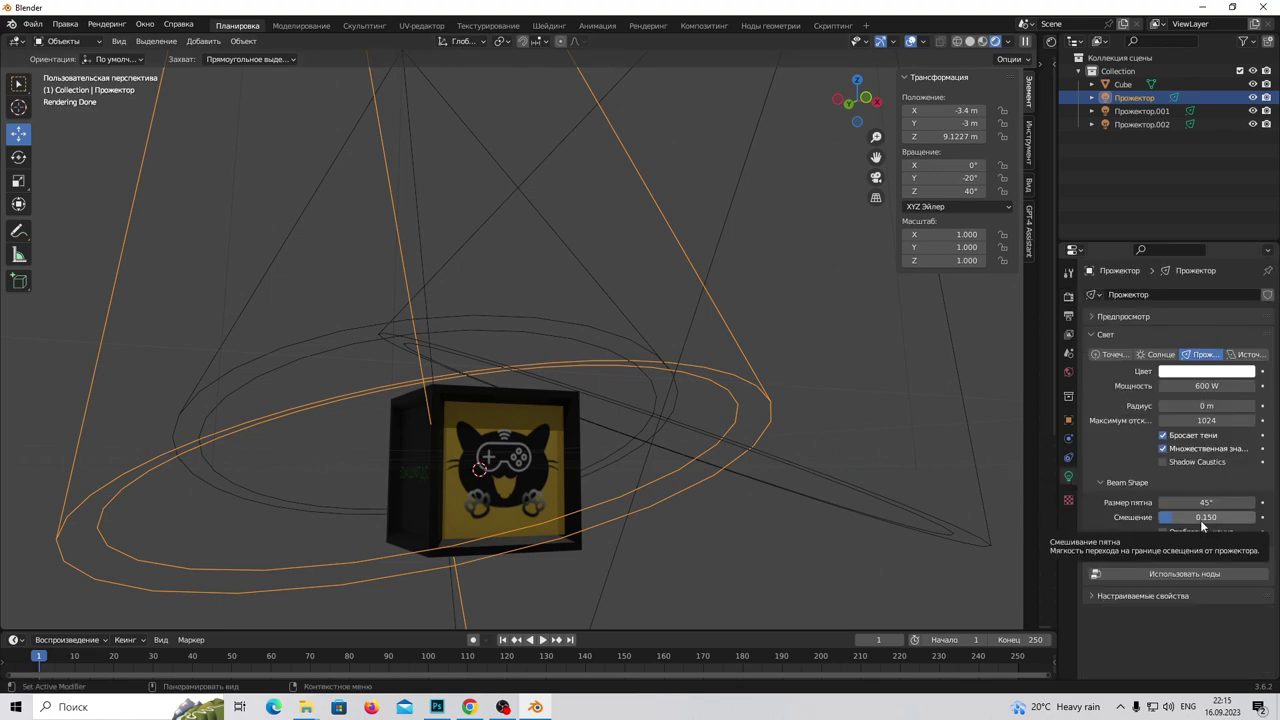
# Keep Прожектор's spot size at 45° and raise its power to 2600 W
pyautogui.moveTo(1206, 502); pyautogui.dragTo(1240, 502)
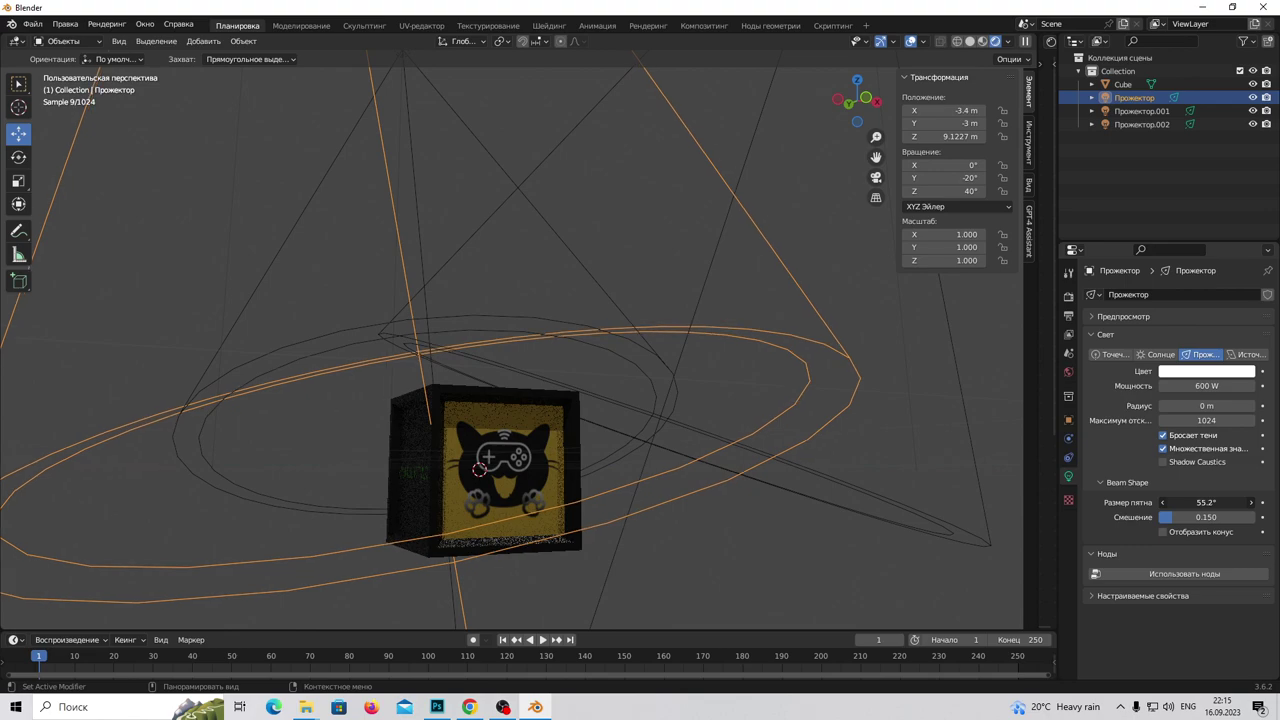
pyautogui.hotkey('ctrl', 'z')
pyautogui.click(1200, 386)
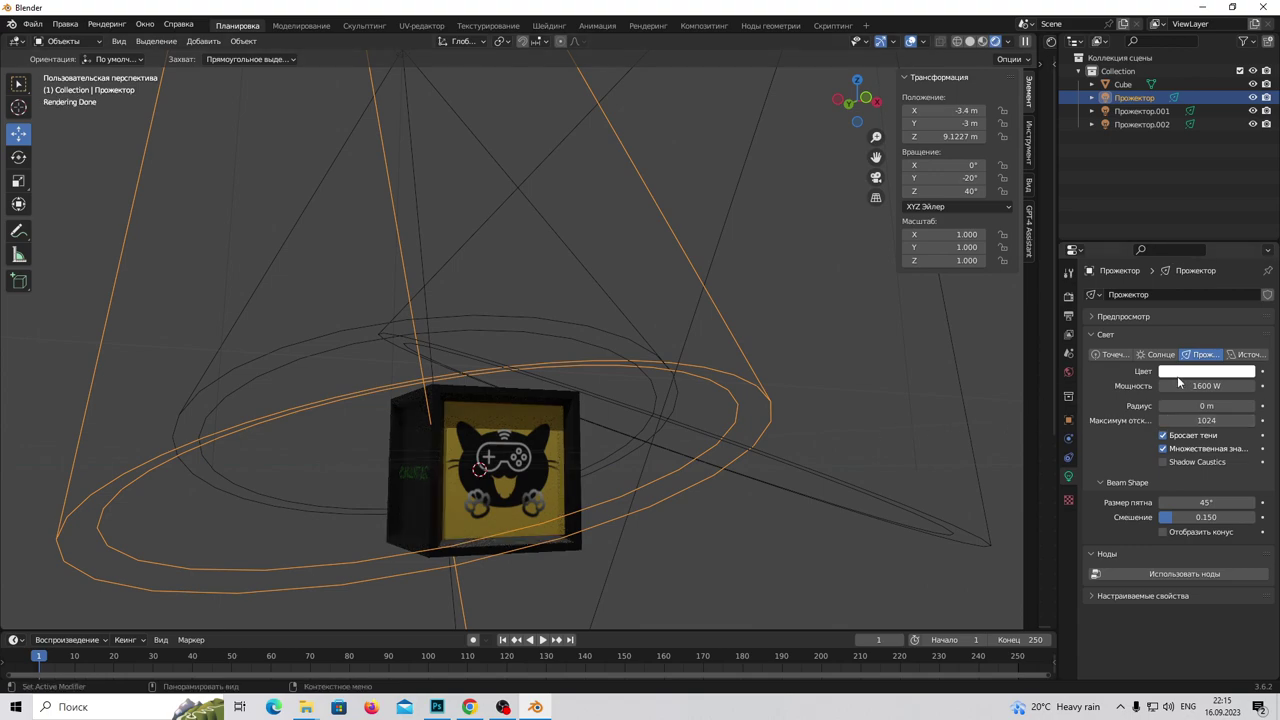
pyautogui.hotkey('ctrl', 'a')
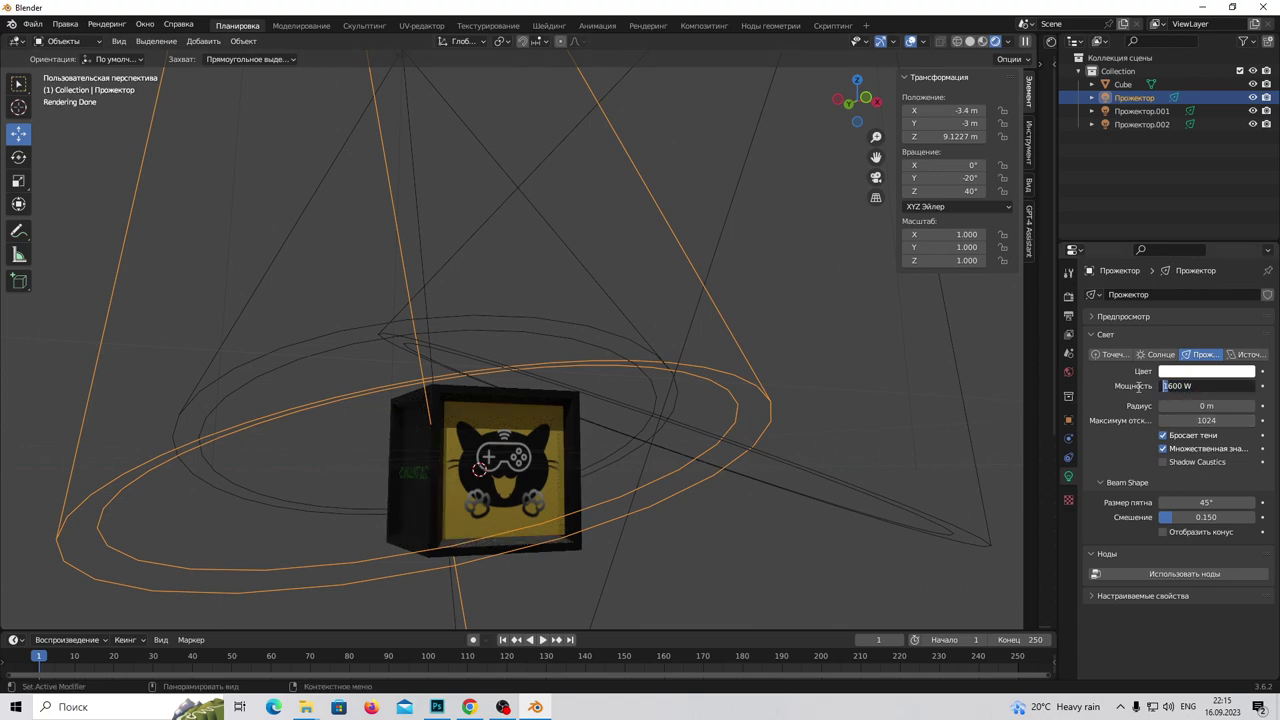
pyautogui.press('Return')
# Leave Прожектор.001 at 600 W and set Прожектор.002's power to 3600 W
pyautogui.scroll(-2, 641, 417)
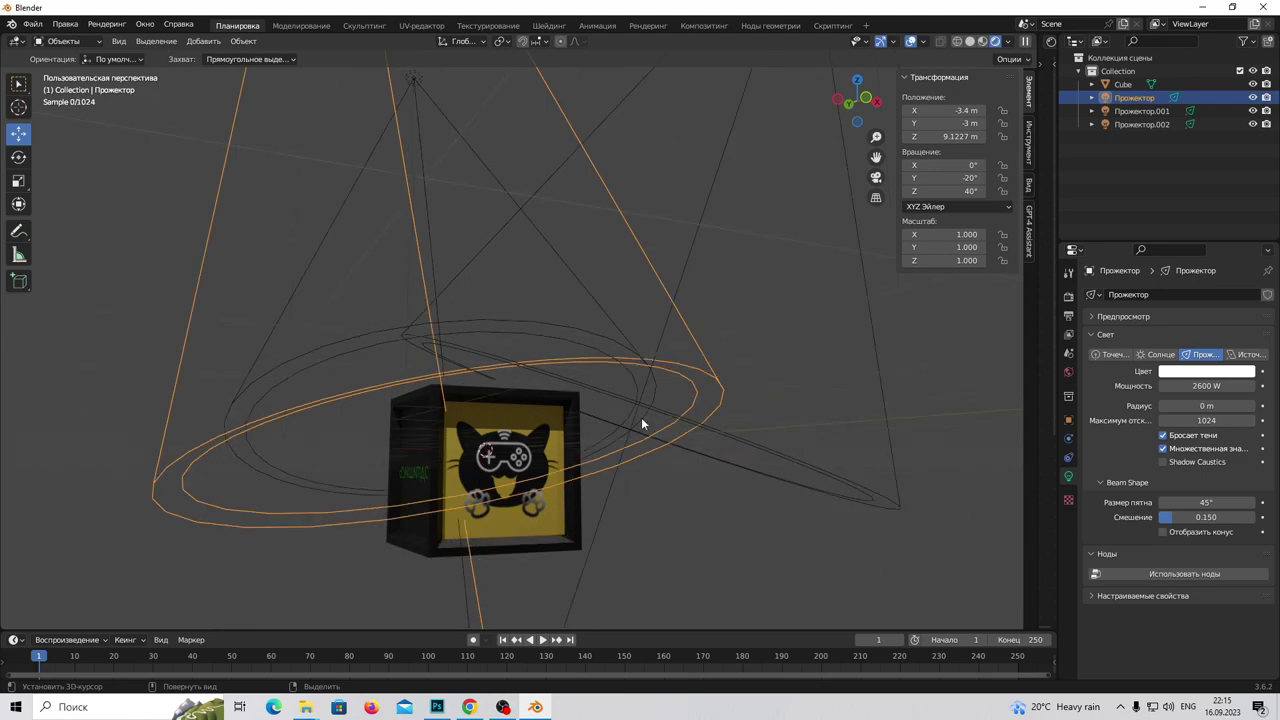
pyautogui.scroll(-5, 622, 393)
pyautogui.moveTo(622, 393)
pyautogui.mouseDown(button='middle')
pyautogui.moveTo(621, 354)
pyautogui.moveTo(608, 439)
pyautogui.mouseUp(button='middle')
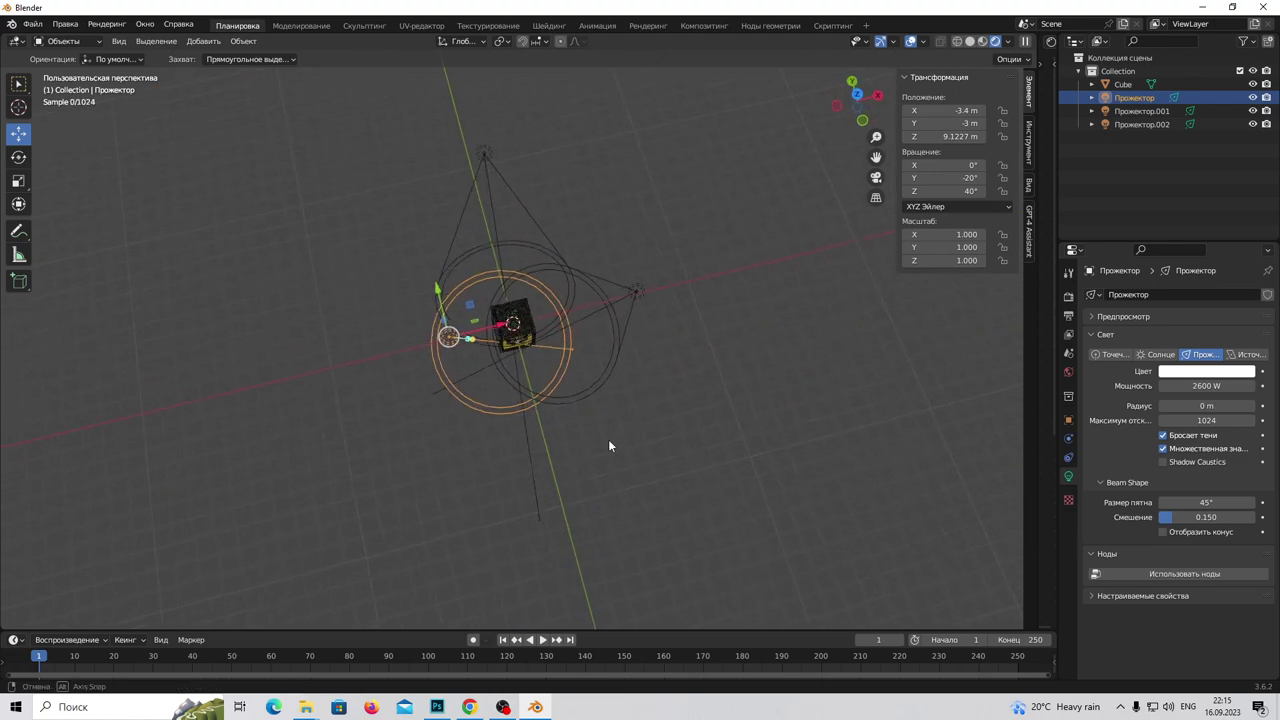
pyautogui.click(637, 291)
pyautogui.click(1162, 385)
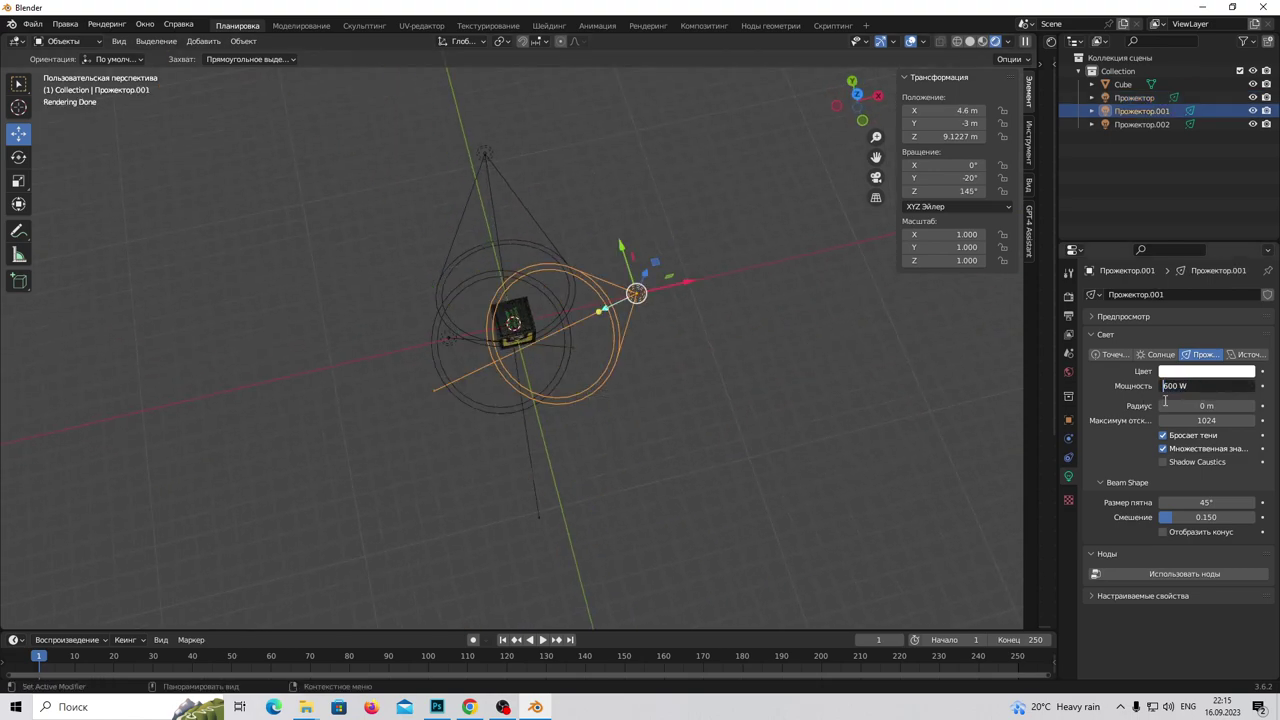
pyautogui.press('Escape')
pyautogui.click(484, 154)
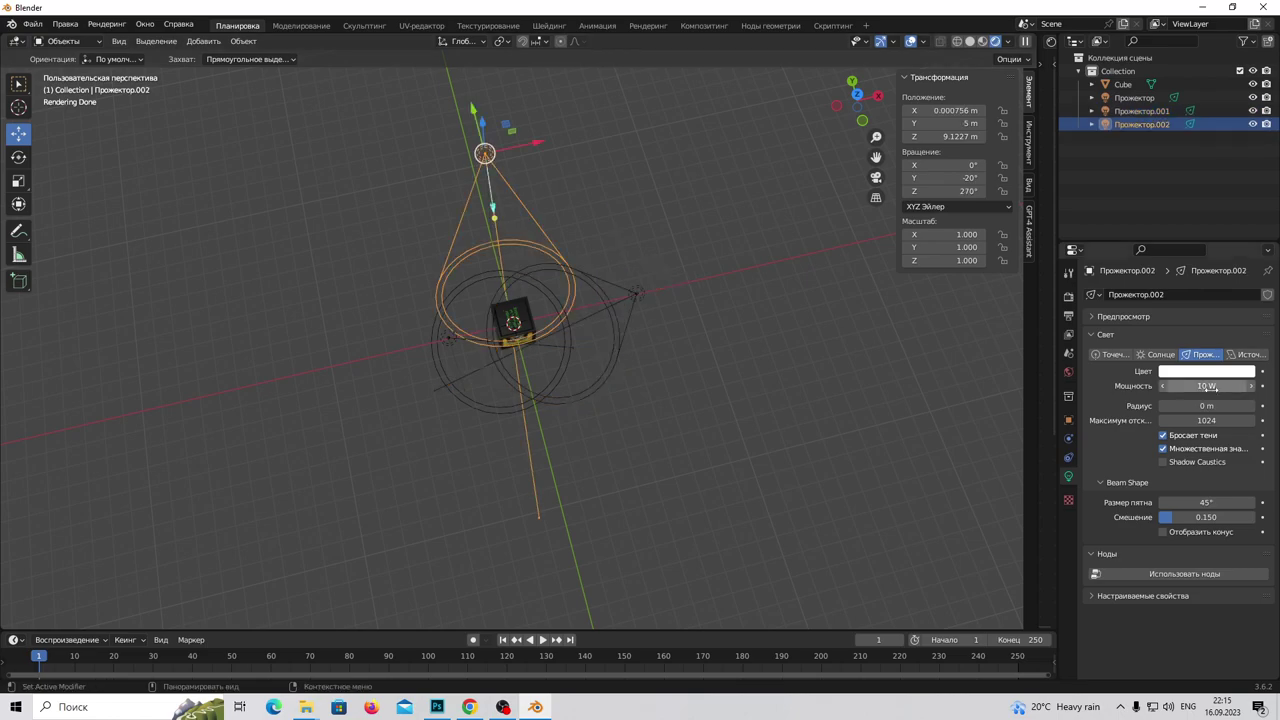
pyautogui.click(1186, 385)
pyautogui.press('Return')
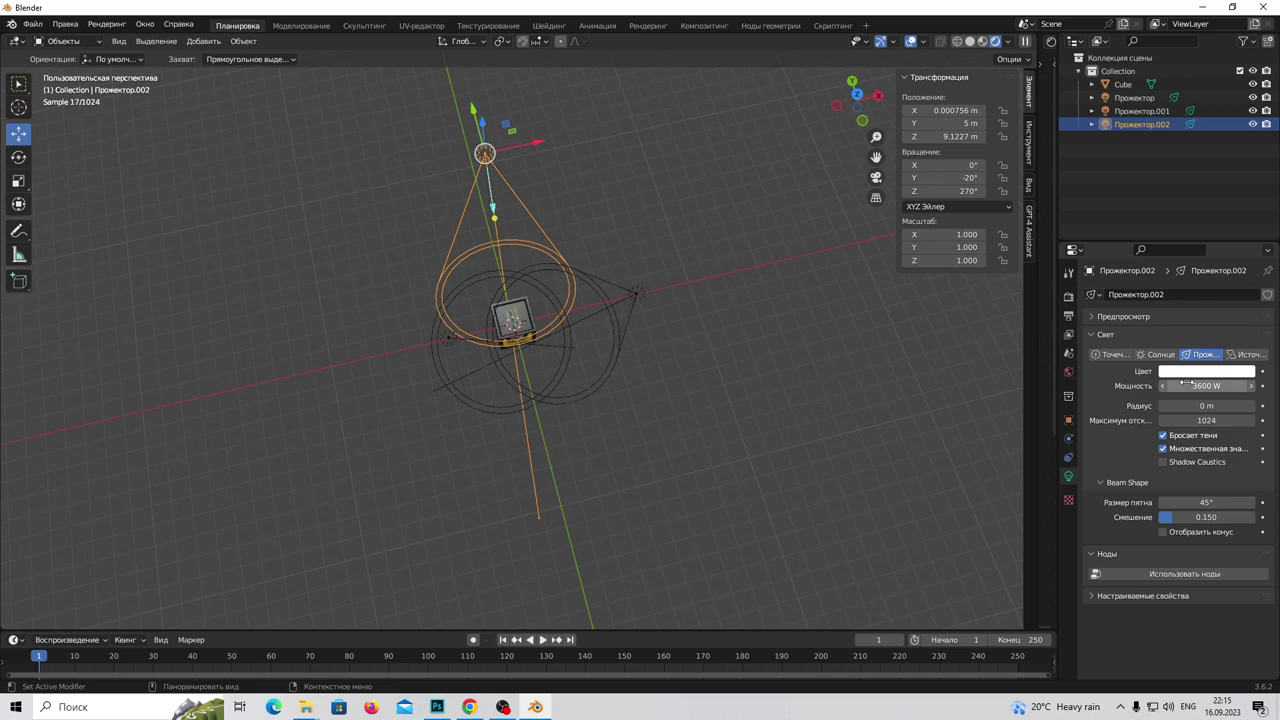
# Reselect Прожектор from a new angle and open its light colour
pyautogui.moveTo(802, 391)
pyautogui.mouseDown(button='middle')
pyautogui.moveTo(619, 384)
pyautogui.moveTo(610, 337)
pyautogui.moveTo(627, 408)
pyautogui.mouseUp(button='middle')
pyautogui.scroll(2, 610, 337)
pyautogui.moveTo(458, 337)
pyautogui.mouseDown(button='middle')
pyautogui.moveTo(479, 351)
pyautogui.moveTo(385, 289)
pyautogui.mouseUp(button='middle')
pyautogui.click(264, 106)
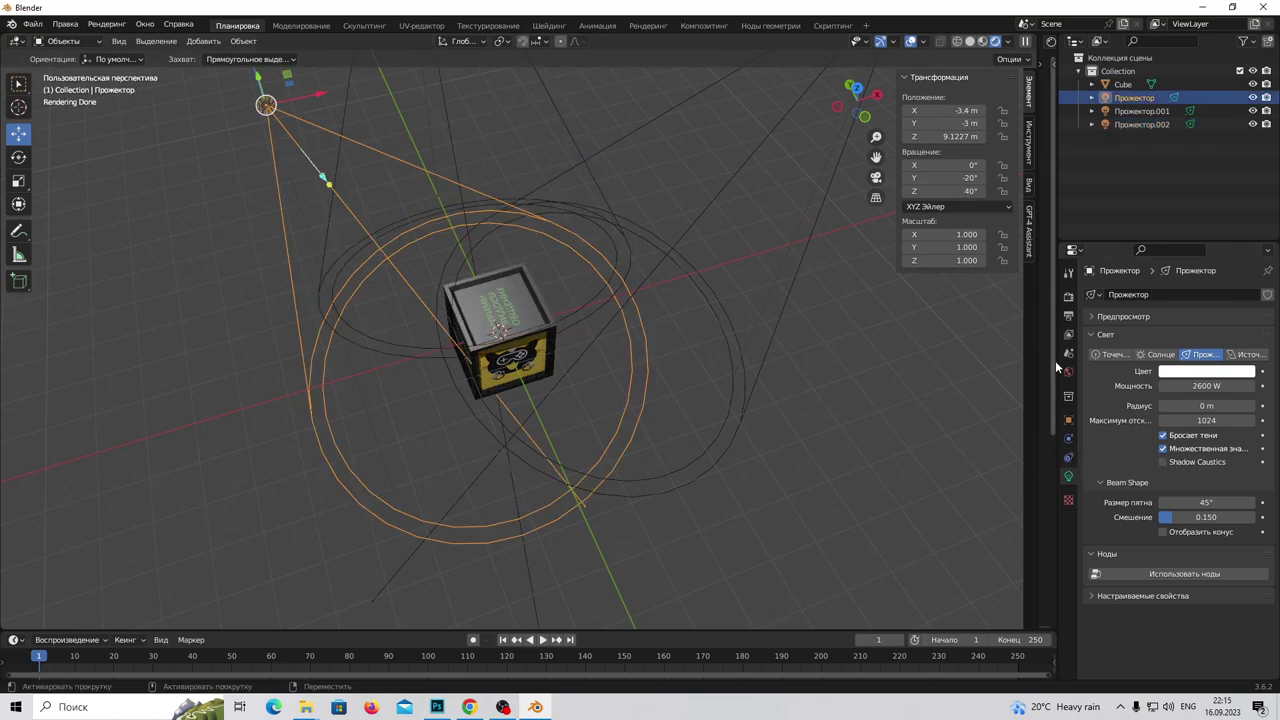
pyautogui.click(1180, 375)
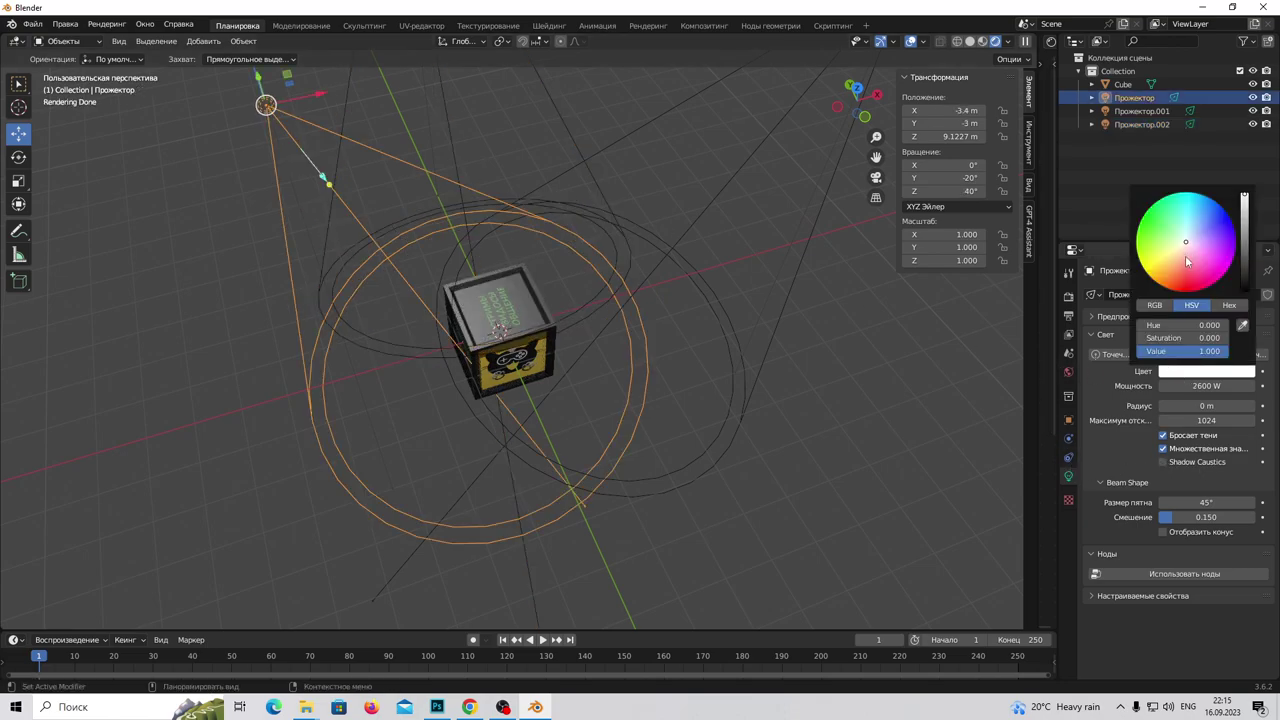
# Tint Прожектор's light red and Прожектор.001's light light blue
pyautogui.moveTo(1183, 262); pyautogui.dragTo(1182, 273)
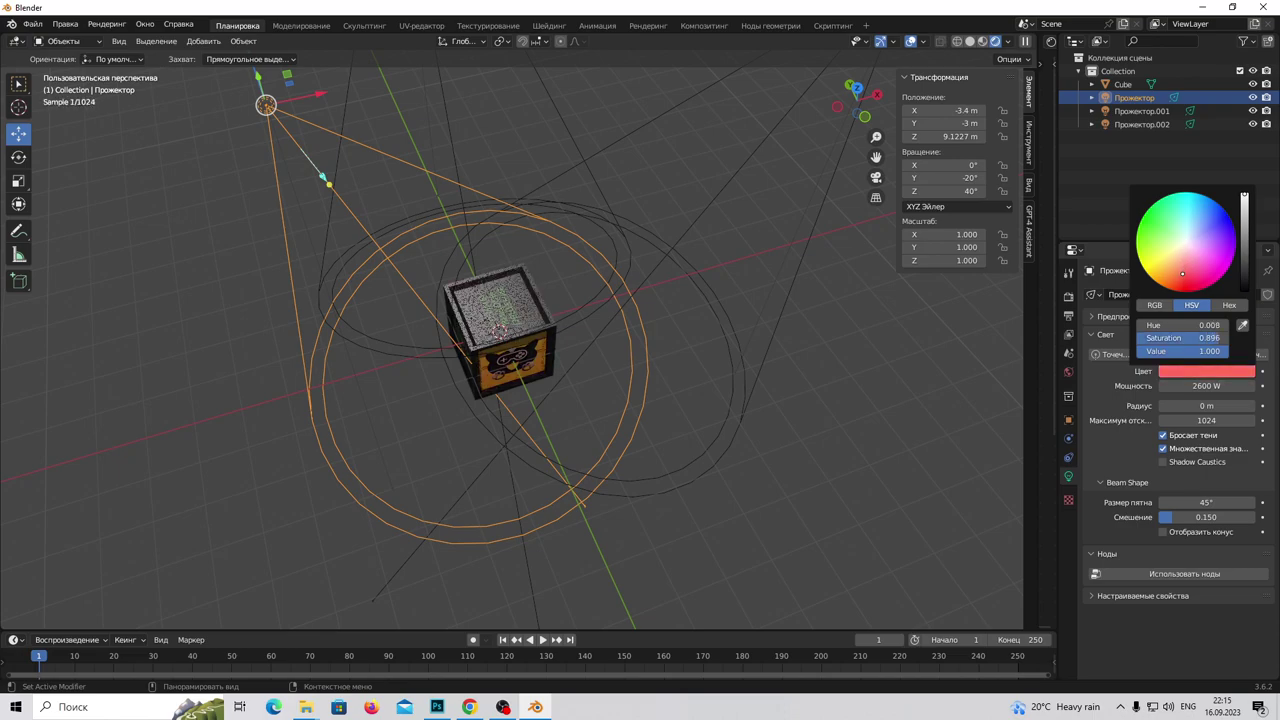
pyautogui.moveTo(679, 290)
pyautogui.mouseDown(button='middle')
pyautogui.moveTo(765, 256)
pyautogui.moveTo(698, 326)
pyautogui.mouseUp(button='middle')
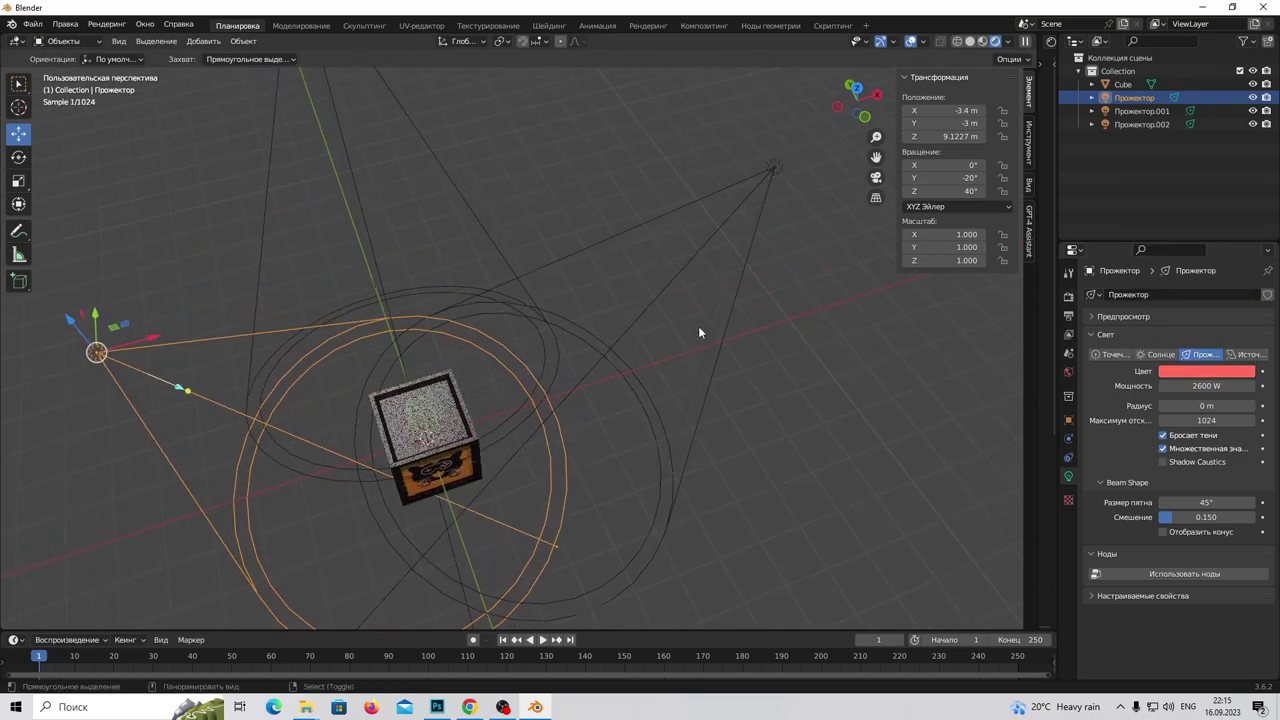
pyautogui.click(770, 168)
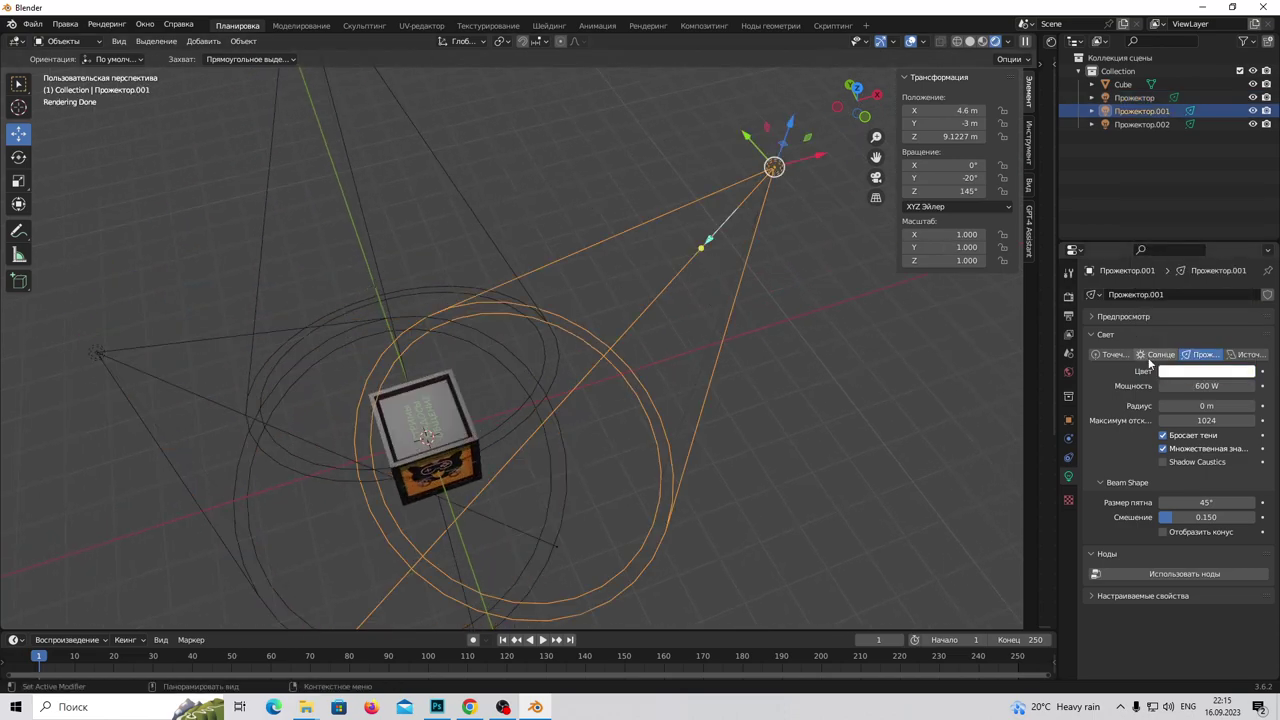
pyautogui.click(1197, 374)
pyautogui.click(1199, 232)
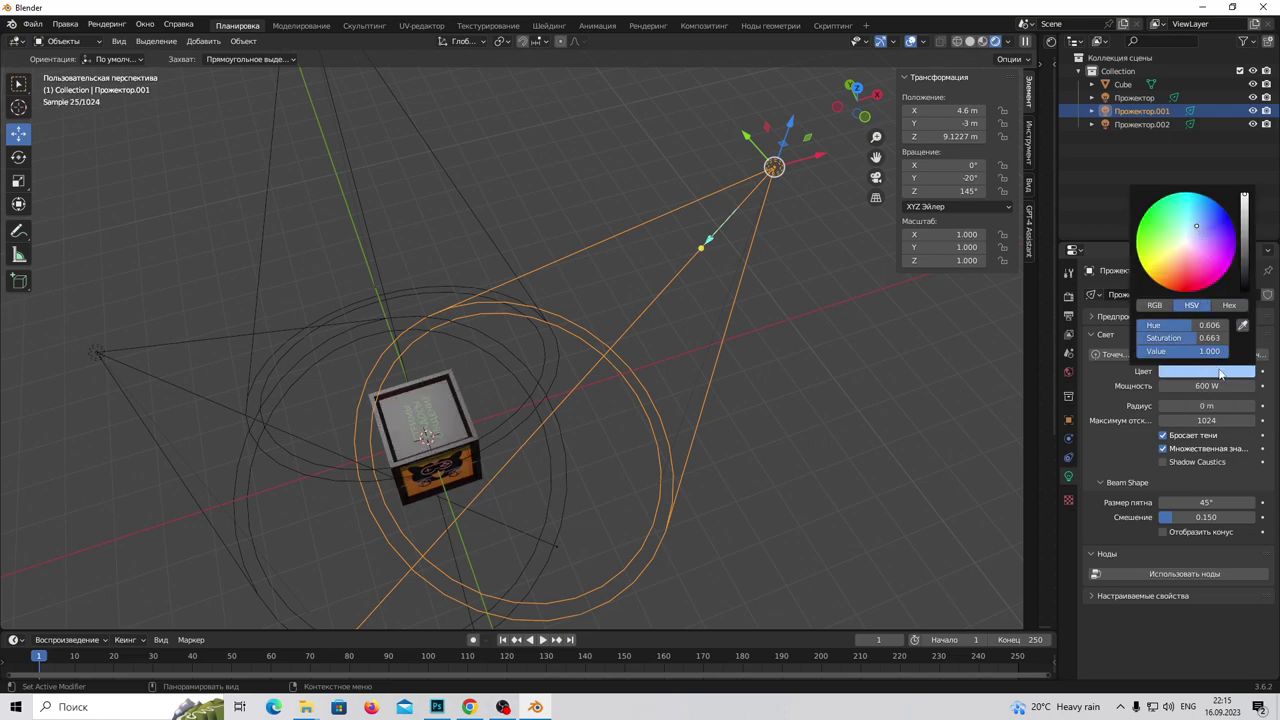
# Raise Прожектор.001's power to 2600 W
pyautogui.click(111, 363)
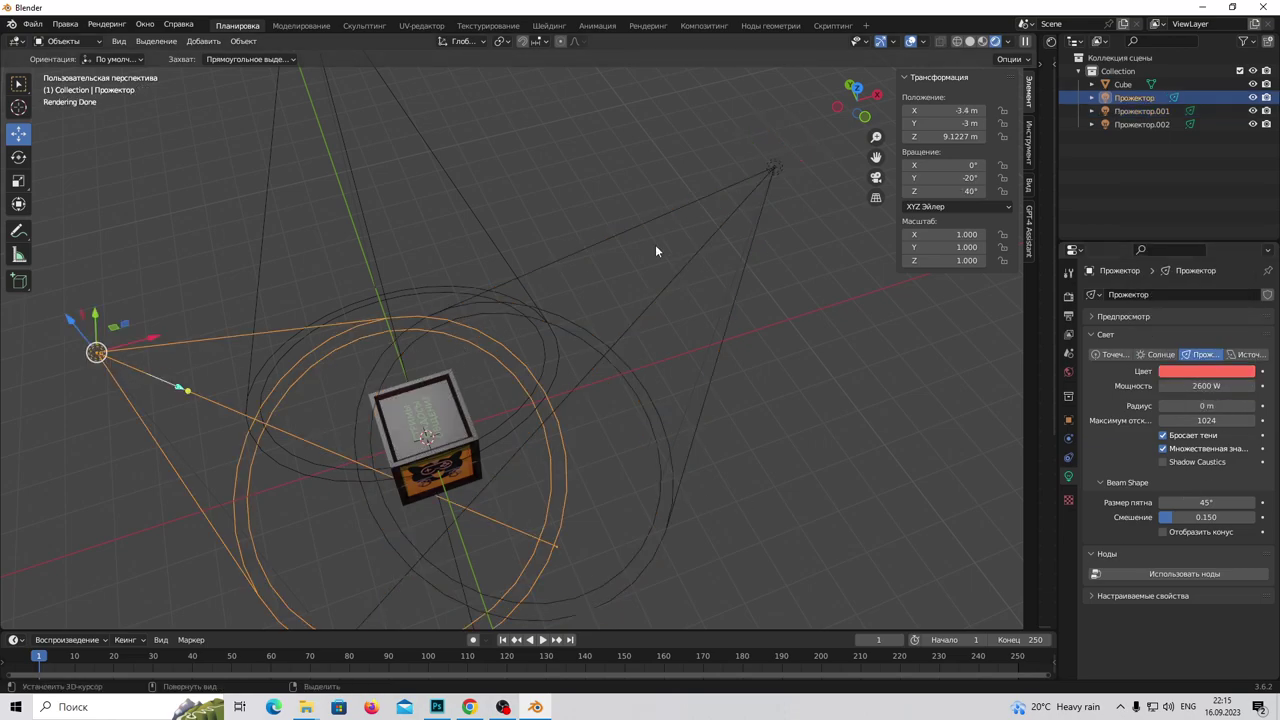
pyautogui.click(775, 169)
pyautogui.click(1187, 386)
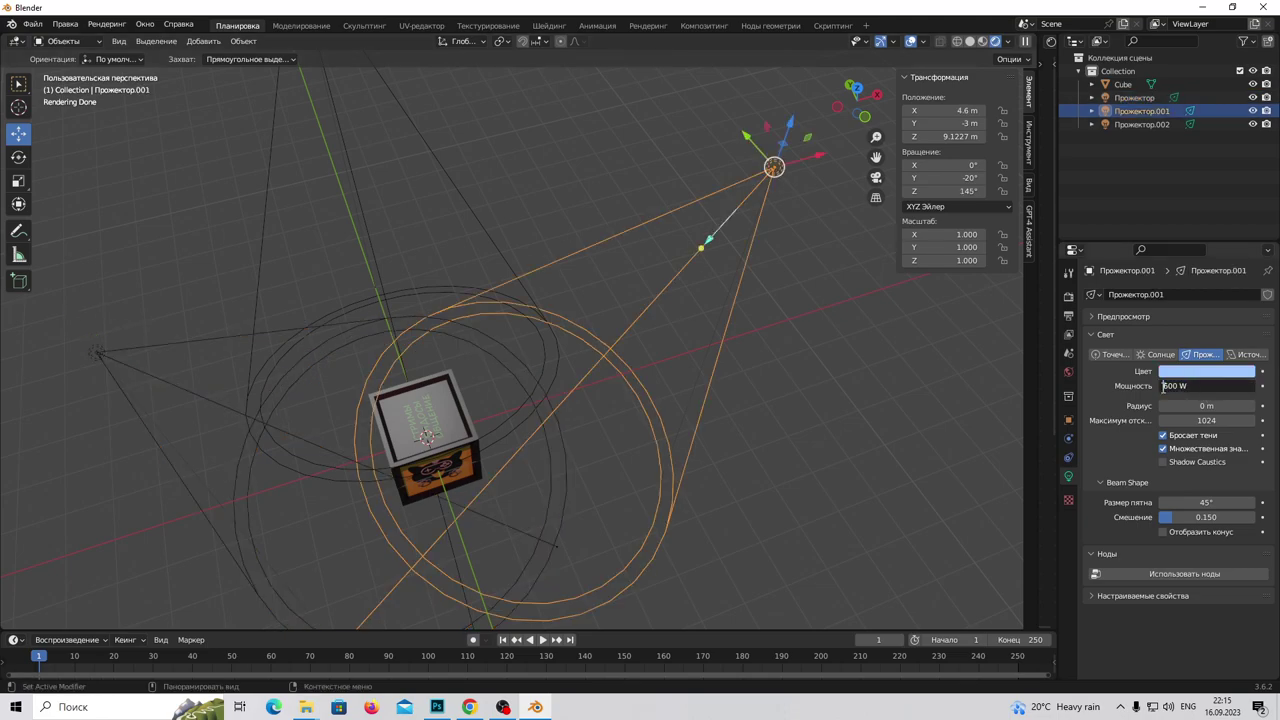
pyautogui.press('Return')
# Orbit around the scene, selecting Прожектор and Прожектор.002 to check the lighting
pyautogui.moveTo(354, 345); pyautogui.dragTo(564, 411, button='middle')
pyautogui.click(340, 389)
pyautogui.moveTo(340, 389)
pyautogui.mouseDown(button='middle')
pyautogui.moveTo(563, 428)
pyautogui.moveTo(464, 147)
pyautogui.mouseUp(button='middle')
pyautogui.click(464, 147)
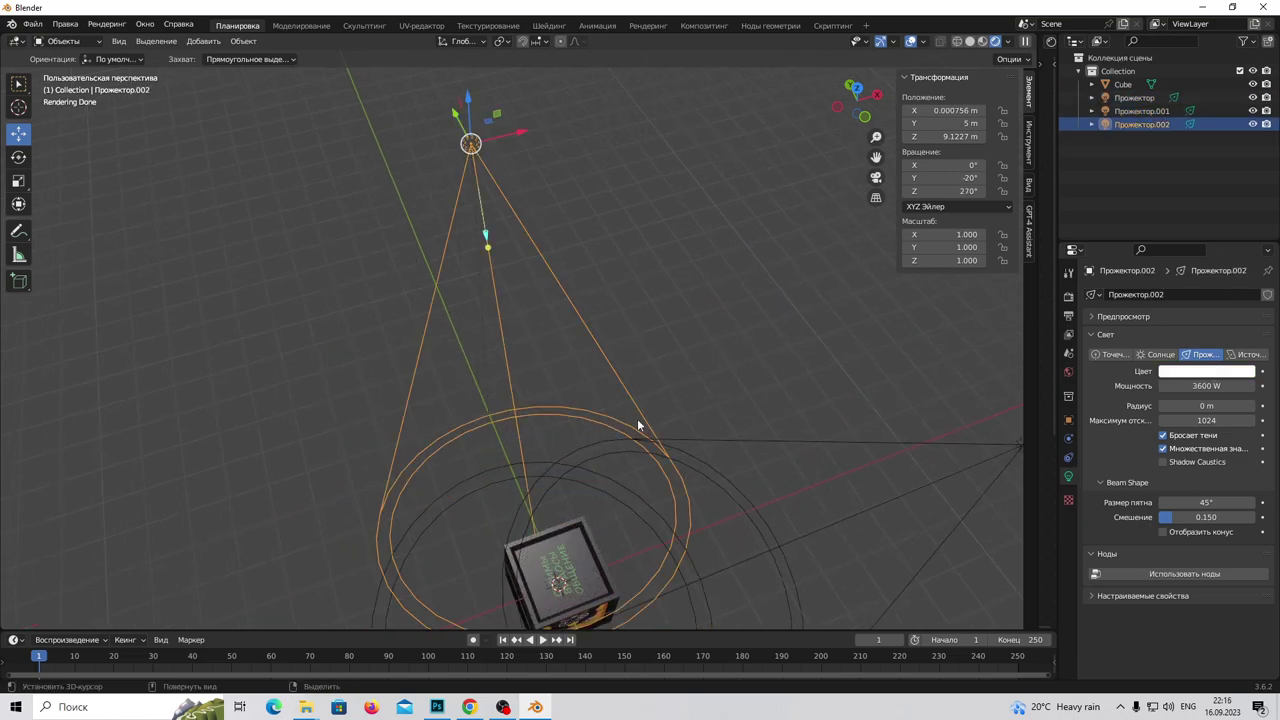
pyautogui.moveTo(643, 410); pyautogui.dragTo(543, 344, button='middle')
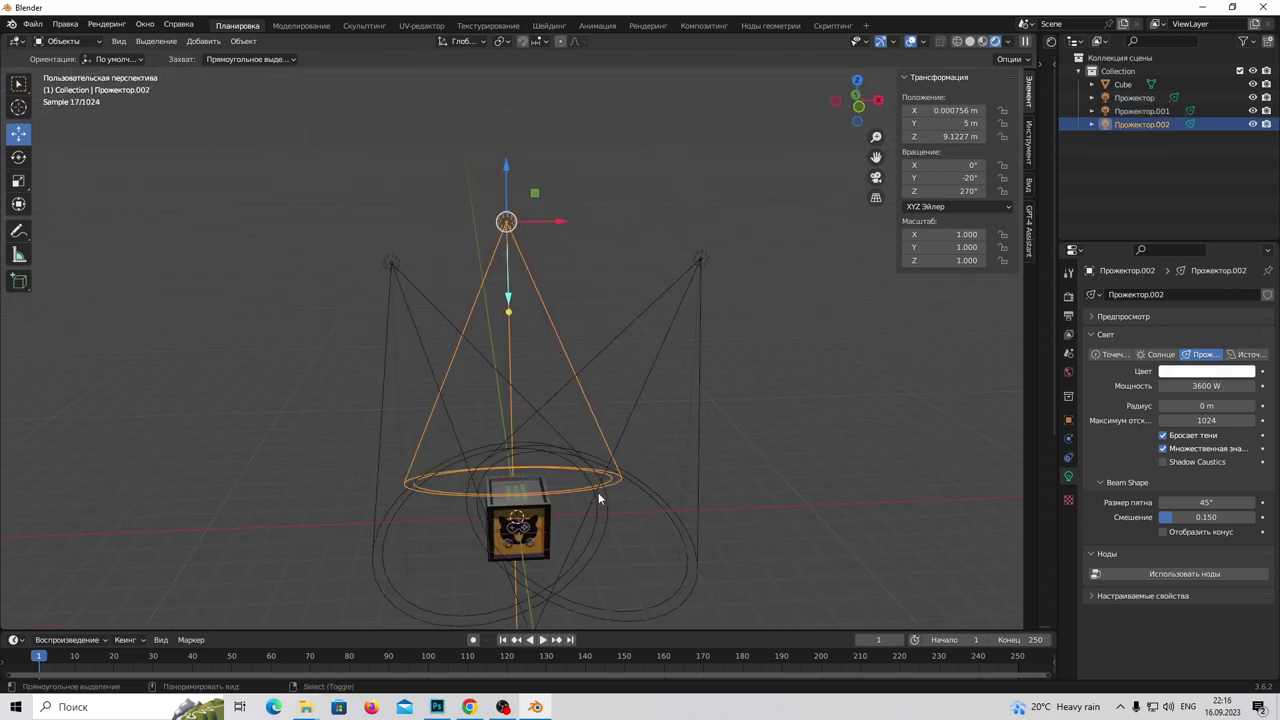
pyautogui.moveTo(543, 344); pyautogui.dragTo(548, 325, button='middle')
pyautogui.scroll(5, 548, 325)
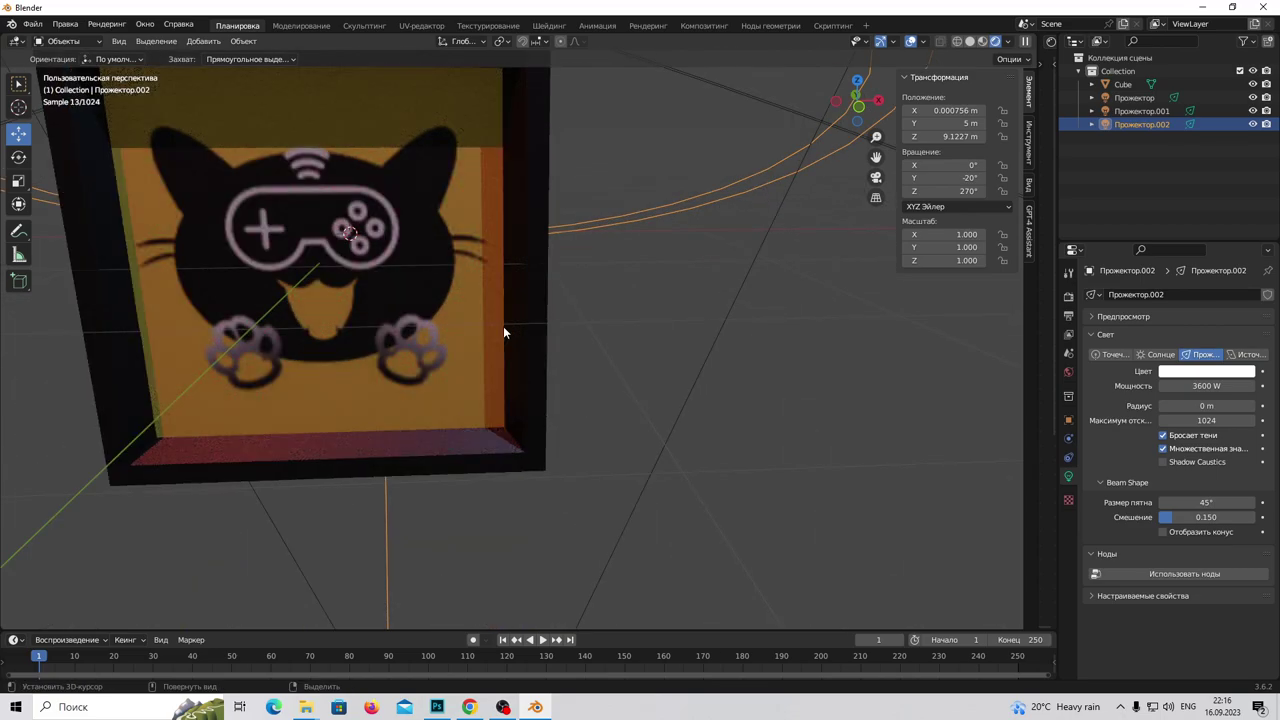
pyautogui.scroll(-5, 503, 326)
pyautogui.scroll(-3, 570, 300)
pyautogui.moveTo(634, 274); pyautogui.dragTo(683, 366, button='middle')
# Change Прожектор.001's light colour to a paler blue
pyautogui.click(668, 273)
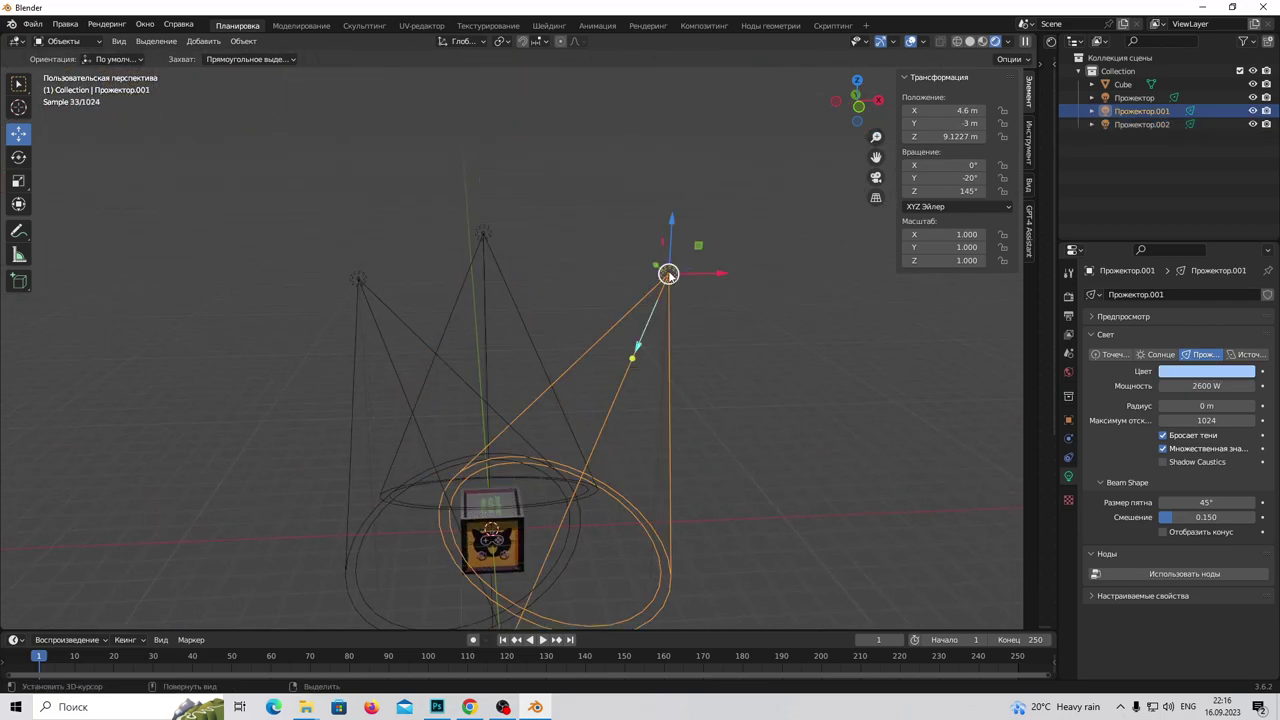
pyautogui.click(1189, 372)
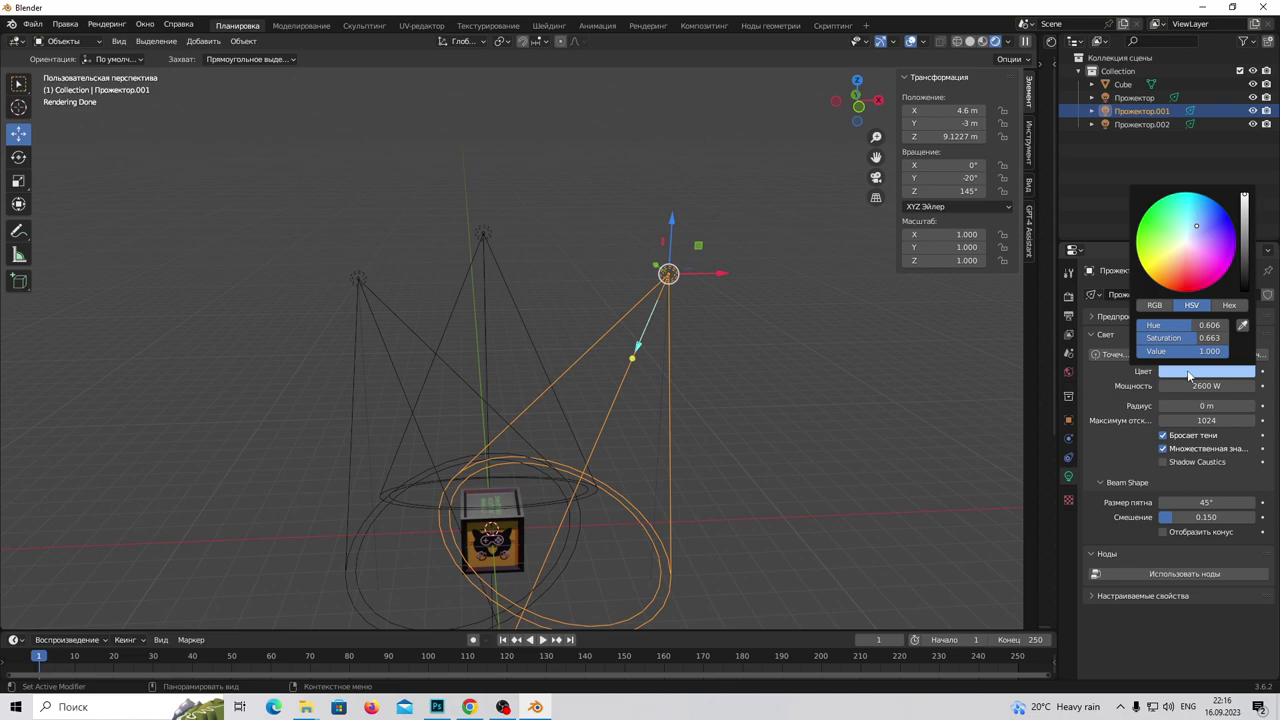
pyautogui.click(1191, 232)
pyautogui.moveTo(1191, 232); pyautogui.dragTo(1191, 234)
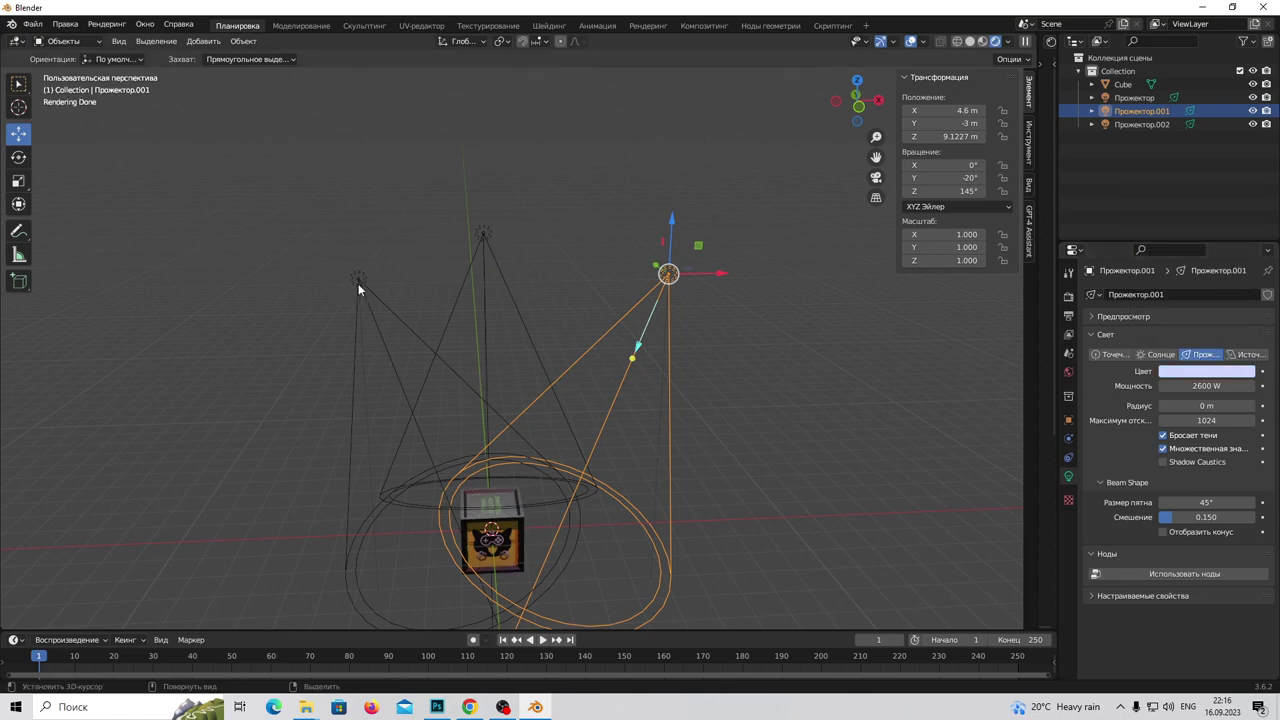
# From the top view, change Прожектор's light from red to a pale pink
pyautogui.moveTo(360, 280); pyautogui.dragTo(513, 422, button='middle')
pyautogui.press('KP_7')
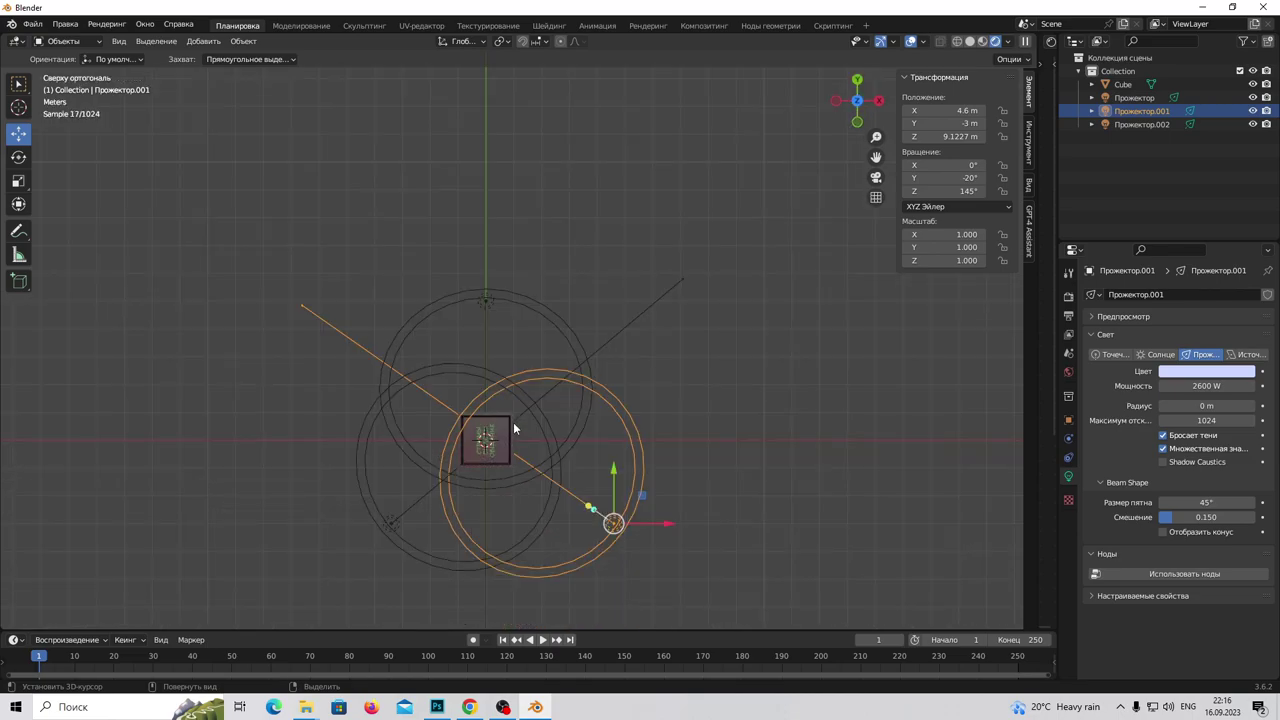
pyautogui.click(389, 526)
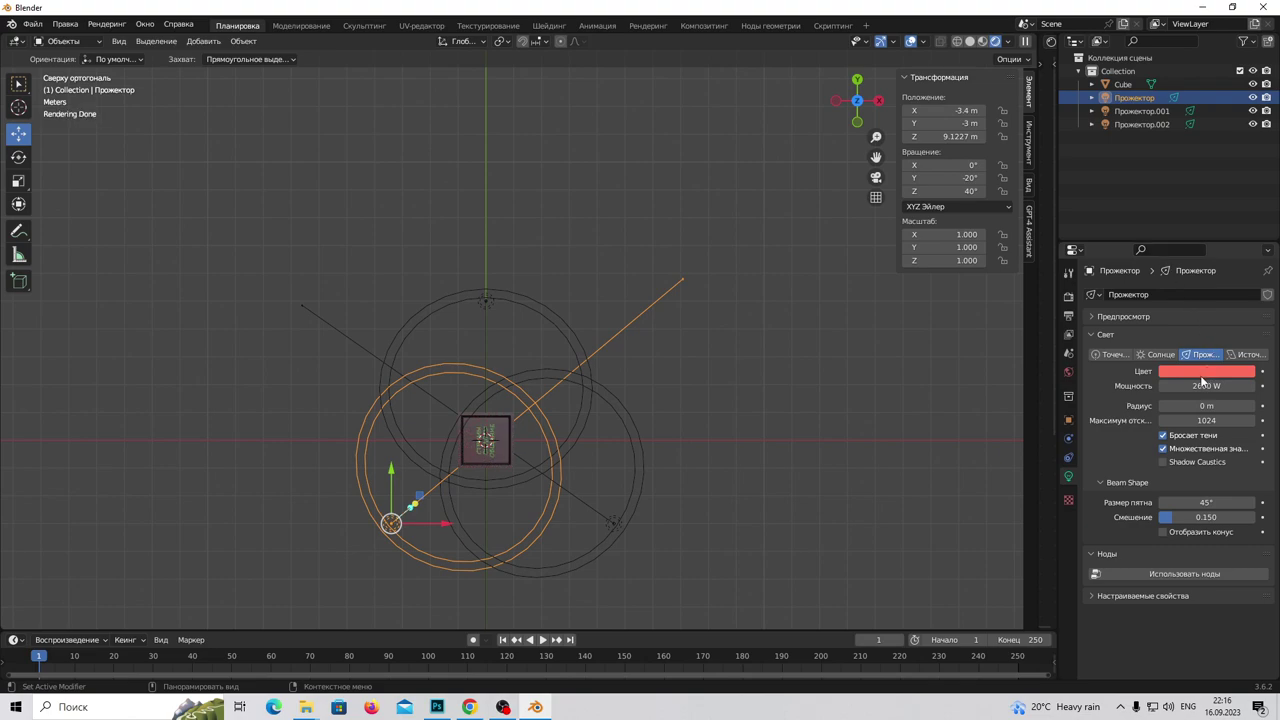
pyautogui.click(1206, 372)
pyautogui.click(1181, 265)
pyautogui.moveTo(1181, 265); pyautogui.dragTo(1183, 259)
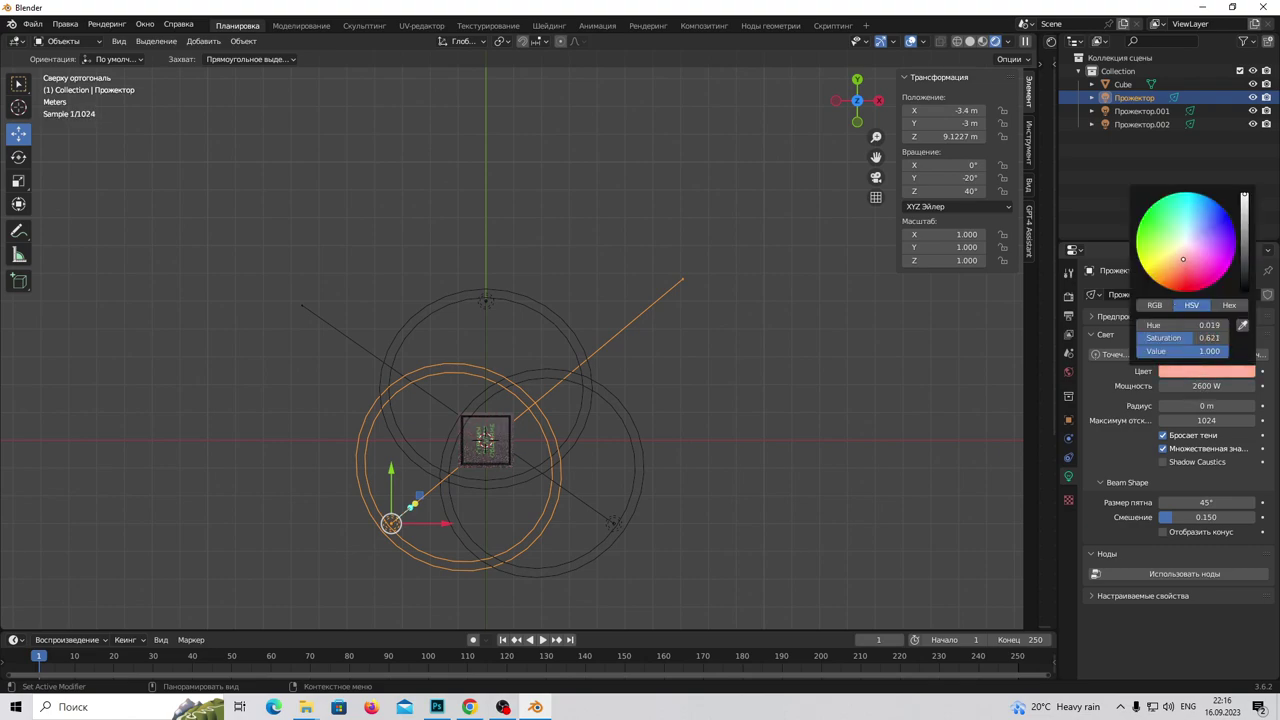
pyautogui.click(1222, 370)
pyautogui.click(1187, 258)
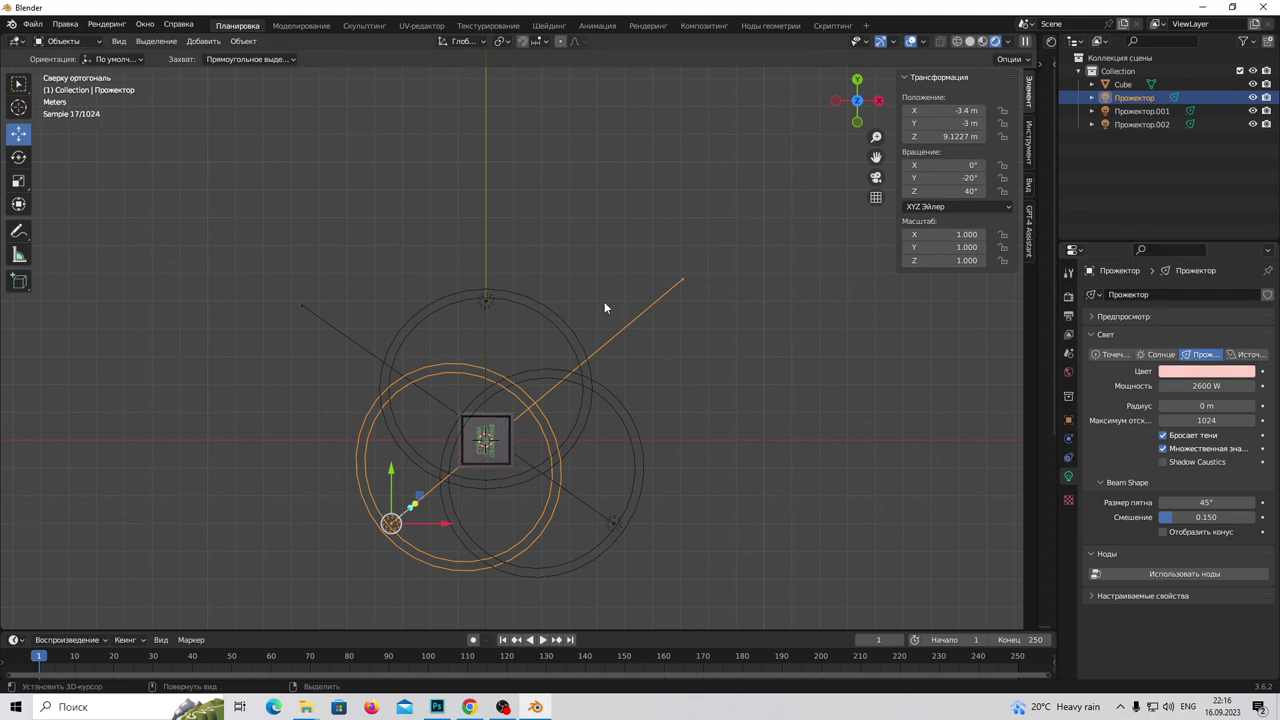
# Switch the viewport to Material Preview shading and view the box from above
pyautogui.moveTo(496, 337)
pyautogui.mouseDown(button='middle')
pyautogui.moveTo(561, 449)
pyautogui.moveTo(520, 500)
pyautogui.moveTo(482, 287)
pyautogui.moveTo(510, 429)
pyautogui.moveTo(507, 533)
pyautogui.moveTo(546, 466)
pyautogui.mouseUp(button='middle')
pyautogui.scroll(5, 500, 539)
pyautogui.scroll(-5, 513, 482)
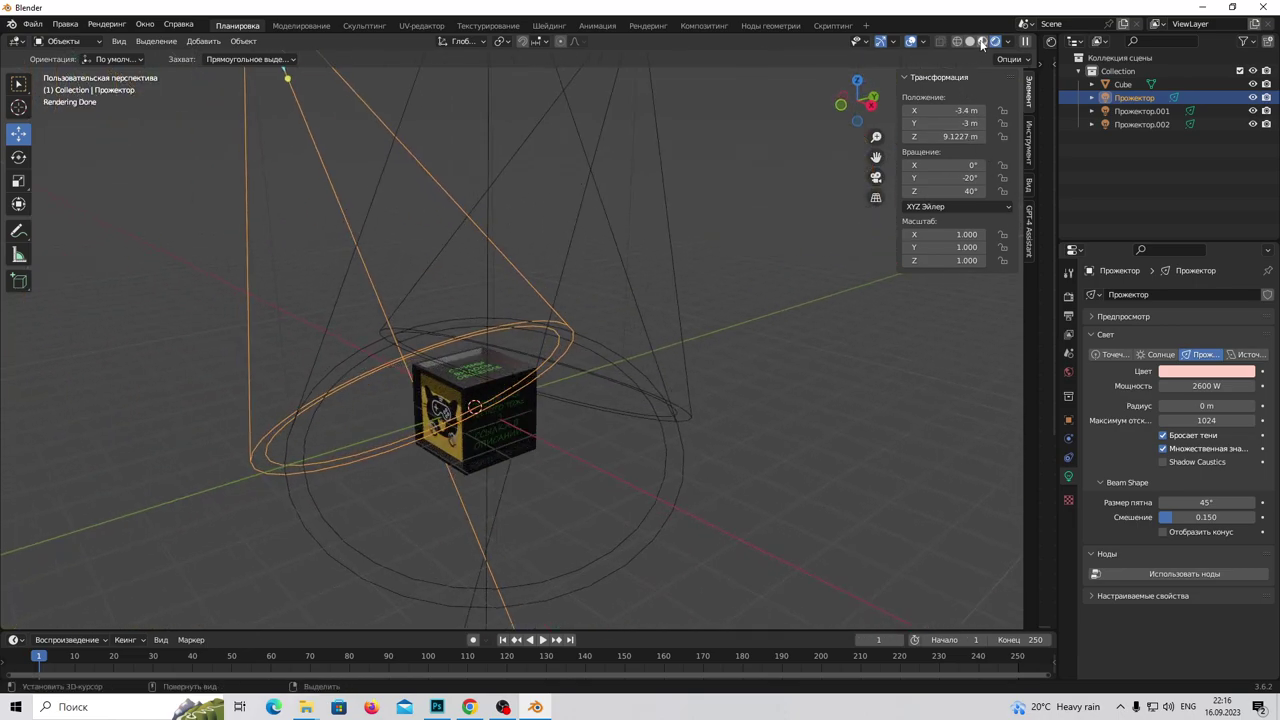
pyautogui.click(982, 41)
pyautogui.moveTo(470, 410); pyautogui.dragTo(573, 439, button='middle')
pyautogui.scroll(-3, 555, 456)
pyautogui.scroll(-2, 534, 470)
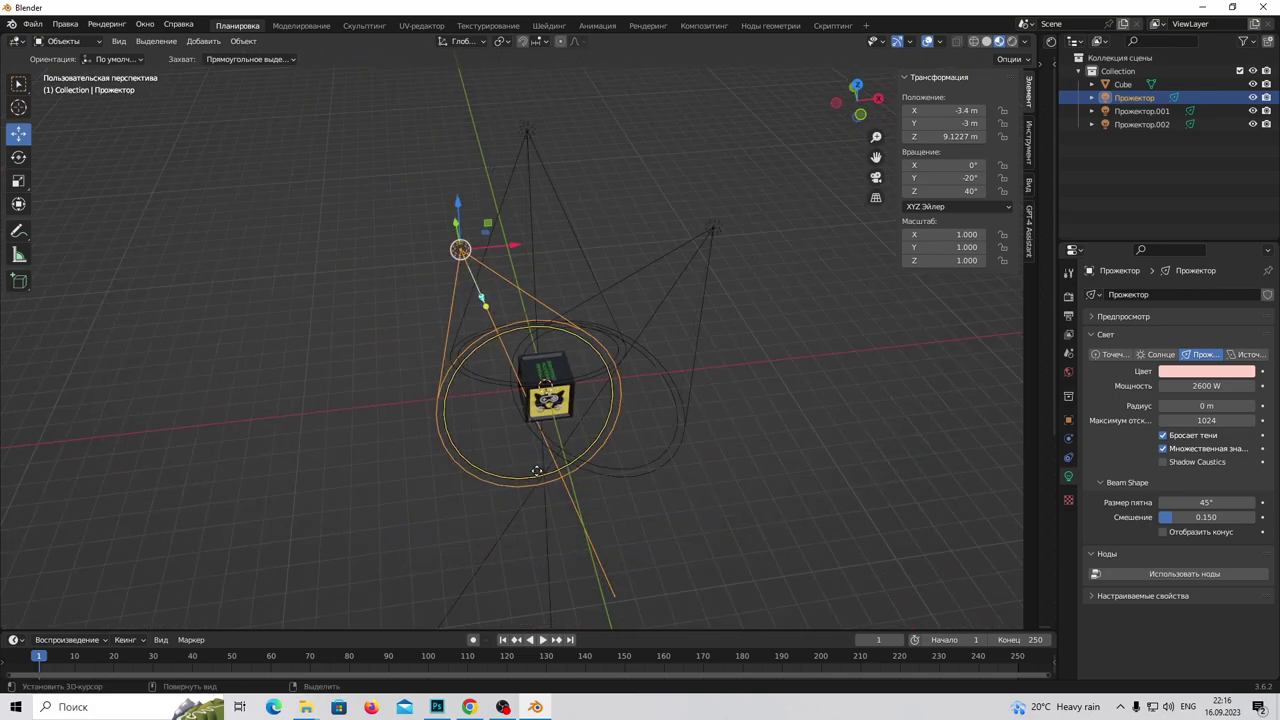
pyautogui.scroll(-2, 384, 393)
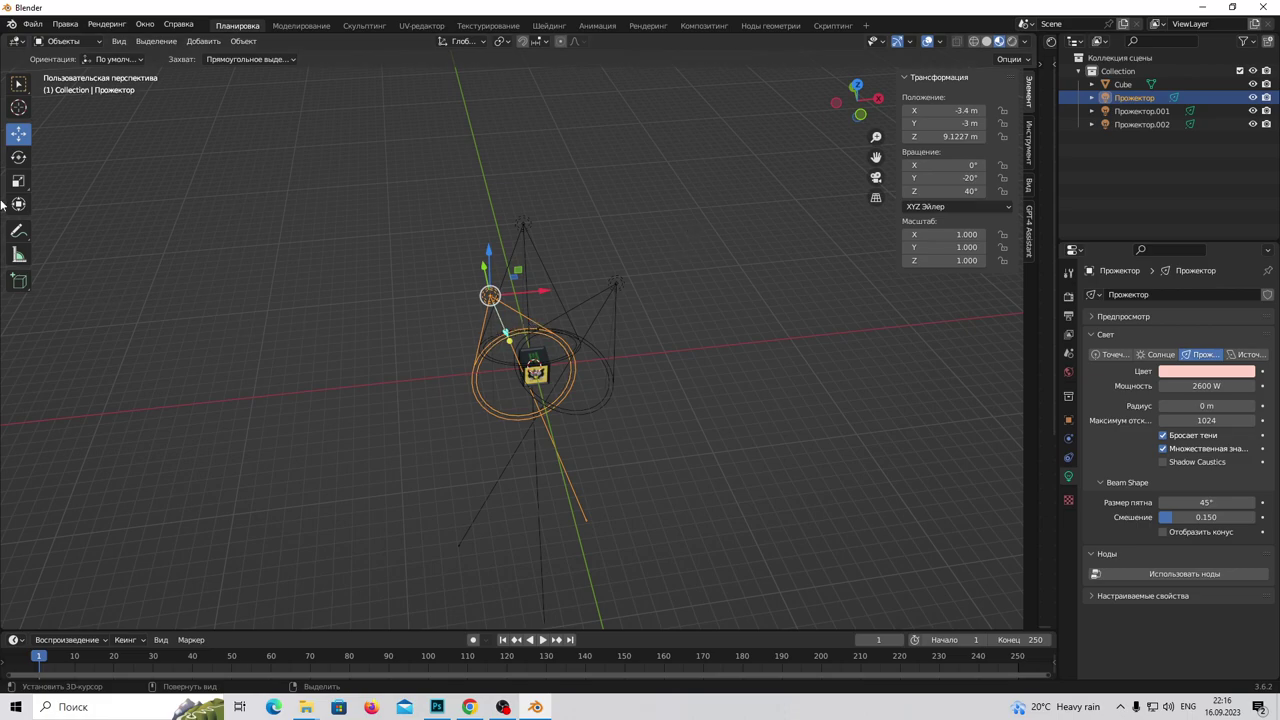
pyautogui.click(205, 41)
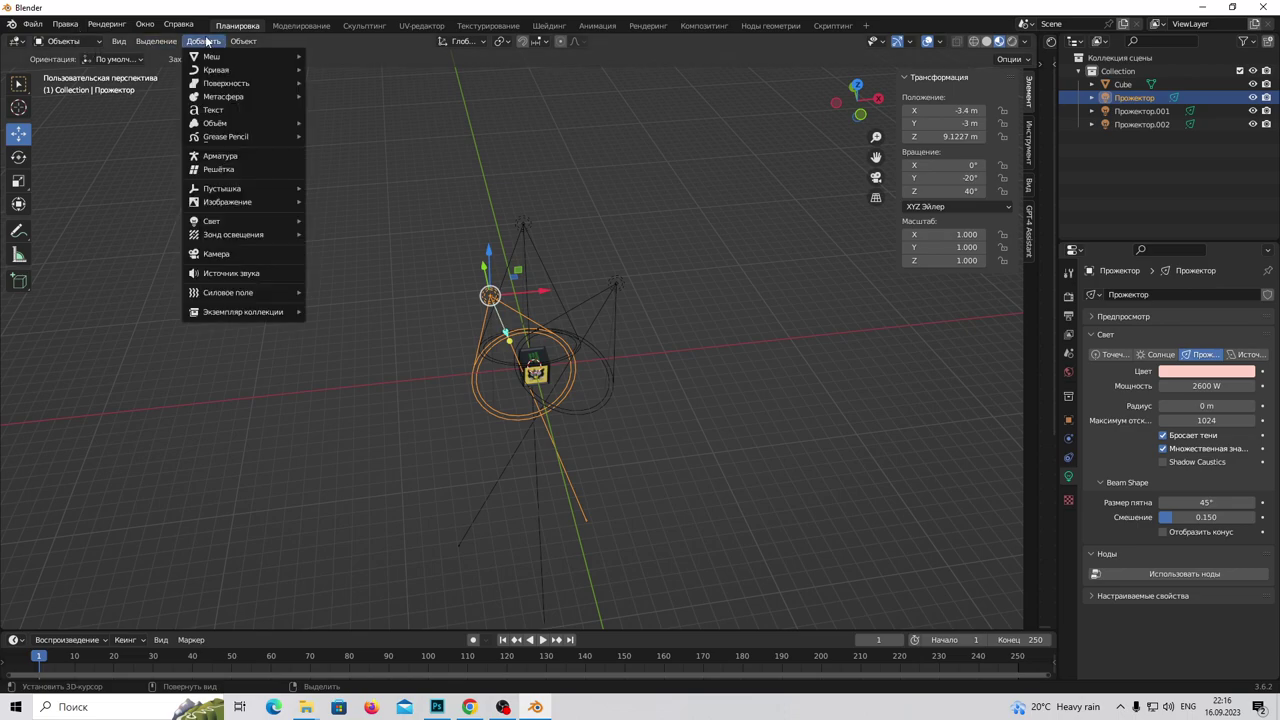
# Add a camera to the scene and drag it out to Y -16 m
pyautogui.click(231, 254)
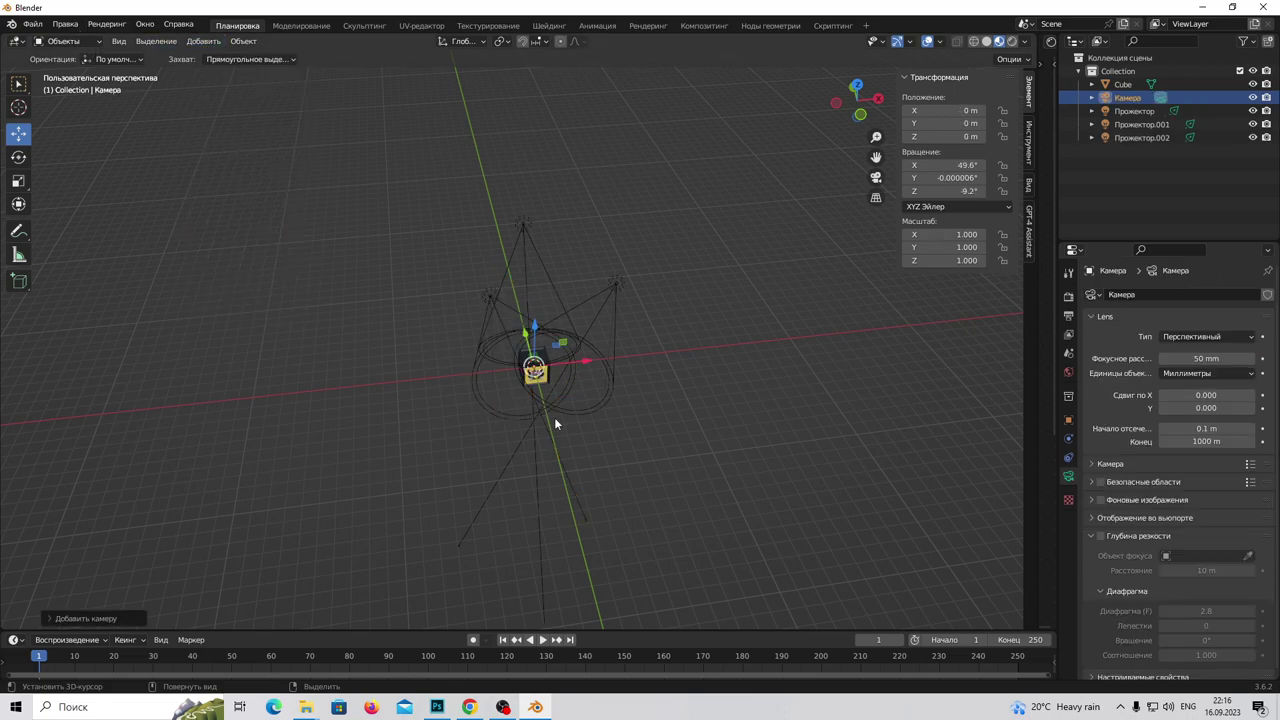
pyautogui.moveTo(473, 389); pyautogui.dragTo(582, 405, button='middle')
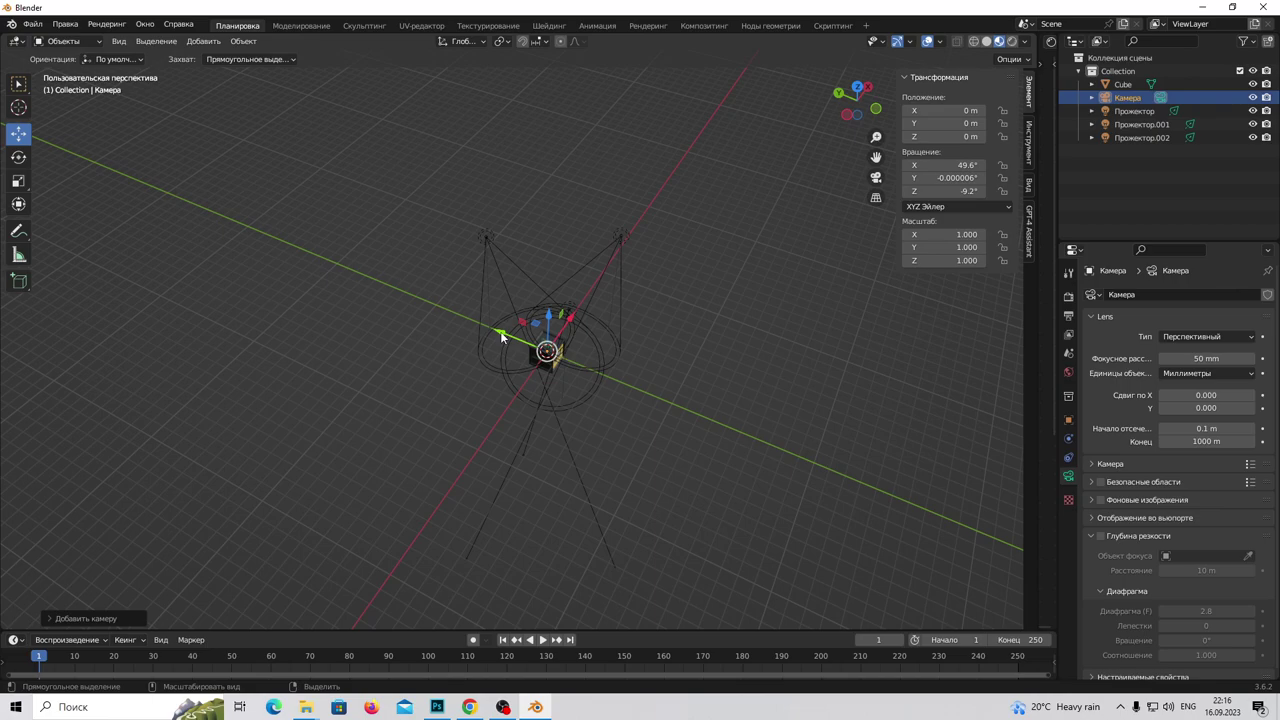
pyautogui.moveTo(499, 332); pyautogui.dragTo(696, 447)
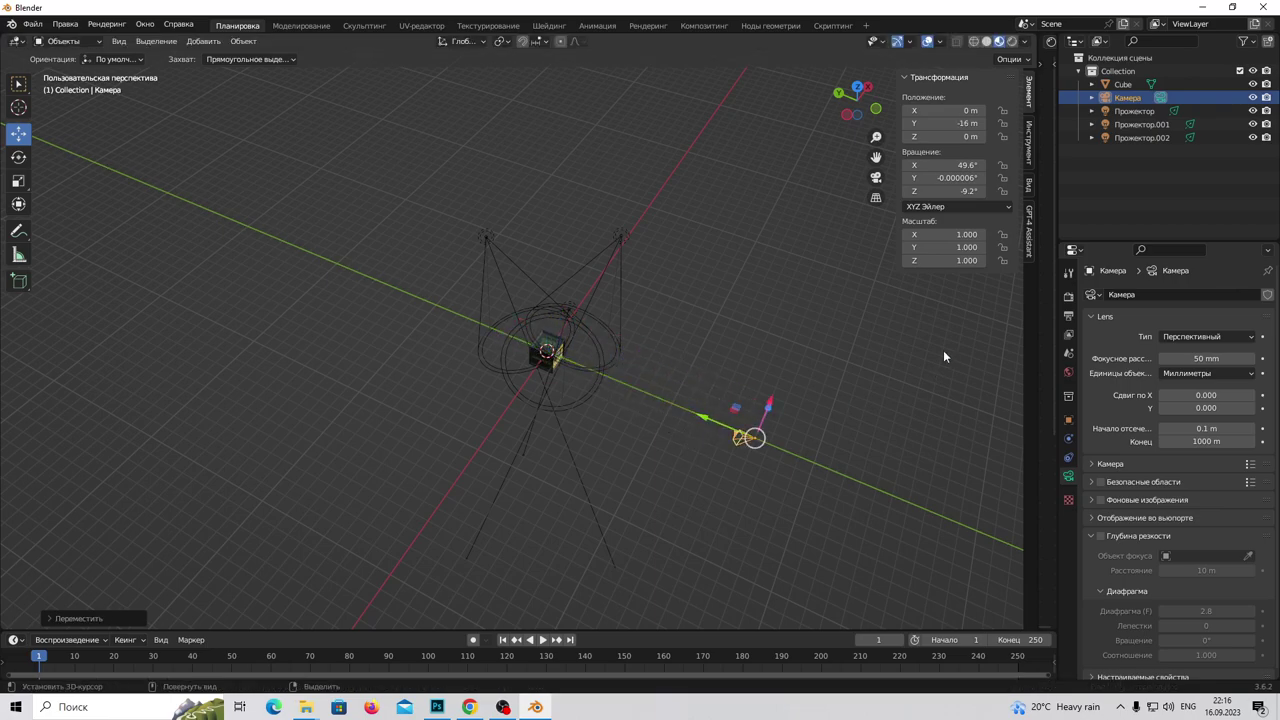
# Split the viewport into a second 3D view that looks through the new camera
pyautogui.moveTo(1054, 36); pyautogui.dragTo(634, 277)
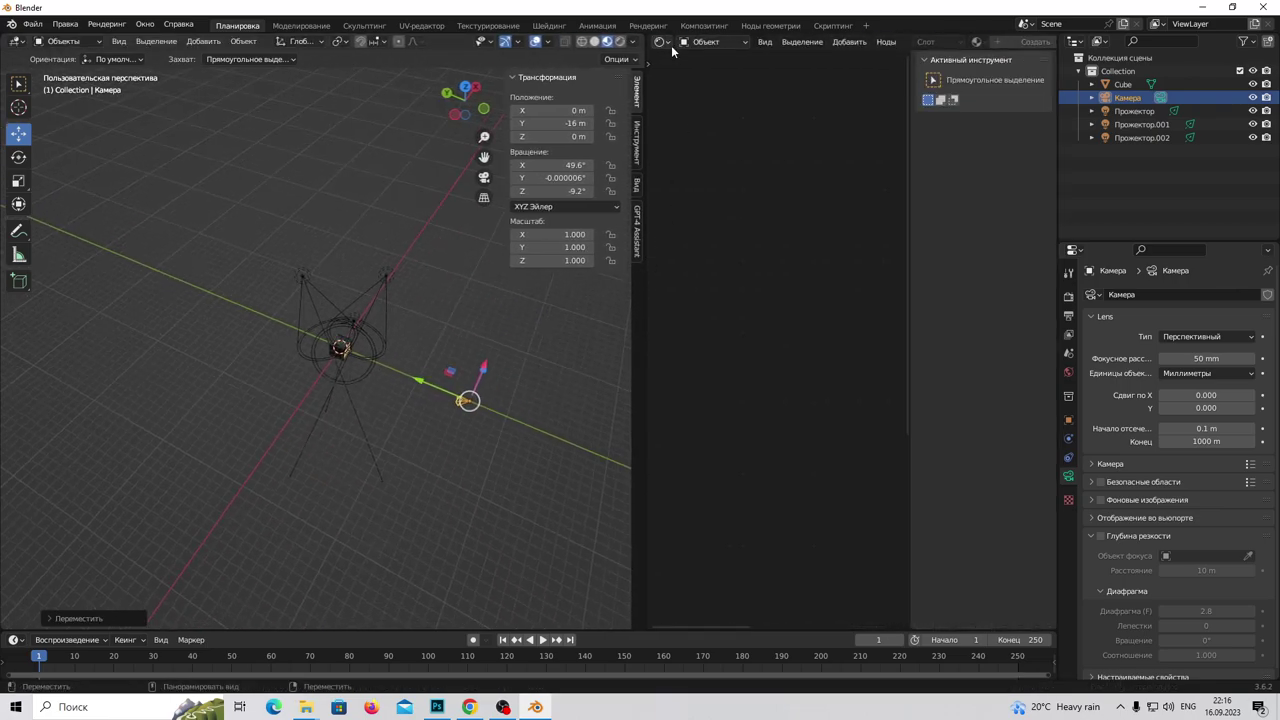
pyautogui.click(662, 41)
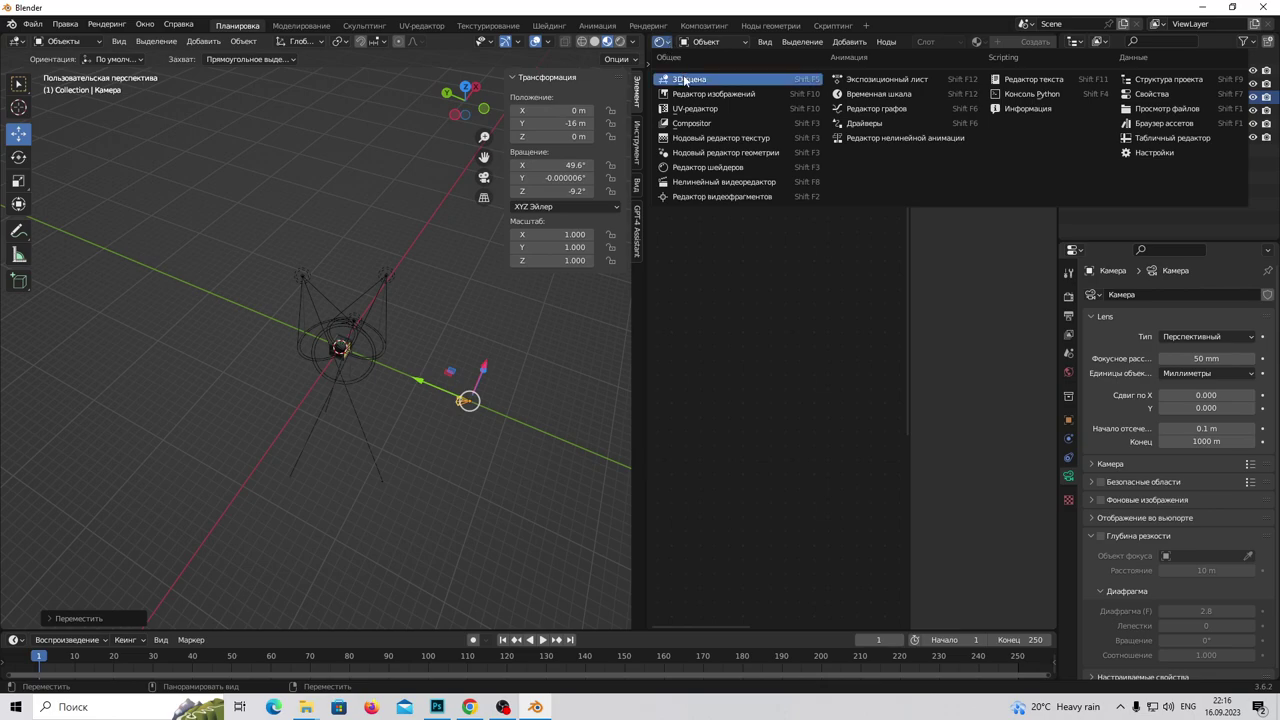
pyautogui.click(686, 80)
pyautogui.click(764, 41)
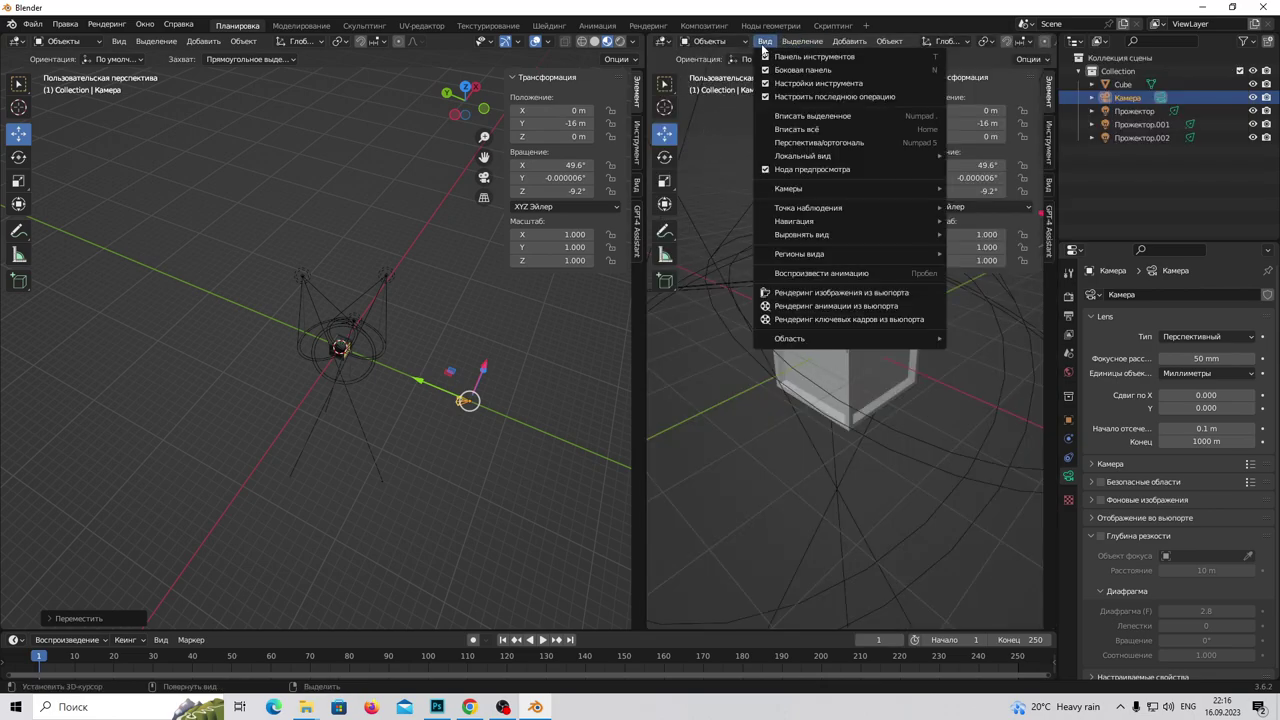
pyautogui.moveTo(850, 189)
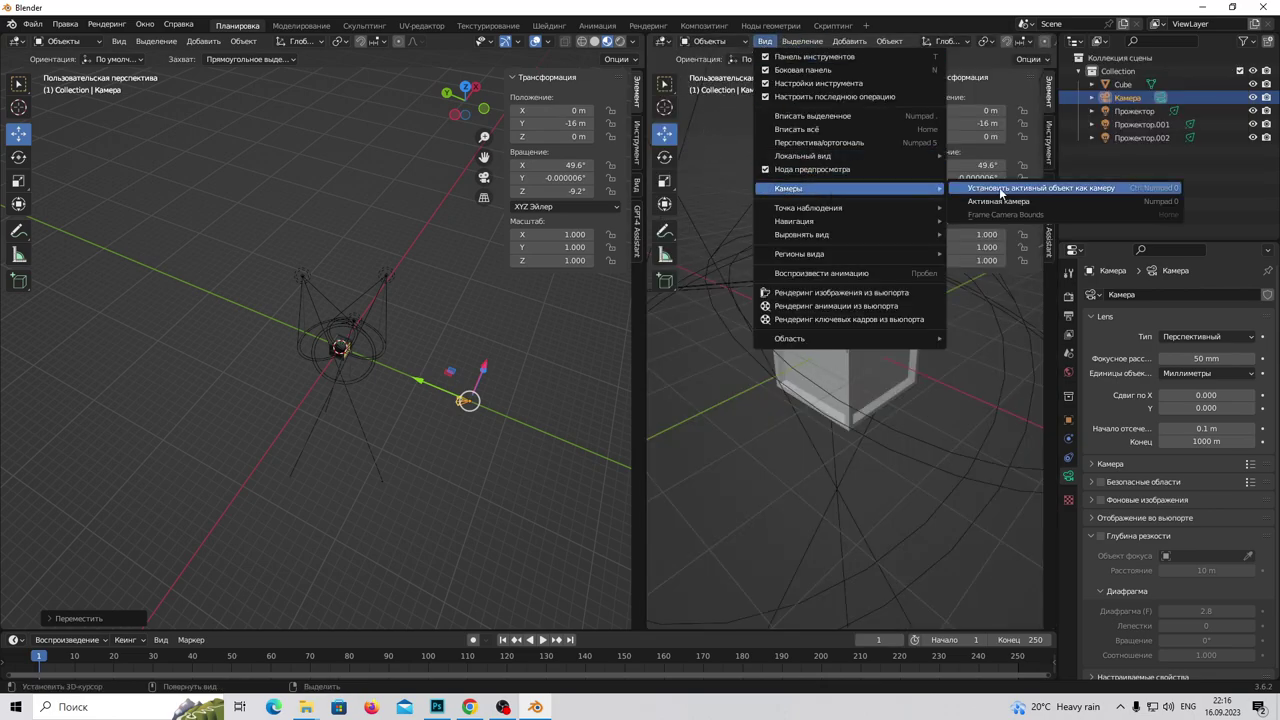
pyautogui.click(1016, 194)
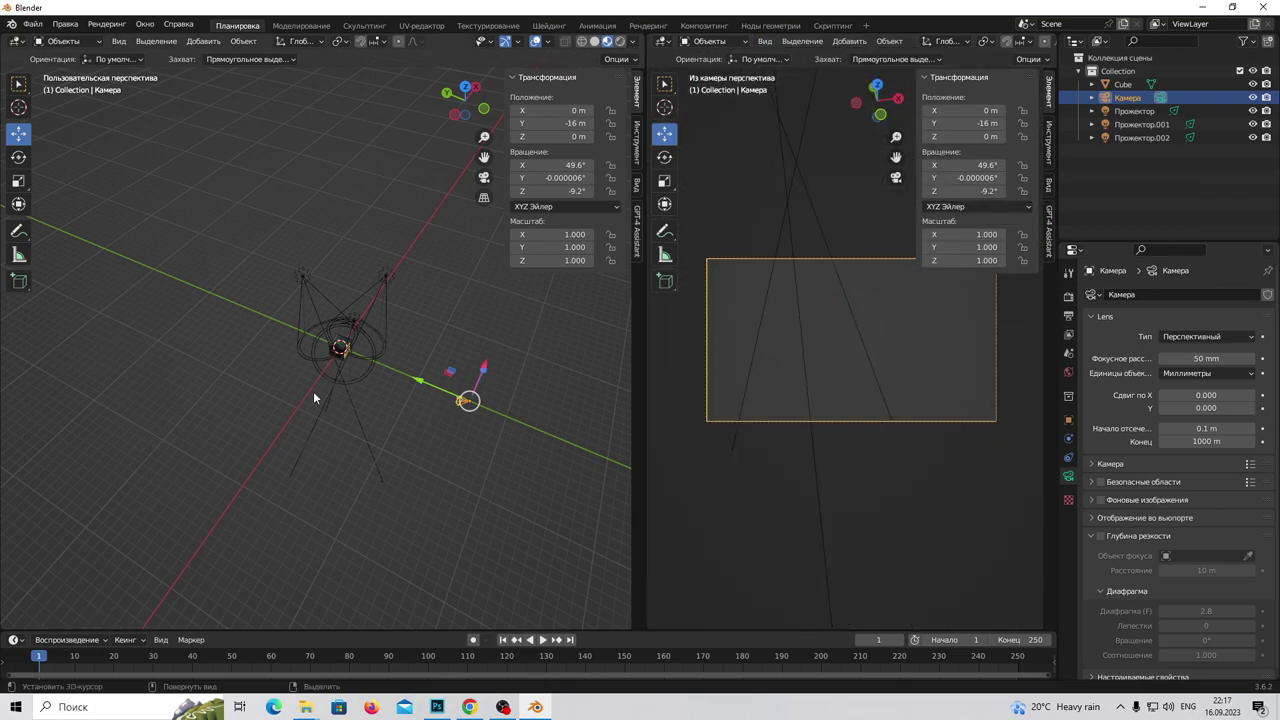
pyautogui.scroll(3, 314, 398)
# Reset the camera rotation to 0, 0, 0, then tilt it up 90° around X
pyautogui.click(19, 157)
pyautogui.moveTo(483, 461); pyautogui.dragTo(239, 378, button='middle')
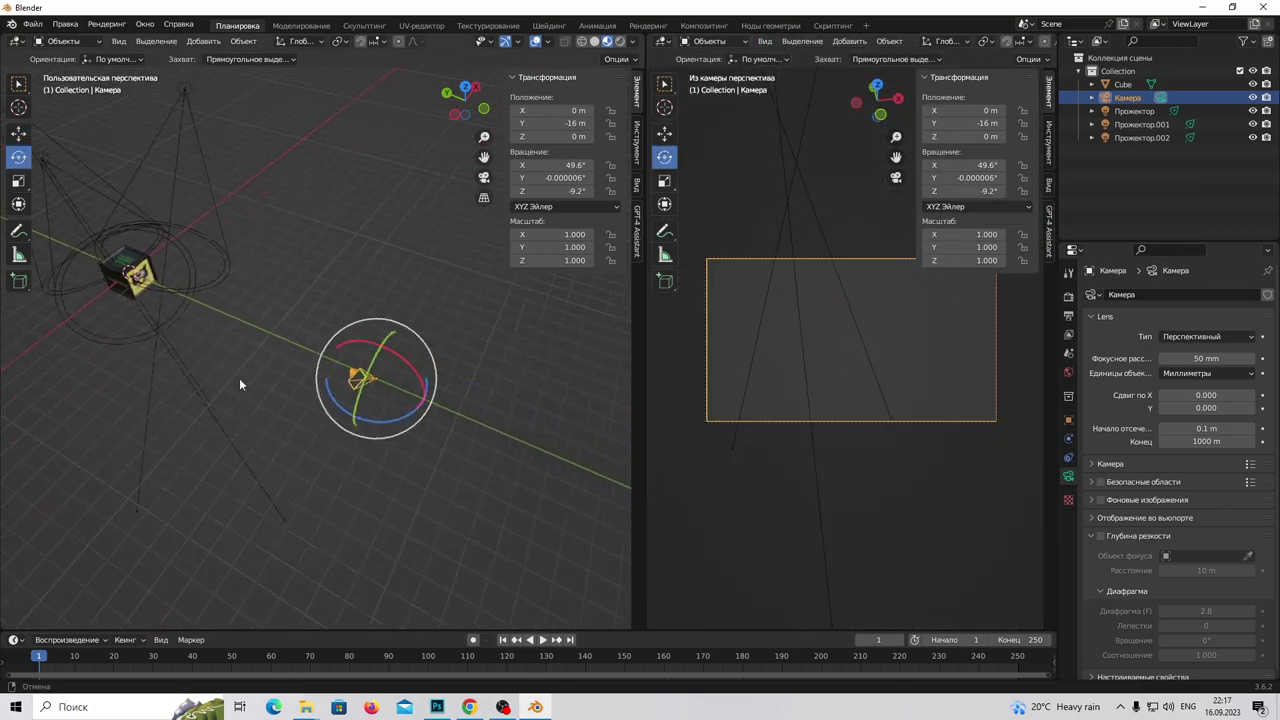
pyautogui.moveTo(368, 348); pyautogui.dragTo(394, 371)
pyautogui.click(963, 165)
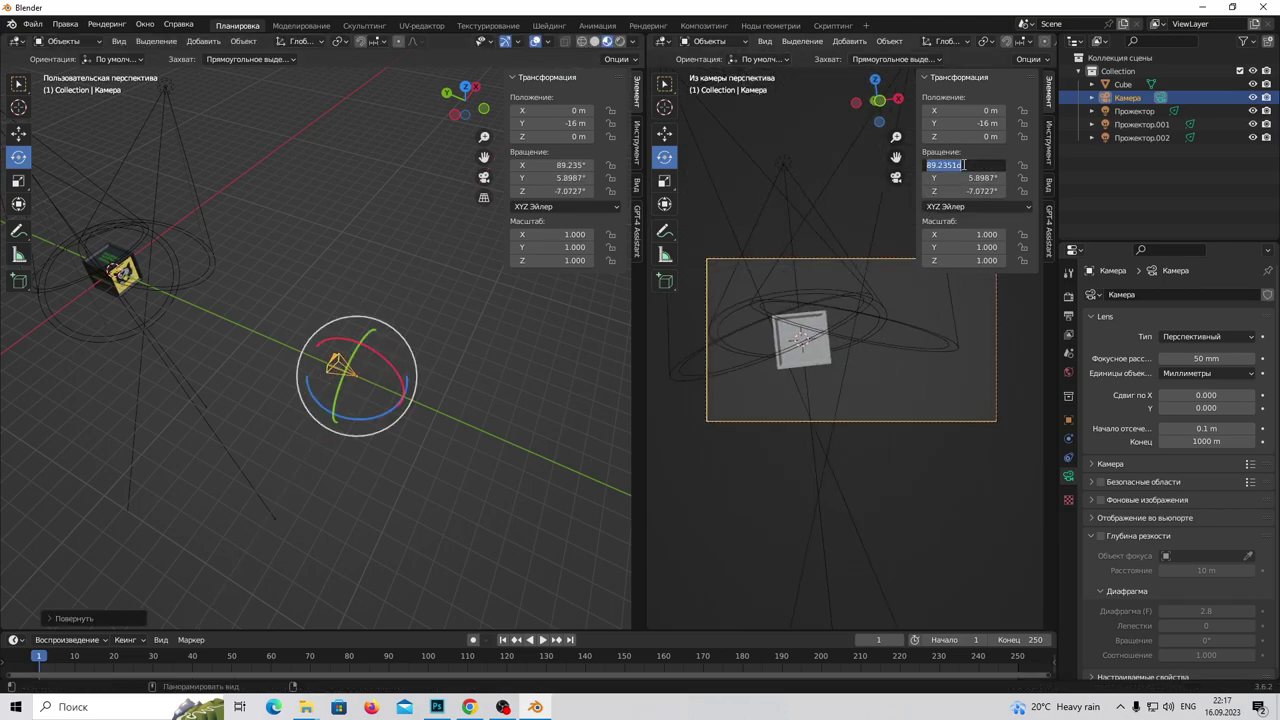
pyautogui.write('0')
pyautogui.press('Tab')
pyautogui.write('0')
pyautogui.press('Tab')
pyautogui.write('0')
pyautogui.press('Return')
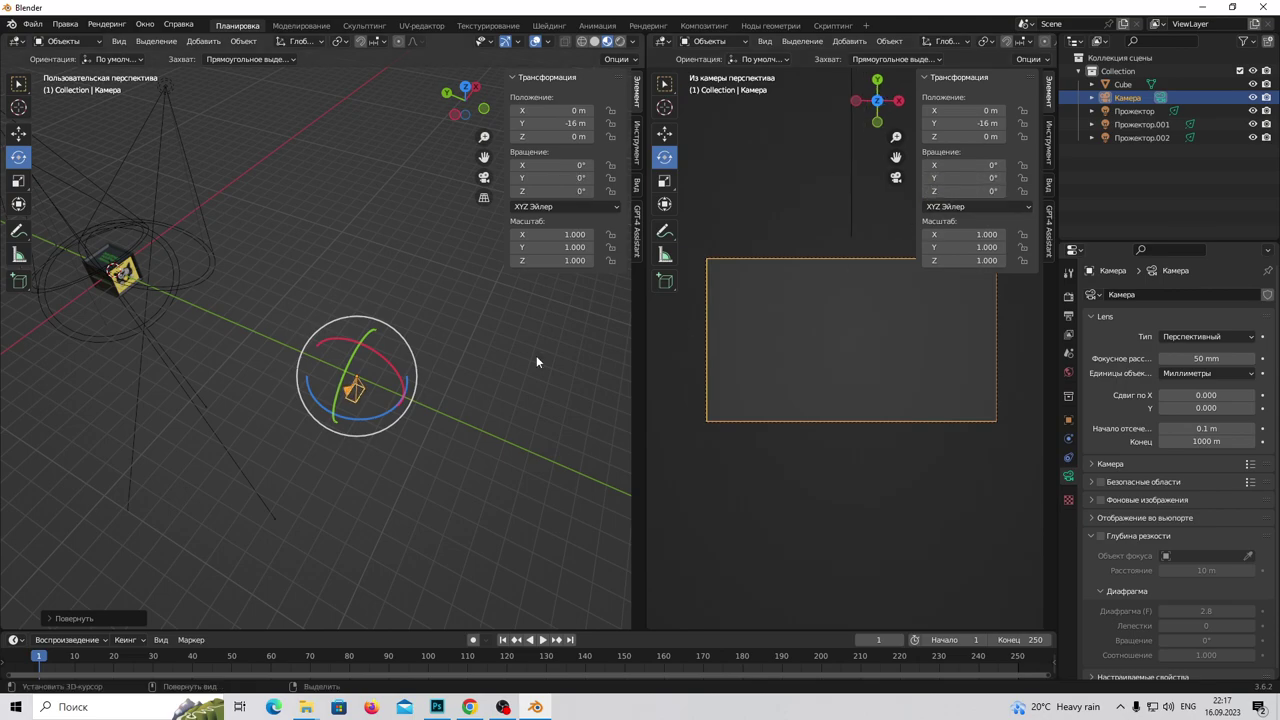
pyautogui.moveTo(376, 352)
pyautogui.mouseDown()
pyautogui.moveTo(425, 398)
pyautogui.moveTo(437, 443)
pyautogui.mouseUp()
# Move the camera to Y -9 m and show its view with Rendered shading
pyautogui.click(18, 133)
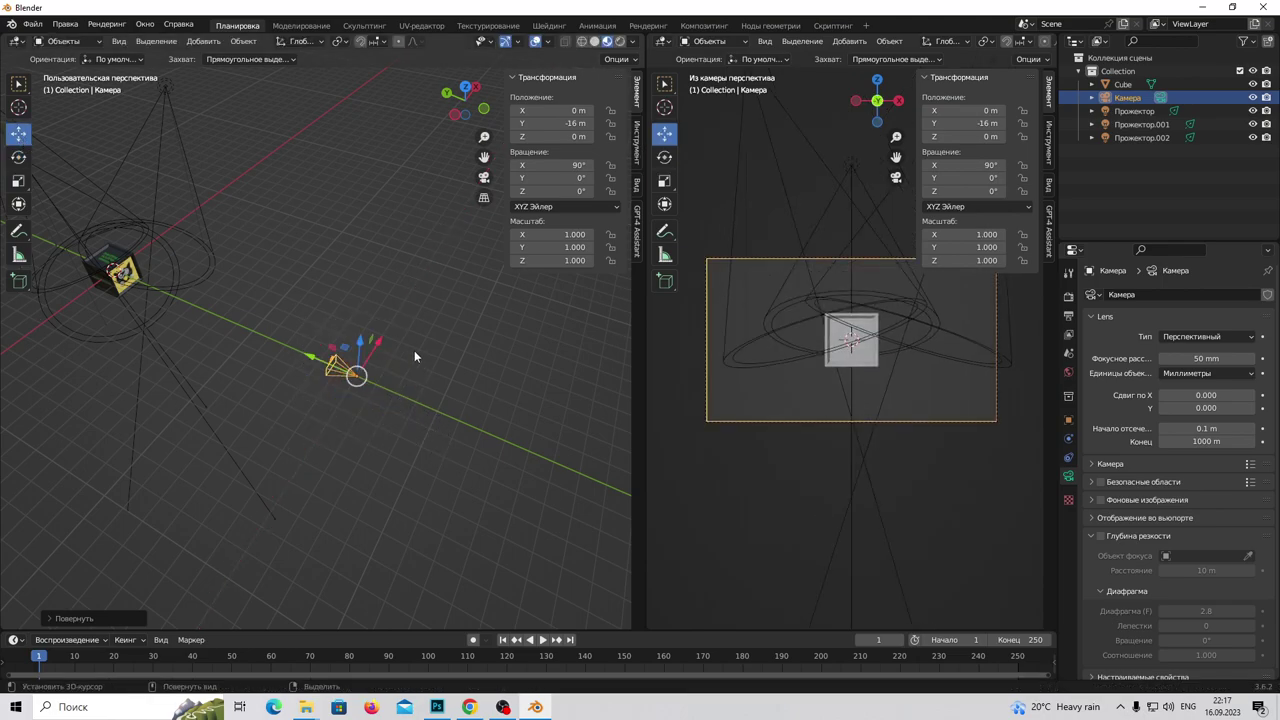
pyautogui.moveTo(304, 359)
pyautogui.mouseDown()
pyautogui.moveTo(166, 292)
pyautogui.moveTo(203, 300)
pyautogui.mouseUp()
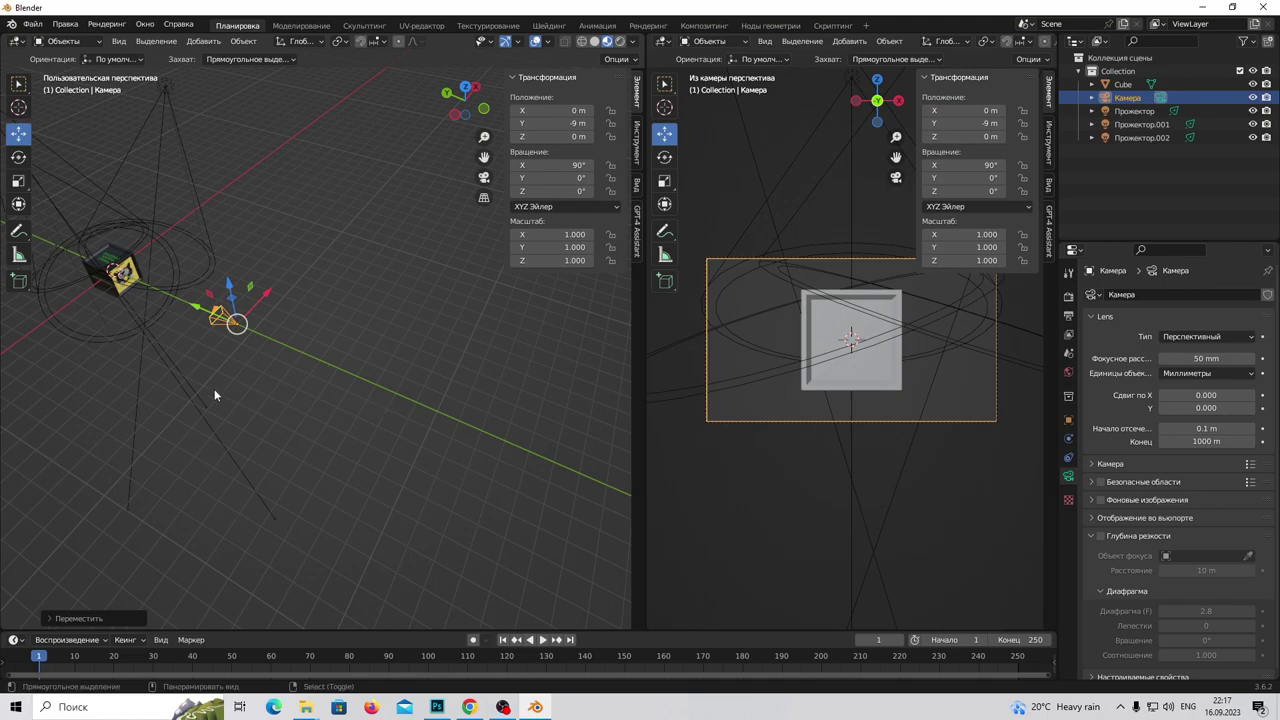
pyautogui.keyDown('shift'); pyautogui.moveTo(217, 394); pyautogui.dragTo(436, 428, button='middle'); pyautogui.keyUp('shift')
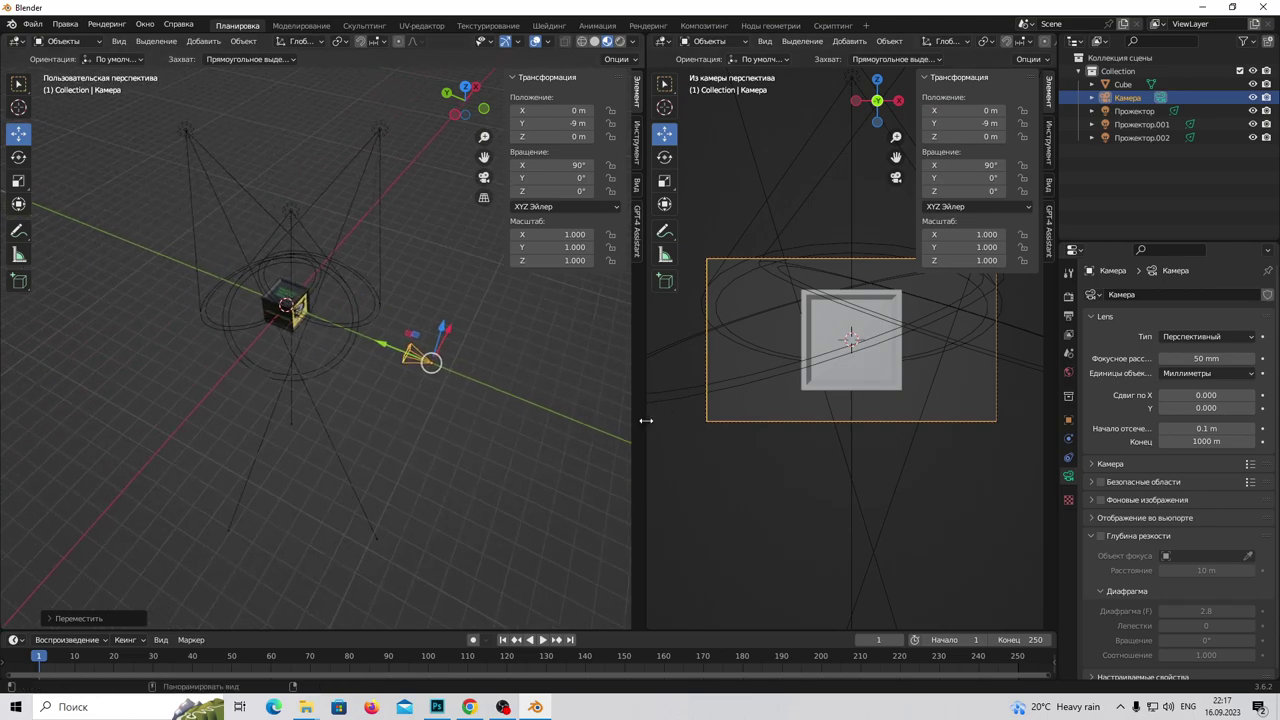
pyautogui.moveTo(646, 421); pyautogui.dragTo(405, 421)
pyautogui.click(1016, 41)
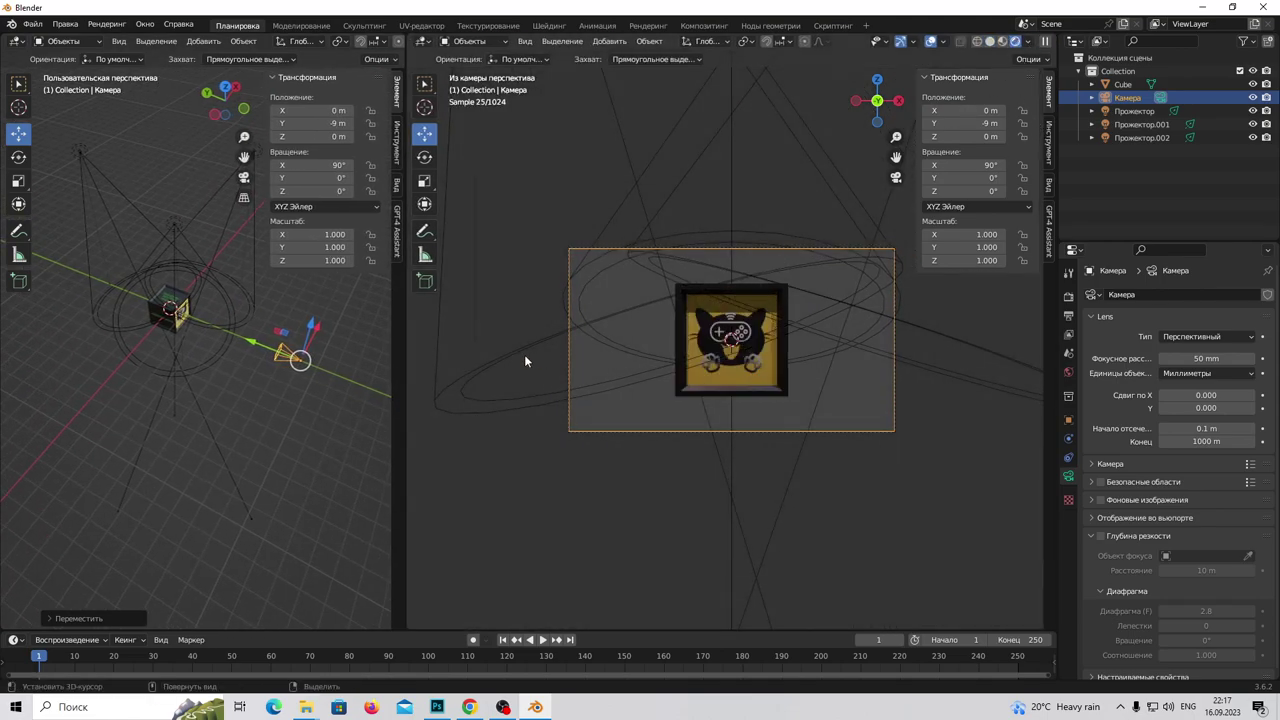
pyautogui.moveTo(403, 394); pyautogui.dragTo(612, 401)
pyautogui.scroll(2, 194, 367)
pyautogui.scroll(2, 194, 367)
pyautogui.moveTo(202, 364)
pyautogui.mouseDown(button='middle')
pyautogui.moveTo(289, 320)
pyautogui.moveTo(293, 256)
pyautogui.moveTo(279, 384)
pyautogui.moveTo(242, 354)
pyautogui.mouseUp(button='middle')
# Select only the Cube and keyframe its location, rotation and scale at frame 1
pyautogui.press('a')
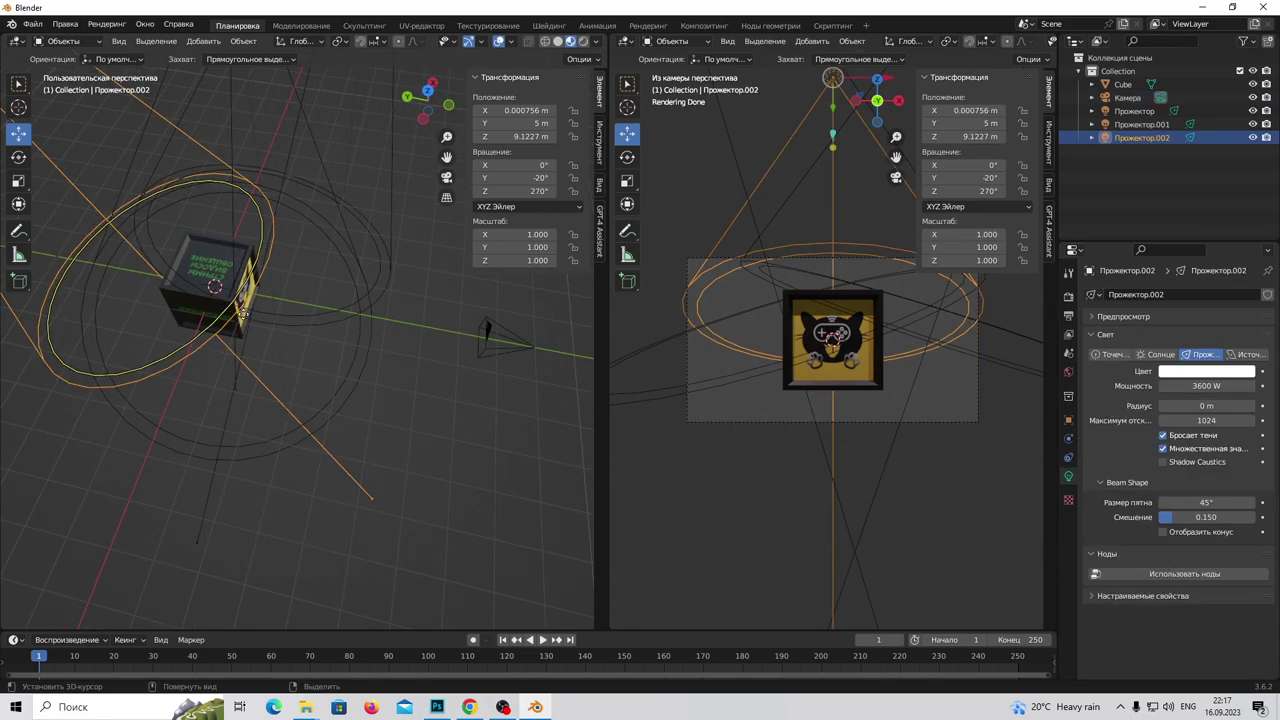
pyautogui.click(238, 333)
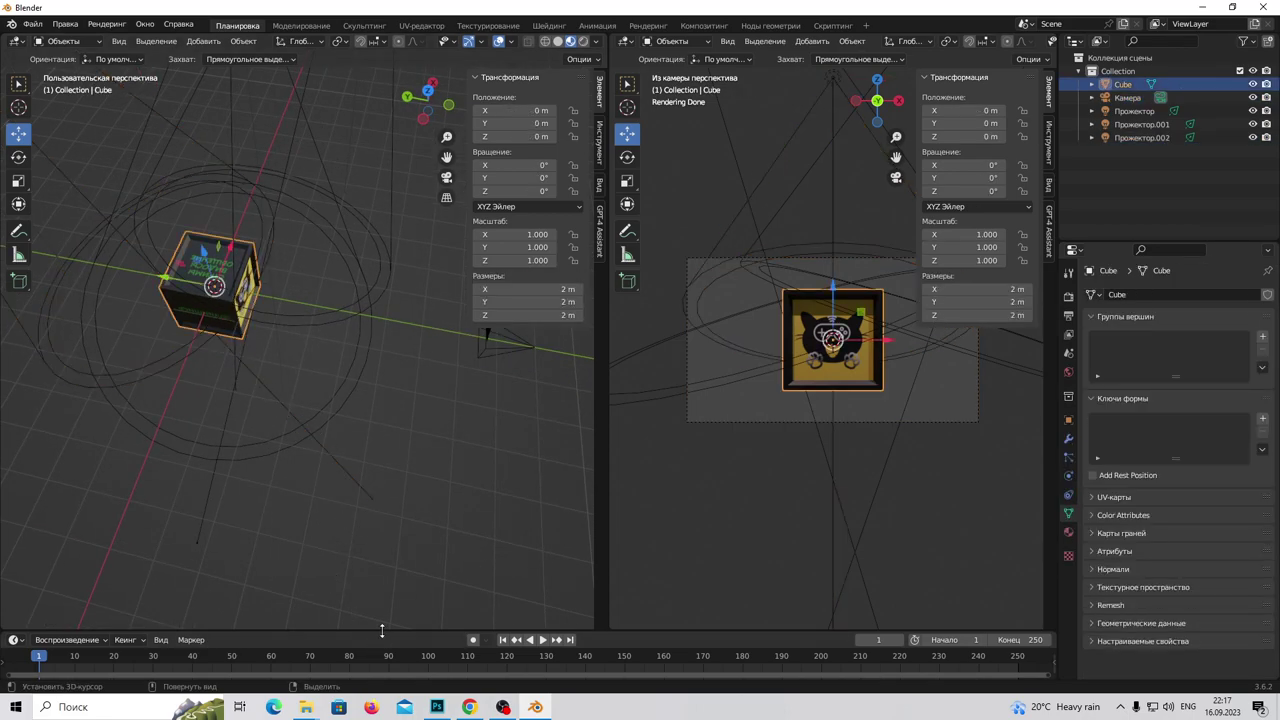
pyautogui.moveTo(381, 629); pyautogui.dragTo(388, 472)
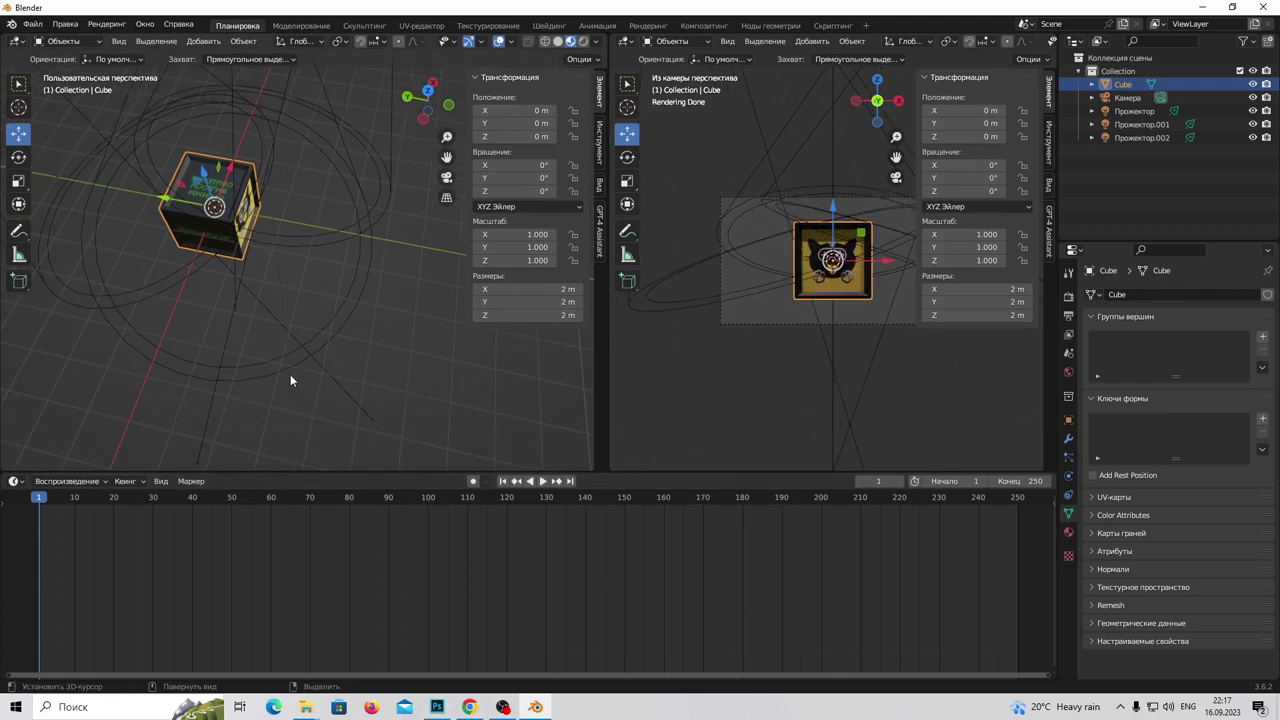
pyautogui.press('i')
pyautogui.click(249, 314)
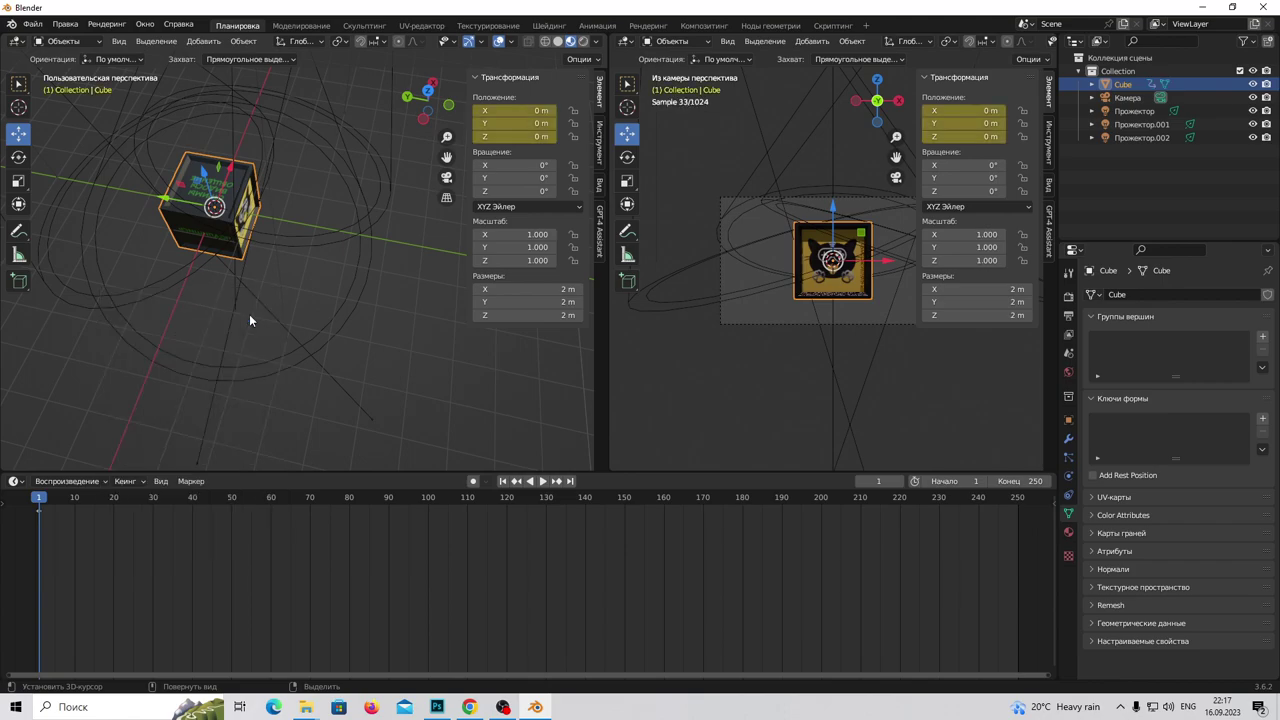
pyautogui.press('i')
pyautogui.click(235, 333)
pyautogui.press('i')
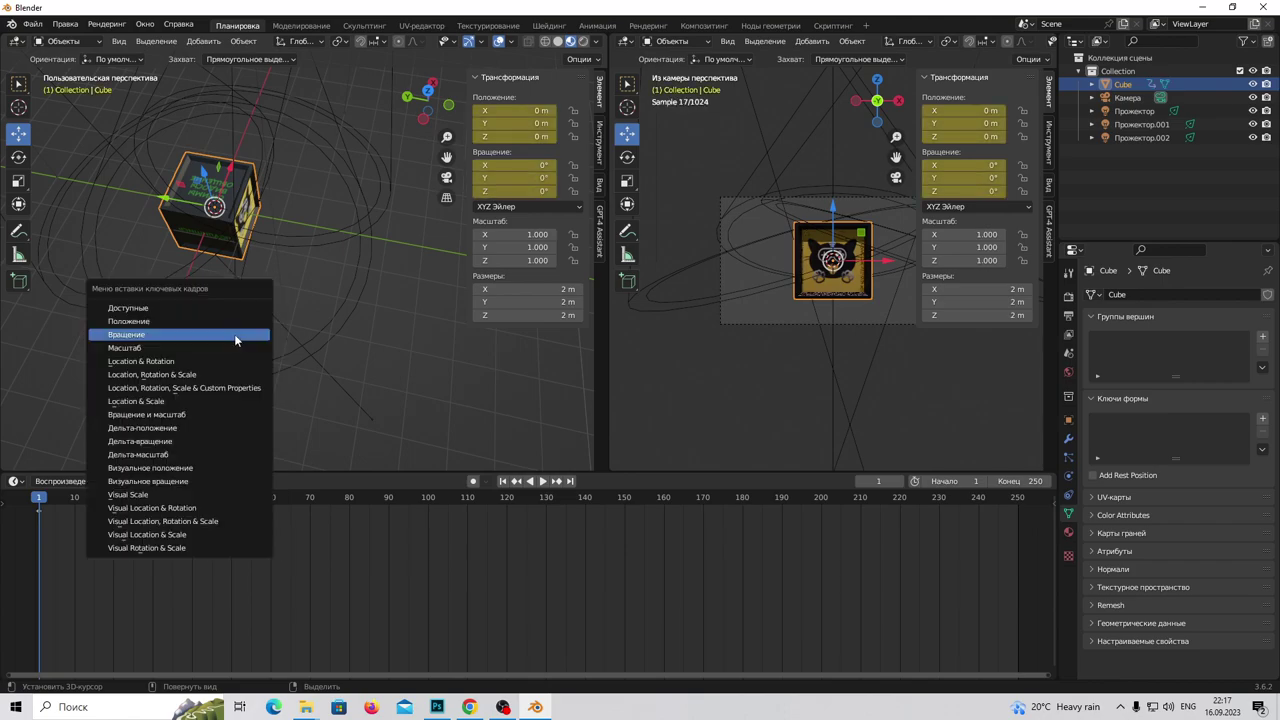
pyautogui.click(230, 341)
pyautogui.press('i')
pyautogui.click(235, 332)
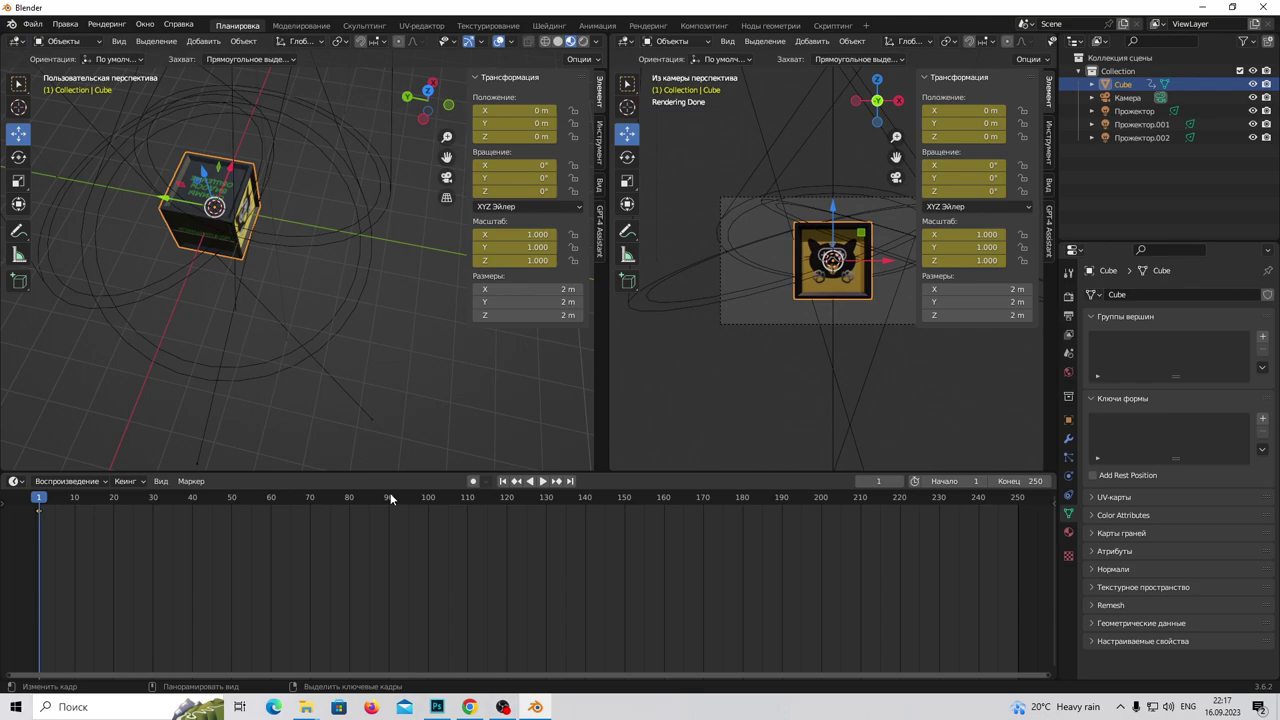
# Go to frame 180 and set the animation's end frame to 180
pyautogui.click(740, 498)
pyautogui.press('space')
pyautogui.press('space')
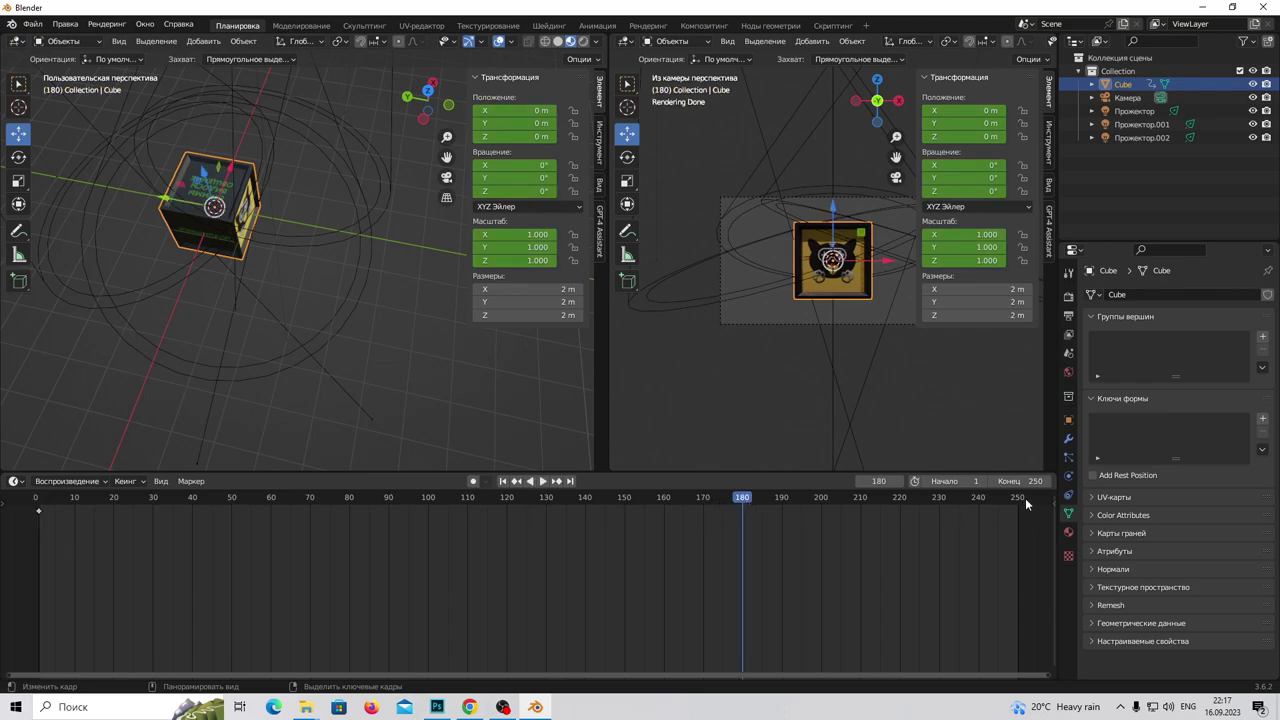
pyautogui.click(1020, 482)
pyautogui.write('180')
pyautogui.press('Return')
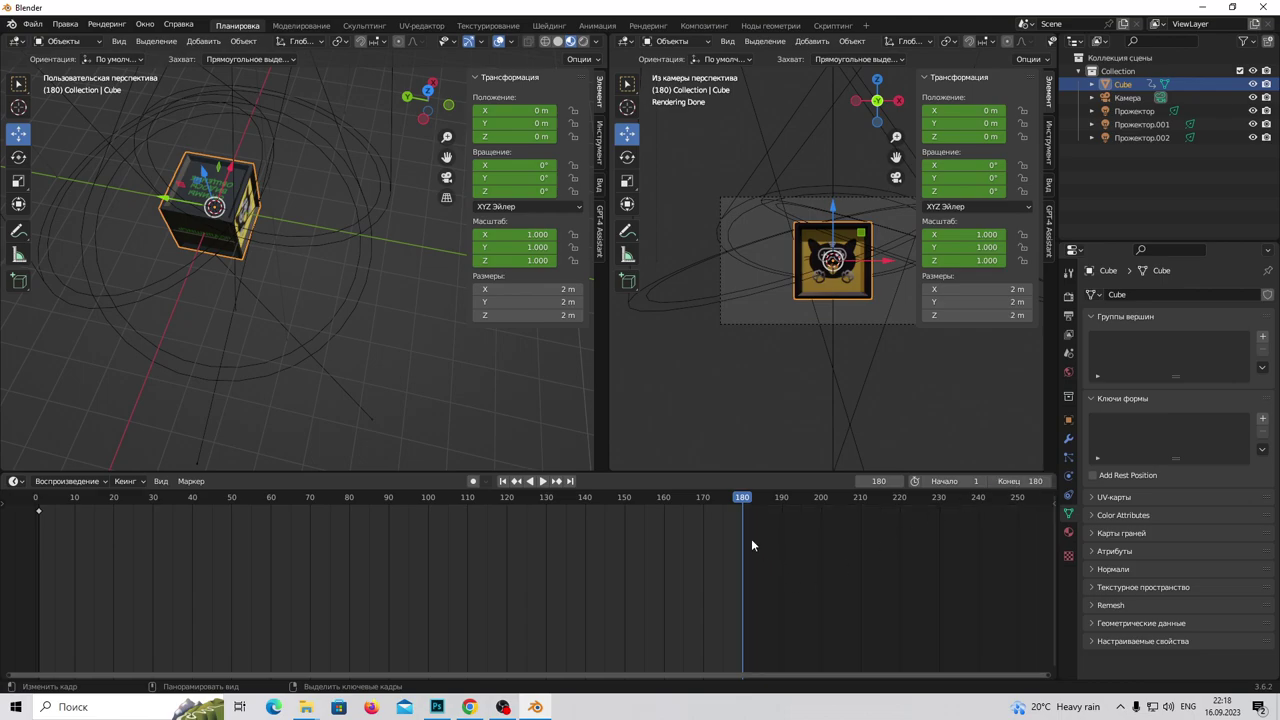
# Keyframe all channels at frame 180, then play and rewind to frame 1
pyautogui.press('i')
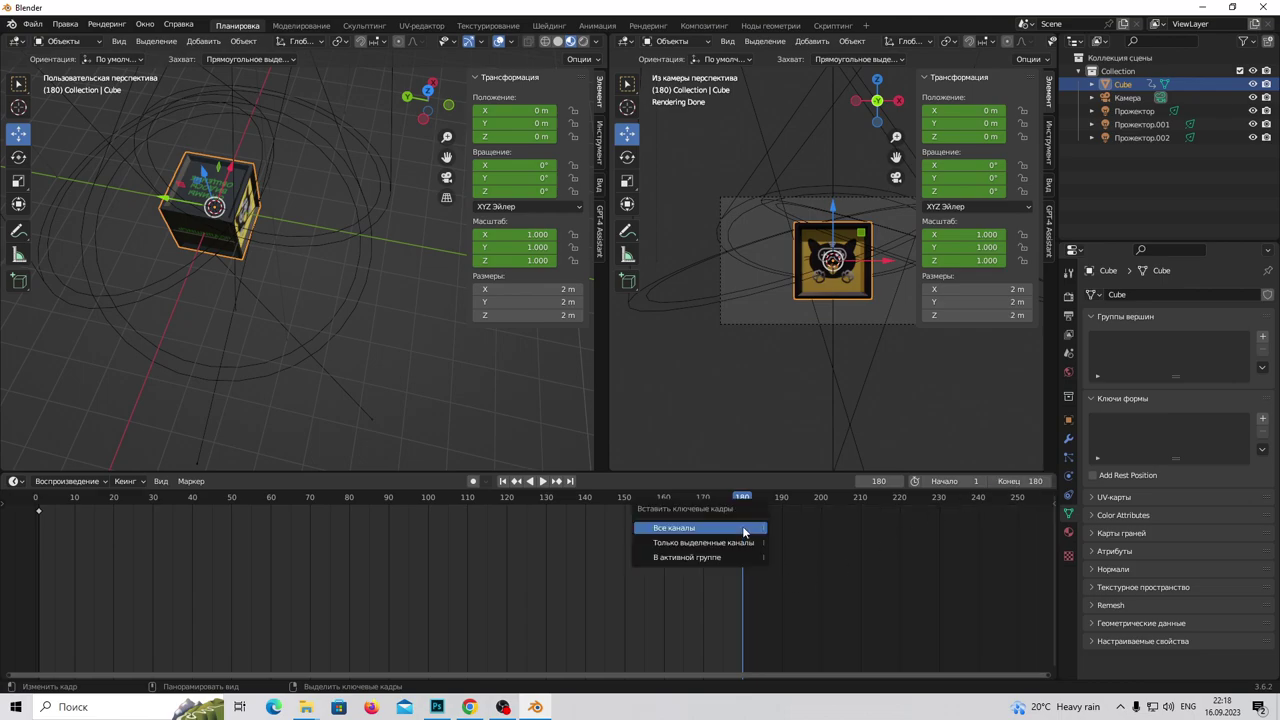
pyautogui.press('i')
pyautogui.click(217, 178)
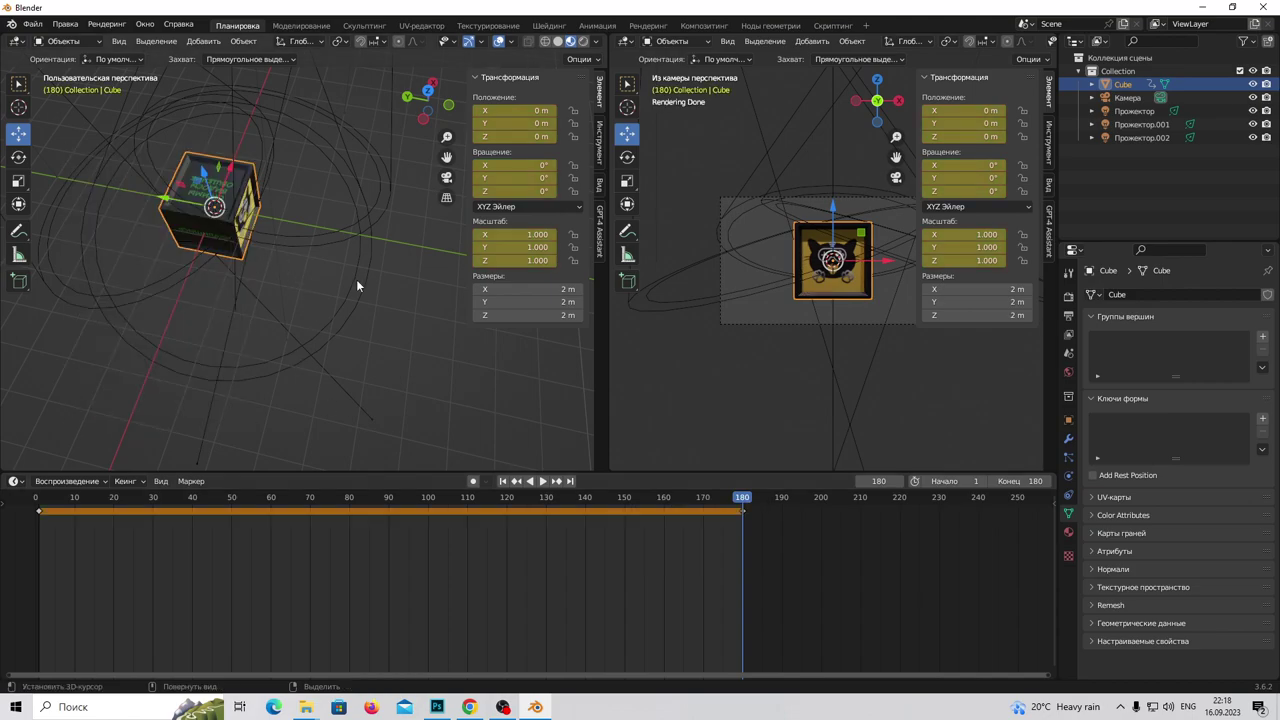
pyautogui.press('space')
pyautogui.moveTo(743, 503)
pyautogui.mouseDown()
pyautogui.moveTo(40, 483)
pyautogui.moveTo(743, 500)
pyautogui.moveTo(366, 497)
pyautogui.moveTo(389, 497)
pyautogui.mouseUp()
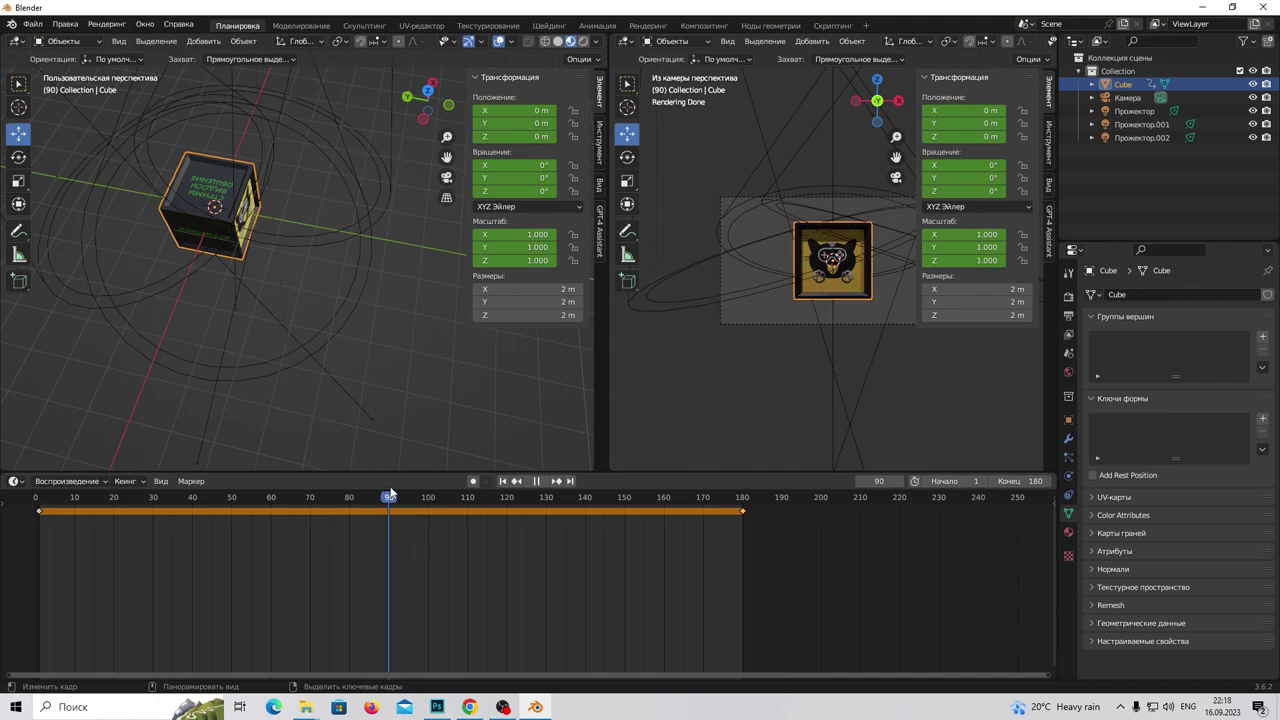
# Set the Cube's Z rotation to -360° and insert an Available keyframe at frame 90
pyautogui.click(18, 158)
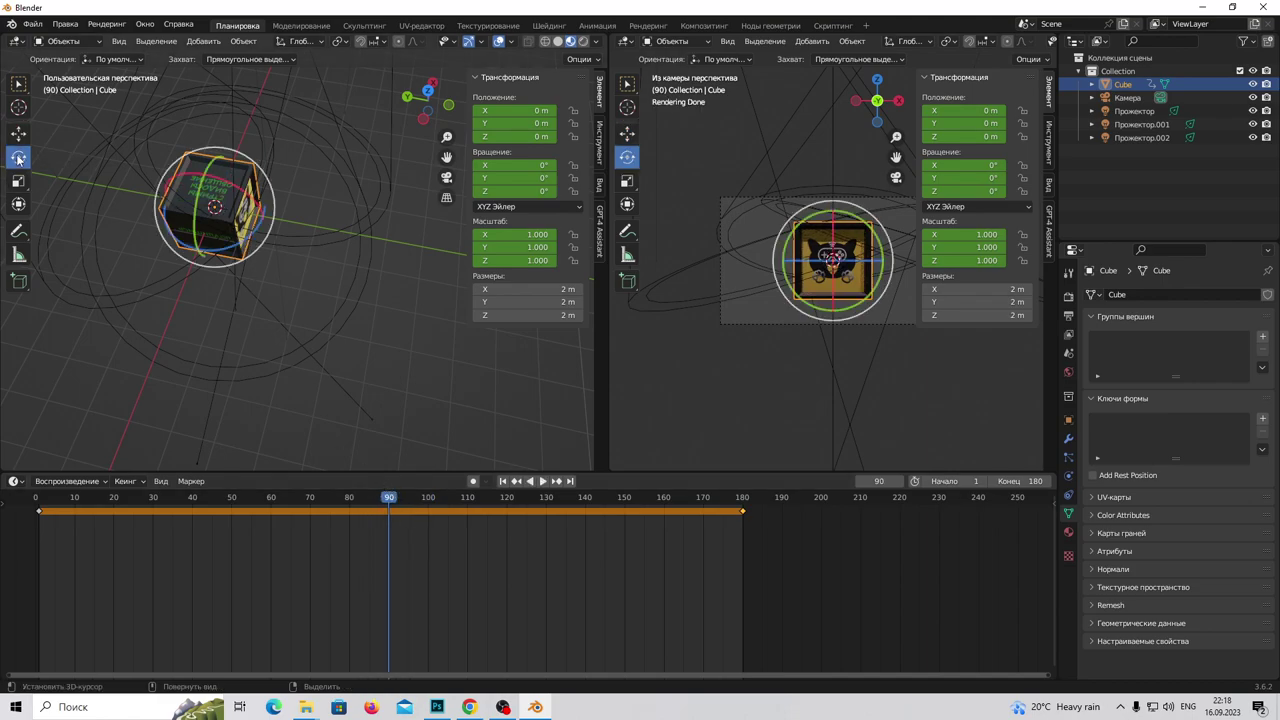
pyautogui.moveTo(243, 243); pyautogui.dragTo(200, 235)
pyautogui.click(524, 190)
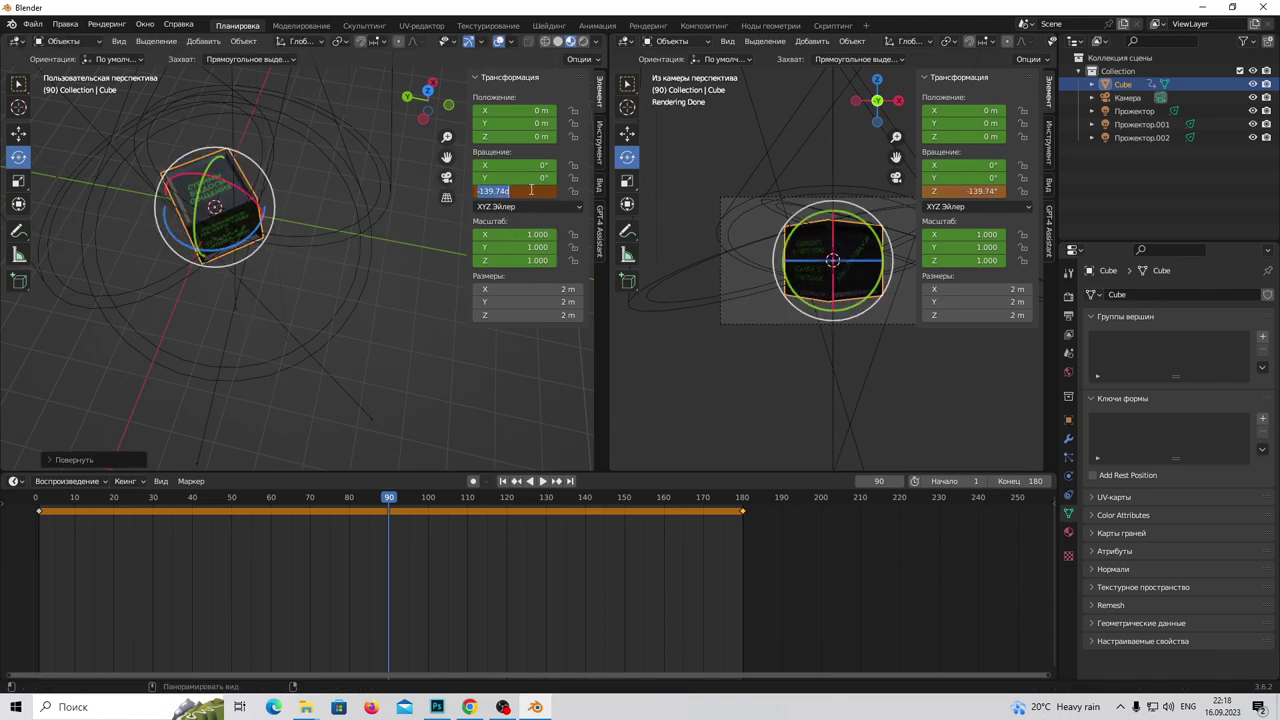
pyautogui.press('BackSpace')
pyautogui.write('-360')
pyautogui.press('Return')
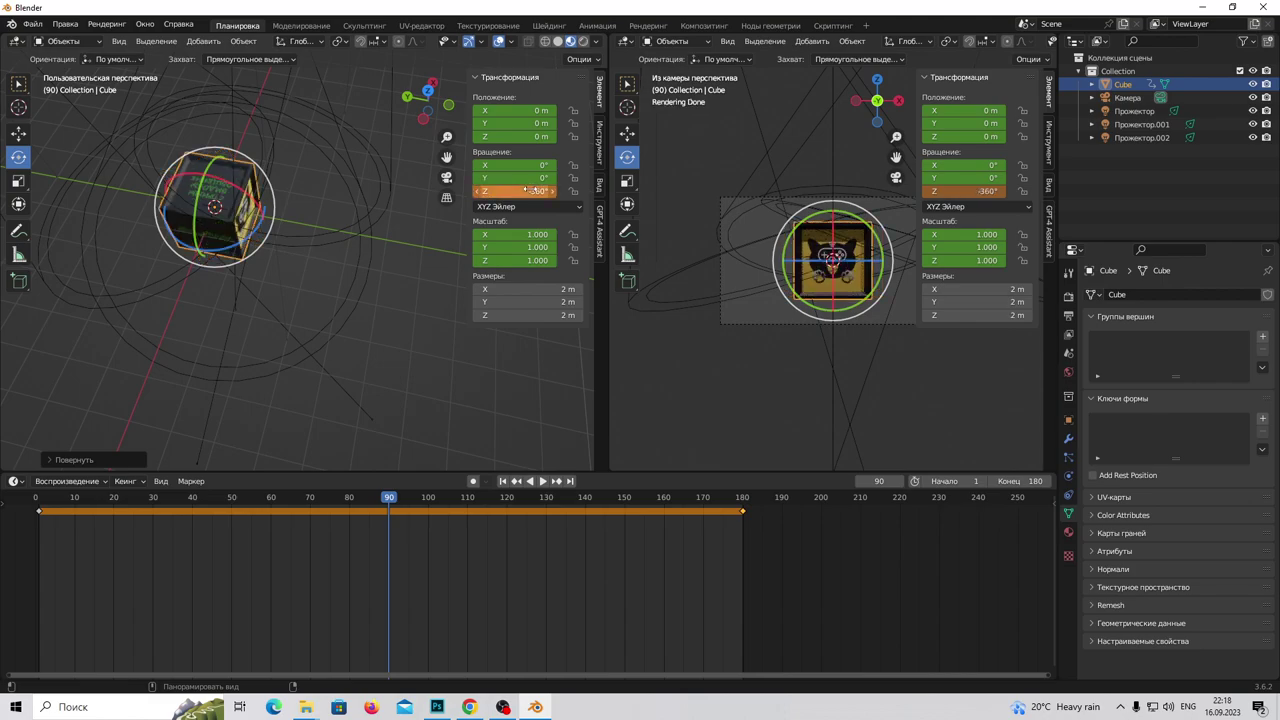
pyautogui.press('i')
pyautogui.click(346, 392)
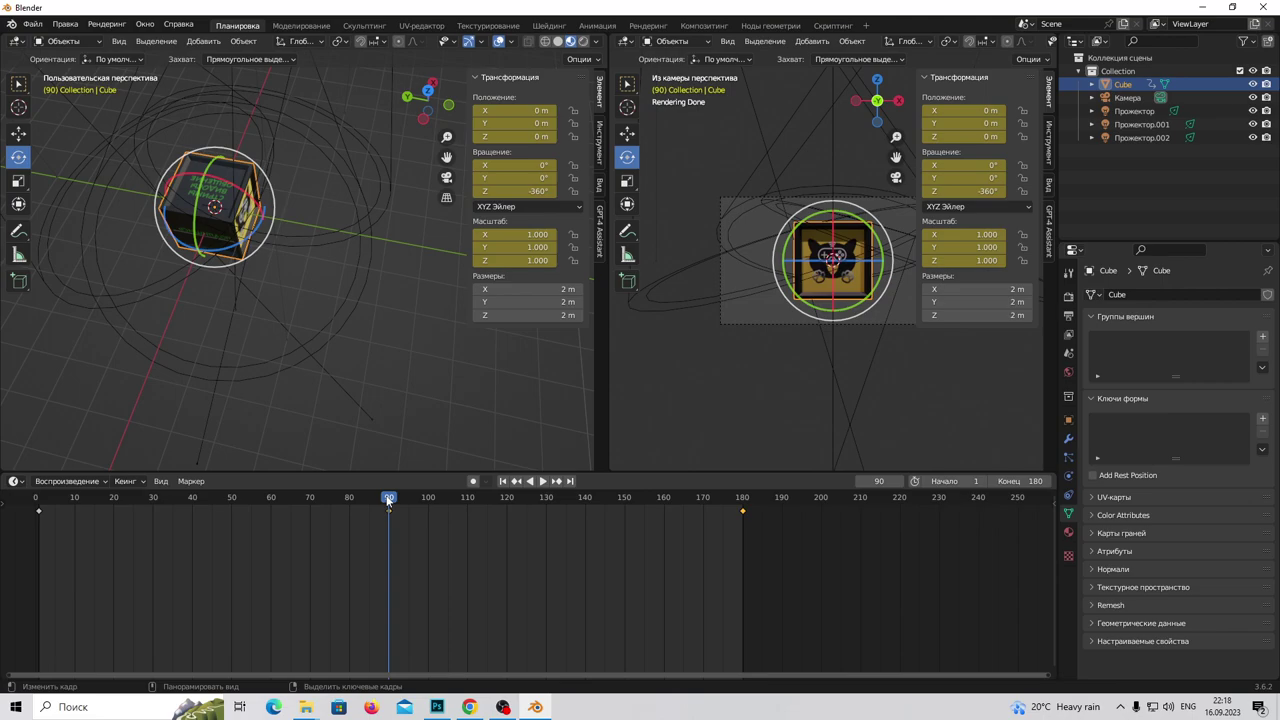
# Delete the frame-90 key and keyframe Z rotation -360° at frame 60
pyautogui.press('Delete')
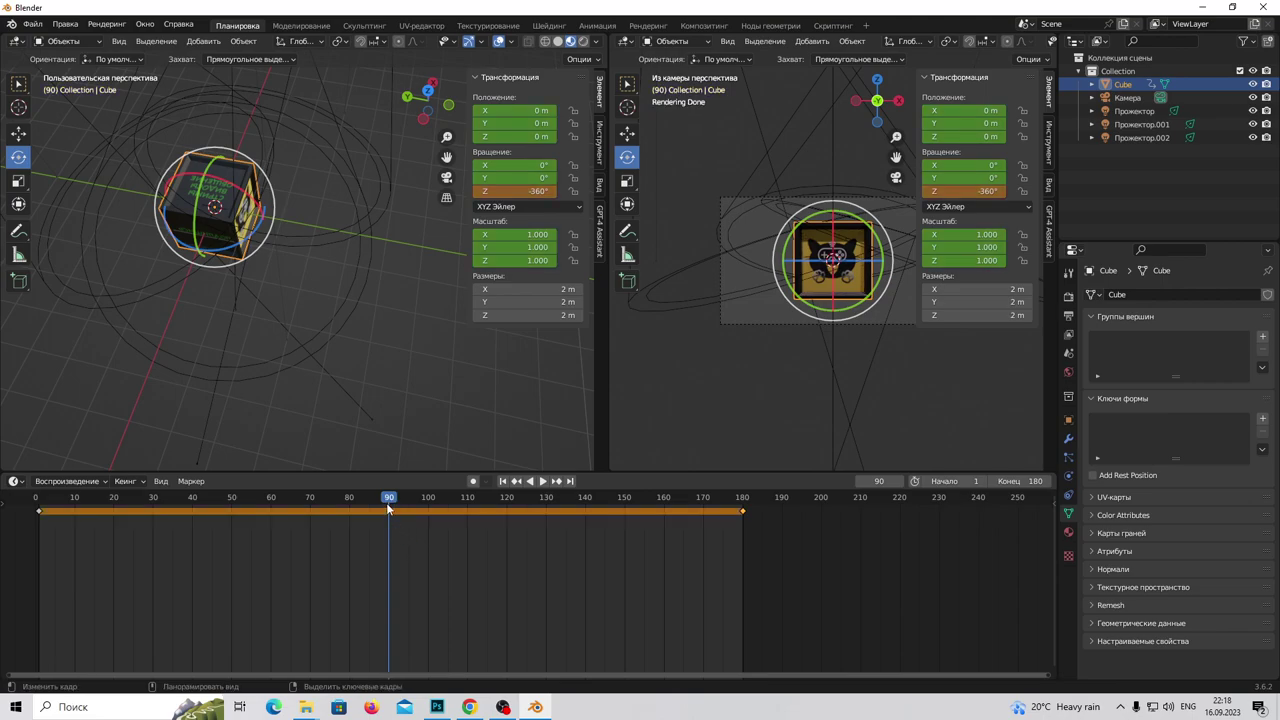
pyautogui.moveTo(384, 503); pyautogui.dragTo(236, 500)
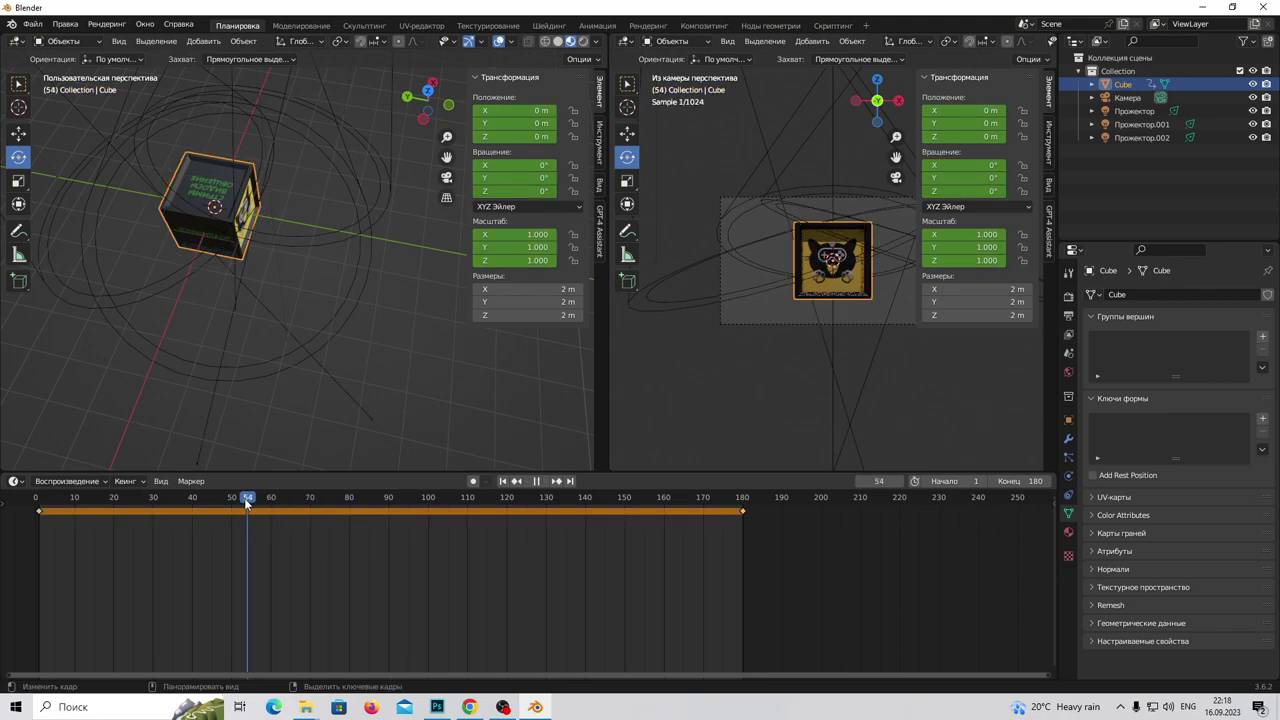
pyautogui.moveTo(236, 500); pyautogui.dragTo(272, 501)
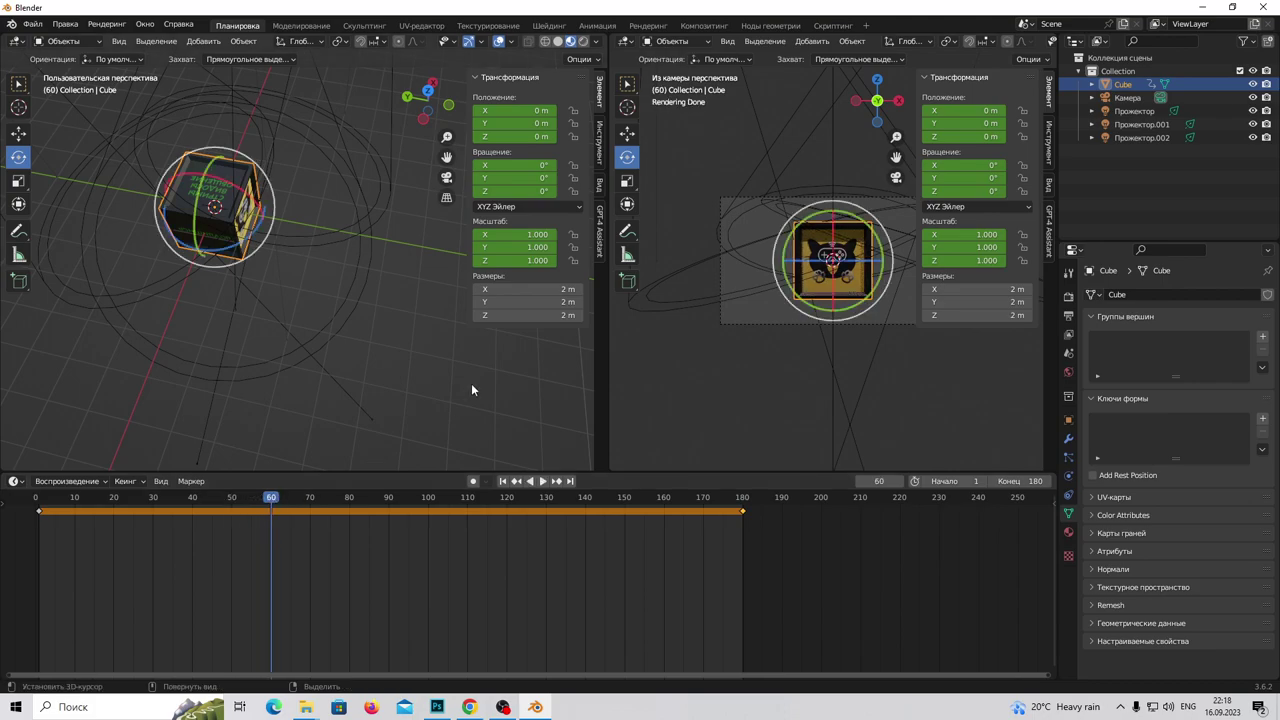
pyautogui.click(521, 191)
pyautogui.write('-360')
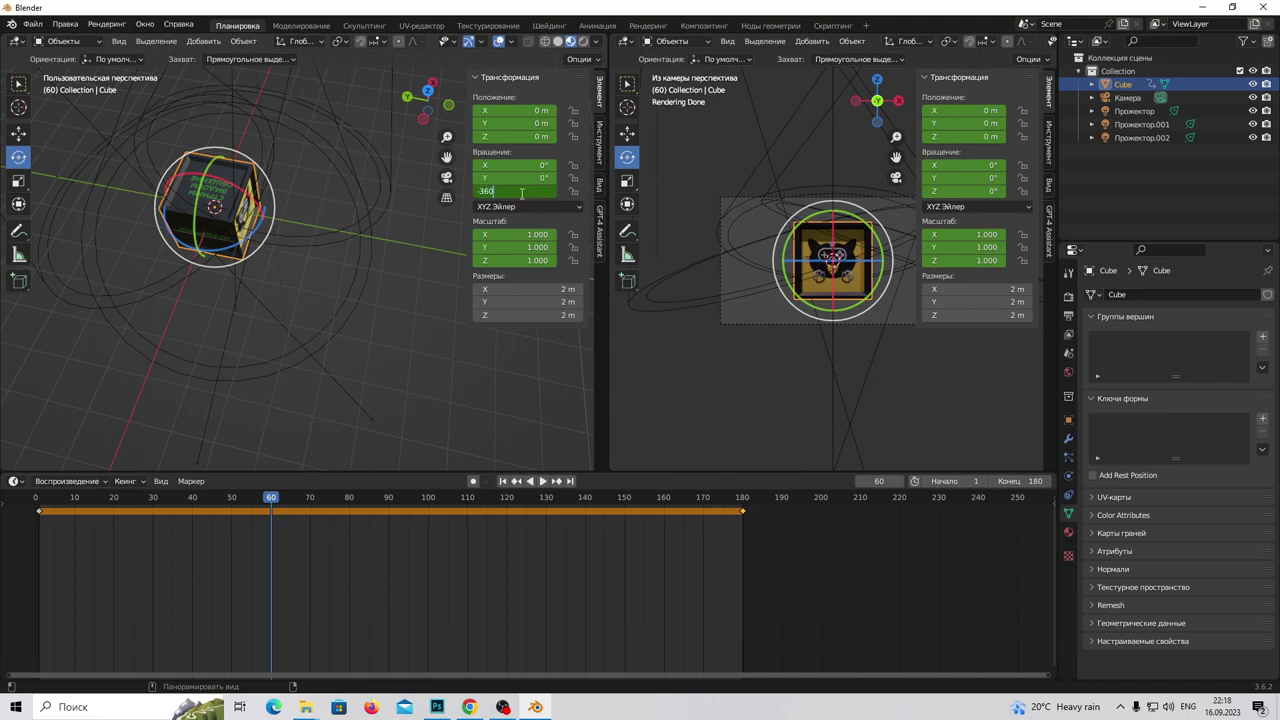
pyautogui.press('Return')
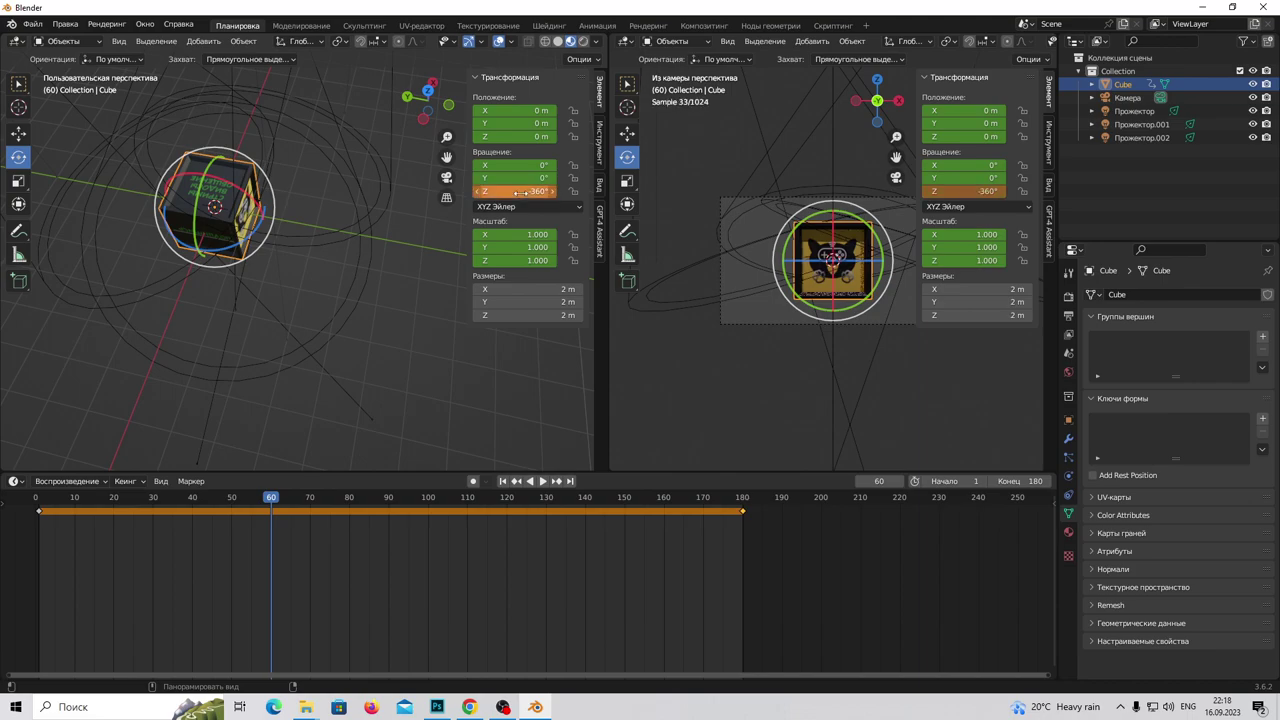
pyautogui.press('i')
pyautogui.click(271, 280)
# Play back from frame 1, then keyframe Z rotation -360° again at frame 180
pyautogui.moveTo(269, 503); pyautogui.dragTo(43, 509)
pyautogui.press('space')
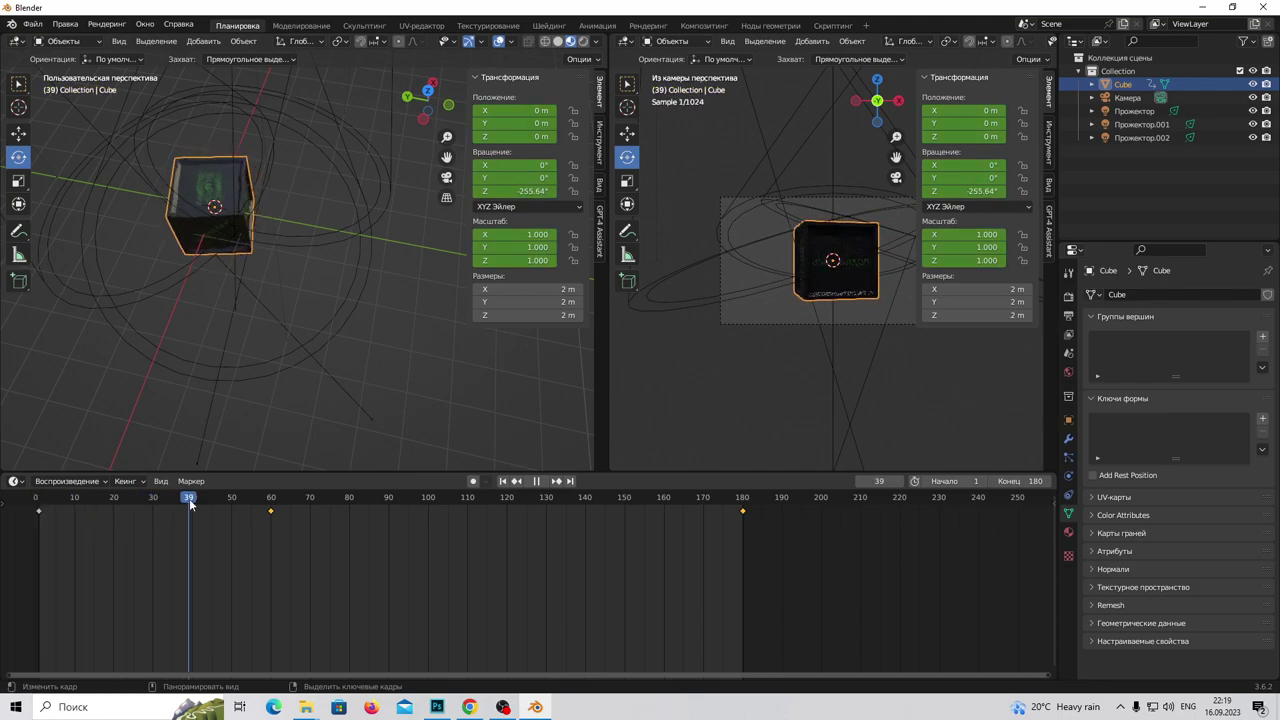
pyautogui.moveTo(190, 505); pyautogui.dragTo(507, 500)
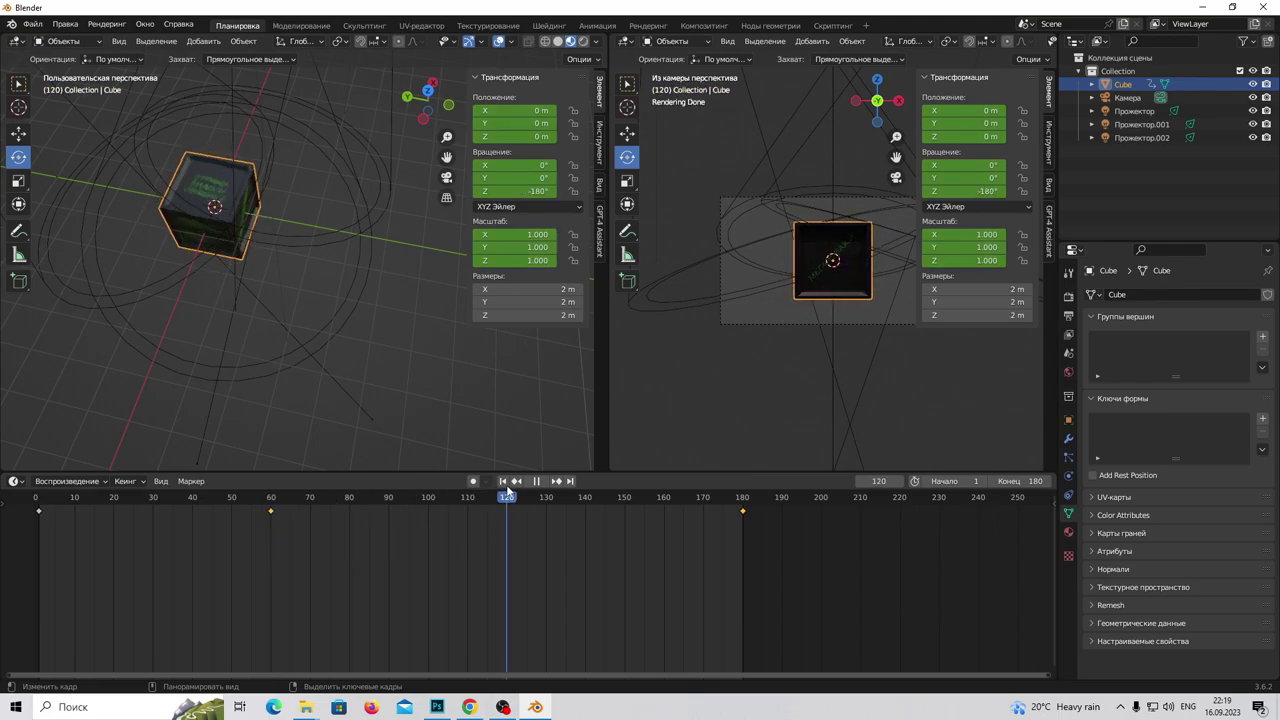
pyautogui.moveTo(509, 488); pyautogui.dragTo(743, 503)
pyautogui.doubleClick(527, 191)
pyautogui.write('-360')
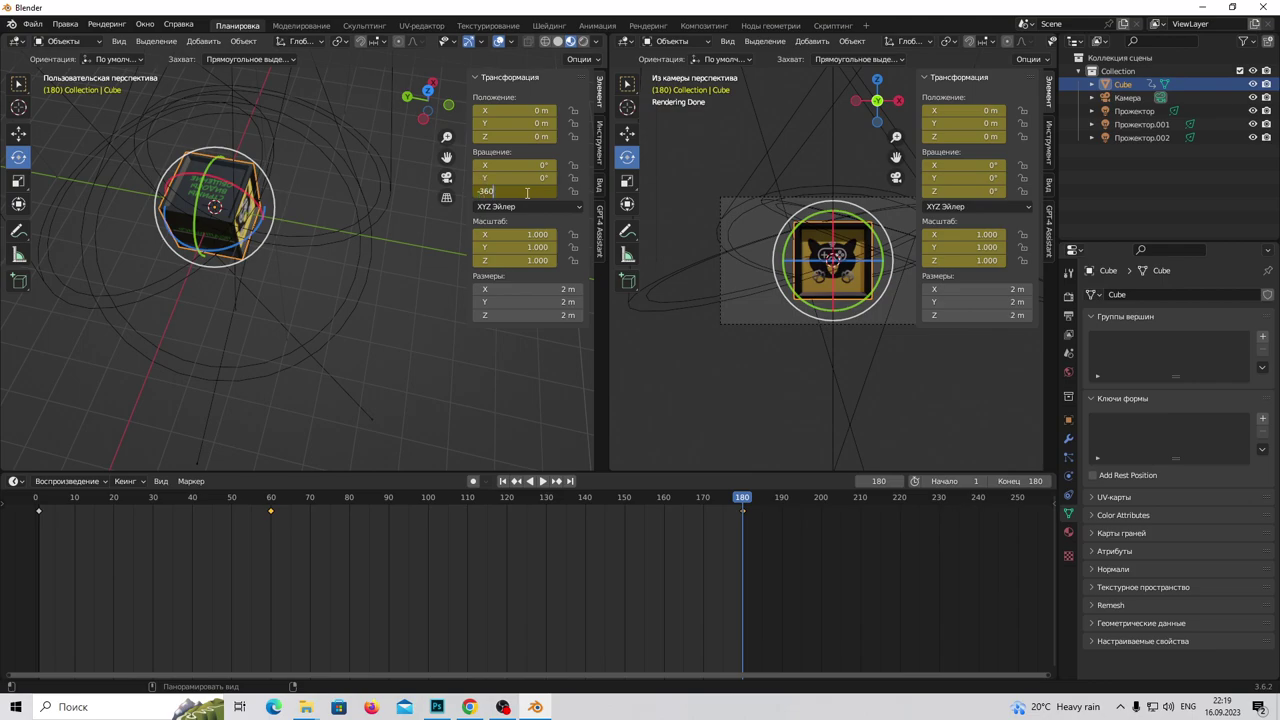
pyautogui.press('Return')
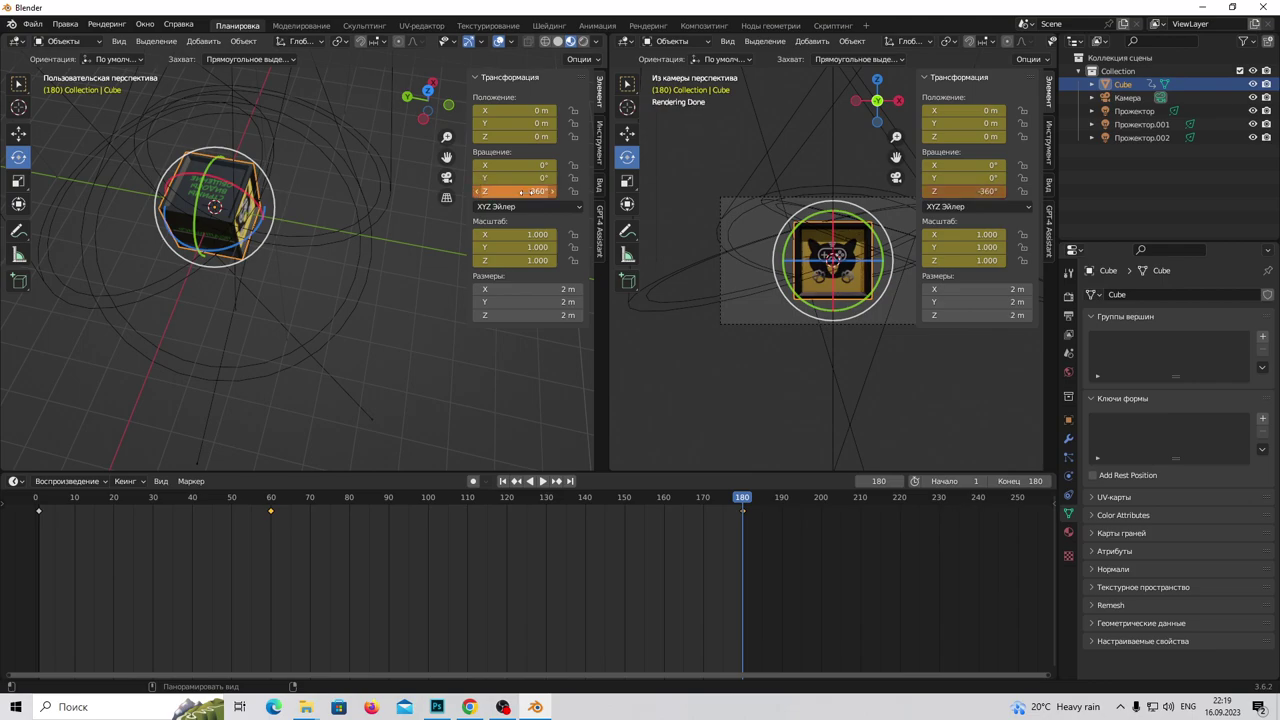
pyautogui.press('i')
pyautogui.click(380, 221)
# Play the animation to confirm the spin completes at frame 60
pyautogui.press('space')
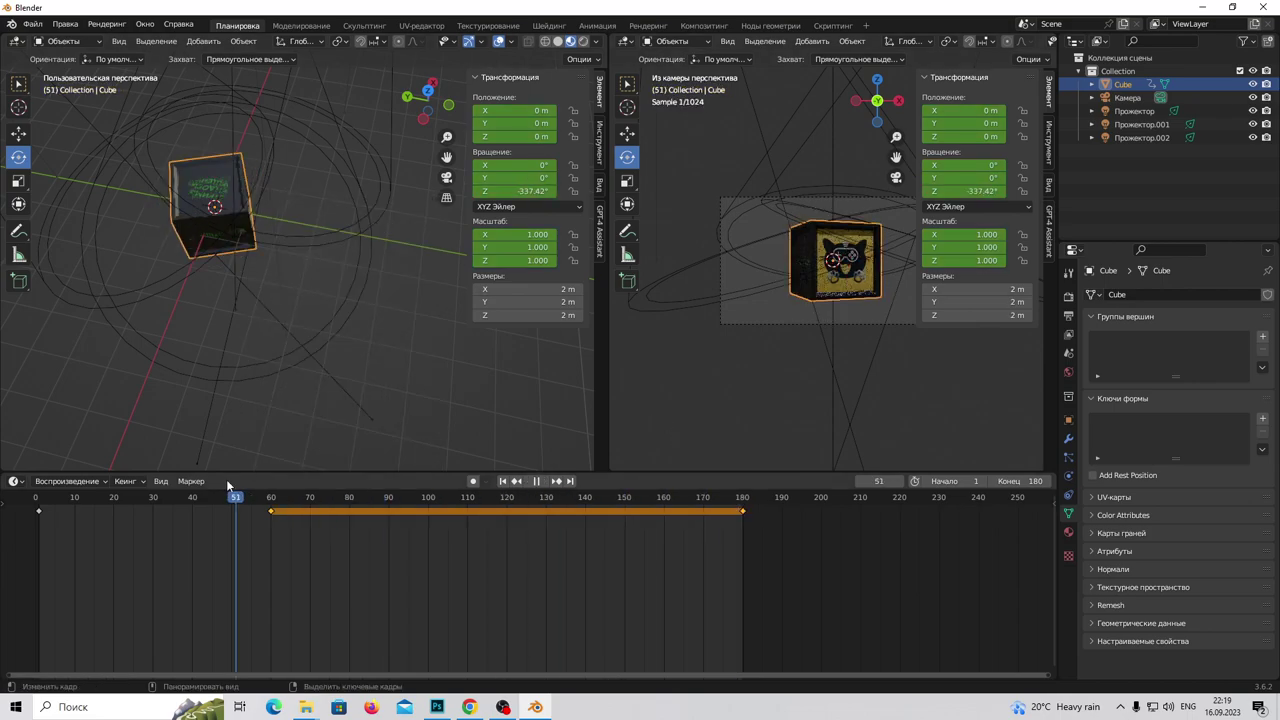
pyautogui.moveTo(185, 488); pyautogui.dragTo(508, 495)
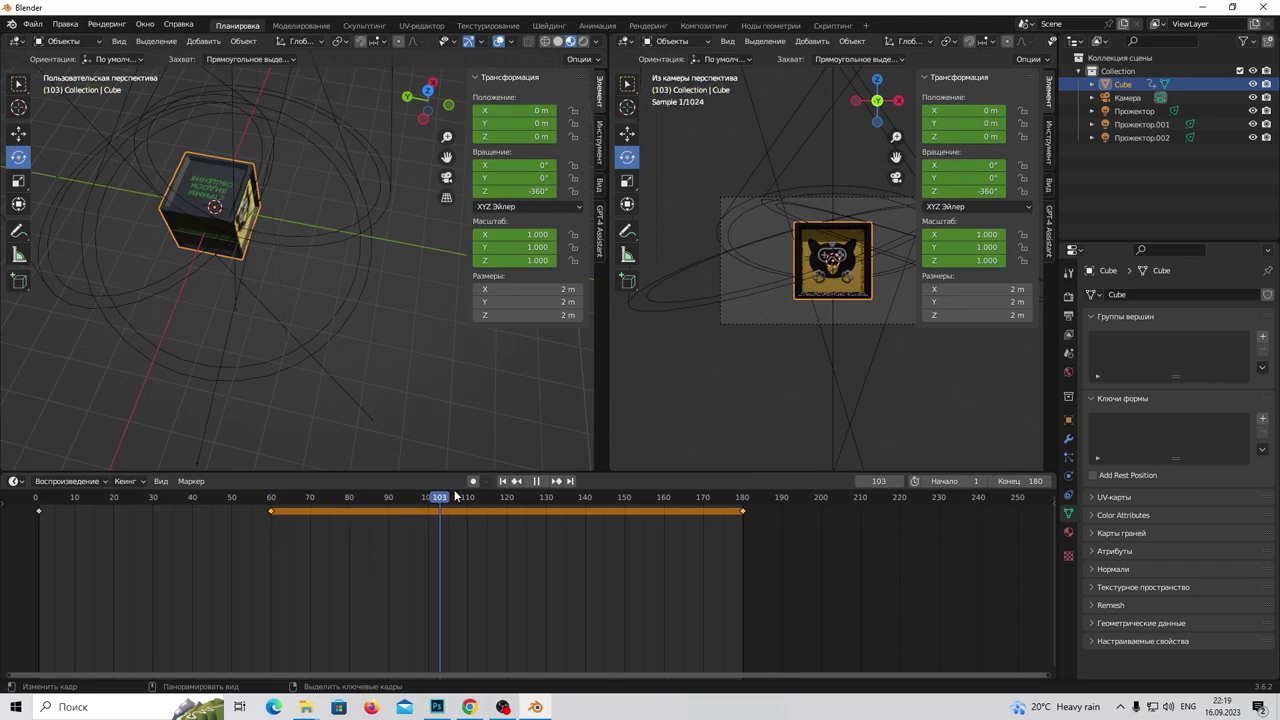
pyautogui.press('space')
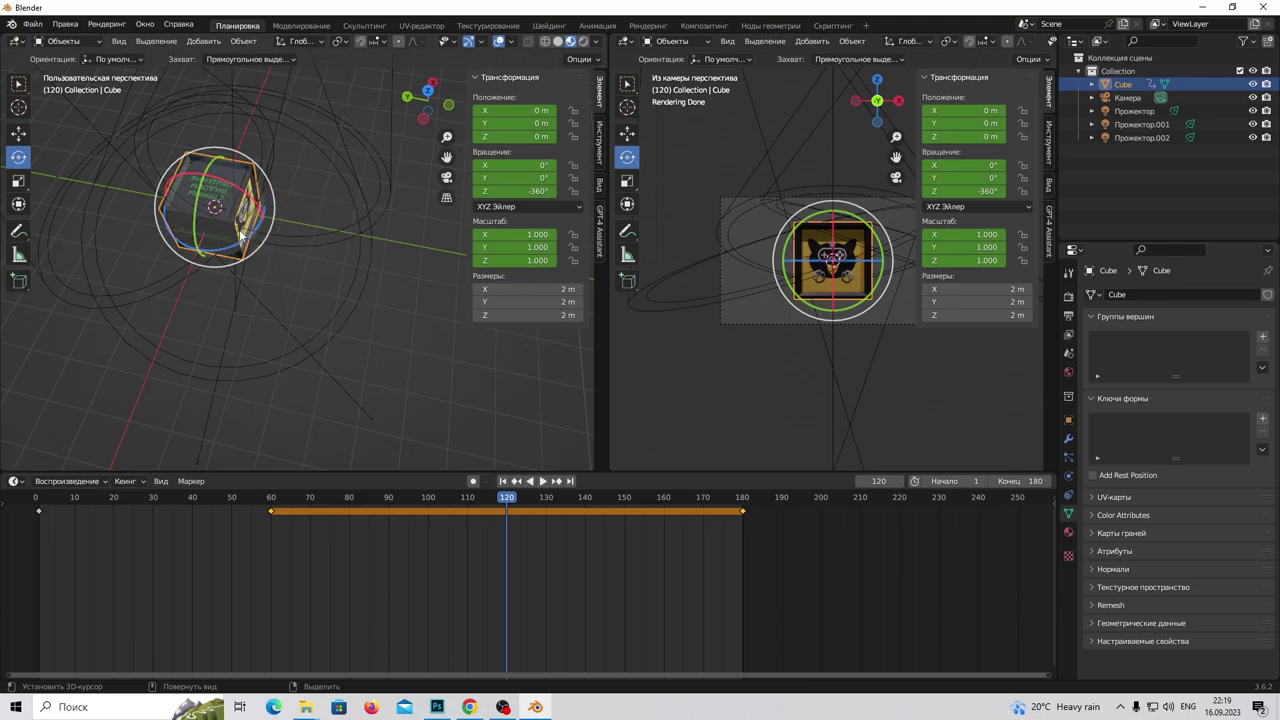
# At frame 120, keyframe the cube with X rotation 360° while keeping Z at -360°
pyautogui.moveTo(232, 187); pyautogui.dragTo(243, 192)
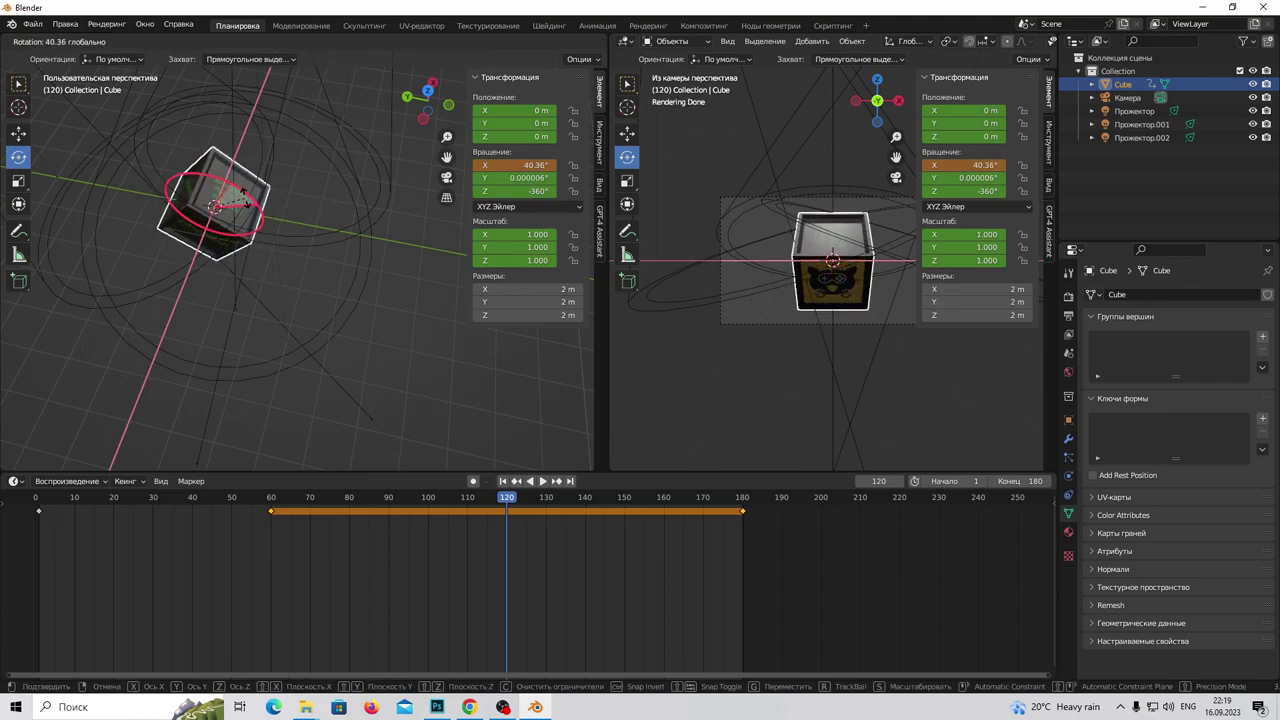
pyautogui.moveTo(243, 192); pyautogui.dragTo(196, 346)
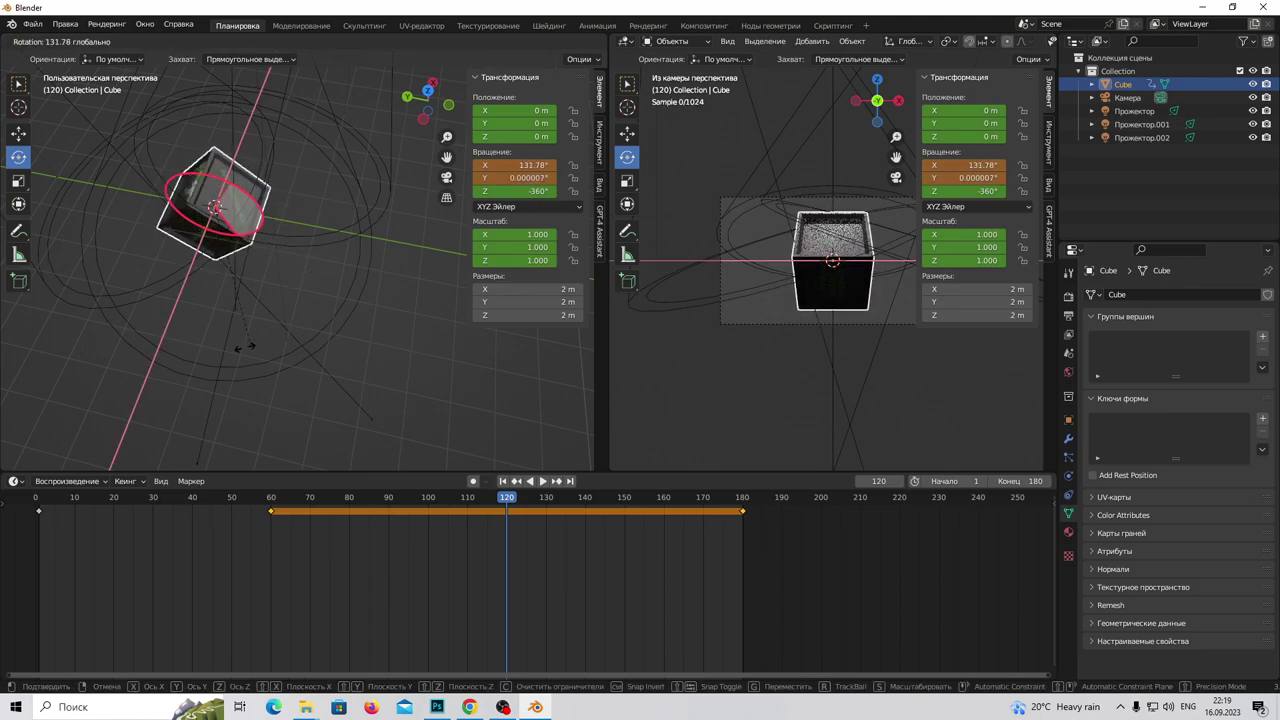
pyautogui.moveTo(196, 346); pyautogui.dragTo(125, 310)
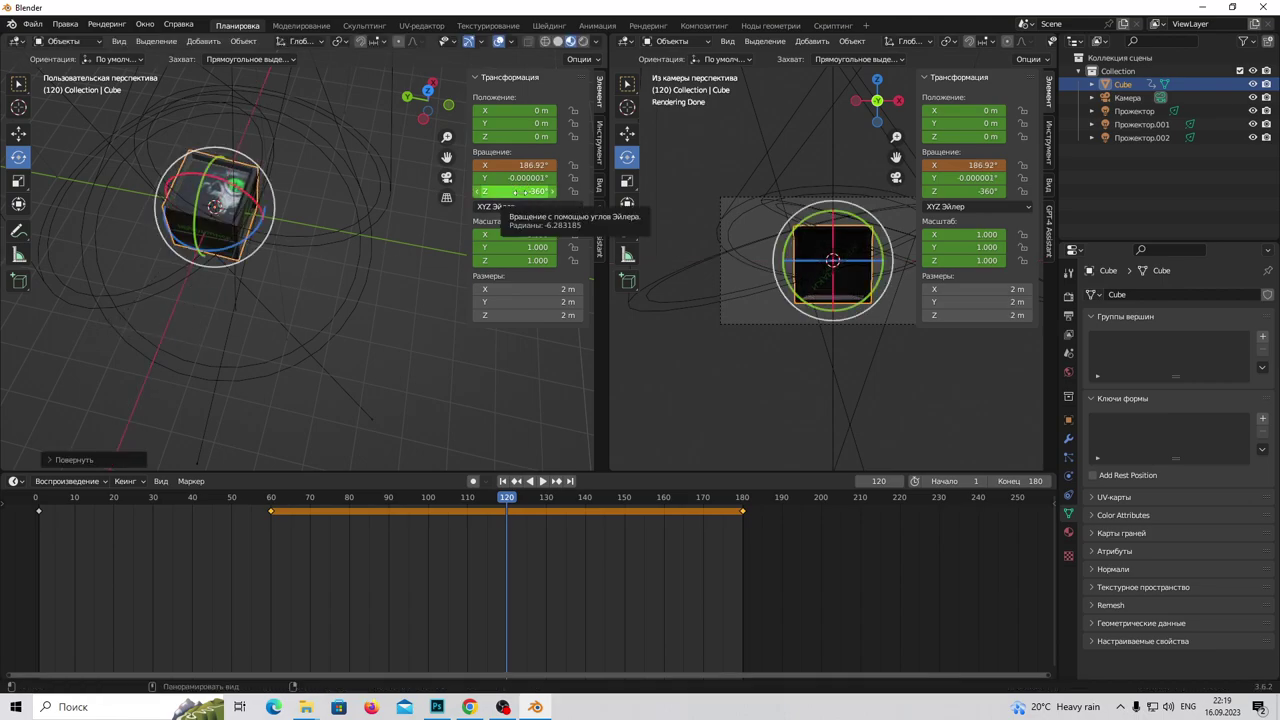
pyautogui.click(521, 191)
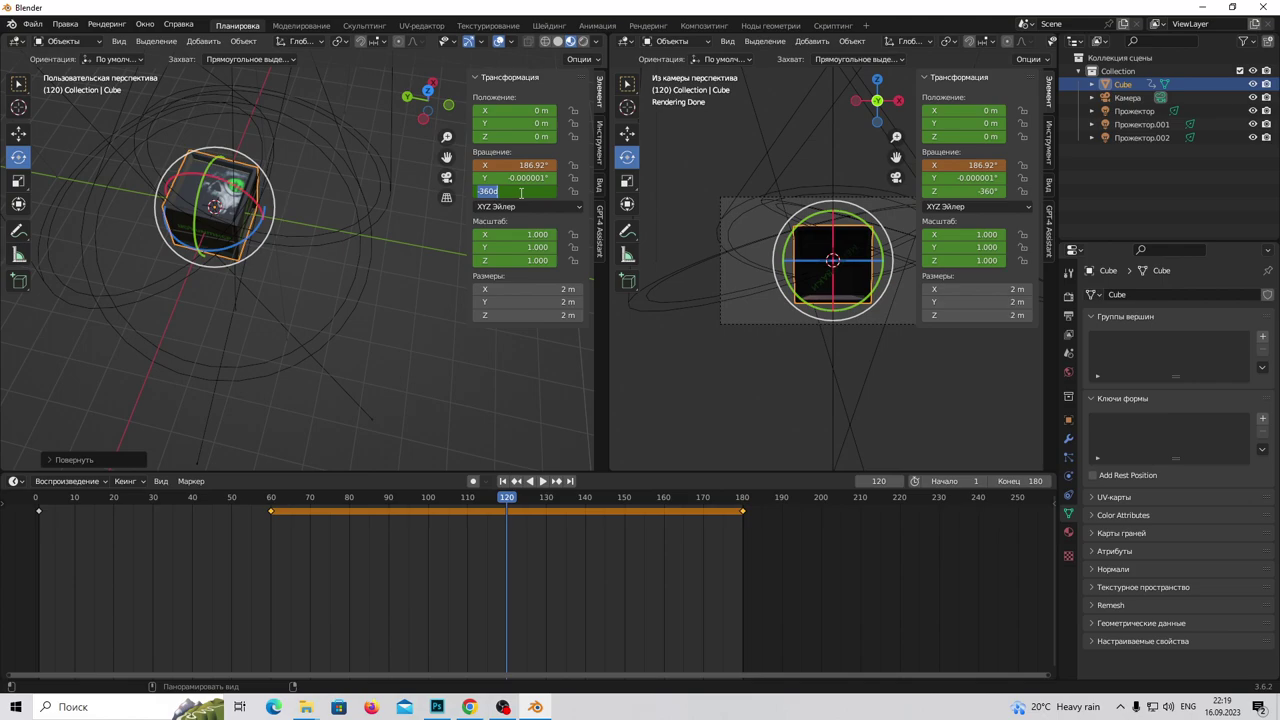
pyautogui.press('Return')
pyautogui.click(522, 166)
pyautogui.write('360')
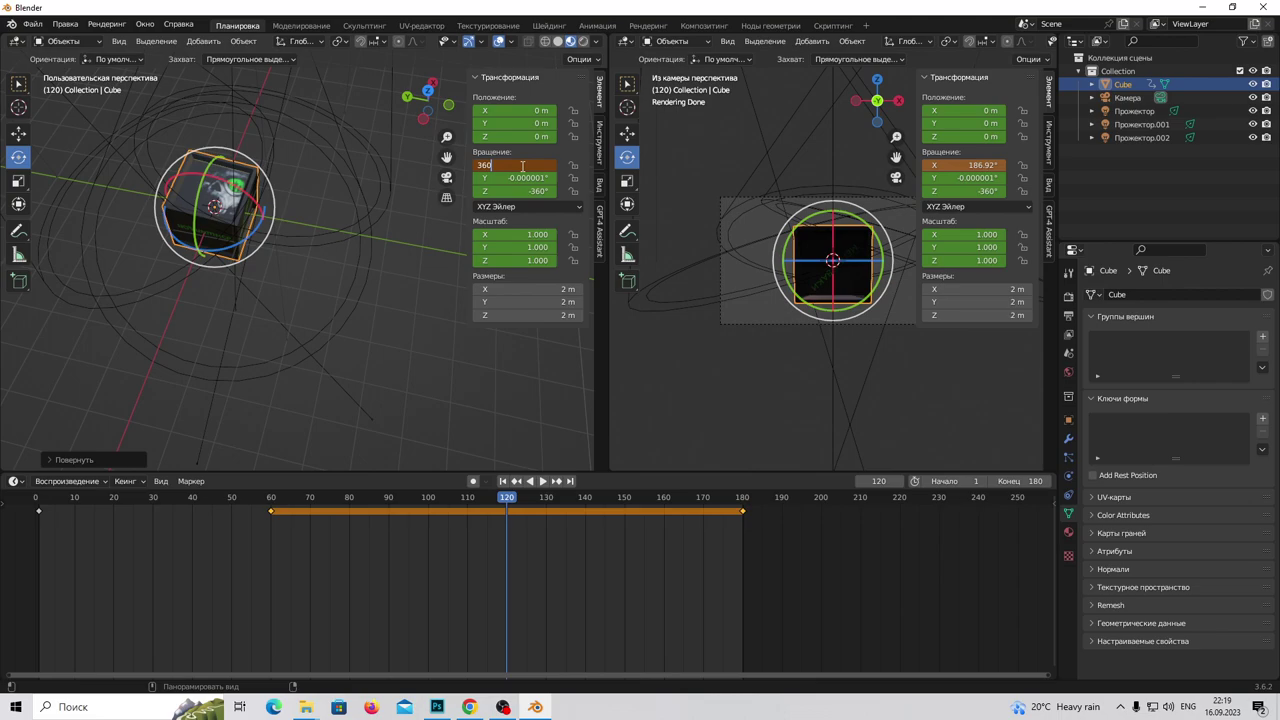
pyautogui.press('Return')
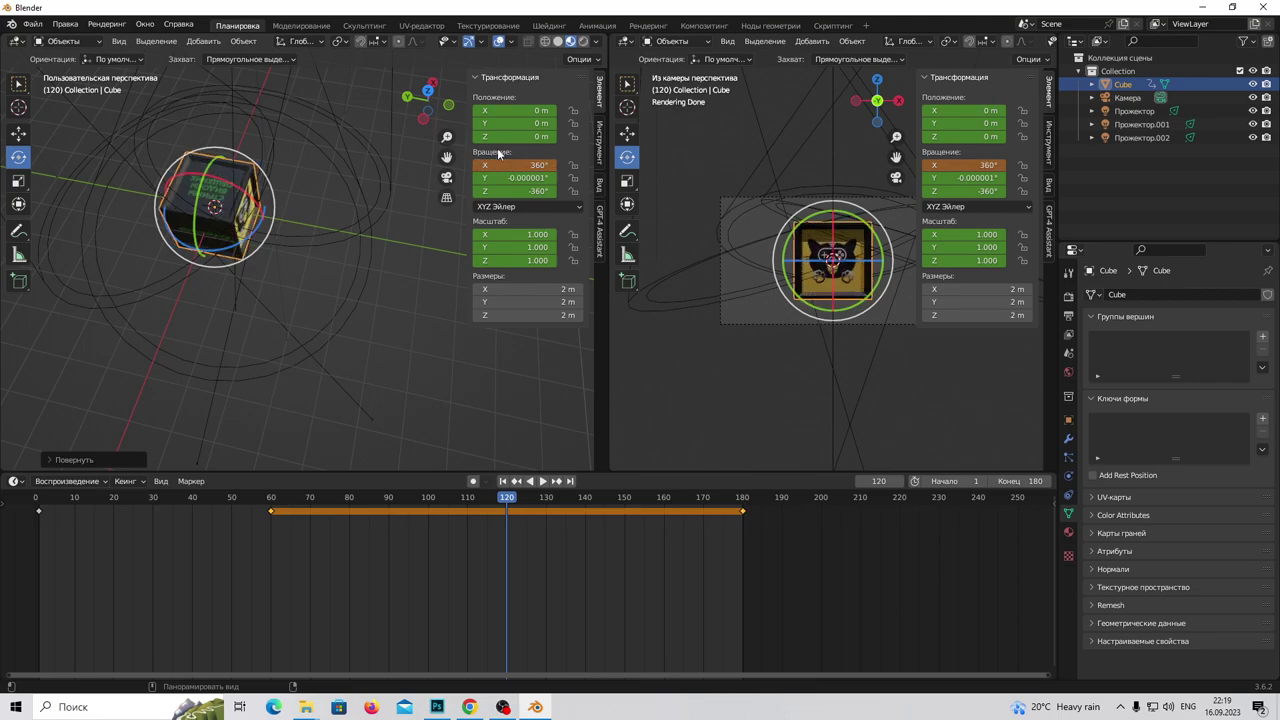
pyautogui.press('i')
pyautogui.click(368, 346)
pyautogui.moveTo(503, 500); pyautogui.dragTo(38, 509)
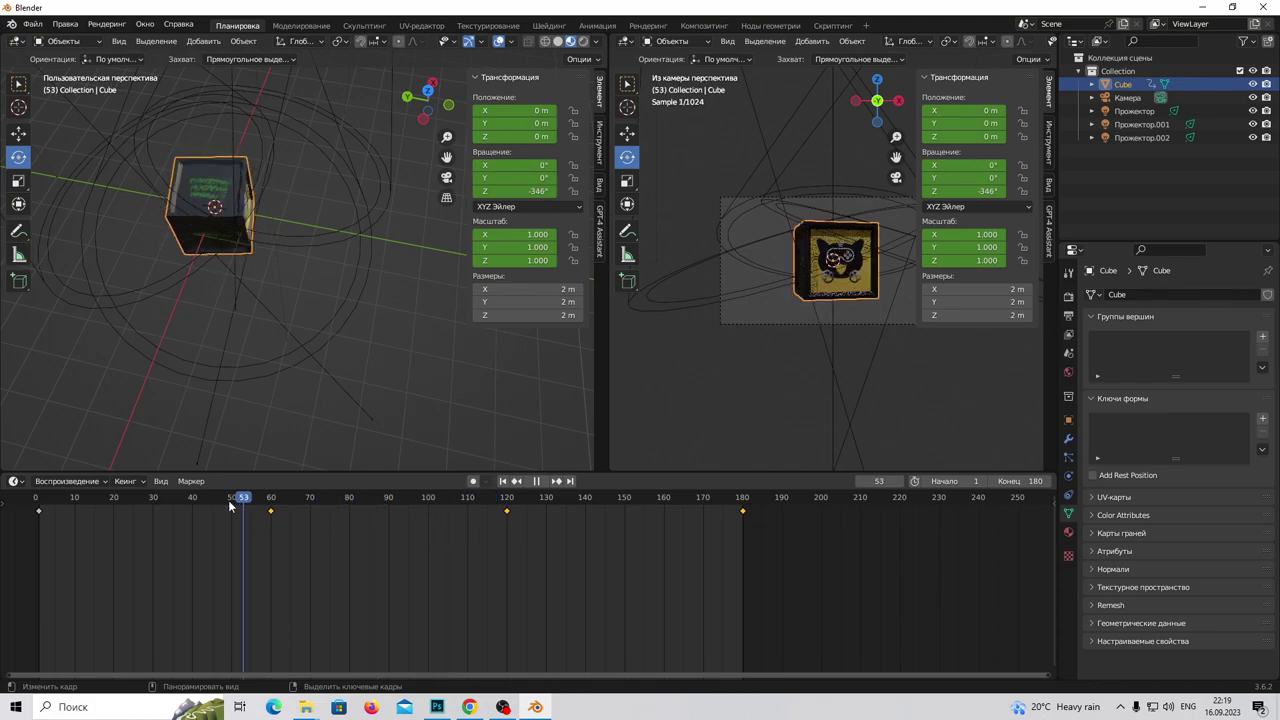
pyautogui.press('space')
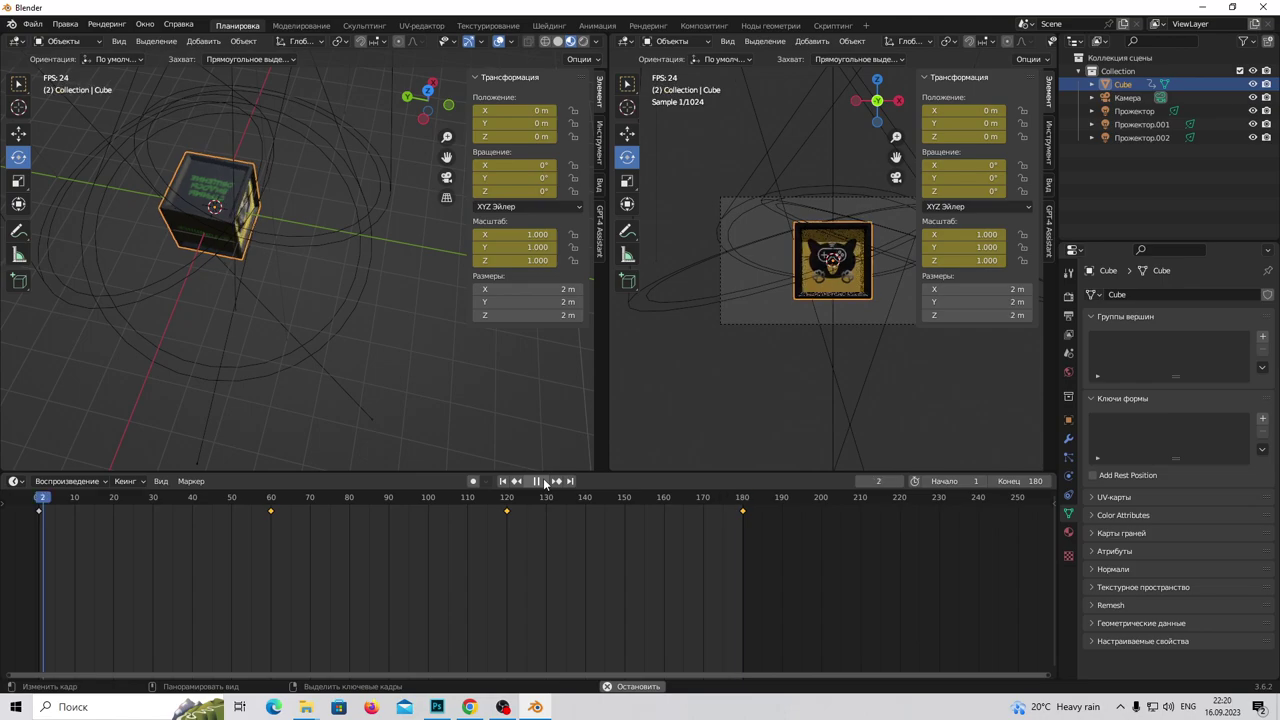
pyautogui.click(545, 483)
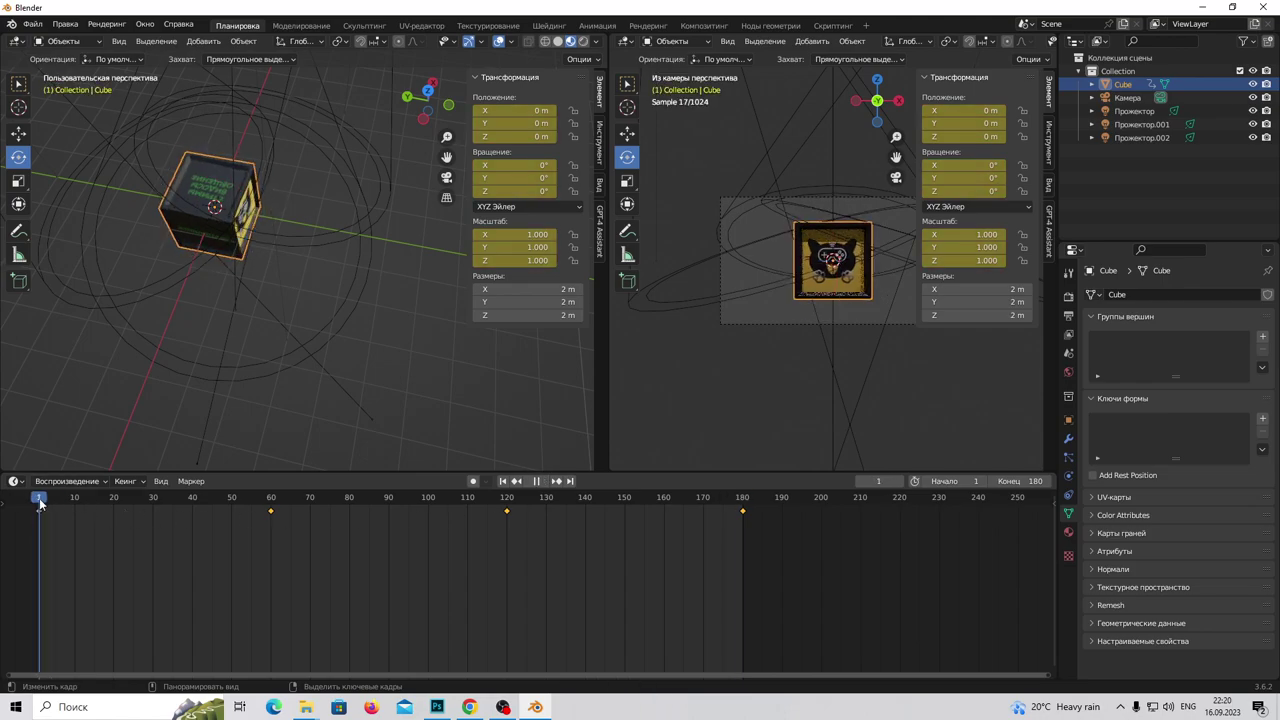
pyautogui.moveTo(41, 503)
pyautogui.mouseDown()
pyautogui.moveTo(507, 506)
pyautogui.moveTo(270, 508)
pyautogui.mouseUp()
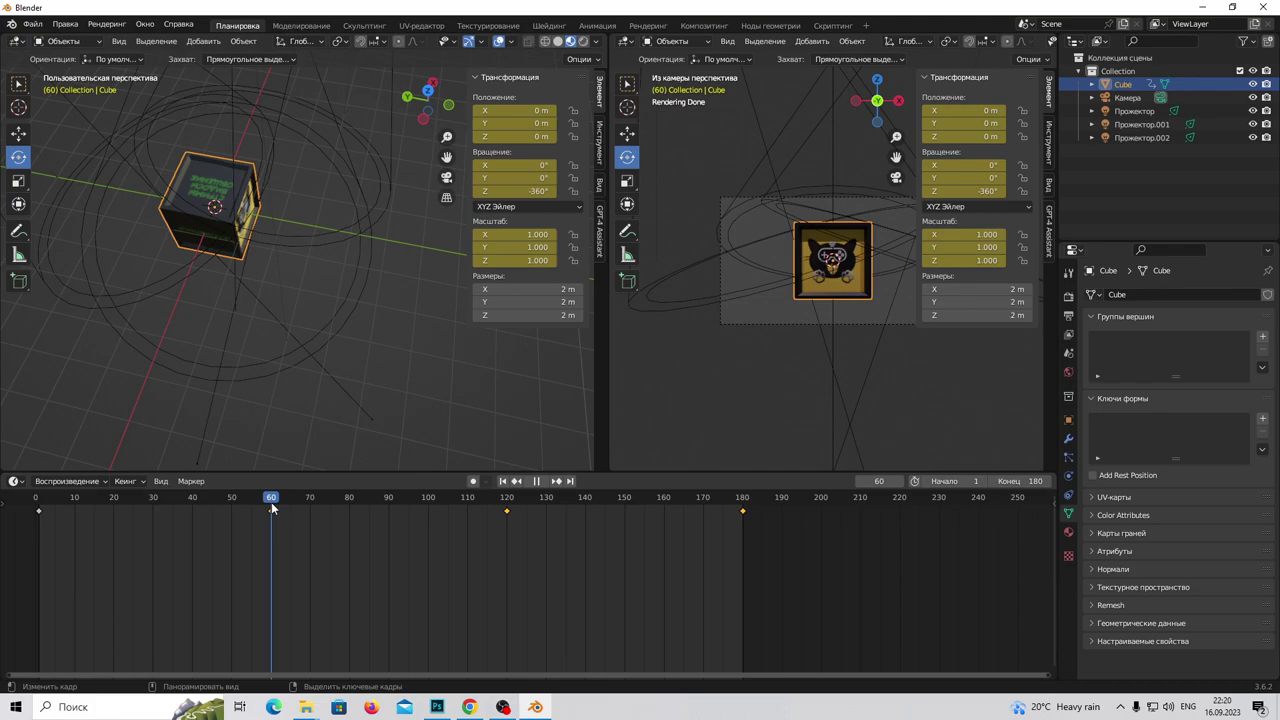
# At frame 60, turn the cube to Z rotation -450° and check it in top orthographic view
pyautogui.moveTo(271, 508); pyautogui.dragTo(273, 505)
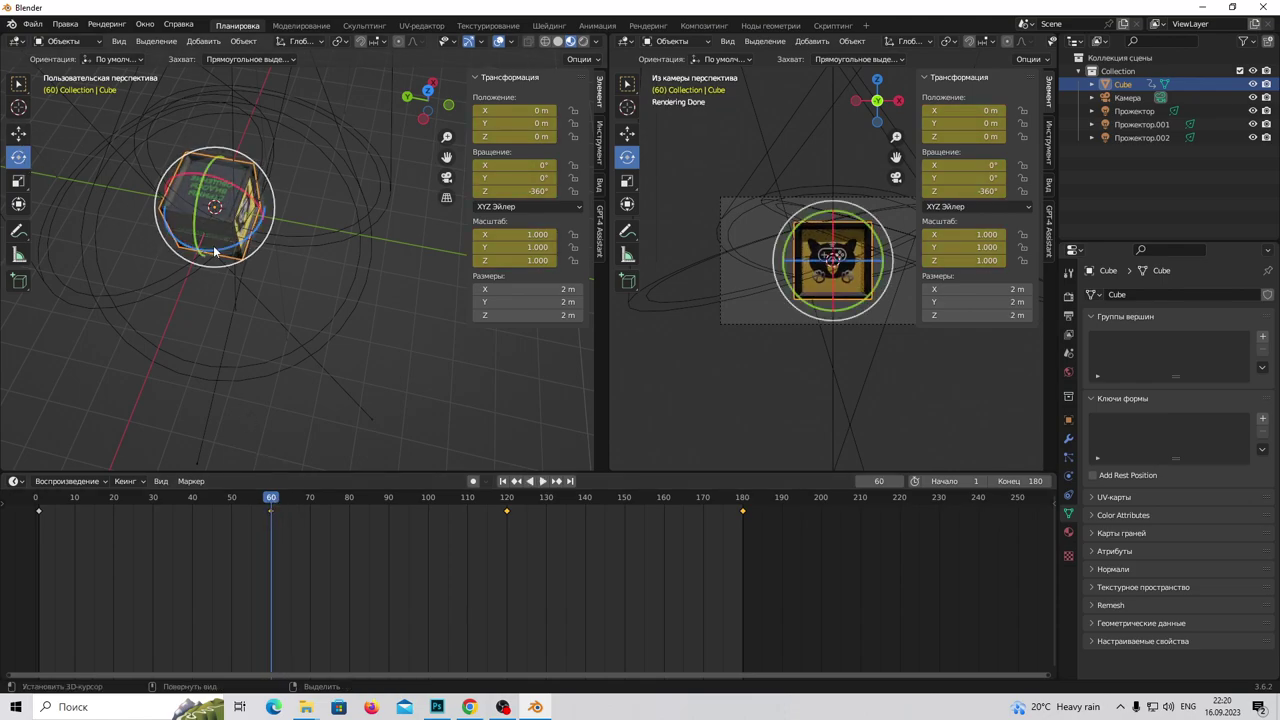
pyautogui.moveTo(228, 254)
pyautogui.mouseDown()
pyautogui.moveTo(162, 263)
pyautogui.moveTo(130, 228)
pyautogui.mouseUp()
pyautogui.write('-450')
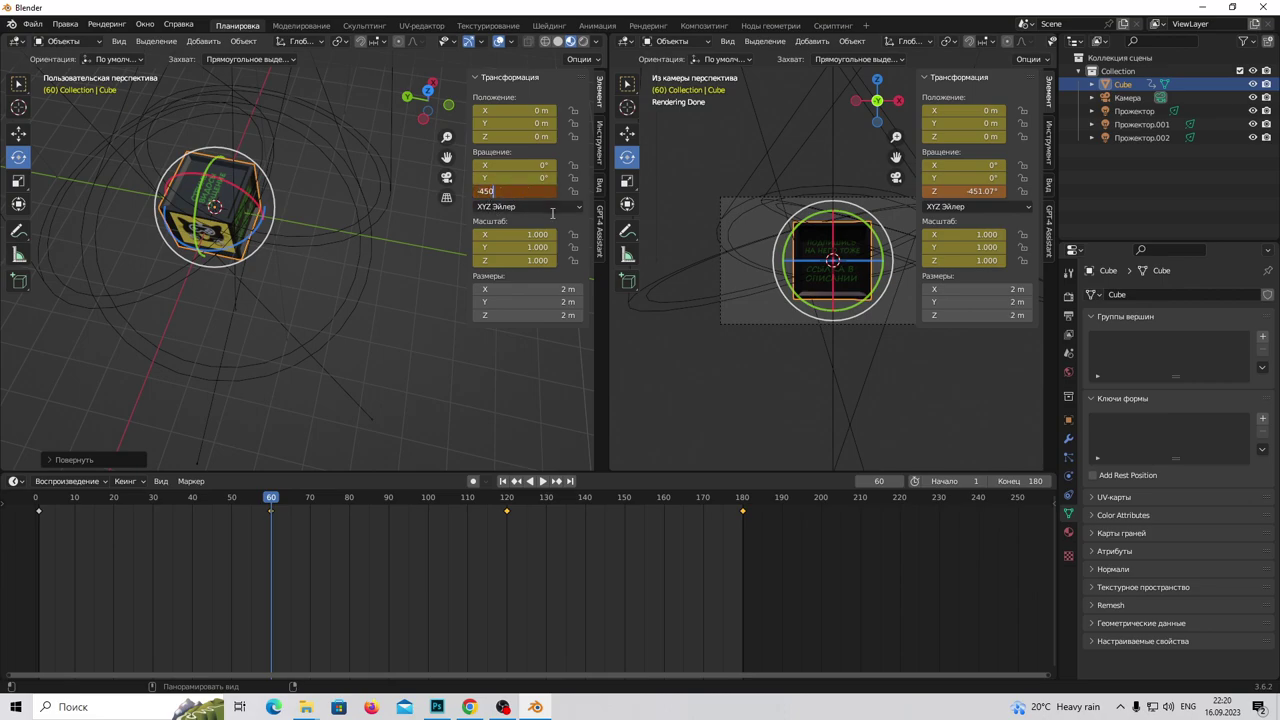
pyautogui.press('Return')
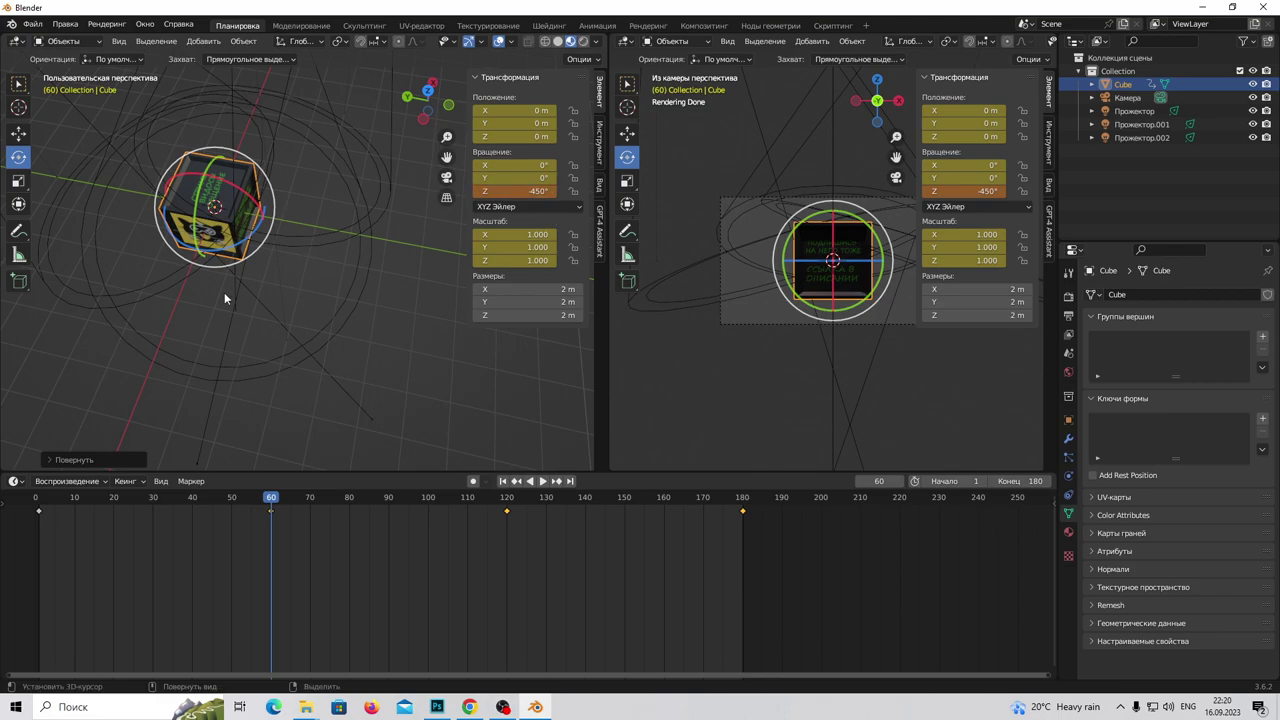
pyautogui.press('KP_7')
pyautogui.moveTo(224, 292)
pyautogui.keyDown('shift'); pyautogui.mouseDown(button='middle')
pyautogui.moveTo(349, 168)
pyautogui.moveTo(275, 380)
pyautogui.mouseUp(button='middle'); pyautogui.keyUp('shift')
pyautogui.scroll(2, 280, 321)
pyautogui.keyDown('shift'); pyautogui.moveTo(280, 321); pyautogui.dragTo(308, 248, button='middle'); pyautogui.keyUp('shift')
pyautogui.scroll(2, 308, 254)
pyautogui.scroll(-8, 297, 330)
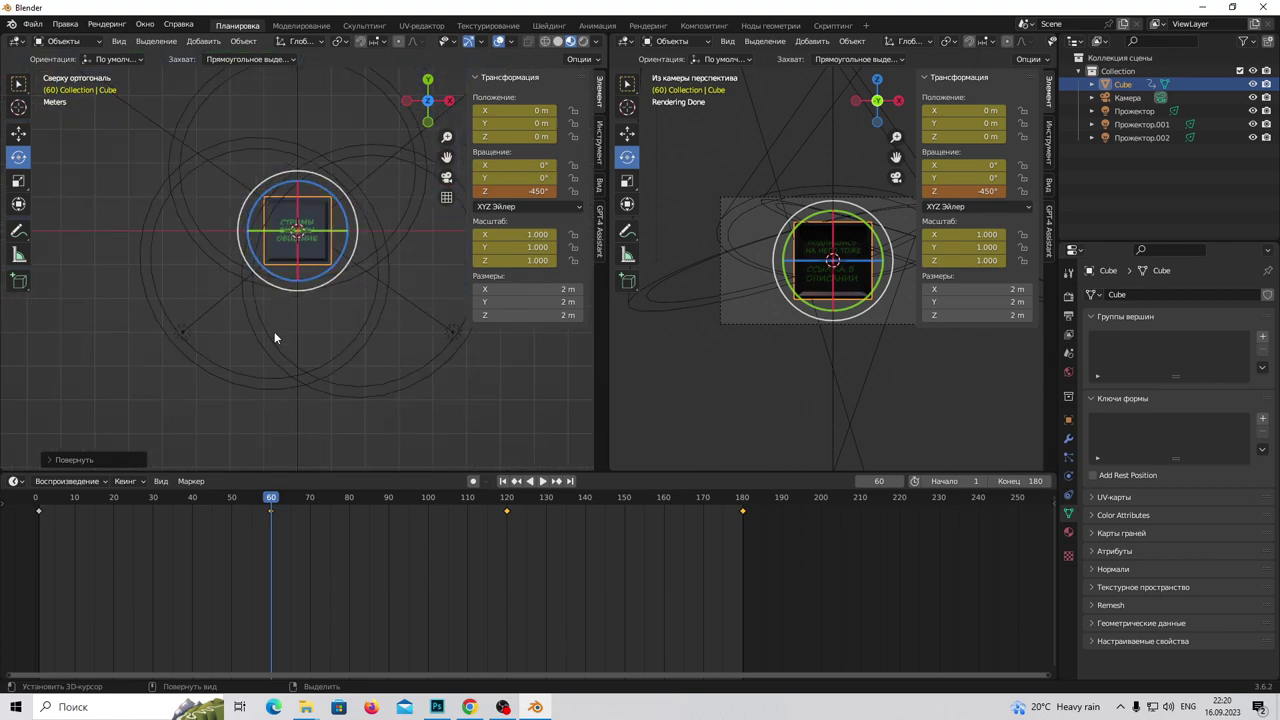
# Keyframe the -450° rotation at frame 60 and play the animation to preview it
pyautogui.press('i')
pyautogui.click(252, 336)
pyautogui.moveTo(282, 373)
pyautogui.mouseDown(button='middle')
pyautogui.moveTo(296, 377)
pyautogui.moveTo(361, 310)
pyautogui.moveTo(400, 326)
pyautogui.mouseUp(button='middle')
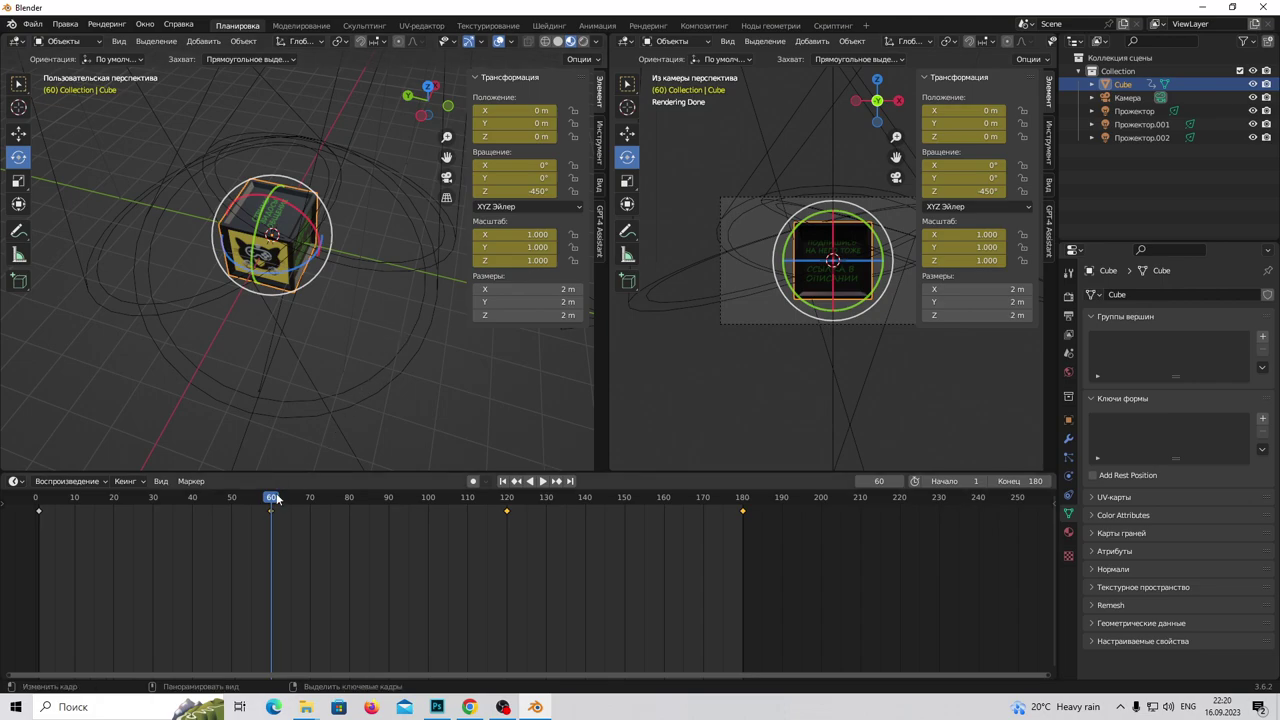
pyautogui.press('space')
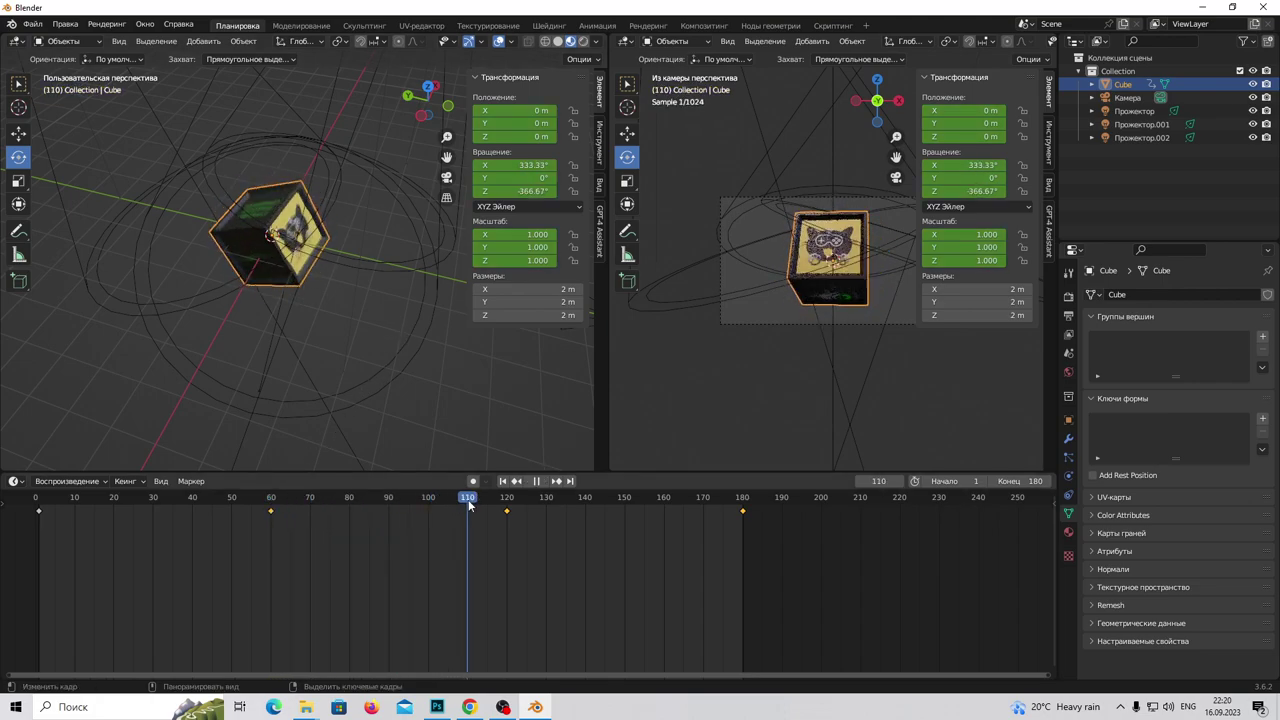
# Enter Z rotation -450° at frame 120 and insert a rotation keyframe there
pyautogui.moveTo(503, 502)
pyautogui.mouseDown()
pyautogui.moveTo(272, 503)
pyautogui.moveTo(507, 503)
pyautogui.mouseUp()
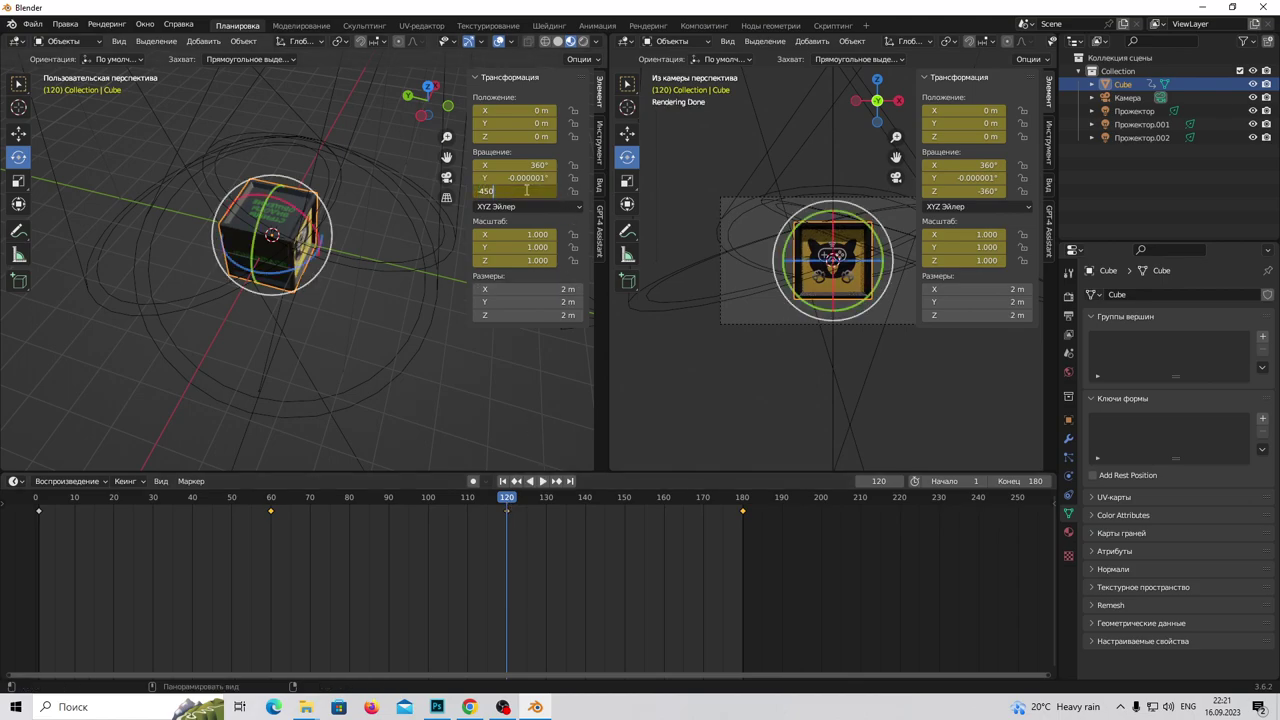
pyautogui.press('Return')
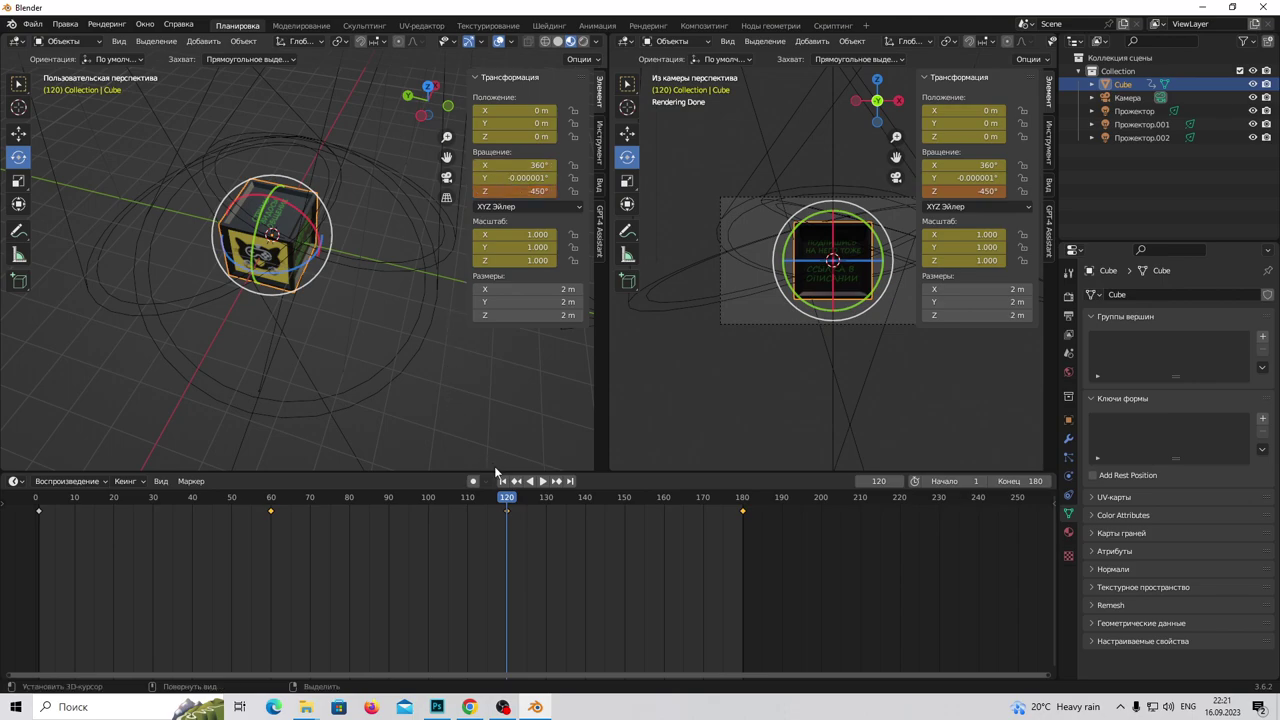
pyautogui.press('i')
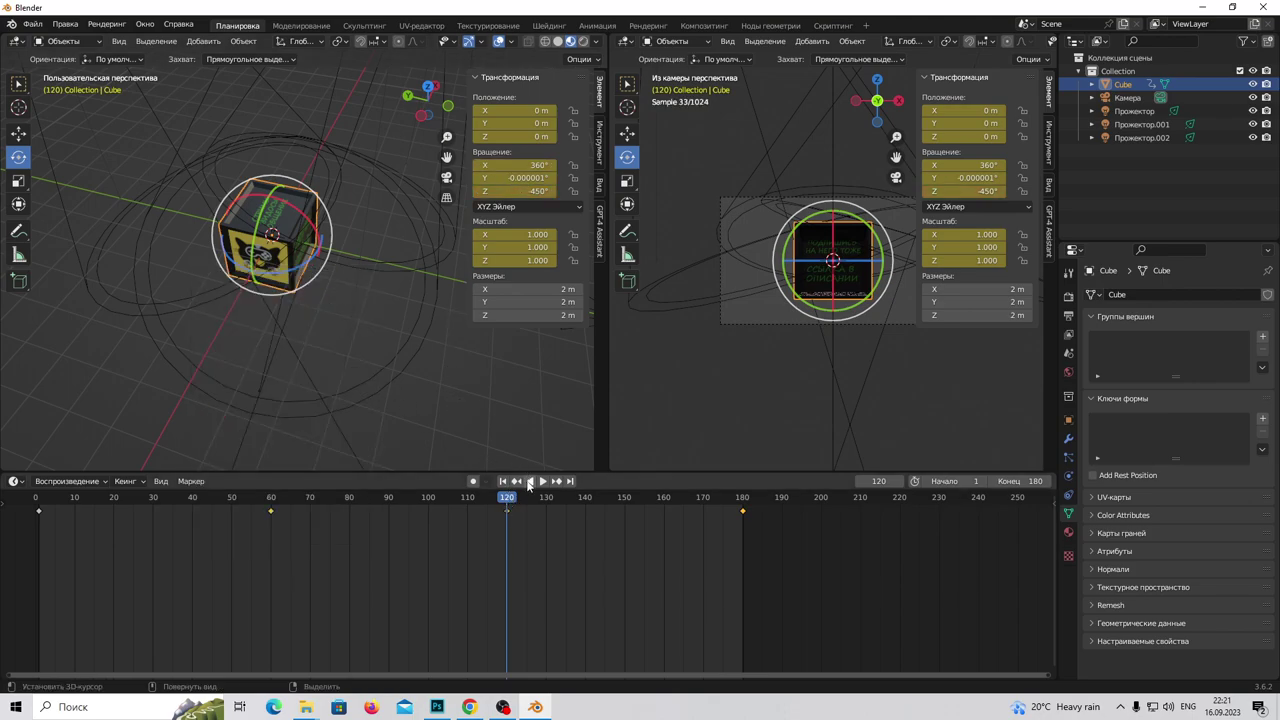
pyautogui.moveTo(513, 495); pyautogui.dragTo(43, 497)
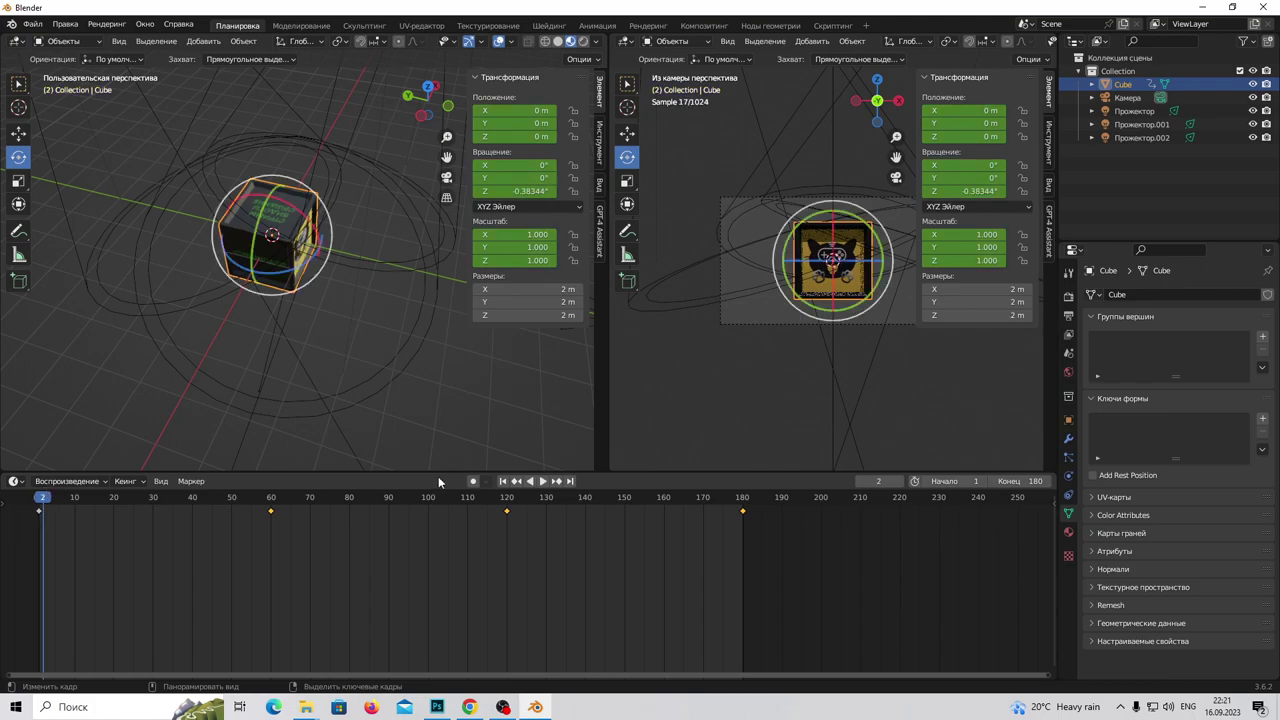
# Play the tumble while orbiting the view, then scrub from frame 1 to frame 60
pyautogui.click(541, 484)
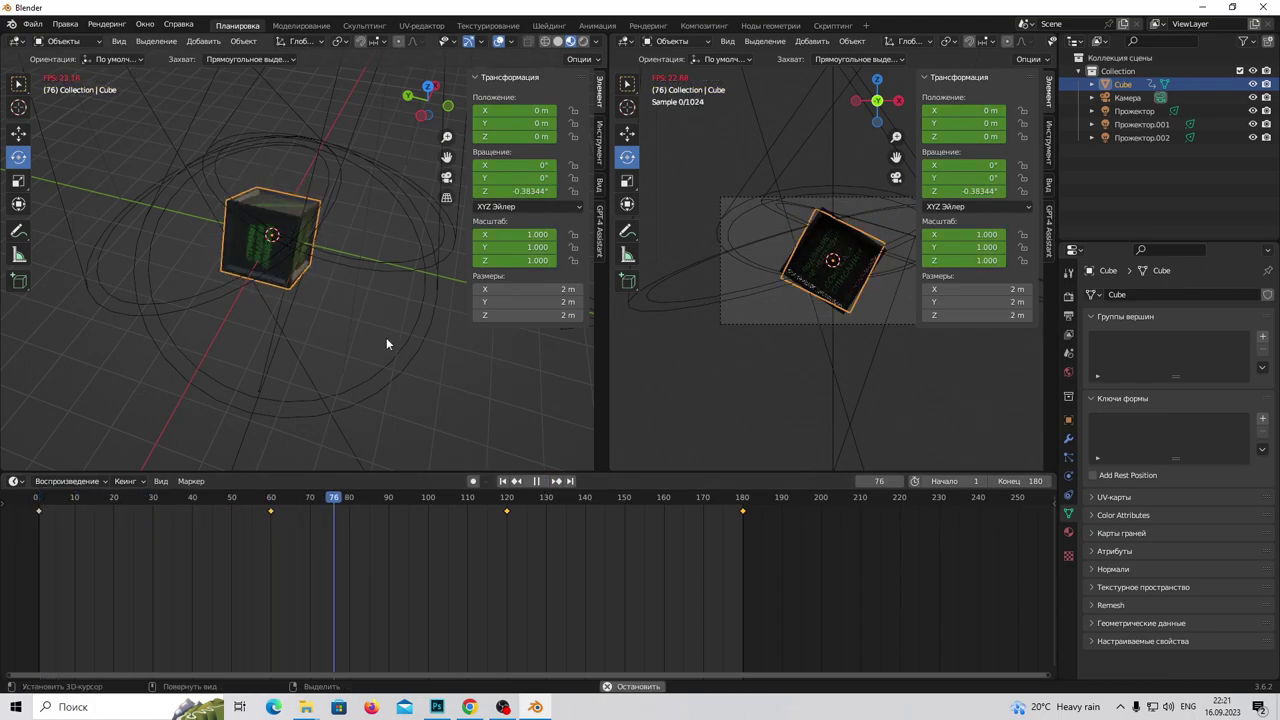
pyautogui.press('KP_7')
pyautogui.moveTo(339, 350)
pyautogui.mouseDown(button='middle')
pyautogui.moveTo(549, 377)
pyautogui.moveTo(406, 320)
pyautogui.moveTo(244, 337)
pyautogui.moveTo(455, 322)
pyautogui.moveTo(548, 282)
pyautogui.mouseUp(button='middle')
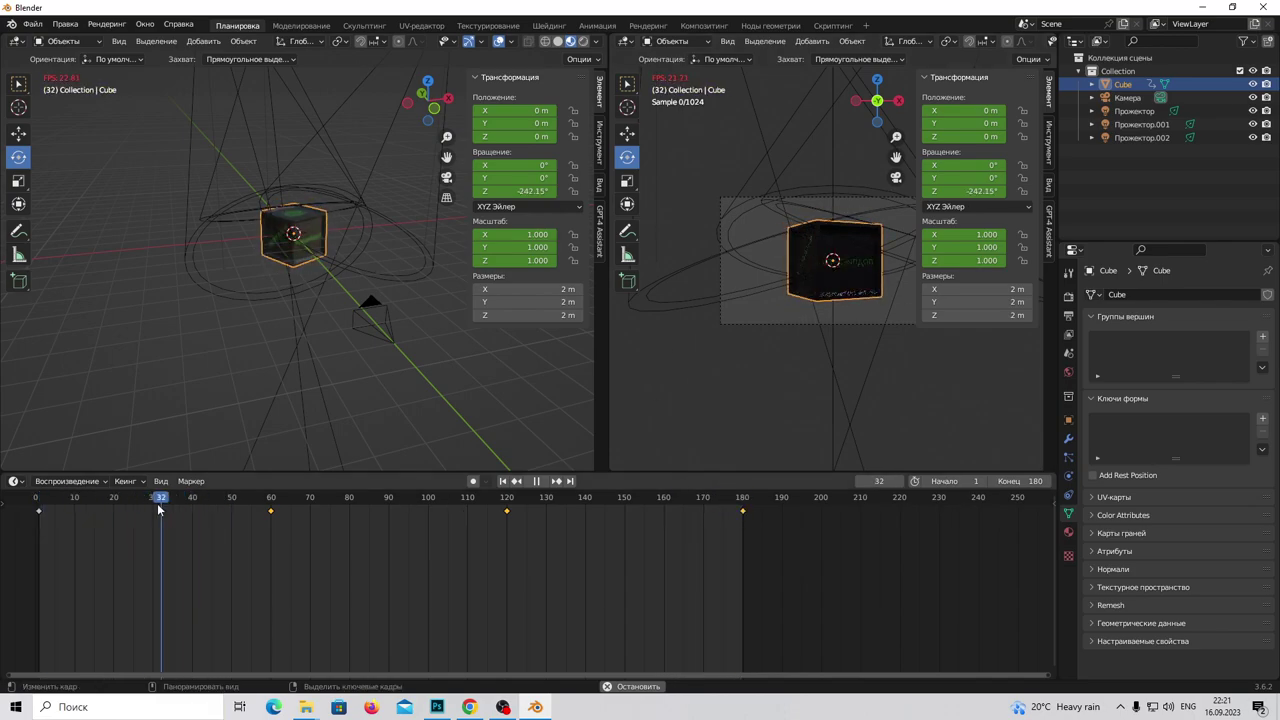
pyautogui.click(544, 482)
pyautogui.moveTo(232, 375)
pyautogui.mouseDown(button='middle')
pyautogui.moveTo(391, 295)
pyautogui.moveTo(237, 482)
pyautogui.mouseUp(button='middle')
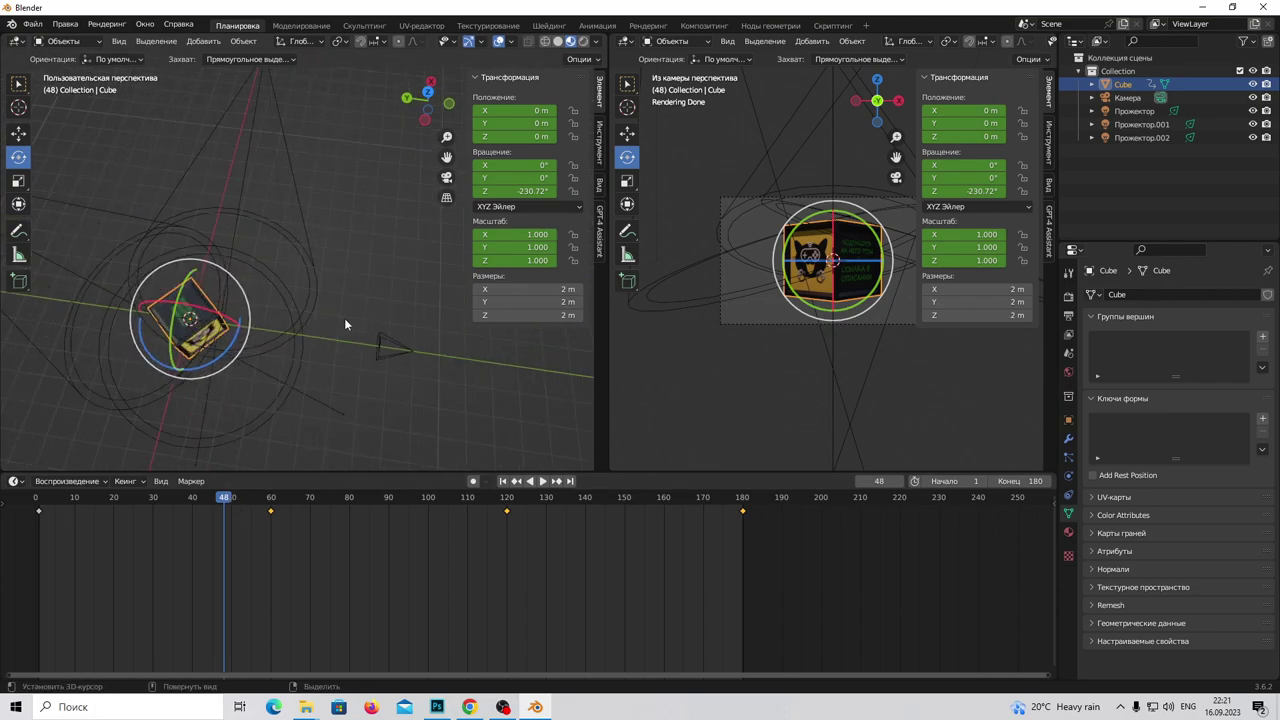
pyautogui.press('space')
pyautogui.moveTo(224, 500)
pyautogui.mouseDown()
pyautogui.moveTo(66, 505)
pyautogui.moveTo(507, 518)
pyautogui.moveTo(281, 511)
pyautogui.mouseUp()
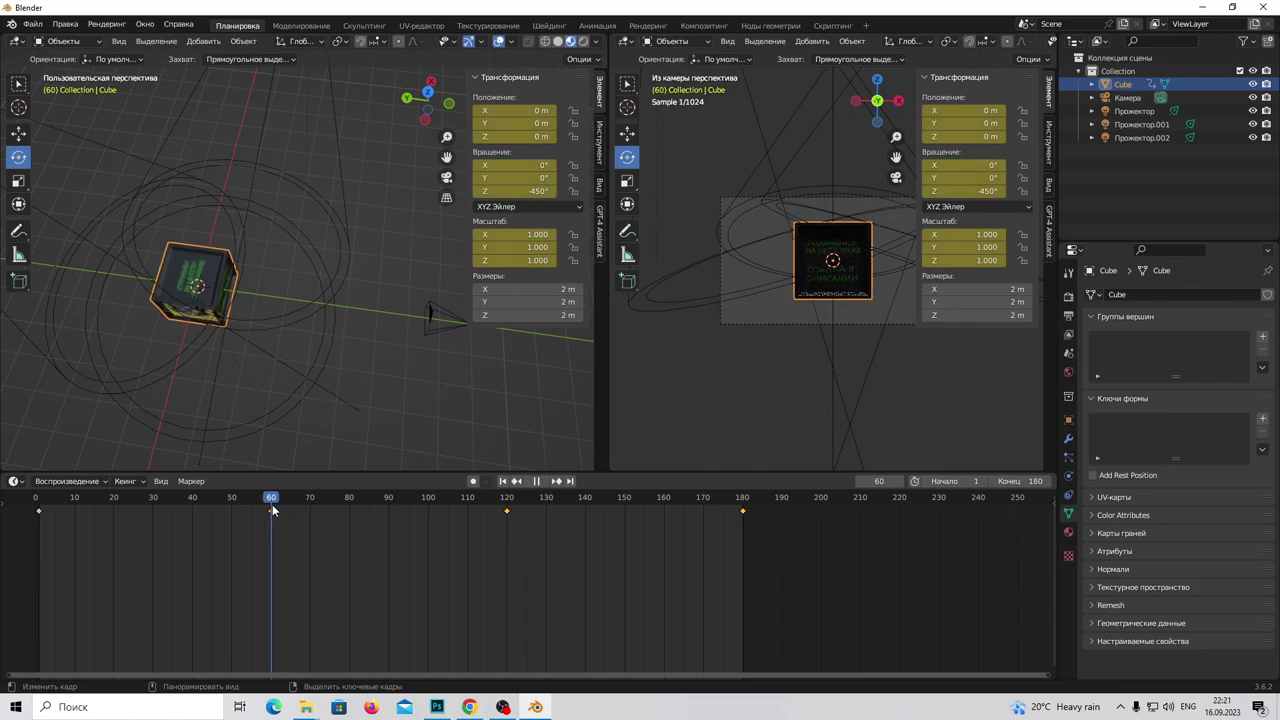
pyautogui.moveTo(277, 459)
pyautogui.mouseDown(button='middle')
pyautogui.moveTo(193, 312)
pyautogui.moveTo(280, 357)
pyautogui.moveTo(251, 280)
pyautogui.moveTo(255, 300)
pyautogui.mouseUp(button='middle')
pyautogui.press('space')
pyautogui.moveTo(271, 503); pyautogui.dragTo(44, 499)
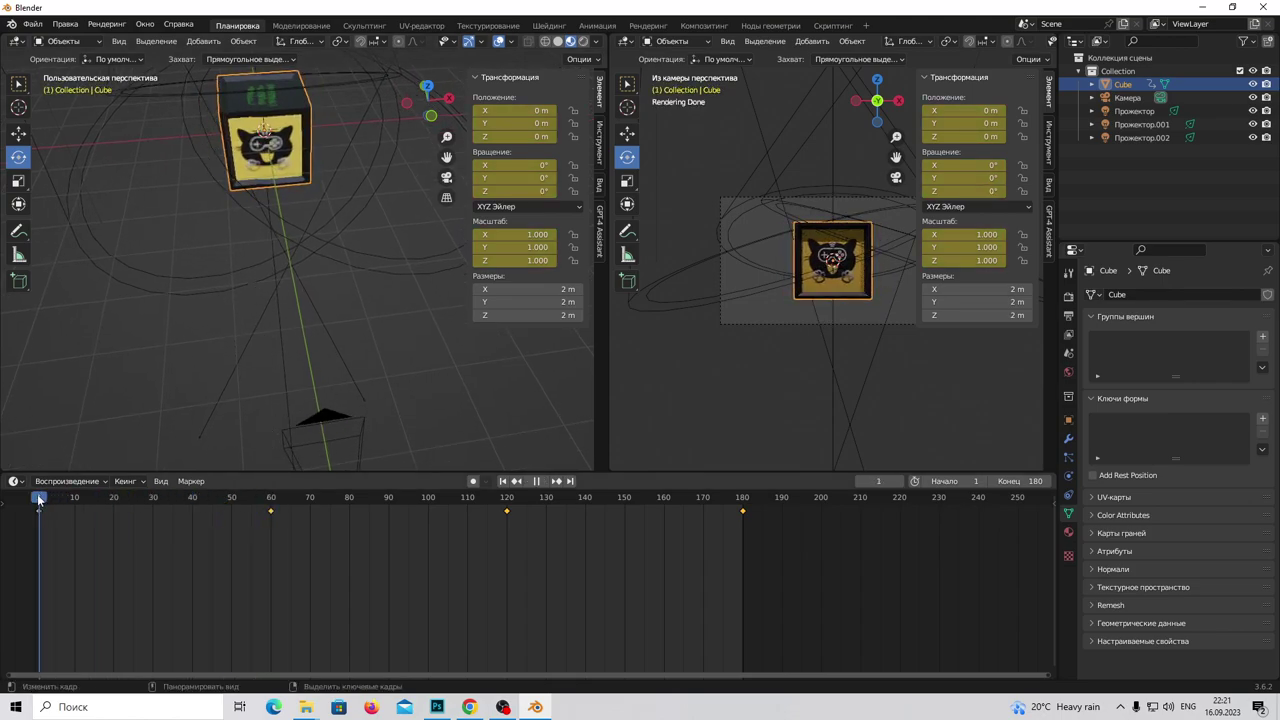
pyautogui.moveTo(40, 500)
pyautogui.mouseDown()
pyautogui.moveTo(306, 510)
pyautogui.moveTo(270, 508)
pyautogui.mouseUp()
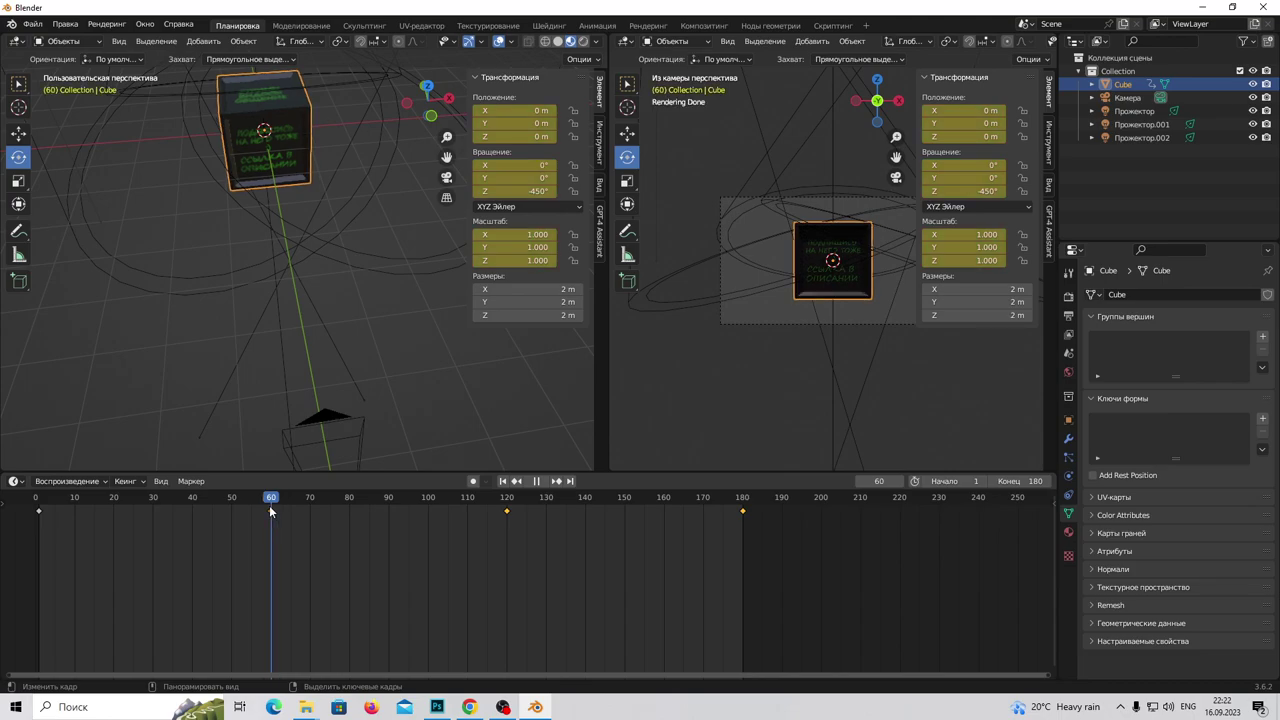
# Try rotating the cube around X, cancel it, and orbit the view to inspect the cube
pyautogui.press('r')
pyautogui.press('x')
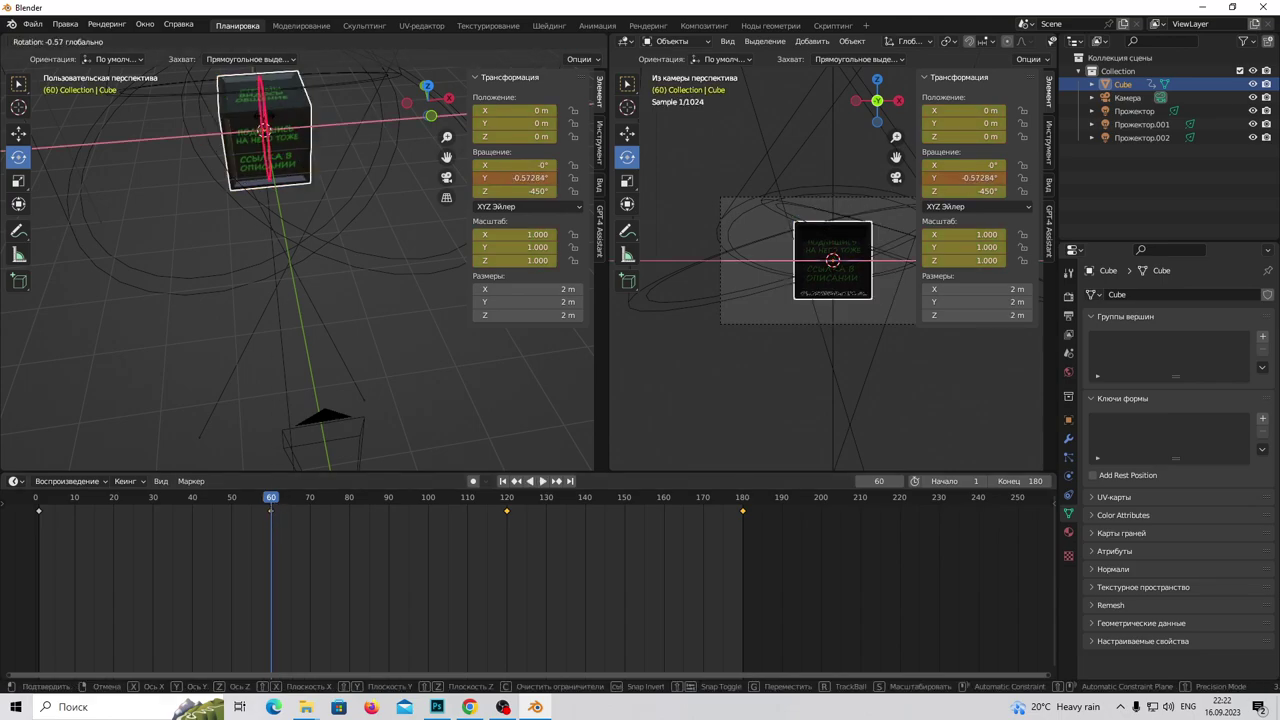
pyautogui.press('Escape')
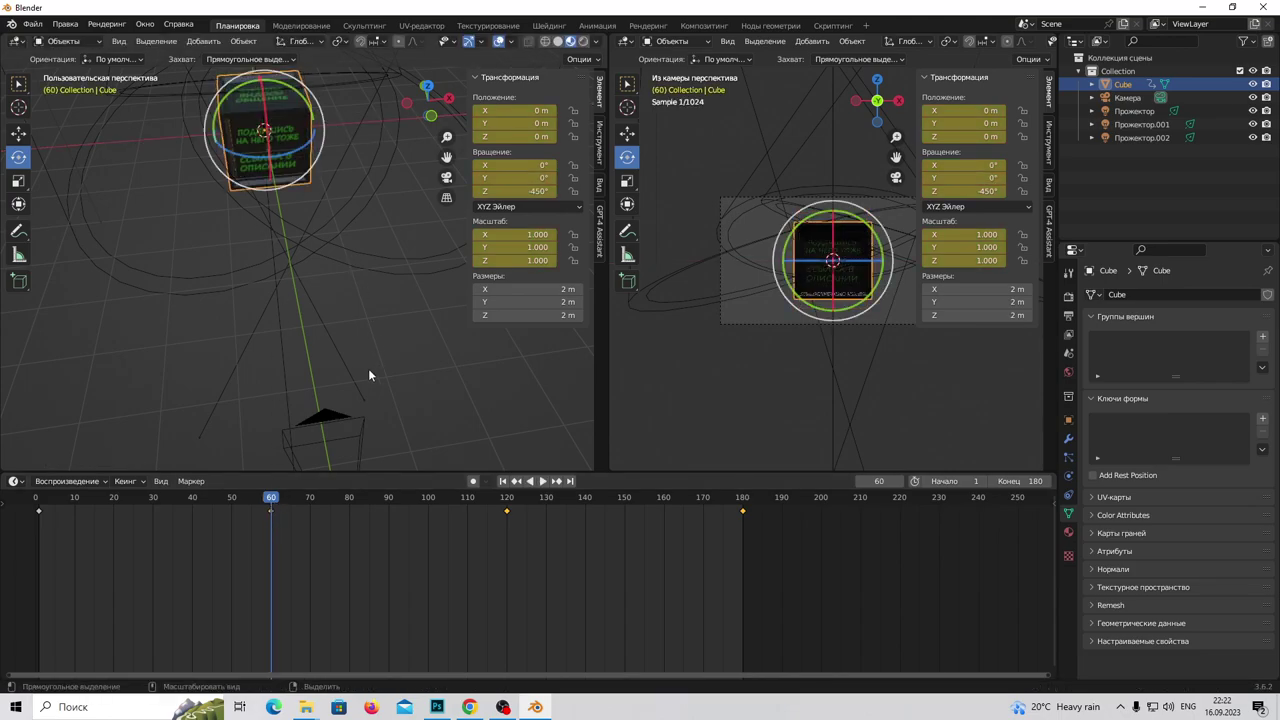
pyautogui.moveTo(253, 297); pyautogui.dragTo(365, 296, button='middle')
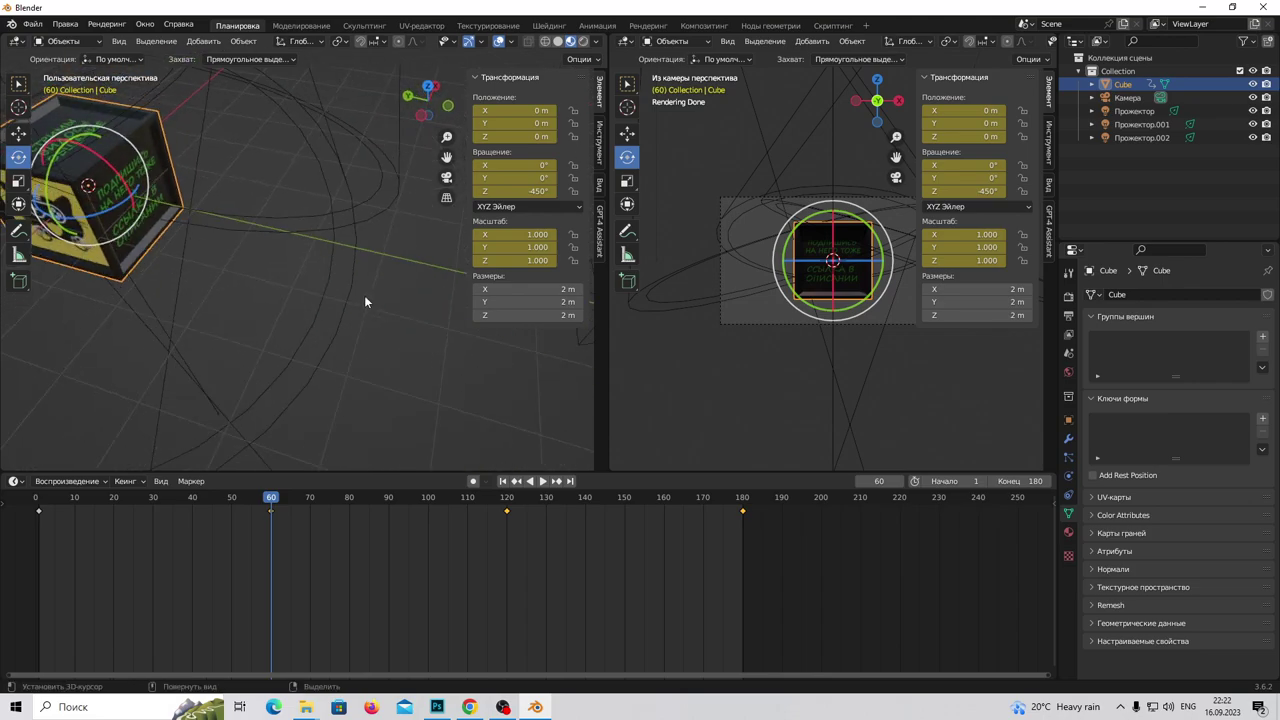
pyautogui.moveTo(100, 152); pyautogui.dragTo(188, 164, button='middle')
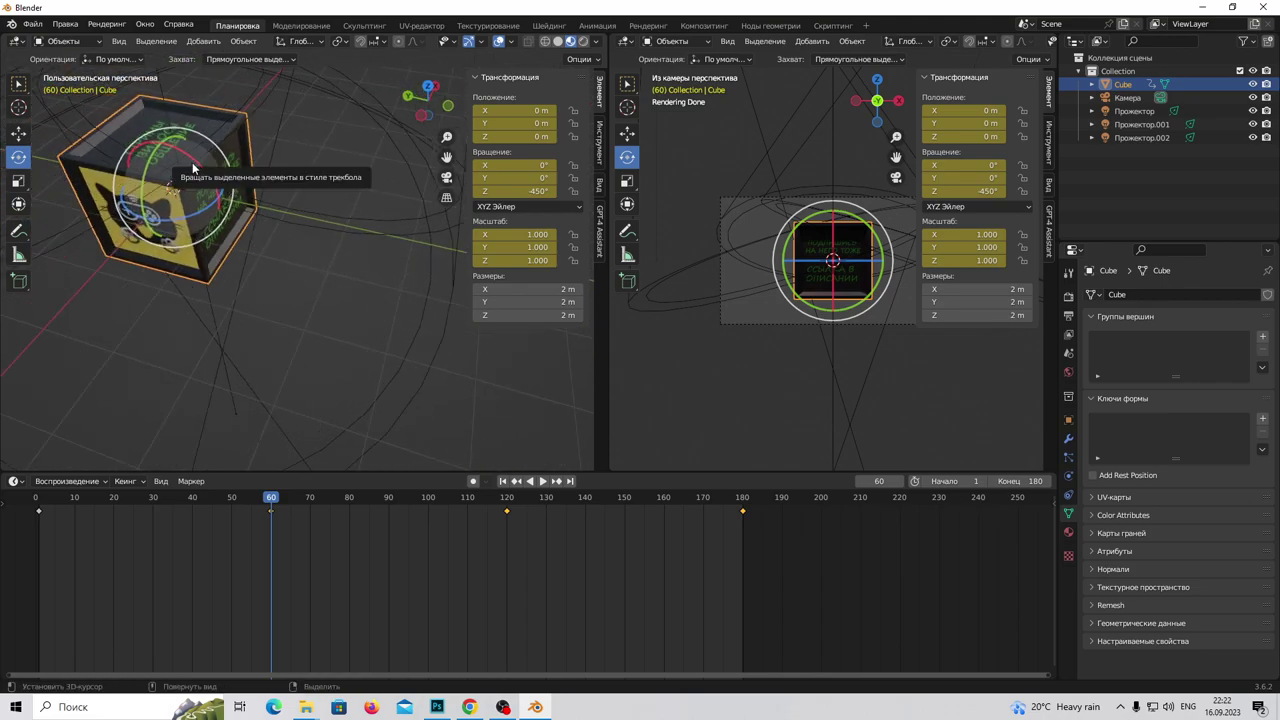
pyautogui.moveTo(195, 162); pyautogui.dragTo(240, 228)
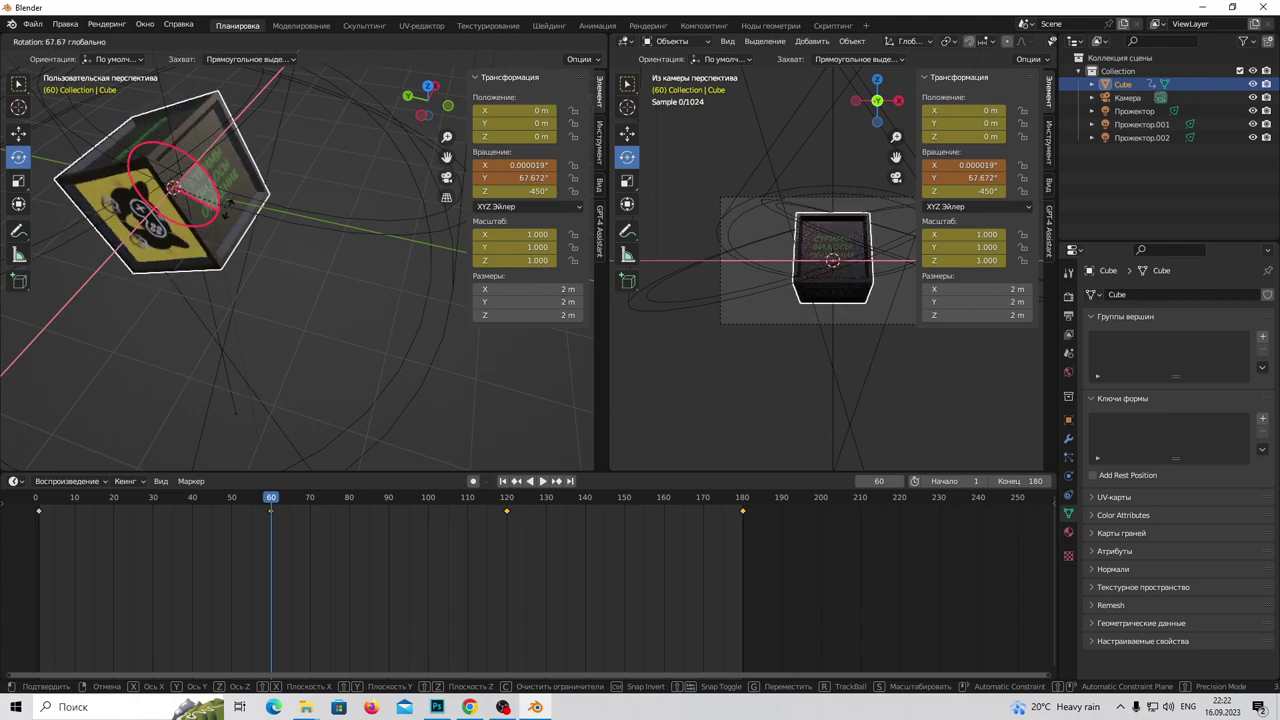
pyautogui.press('Escape')
# At frame 120, set Y rotation to 360° and keyframe it
pyautogui.moveTo(274, 500); pyautogui.dragTo(507, 500)
pyautogui.write('360')
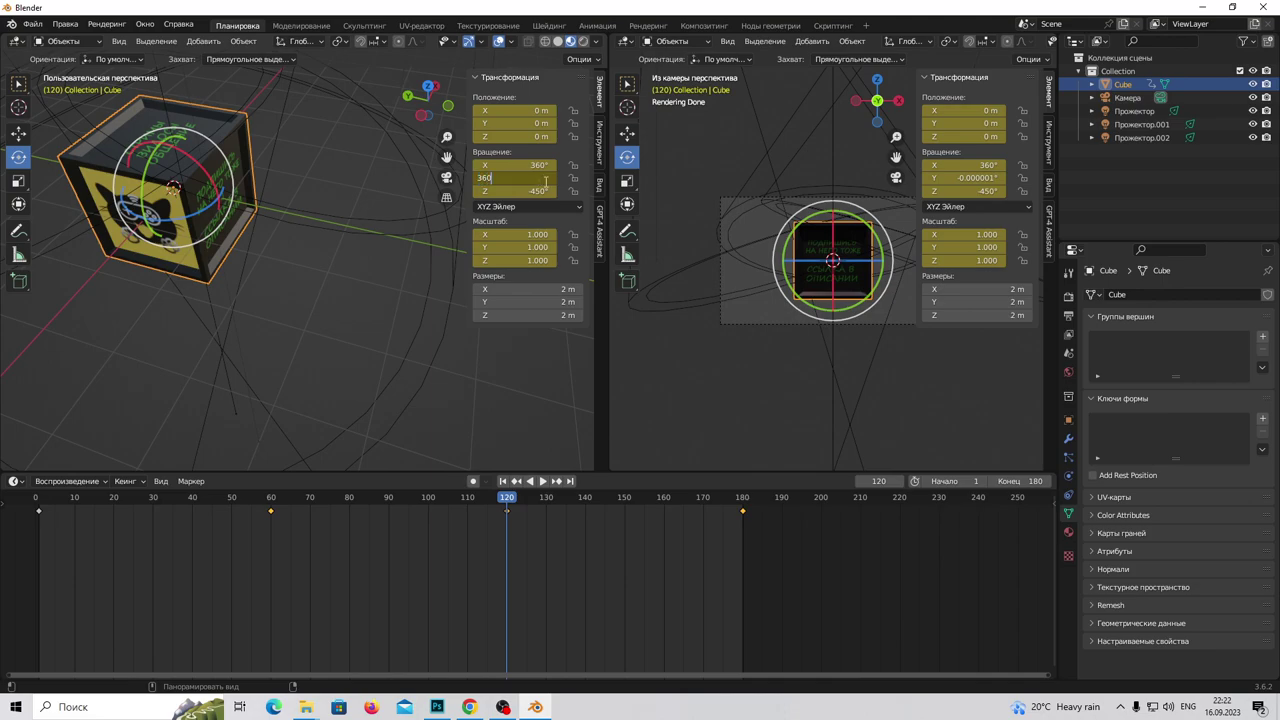
pyautogui.press('Return')
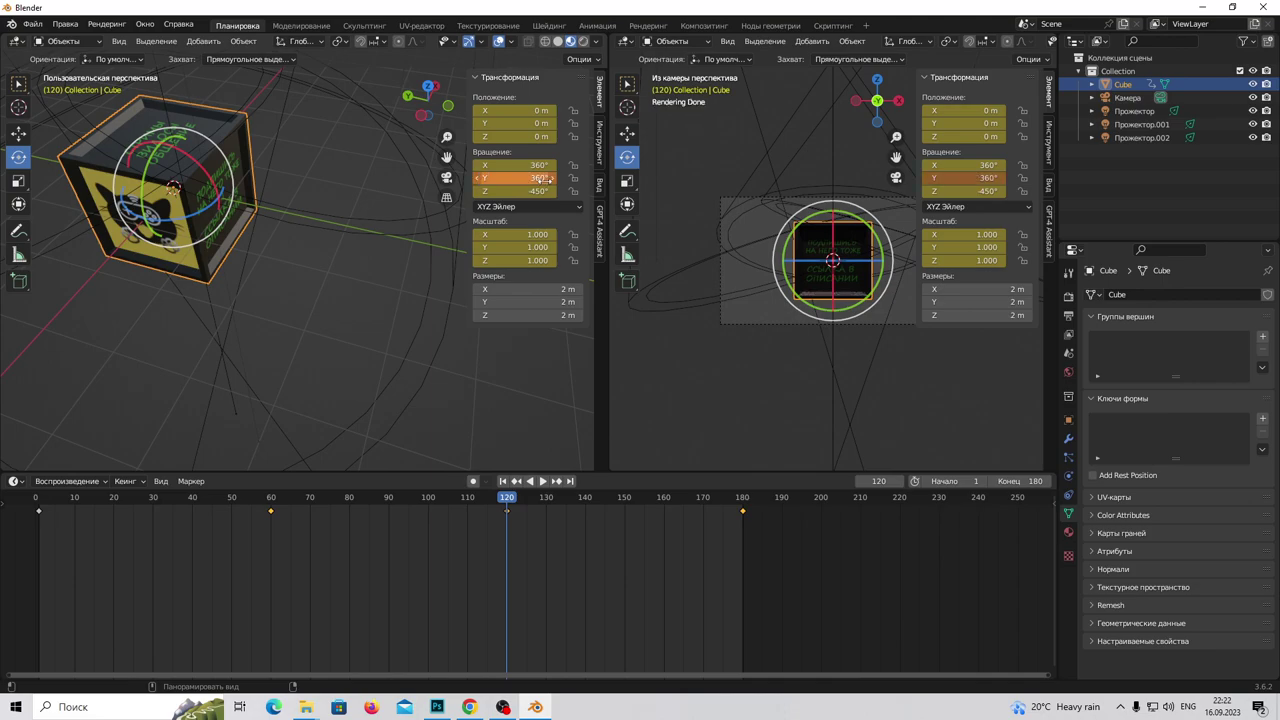
pyautogui.press('i')
pyautogui.click(363, 231)
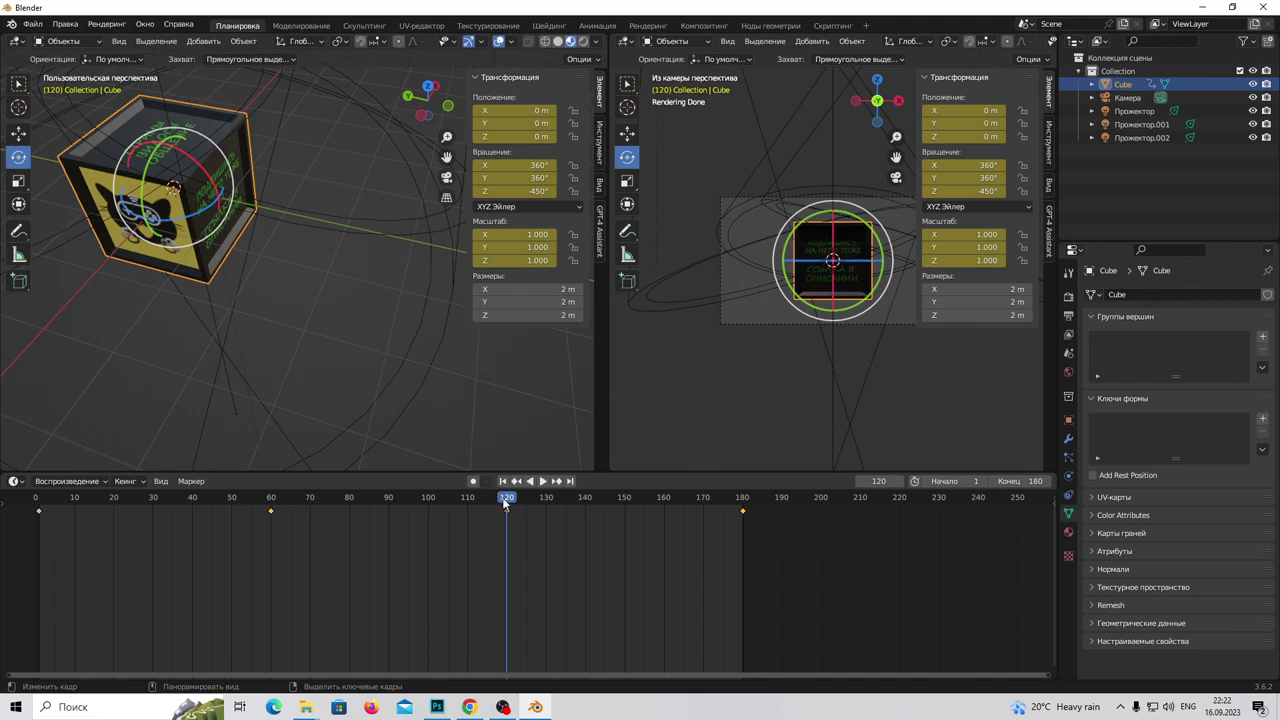
# Preview the Y spin, then re-keyframe frame 120 with X rotation reset to 0°
pyautogui.press('space')
pyautogui.moveTo(493, 500)
pyautogui.mouseDown()
pyautogui.moveTo(508, 498)
pyautogui.moveTo(273, 497)
pyautogui.moveTo(505, 500)
pyautogui.mouseUp()
pyautogui.press('space')
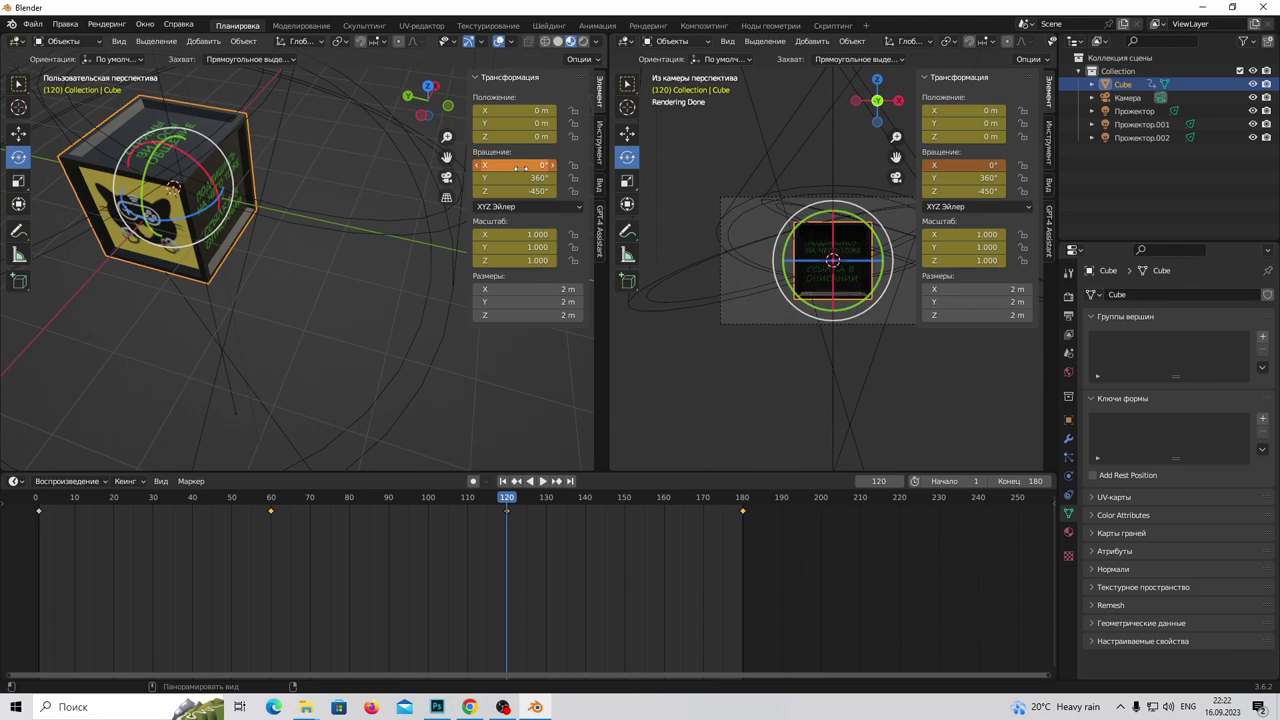
pyautogui.press('i')
pyautogui.click(284, 281)
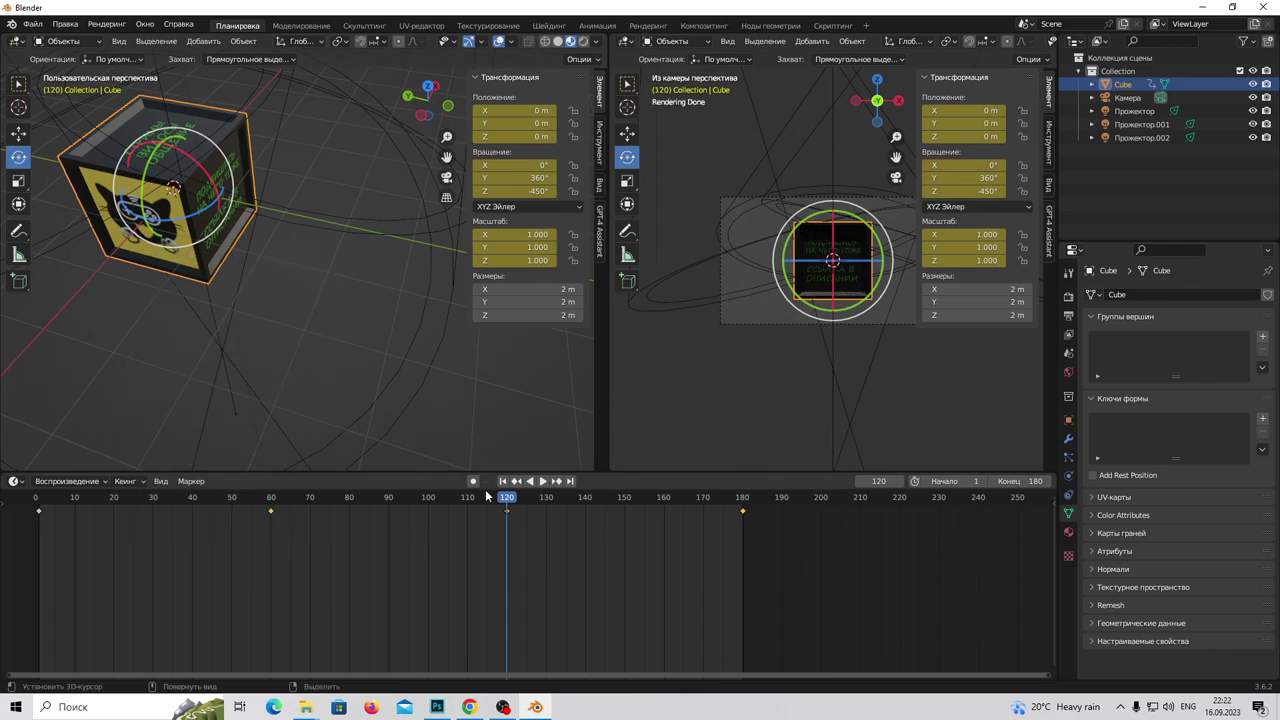
pyautogui.moveTo(506, 505)
pyautogui.mouseDown()
pyautogui.moveTo(39, 502)
pyautogui.moveTo(349, 504)
pyautogui.mouseUp()
pyautogui.press('space')
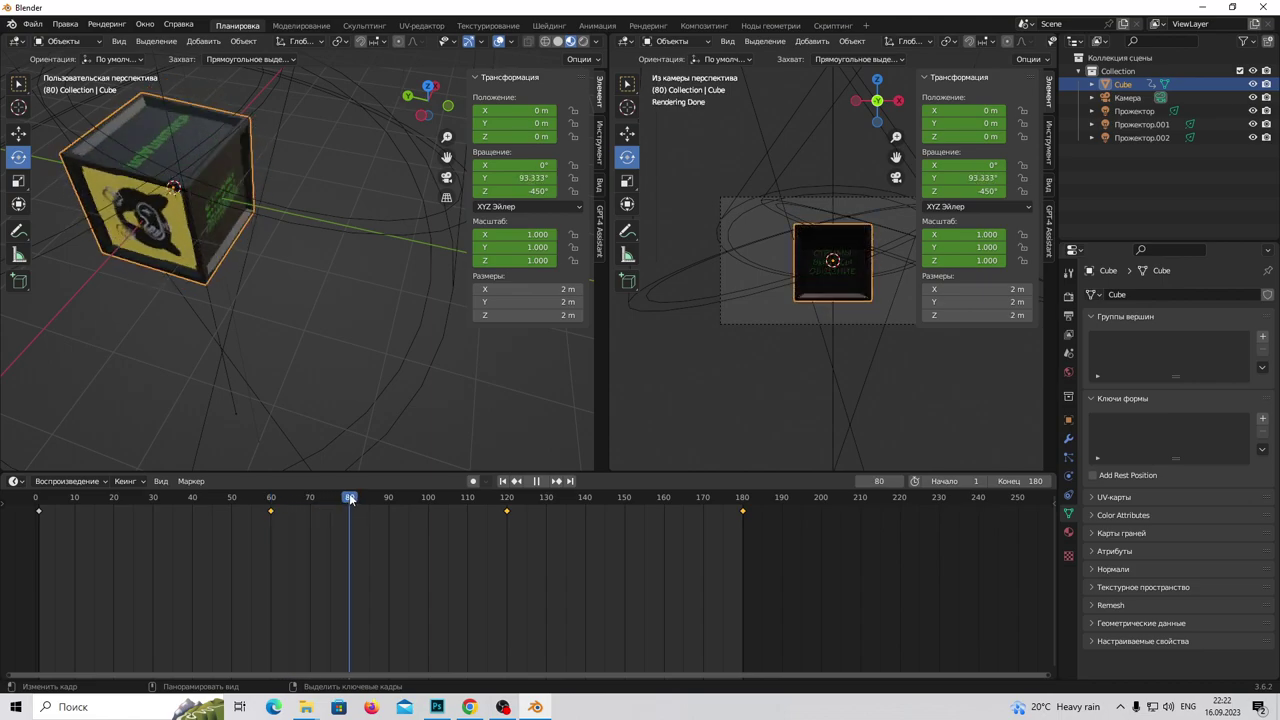
# Scrub frames 89 to 121 and play in reverse and forward to check the Y spin
pyautogui.moveTo(352, 499); pyautogui.dragTo(385, 499)
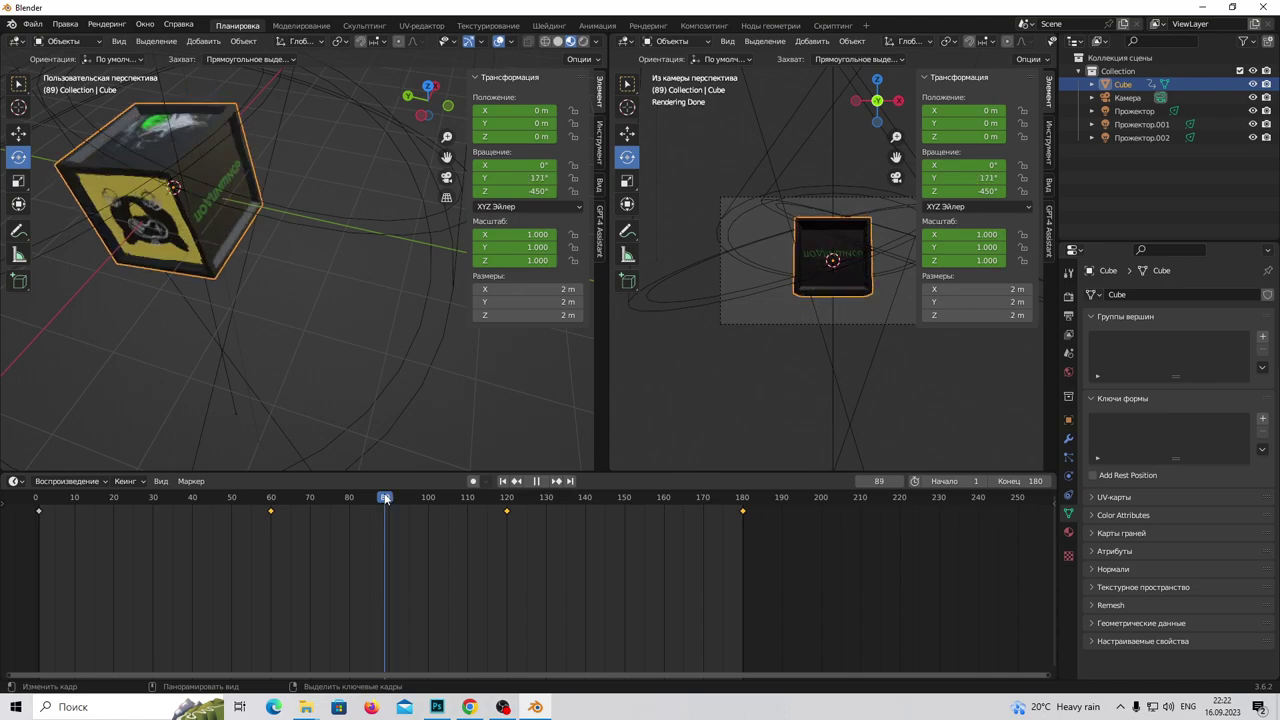
pyautogui.moveTo(386, 499); pyautogui.dragTo(434, 501)
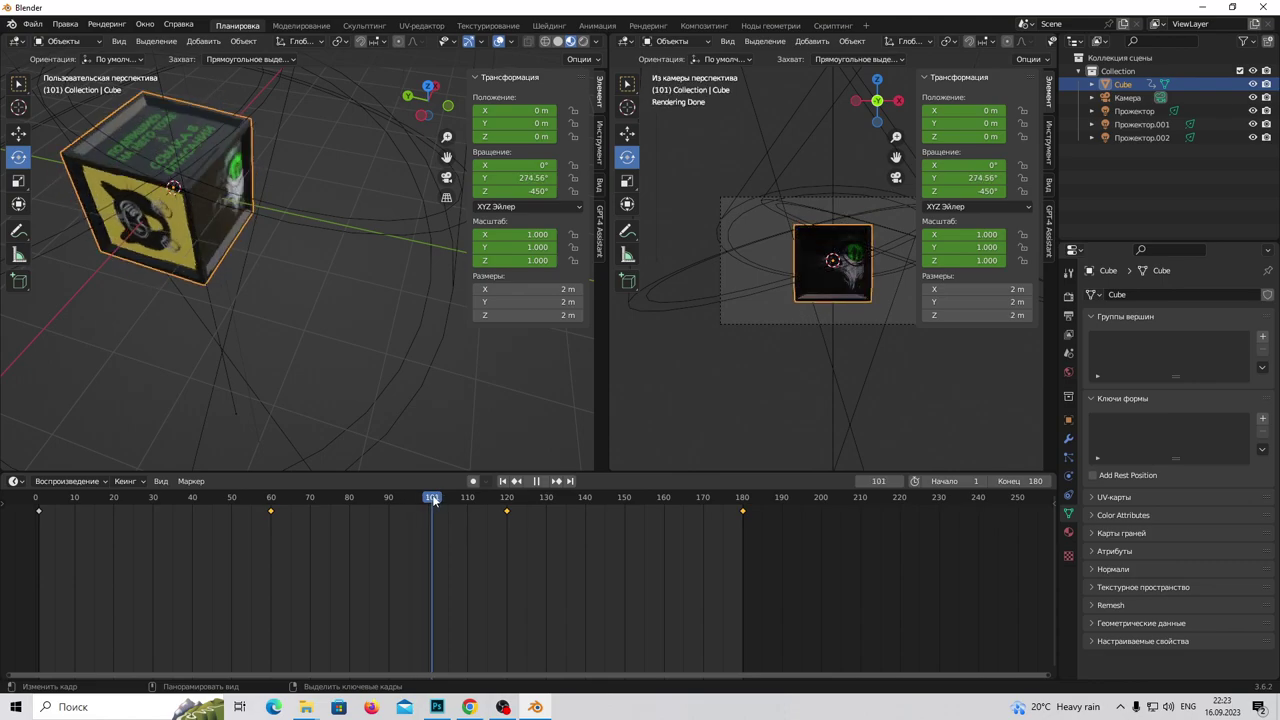
pyautogui.moveTo(433, 500); pyautogui.dragTo(509, 501)
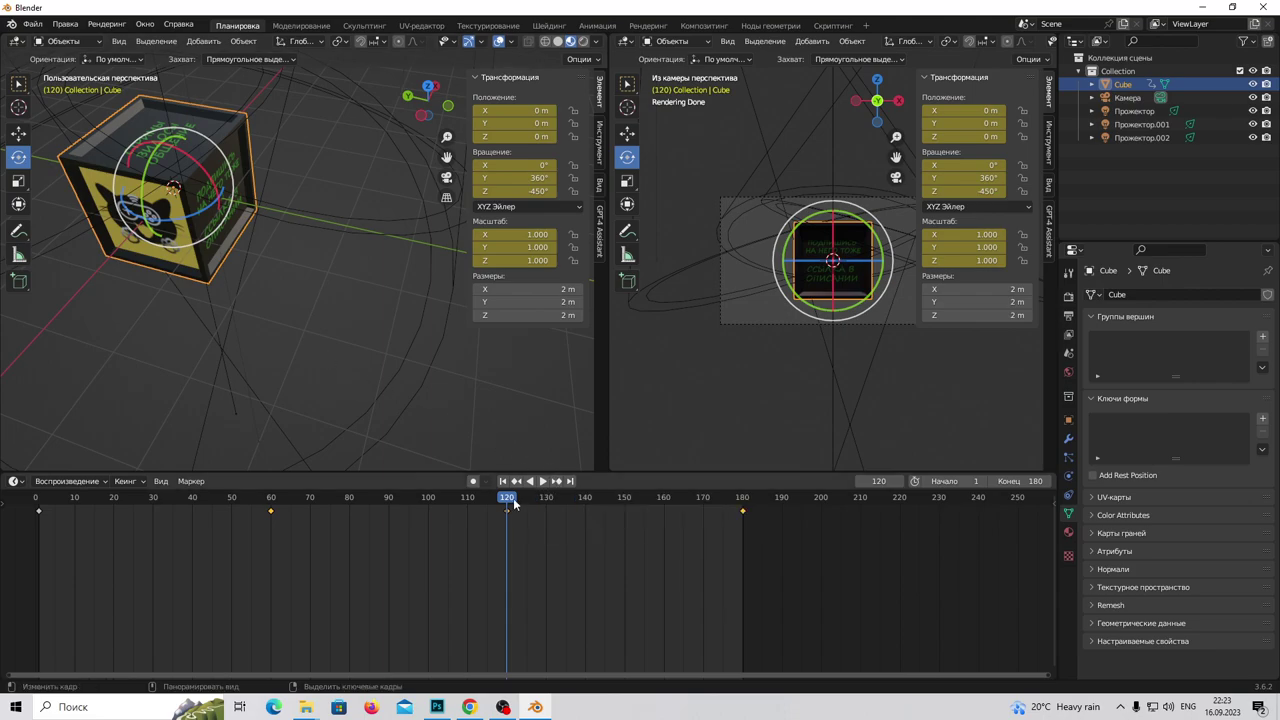
pyautogui.hotkey('shift', 'ctrl', 'space')
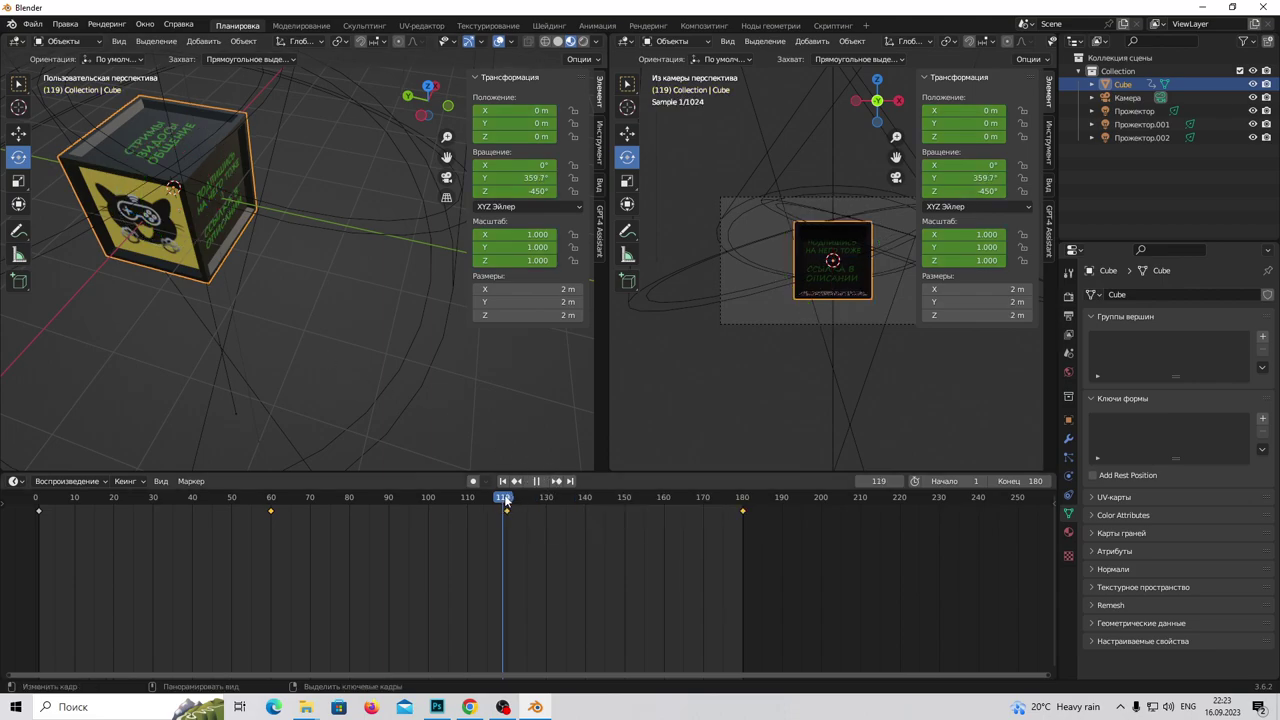
pyautogui.moveTo(508, 499)
pyautogui.mouseDown()
pyautogui.moveTo(743, 498)
pyautogui.moveTo(99, 497)
pyautogui.mouseUp()
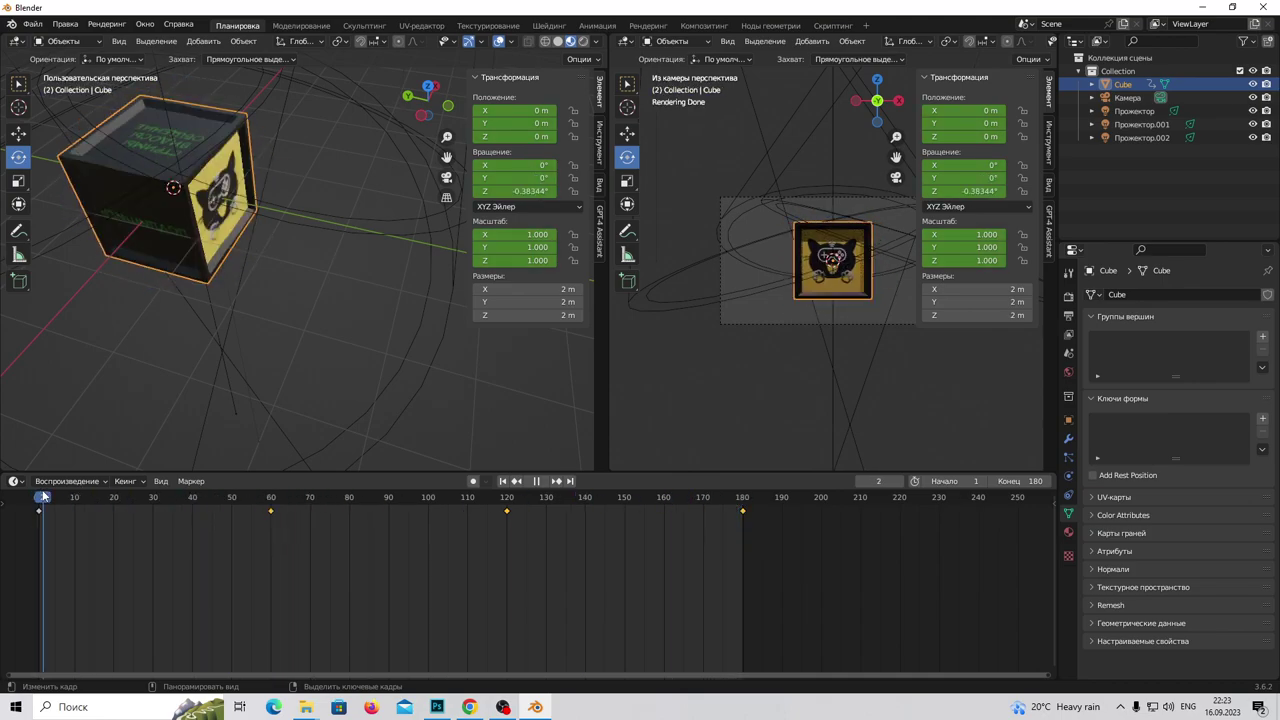
pyautogui.press('space')
pyautogui.click(543, 481)
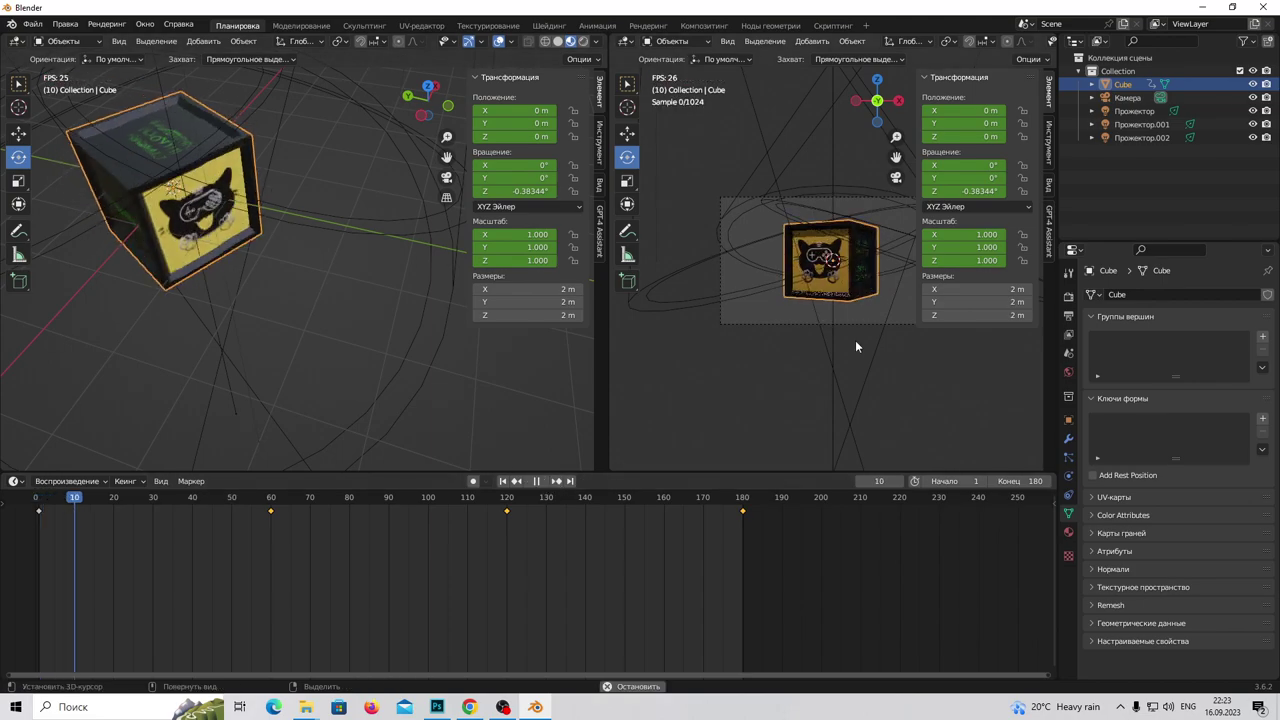
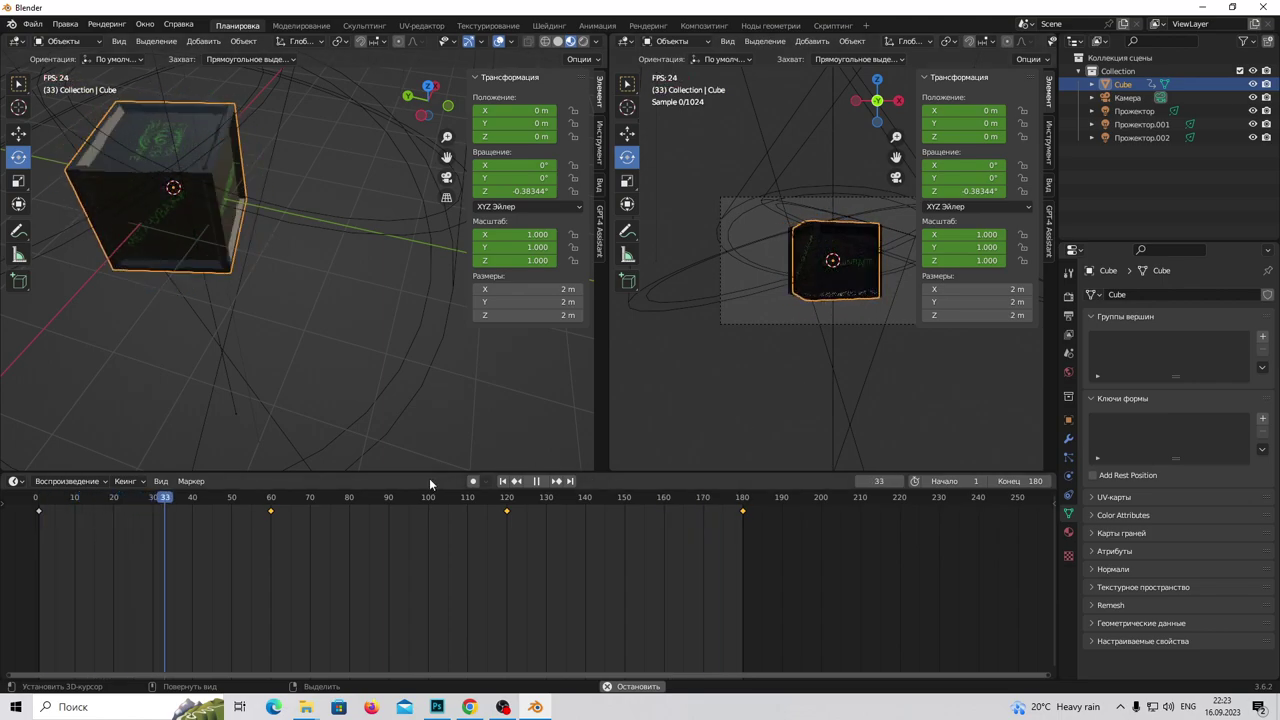
# Stop the cube animation at frame 1 and show the 1920×1080, 24 fps AVI JPEG output settings
pyautogui.click(538, 481)
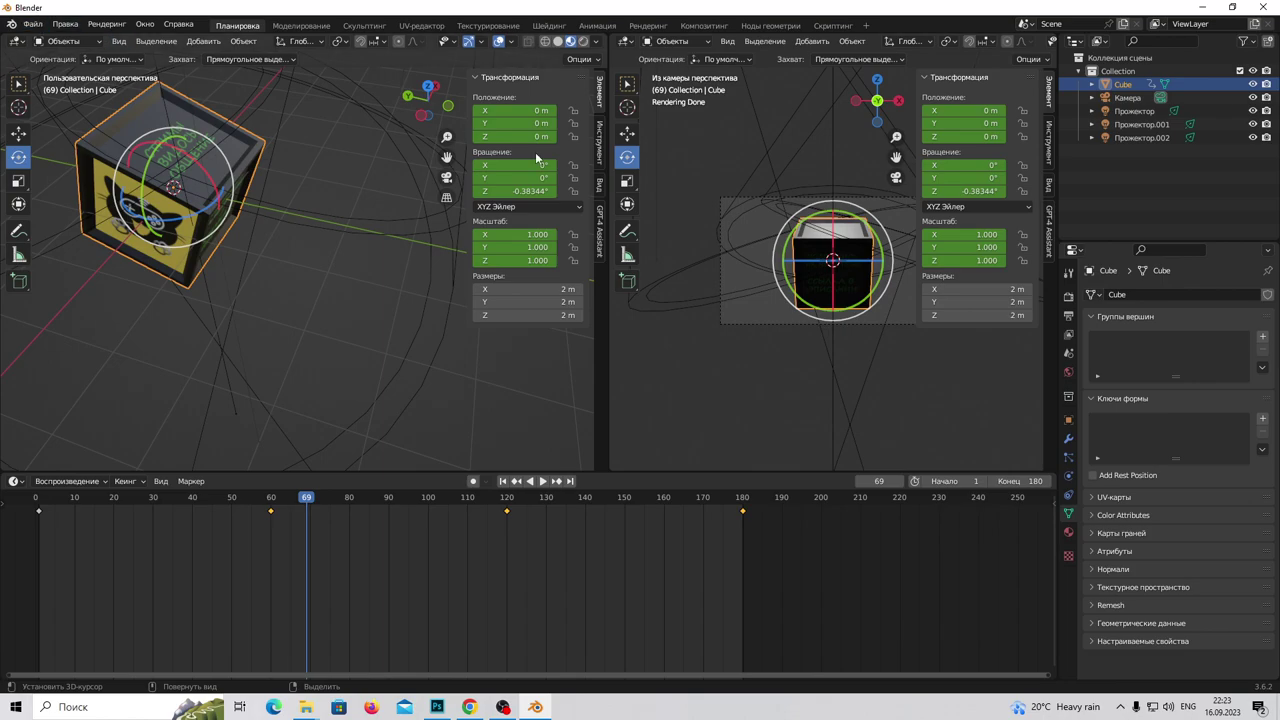
pyautogui.click(1068, 315)
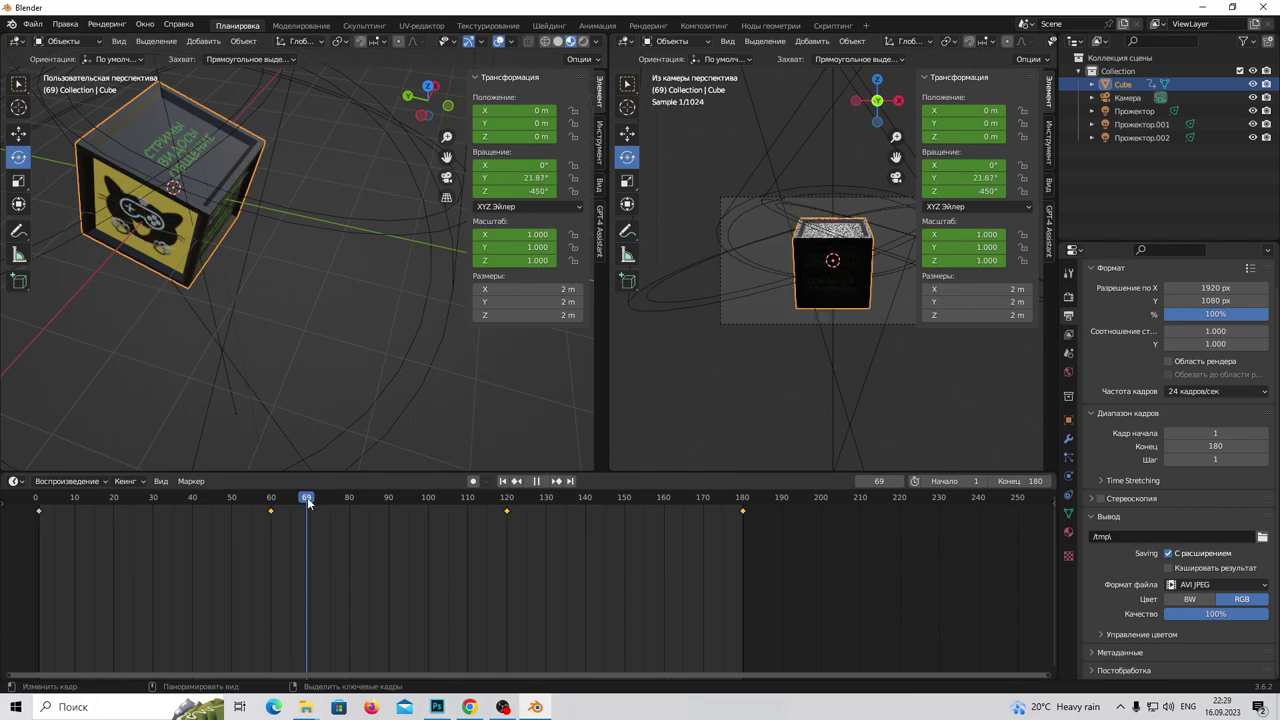
pyautogui.moveTo(309, 503); pyautogui.dragTo(40, 503)
pyautogui.press('space')
pyautogui.press('space')
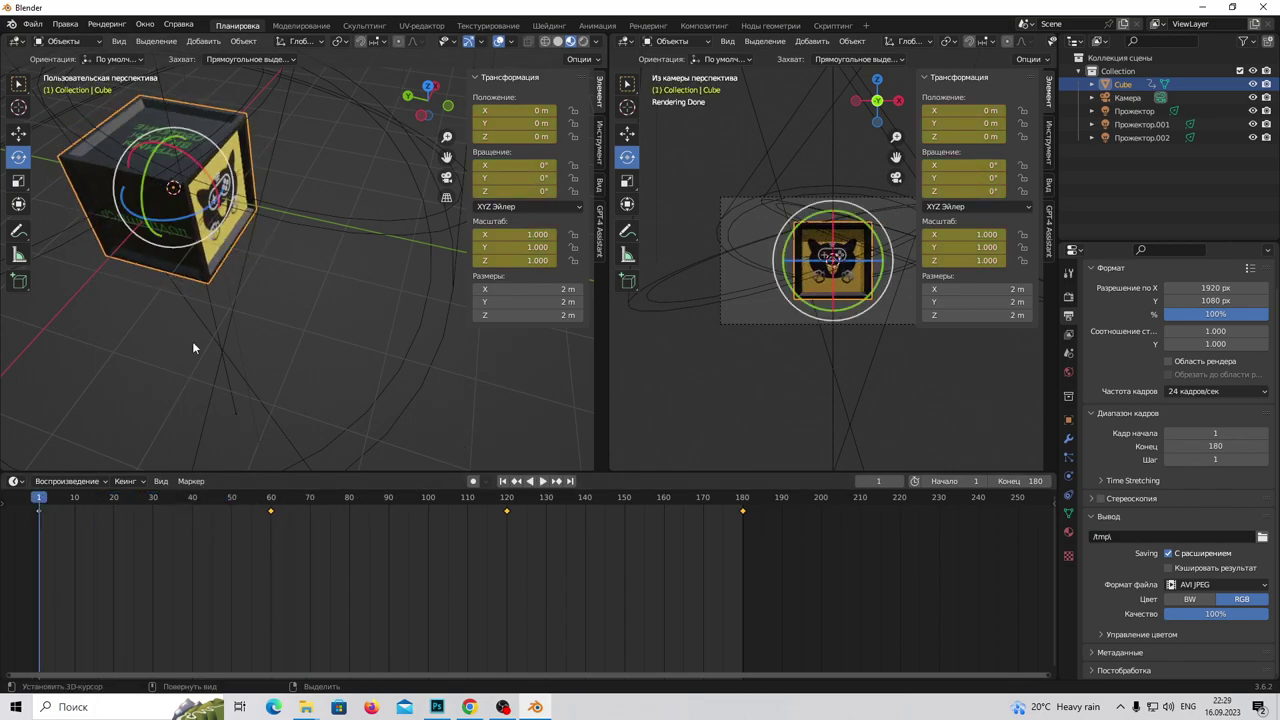
pyautogui.press('Home')
pyautogui.moveTo(334, 291); pyautogui.dragTo(240, 336, button='middle')
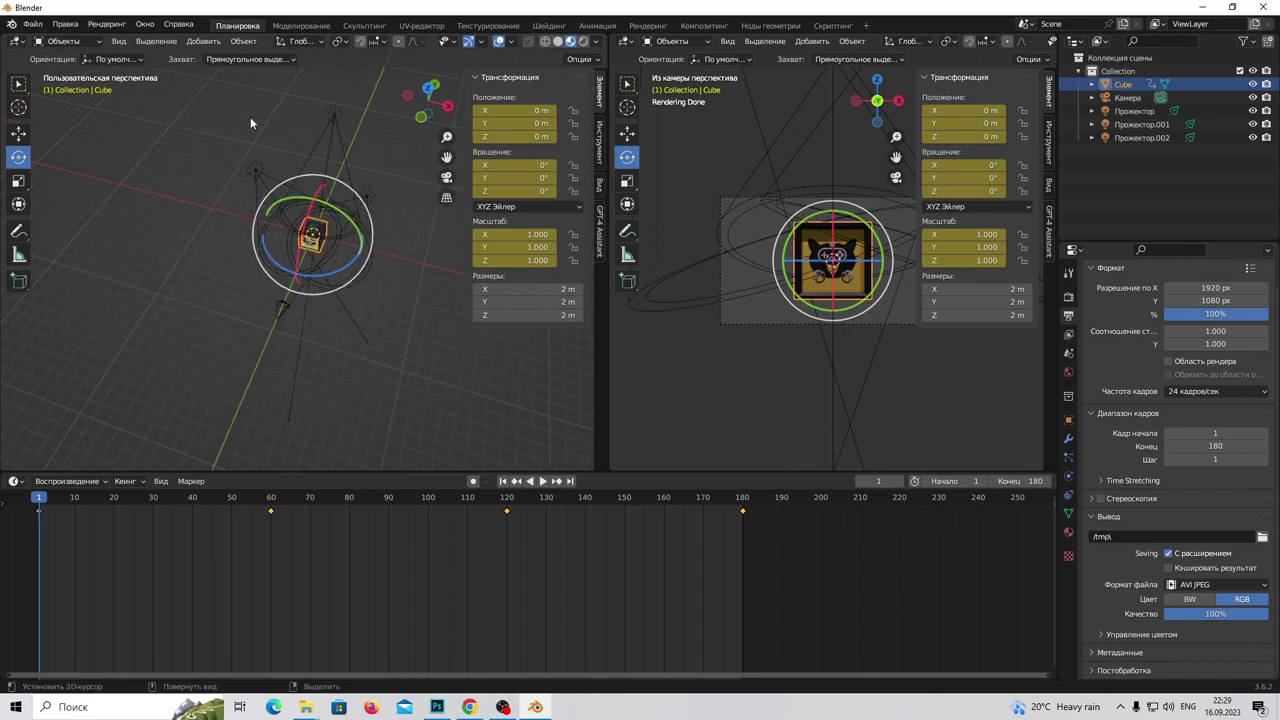
pyautogui.click(205, 42)
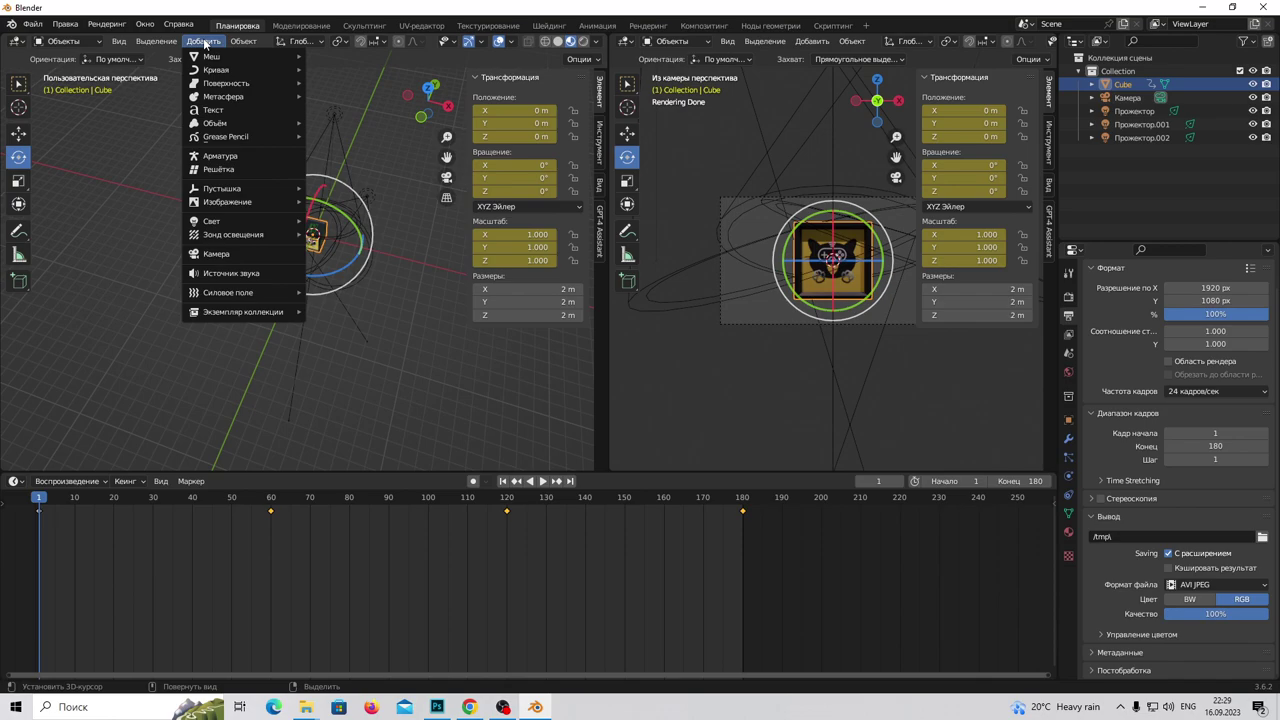
pyautogui.moveTo(212, 56)
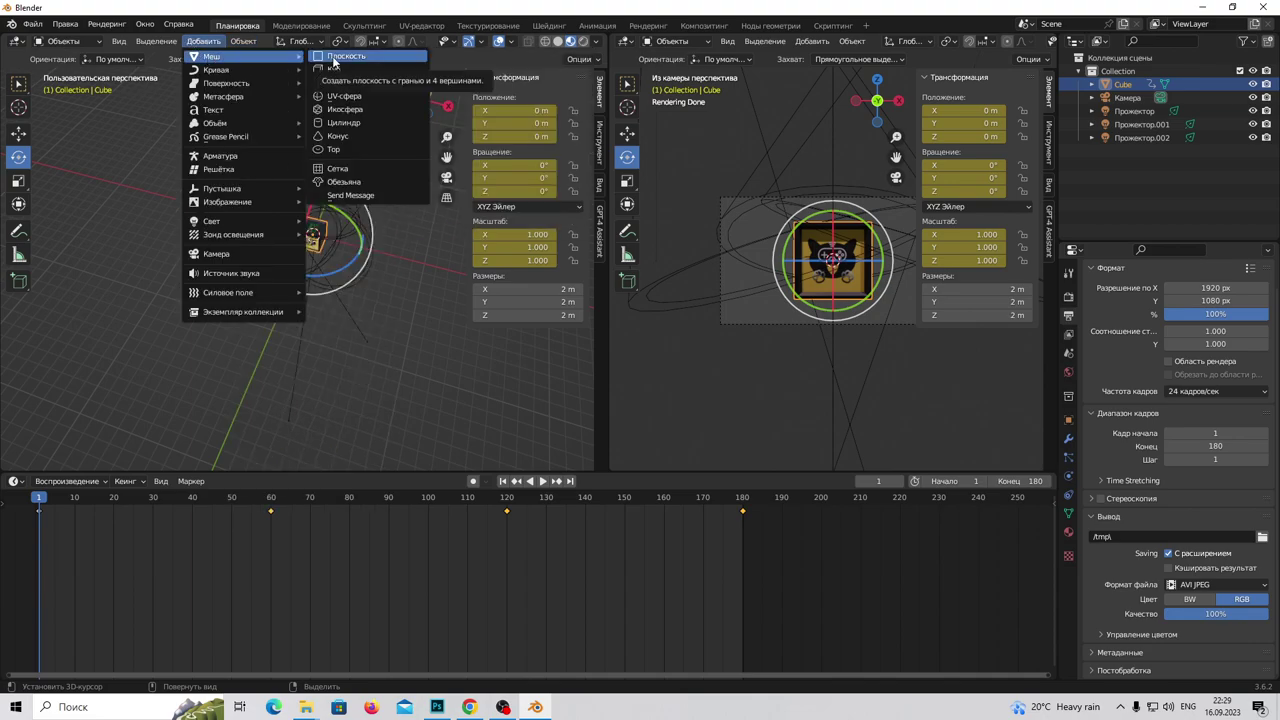
# Add a 2 m mesh plane and move it 3 m along Y beside the cube
pyautogui.click(338, 56)
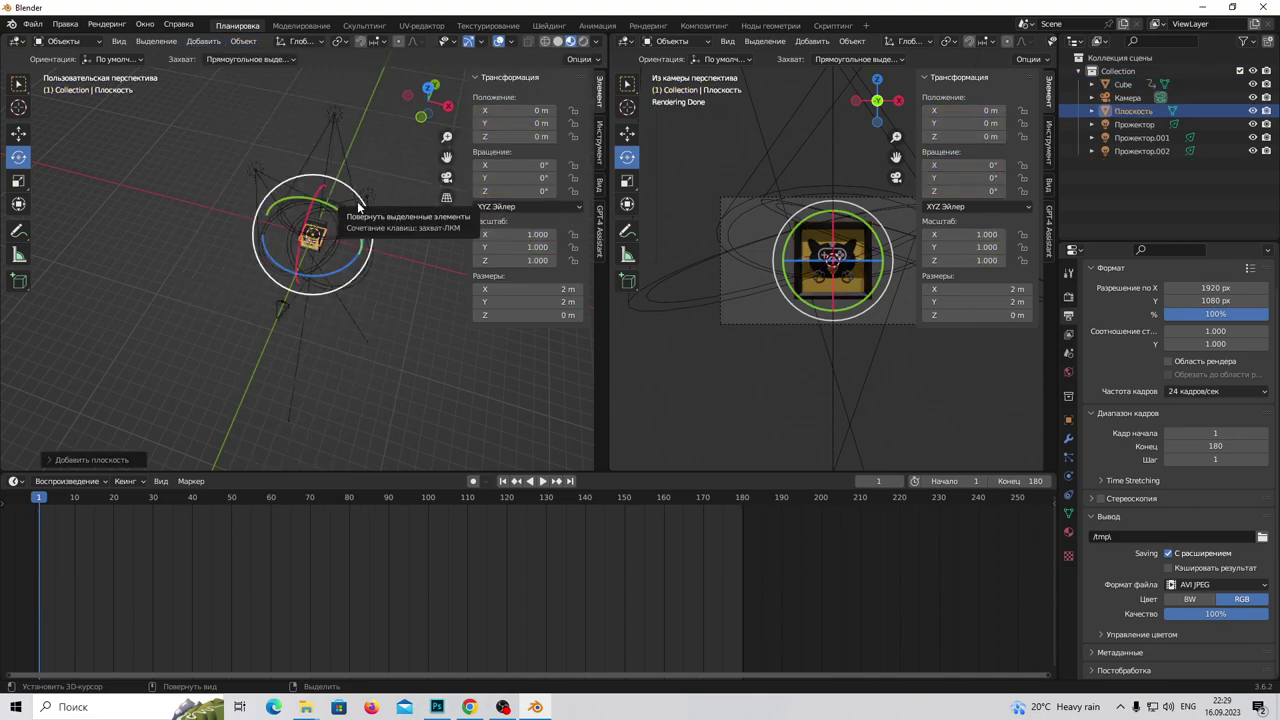
pyautogui.press('KP_7')
pyautogui.keyDown('ctrl'); pyautogui.moveTo(358, 205); pyautogui.dragTo(352, 353, button='middle'); pyautogui.keyUp('ctrl')
pyautogui.click(18, 133)
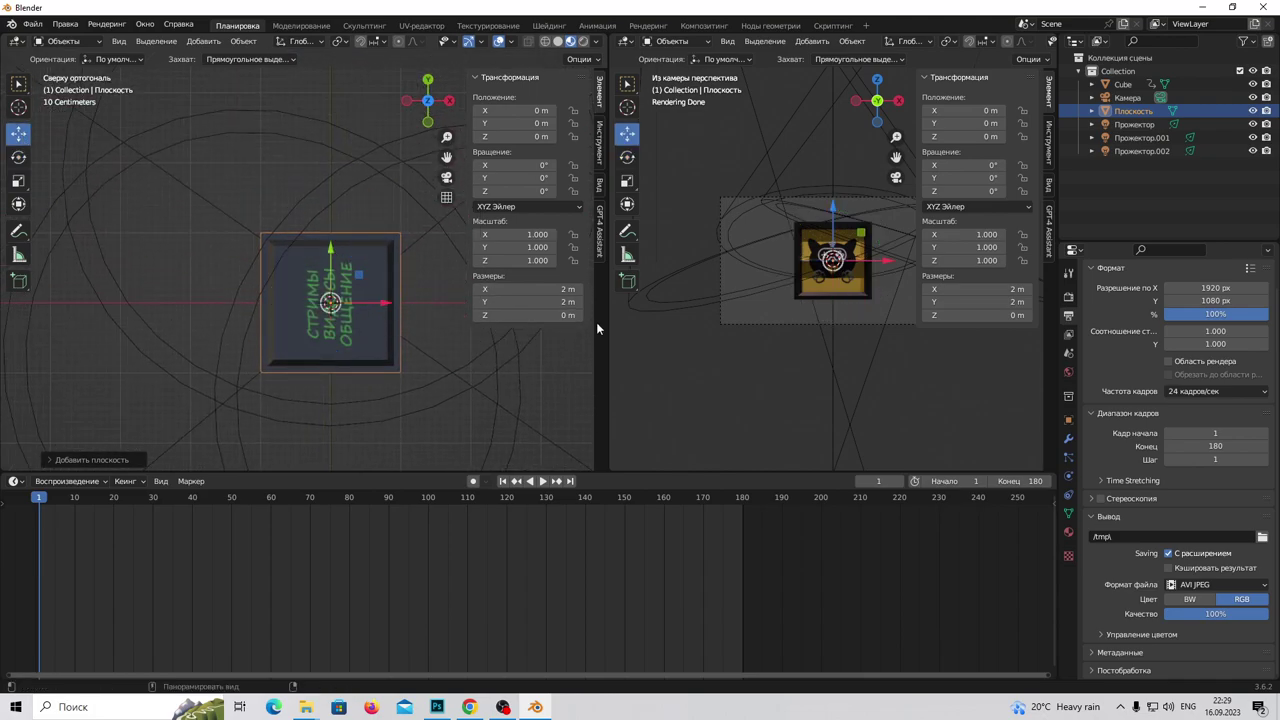
pyautogui.moveTo(606, 325); pyautogui.dragTo(848, 325)
pyautogui.moveTo(459, 272); pyautogui.dragTo(466, 388)
pyautogui.scroll(-5, 524, 252)
pyautogui.moveTo(518, 269)
pyautogui.mouseDown(button='middle')
pyautogui.moveTo(500, 320)
pyautogui.moveTo(357, 221)
pyautogui.moveTo(524, 322)
pyautogui.mouseUp(button='middle')
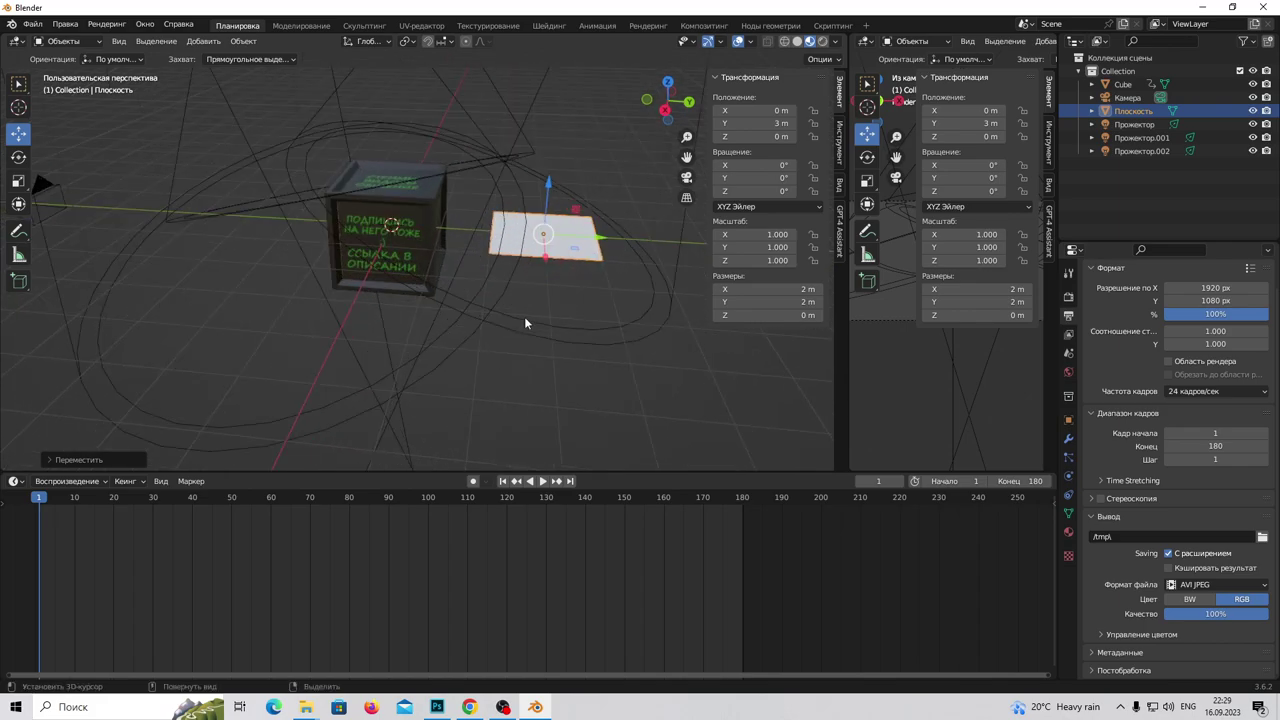
# Rotate the plane 90° on X so it stands upright
pyautogui.press('KP_1')
pyautogui.press('KP_3')
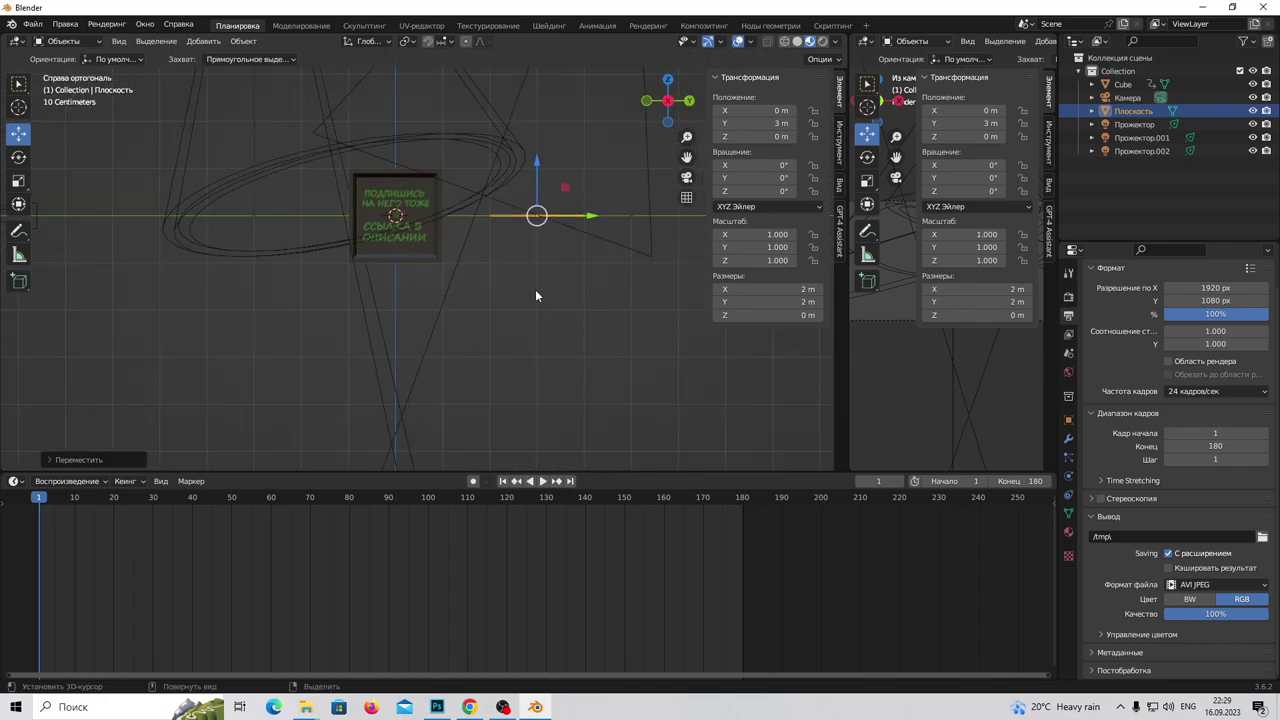
pyautogui.press('r')
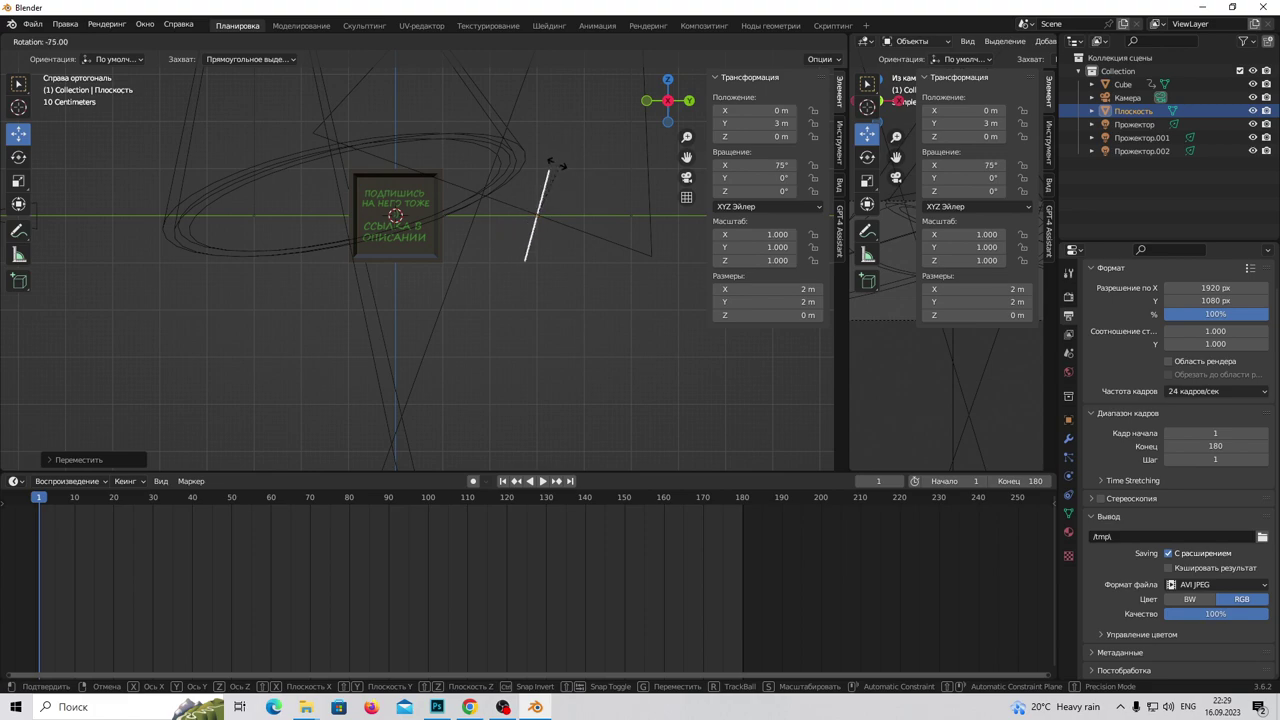
pyautogui.click(546, 163)
pyautogui.press('KP_1')
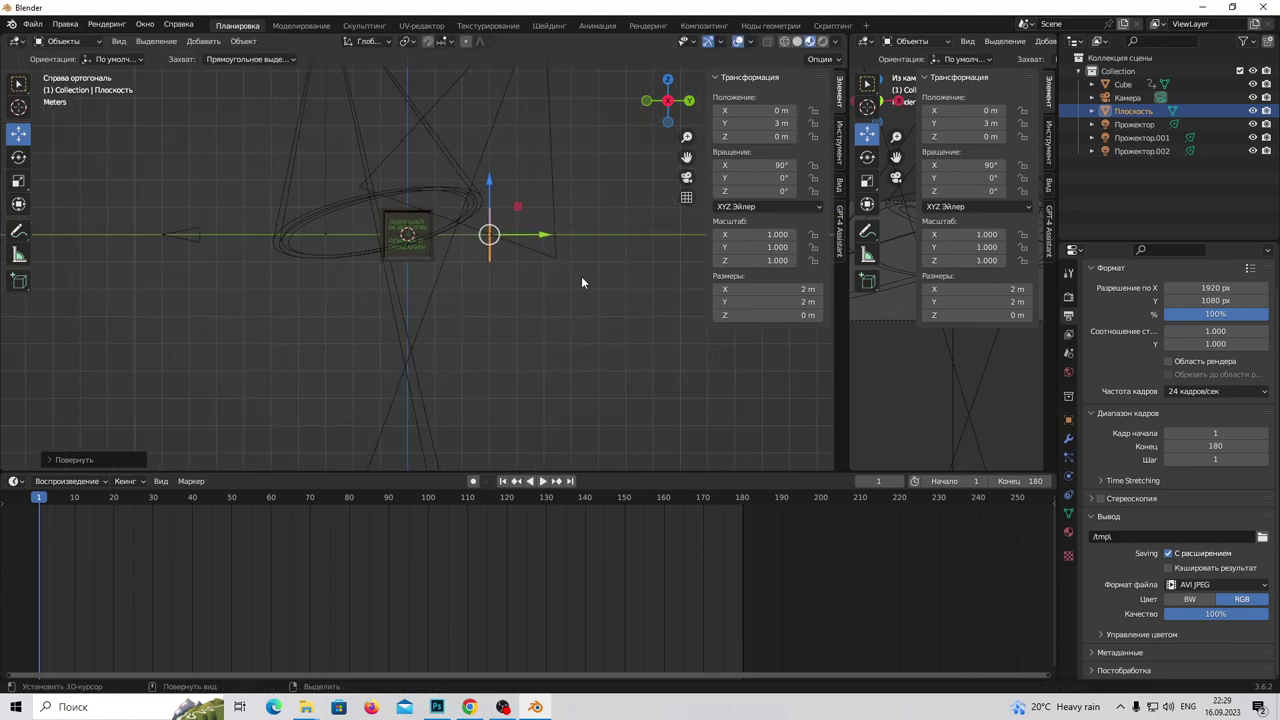
pyautogui.scroll(-3, 581, 276)
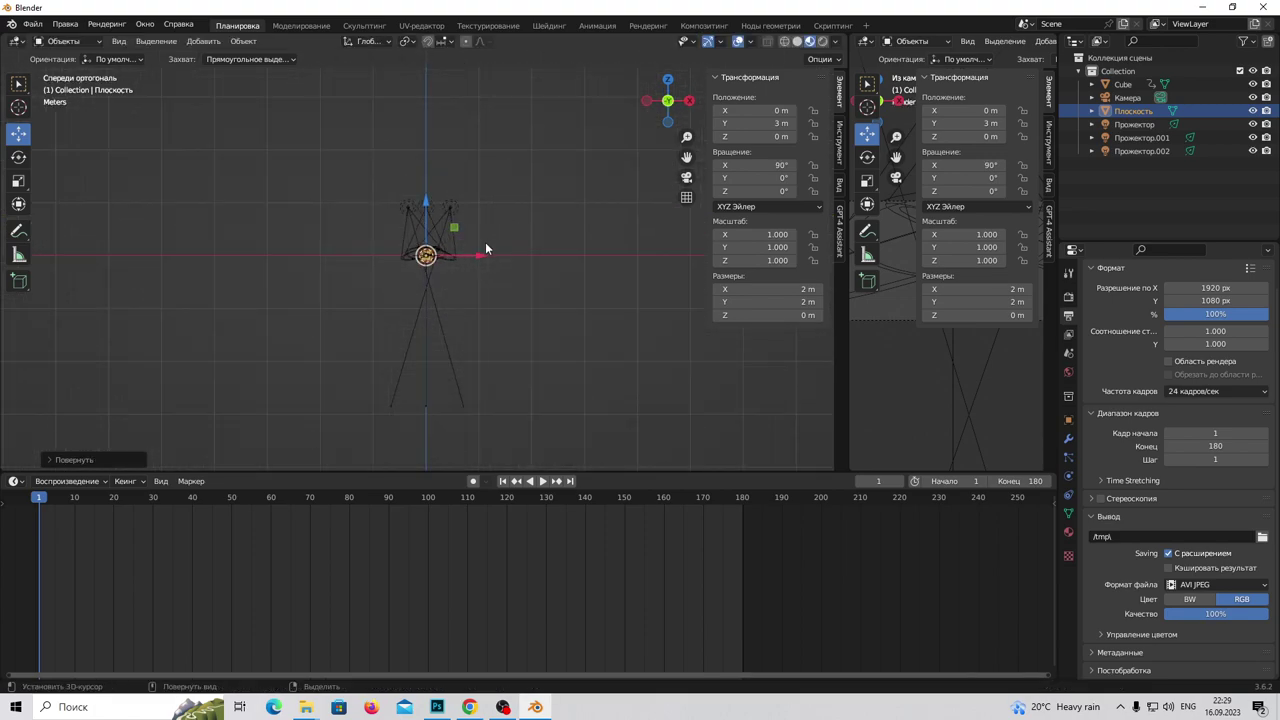
# Scale the upright plane up by 11.8
pyautogui.press('s')
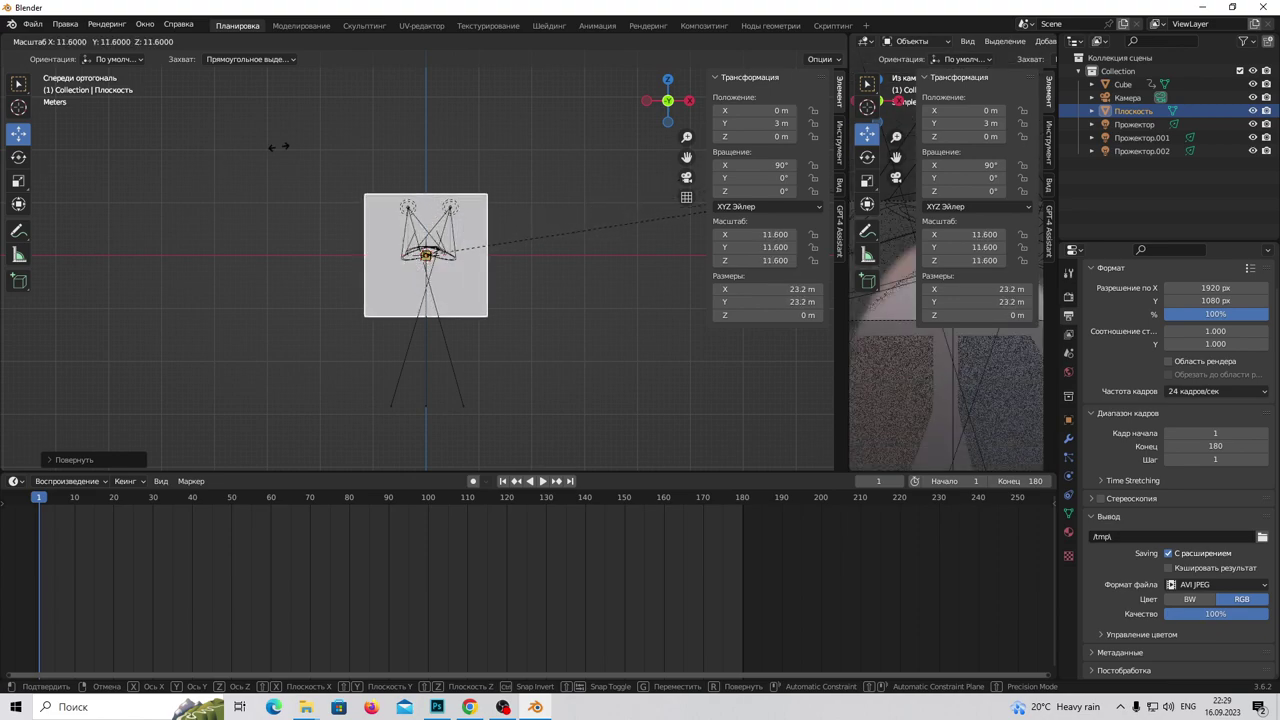
pyautogui.click(600, 228)
pyautogui.moveTo(845, 330); pyautogui.dragTo(395, 349)
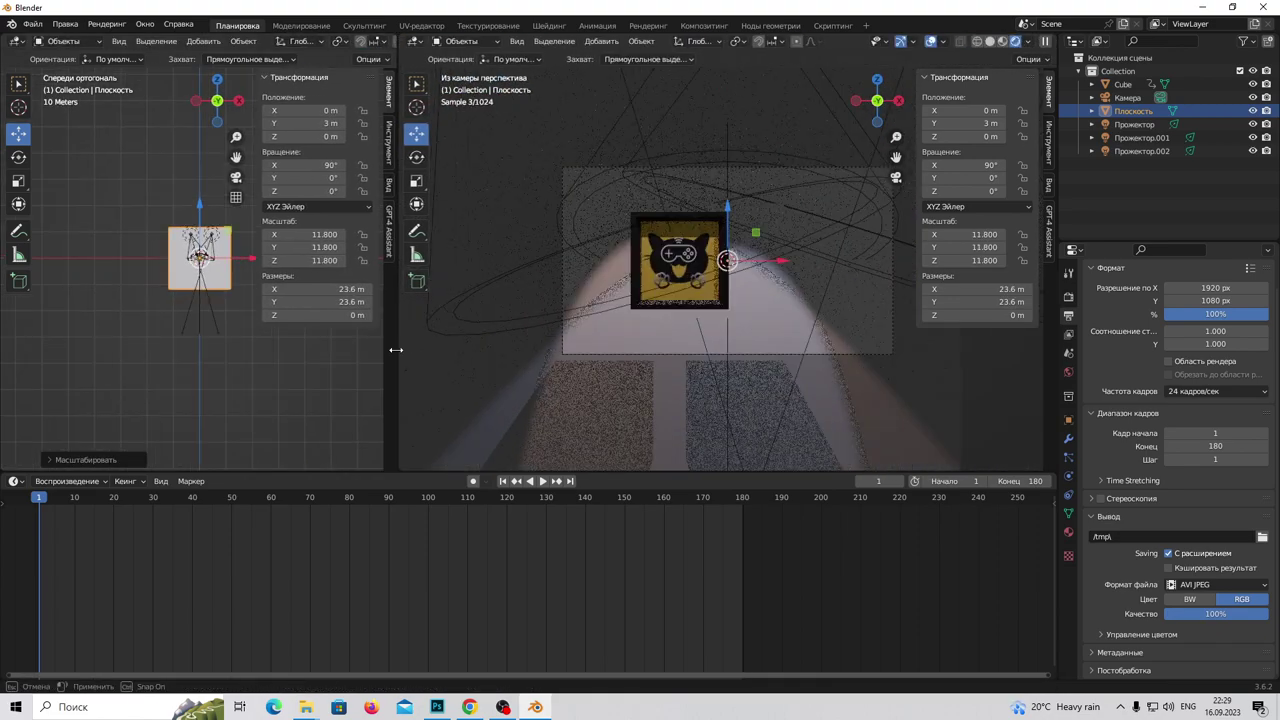
pyautogui.scroll(3, 677, 308)
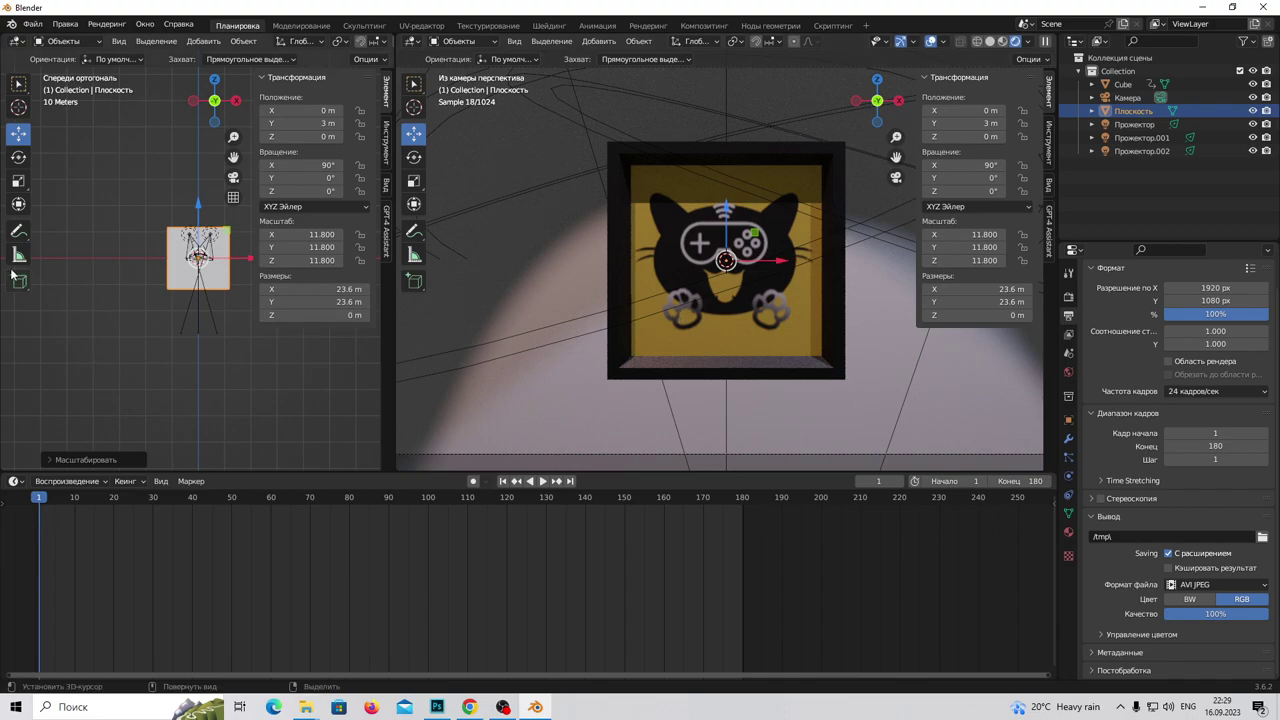
pyautogui.moveTo(168, 299); pyautogui.dragTo(342, 421, button='middle')
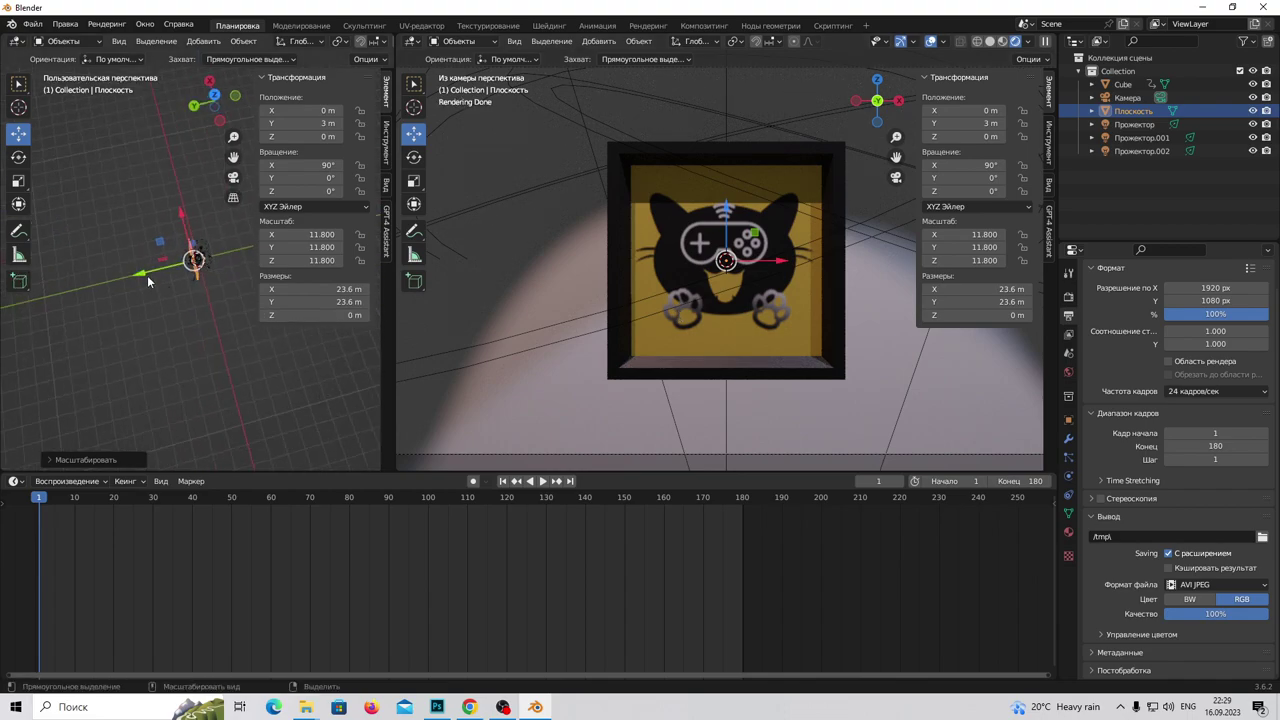
# Move the plane along Y to 43 m behind the cube
pyautogui.press('g')
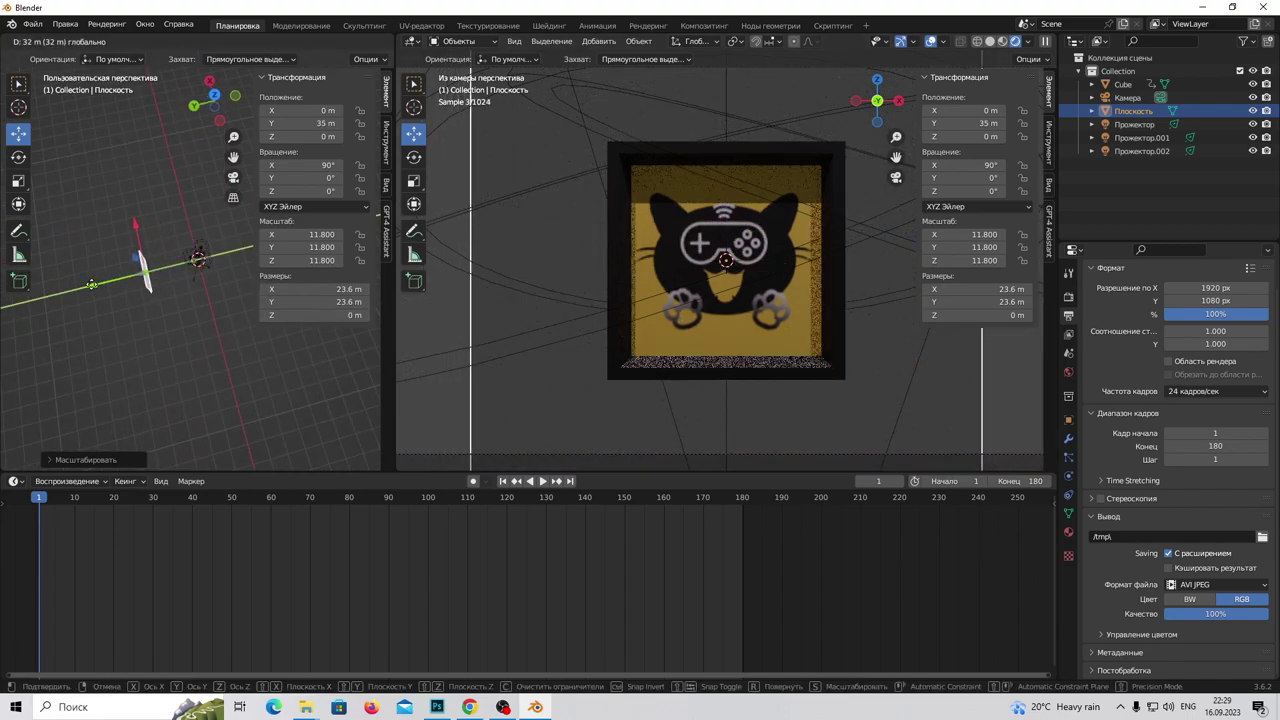
pyautogui.click(80, 288)
pyautogui.moveTo(177, 266); pyautogui.dragTo(191, 243, button='middle')
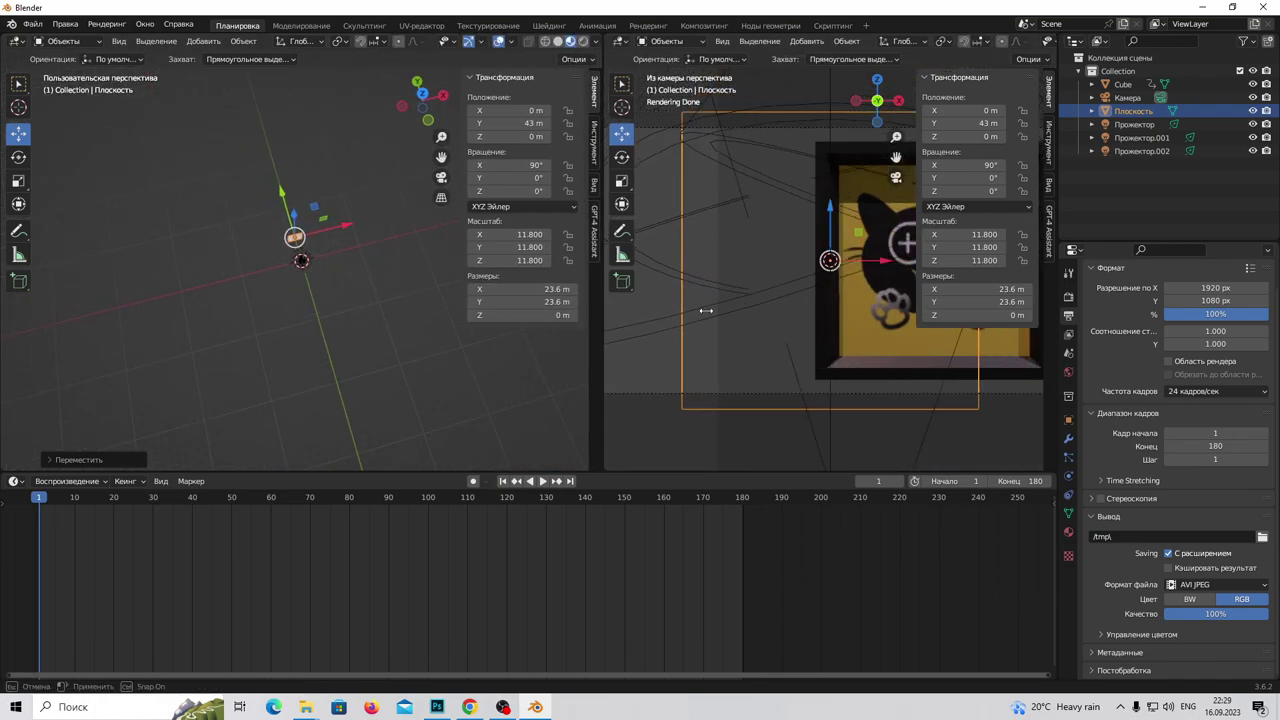
pyautogui.moveTo(395, 318); pyautogui.dragTo(740, 318)
# Scale the plane again to 42.48 so it forms an 85 m backdrop
pyautogui.press('s')
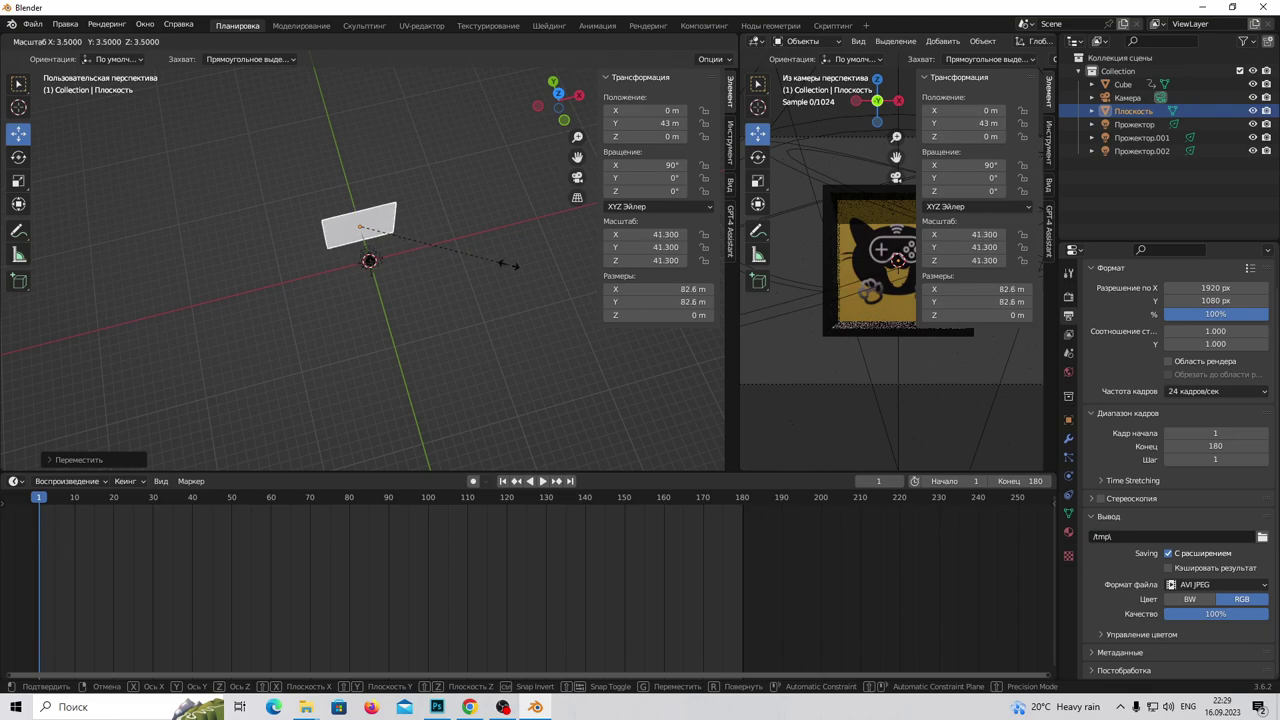
pyautogui.click(510, 264)
pyautogui.scroll(-5, 429, 301)
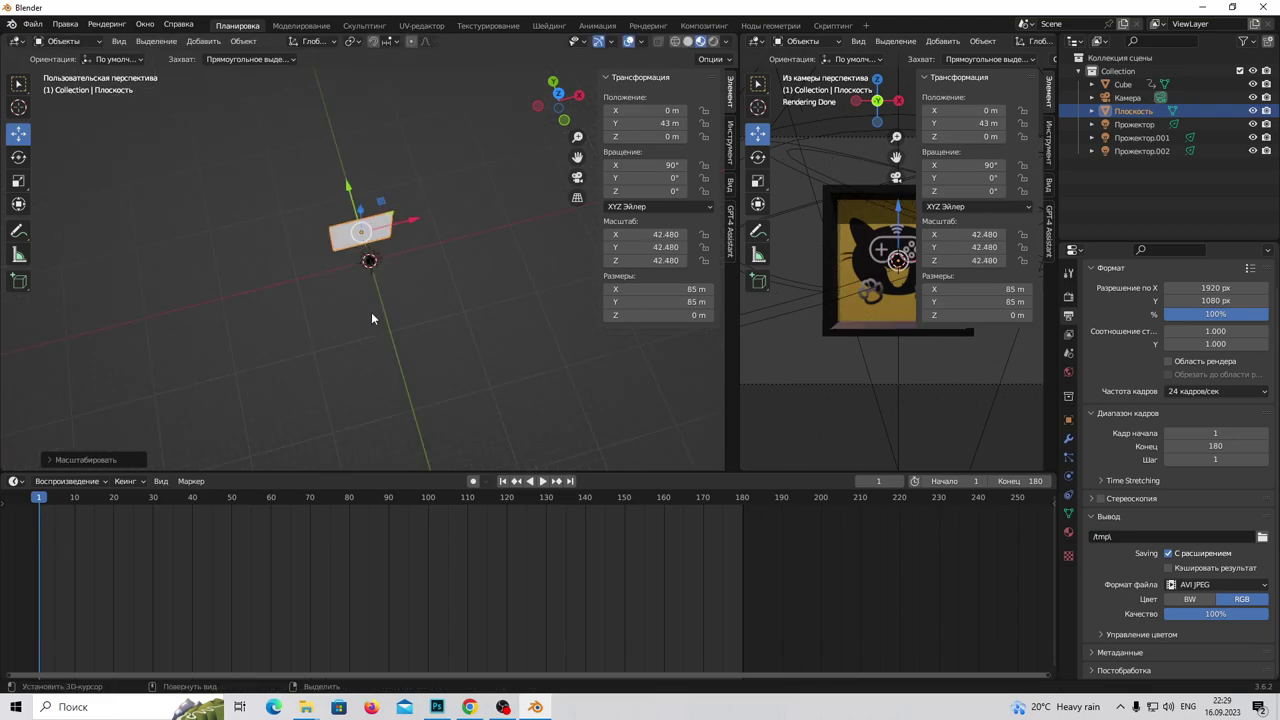
pyautogui.scroll(3, 371, 312)
pyautogui.scroll(3, 372, 310)
pyautogui.moveTo(374, 306)
pyautogui.mouseDown(button='middle')
pyautogui.moveTo(443, 244)
pyautogui.moveTo(514, 206)
pyautogui.moveTo(400, 238)
pyautogui.mouseUp(button='middle')
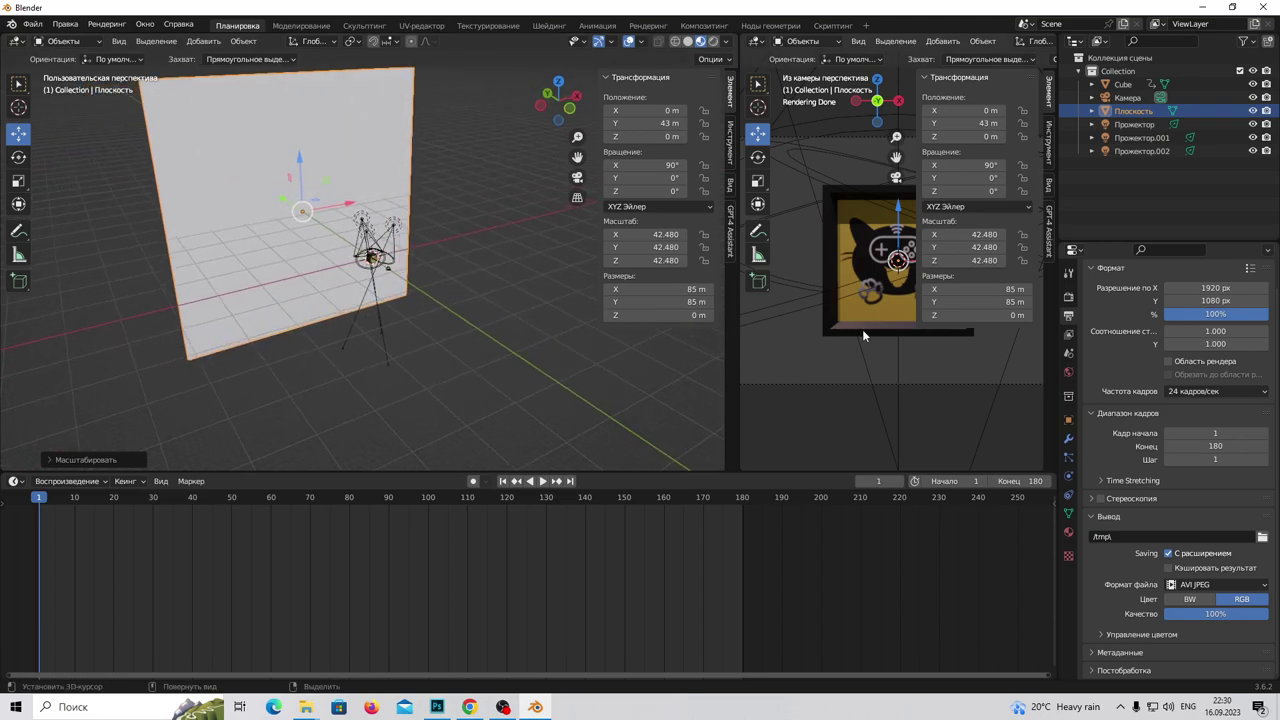
pyautogui.click(1069, 534)
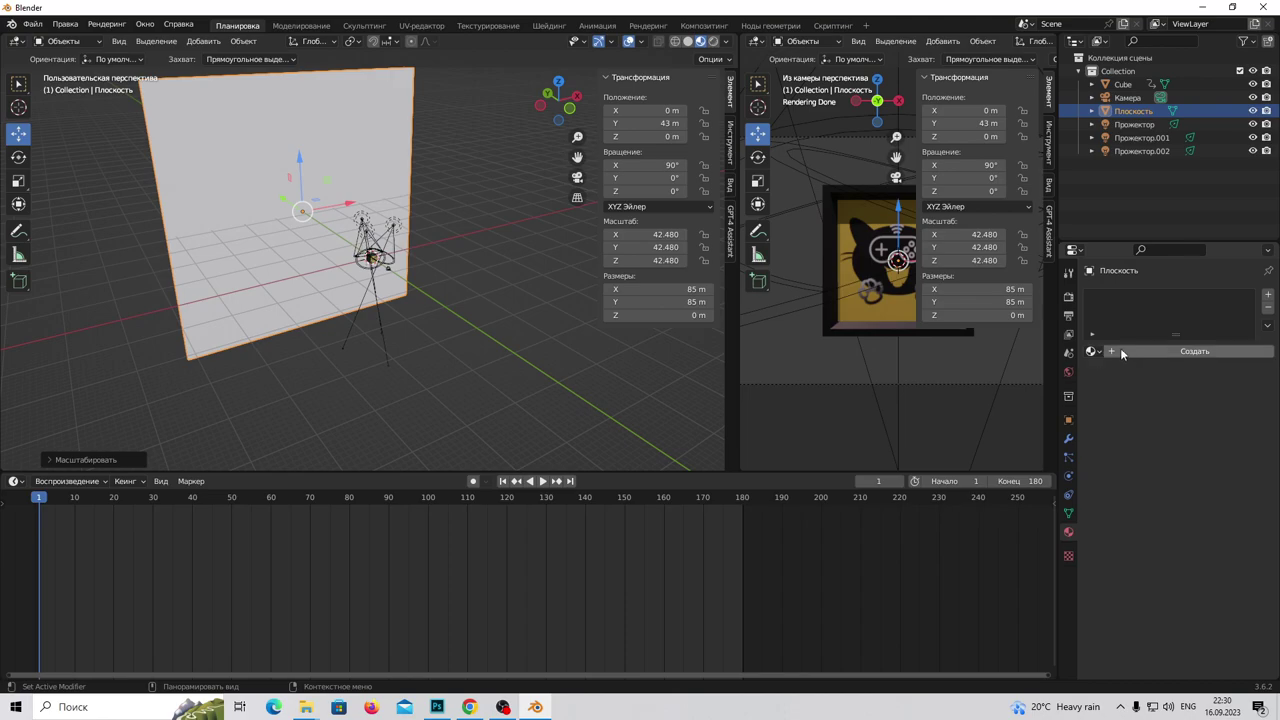
# Create a material named hronokey with base colour blue (H 0.64, S 1, V 0.8)
pyautogui.click(1130, 353)
pyautogui.write('hronokey')
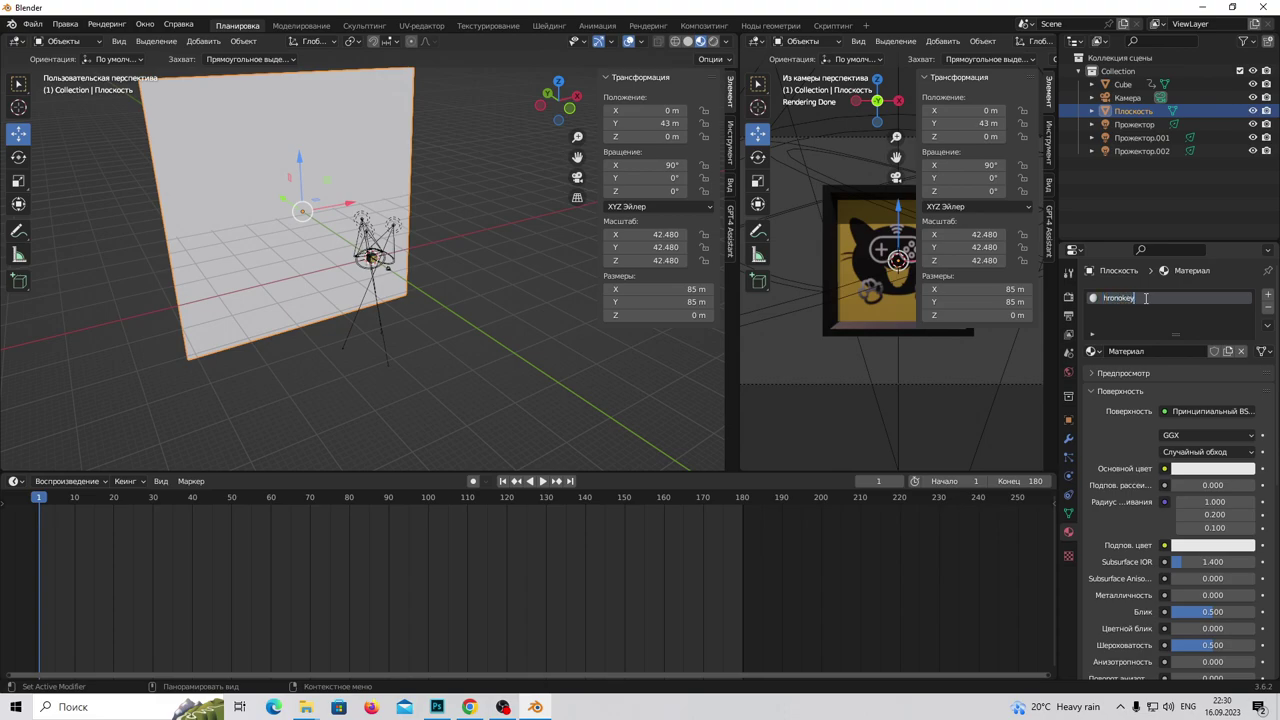
pyautogui.press('Return')
pyautogui.click(1186, 470)
pyautogui.moveTo(1186, 330)
pyautogui.mouseDown()
pyautogui.moveTo(1146, 299)
pyautogui.moveTo(1213, 285)
pyautogui.mouseUp()
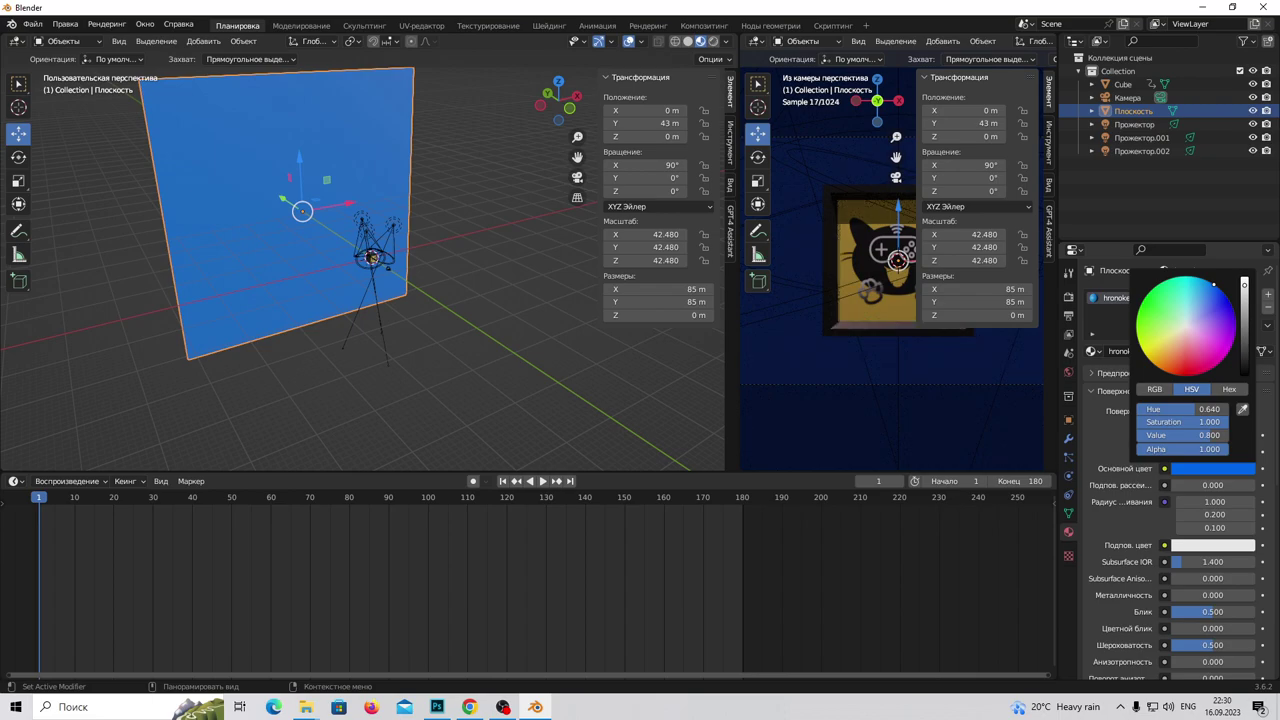
pyautogui.click(1214, 286)
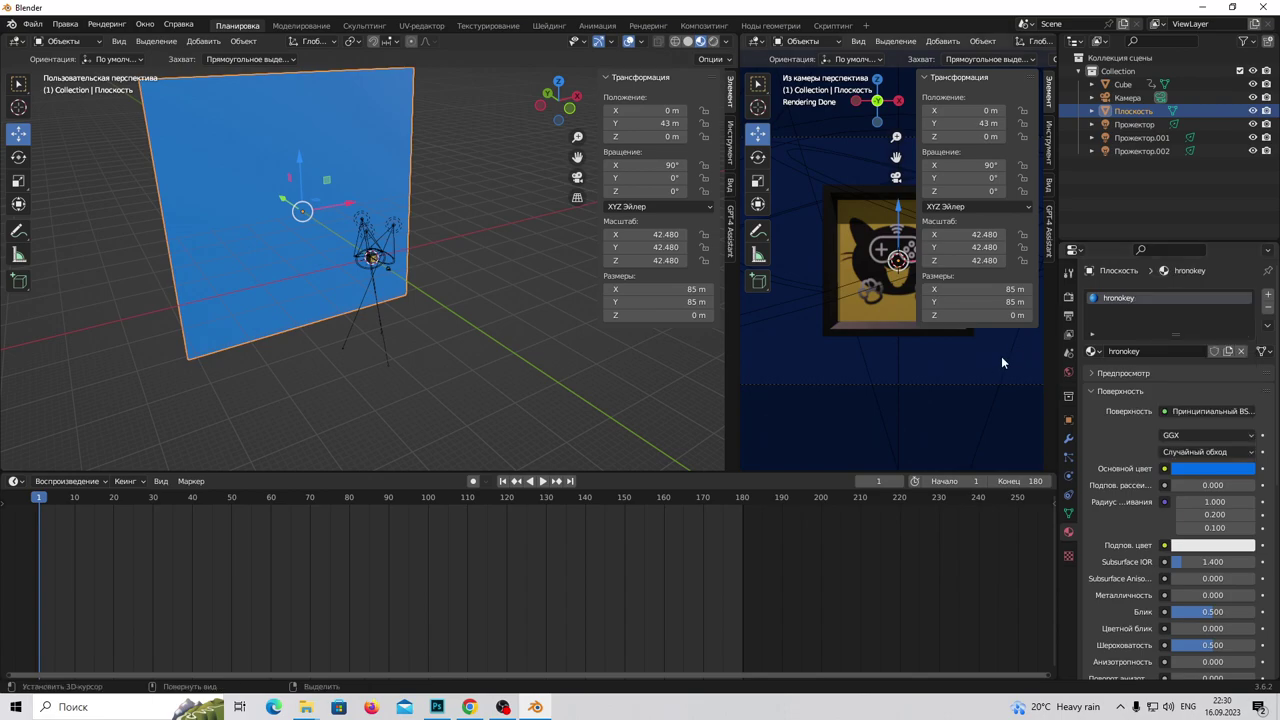
pyautogui.moveTo(736, 386); pyautogui.dragTo(600, 386)
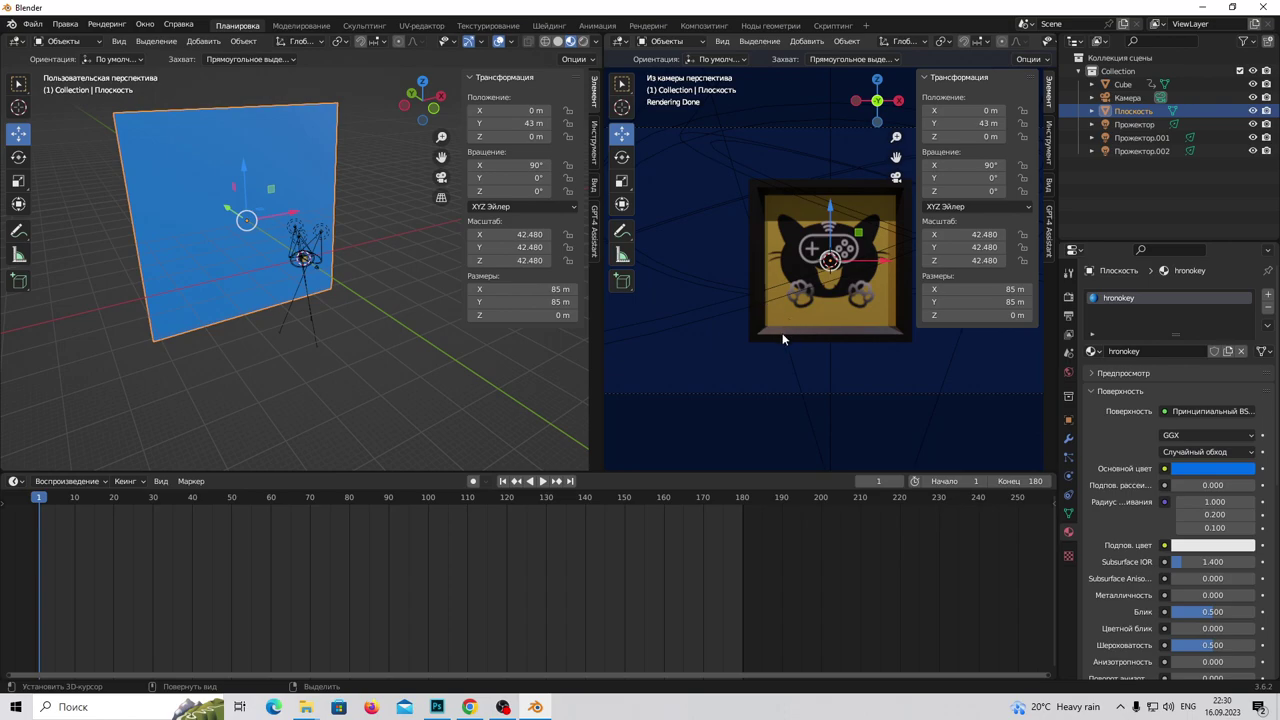
# Render an image from the camera with Render > Render Image
pyautogui.click(108, 25)
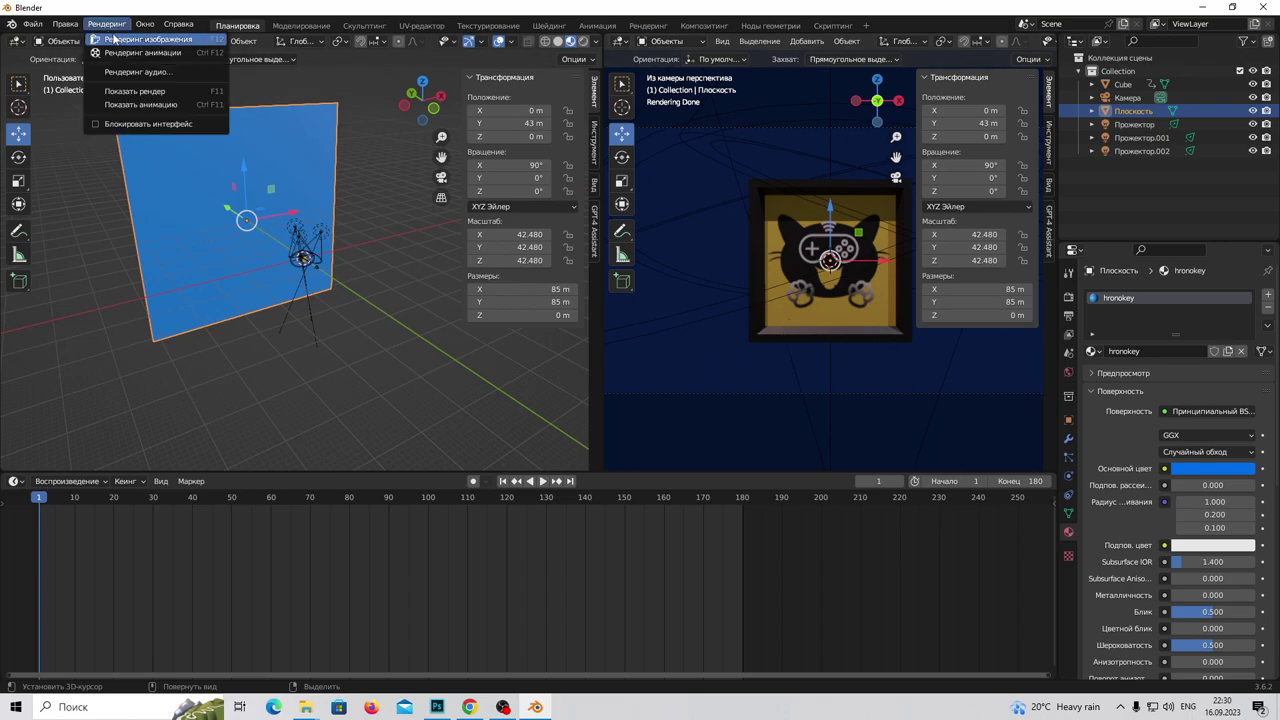
pyautogui.click(134, 53)
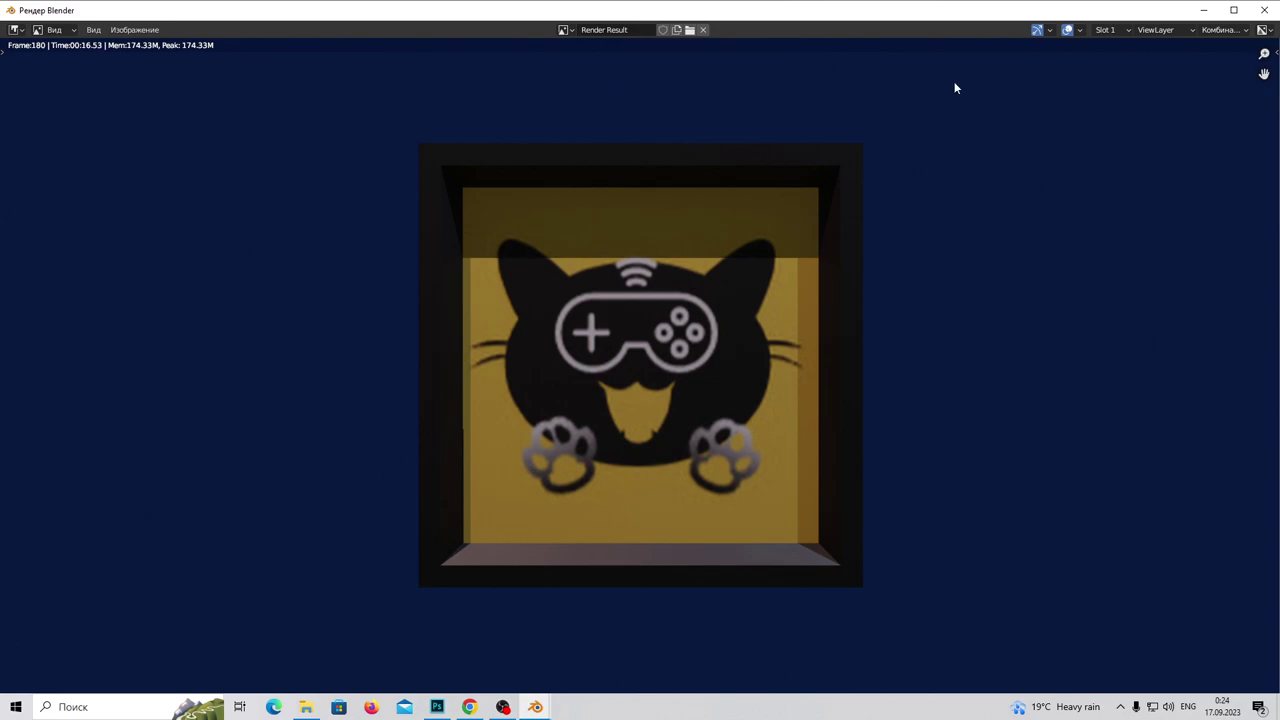
# Close the Render Result window and zoom the left 3D viewport out
pyautogui.press('Escape')
pyautogui.scroll(-4, 490, 337)
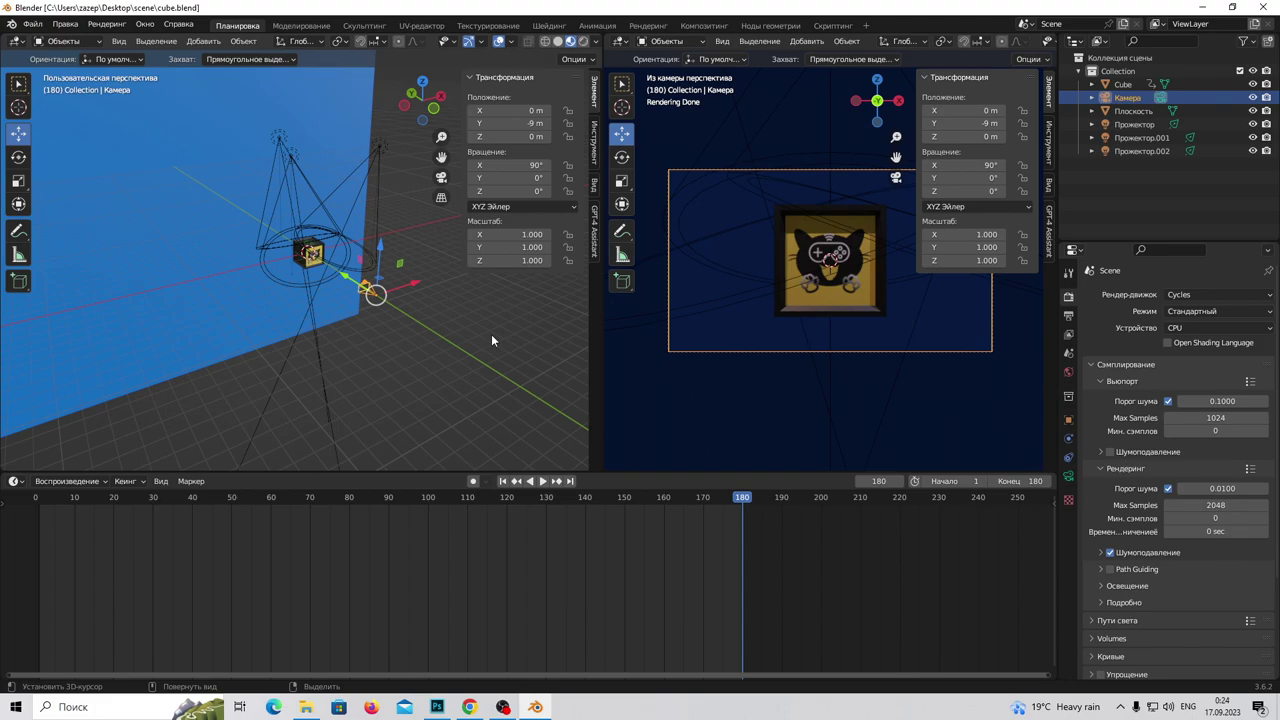
# Show the Output properties and browse the /tmp\ folder holding the rendered AVIs
pyautogui.click(1068, 315)
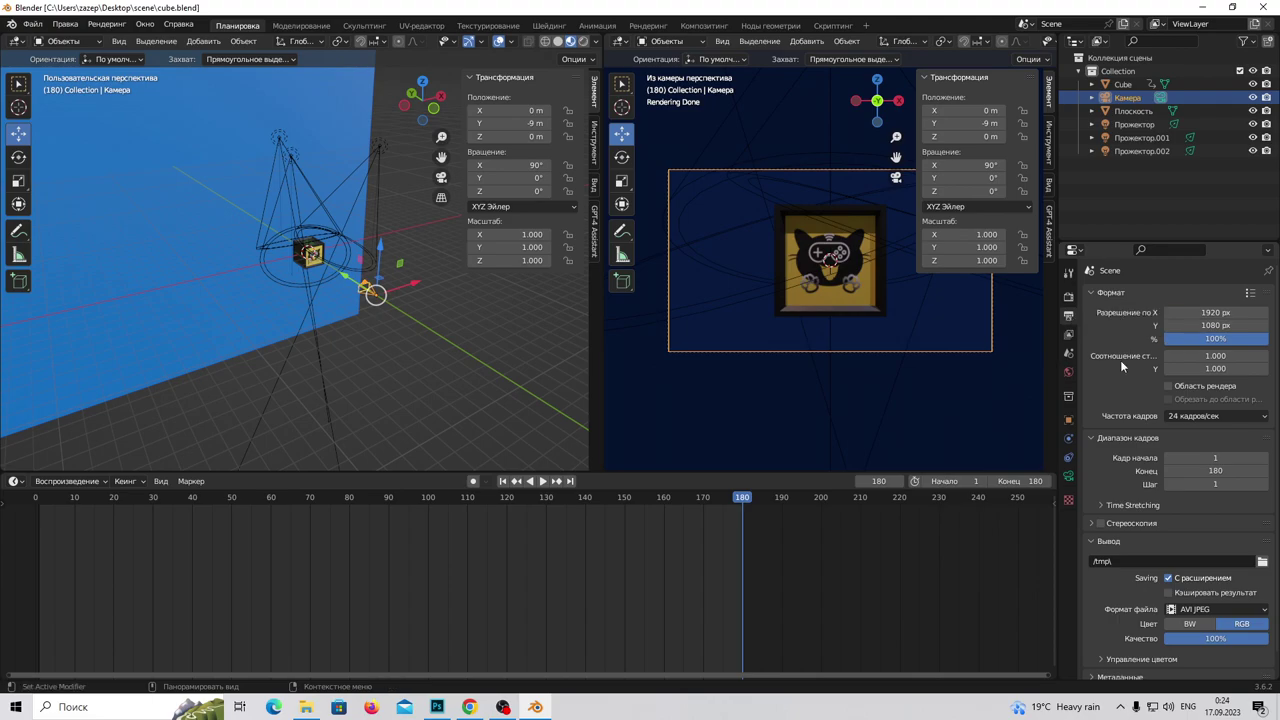
pyautogui.click(1262, 562)
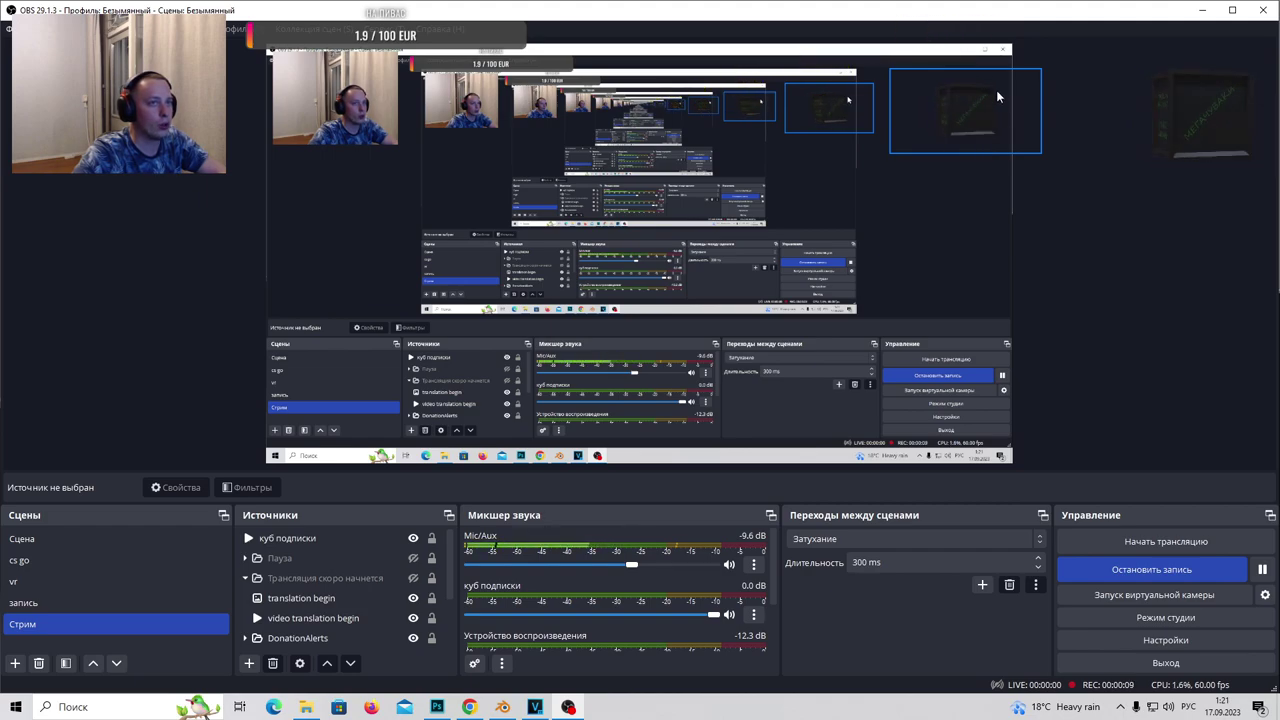
# Delete the old куб подписки source from the Стрим scene
pyautogui.click(311, 544)
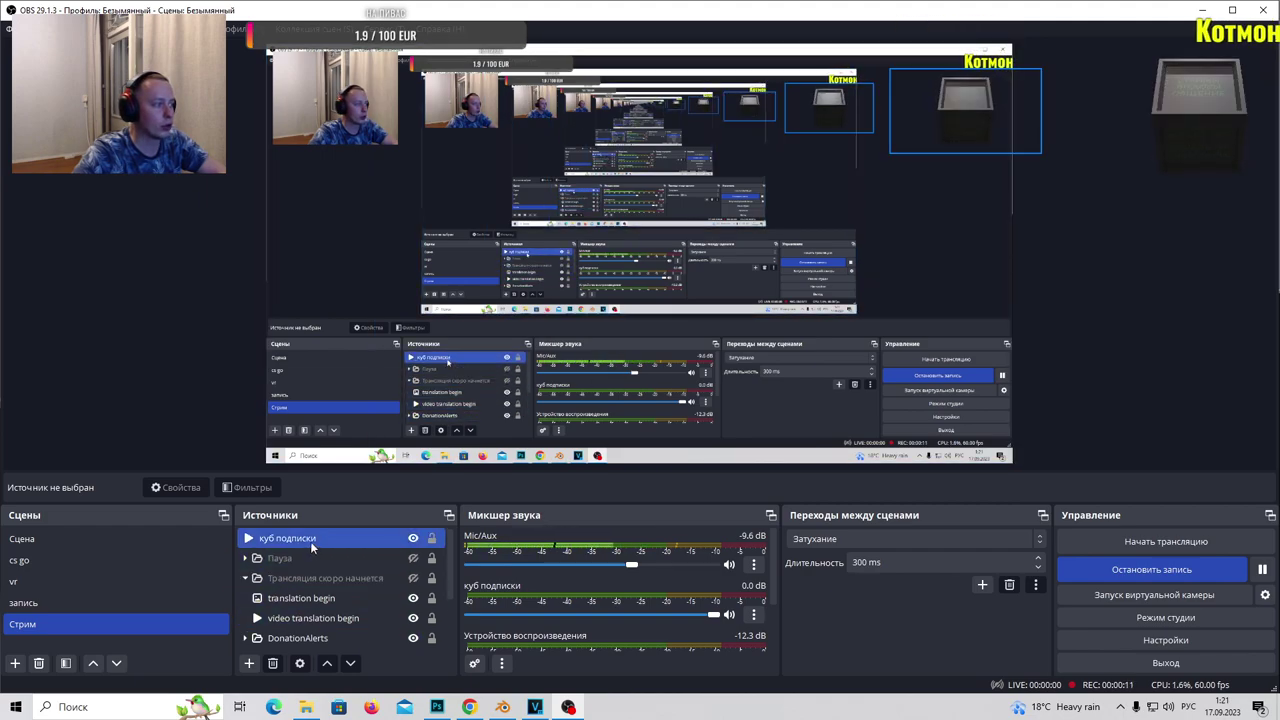
pyautogui.click(310, 541)
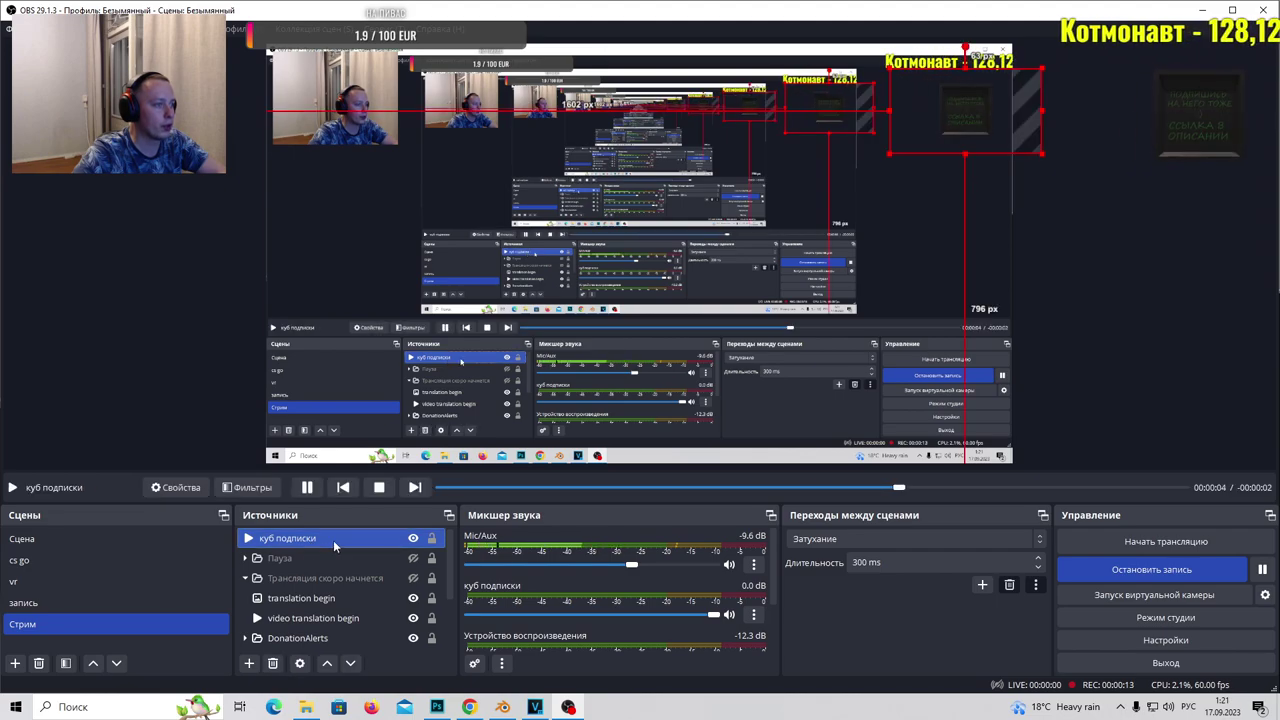
pyautogui.keyDown('ctrl'); pyautogui.click(395, 580); pyautogui.keyUp('ctrl')
pyautogui.keyDown('ctrl'); pyautogui.click(402, 582); pyautogui.keyUp('ctrl')
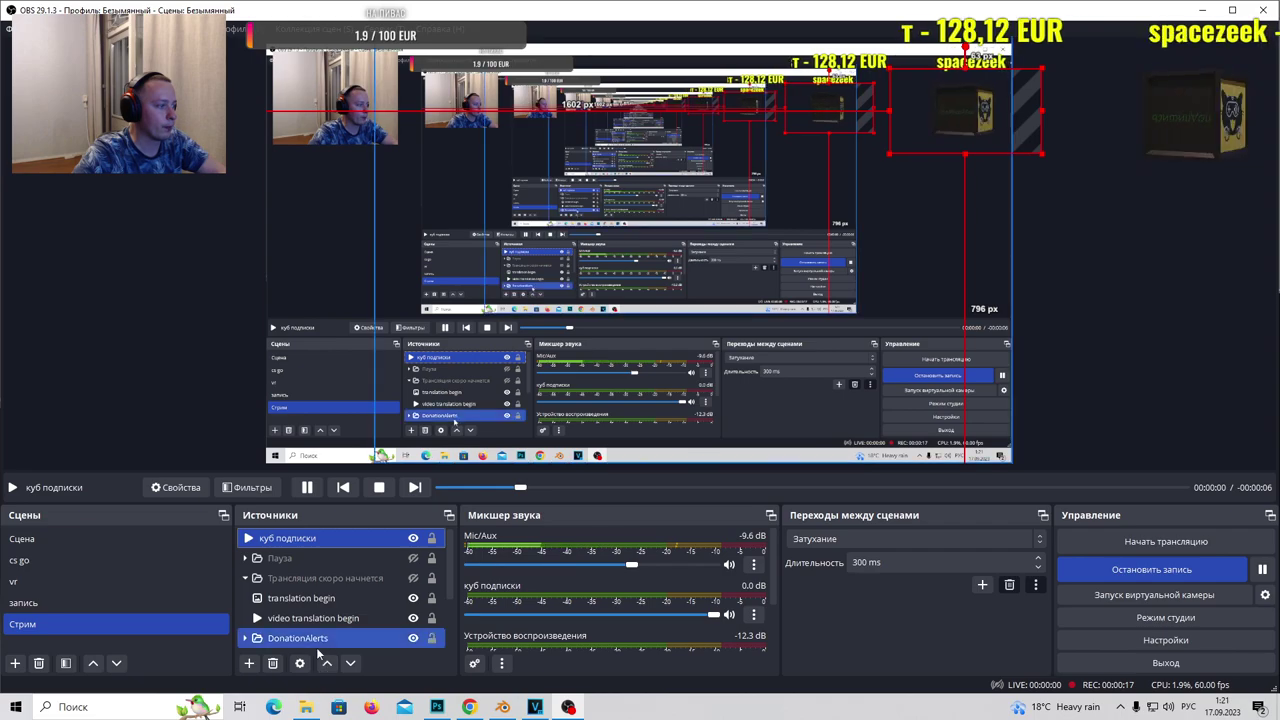
pyautogui.press('Delete')
pyautogui.click(677, 370)
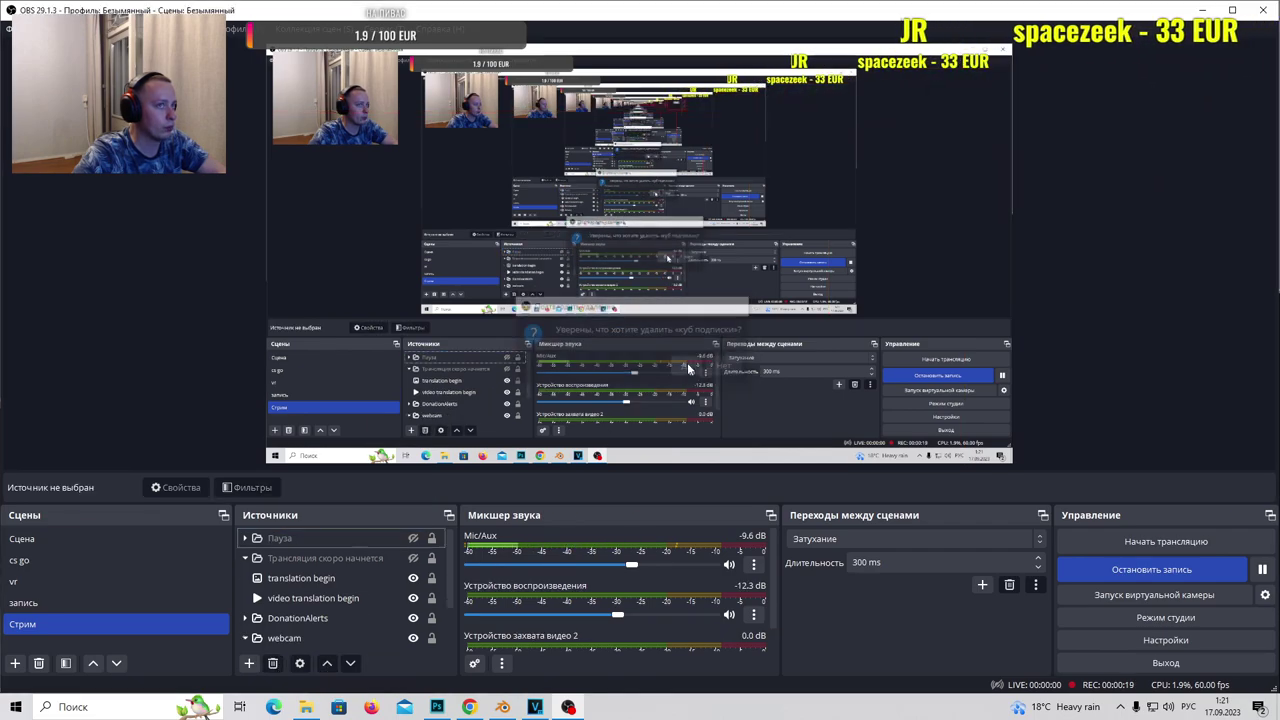
# Add a VLC video source and start naming it 'куб подписки'
pyautogui.click(249, 664)
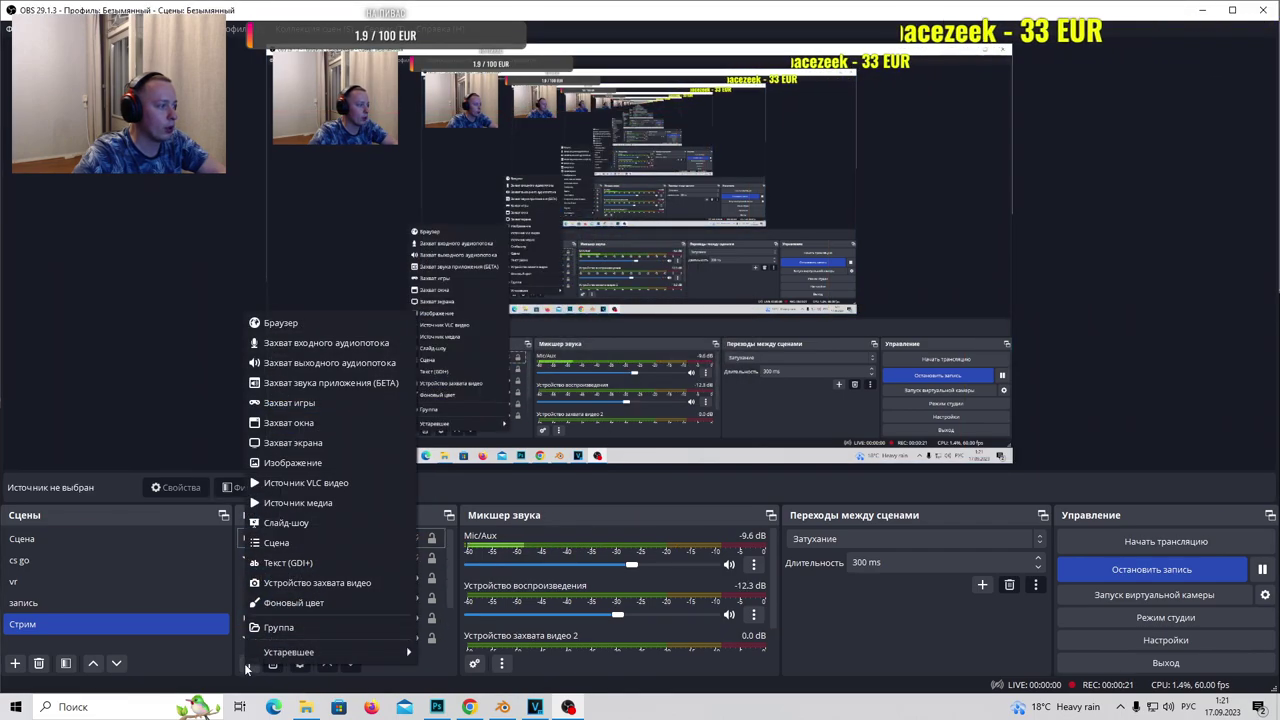
pyautogui.click(341, 487)
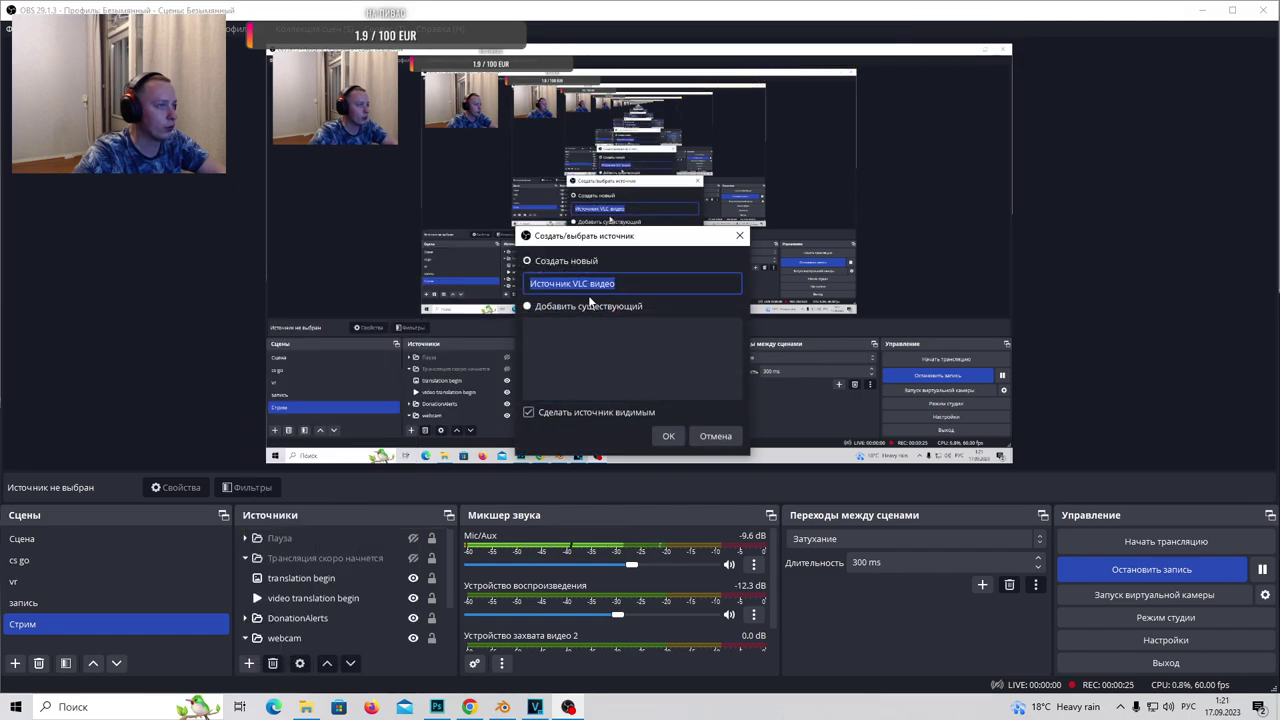
pyautogui.write('куб подпискт')
pyautogui.press('BackSpace')
# Finish the 'куб подписки' source with C:/tmp/0001-0180.avi in its playlist
pyautogui.write('и')
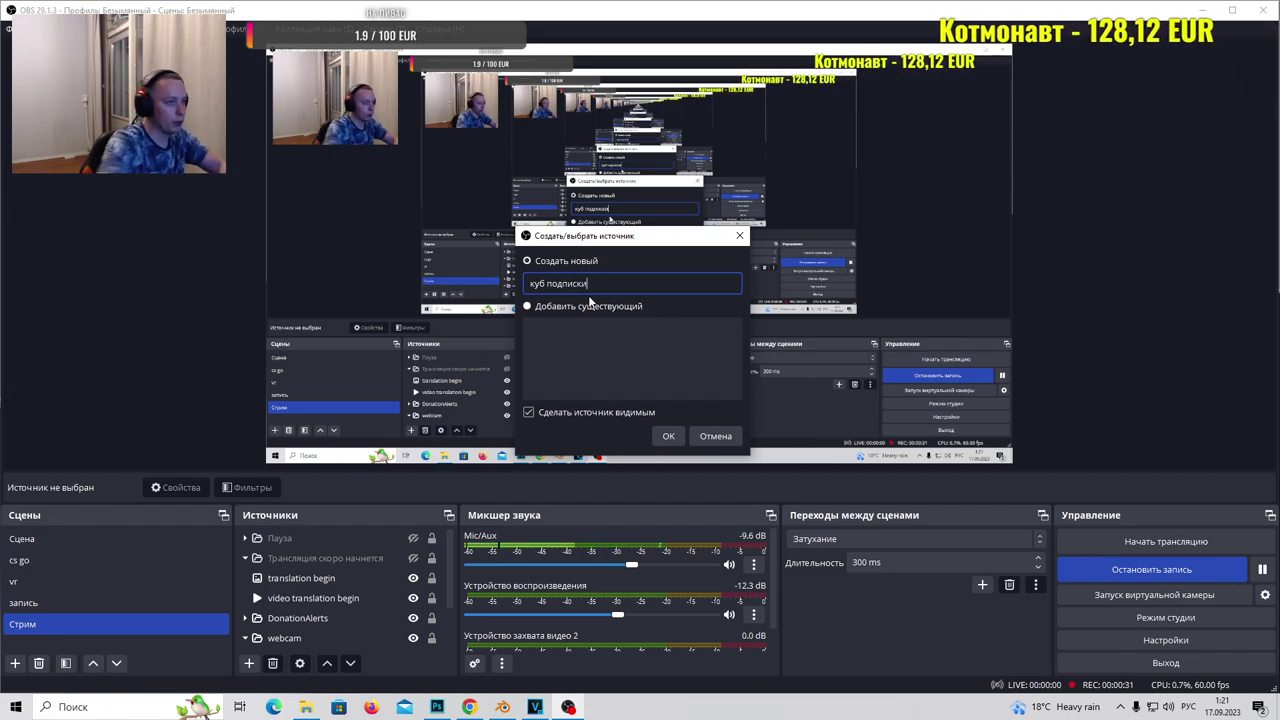
pyautogui.click(668, 436)
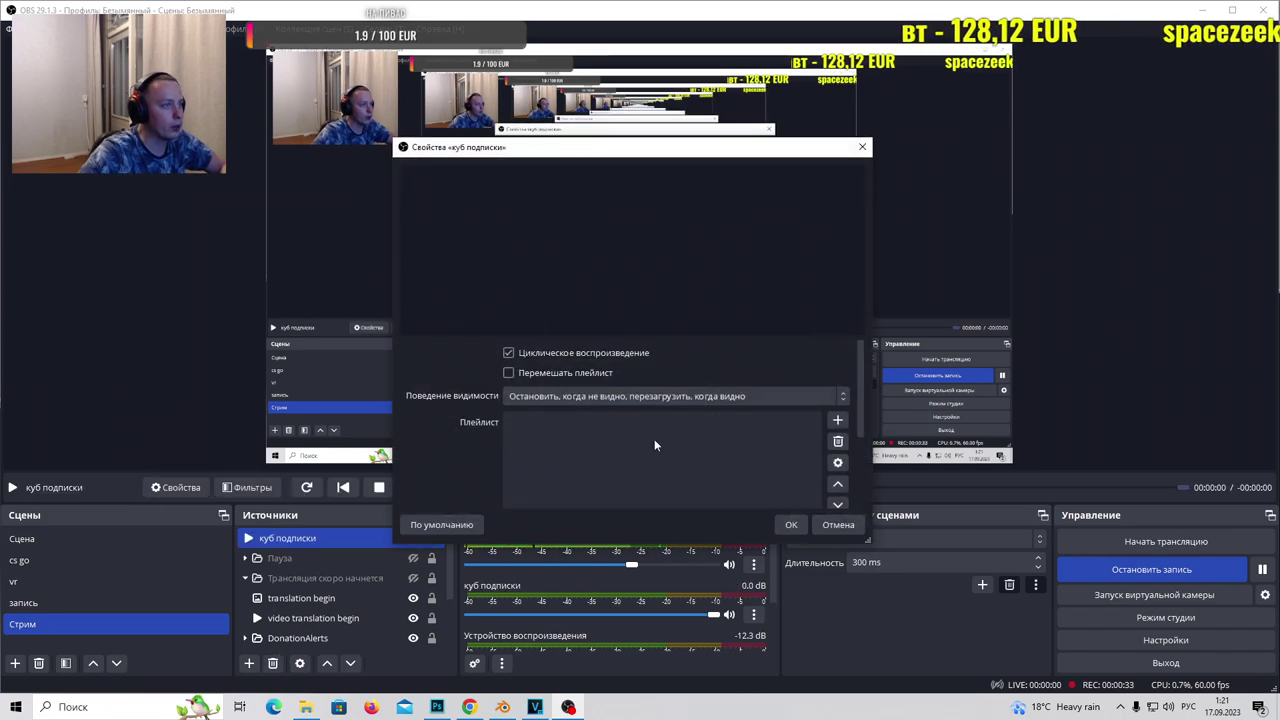
pyautogui.moveTo(655, 153); pyautogui.dragTo(838, 146)
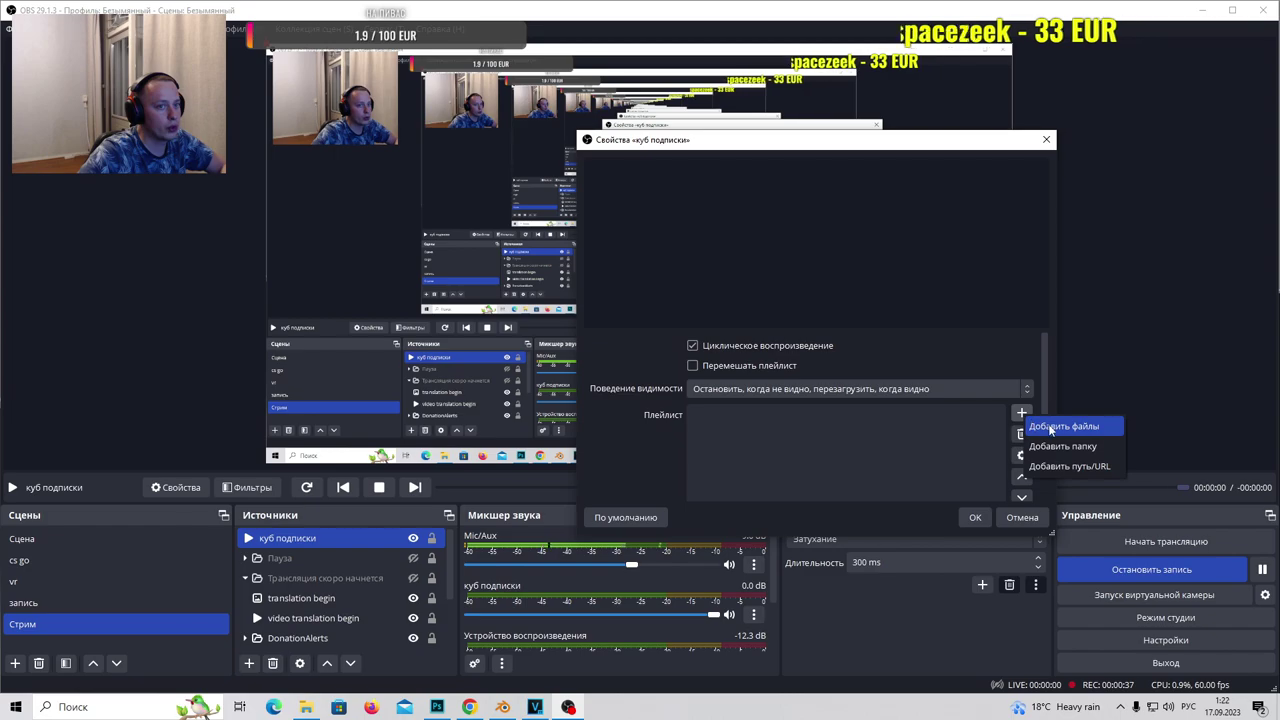
pyautogui.click(1062, 427)
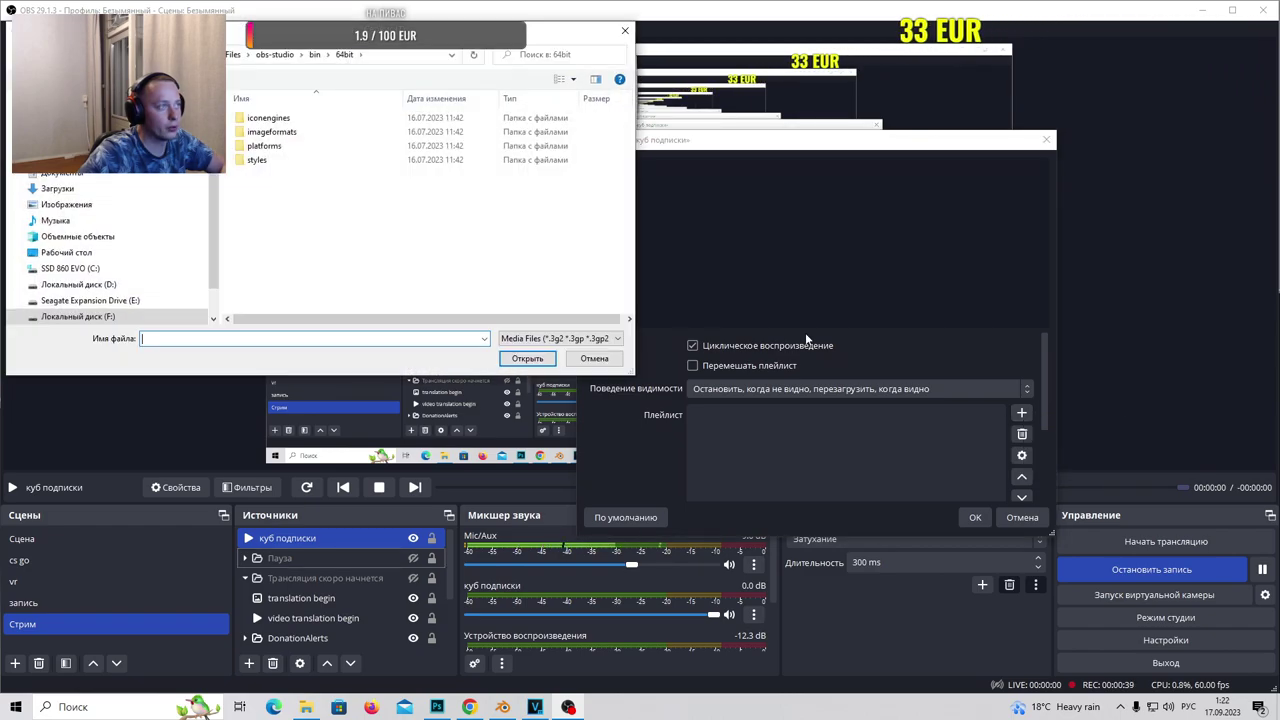
pyautogui.click(70, 268)
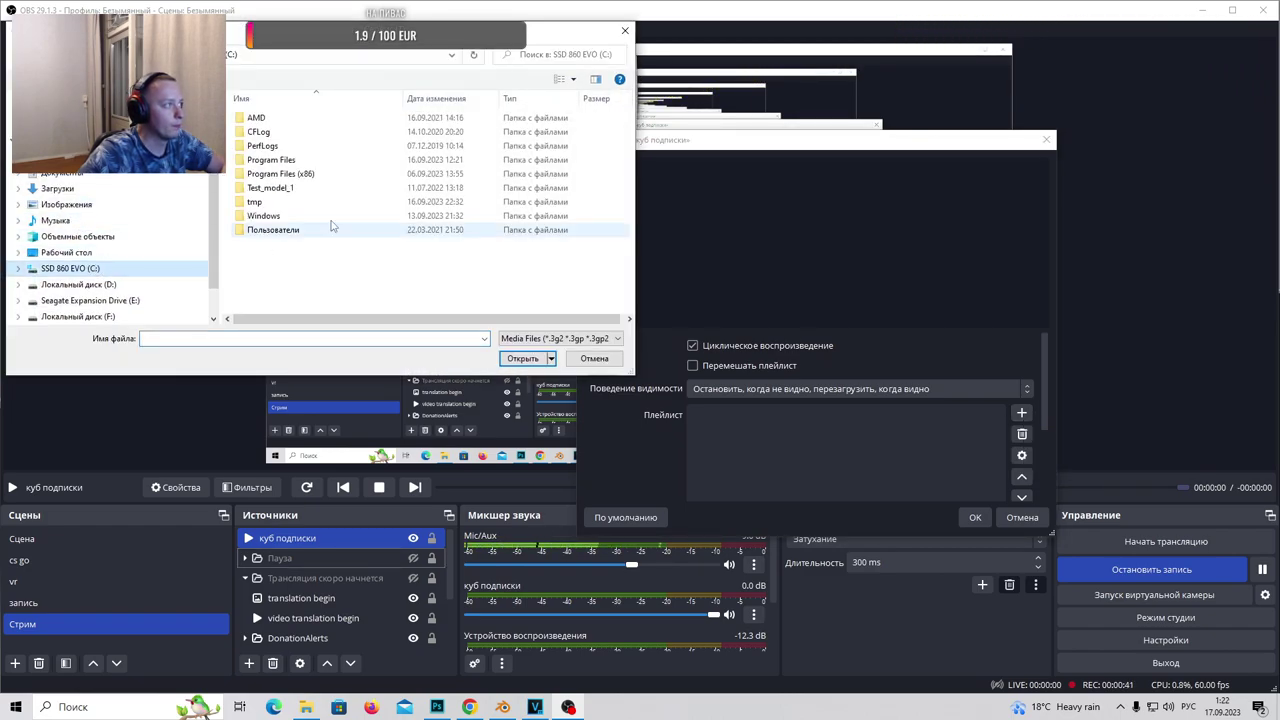
pyautogui.doubleClick(293, 203)
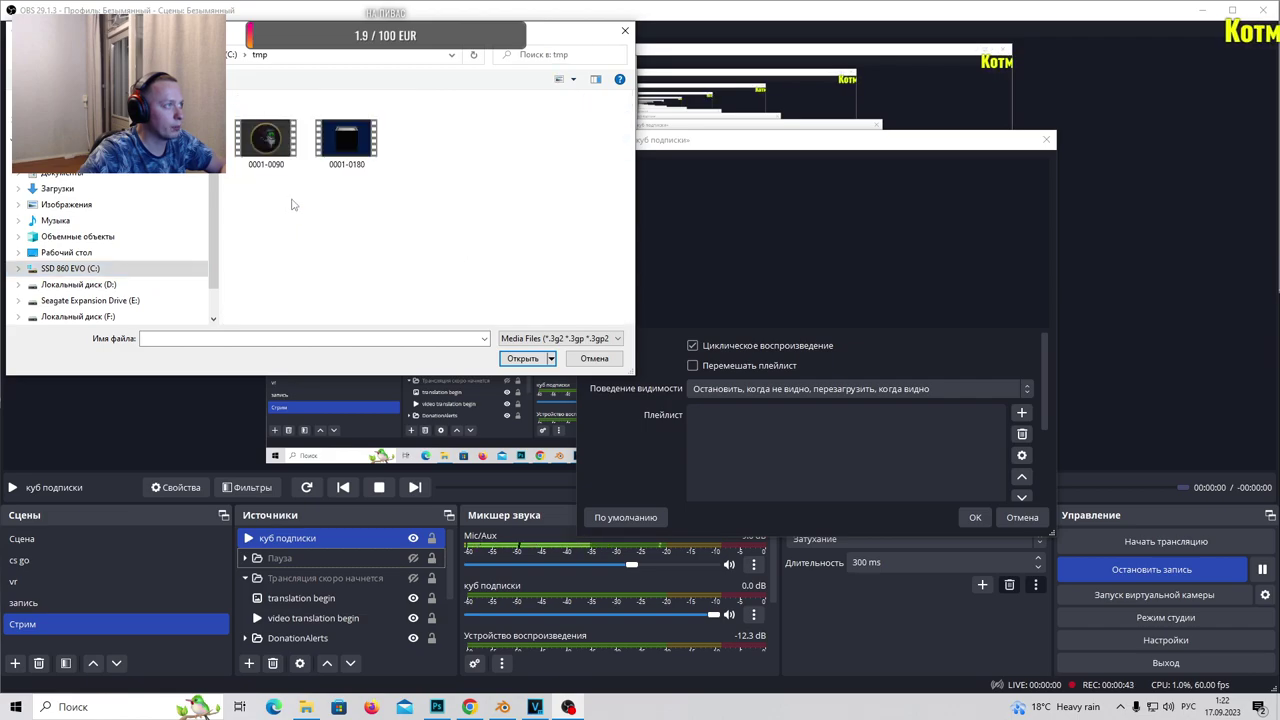
pyautogui.click(520, 359)
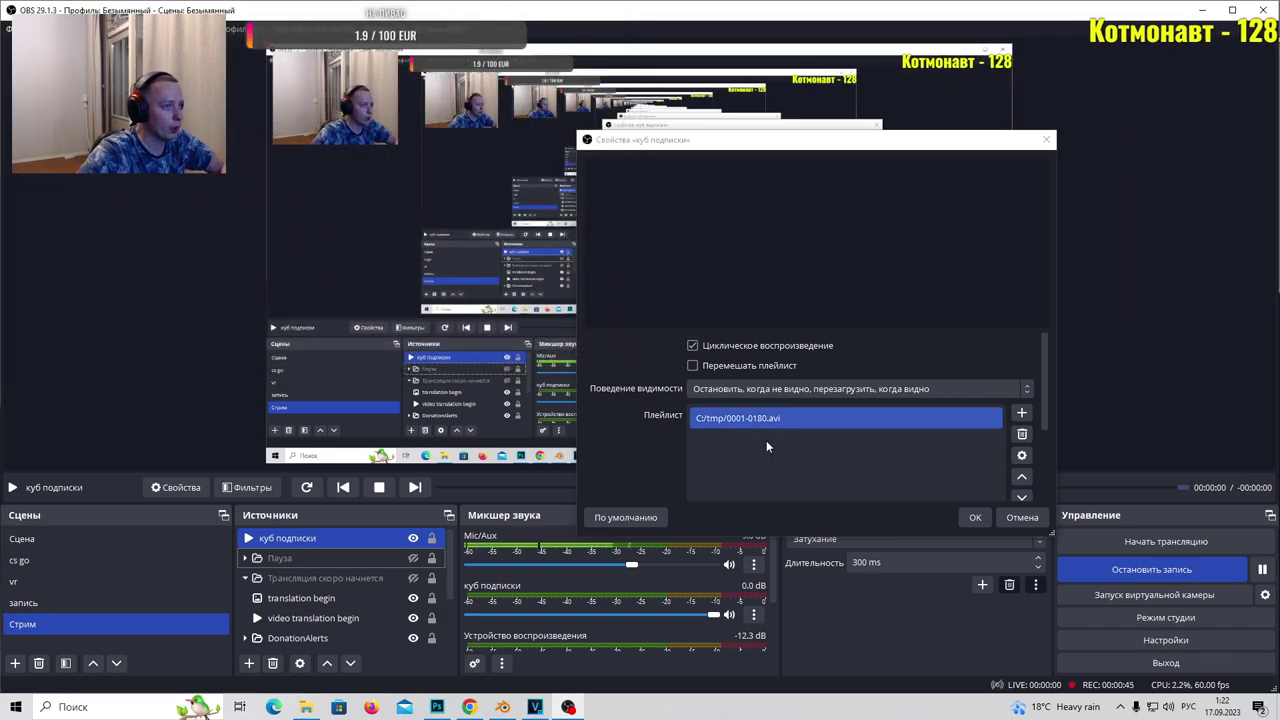
pyautogui.scroll(-1, 744, 418)
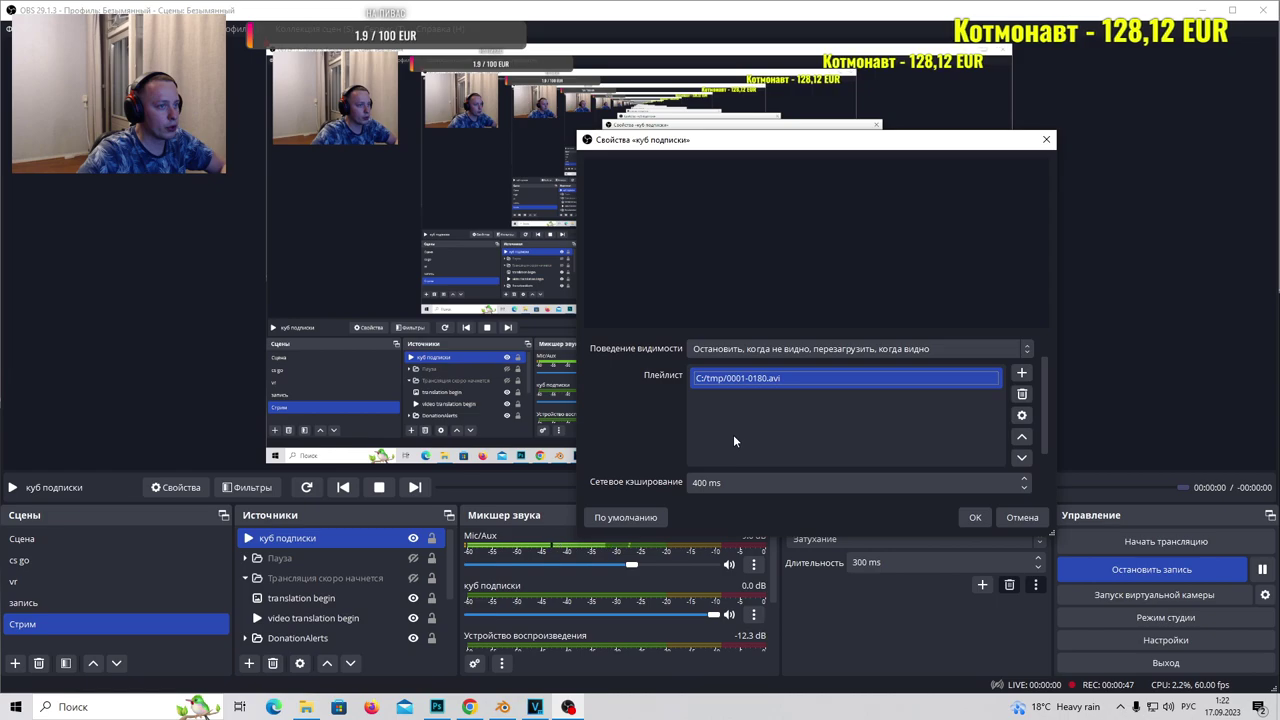
pyautogui.scroll(-2, 733, 434)
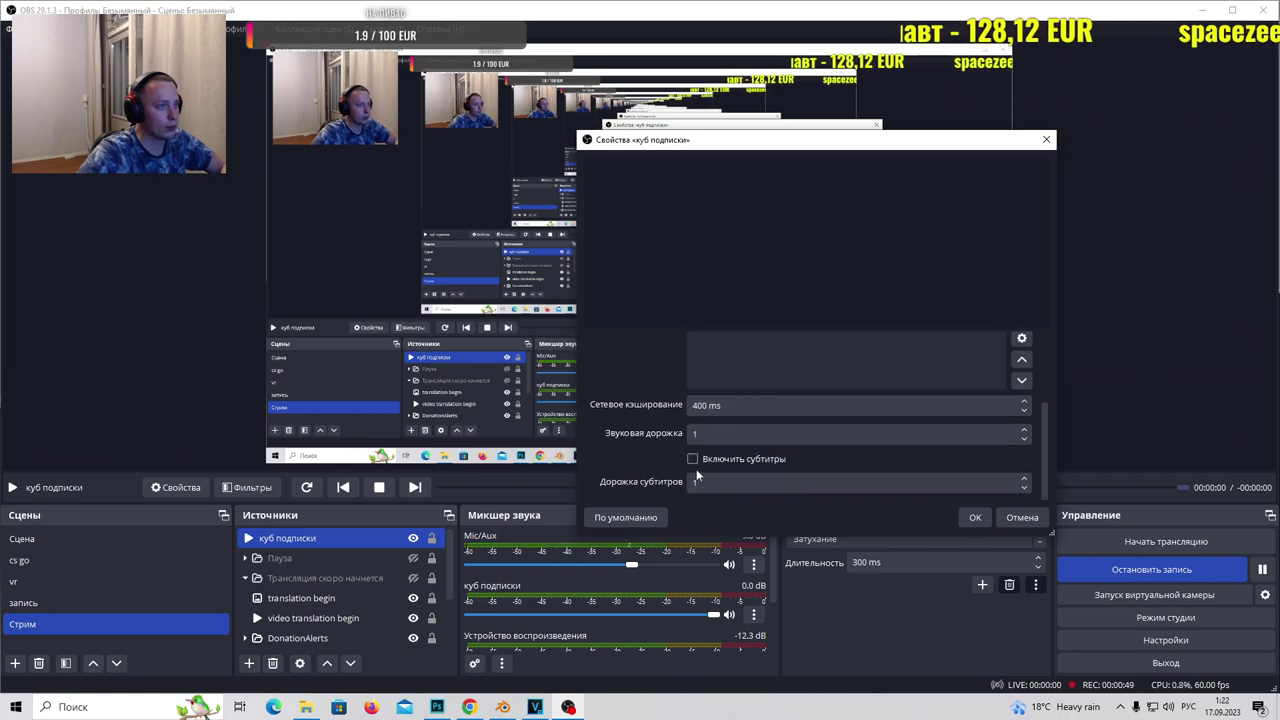
pyautogui.click(974, 518)
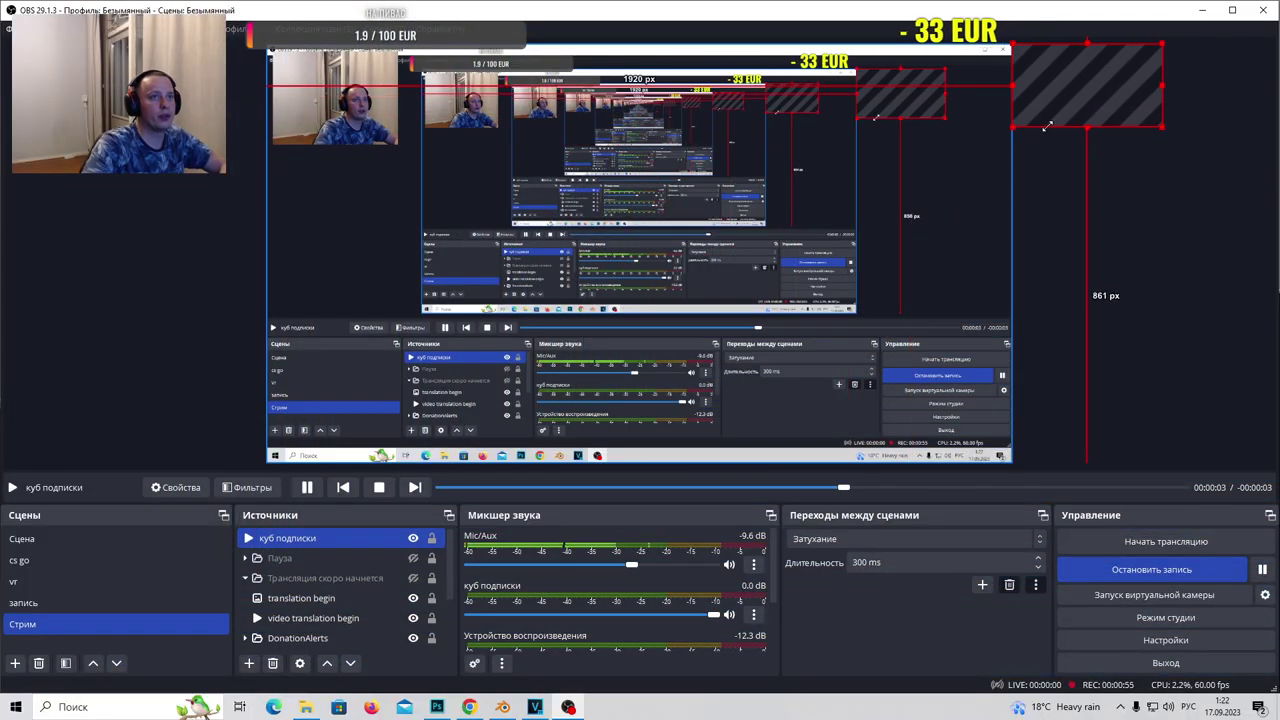
# Drag the куб подписки cube video into the top-right corner of the stream preview
pyautogui.moveTo(1060, 70)
pyautogui.mouseDown()
pyautogui.moveTo(958, 80)
pyautogui.moveTo(963, 102)
pyautogui.mouseUp()
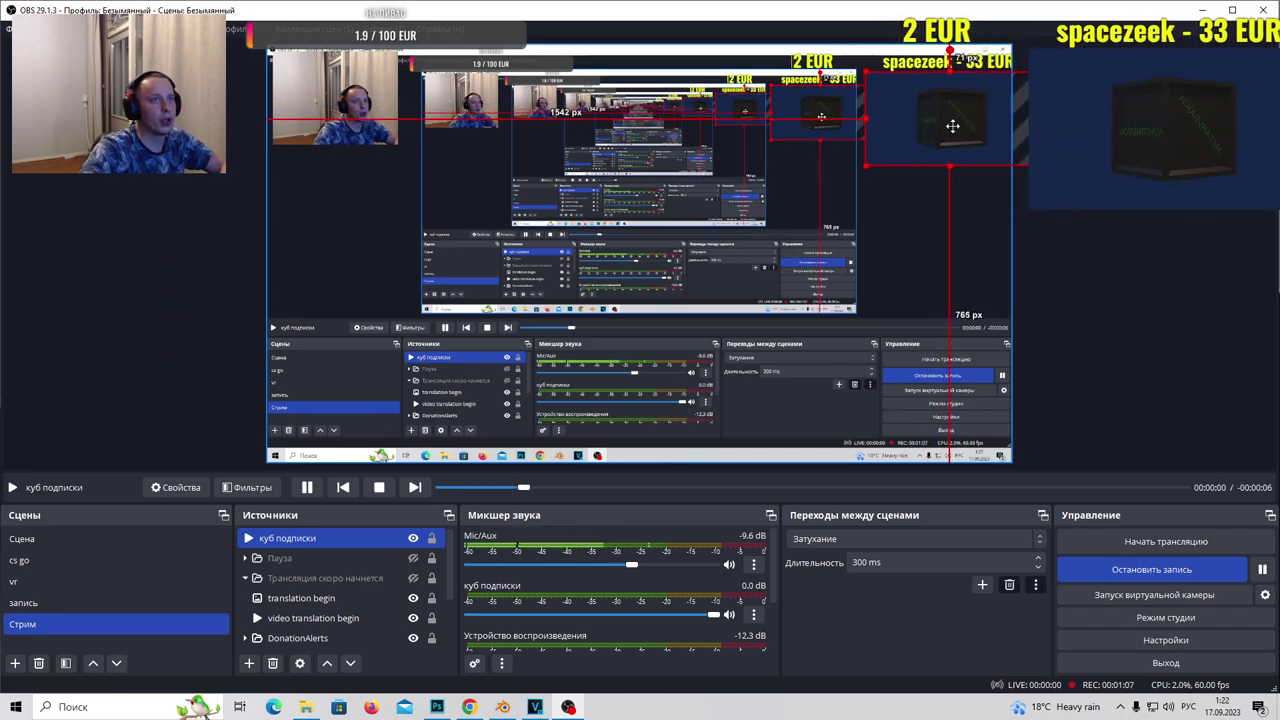
pyautogui.rightClick(312, 540)
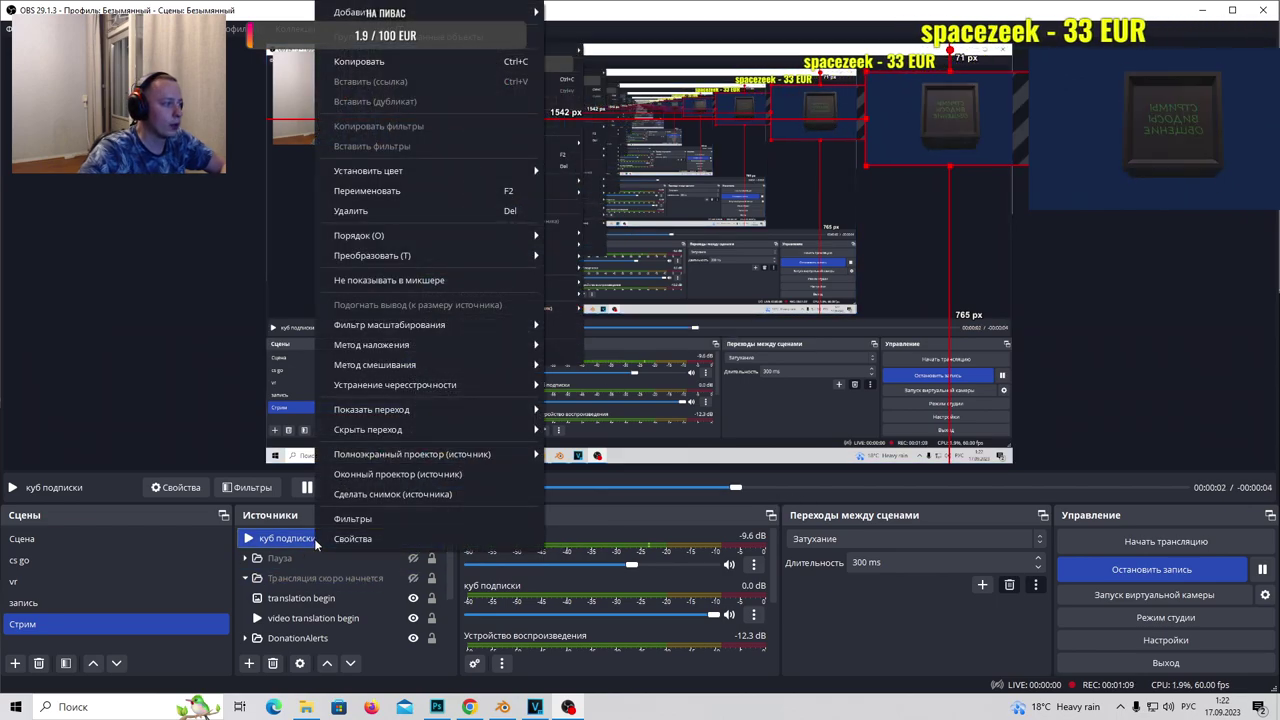
# Add a Хромакей chroma key effect filter to the куб подписки source
pyautogui.click(355, 519)
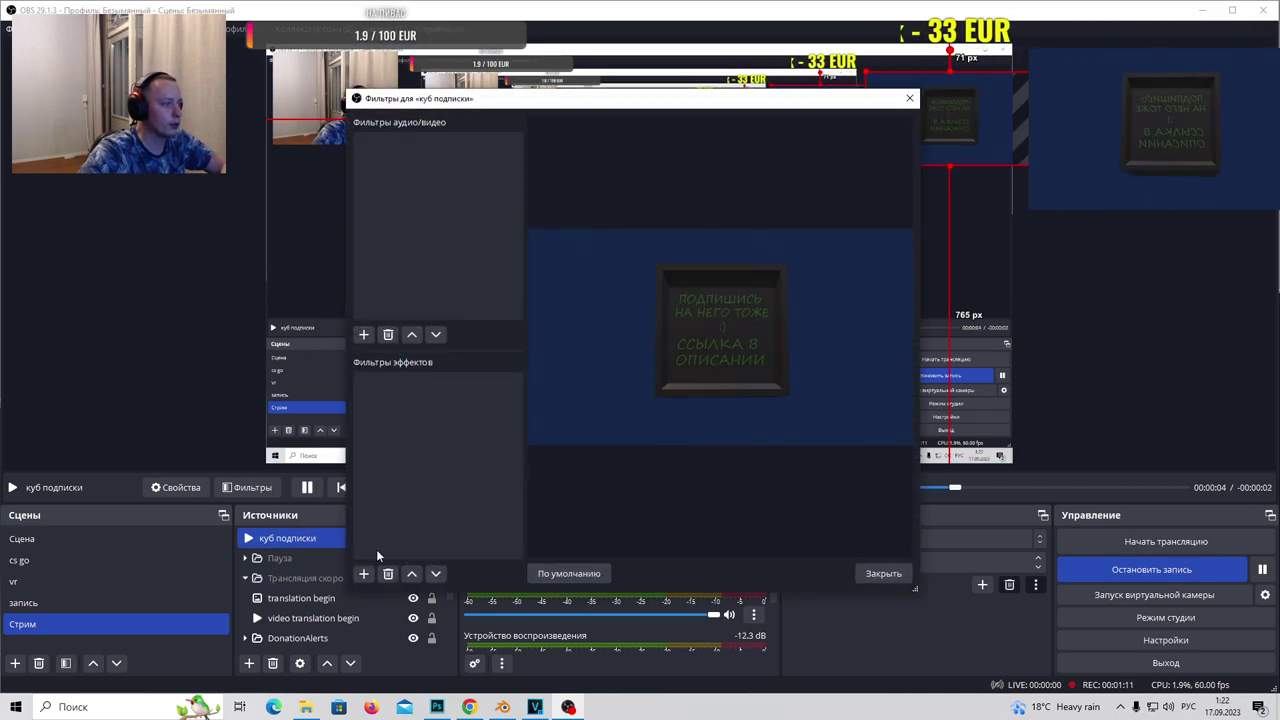
pyautogui.click(365, 574)
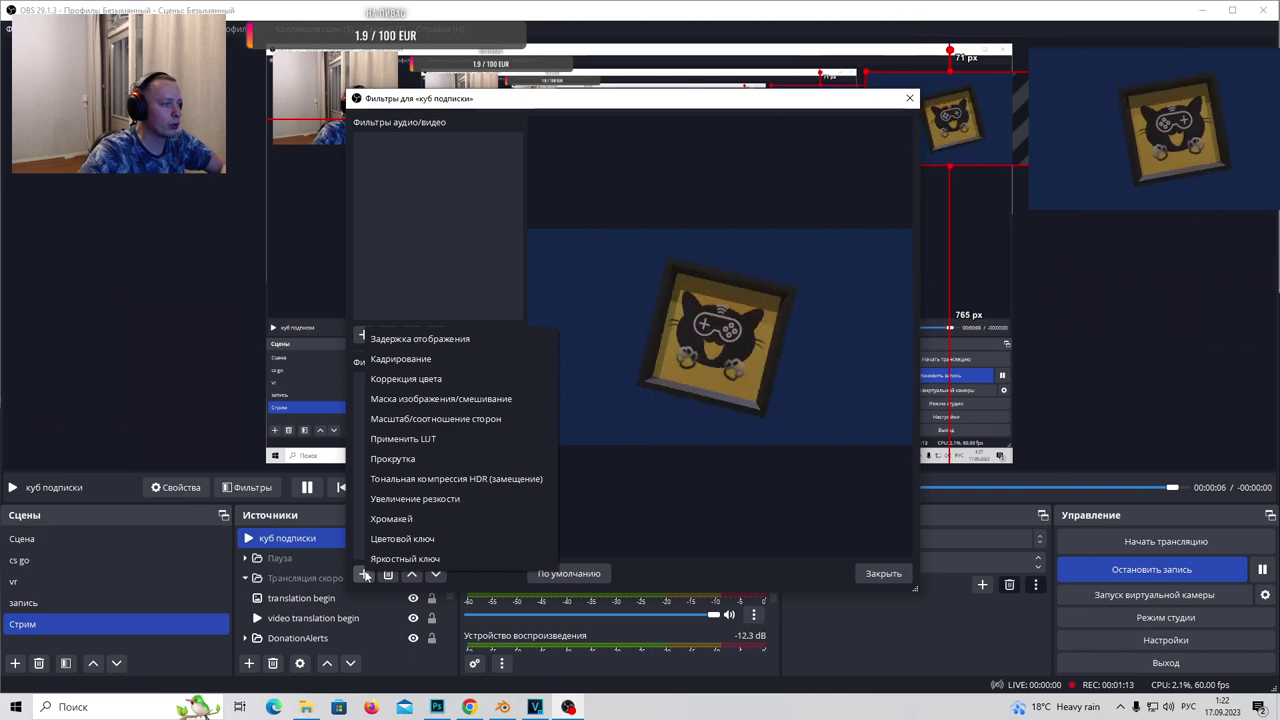
pyautogui.click(400, 518)
pyautogui.click(596, 366)
# Set the chroma key colour to Синий and lower Сходство to 310
pyautogui.click(789, 285)
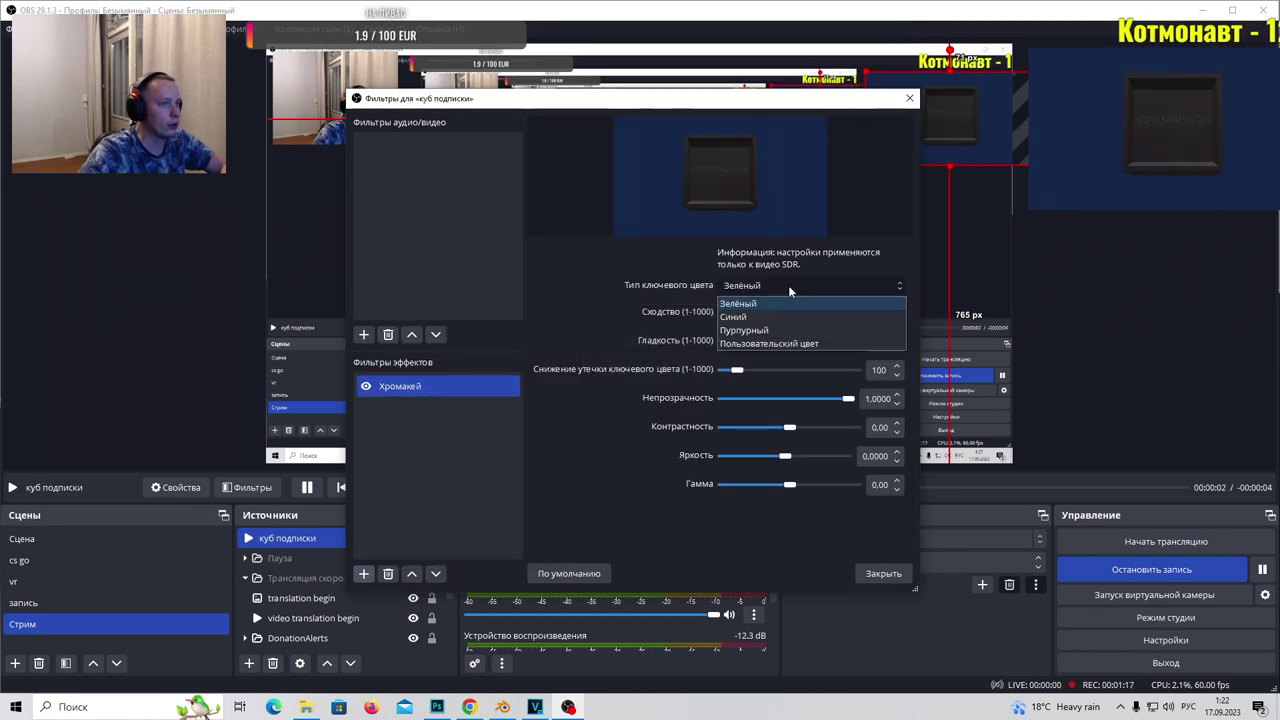
pyautogui.click(745, 318)
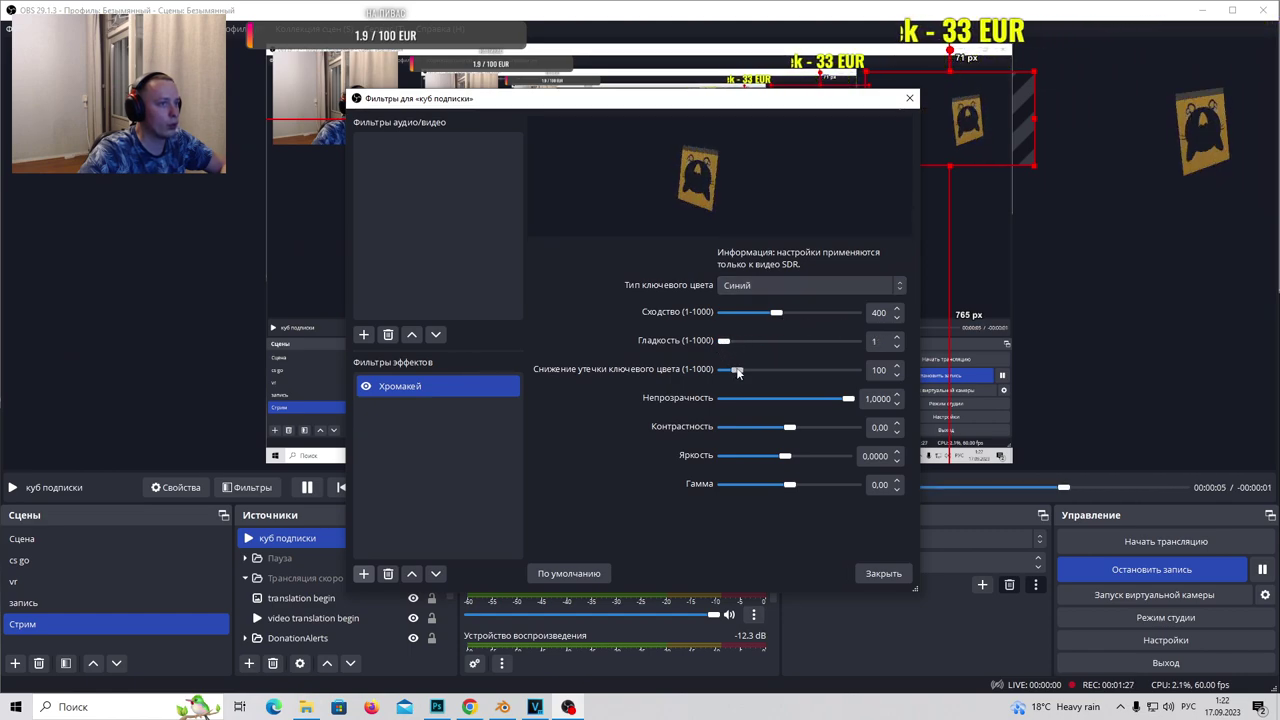
pyautogui.moveTo(770, 99)
pyautogui.mouseDown()
pyautogui.moveTo(495, 310)
pyautogui.moveTo(728, 166)
pyautogui.mouseUp()
pyautogui.moveTo(736, 385)
pyautogui.mouseDown()
pyautogui.moveTo(709, 386)
pyautogui.moveTo(727, 386)
pyautogui.mouseUp()
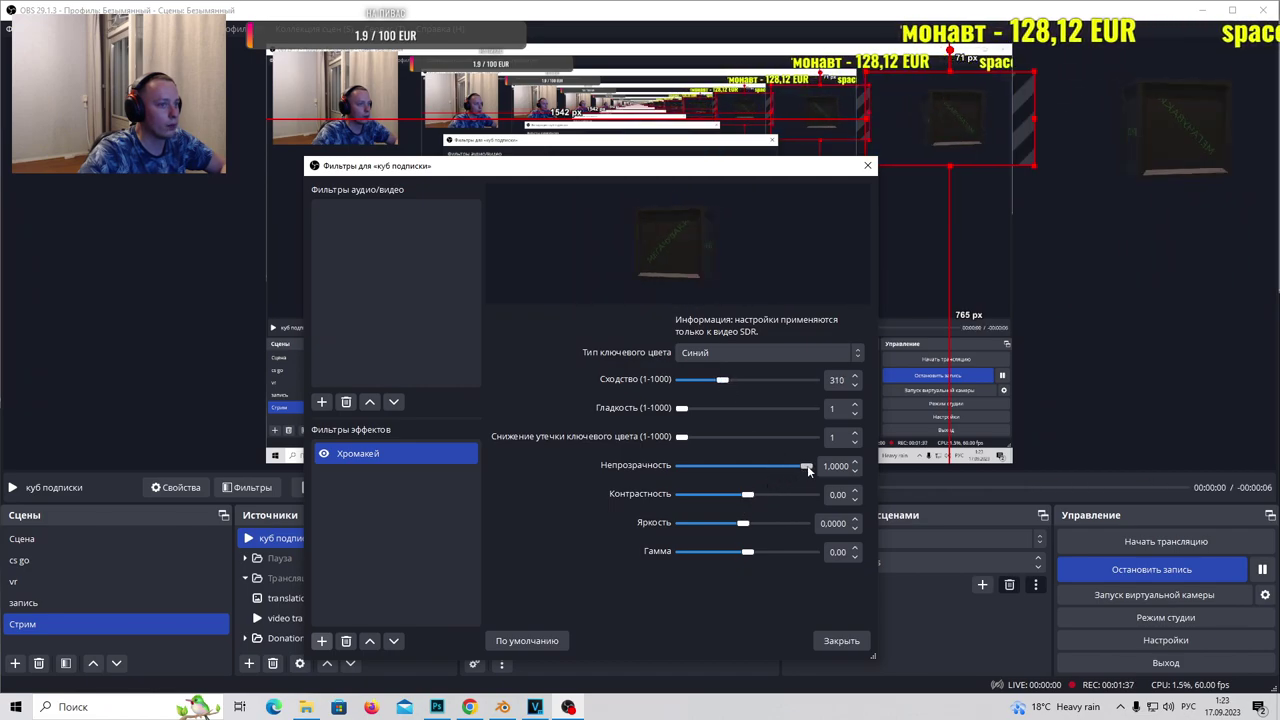
pyautogui.click(840, 641)
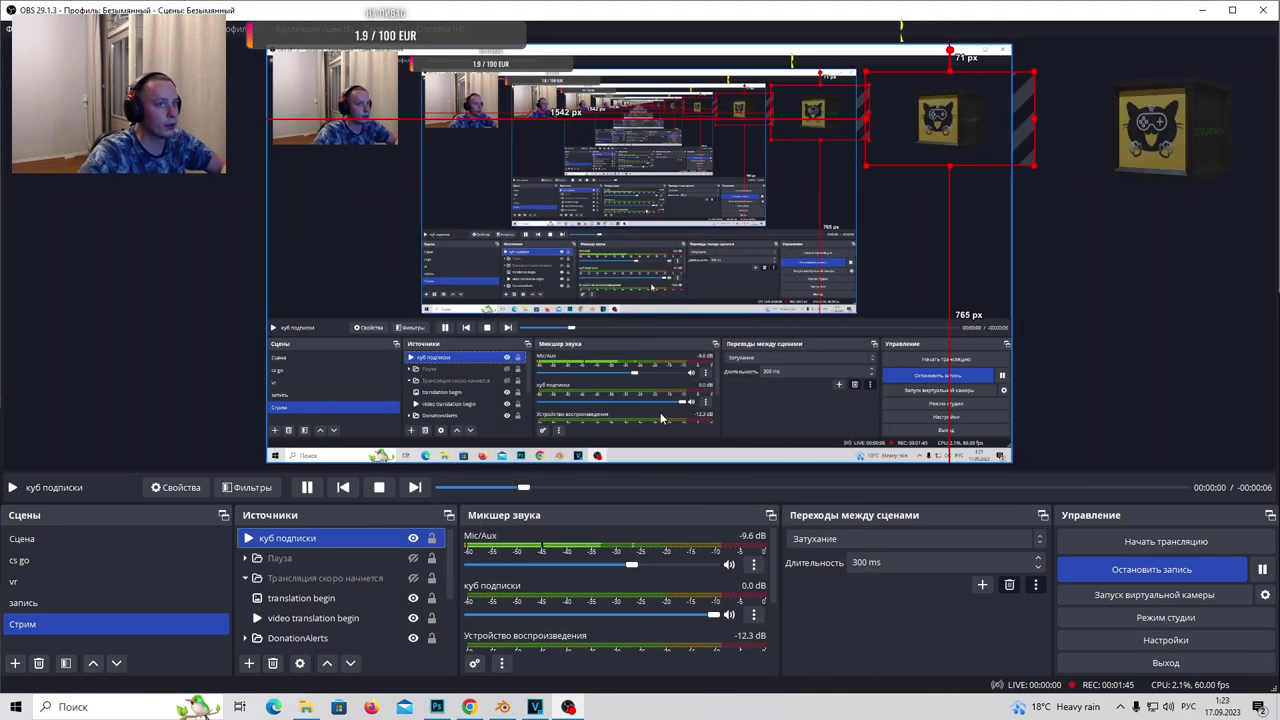